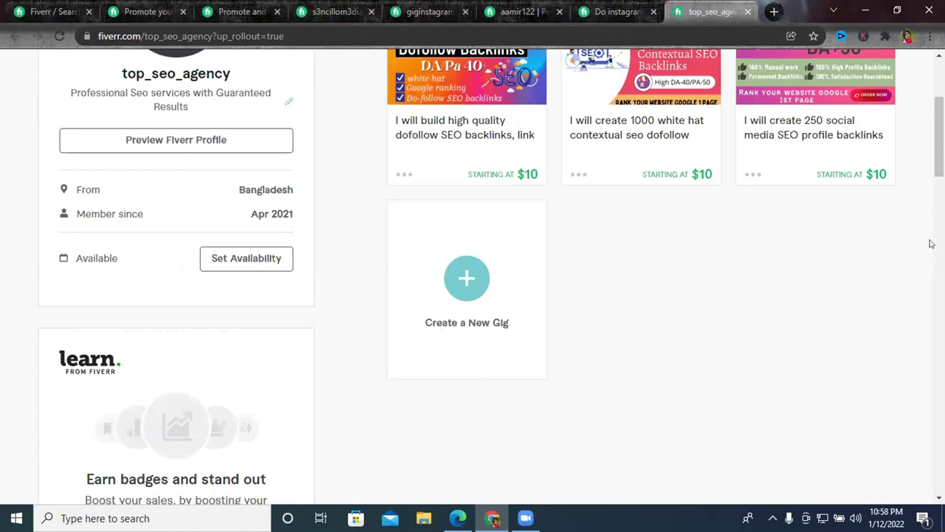
# From the seller profile, use the Create a New Gig card to reach the Gigs management page.
pyautogui.scroll(3, 650, 275)
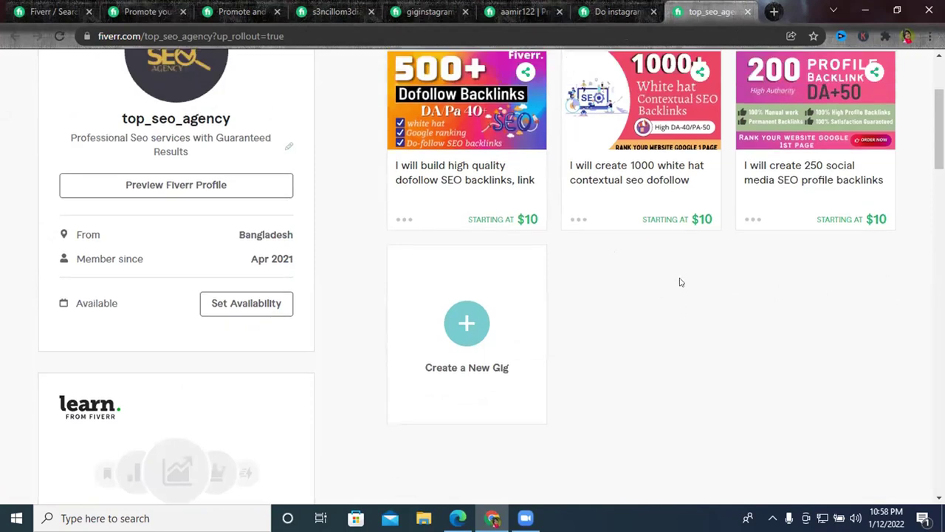
pyautogui.scroll(-3, 608, 446)
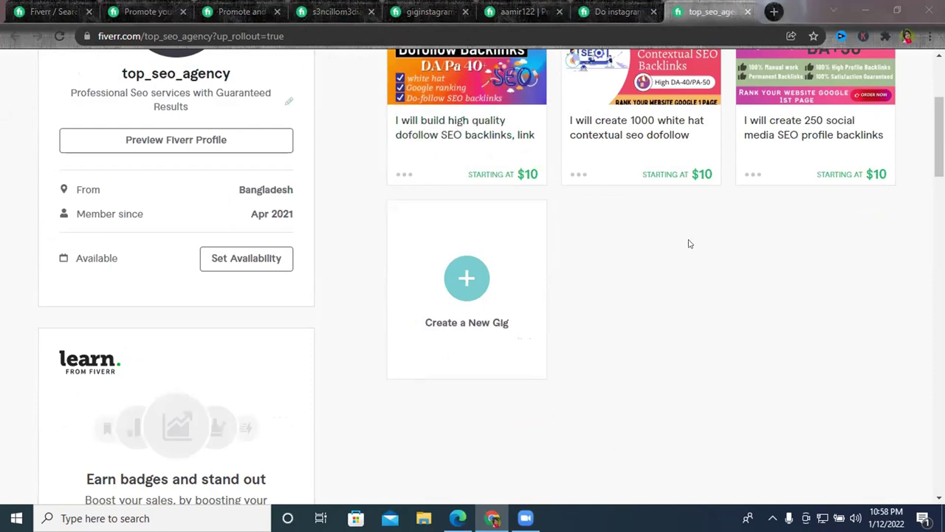
pyautogui.scroll(2, 683, 243)
pyautogui.scroll(-1, 598, 232)
pyautogui.scroll(-1, 598, 232)
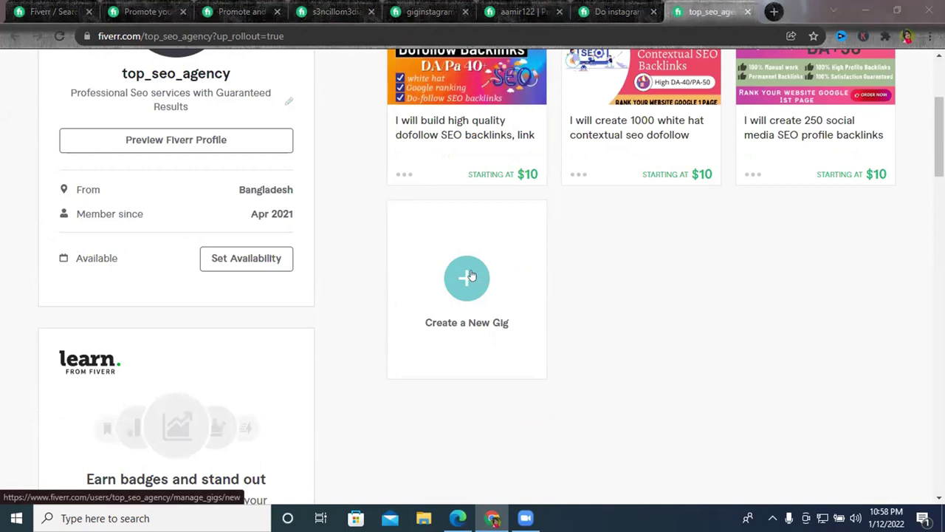
pyautogui.click(470, 276)
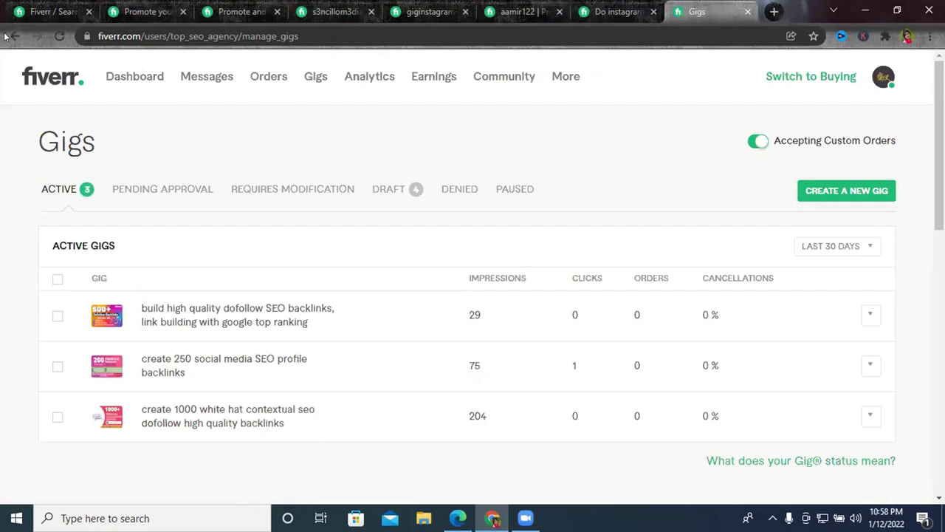
pyautogui.hotkey('alt', 'Left')
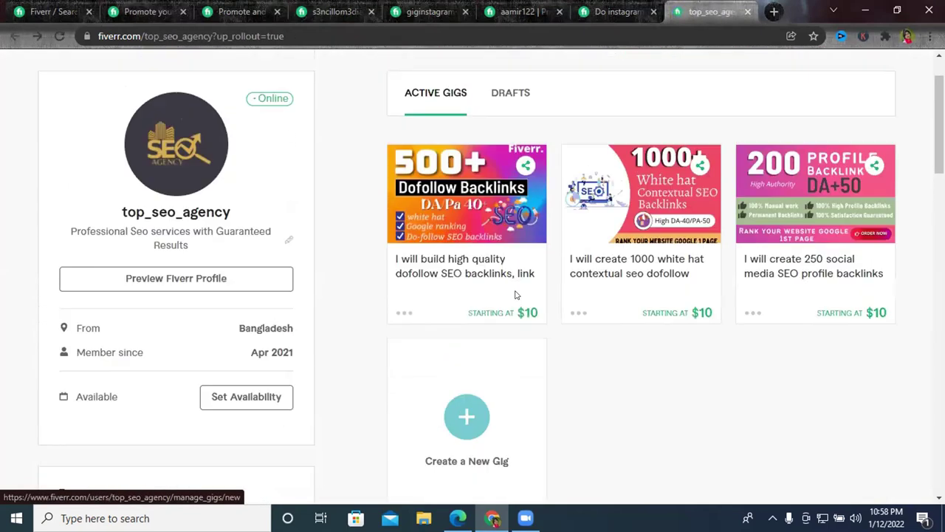
pyautogui.scroll(-3, 510, 288)
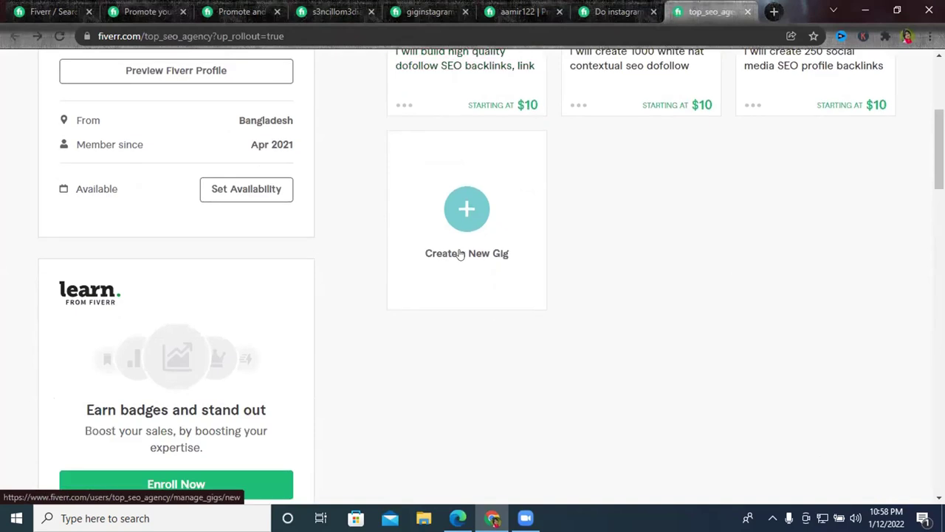
pyautogui.click(460, 254)
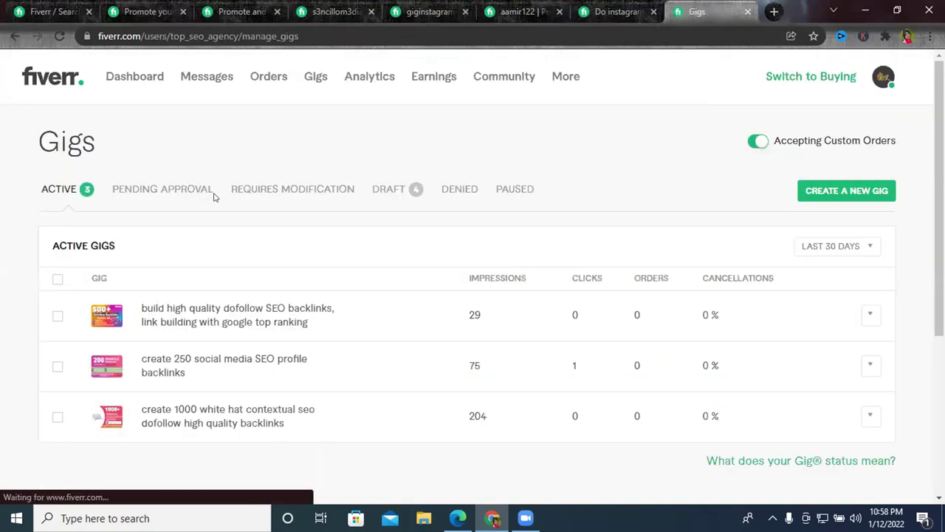
# Show the list of draft gigs on the gigs page.
pyautogui.click(838, 200)
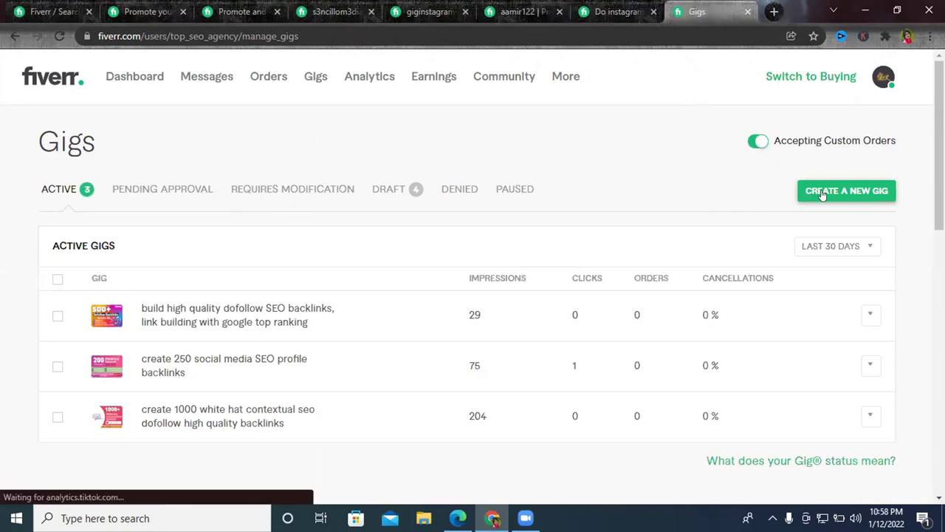
pyautogui.click(822, 194)
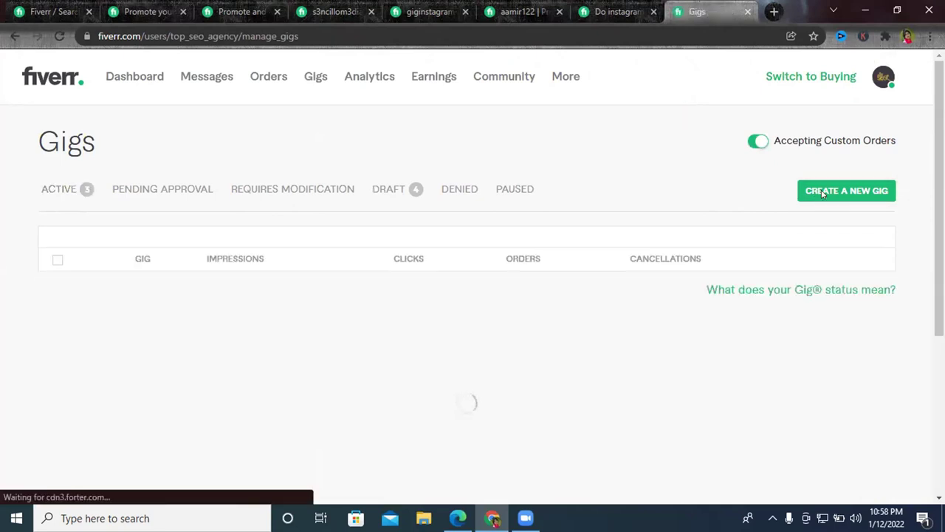
pyautogui.click(371, 192)
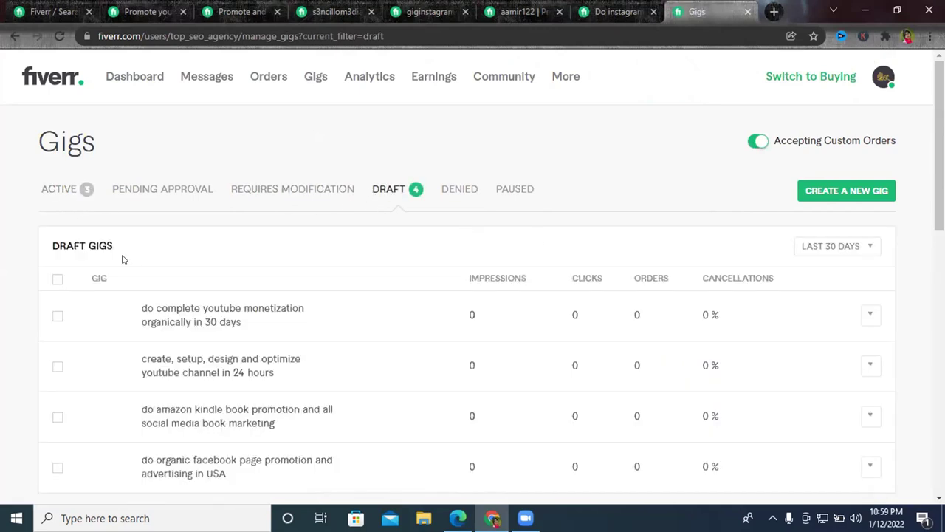
pyautogui.scroll(-1, 30, 243)
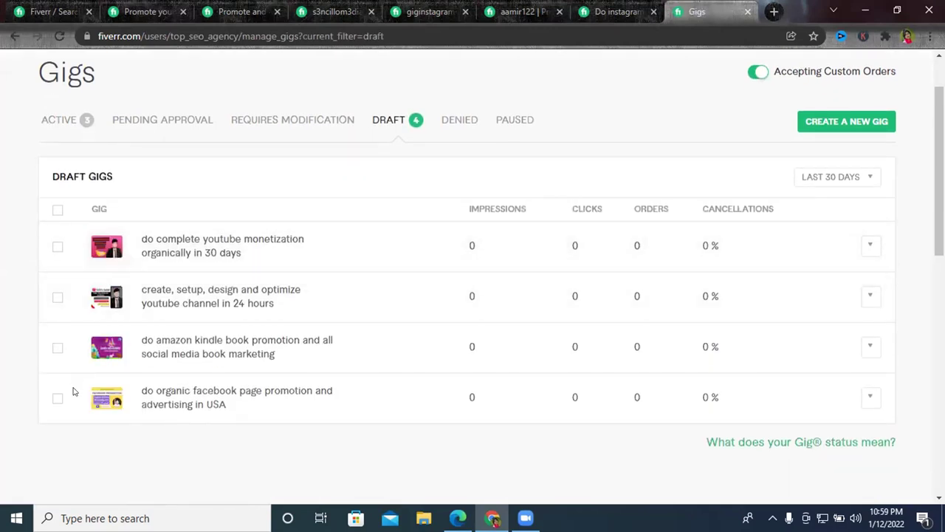
# Delete the 'do complete youtube monetization organically in 30 days' draft gig.
pyautogui.click(53, 398)
pyautogui.click(53, 398)
pyautogui.click(54, 349)
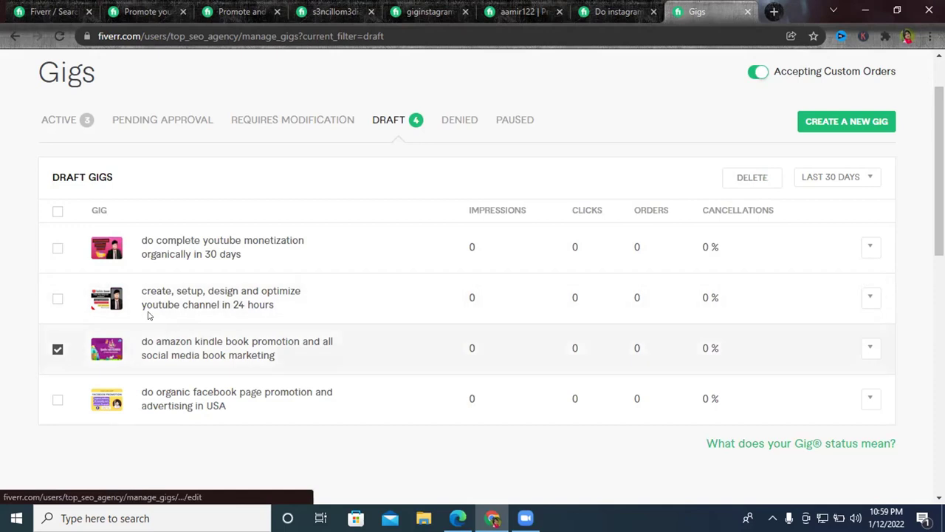
pyautogui.click(56, 249)
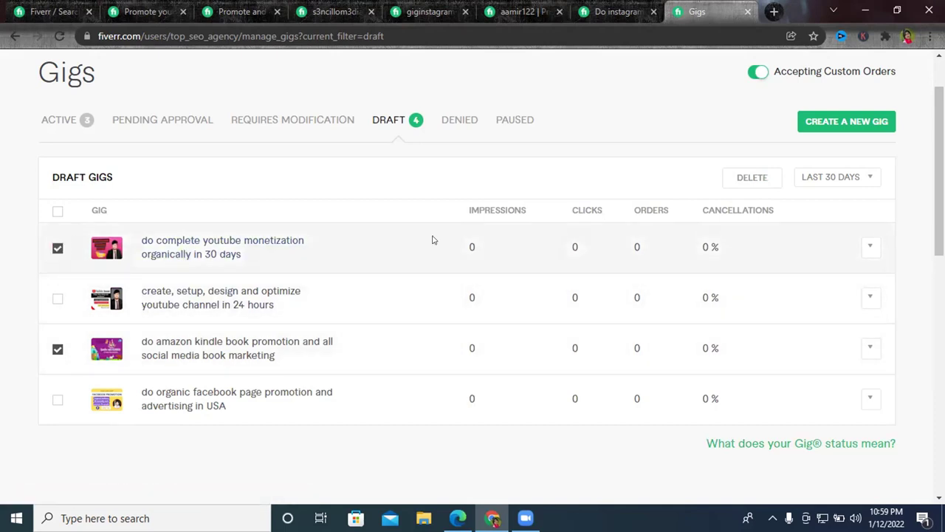
pyautogui.click(58, 348)
pyautogui.click(748, 176)
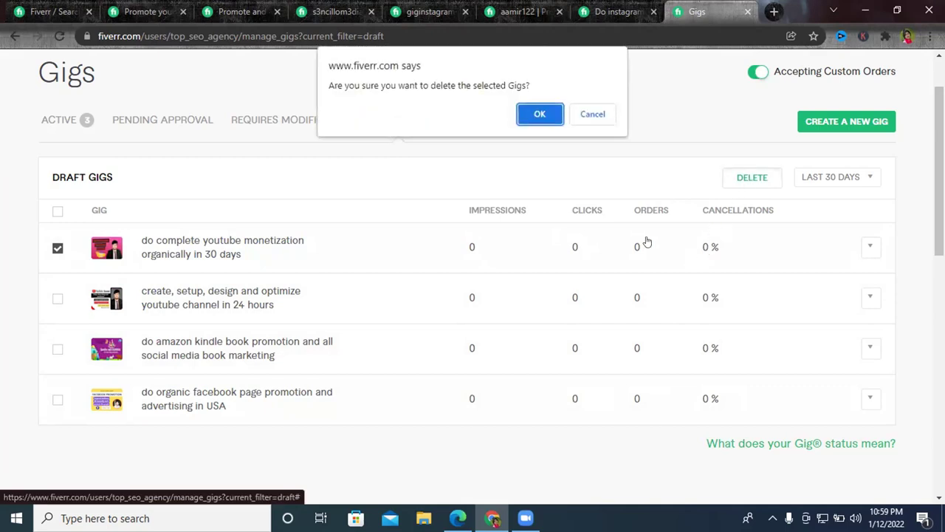
pyautogui.click(540, 115)
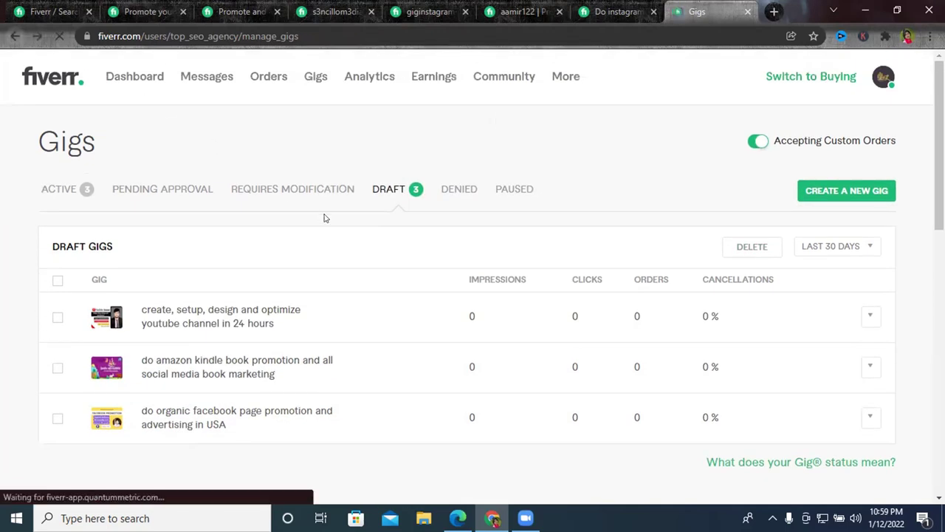
# Go to the seller profile via the account menu and start a blank new gig.
pyautogui.click(883, 77)
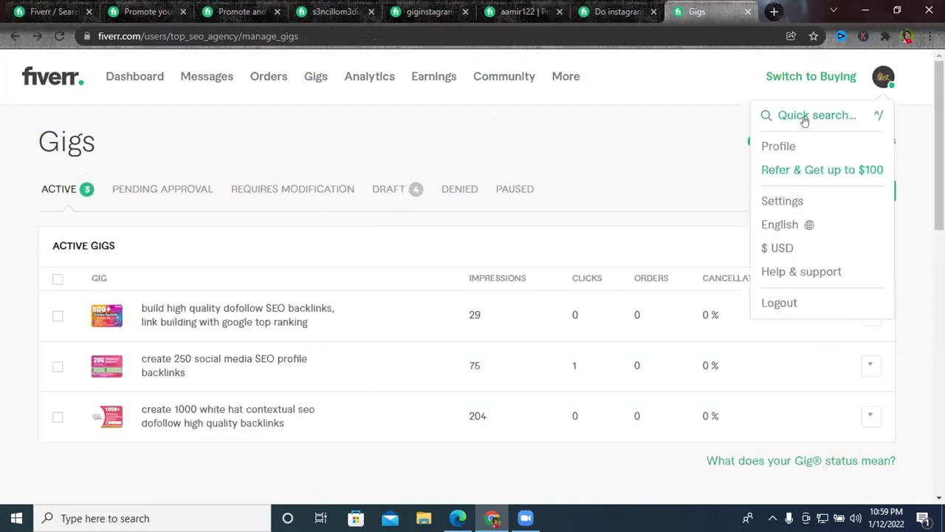
pyautogui.click(785, 145)
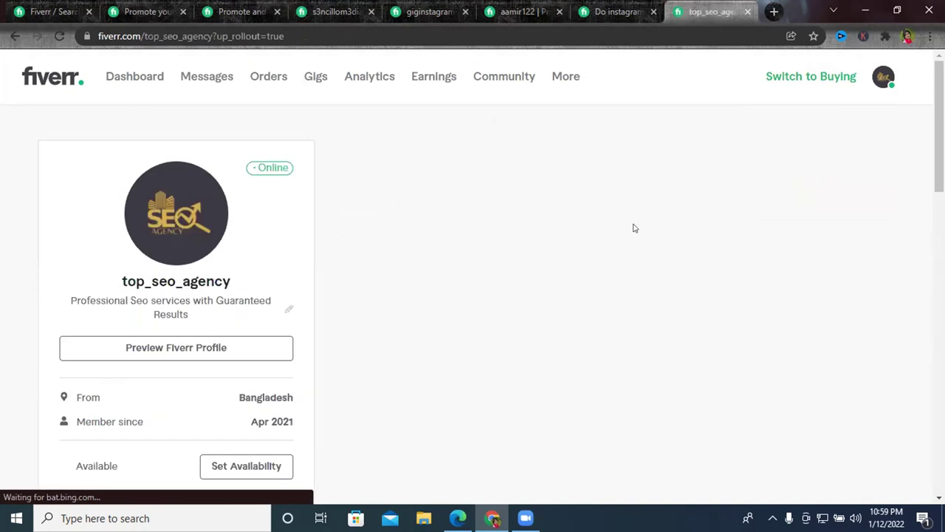
pyautogui.scroll(-2, 502, 254)
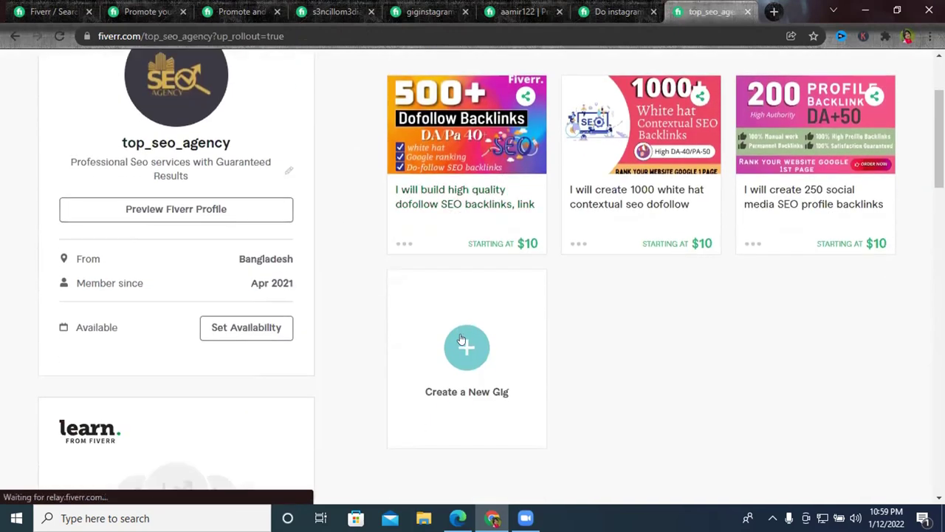
pyautogui.click(461, 340)
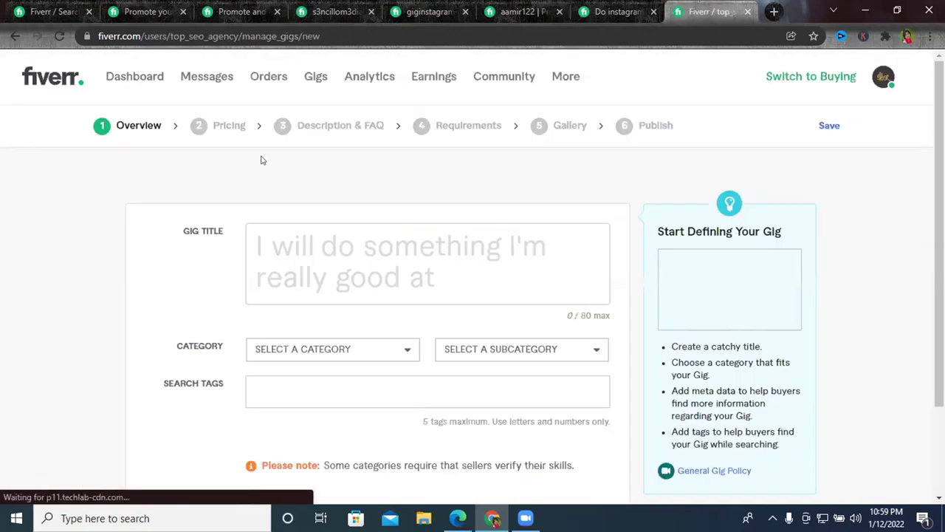
pyautogui.click(434, 262)
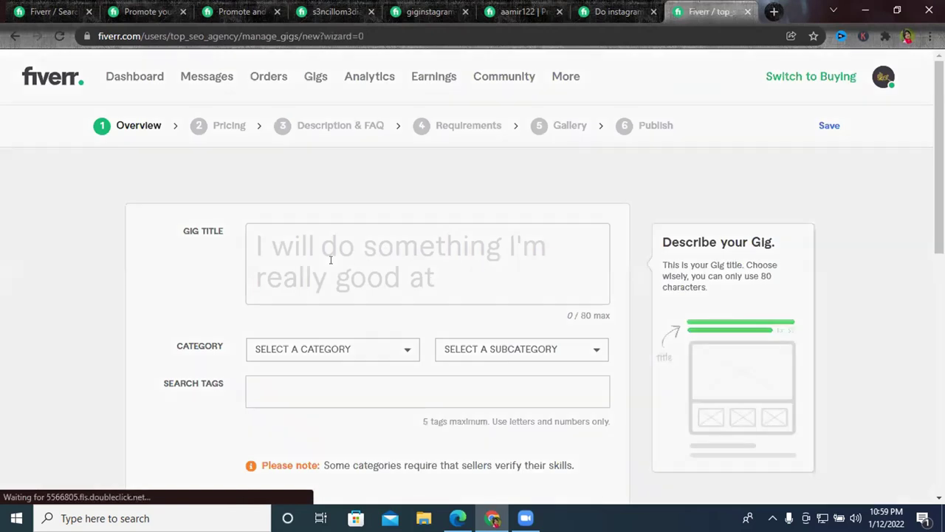
pyautogui.click(14, 36)
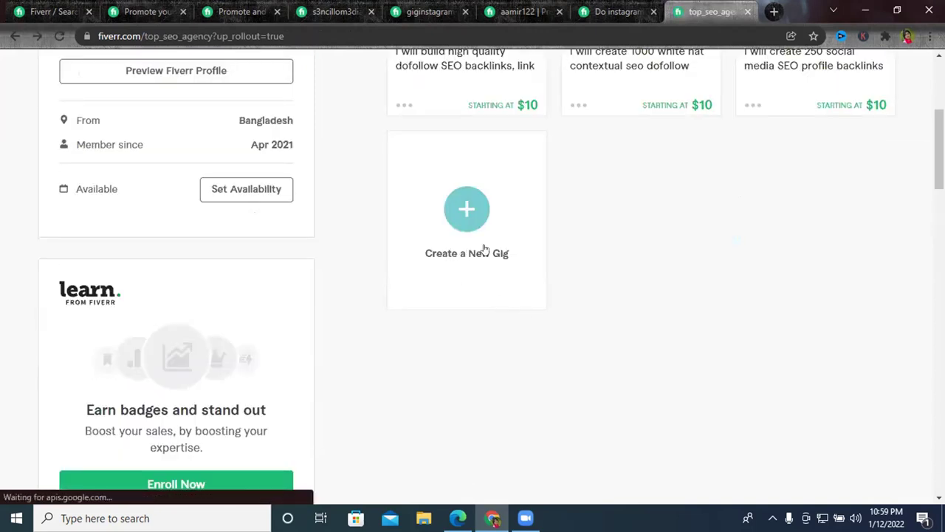
pyautogui.click(485, 250)
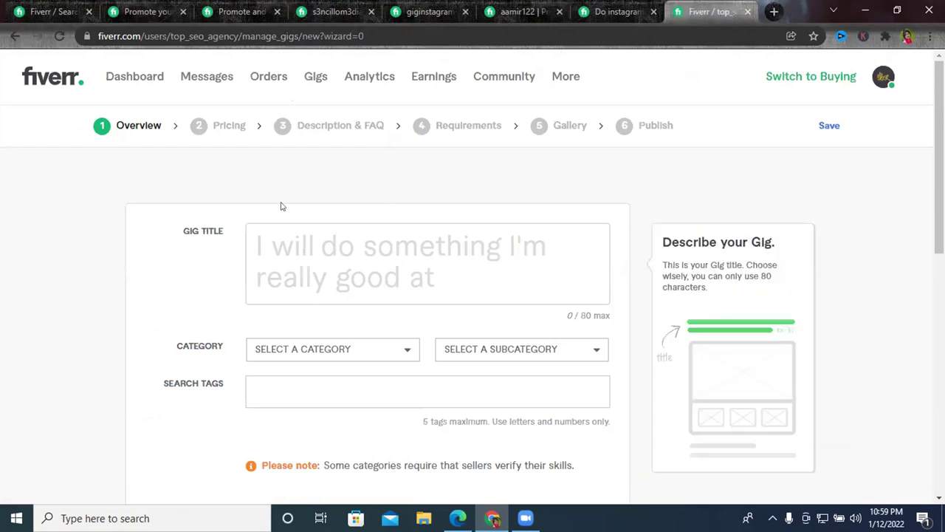
pyautogui.hotkey('ctrl', '2')
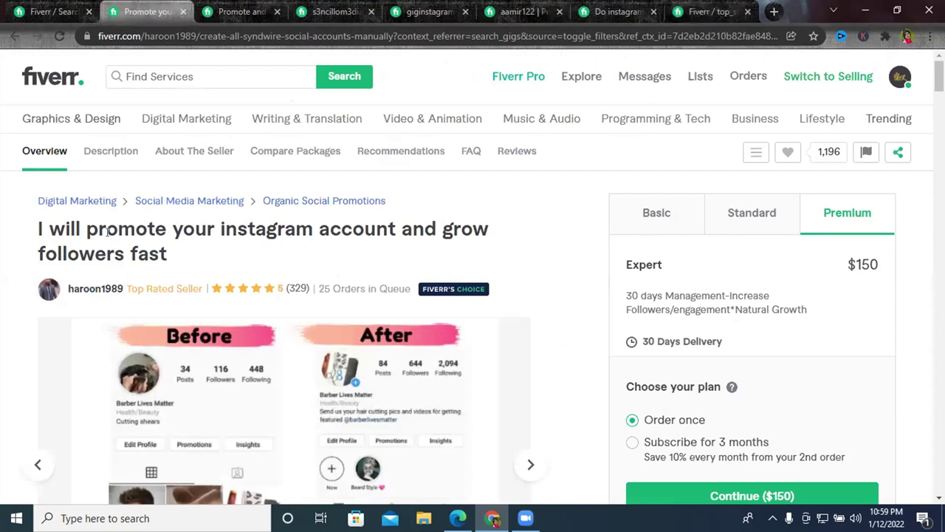
pyautogui.tripleClick(107, 232)
pyautogui.doubleClick(107, 231)
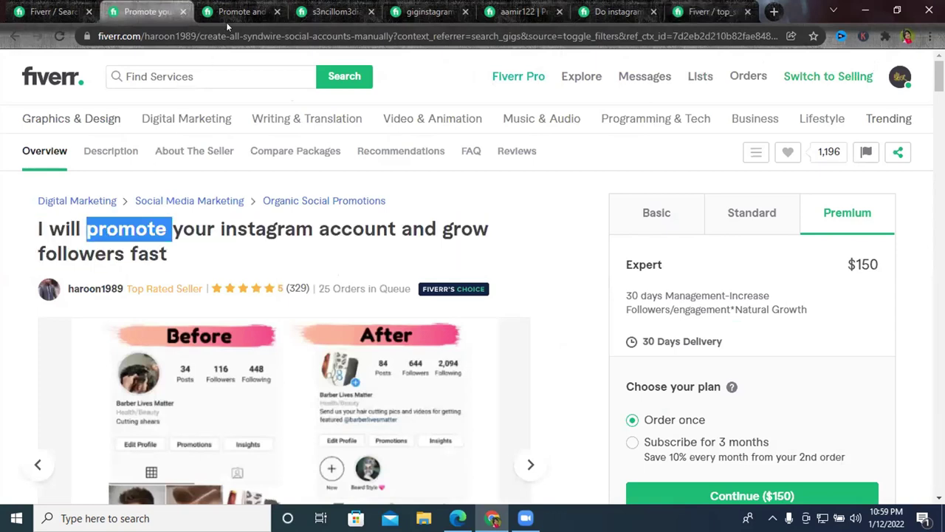
pyautogui.click(227, 18)
pyautogui.tripleClick(203, 231)
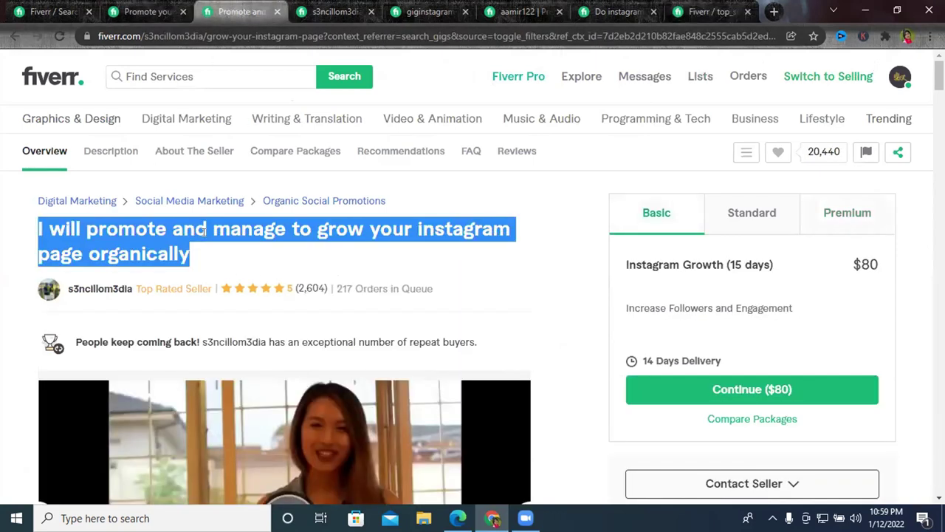
pyautogui.click(593, 155)
pyautogui.hotkey('ctrl', 'Tab')
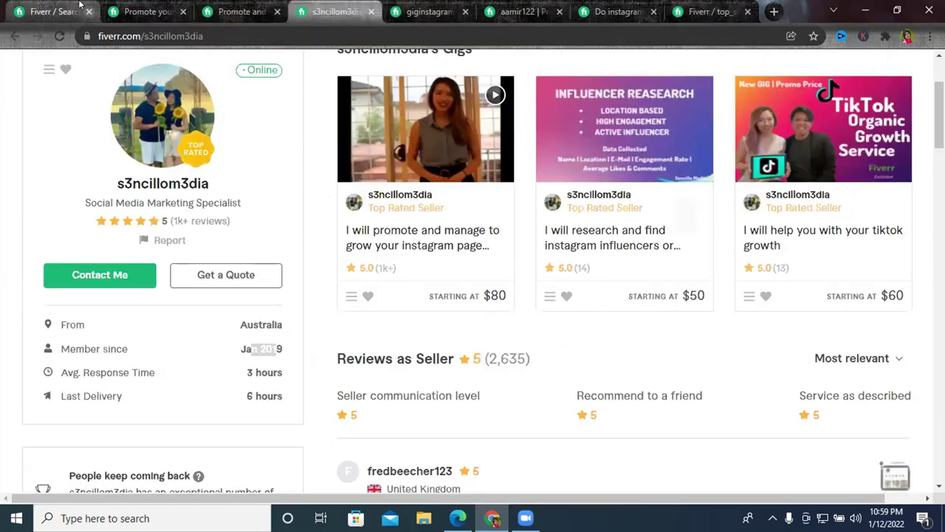
pyautogui.click(140, 12)
pyautogui.click(90, 6)
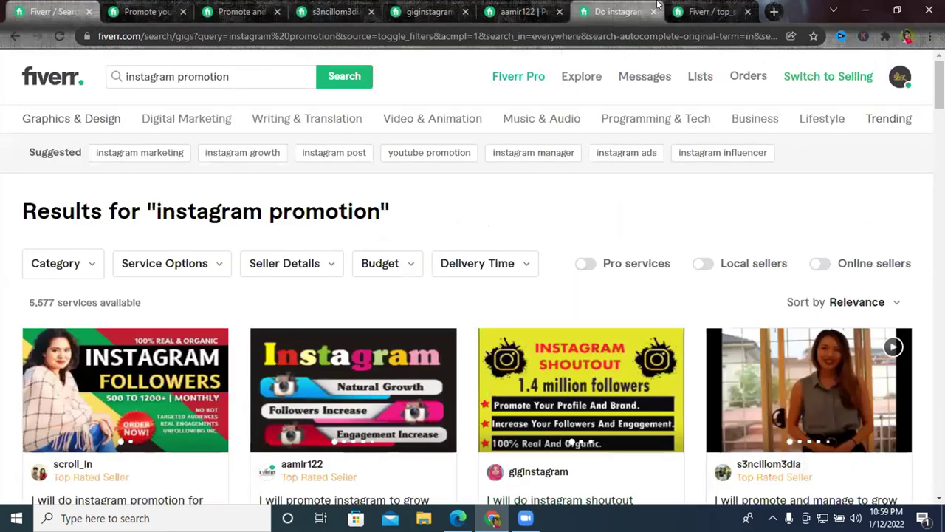
pyautogui.click(710, 6)
pyautogui.click(352, 286)
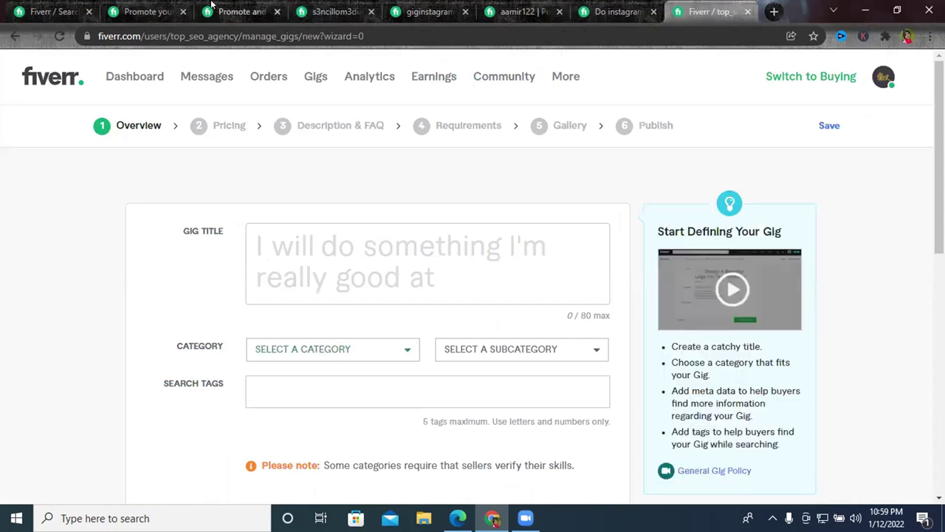
pyautogui.click(161, 6)
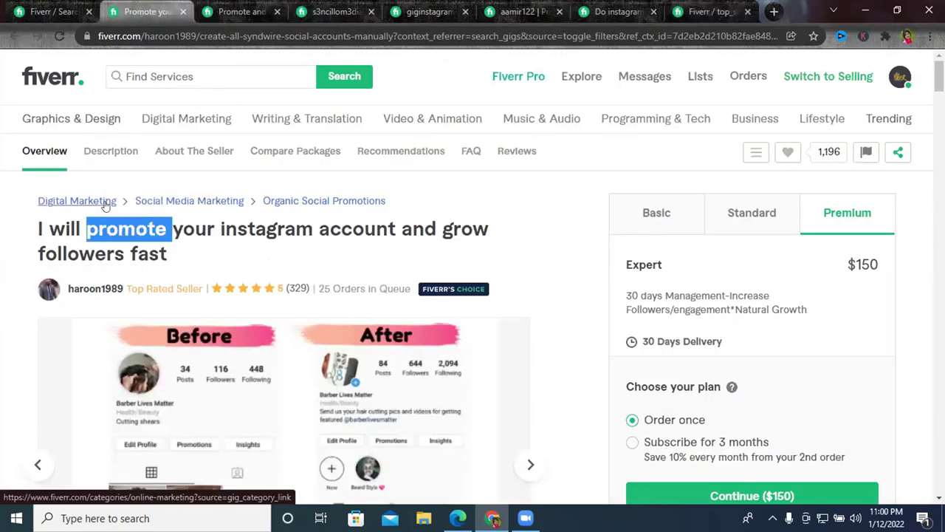
pyautogui.moveTo(387, 203); pyautogui.dragTo(34, 197)
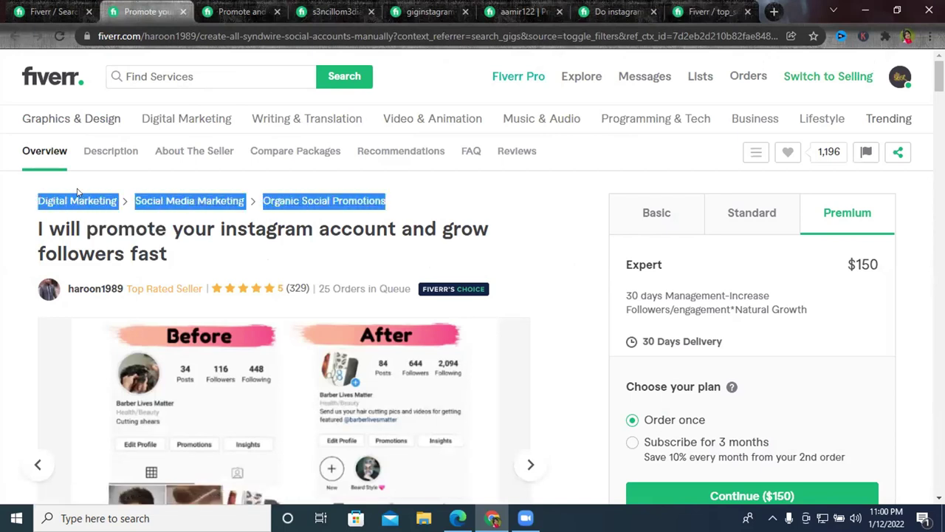
pyautogui.click(59, 11)
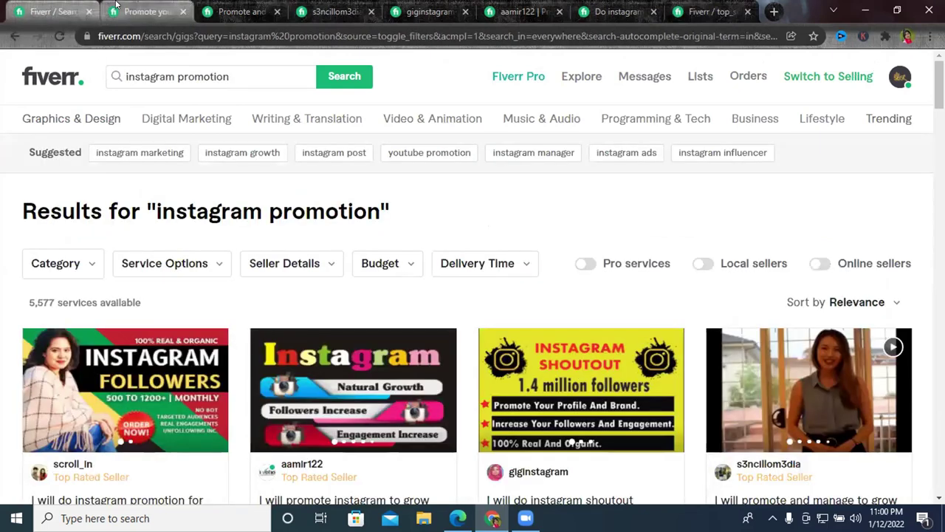
pyautogui.click(116, 6)
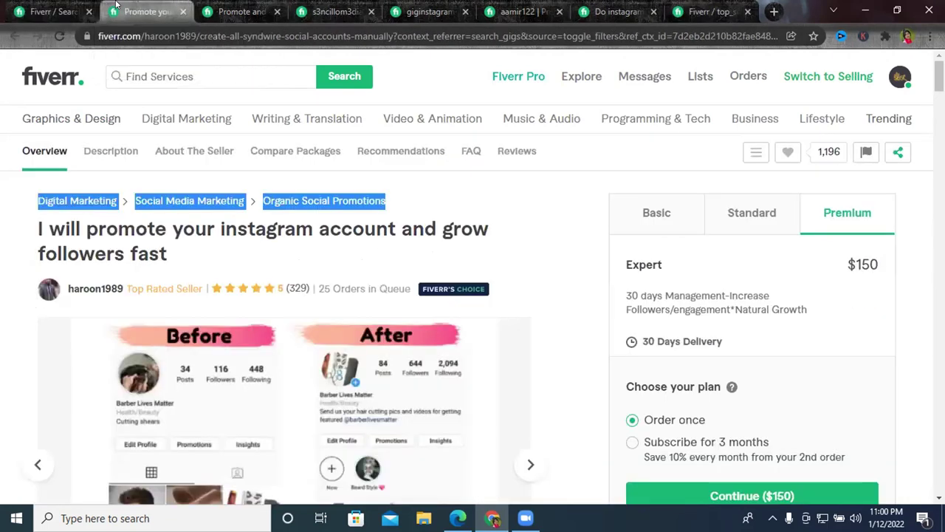
pyautogui.click(709, 11)
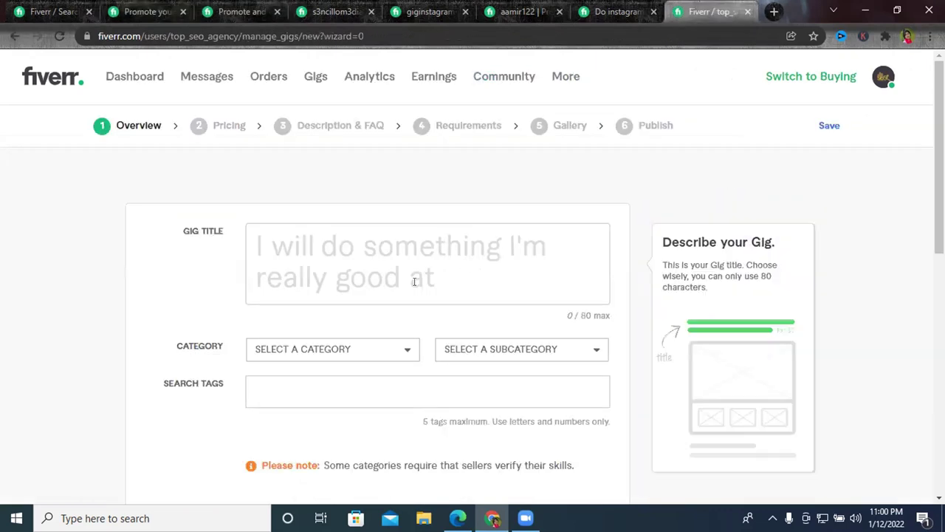
pyautogui.scroll(-2, 215, 252)
pyautogui.click(294, 249)
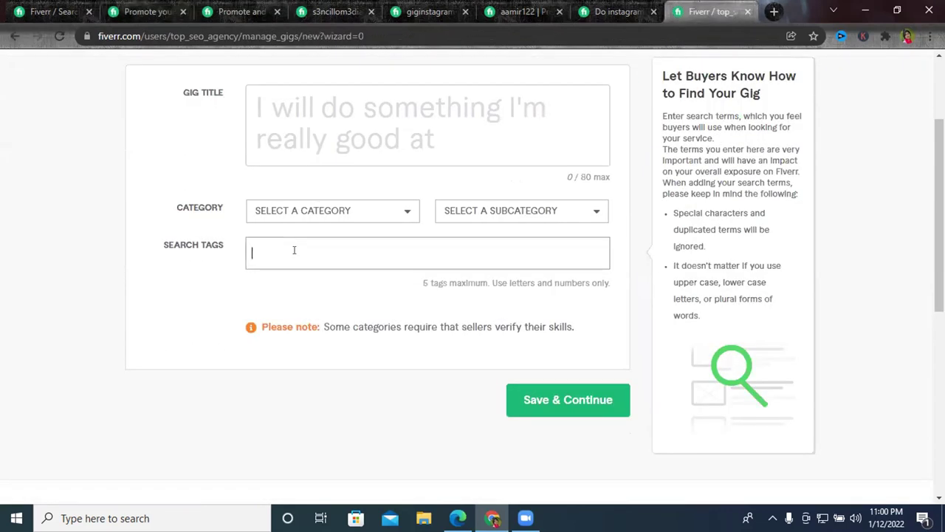
pyautogui.click(148, 11)
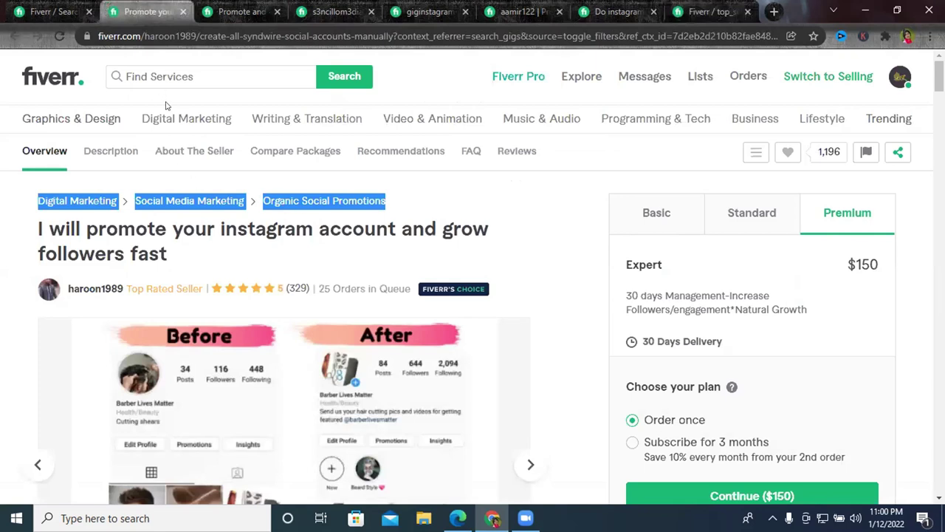
pyautogui.click(159, 75)
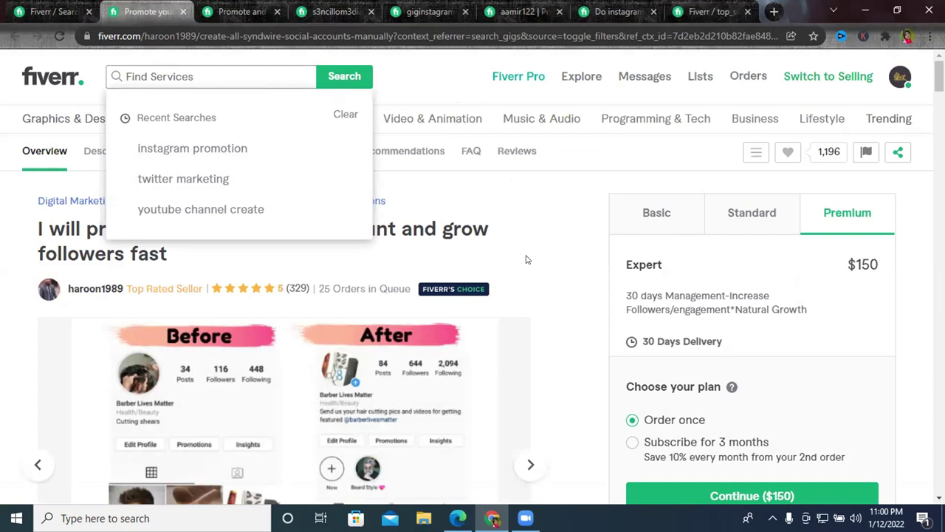
# Restore the Chrome window with the Fiverr seller profile from the Windows taskbar.
pyautogui.click(612, 509)
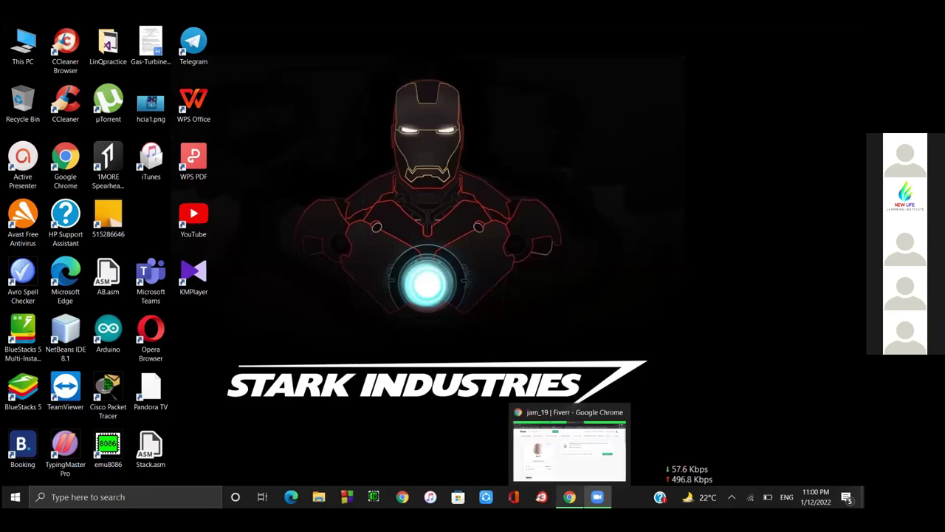
pyautogui.click(570, 496)
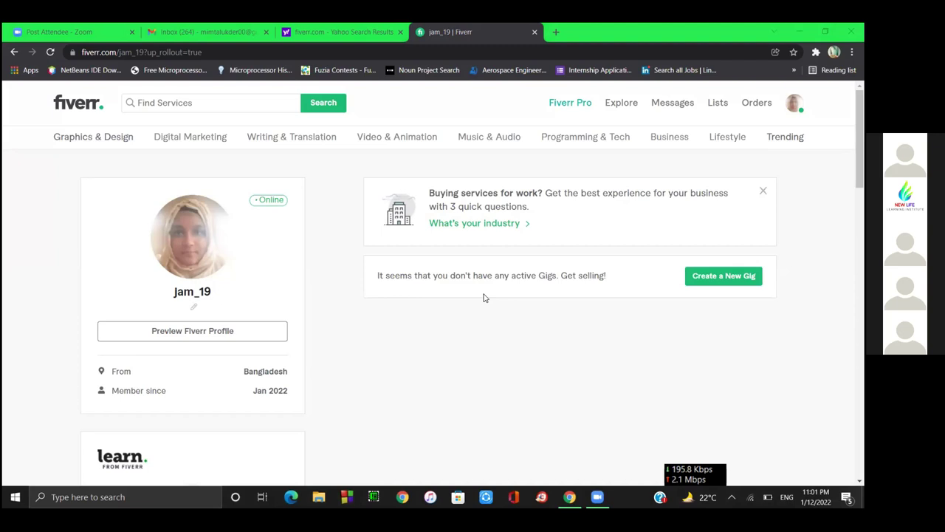
# Start a new gig and continue past the seller intro pages to Personal Info.
pyautogui.click(703, 279)
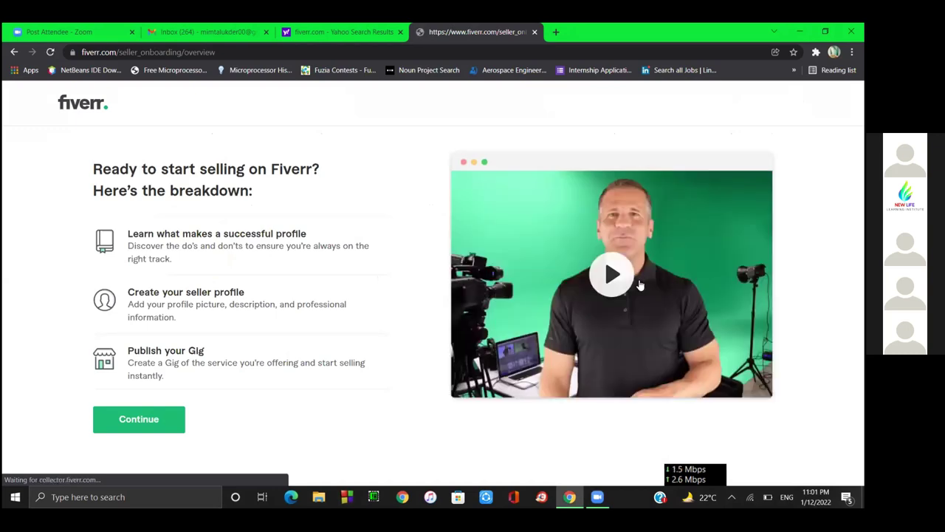
pyautogui.click(14, 52)
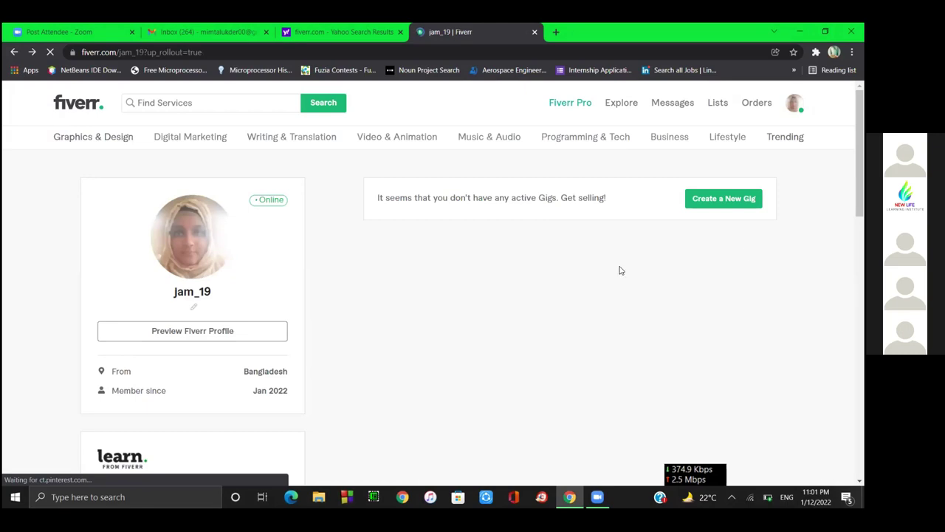
pyautogui.click(711, 200)
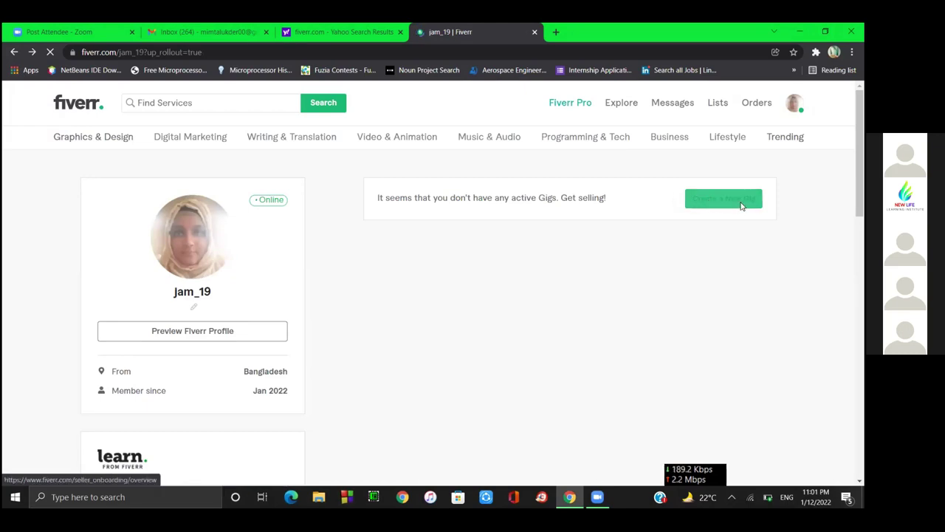
pyautogui.click(709, 289)
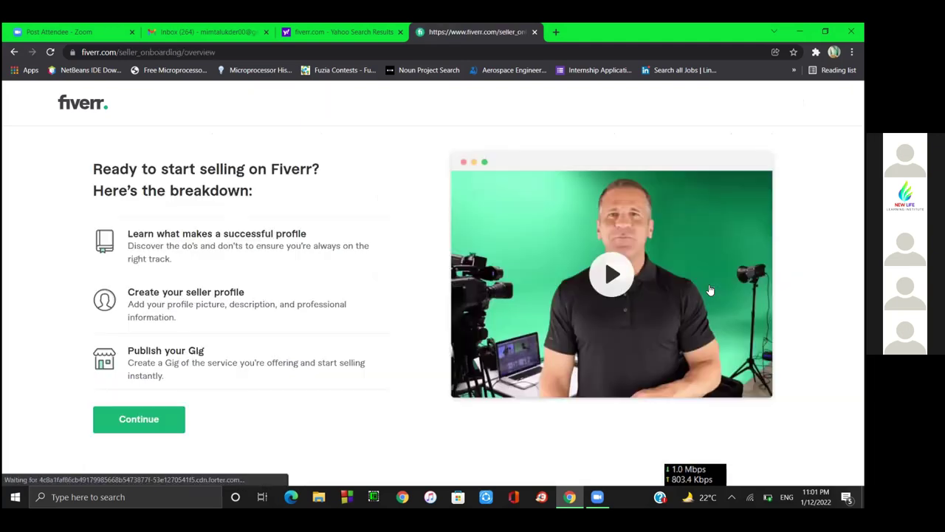
pyautogui.click(127, 423)
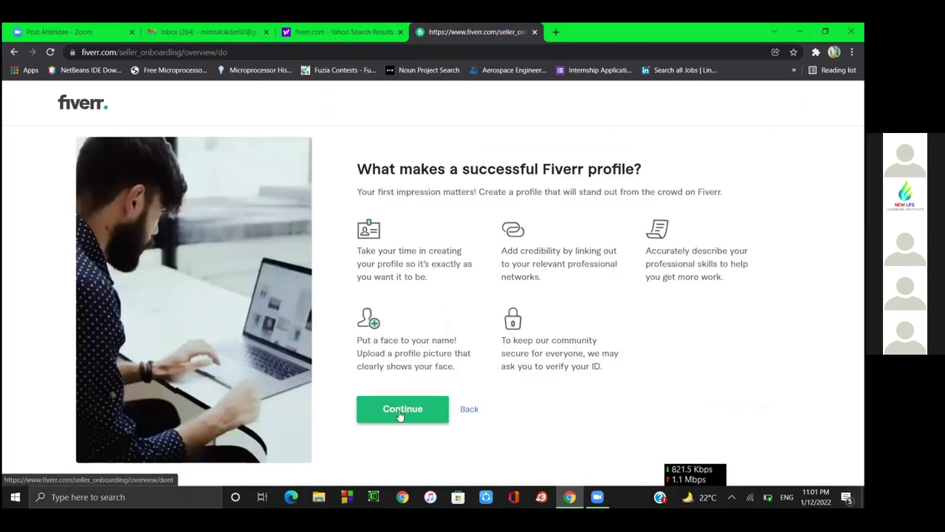
pyautogui.click(401, 412)
pyautogui.click(401, 420)
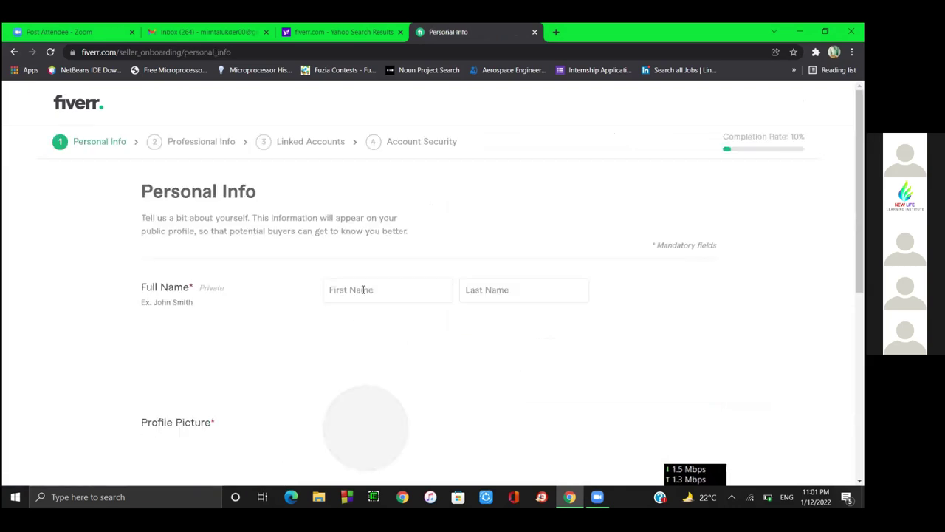
# Fill First Name from the autofill suggestion, trimmed to the first name, and type the surname.
pyautogui.click(363, 290)
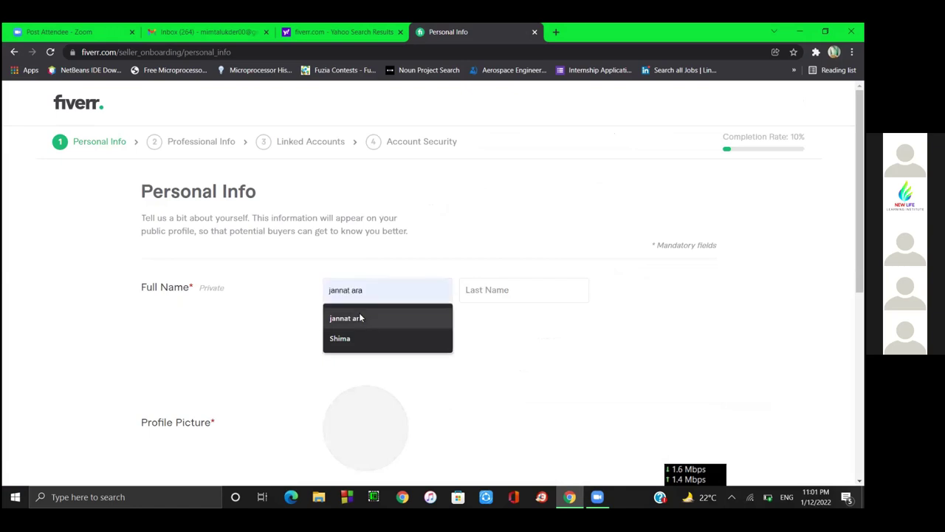
pyautogui.click(360, 318)
pyautogui.press('BackSpace')
pyautogui.press('BackSpace')
pyautogui.press('BackSpace')
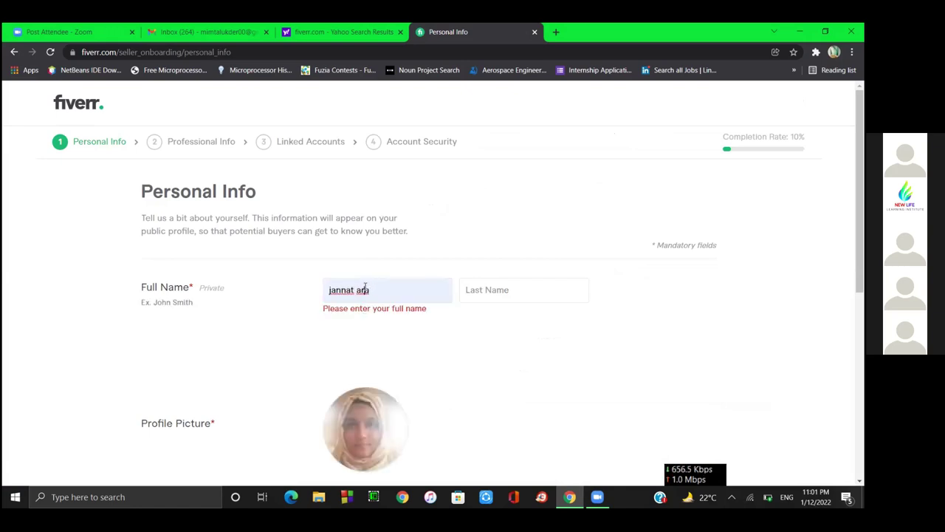
pyautogui.press('BackSpace')
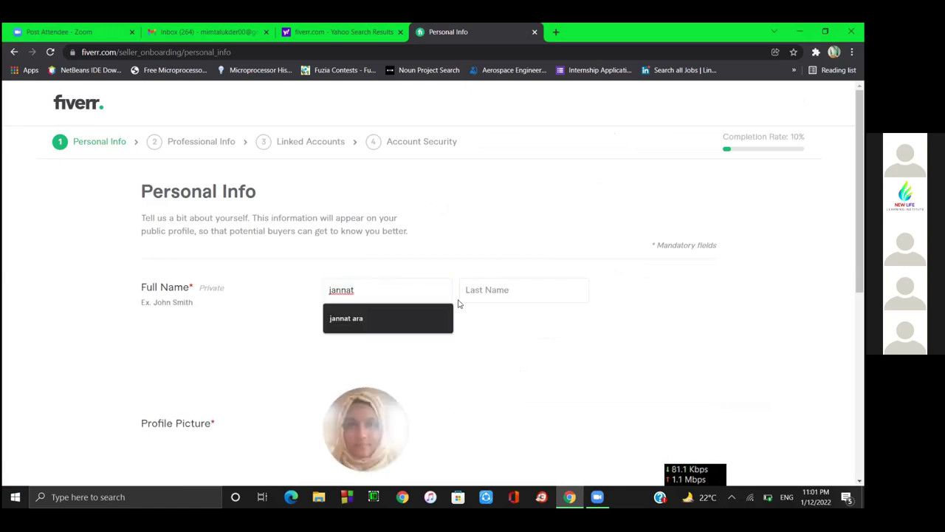
pyautogui.click(502, 289)
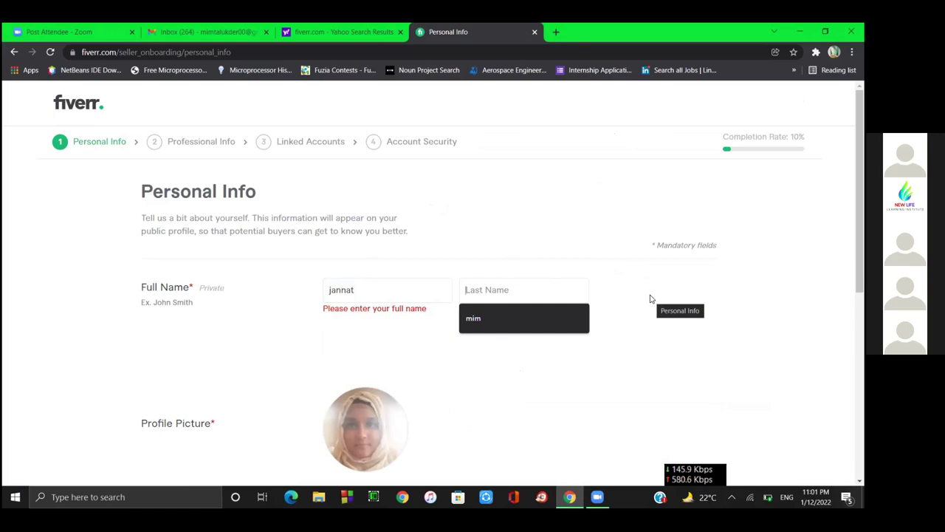
pyautogui.write('mim')
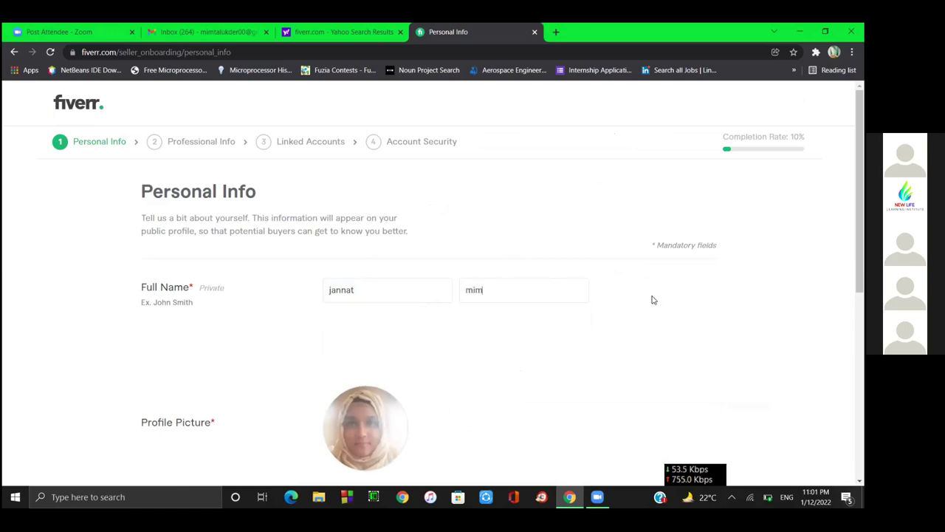
# Enter a 176-character placeholder profile description and continue to Professional Info.
pyautogui.scroll(-5, 495, 358)
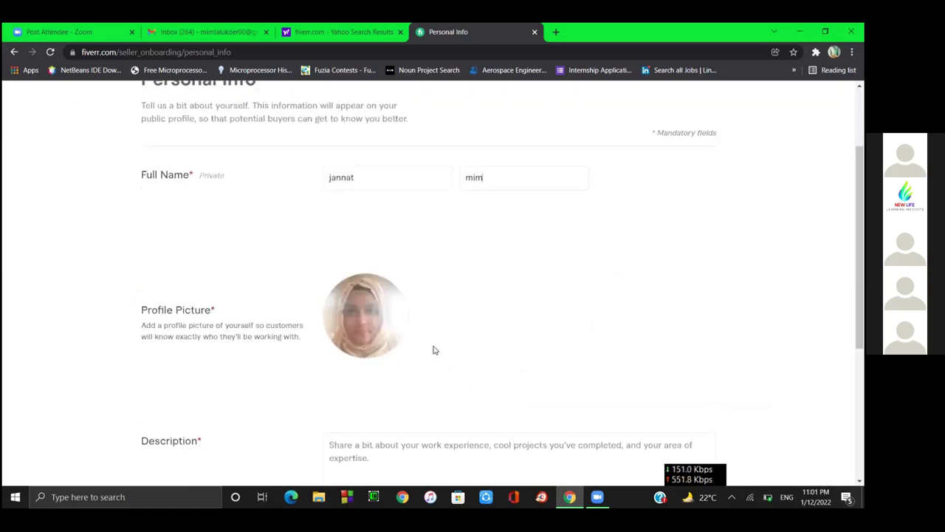
pyautogui.click(380, 221)
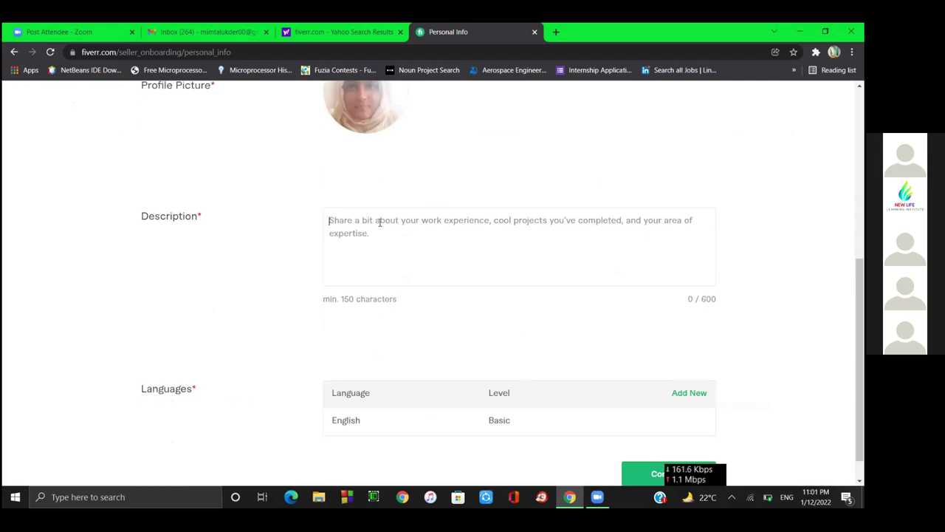
pyautogui.scroll(-1, 641, 336)
pyautogui.scroll(3, 641, 335)
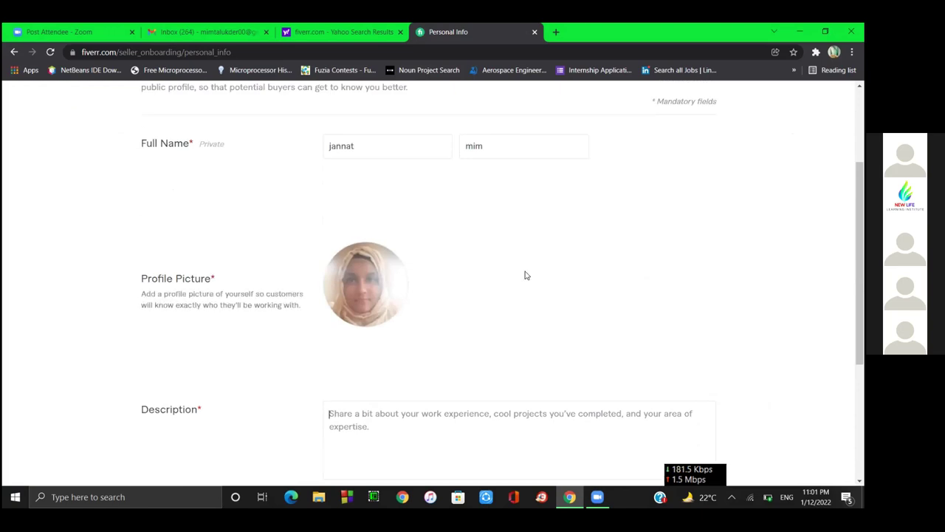
pyautogui.write('djfh')
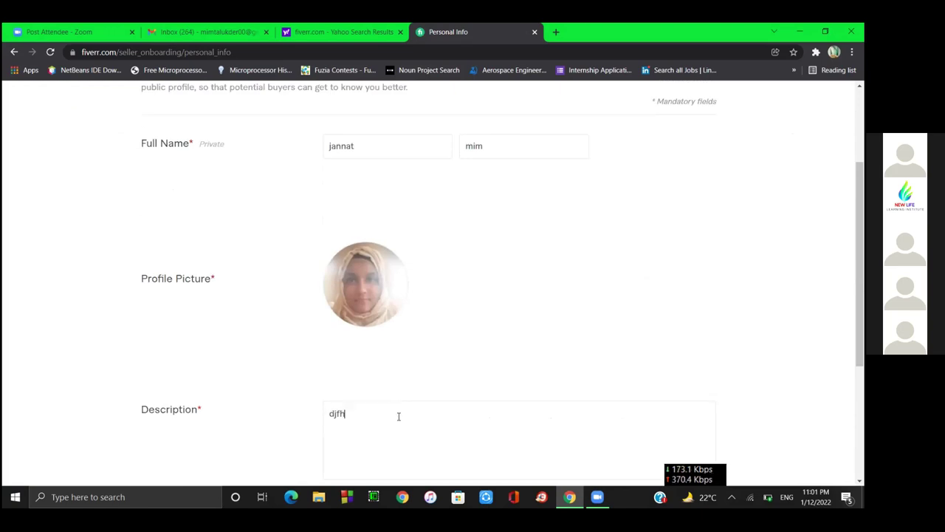
pyautogui.write('sdghkdf khgukhguk udybf ikg')
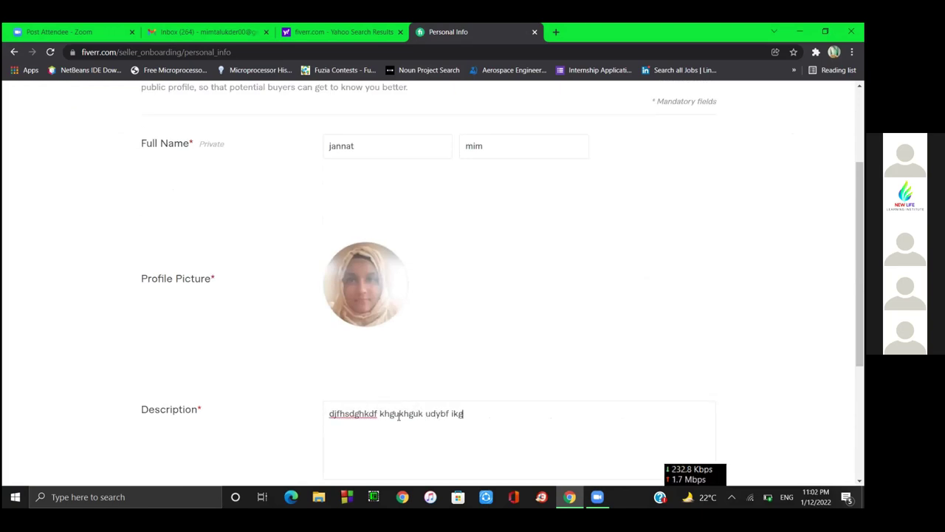
pyautogui.write('hkx uyi7skui77yytiyk')
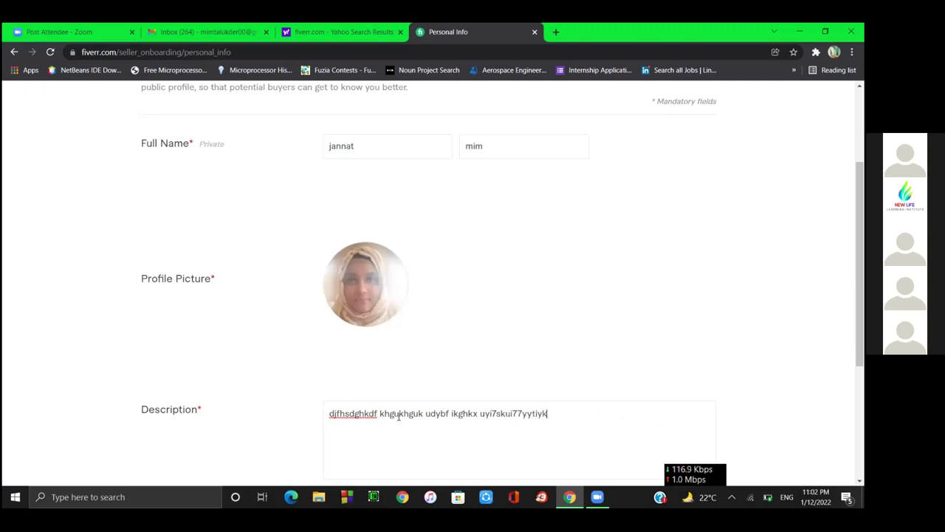
pyautogui.write('hg iyu k  hy uyfui yf ydi jgiy fiy iufuy  j uy')
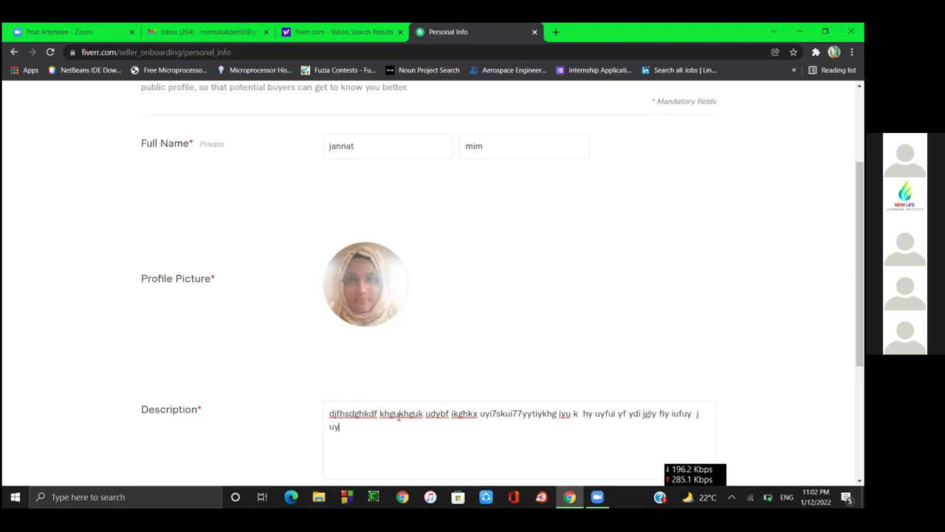
pyautogui.write('hfuoy tfkuyf idt iuyidty fid')
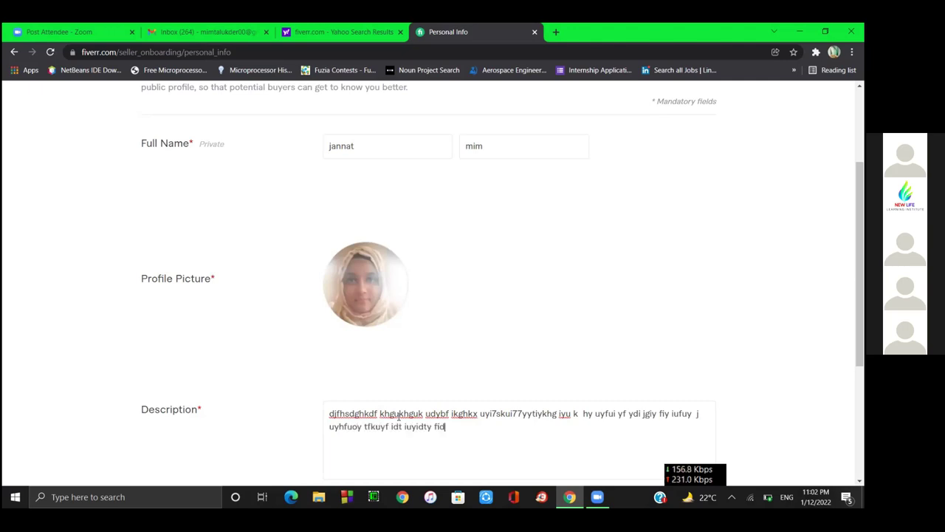
pyautogui.write(' iu t68t fsdyhf')
pyautogui.click(631, 291)
pyautogui.scroll(-3, 630, 291)
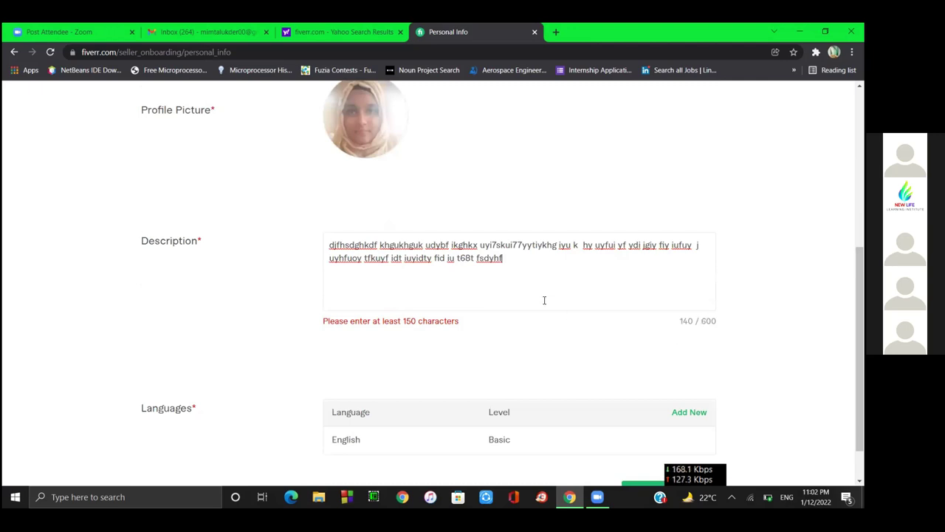
pyautogui.write('jhfudghfufg brubgyuigyhuoigy bfiyt')
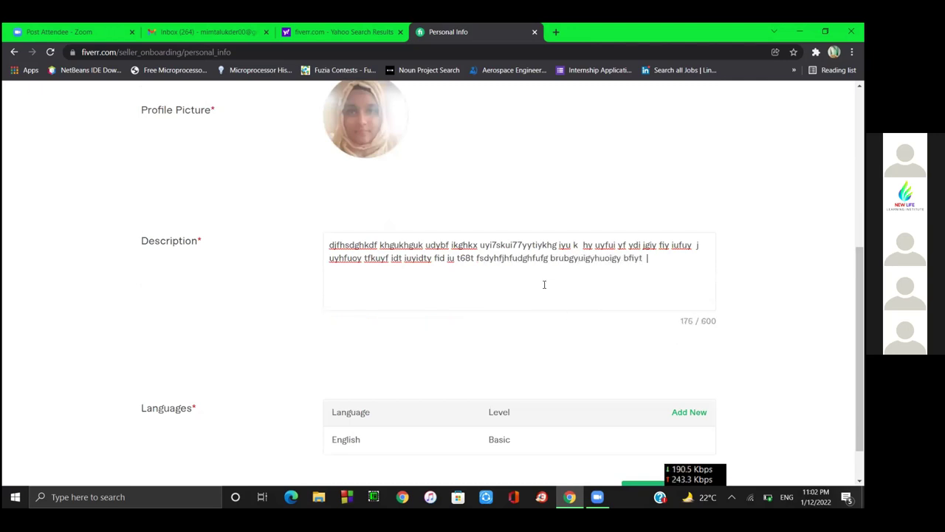
pyautogui.scroll(-1, 663, 324)
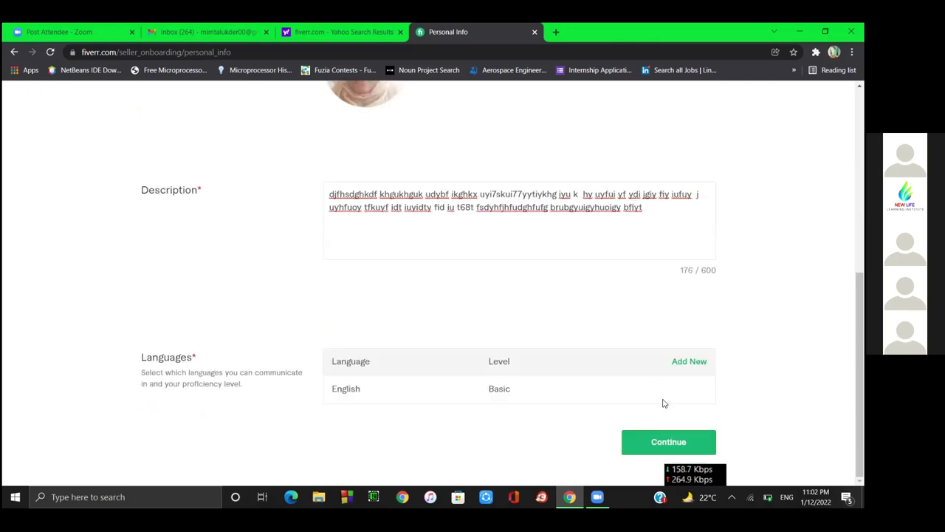
pyautogui.click(633, 449)
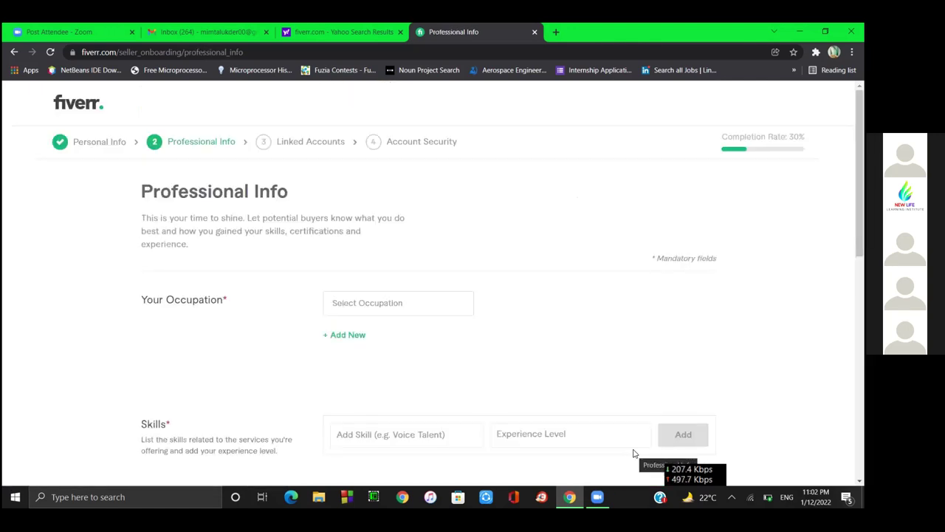
# Set the occupation to Digital Marketing, from 2021 to 2022.
pyautogui.click(373, 309)
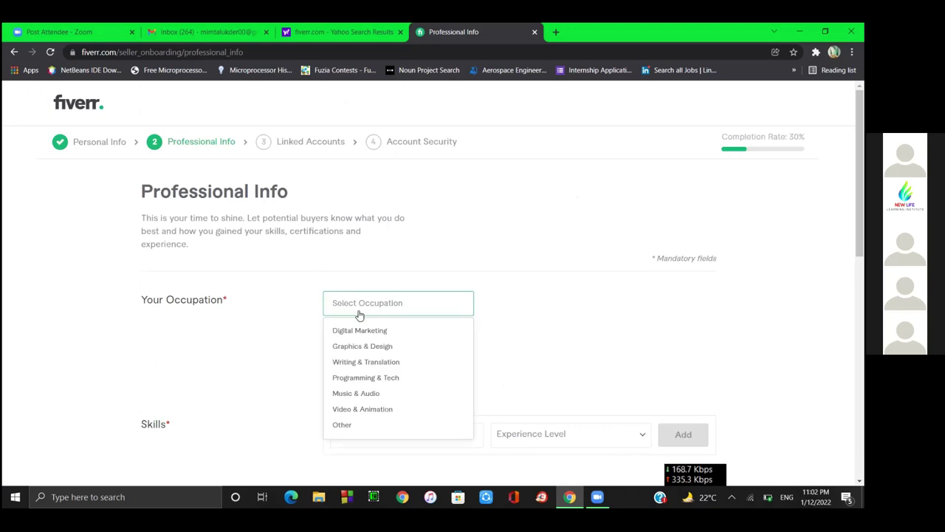
pyautogui.click(367, 334)
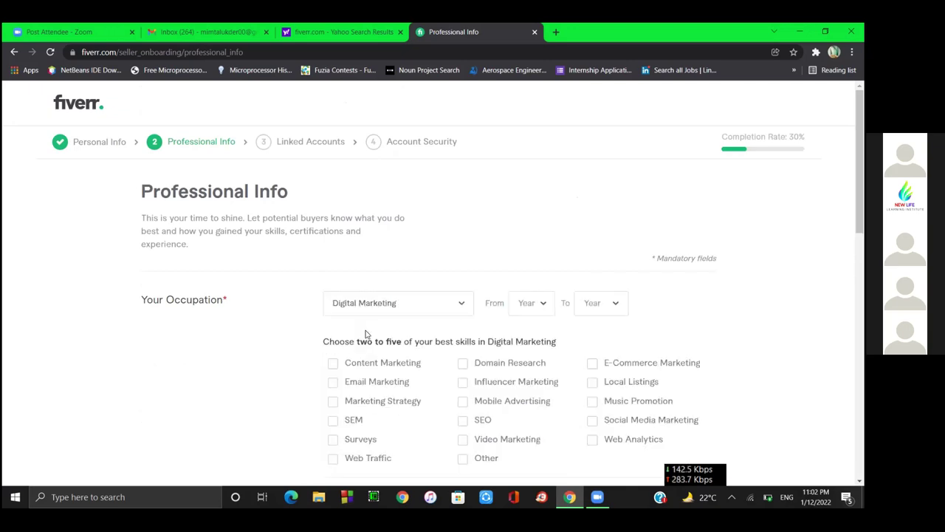
pyautogui.click(530, 311)
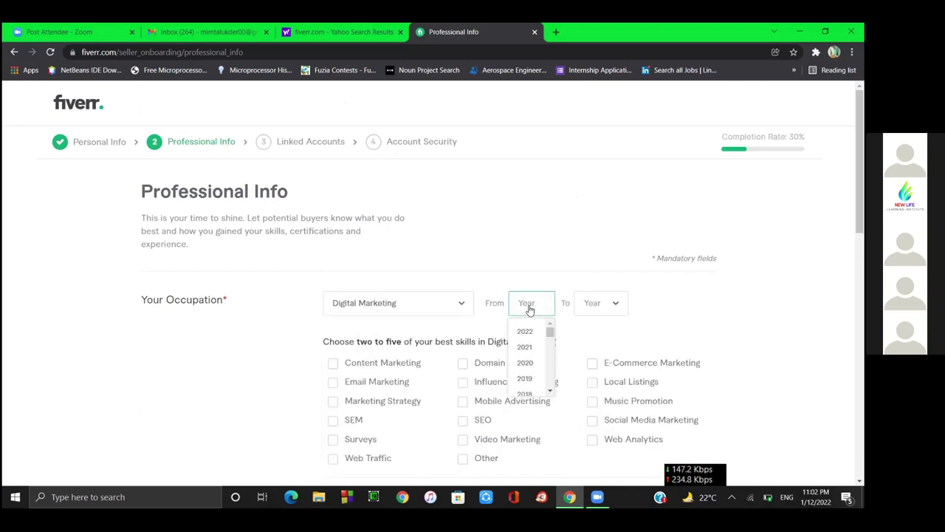
pyautogui.click(525, 347)
pyautogui.click(615, 312)
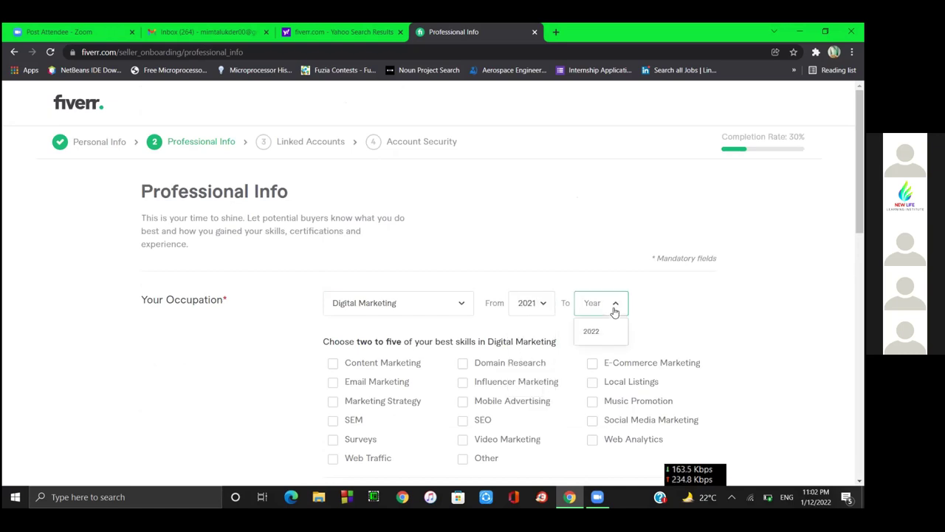
pyautogui.click(596, 331)
# Tick Video Marketing, Influencer Marketing, Marketing Strategy, Social Media Marketing and SEO, leaving Email Marketing unticked.
pyautogui.scroll(-1, 664, 322)
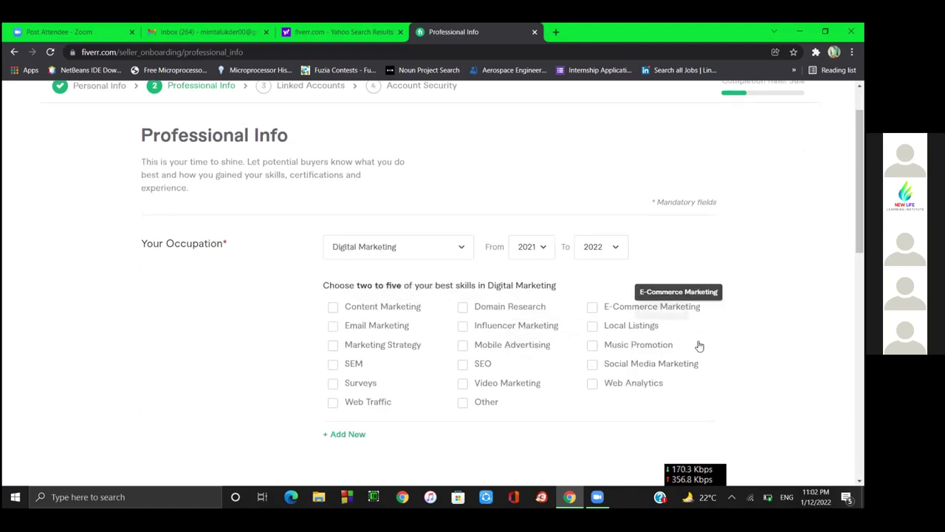
pyautogui.click(464, 386)
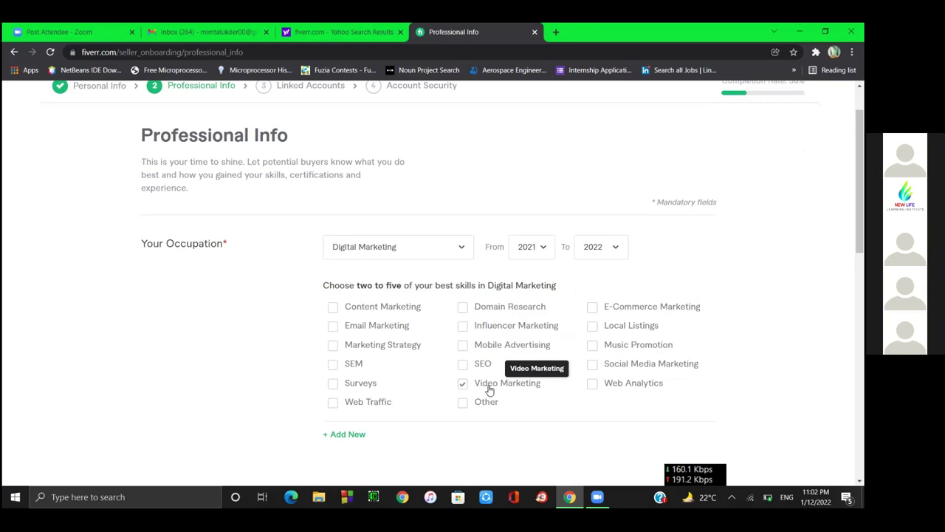
pyautogui.click(463, 328)
pyautogui.click(332, 326)
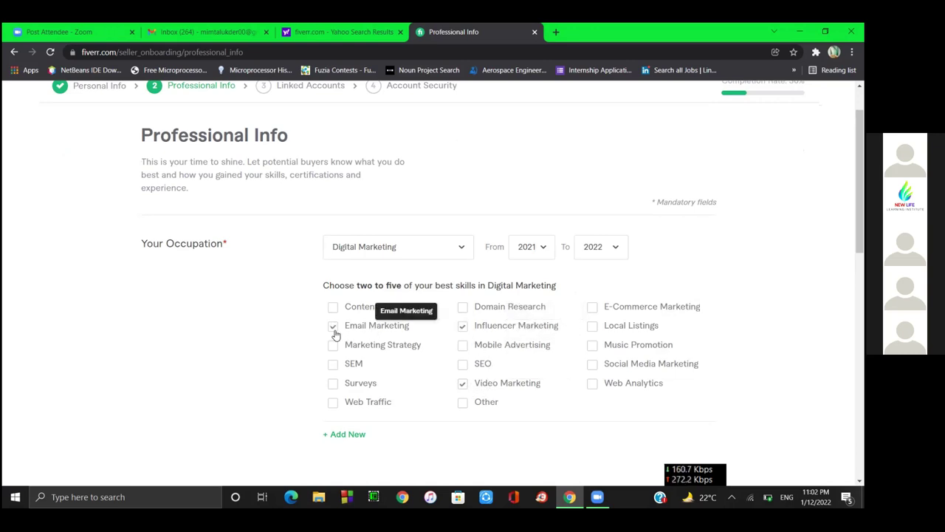
pyautogui.click(333, 345)
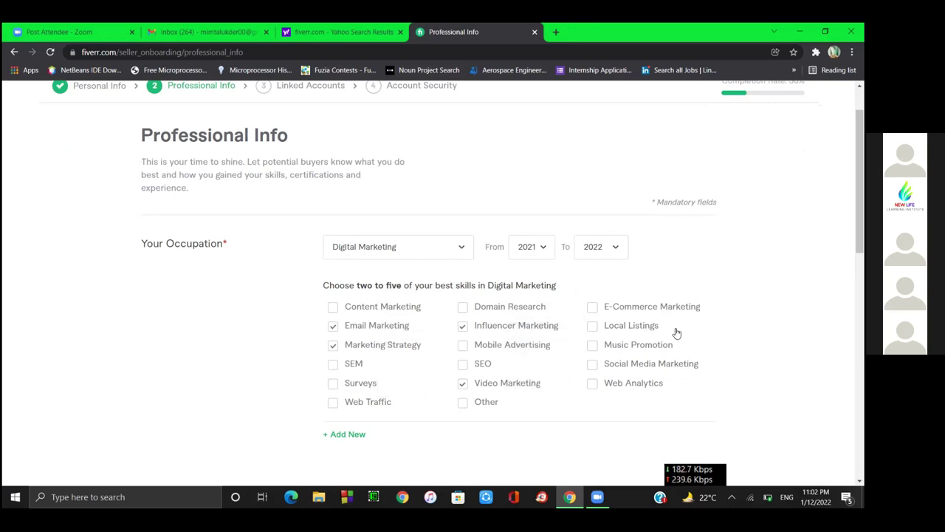
pyautogui.click(593, 365)
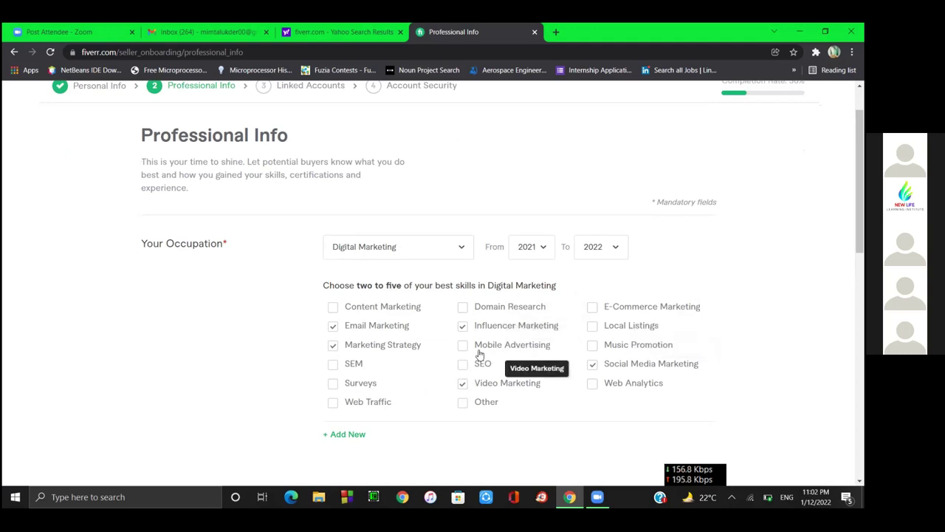
pyautogui.click(334, 328)
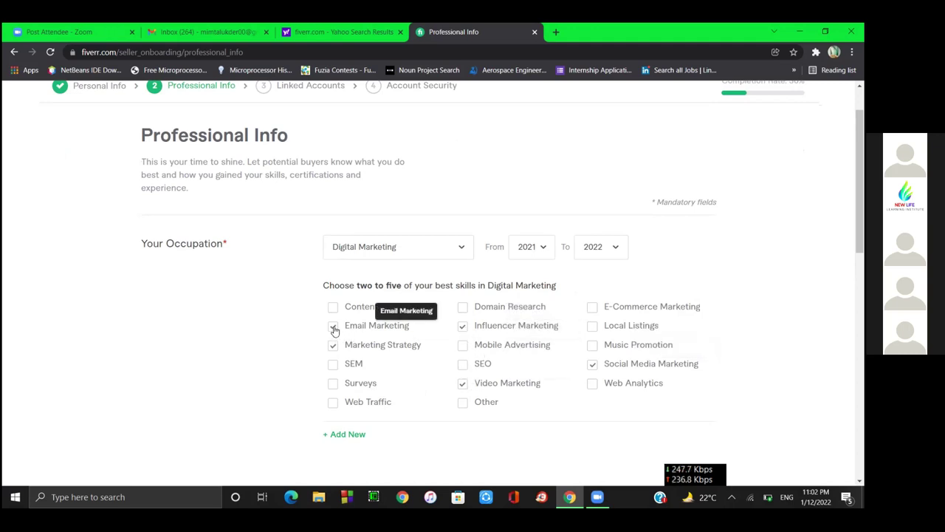
pyautogui.click(462, 364)
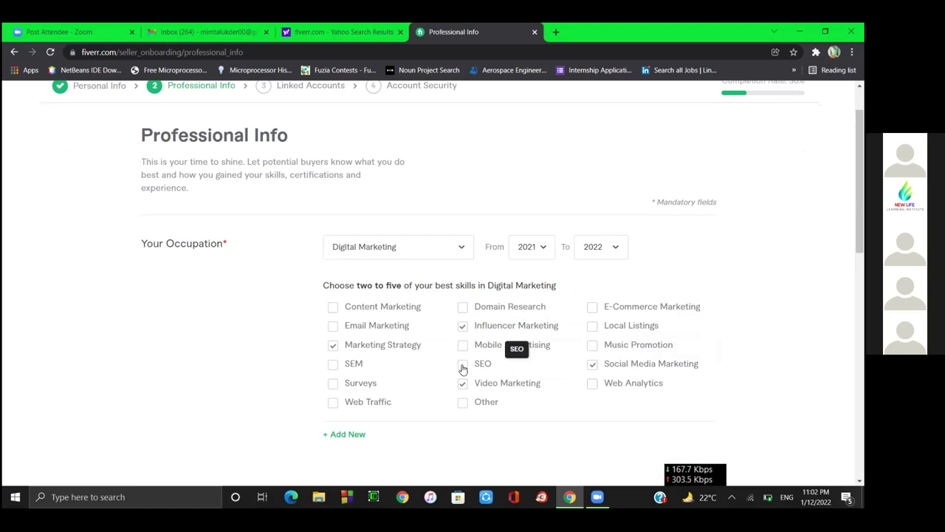
# Submit the Professional Info step and scroll back up to the Skills error.
pyautogui.scroll(-3, 649, 369)
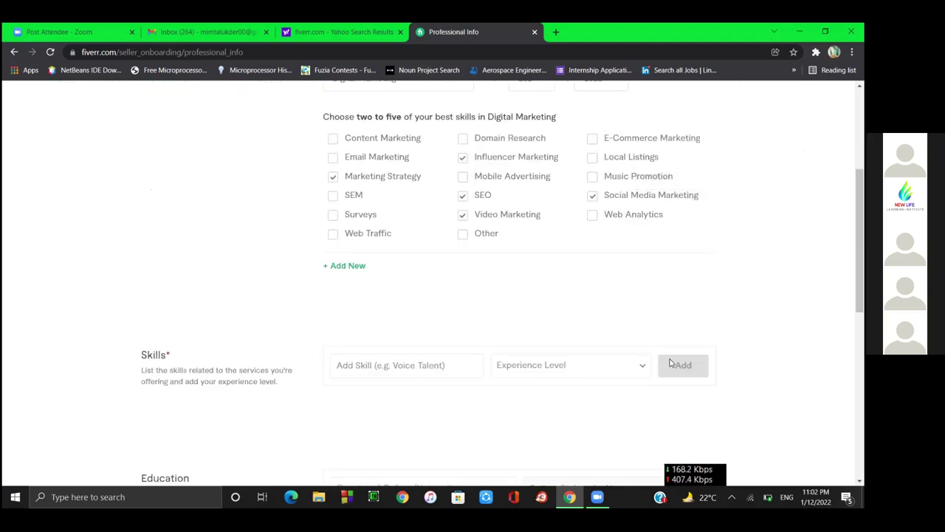
pyautogui.scroll(-3, 692, 363)
pyautogui.scroll(-3, 692, 363)
pyautogui.scroll(-1, 692, 363)
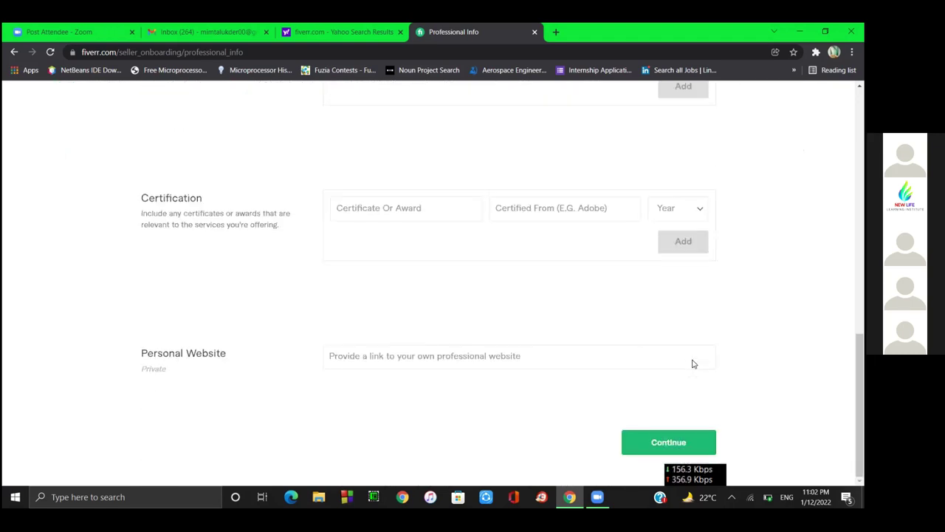
pyautogui.click(649, 443)
pyautogui.scroll(2, 620, 374)
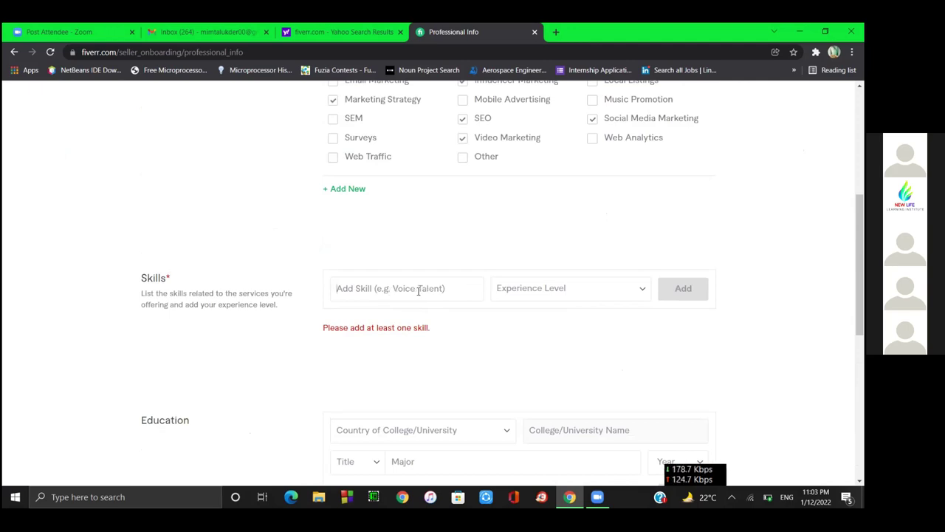
pyautogui.write('f')
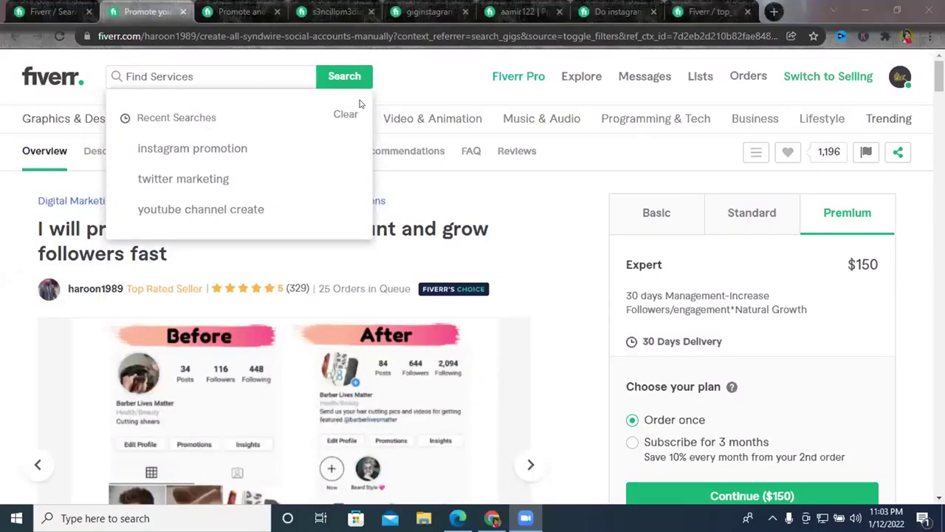
# Switch to the empty new-gig form, select Search Tags, then open a blank tab.
pyautogui.click(694, 20)
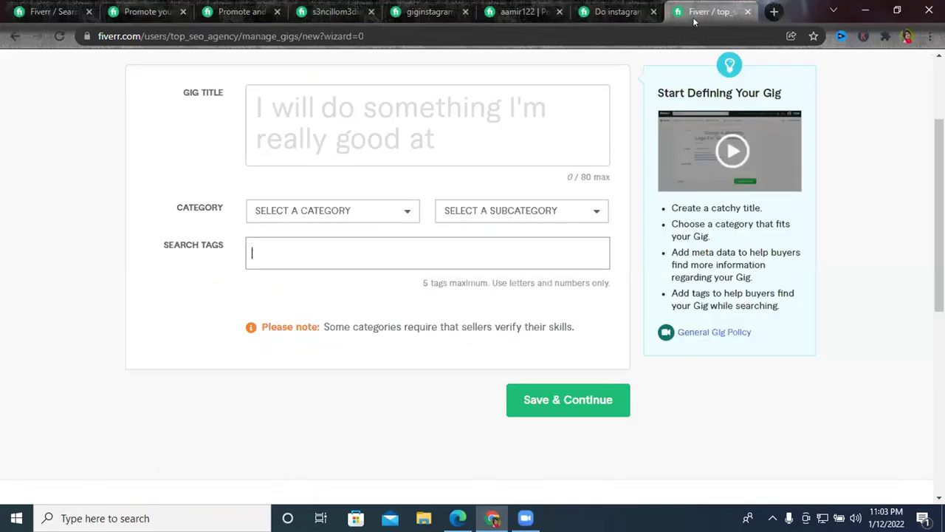
pyautogui.click(317, 259)
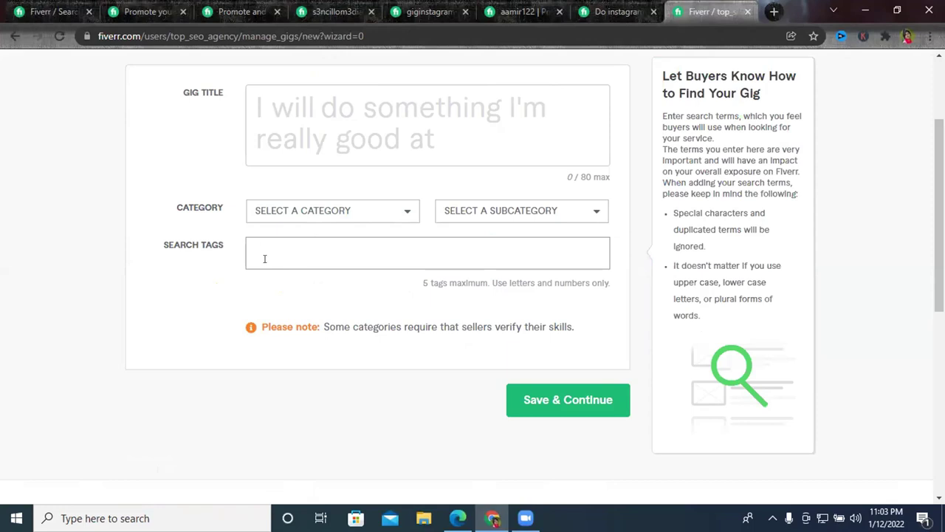
pyautogui.click(305, 254)
pyautogui.scroll(2, 305, 253)
pyautogui.scroll(-2, 303, 253)
pyautogui.scroll(1, 369, 282)
pyautogui.scroll(2, 369, 283)
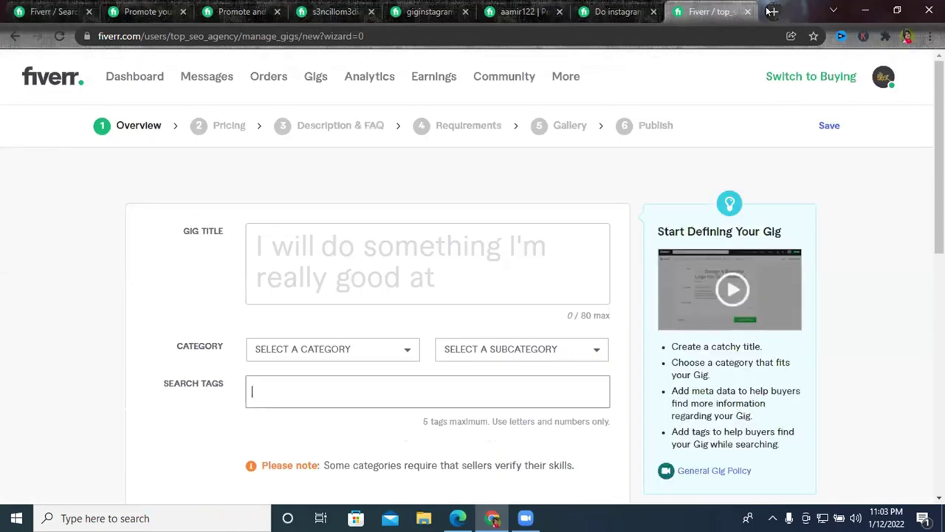
pyautogui.hotkey('ctrl', 't')
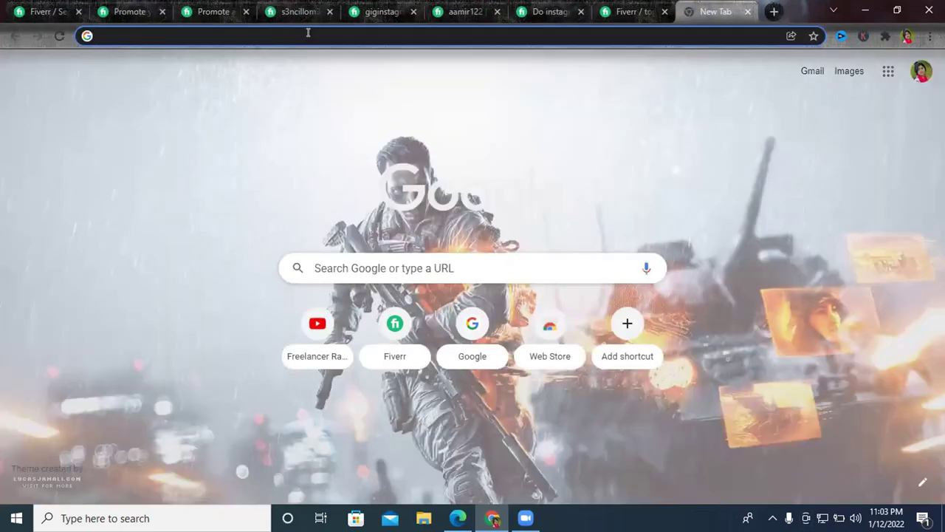
# Search the web for Google Translate, checking the Fiverr gig and search-results tabs.
pyautogui.click(308, 34)
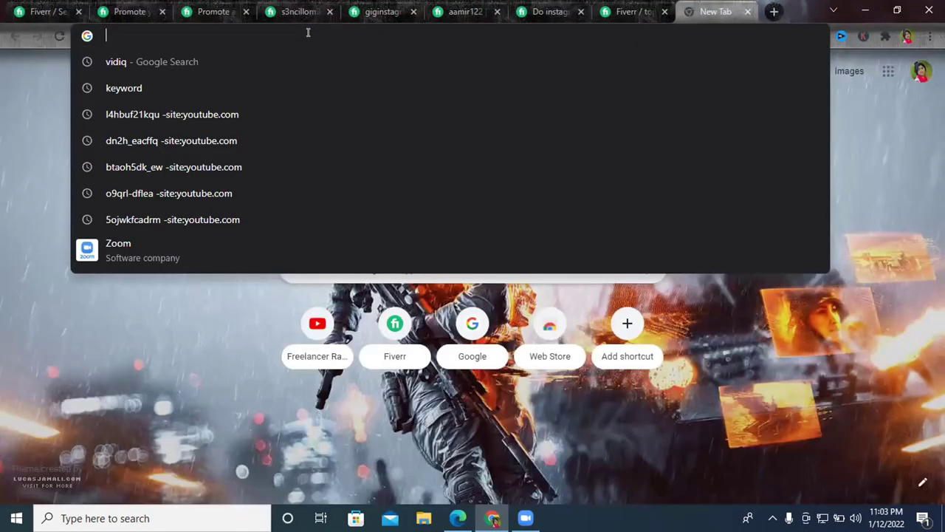
pyautogui.write('goo')
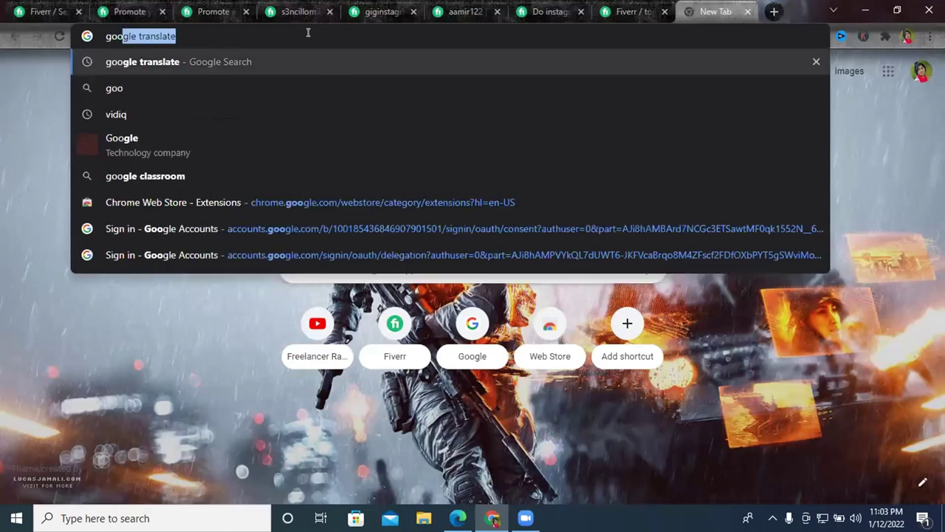
pyautogui.press('Return')
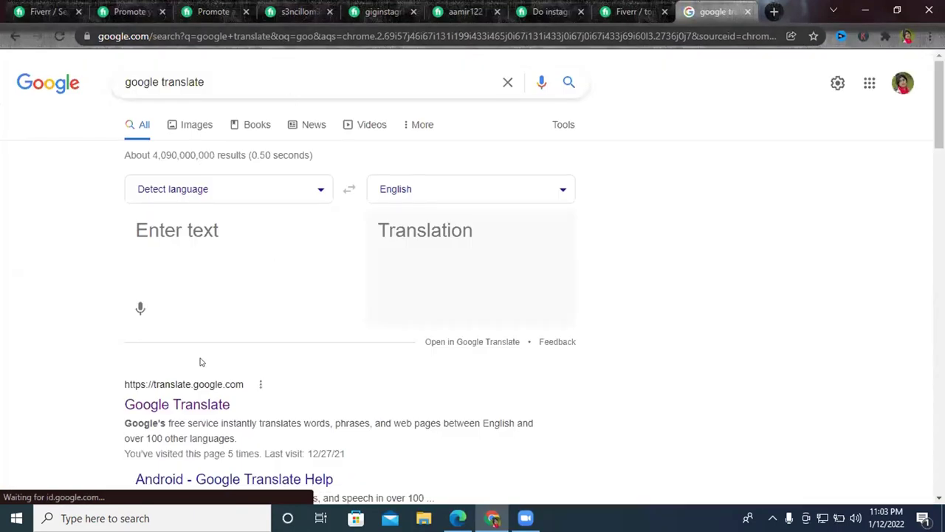
pyautogui.scroll(-1, 196, 354)
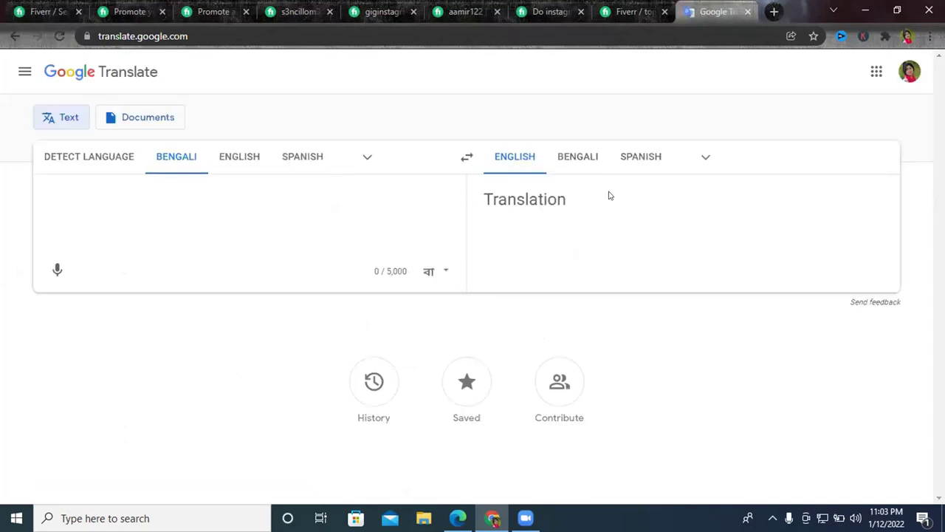
pyautogui.click(129, 11)
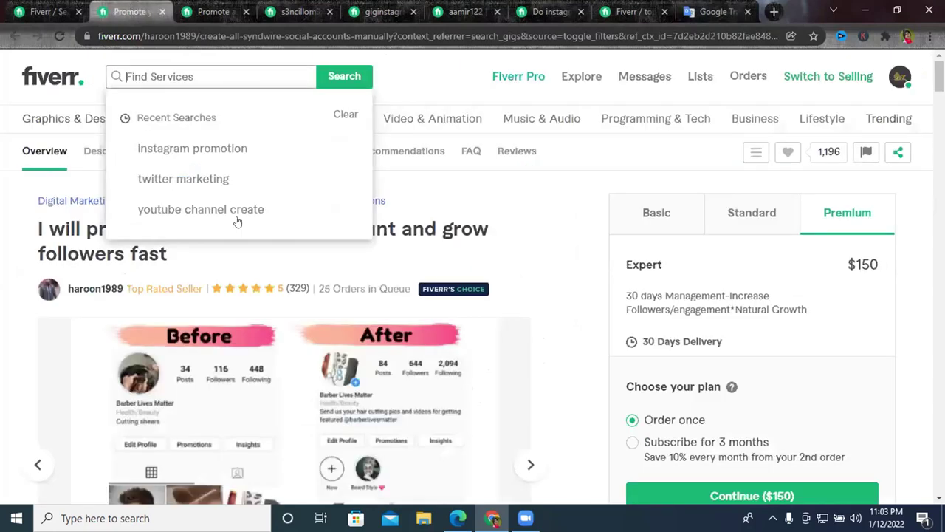
pyautogui.click(66, 14)
pyautogui.scroll(-3, 192, 339)
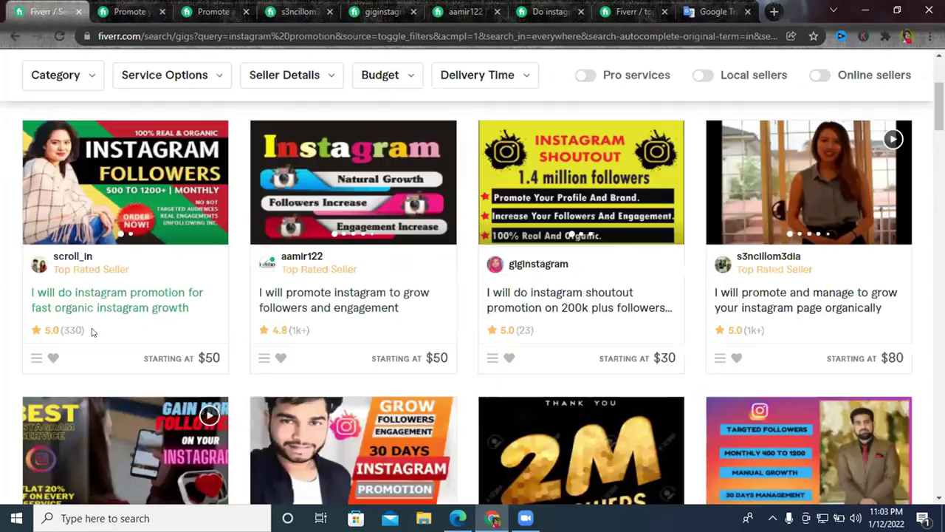
pyautogui.click(715, 11)
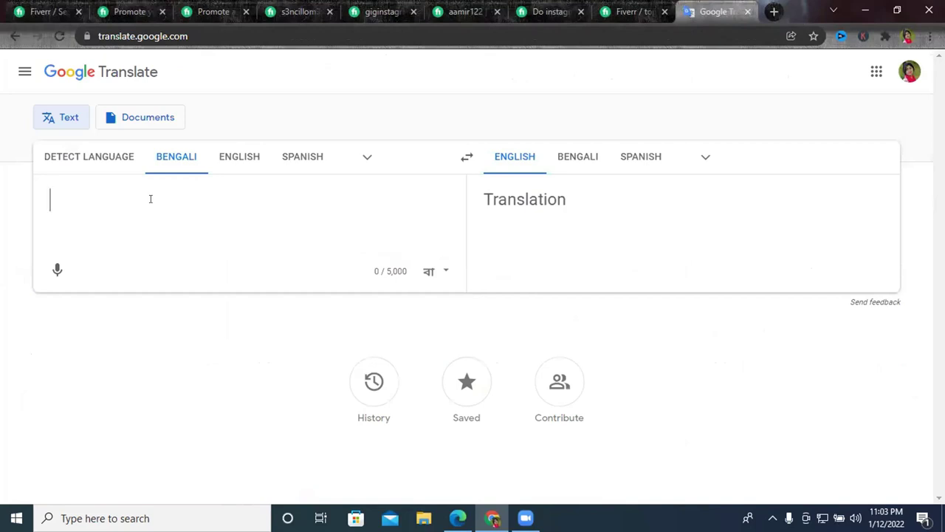
# Set English as source and enter 'I will do instagram Marketing or Promotion for fast organic growth'.
pyautogui.write('wi')
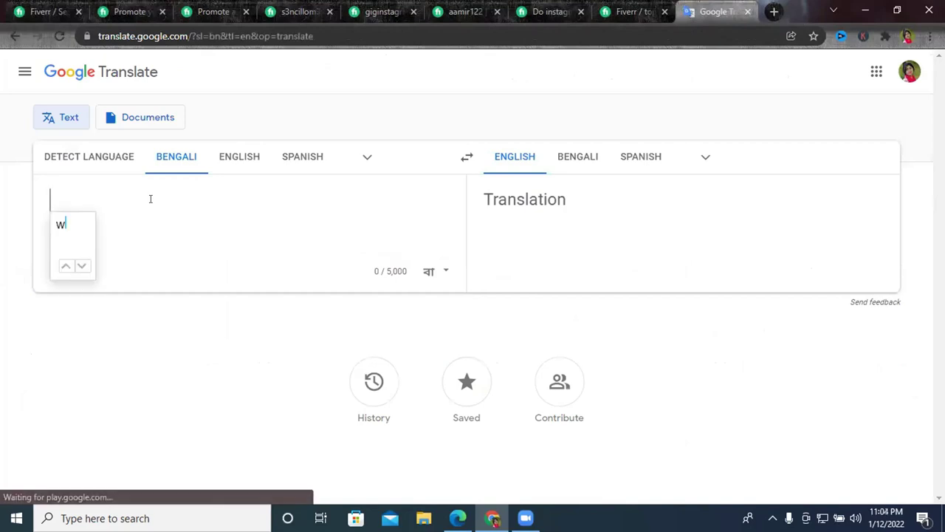
pyautogui.press('BackSpace')
pyautogui.press('BackSpace')
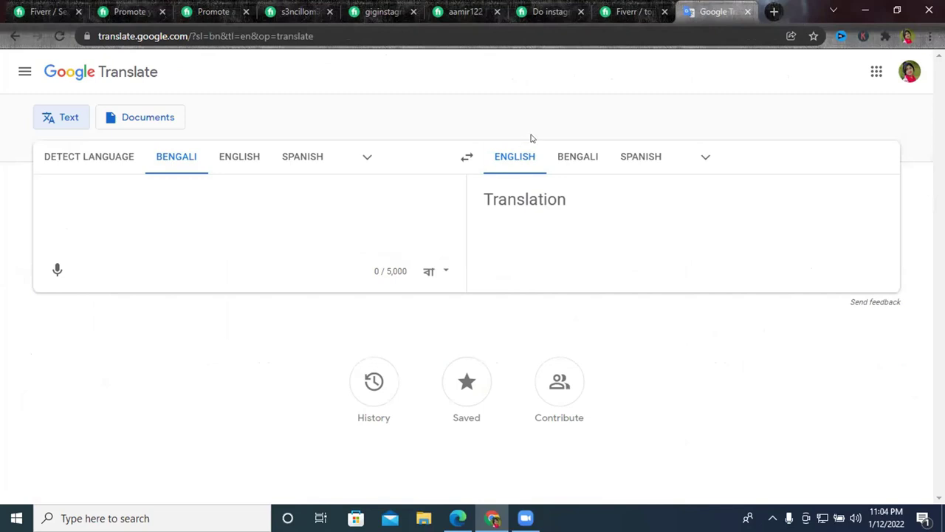
pyautogui.click(247, 154)
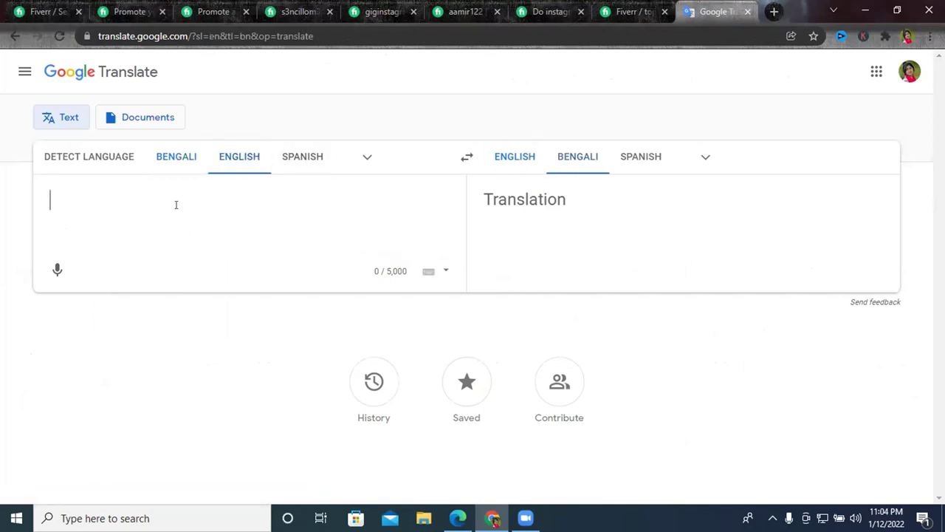
pyautogui.write('I will ')
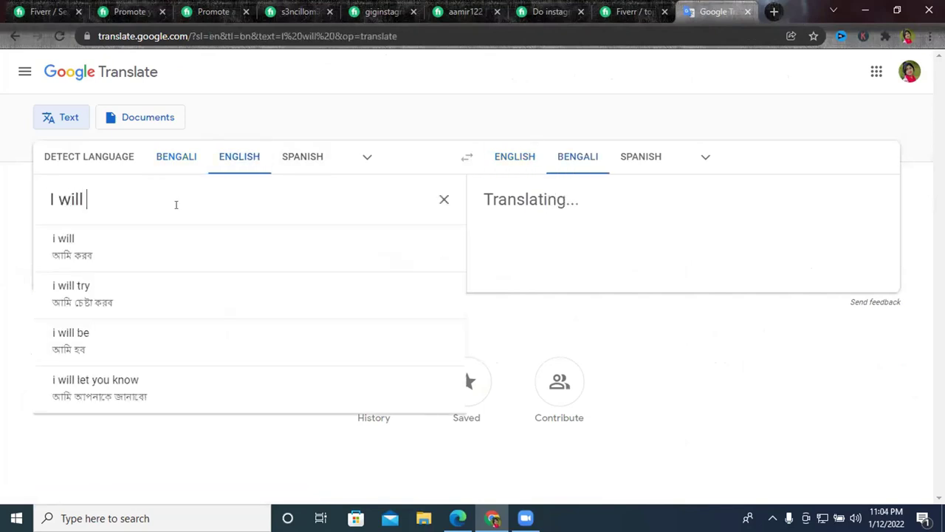
pyautogui.write('do ')
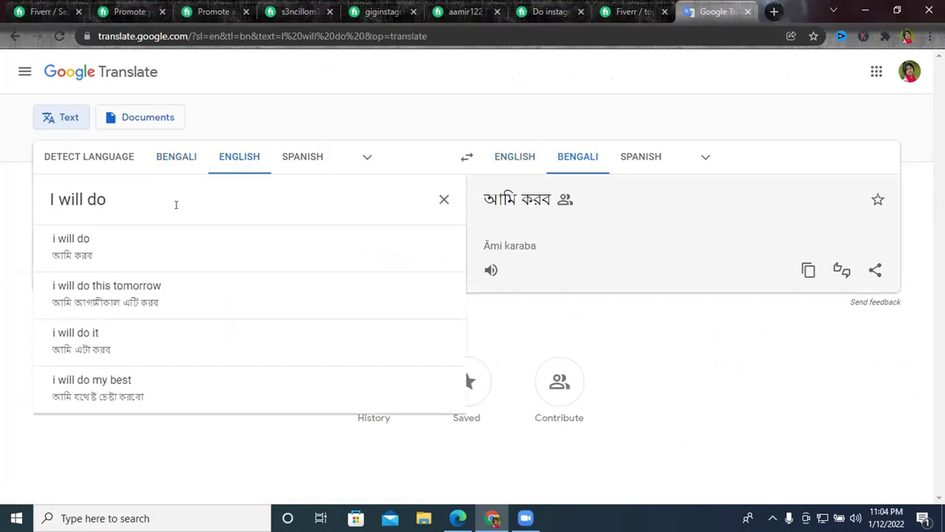
pyautogui.write('inst')
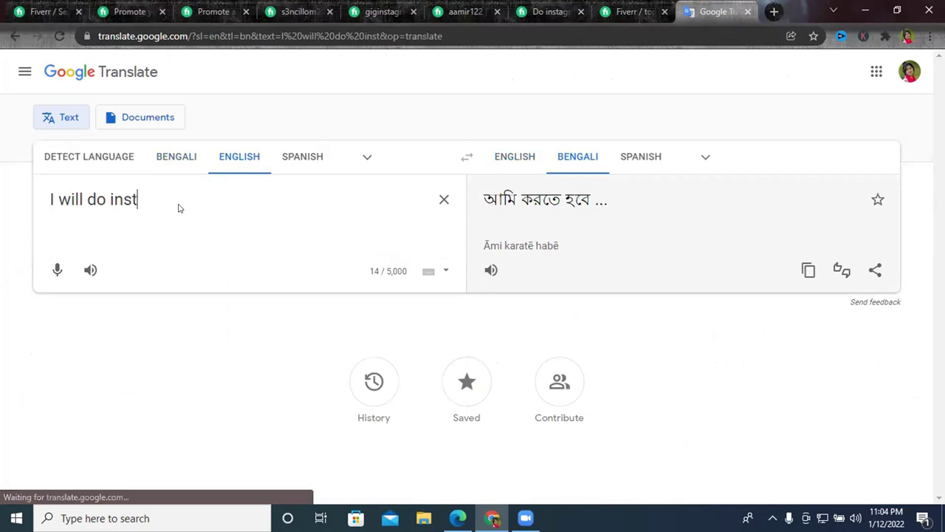
pyautogui.write('agram ')
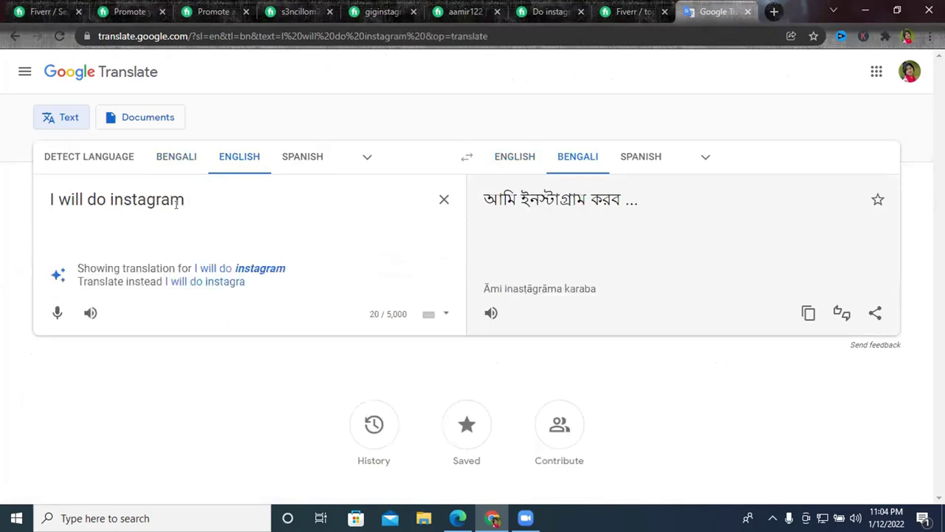
pyautogui.write('Marke')
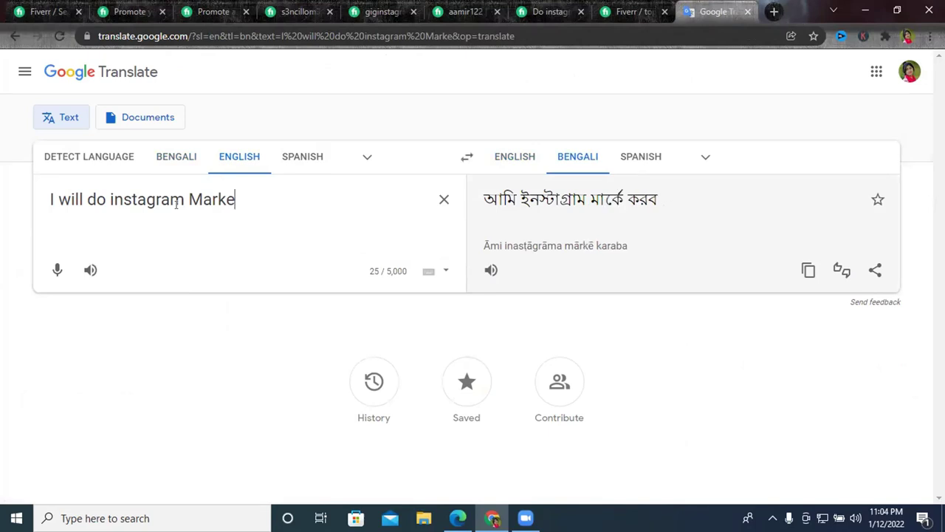
pyautogui.write('ting ')
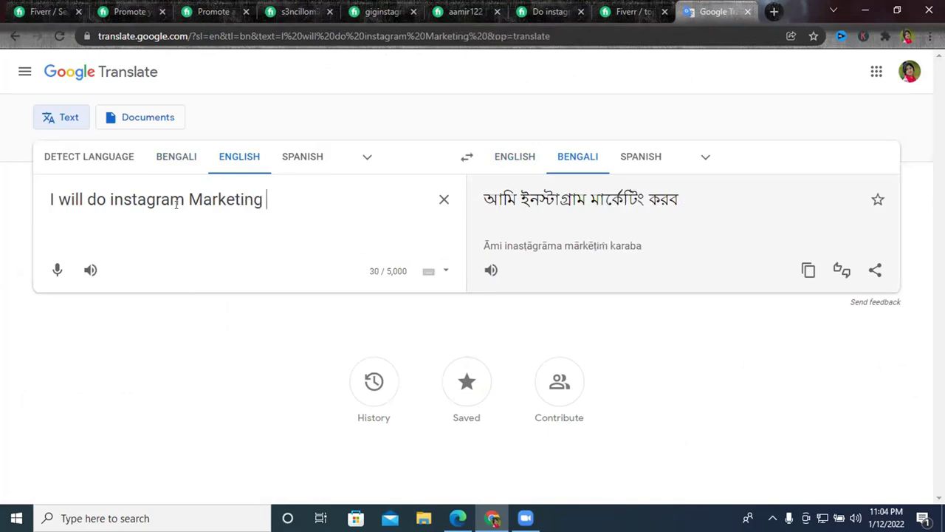
pyautogui.write('or ')
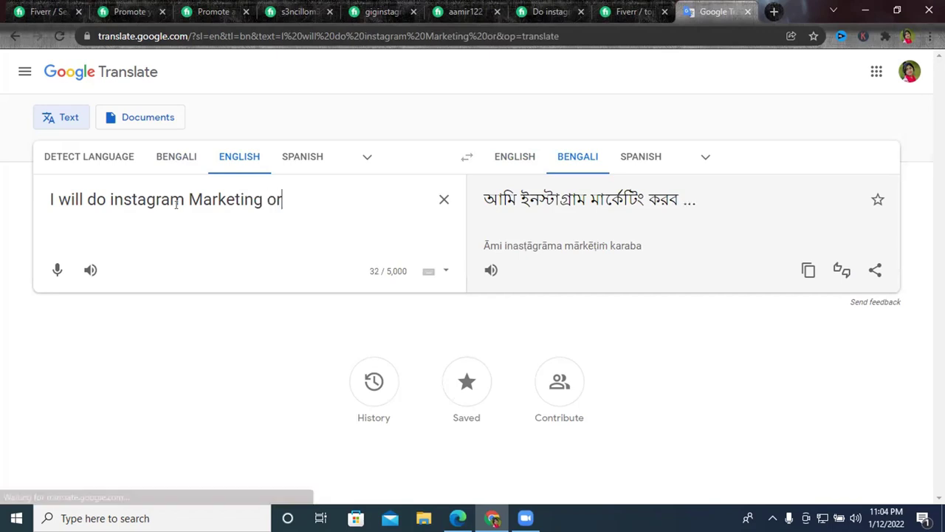
pyautogui.write('P')
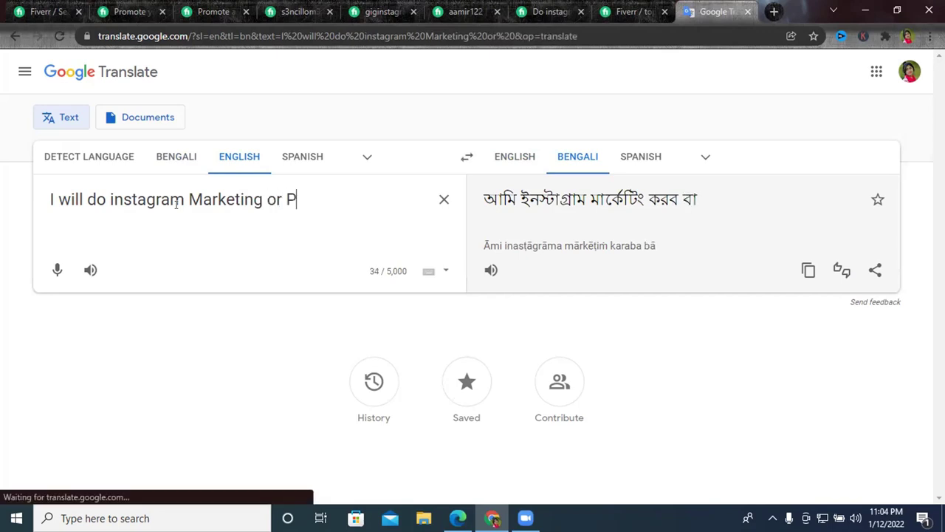
pyautogui.write('romotion ')
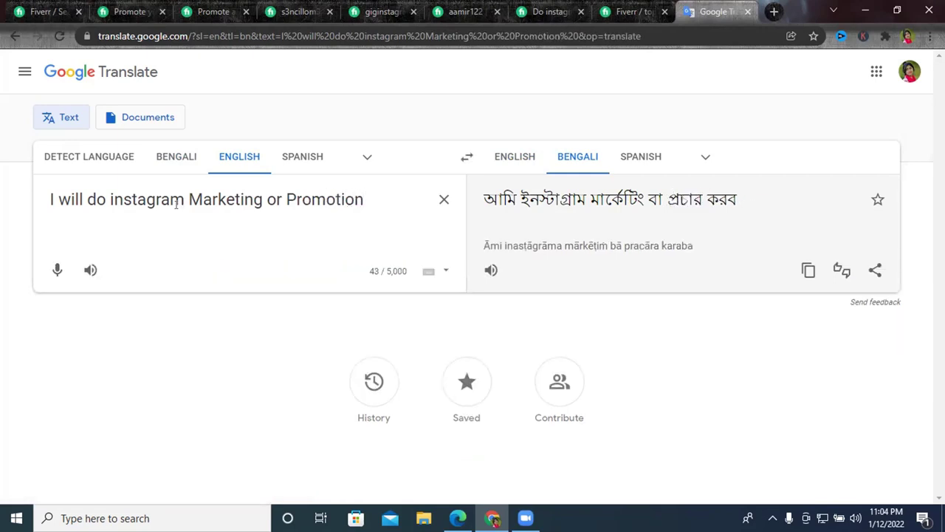
pyautogui.write('for ')
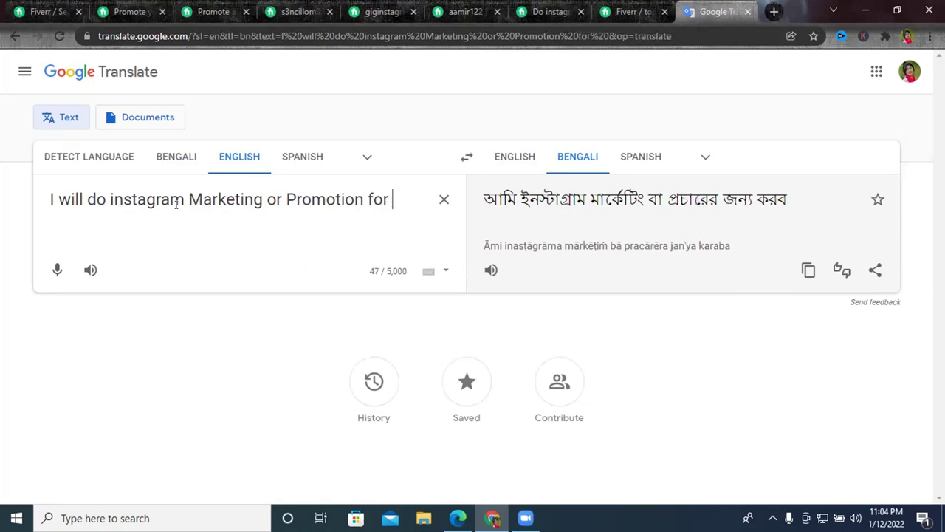
pyautogui.write('fast')
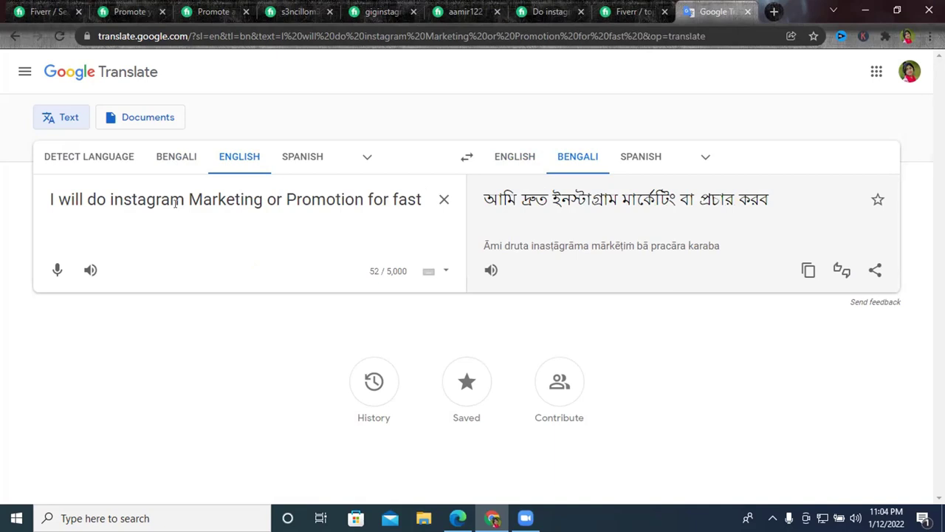
pyautogui.write('or')
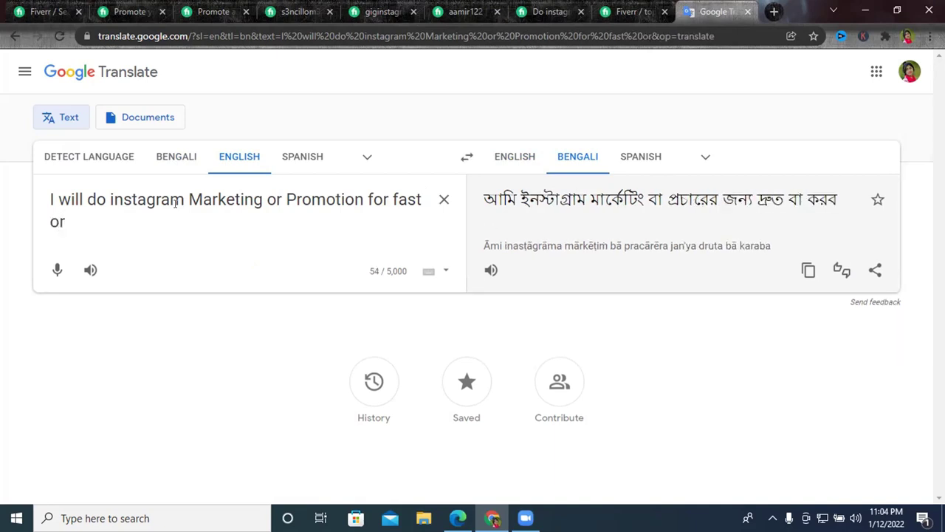
pyautogui.write('gan')
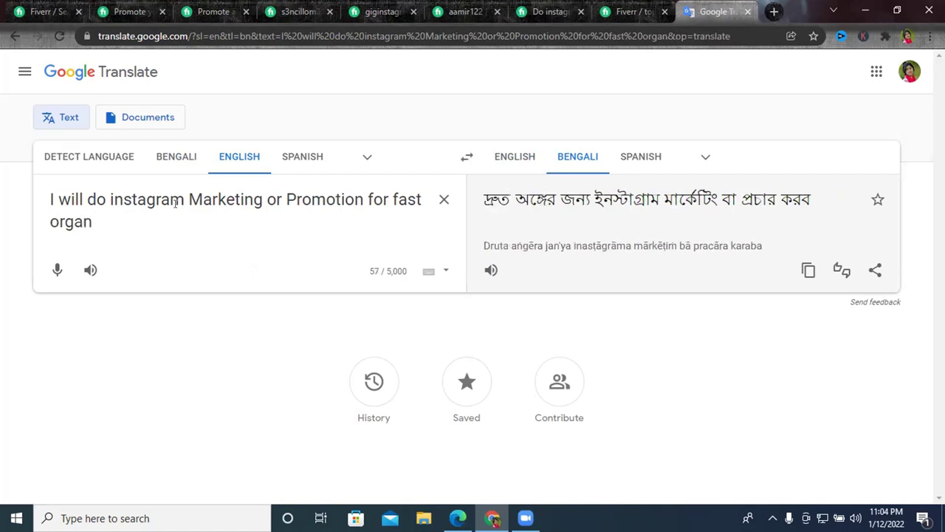
pyautogui.write('ic ')
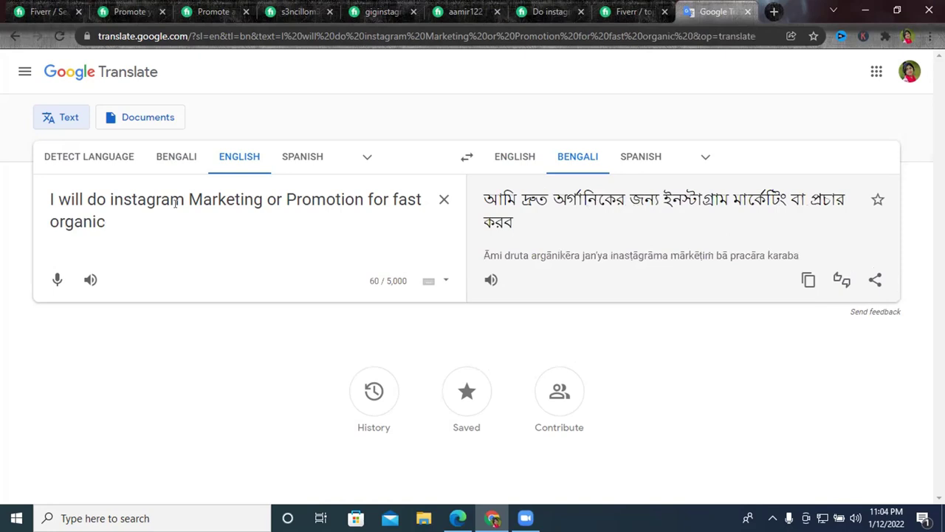
pyautogui.write('gr')
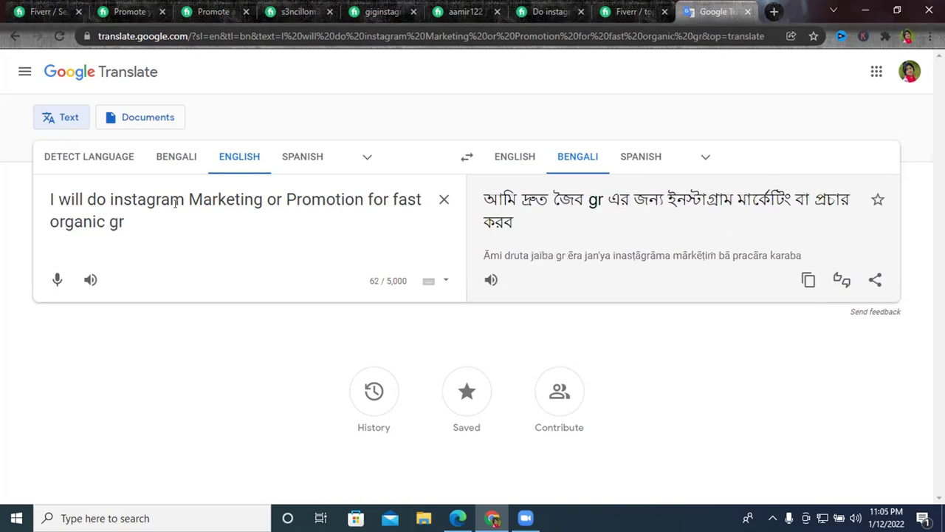
pyautogui.write('owth')
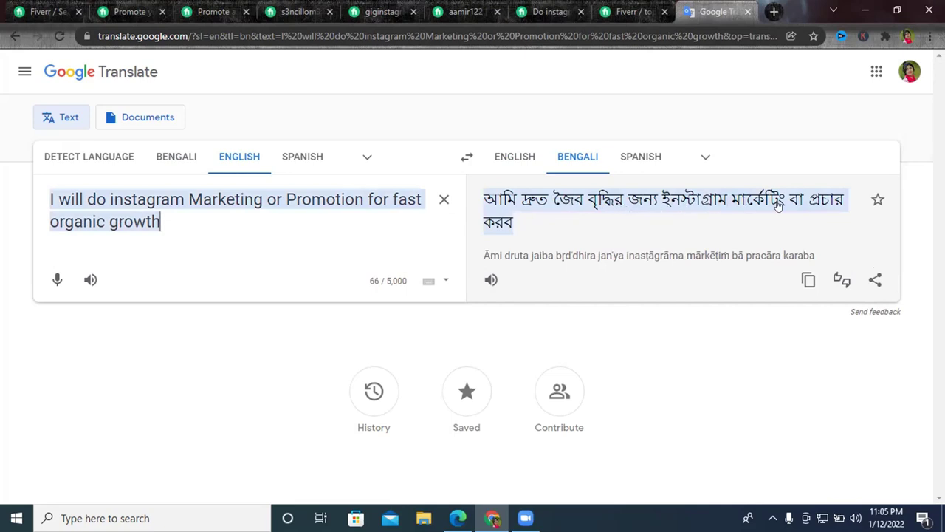
pyautogui.press('Return')
pyautogui.press('Return')
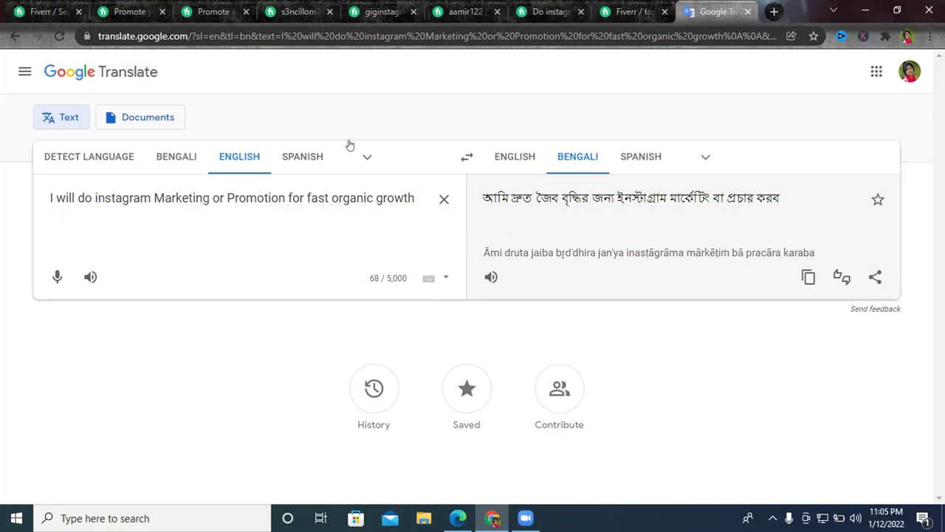
pyautogui.tripleClick(94, 198)
pyautogui.hotkey('ctrl', 'c')
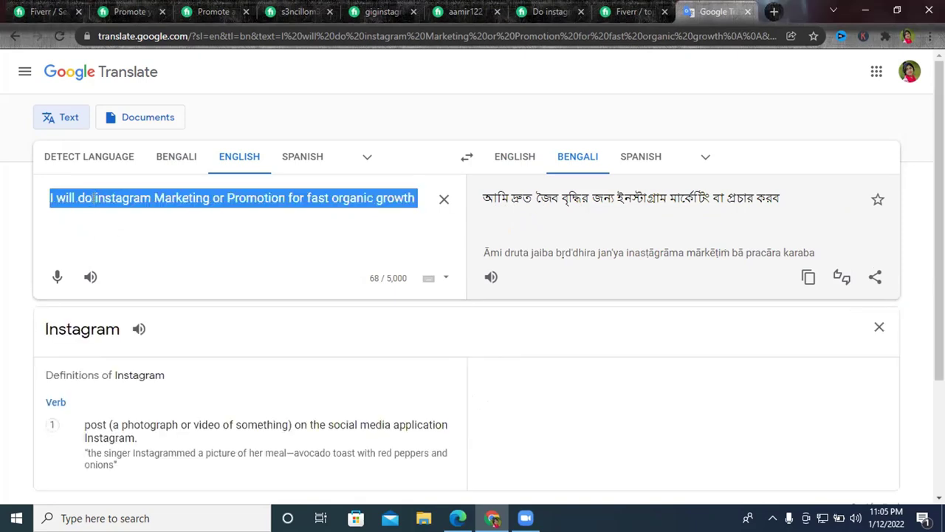
pyautogui.click(88, 240)
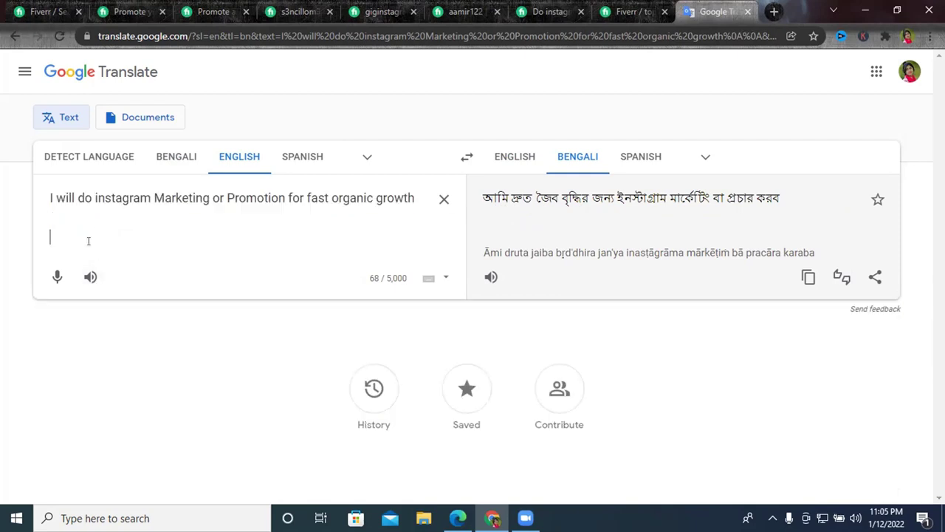
pyautogui.hotkey('ctrl', 'v')
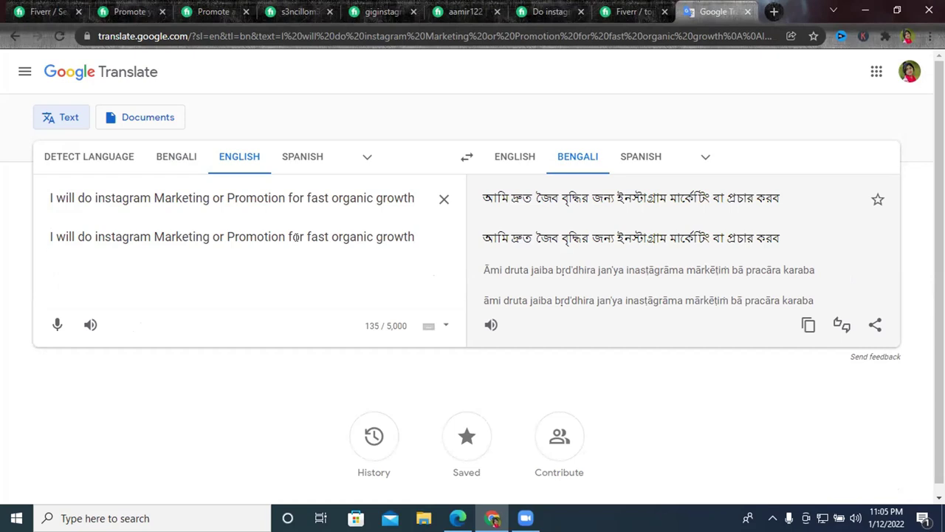
pyautogui.click(424, 238)
pyautogui.tripleClick(352, 231)
pyautogui.press('BackSpace')
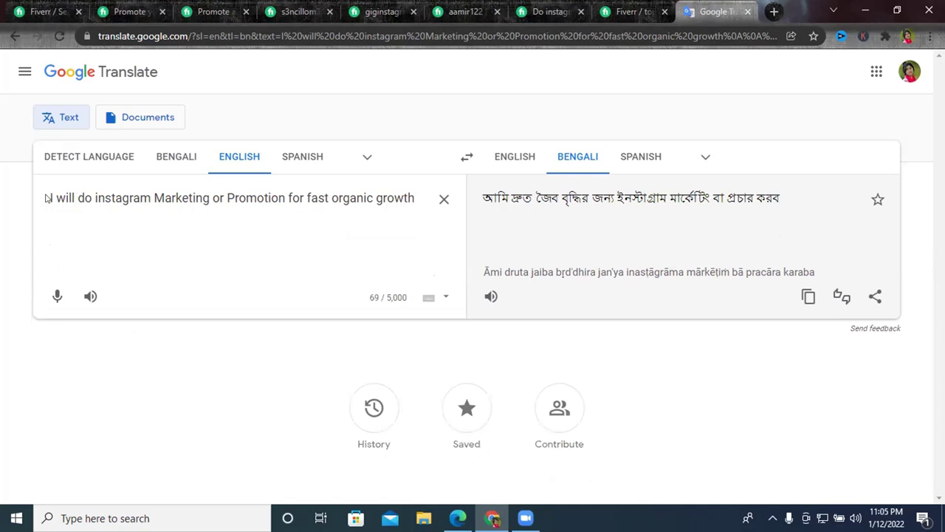
# Select the title text through 'growth' and paste it onto the second line.
pyautogui.moveTo(52, 198); pyautogui.dragTo(285, 198)
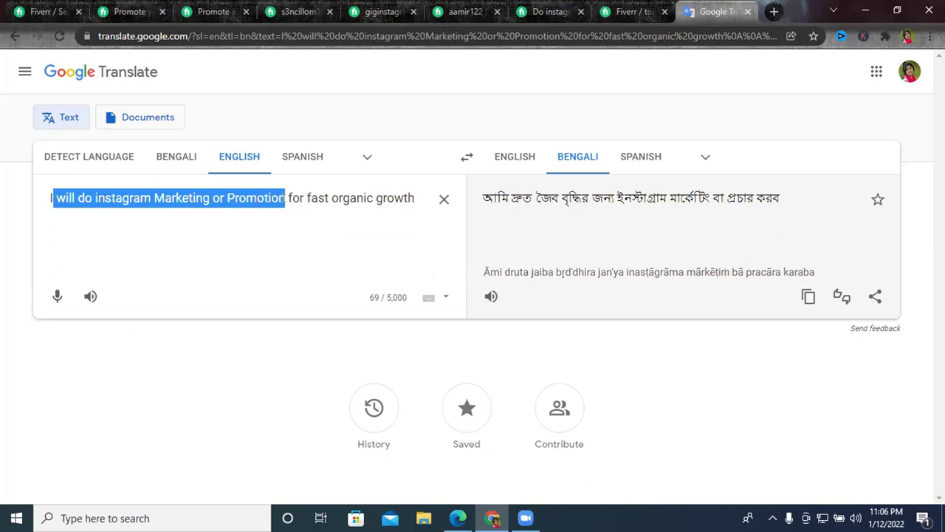
pyautogui.moveTo(286, 198); pyautogui.dragTo(329, 197)
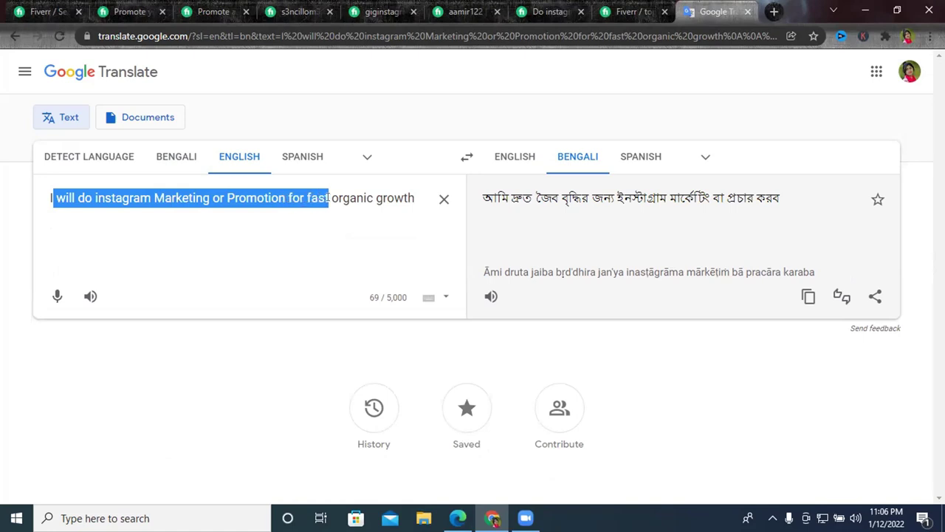
pyautogui.moveTo(329, 198); pyautogui.dragTo(410, 194)
pyautogui.hotkey('ctrl', 'c')
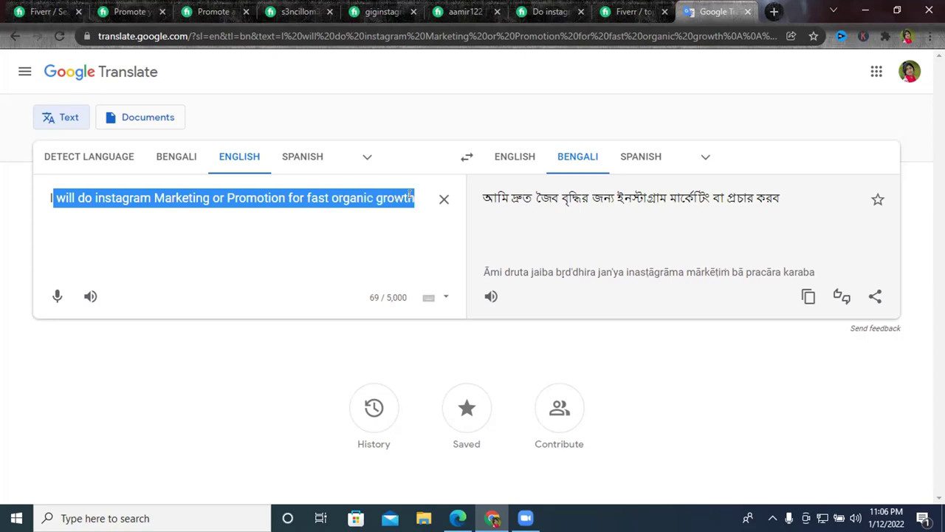
pyautogui.click(239, 222)
pyautogui.hotkey('ctrl', 'v')
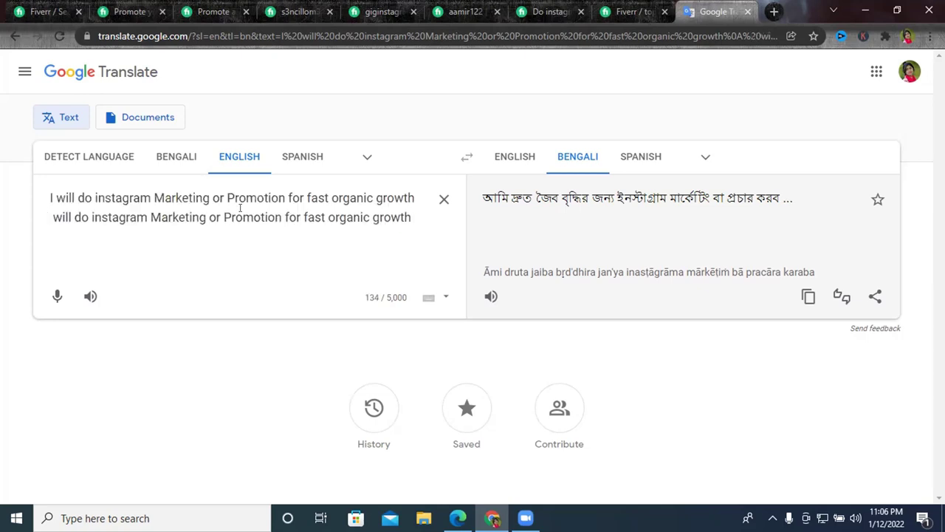
# Drop 'organic' from line two, restore its leading 'I', and paste a third variant below.
pyautogui.moveTo(372, 217); pyautogui.dragTo(322, 218)
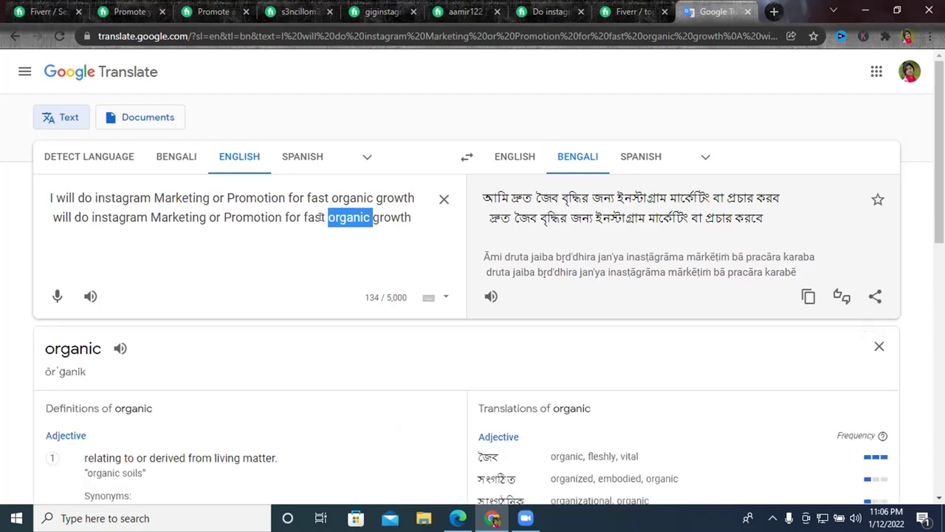
pyautogui.press('BackSpace')
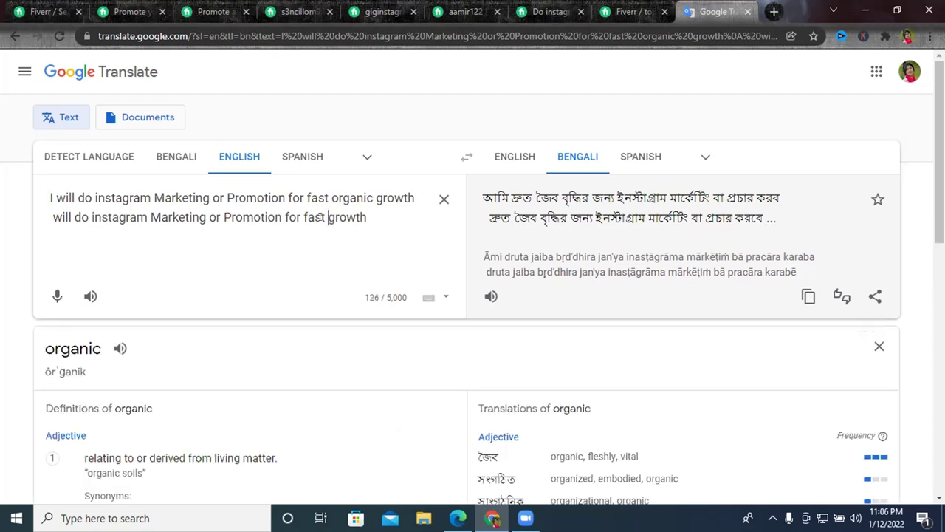
pyautogui.hotkey('ctrl', 'z')
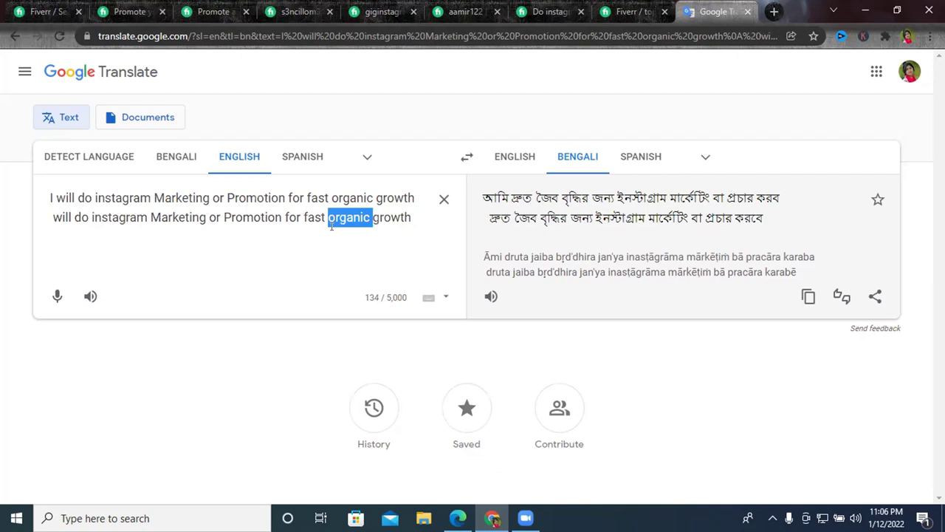
pyautogui.doubleClick(353, 217)
pyautogui.press('BackSpace')
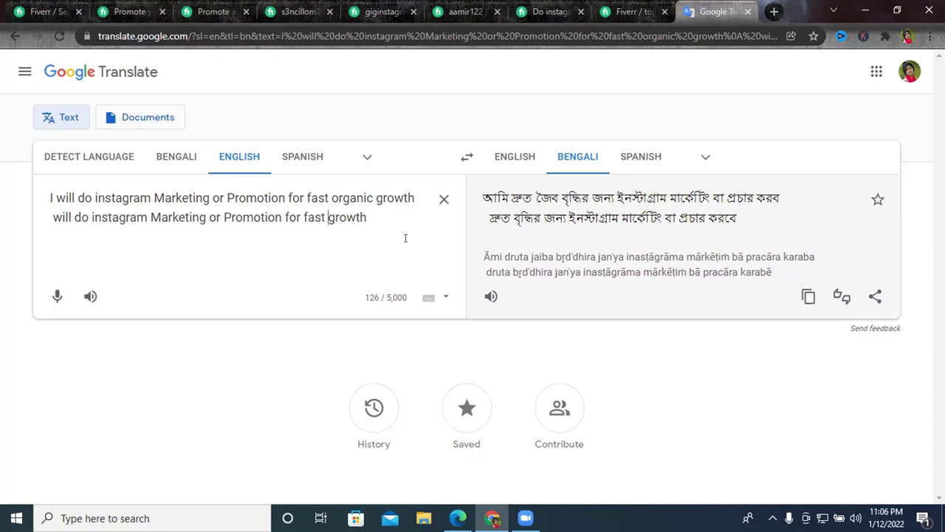
pyautogui.click(385, 220)
pyautogui.click(49, 213)
pyautogui.write('I')
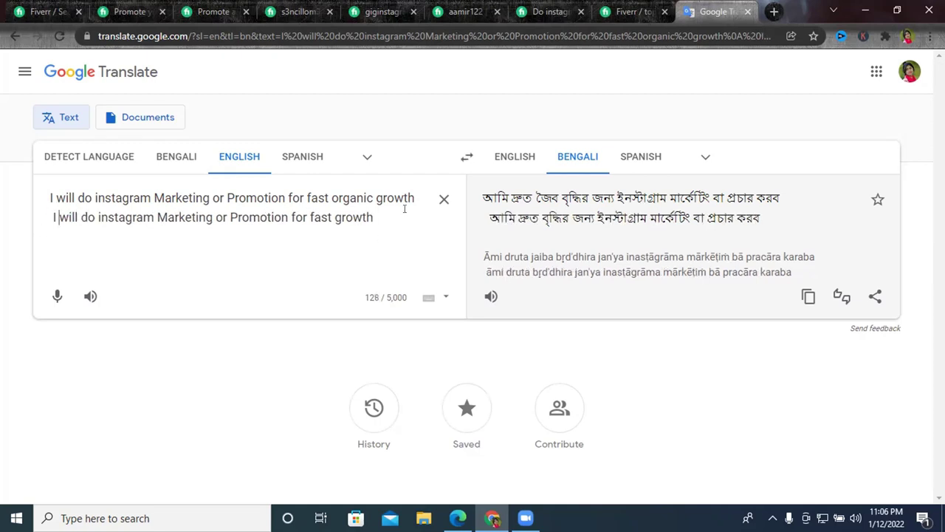
pyautogui.press('Return')
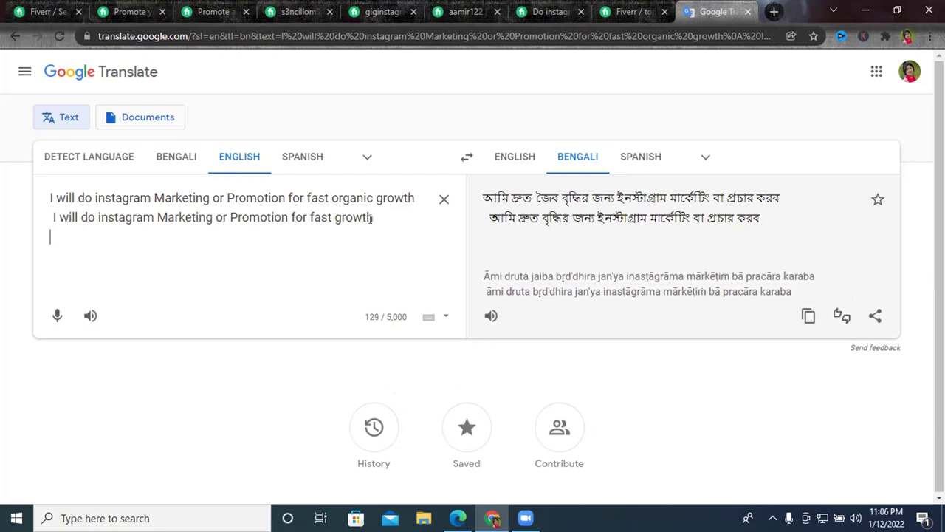
pyautogui.hotkey('ctrl', 'v')
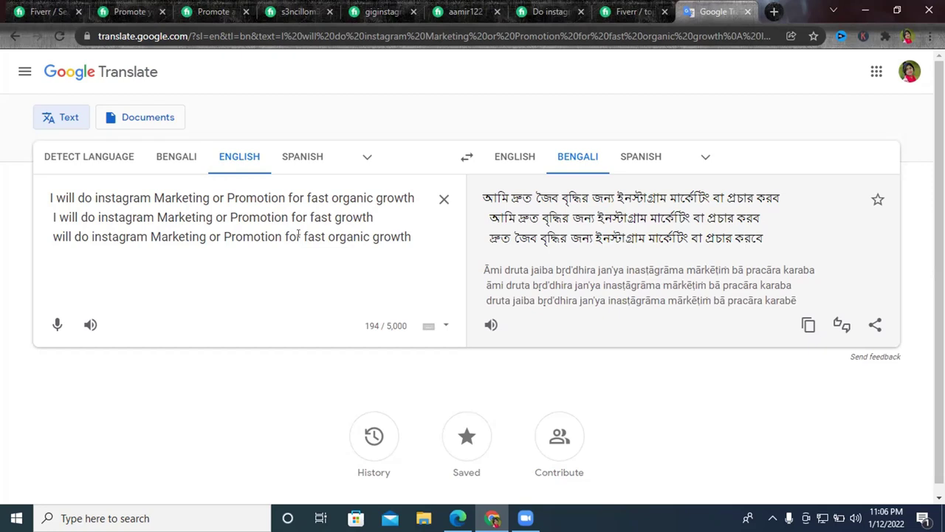
# Edit line 3 to read 'for supper fast' and prefix it with 'I'.
pyautogui.click(297, 234)
pyautogui.write('u')
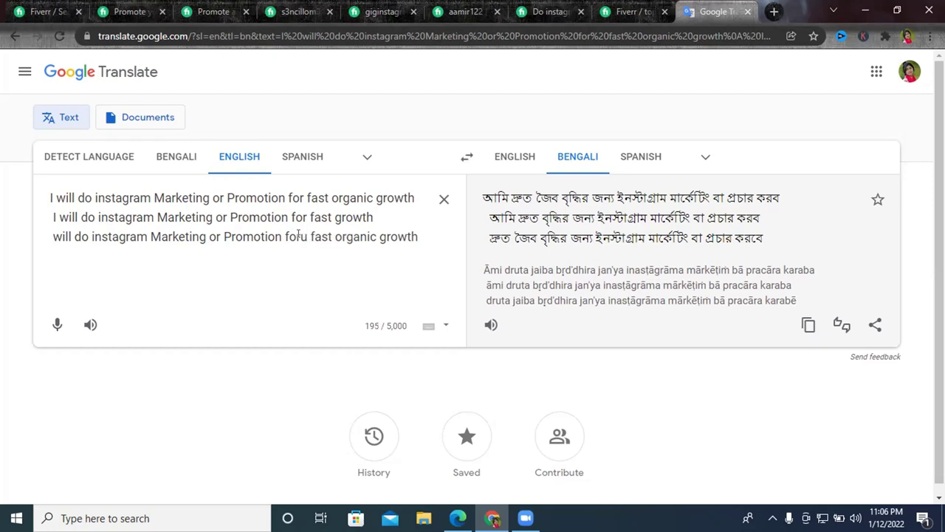
pyautogui.press('BackSpace')
pyautogui.press('BackSpace')
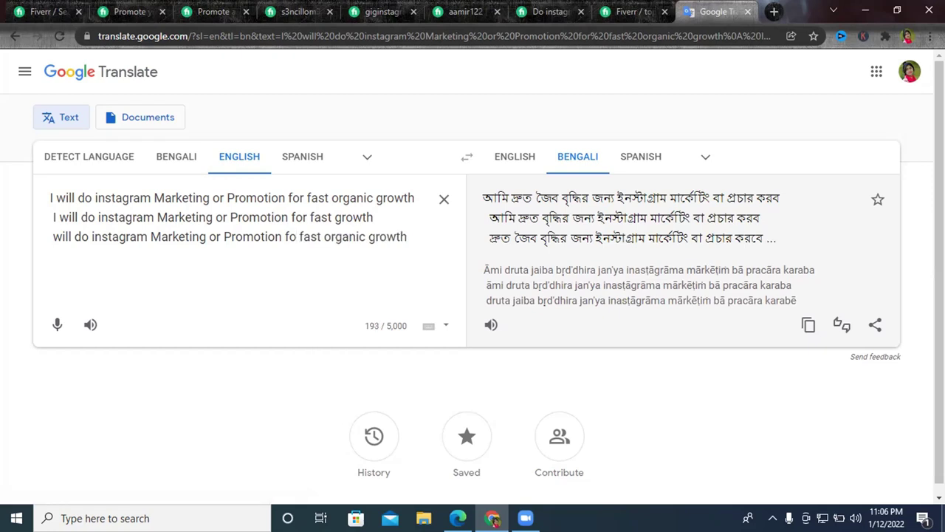
pyautogui.write('r su')
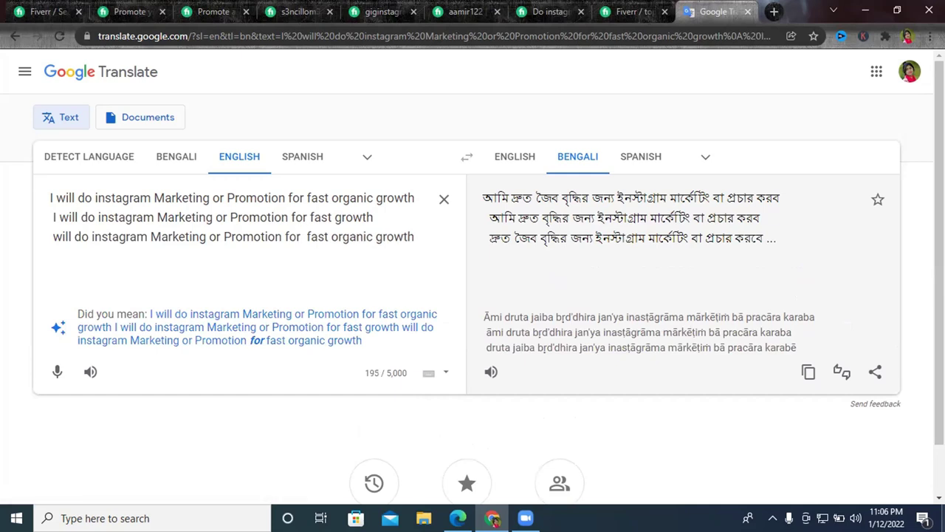
pyautogui.write('pper')
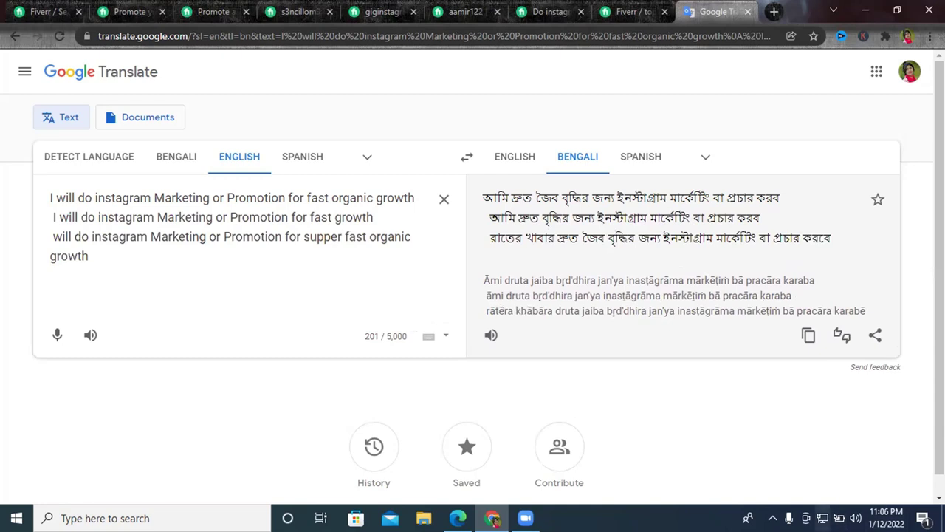
pyautogui.click(49, 234)
pyautogui.write('I')
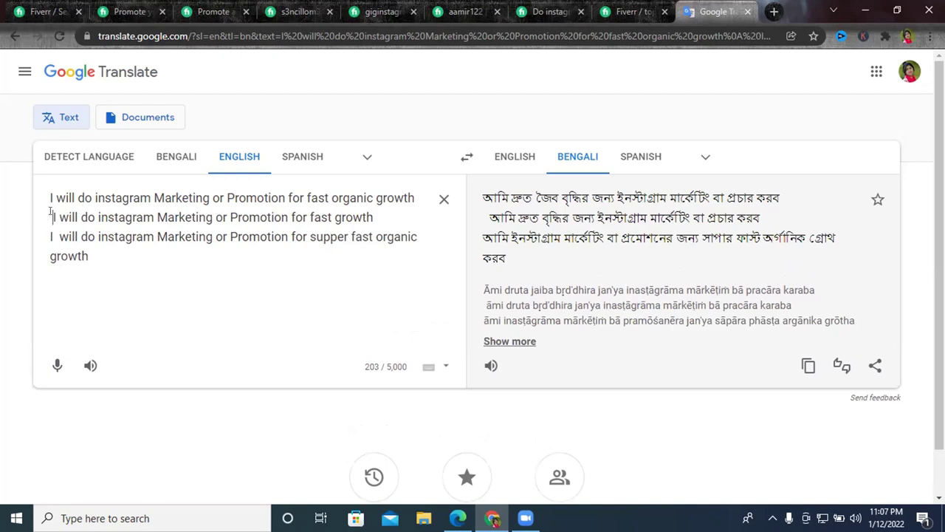
# Remove the stray leading space on line 2 and add an empty line below the variants.
pyautogui.click(51, 217)
pyautogui.press('Delete')
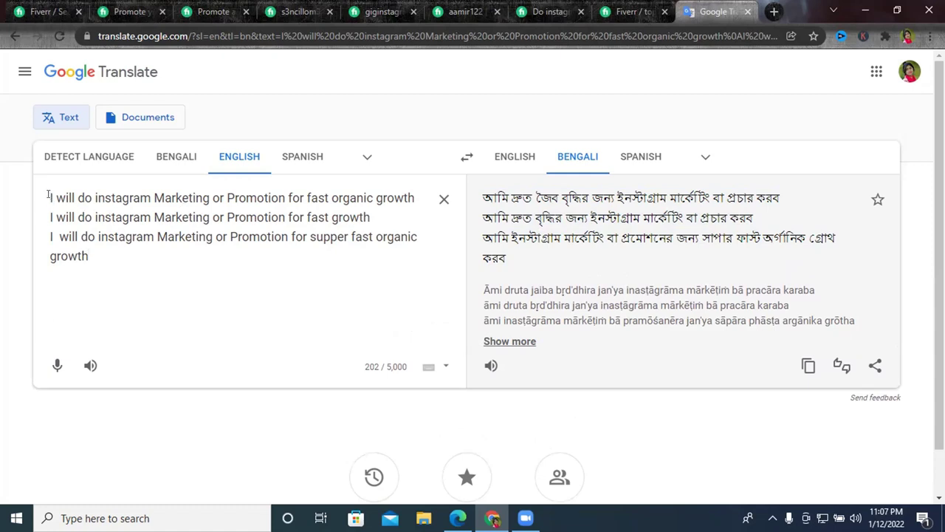
pyautogui.doubleClick(257, 217)
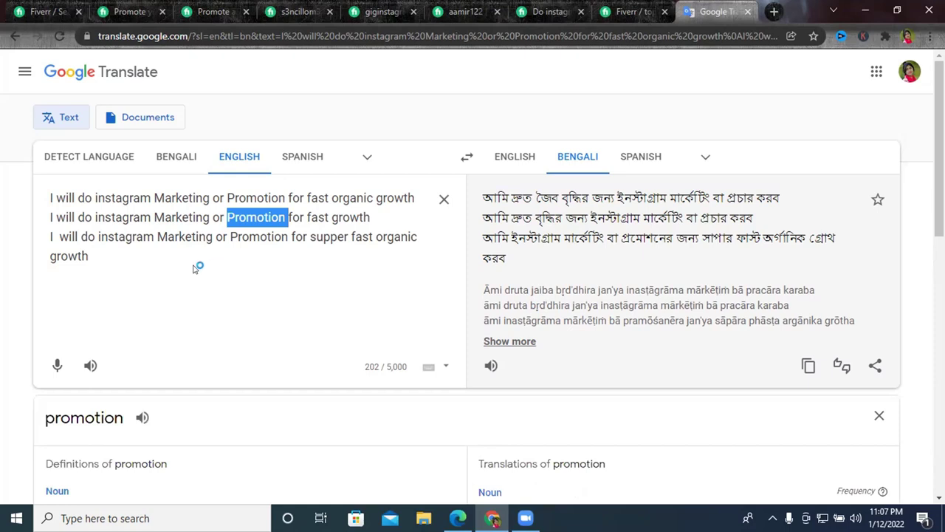
pyautogui.click(109, 253)
pyautogui.tripleClick(109, 253)
pyautogui.press('BackSpace')
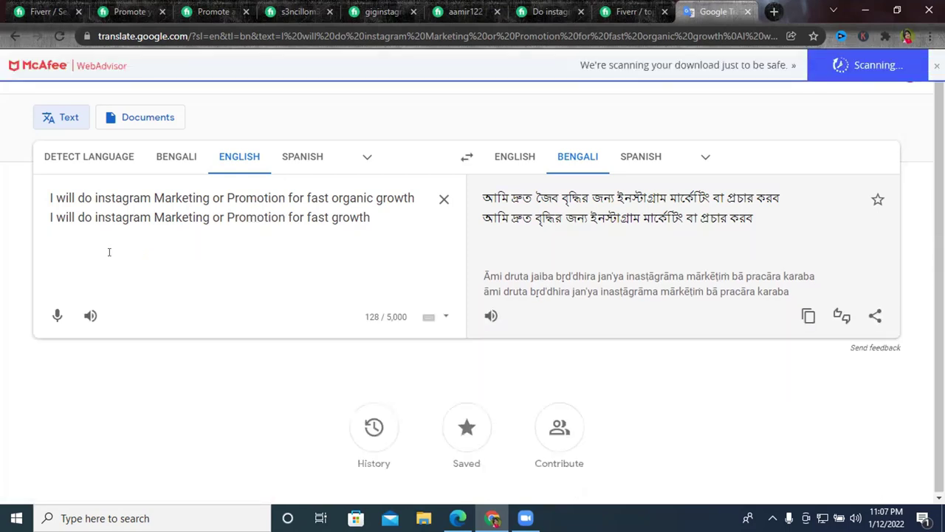
pyautogui.hotkey('ctrl', 'z')
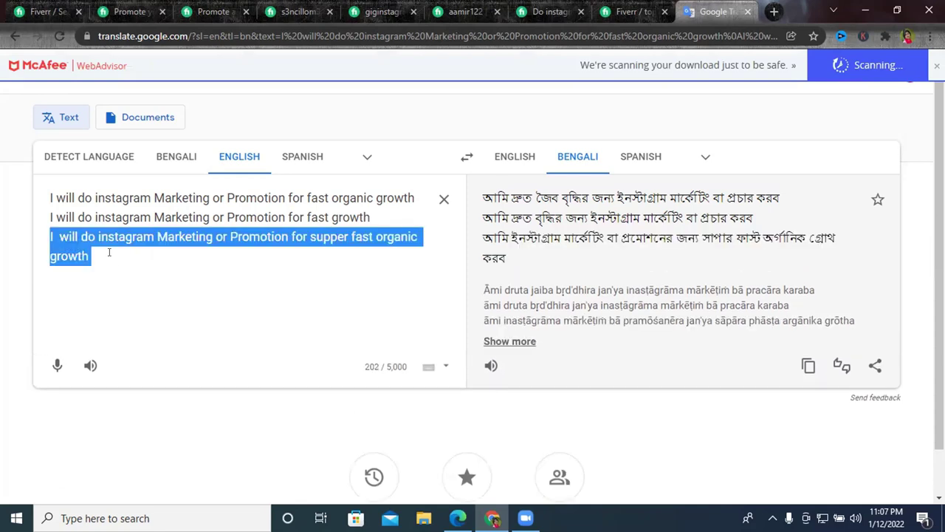
pyautogui.click(109, 253)
pyautogui.press('Return')
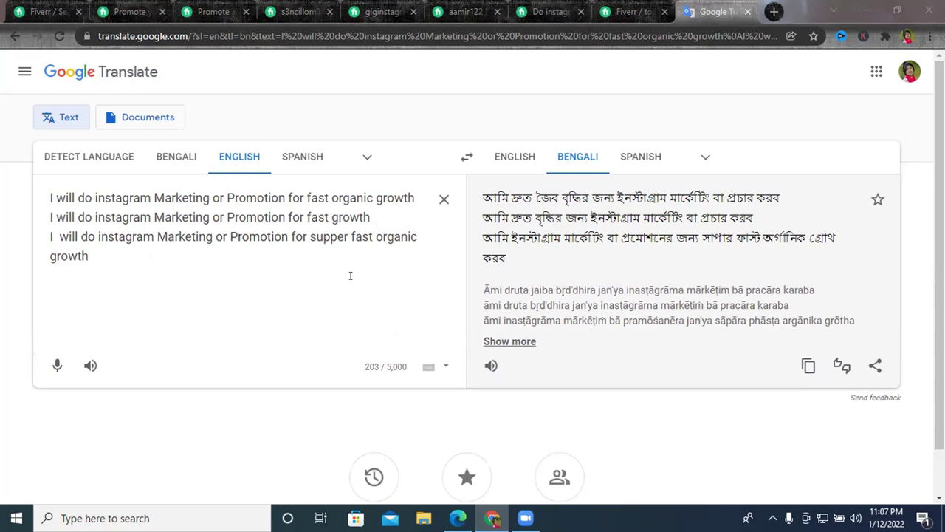
pyautogui.click(266, 273)
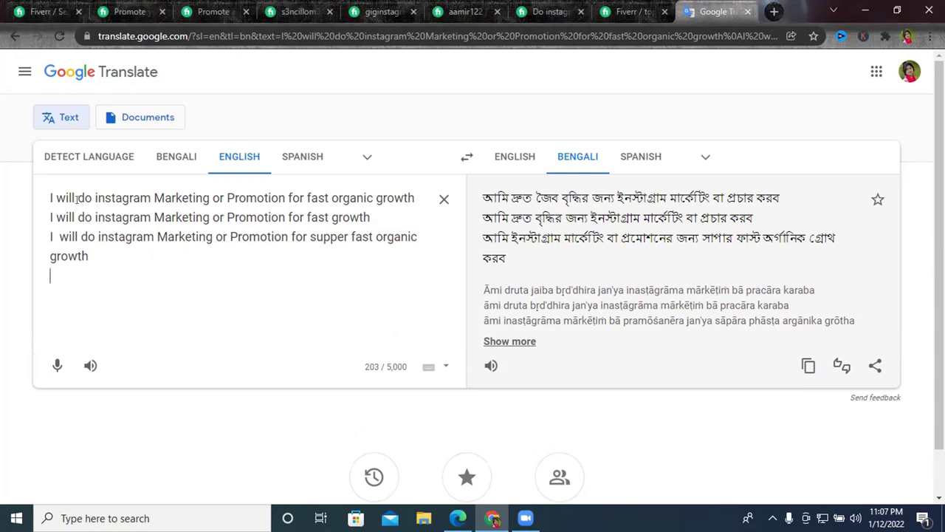
# Copy the first variant's wording after 'I will'.
pyautogui.moveTo(76, 197); pyautogui.dragTo(412, 196)
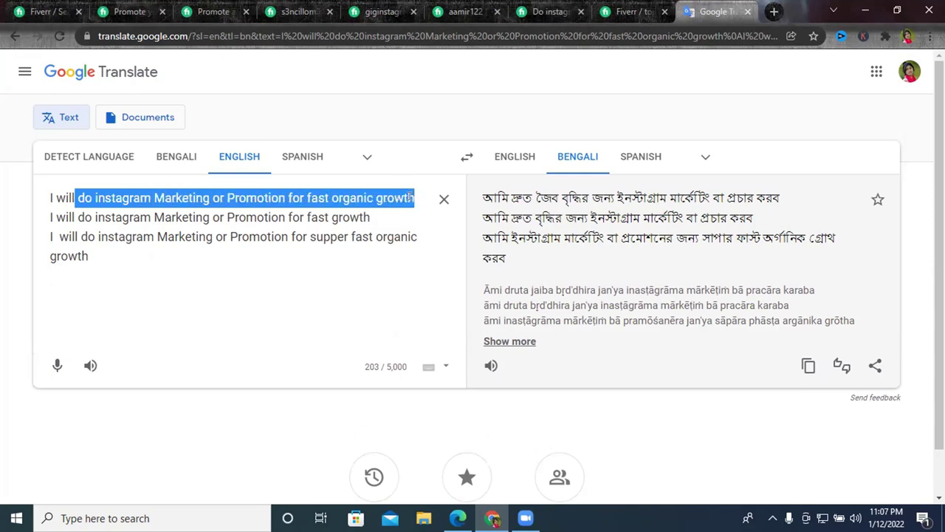
pyautogui.rightClick(414, 197)
pyautogui.click(479, 251)
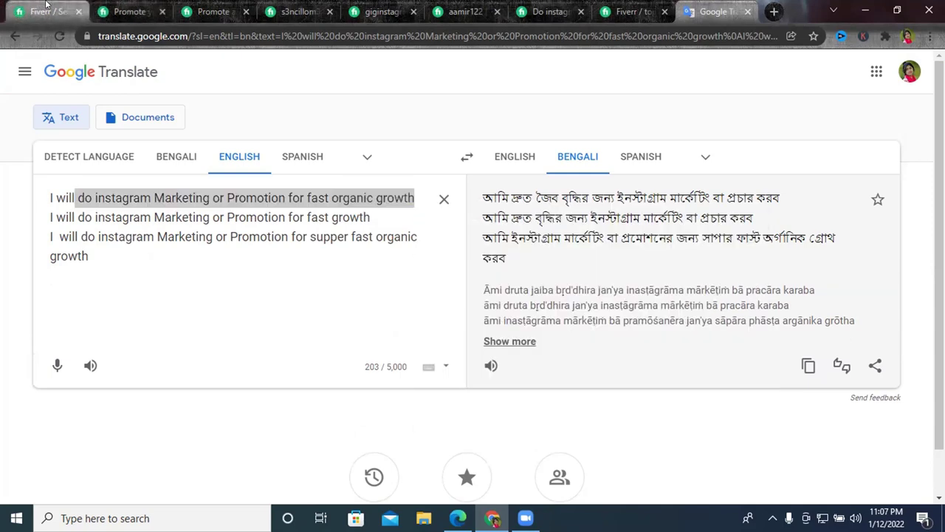
pyautogui.click(634, 11)
# Paste the wording into Gig Title, capitalise 'Instagram', and delete the extra space before 'do'.
pyautogui.click(318, 262)
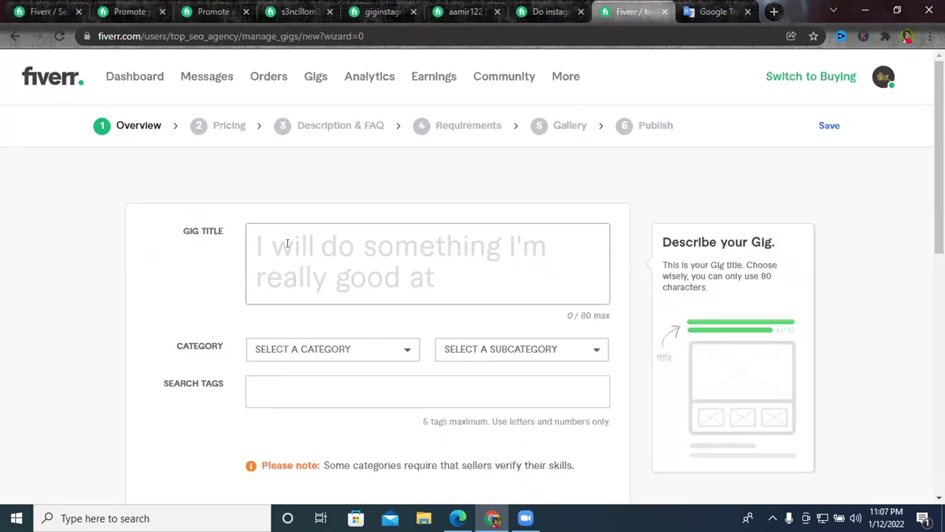
pyautogui.hotkey('ctrl', 'v')
pyautogui.scroll(1, 428, 264)
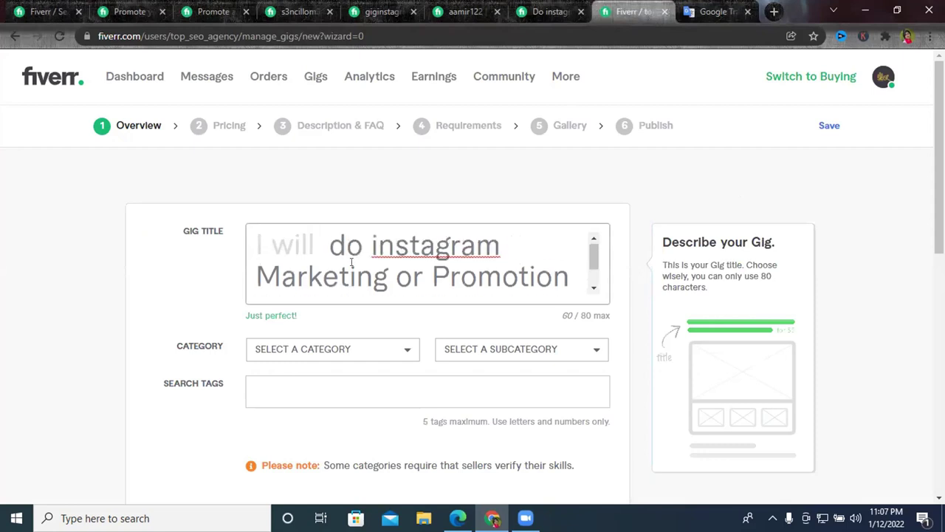
pyautogui.rightClick(416, 249)
pyautogui.click(440, 258)
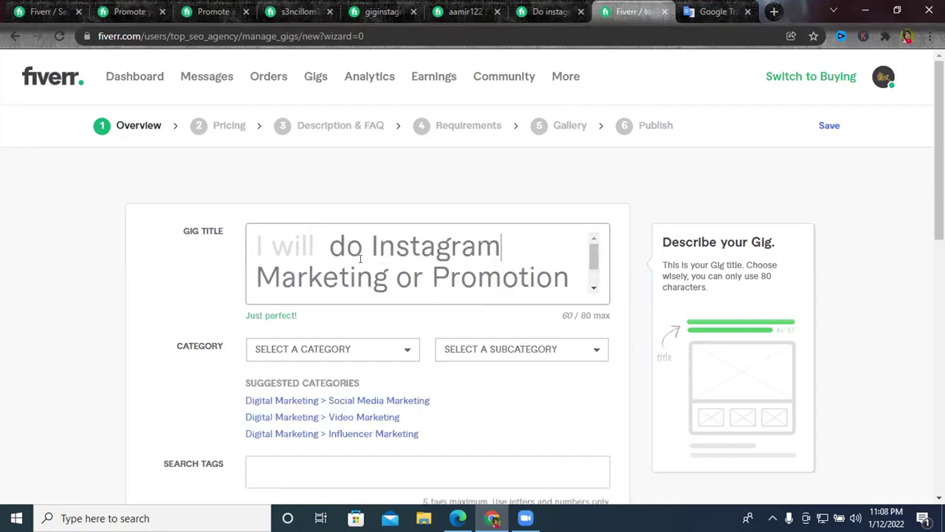
pyautogui.click(326, 245)
pyautogui.press('BackSpace')
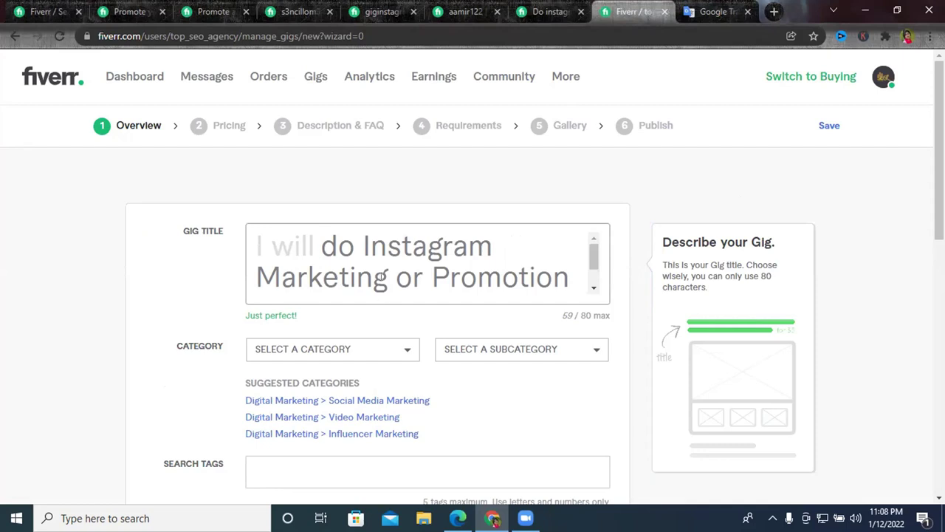
pyautogui.scroll(-1, 384, 272)
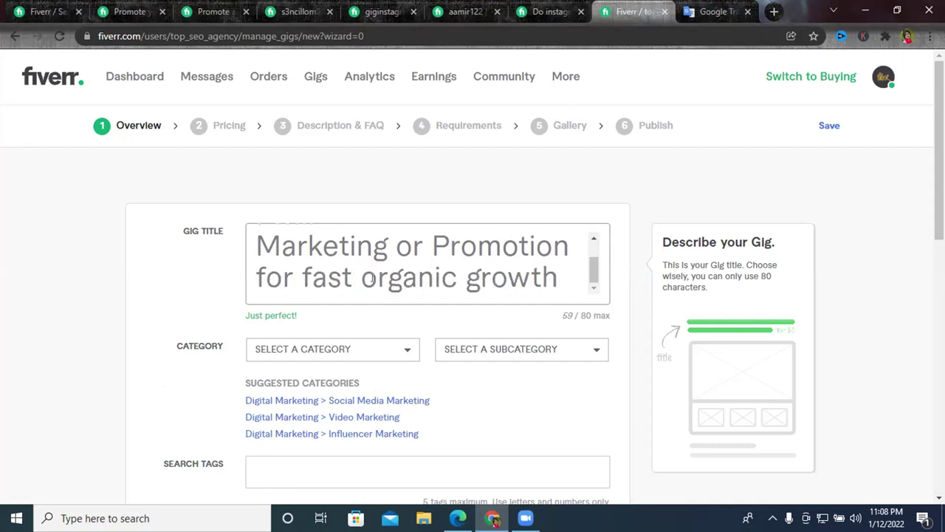
pyautogui.scroll(-2, 468, 276)
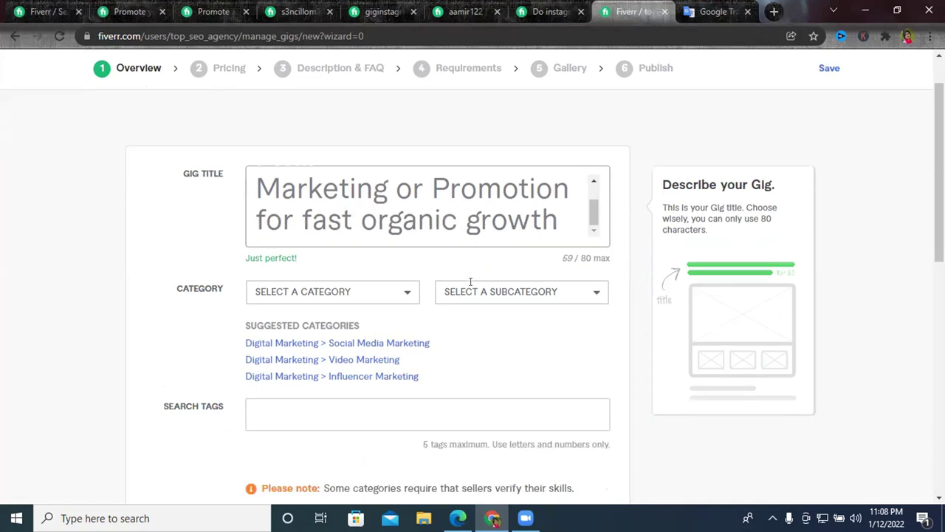
pyautogui.scroll(2, 437, 274)
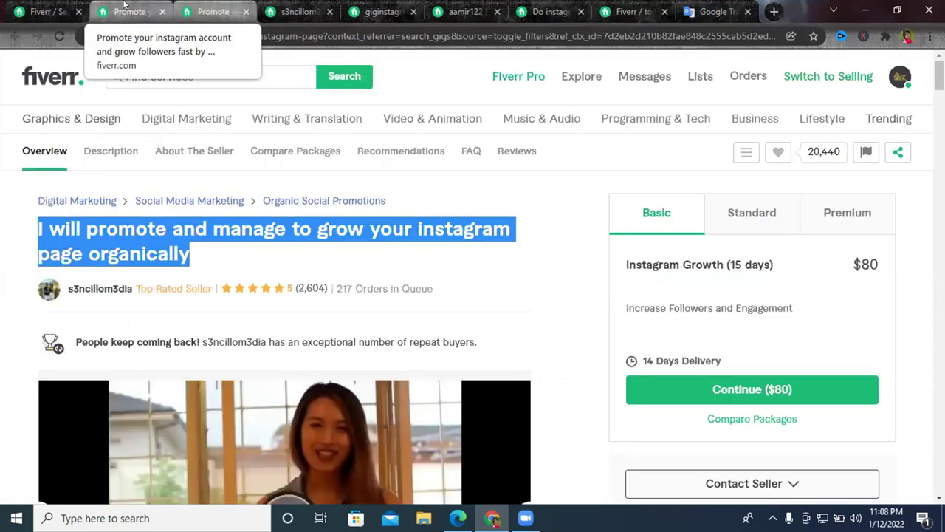
# Browse competitor Instagram gigs and seller profiles in the open tabs.
pyautogui.click(124, 4)
pyautogui.click(203, 11)
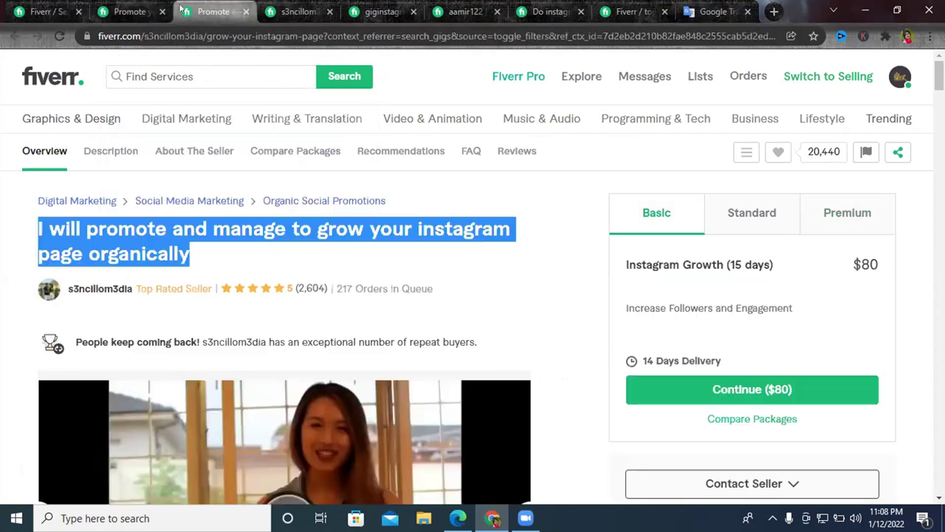
pyautogui.click(133, 11)
pyautogui.click(14, 98)
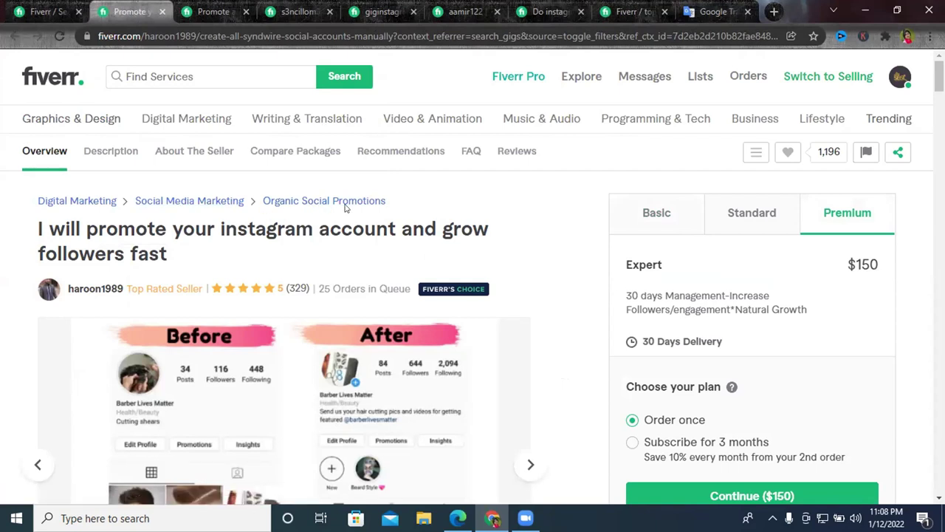
pyautogui.click(216, 11)
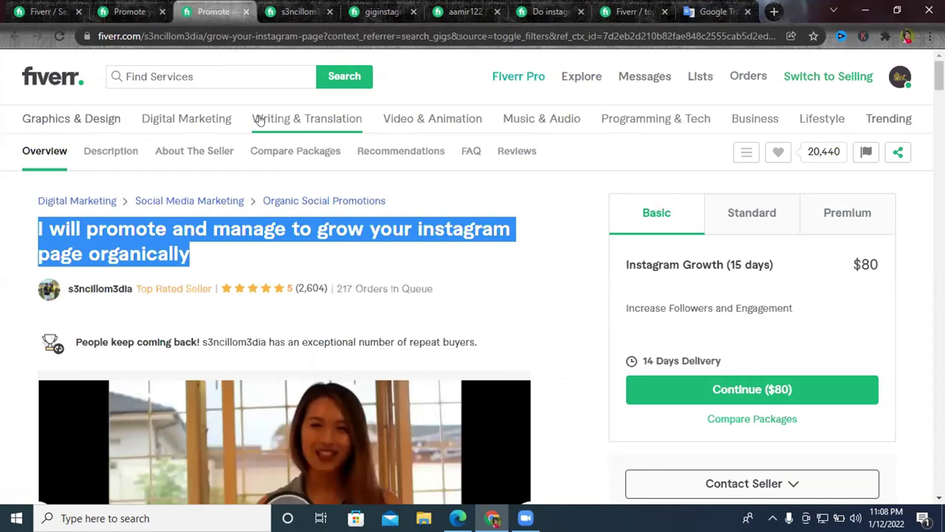
pyautogui.click(318, 8)
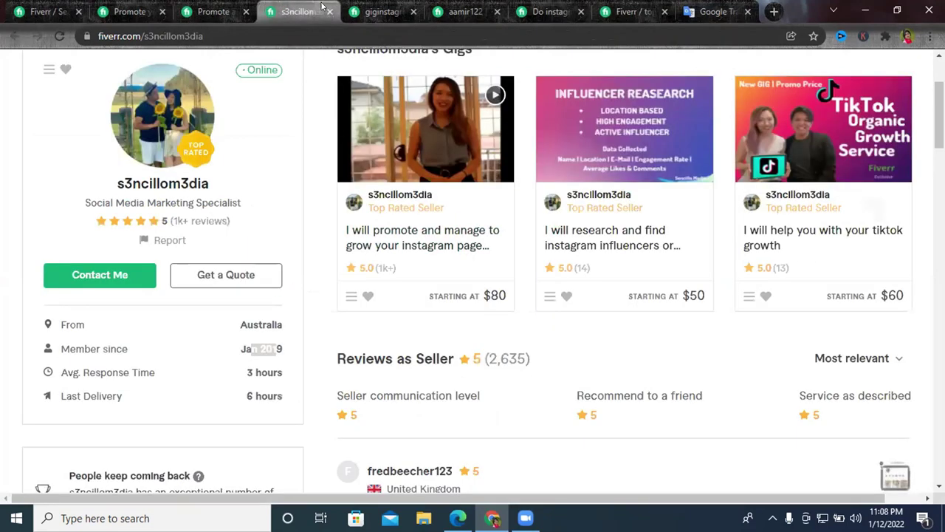
pyautogui.click(383, 11)
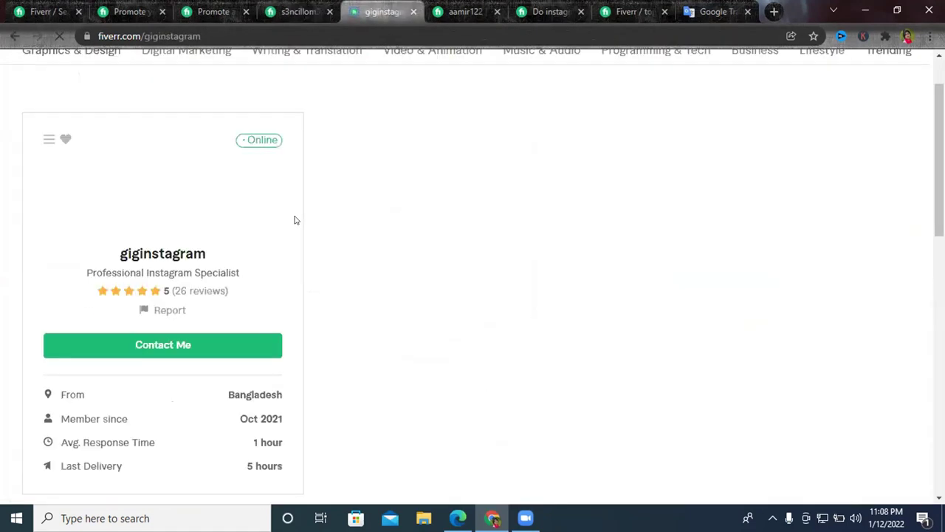
pyautogui.click(465, 11)
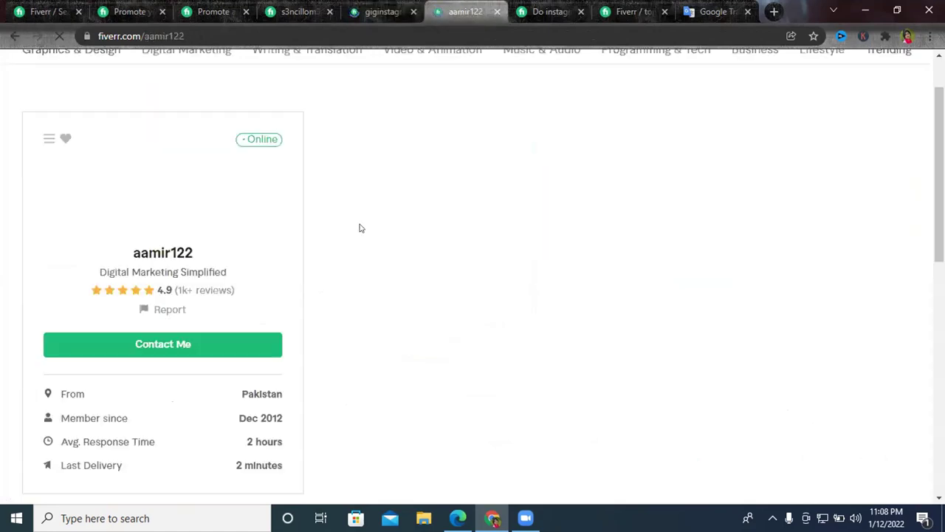
# Close the competitor profile tab and return to the gig's Overview form.
pyautogui.click(534, 6)
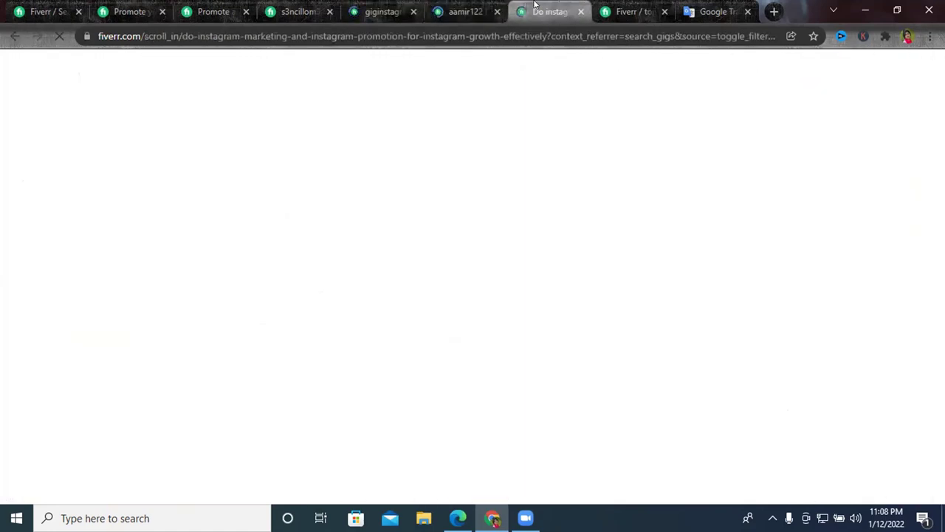
pyautogui.click(495, 9)
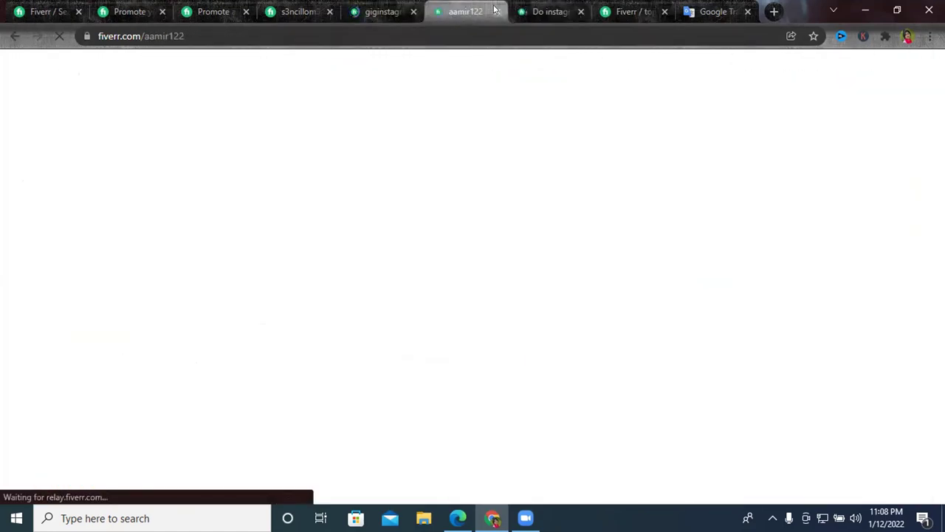
pyautogui.hotkey('ctrl', 'w')
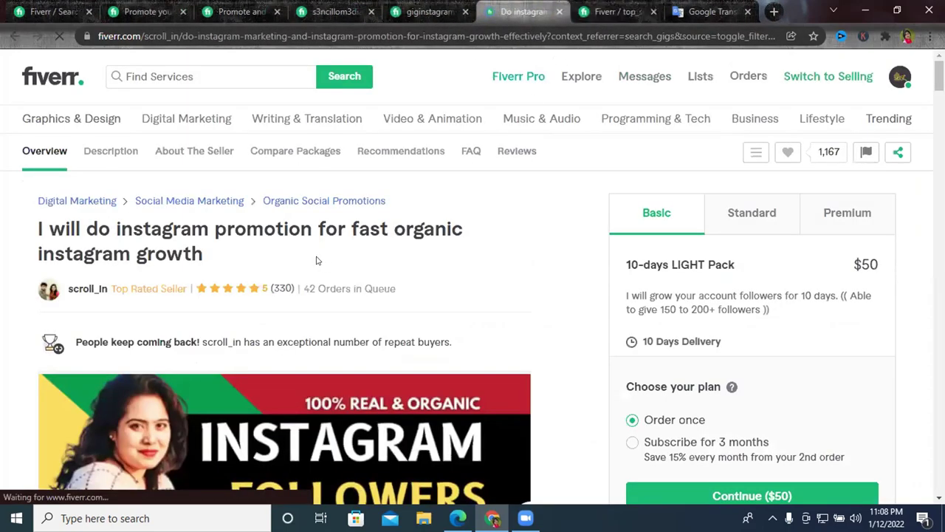
pyautogui.click(637, 16)
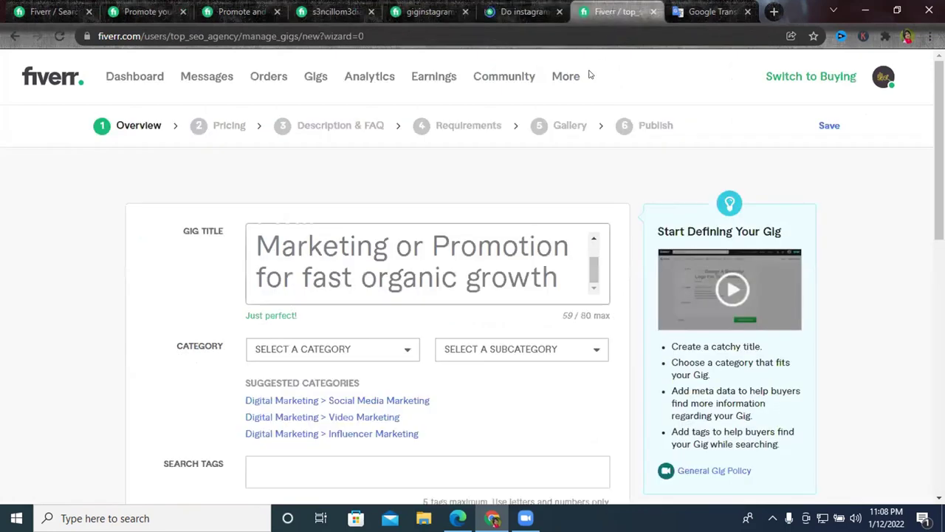
# Apply the suggested Digital Marketing > Social Media Marketing category.
pyautogui.scroll(-2, 362, 298)
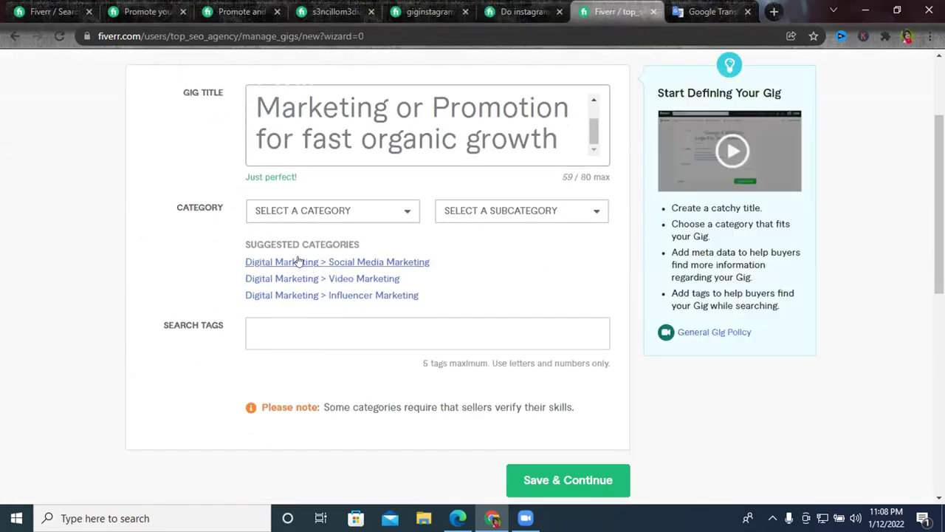
pyautogui.click(357, 262)
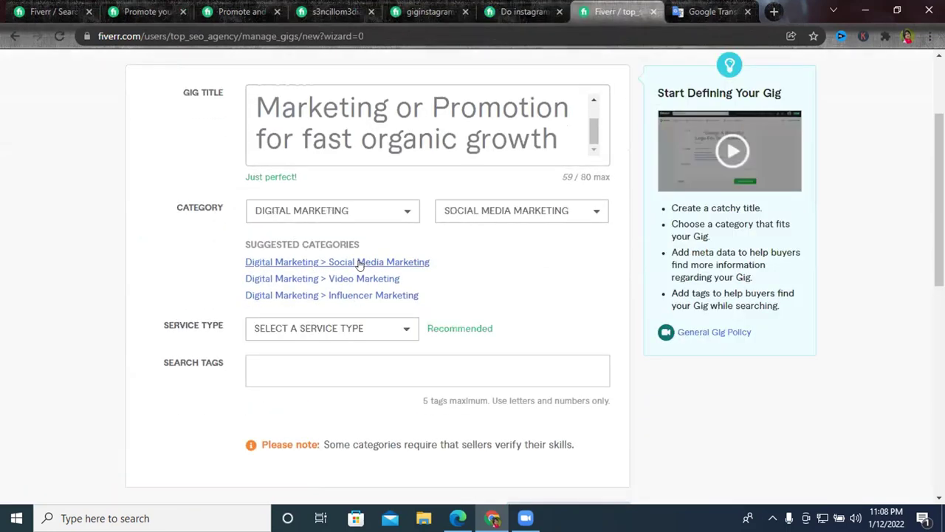
pyautogui.click(30, 8)
pyautogui.click(174, 10)
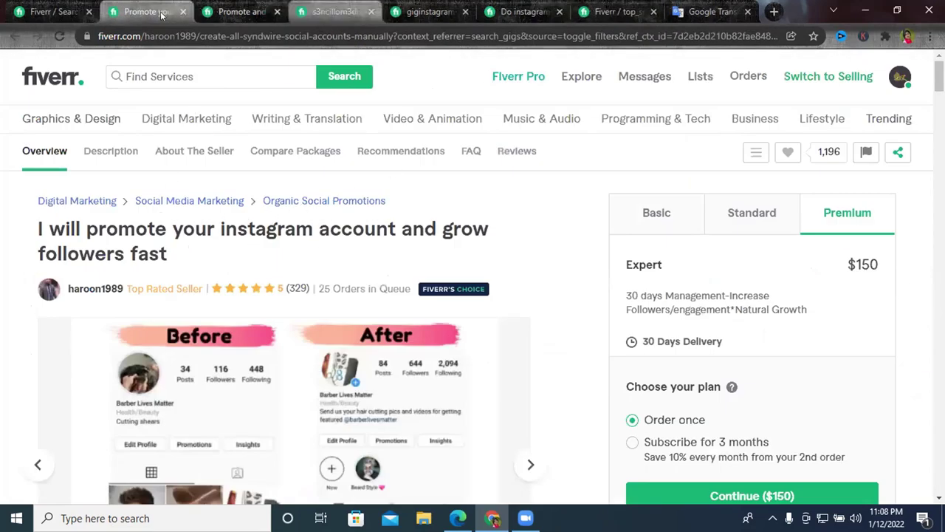
pyautogui.hotkey('ctrl', 'shift', 'Tab')
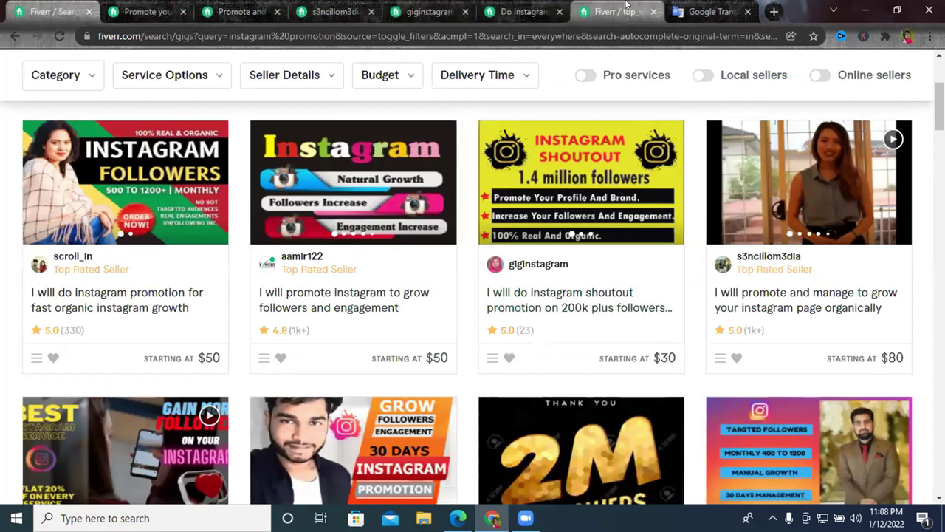
pyautogui.click(613, 11)
# Choose ORGANIC SOCIAL PROMOTIONS as the service type.
pyautogui.scroll(-1, 381, 314)
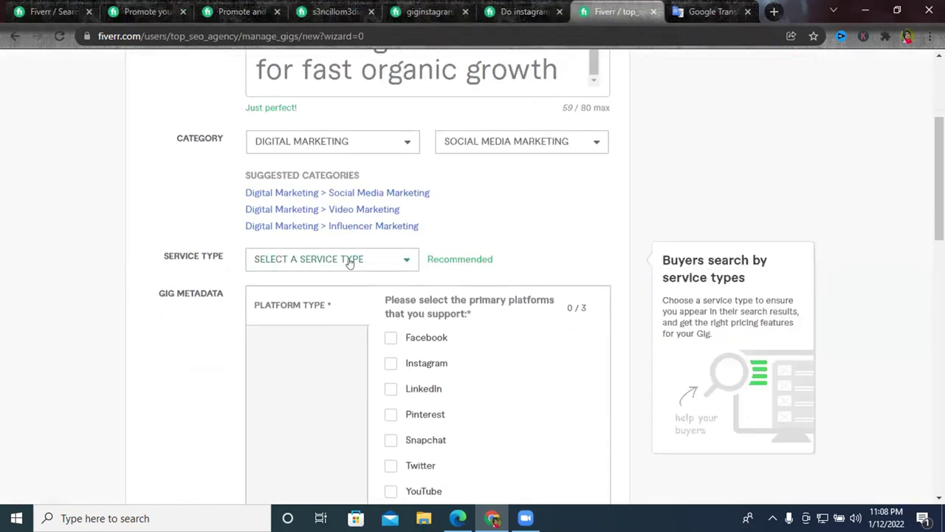
pyautogui.click(349, 261)
pyautogui.scroll(-4, 403, 293)
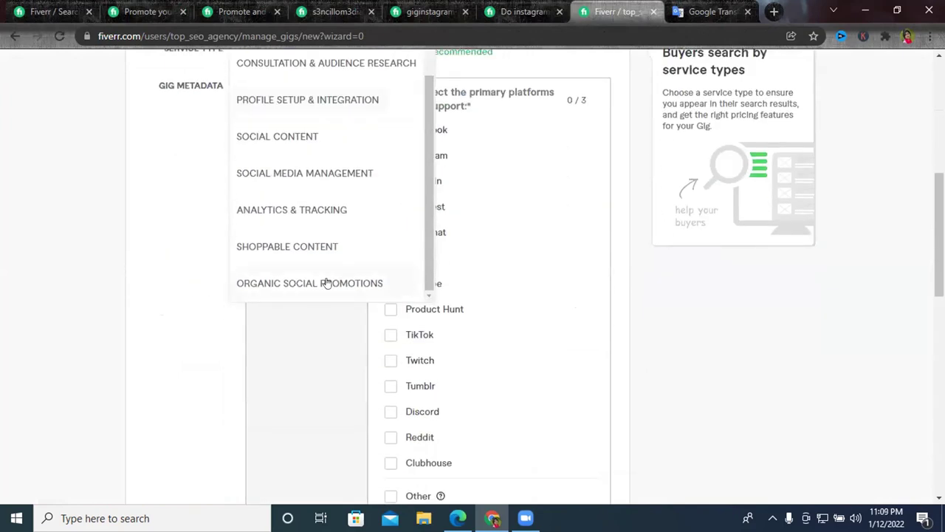
pyautogui.click(282, 284)
pyautogui.scroll(3, 591, 281)
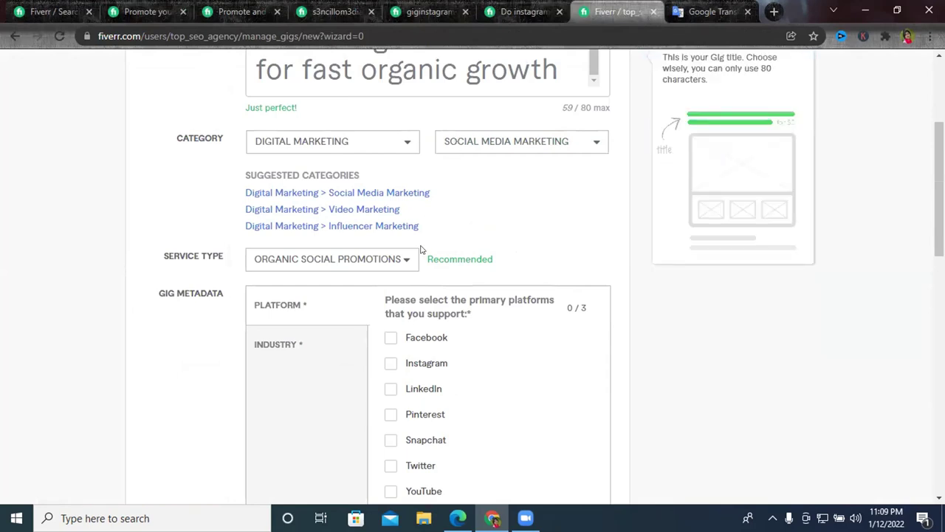
pyautogui.scroll(-5, 481, 243)
pyautogui.scroll(4, 491, 260)
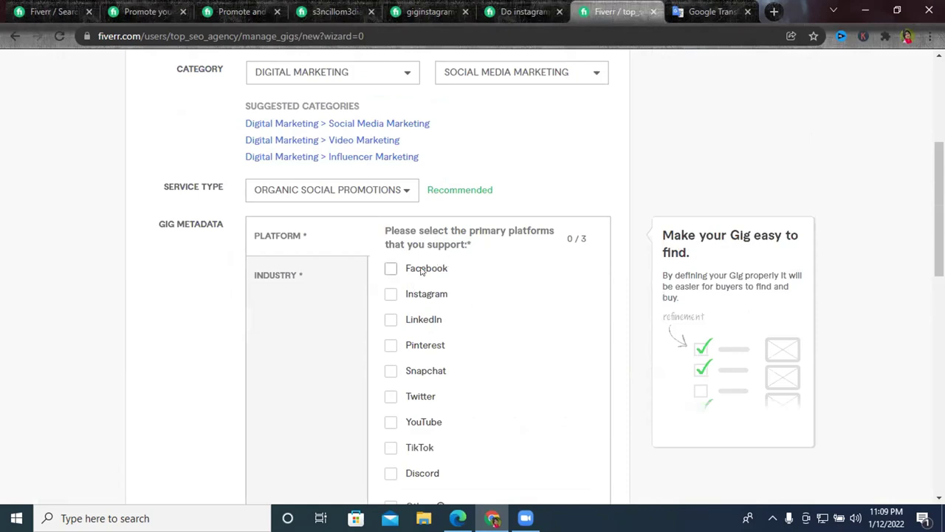
# Review competitor sellers' profiles and Instagram promotion gigs.
pyautogui.click(334, 12)
pyautogui.click(438, 10)
pyautogui.click(502, 10)
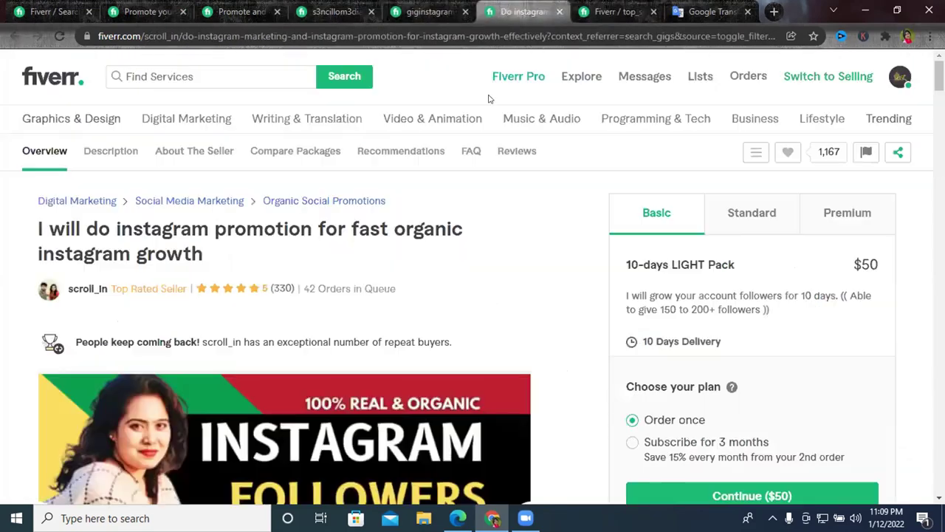
pyautogui.scroll(-10, 433, 251)
pyautogui.scroll(-10, 434, 249)
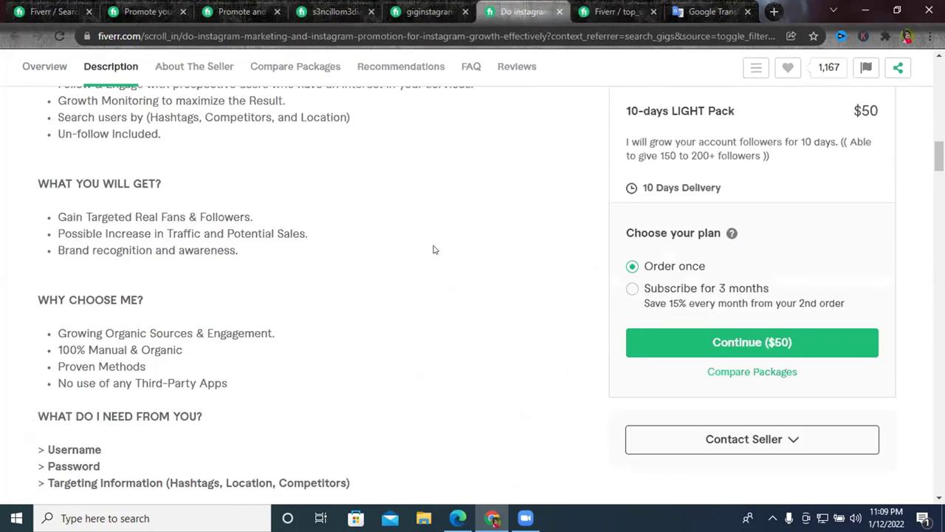
pyautogui.scroll(-2, 433, 249)
pyautogui.scroll(4, 432, 249)
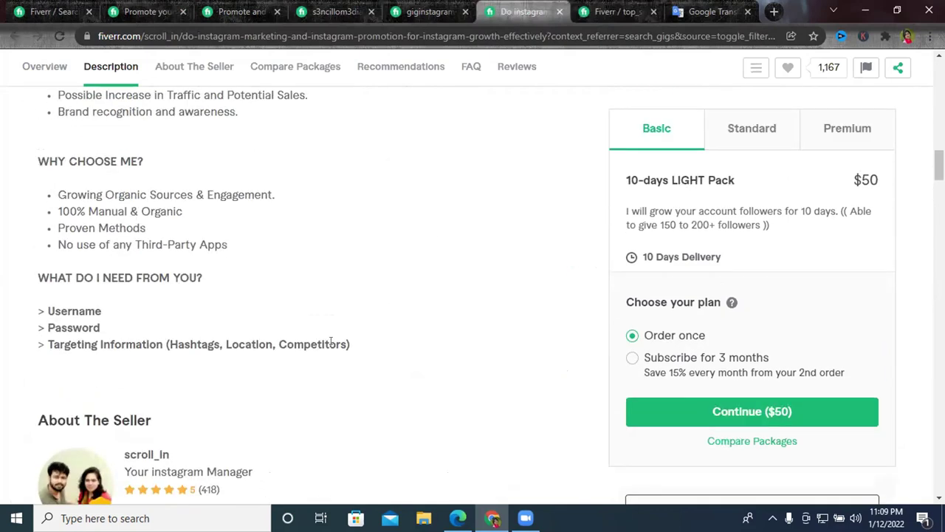
pyautogui.scroll(2, 96, 369)
pyautogui.scroll(-8, 101, 385)
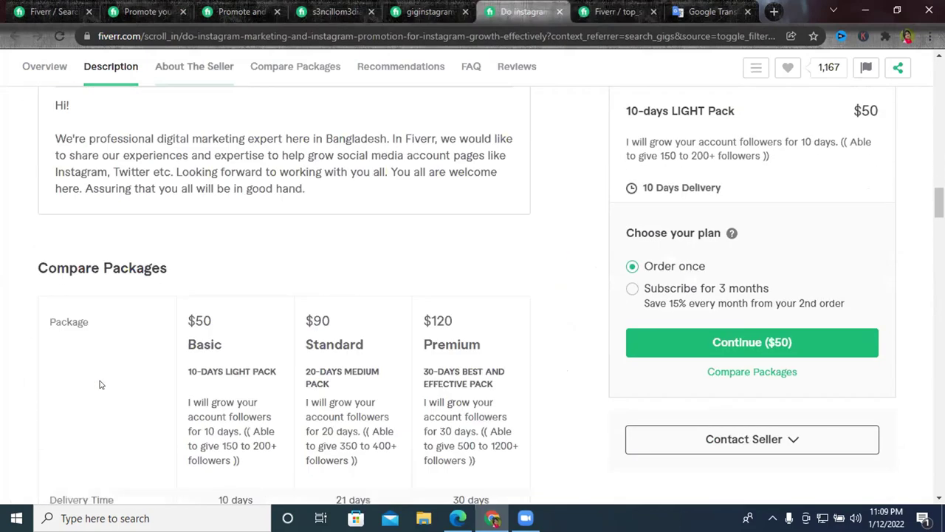
pyautogui.click(617, 12)
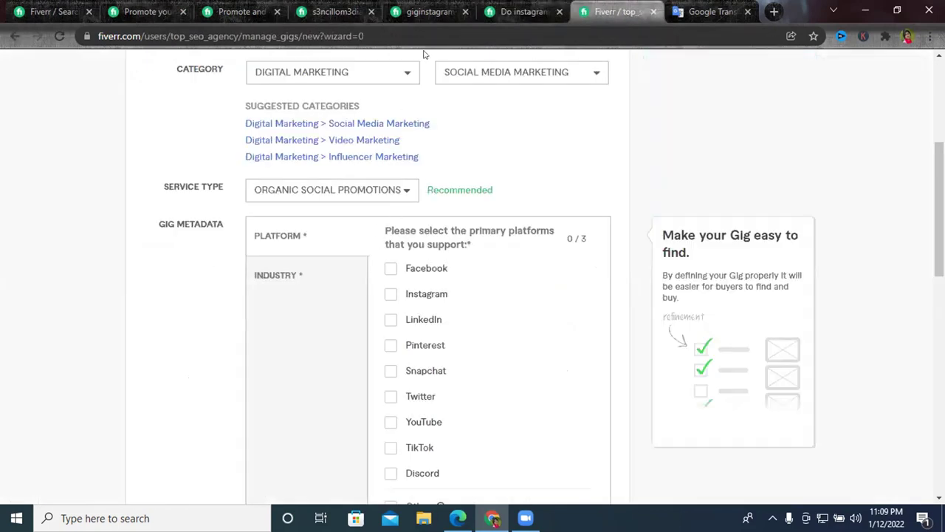
# Close two competitor profile tabs and read another competitor's gig description.
pyautogui.click(357, 10)
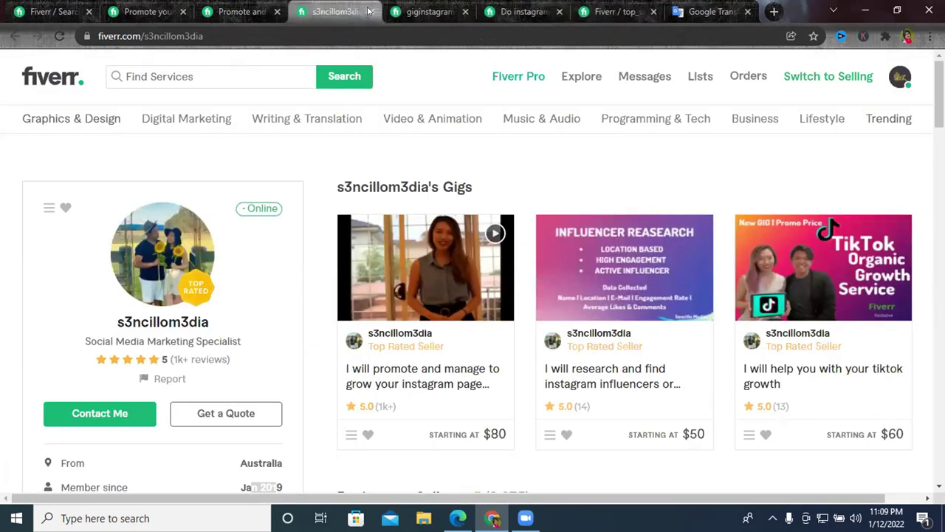
pyautogui.click(371, 11)
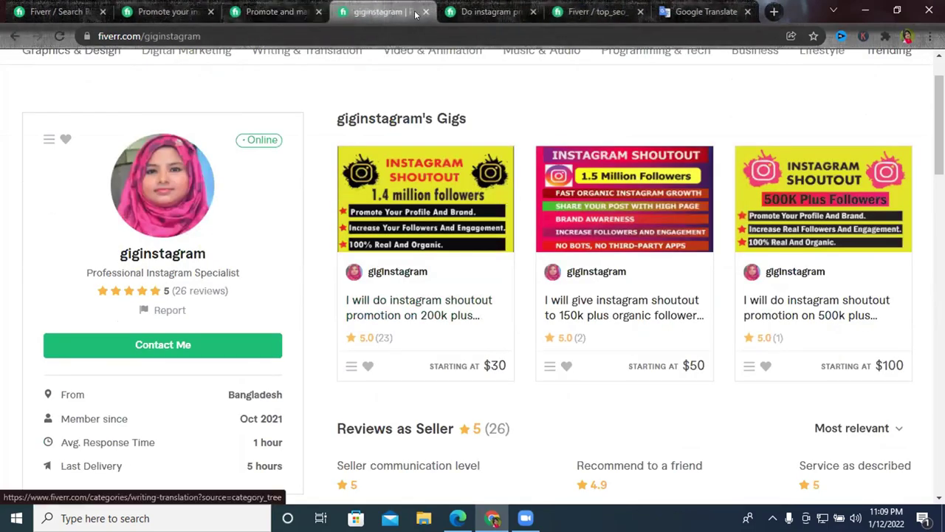
pyautogui.hotkey('ctrl', 'w')
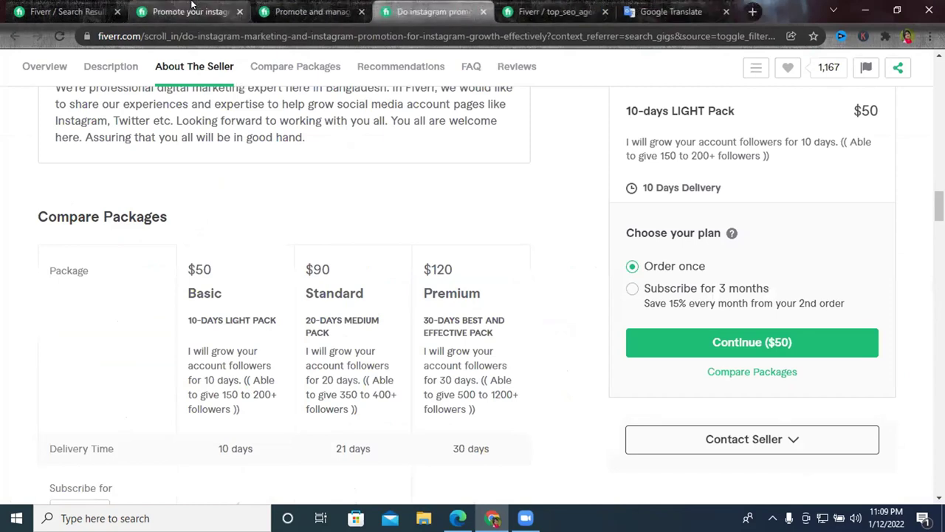
pyautogui.click(170, 11)
pyautogui.scroll(-3, 284, 294)
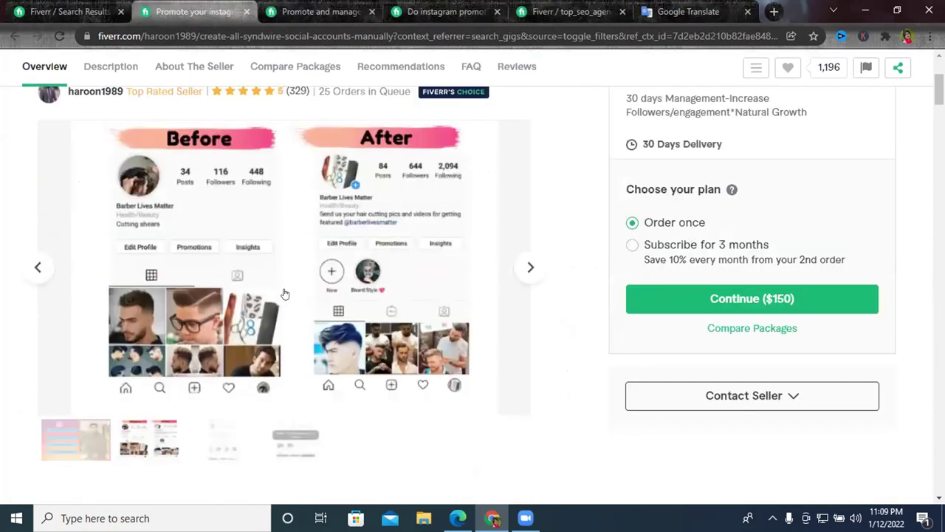
pyautogui.scroll(-5, 284, 294)
pyautogui.scroll(-3, 283, 294)
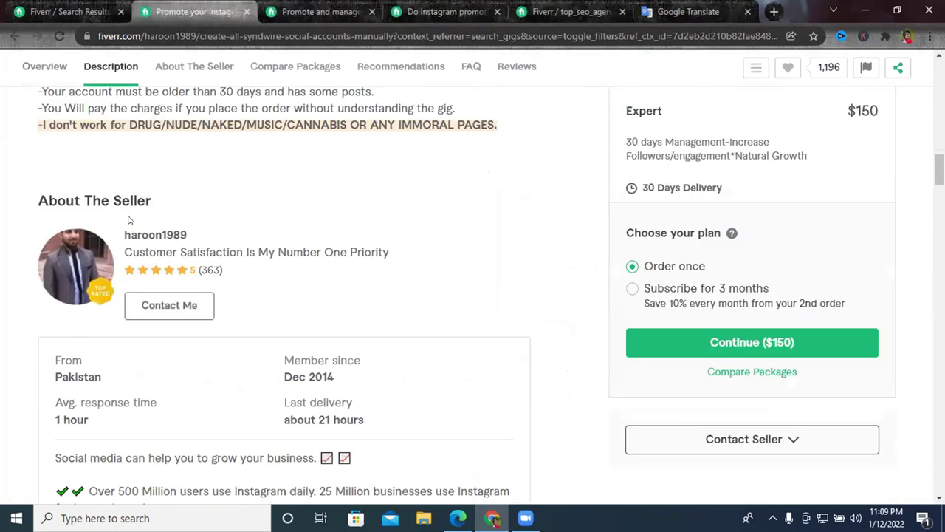
# Check a competitor's platform details, then tick Instagram as the gig's platform.
pyautogui.click(317, 11)
pyautogui.scroll(-10, 264, 262)
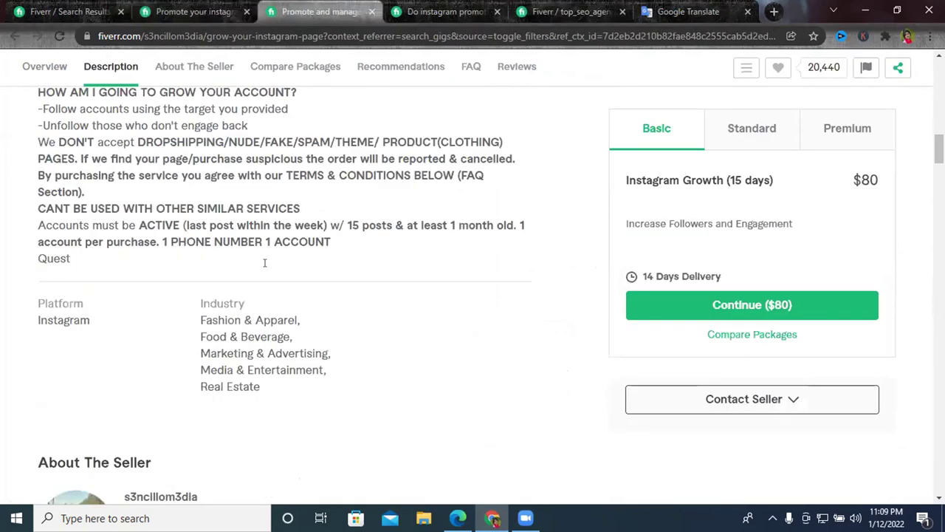
pyautogui.scroll(-1, 266, 265)
pyautogui.moveTo(94, 297); pyautogui.dragTo(33, 283)
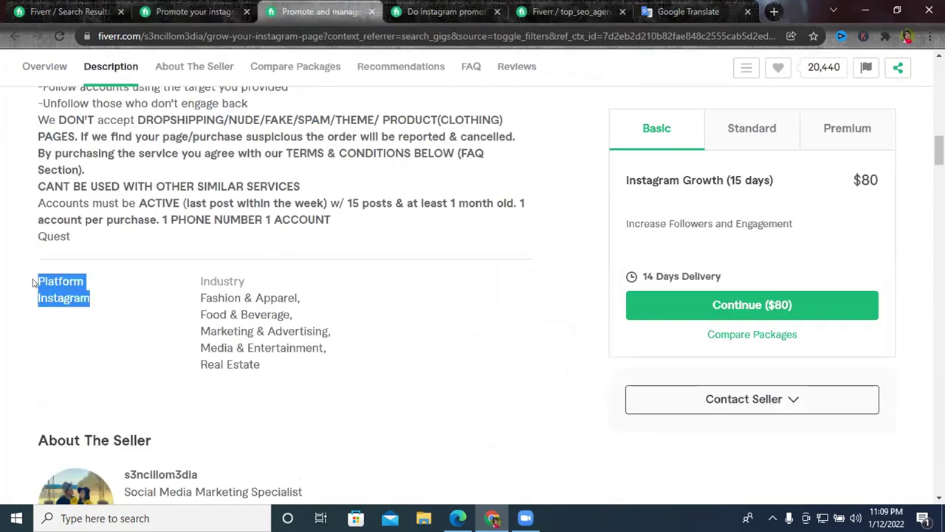
pyautogui.doubleClick(46, 305)
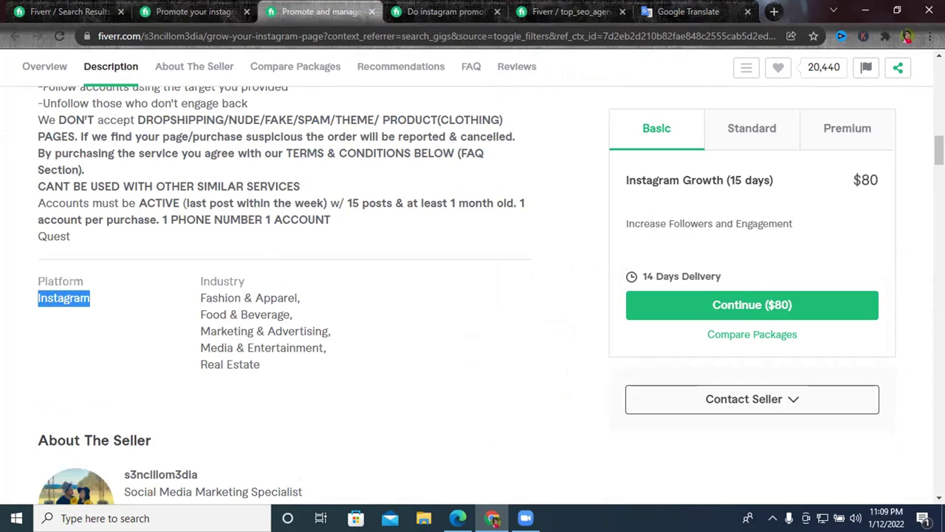
pyautogui.click(569, 11)
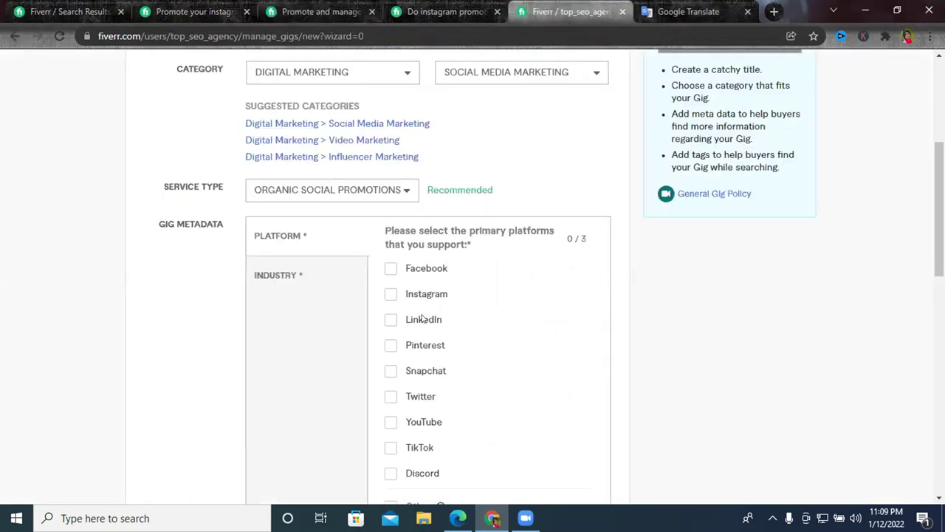
pyautogui.click(391, 295)
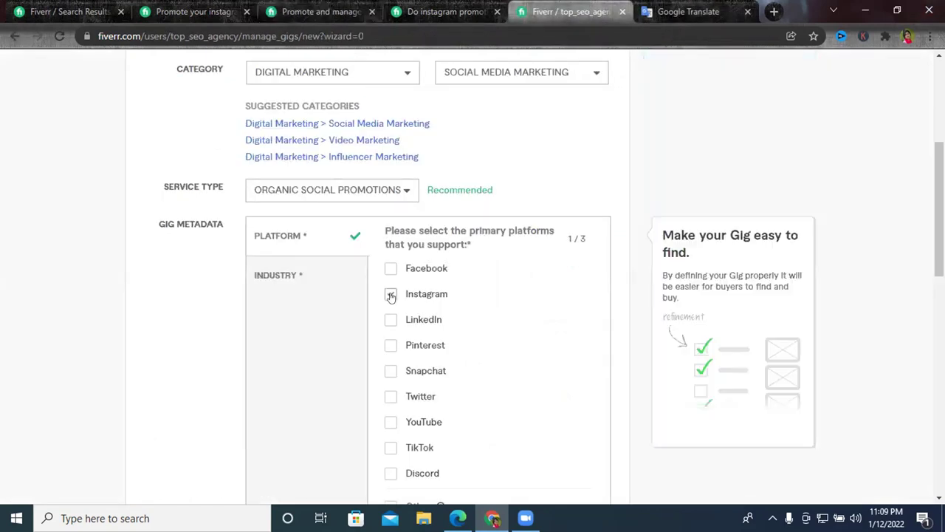
pyautogui.click(280, 277)
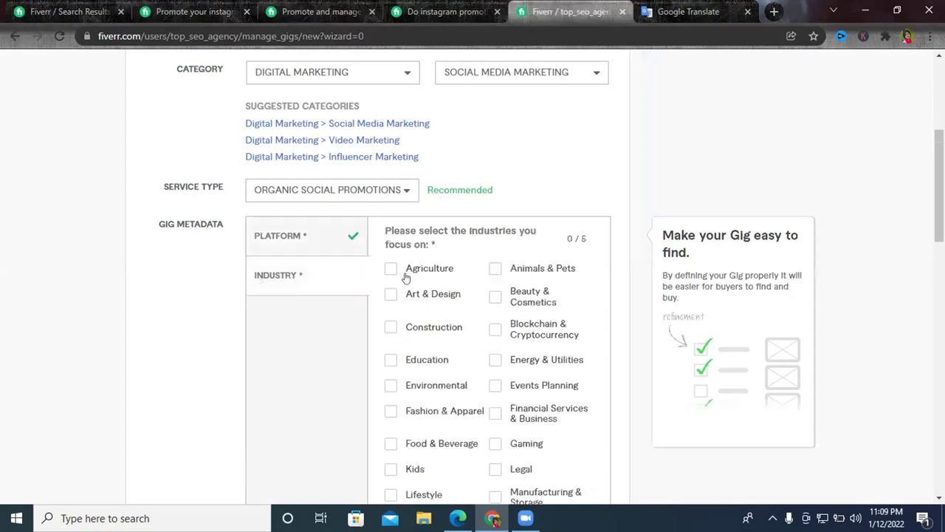
# Compare competitor Instagram growth gigs before choosing industries.
pyautogui.scroll(-3, 645, 243)
pyautogui.click(200, 11)
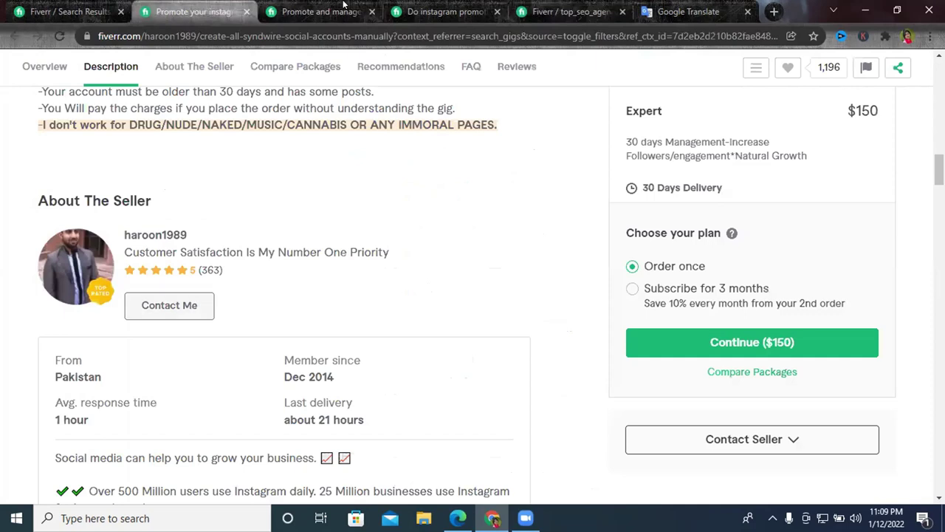
pyautogui.click(307, 9)
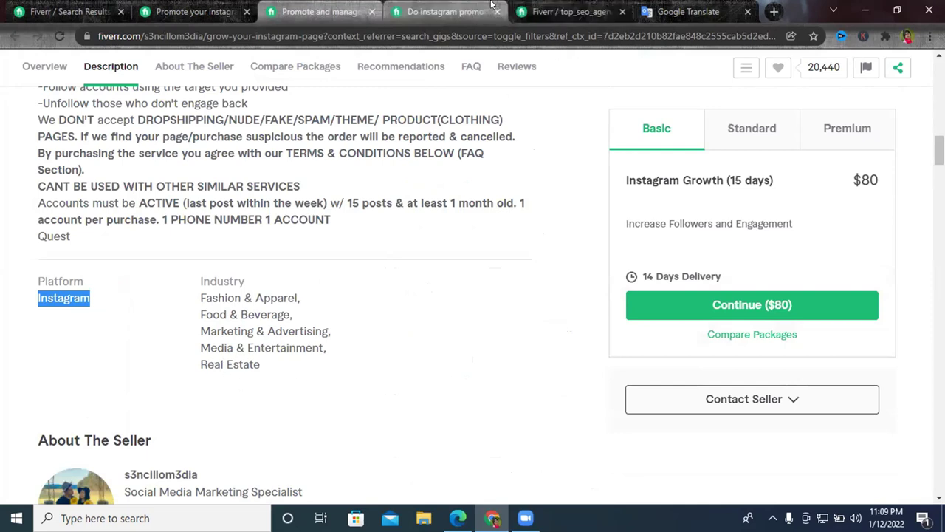
pyautogui.click(443, 12)
pyautogui.click(569, 12)
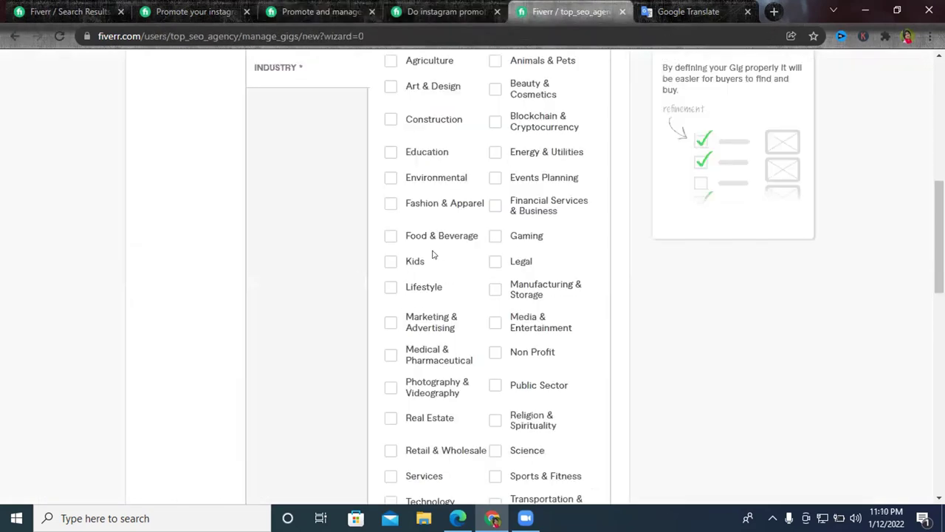
pyautogui.scroll(2, 421, 192)
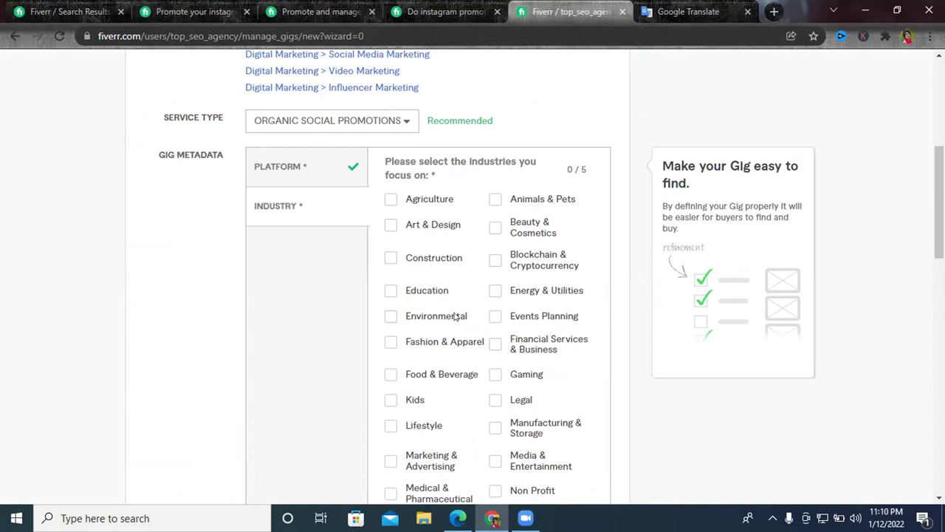
pyautogui.scroll(-3, 455, 317)
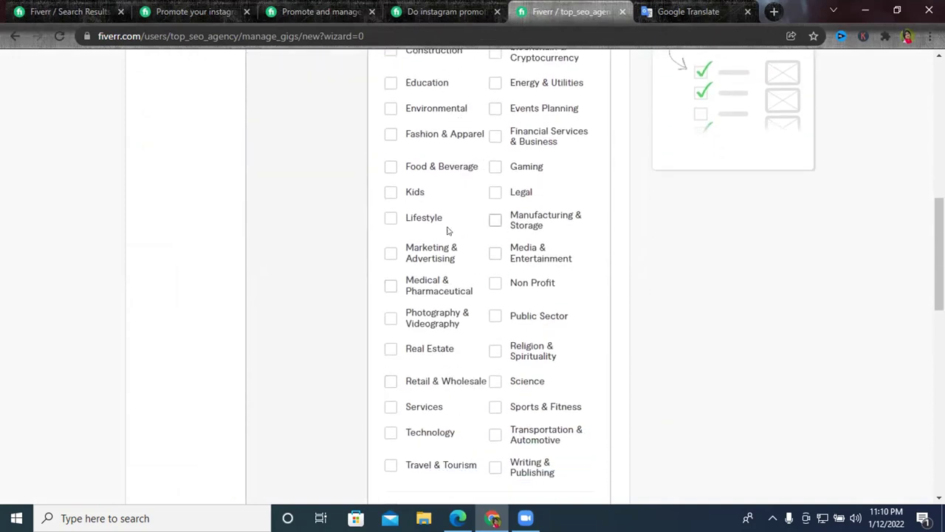
# Tick Marketing & Advertising, Real Estate and Food & Beverage as gig industries.
pyautogui.click(391, 253)
pyautogui.scroll(-1, 480, 275)
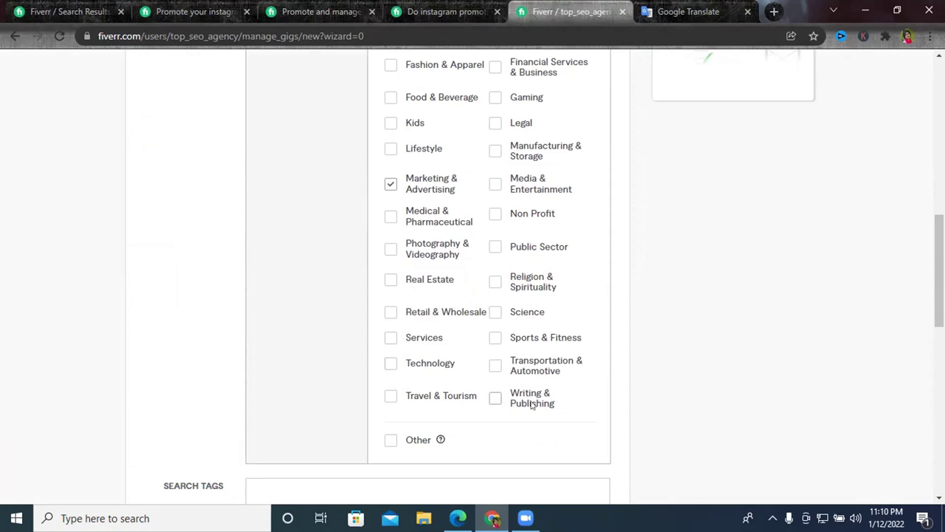
pyautogui.click(391, 279)
pyautogui.scroll(1, 525, 199)
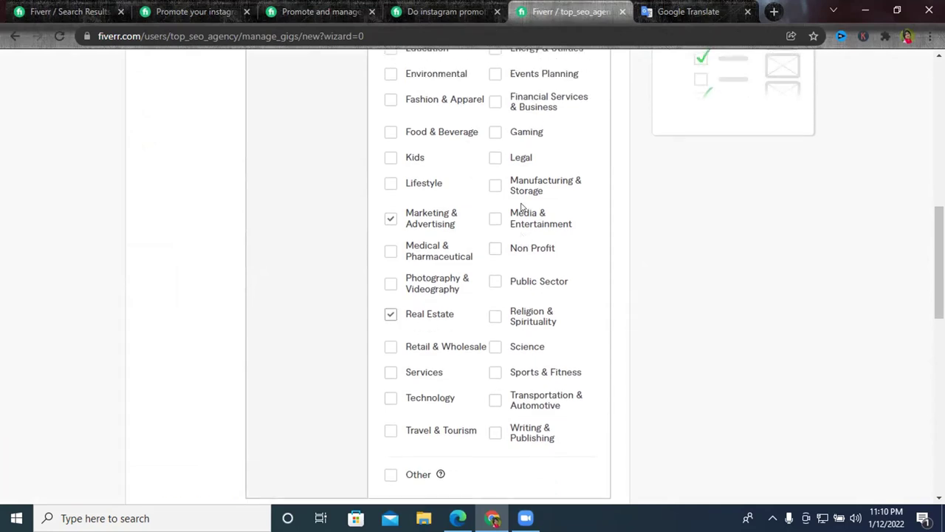
pyautogui.click(391, 166)
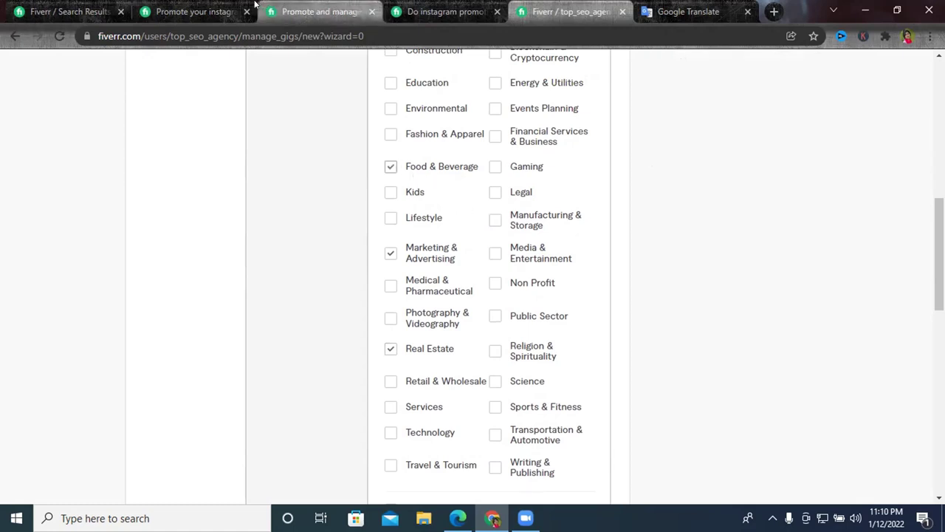
# Add Media & Entertainment and Fashion & Apparel after checking competitor gigs' industries.
pyautogui.click(294, 6)
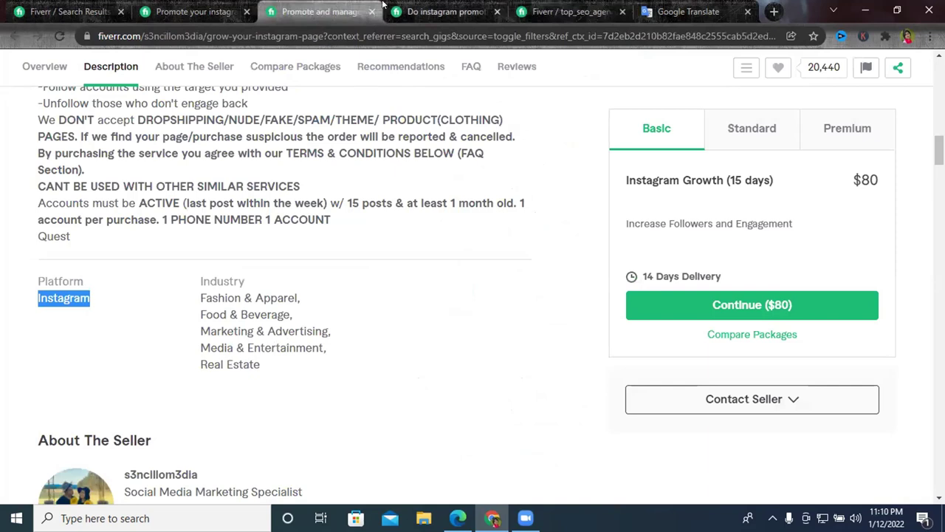
pyautogui.click(569, 12)
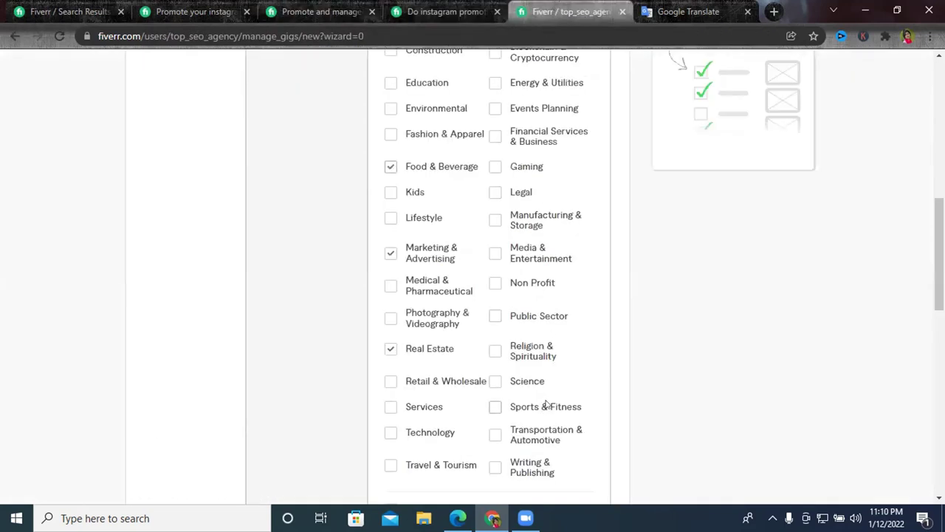
pyautogui.scroll(1, 544, 370)
pyautogui.click(496, 324)
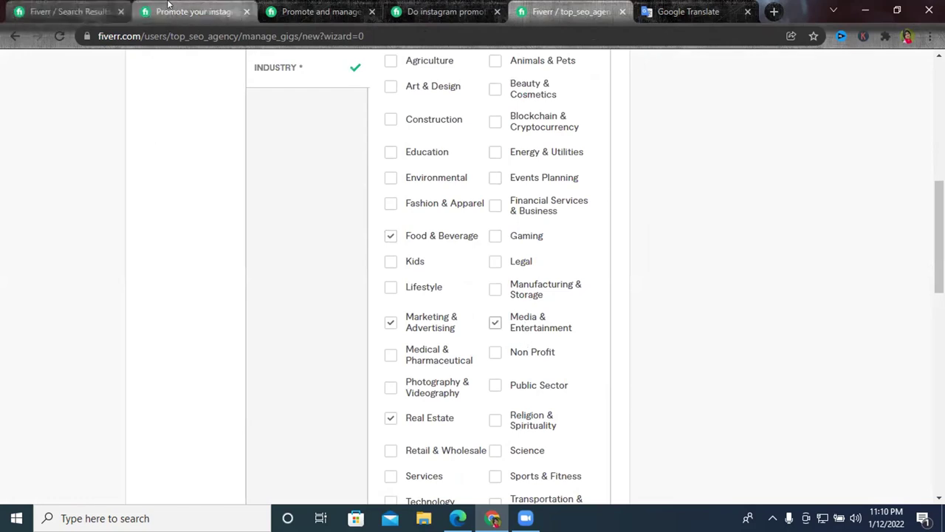
pyautogui.click(190, 12)
pyautogui.hotkey('ctrl', 'Tab')
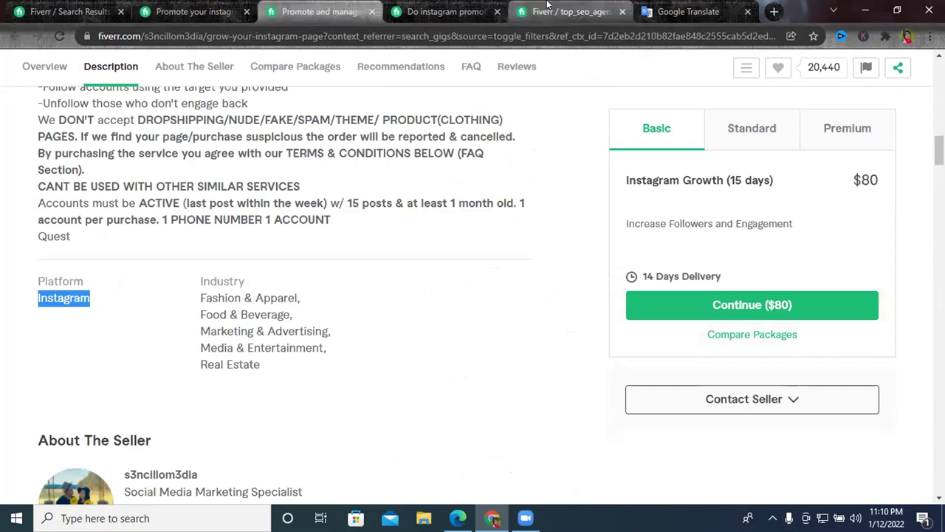
pyautogui.click(568, 12)
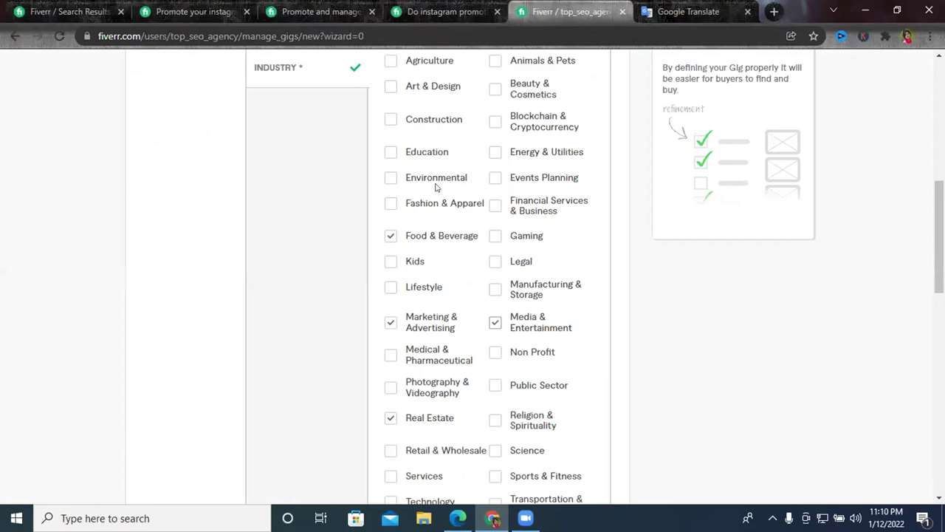
pyautogui.click(391, 206)
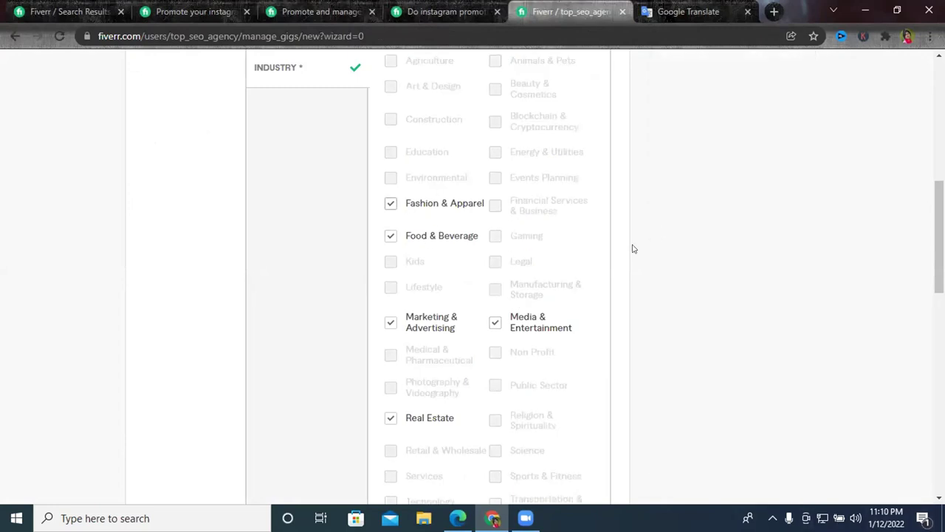
pyautogui.scroll(-5, 631, 247)
# Review the suggested related searches for instagram promotion, then open a new blank tab.
pyautogui.click(272, 285)
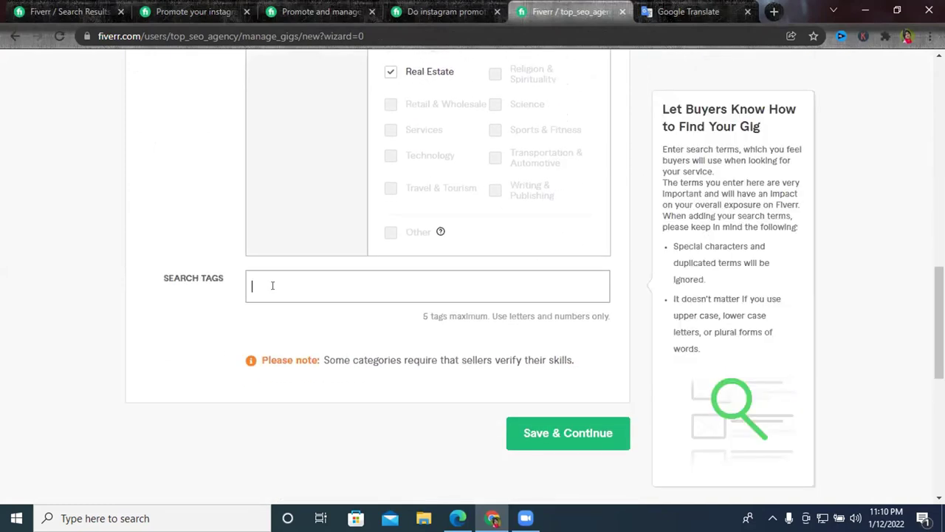
pyautogui.click(67, 12)
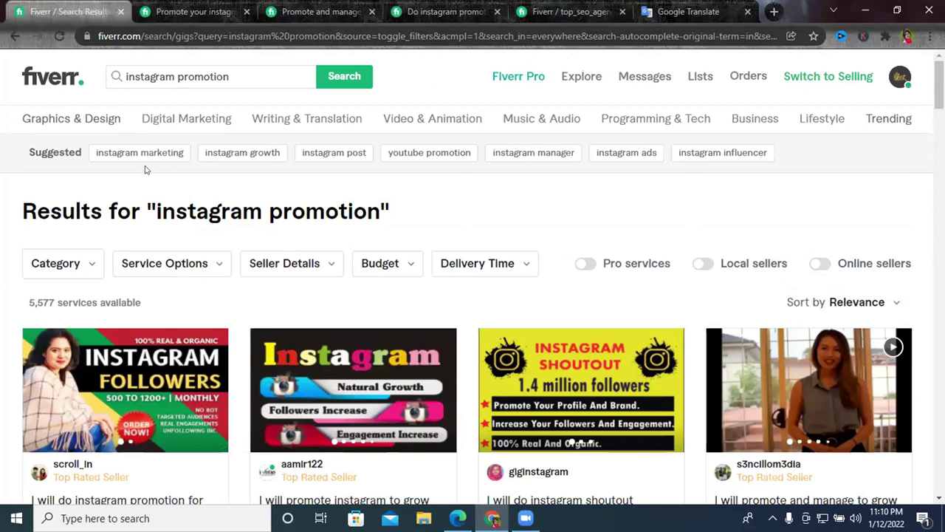
pyautogui.moveTo(84, 152)
pyautogui.mouseDown()
pyautogui.moveTo(612, 152)
pyautogui.moveTo(781, 163)
pyautogui.moveTo(827, 153)
pyautogui.moveTo(93, 152)
pyautogui.mouseUp()
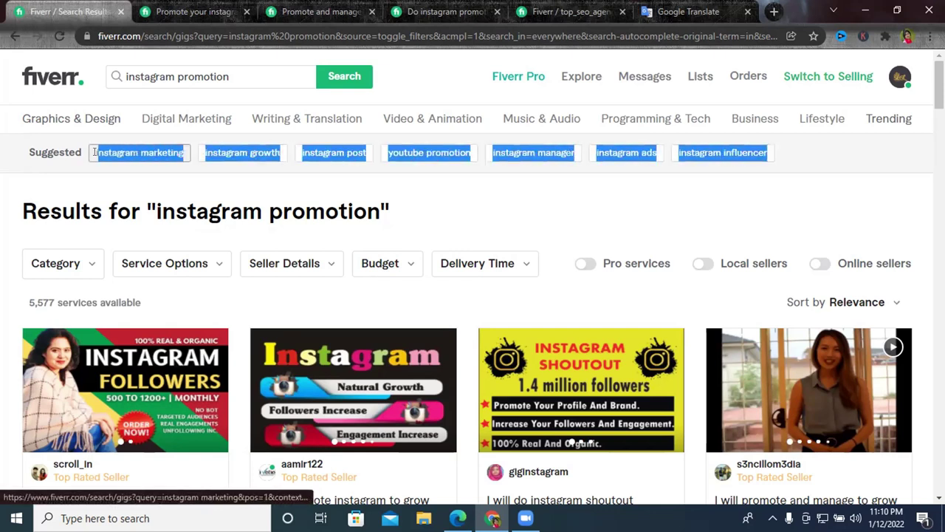
pyautogui.click(837, 151)
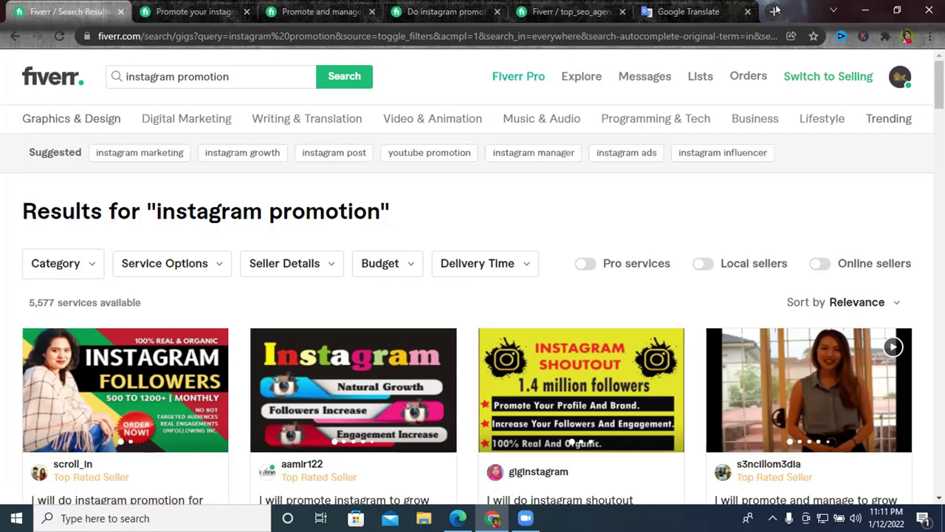
pyautogui.click(774, 11)
pyautogui.click(444, 30)
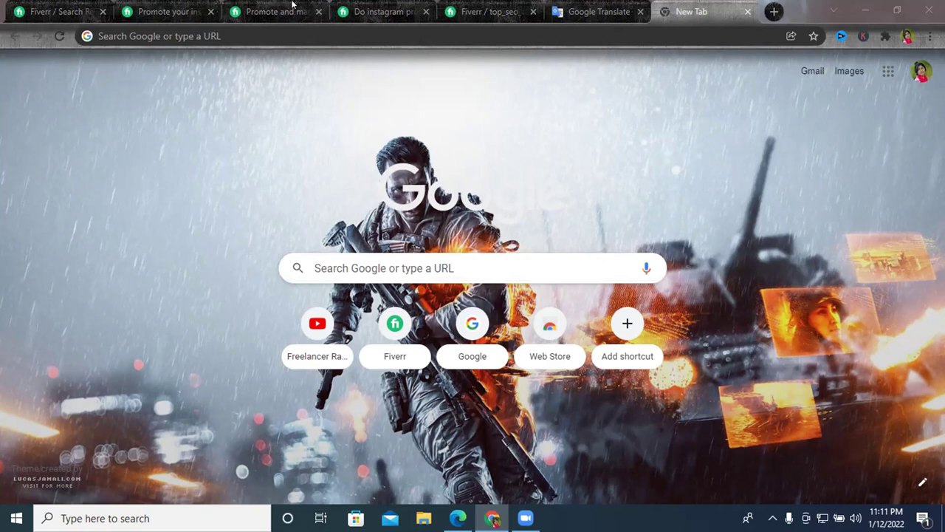
# Look through the open competitor gig tabs, then return to the instagram promotion results.
pyautogui.click(370, 10)
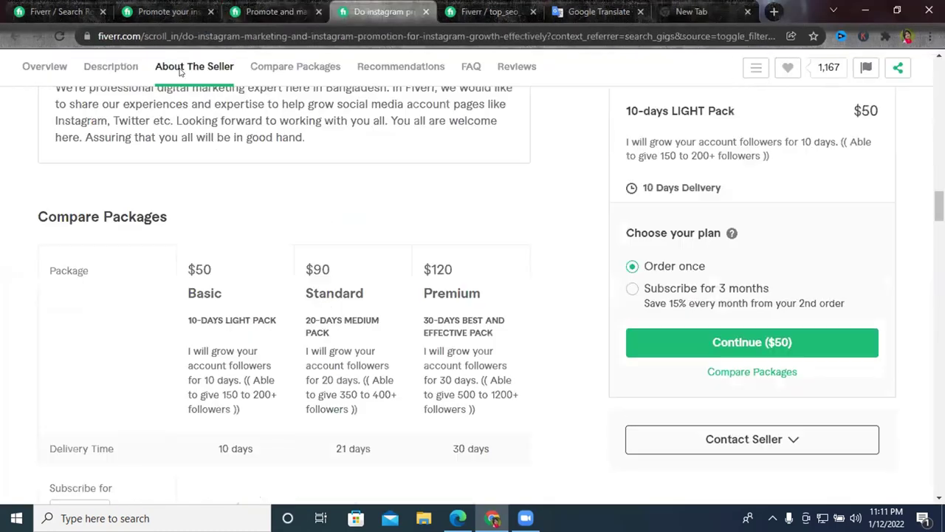
pyautogui.click(164, 11)
pyautogui.click(59, 11)
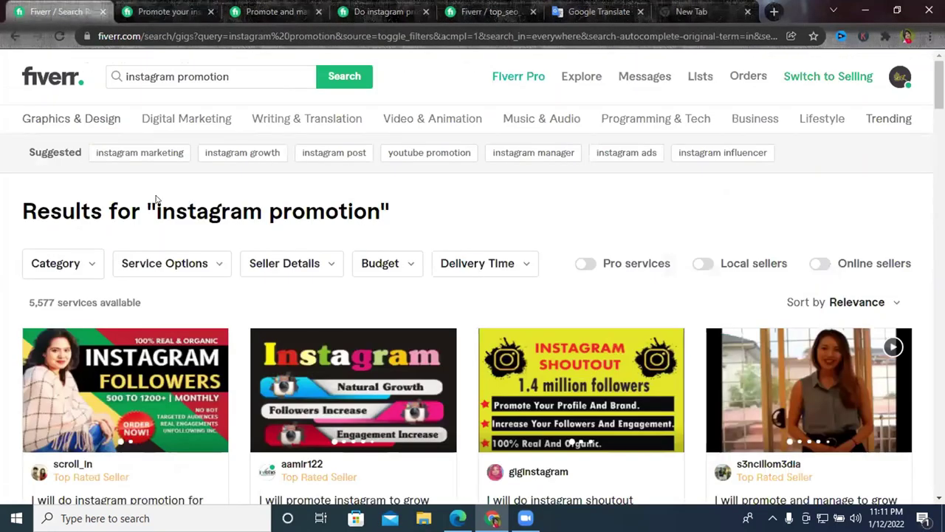
# Type 'best car' in the new tab's omnibox to see suggestions, then return to Fiverr results.
pyautogui.click(695, 11)
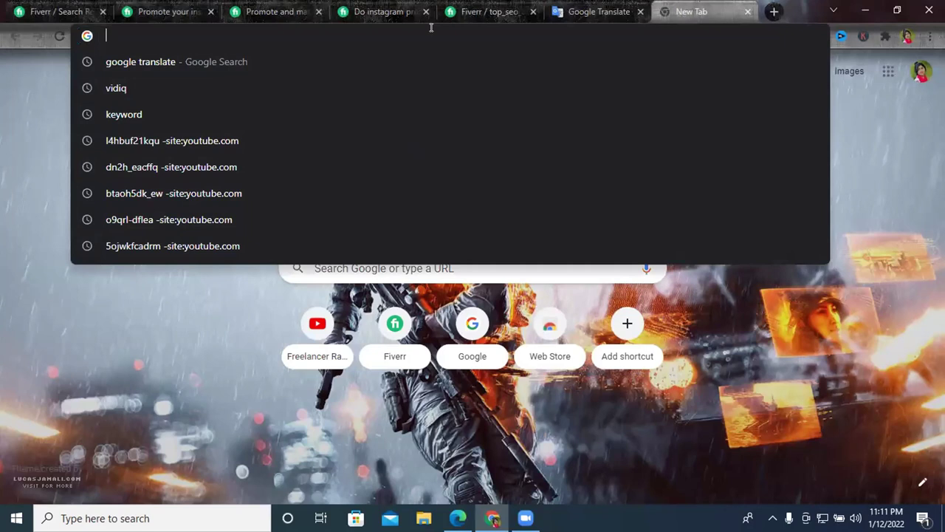
pyautogui.write('bes')
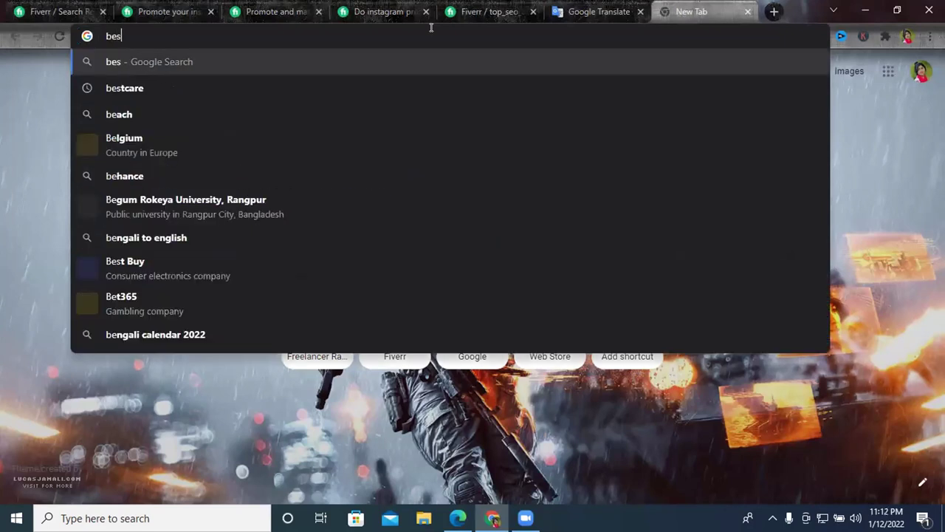
pyautogui.write('t car')
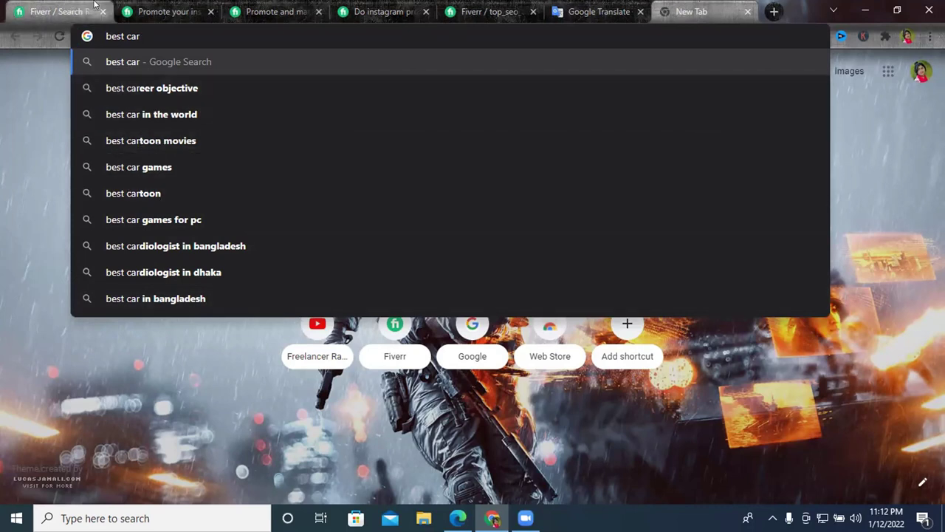
pyautogui.click(57, 6)
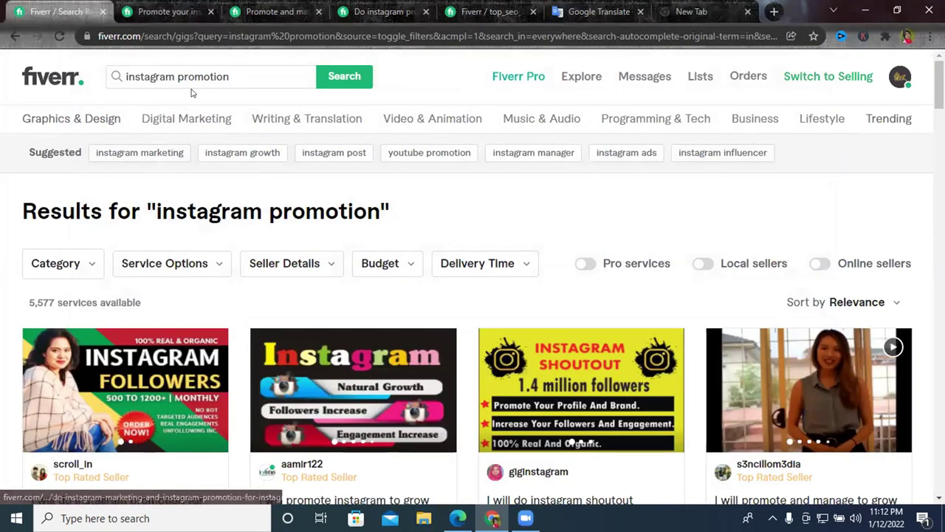
# Scroll through the 'Promote and manage' and 'Do instagram' competitor gig pages.
pyautogui.click(270, 10)
pyautogui.scroll(-15, 313, 175)
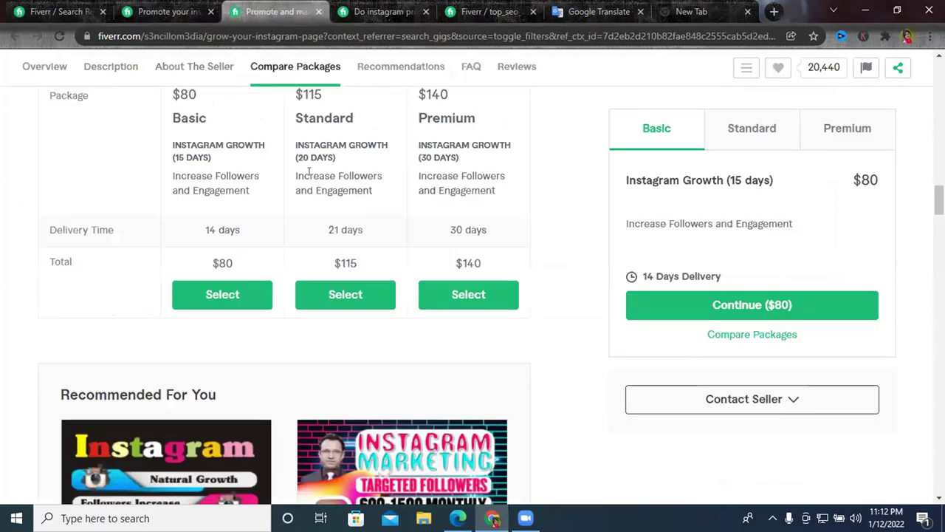
pyautogui.scroll(-12, 311, 174)
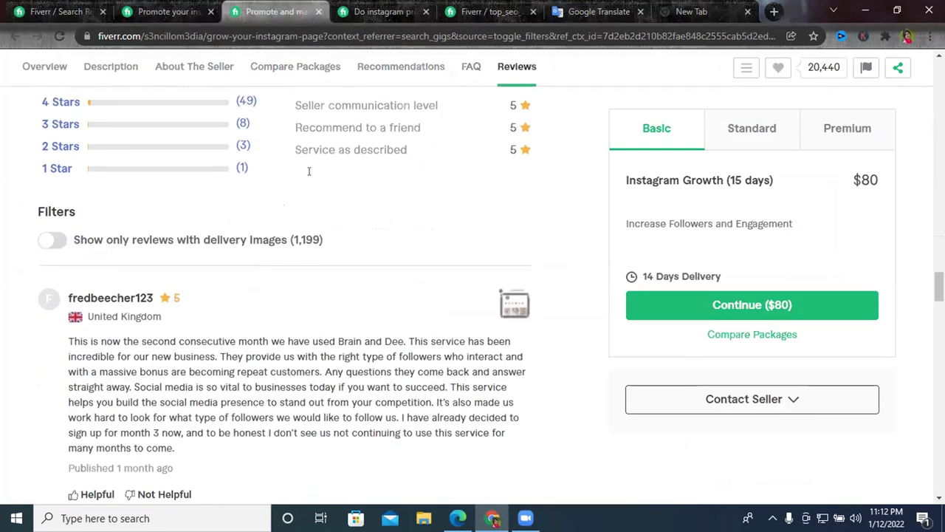
pyautogui.scroll(-12, 309, 171)
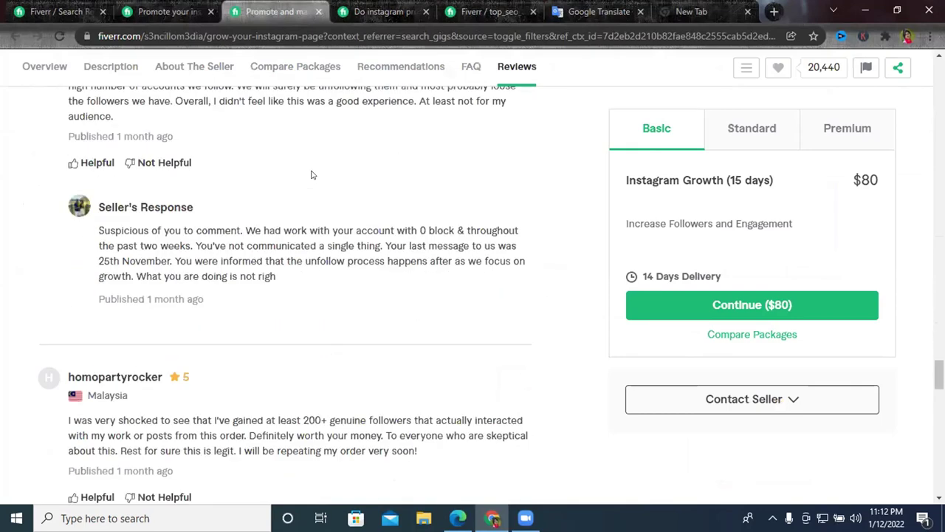
pyautogui.scroll(-5, 311, 175)
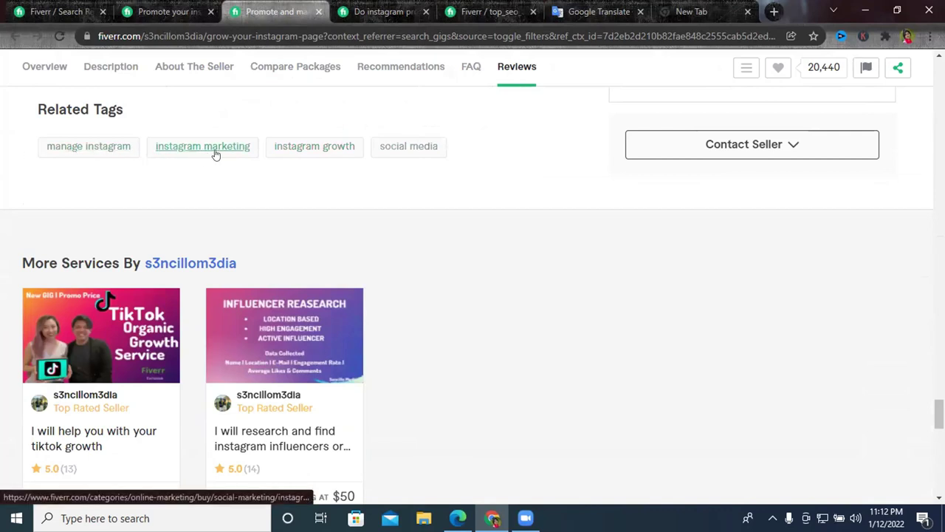
pyautogui.hotkey('ctrl', 'Tab')
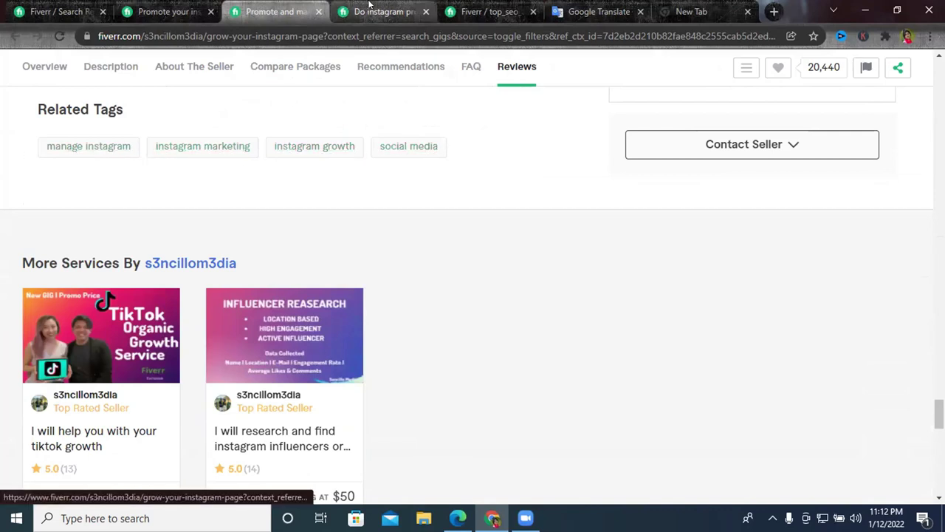
pyautogui.scroll(-20, 301, 232)
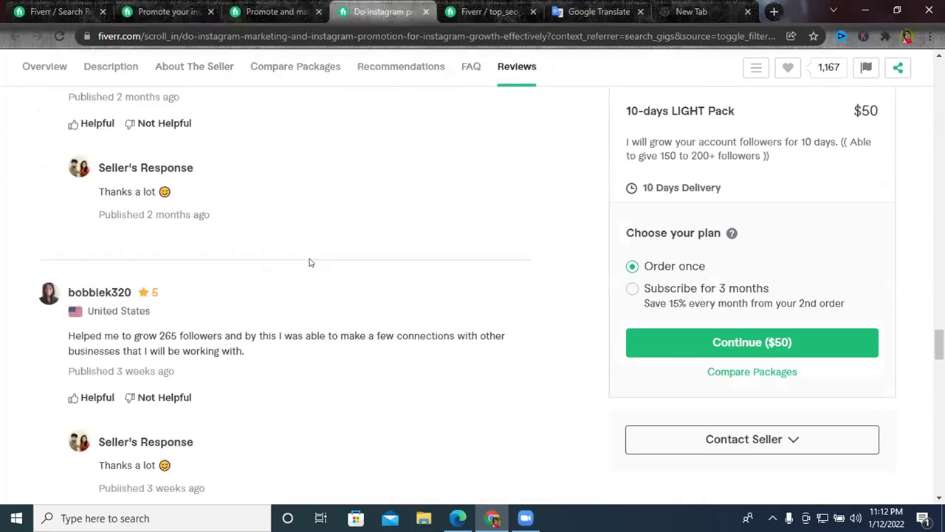
pyautogui.scroll(-5, 311, 281)
pyautogui.scroll(4, 310, 278)
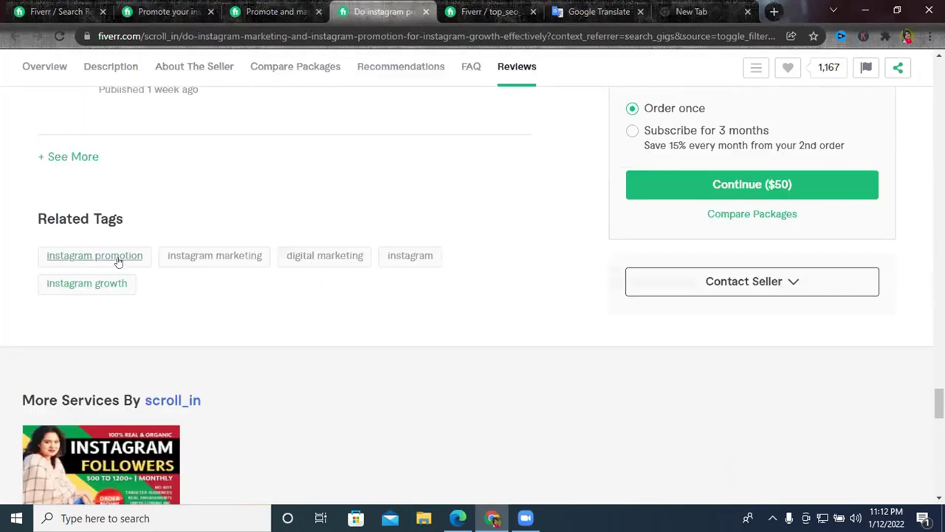
# Select the 'instagram marketing' related search on the results page and return to the gig editor.
pyautogui.hotkey('ctrl', 'Tab')
pyautogui.scroll(-10, 347, 295)
pyautogui.scroll(10, 347, 298)
pyautogui.click(81, 11)
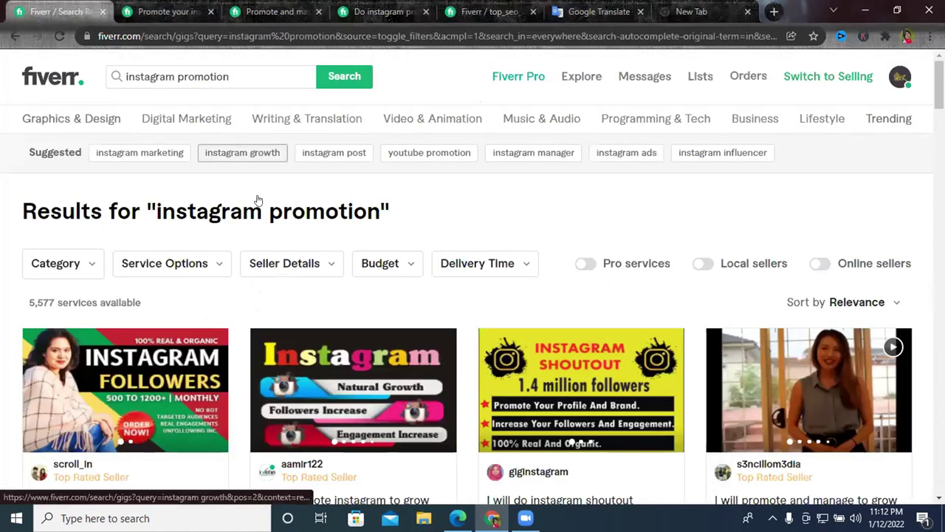
pyautogui.moveTo(81, 152); pyautogui.dragTo(185, 155)
pyautogui.hotkey('ctrl', 'c')
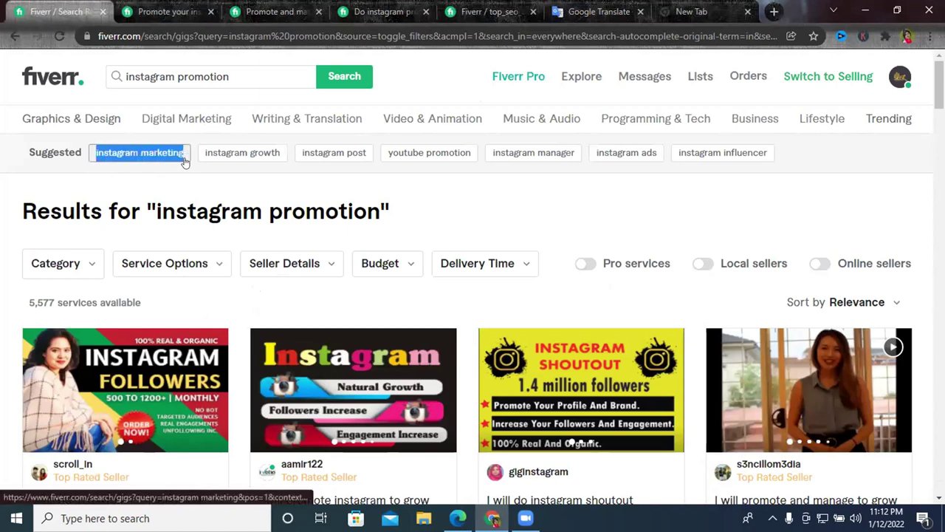
pyautogui.click(488, 11)
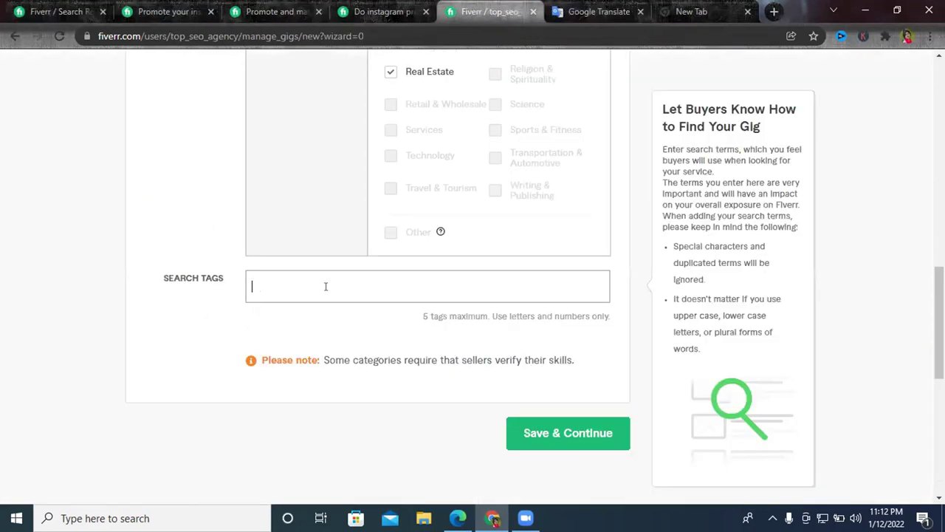
# Add 'instagram marketing' and 'instagram growth' as search tags, copied from the related searches.
pyautogui.hotkey('ctrl', 'v')
pyautogui.press('Return')
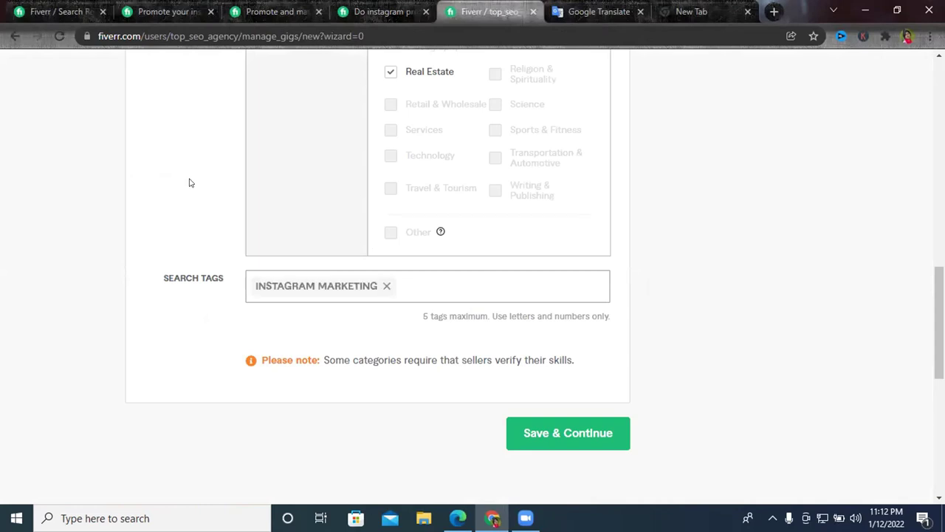
pyautogui.hotkey('ctrl', '1')
pyautogui.moveTo(201, 153); pyautogui.dragTo(288, 153)
pyautogui.hotkey('ctrl', 'c')
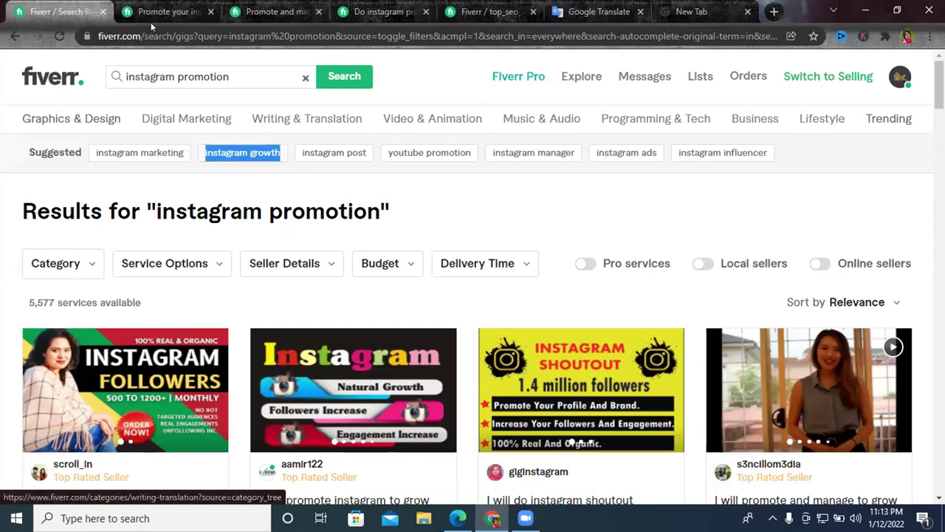
pyautogui.click(277, 11)
pyautogui.click(380, 9)
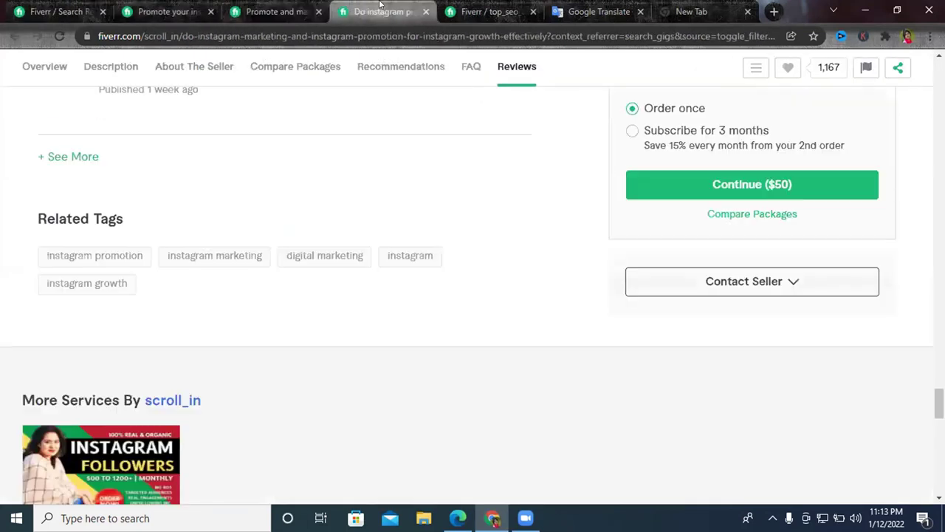
pyautogui.click(487, 9)
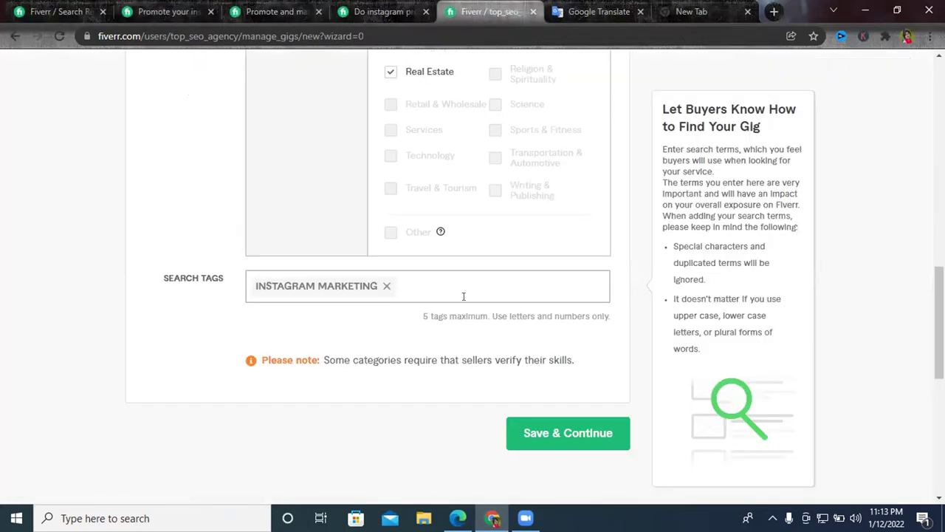
pyautogui.click(464, 296)
pyautogui.hotkey('ctrl', 'v')
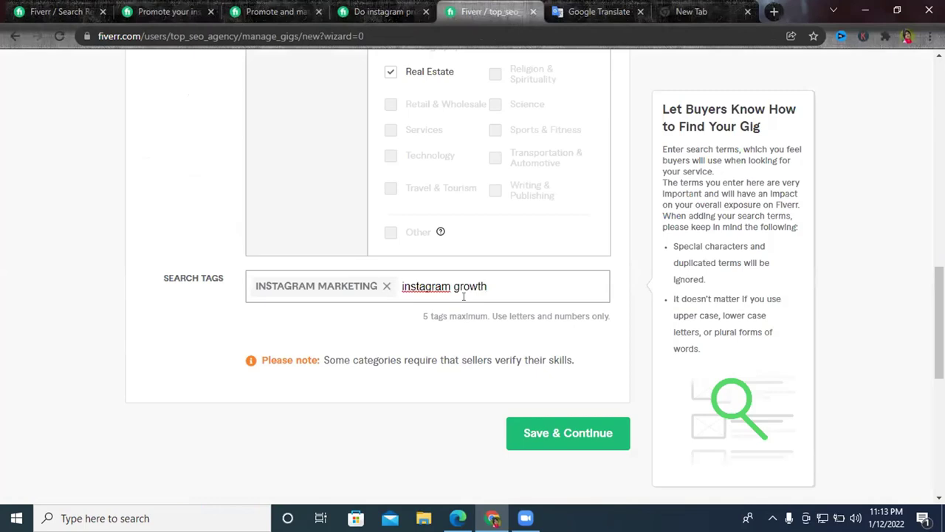
pyautogui.press('Return')
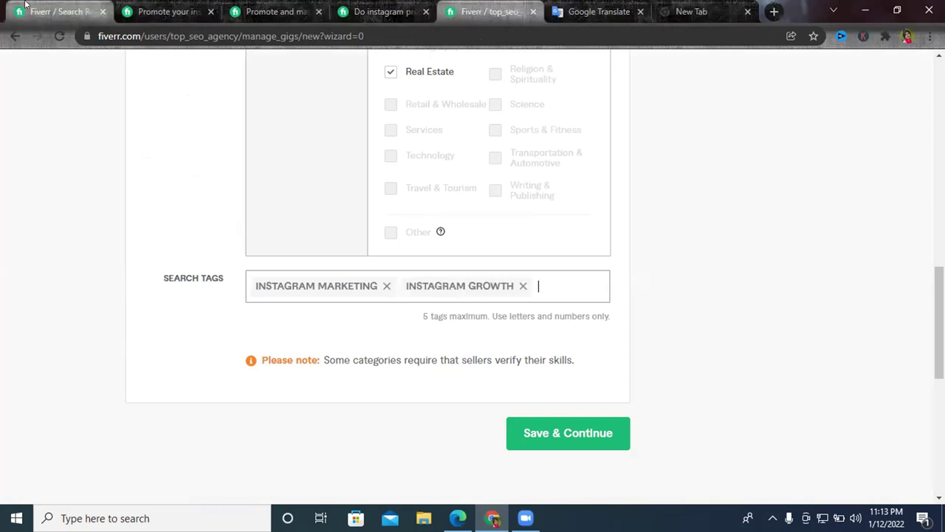
# Add 'instagram post' and 'instagram manager' as the third and fourth search tags.
pyautogui.click(26, 7)
pyautogui.moveTo(375, 152); pyautogui.dragTo(297, 152)
pyautogui.hotkey('ctrl', 'c')
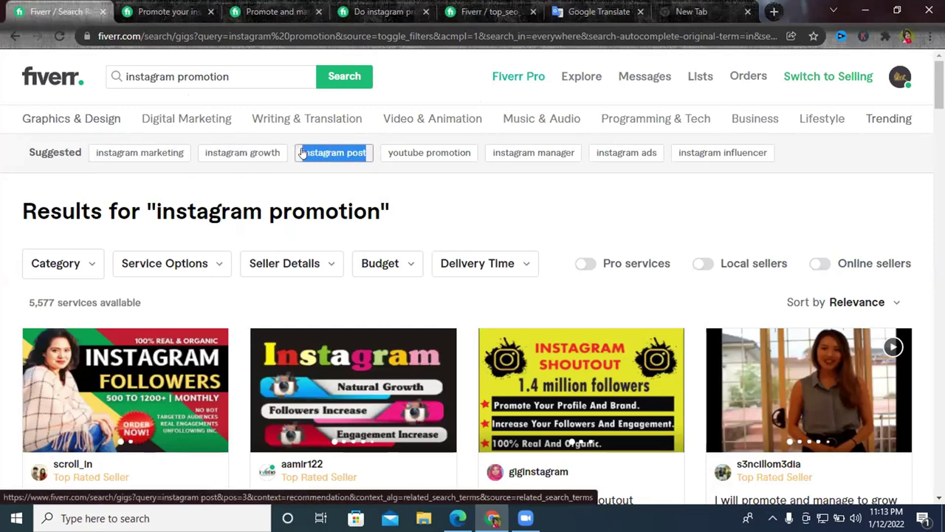
pyautogui.click(411, 5)
pyautogui.click(488, 11)
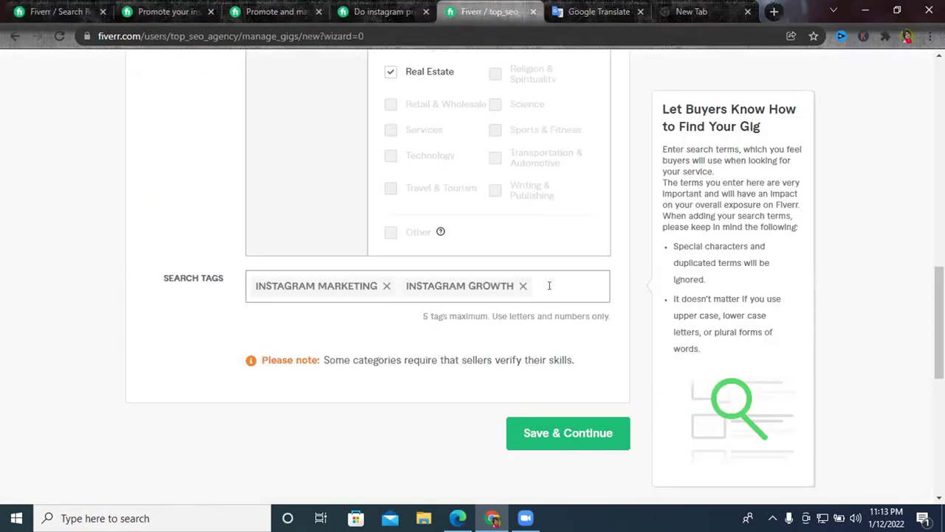
pyautogui.hotkey('ctrl', 'v')
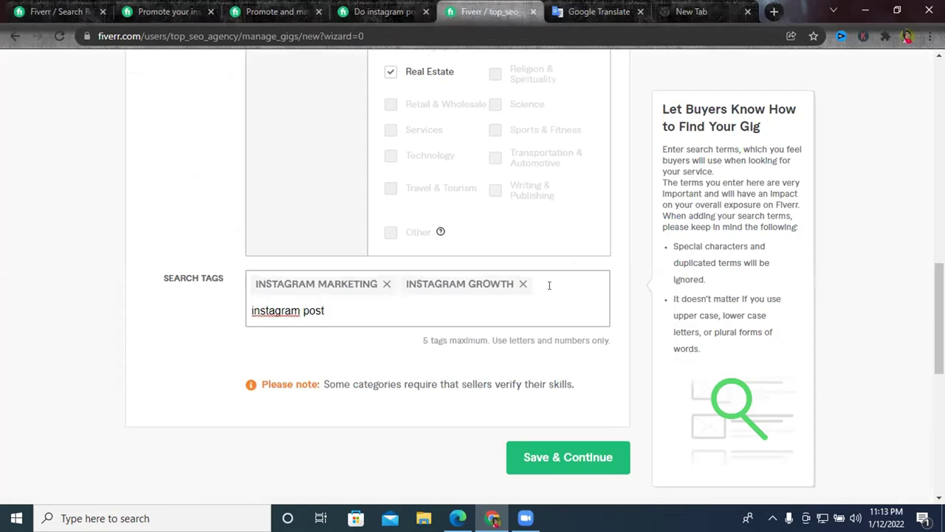
pyautogui.press('Return')
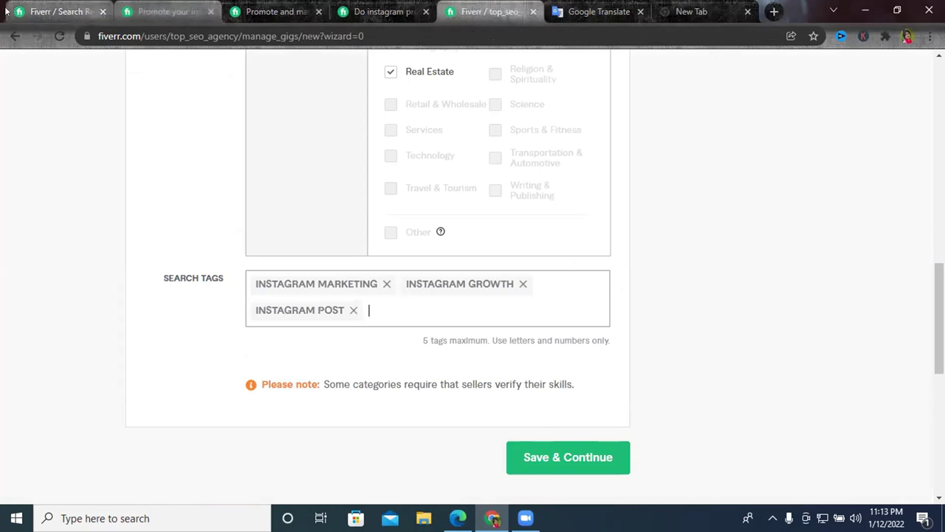
pyautogui.click(34, 10)
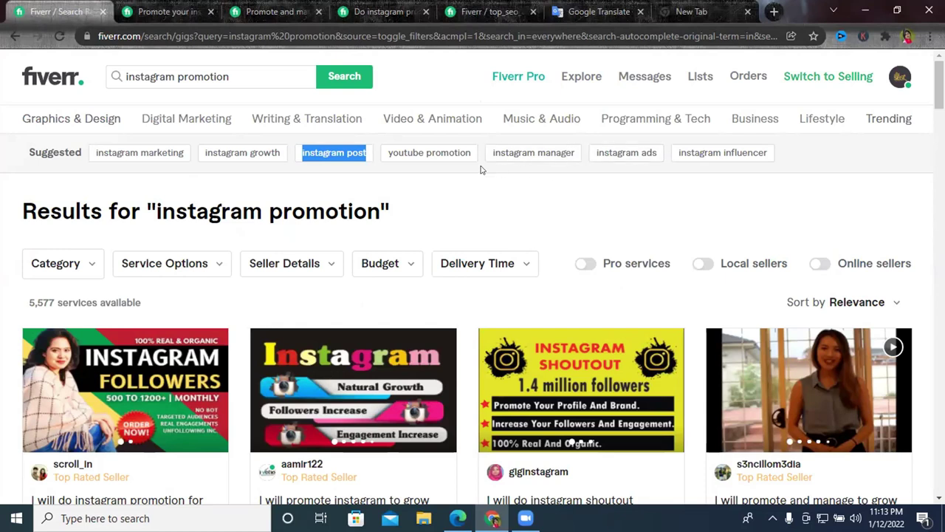
pyautogui.tripleClick(566, 156)
pyautogui.hotkey('ctrl', 'c')
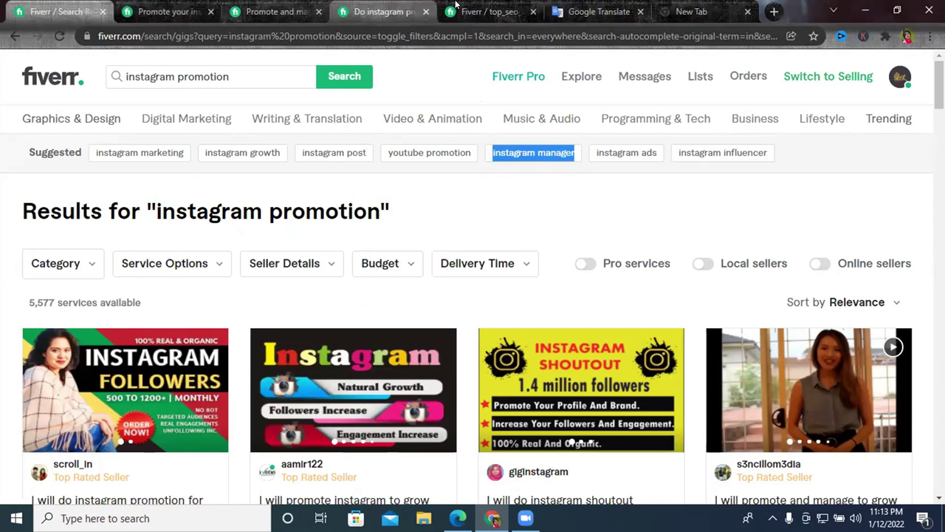
pyautogui.click(487, 11)
pyautogui.click(450, 273)
pyautogui.hotkey('ctrl', 'v')
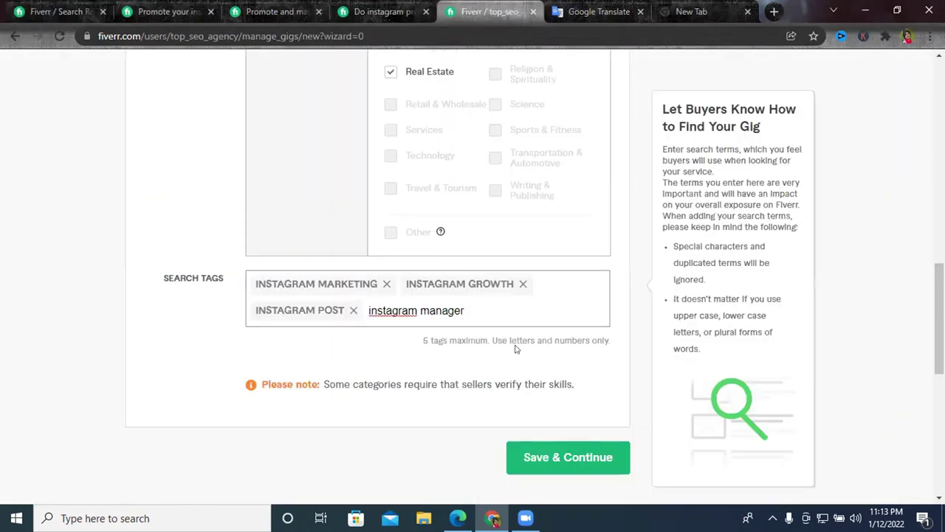
pyautogui.press('Return')
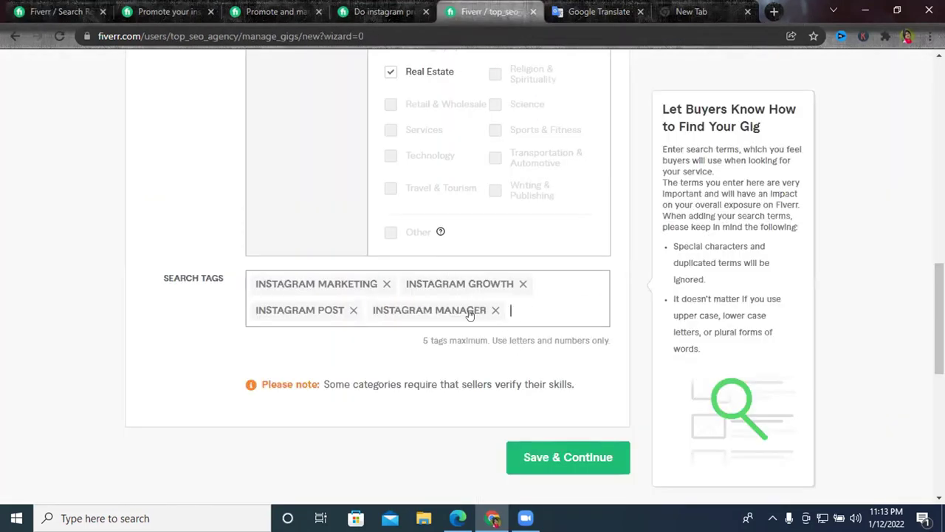
# Add 'instagram promotion', taken from the search query, as the fifth search tag.
pyautogui.click(170, 11)
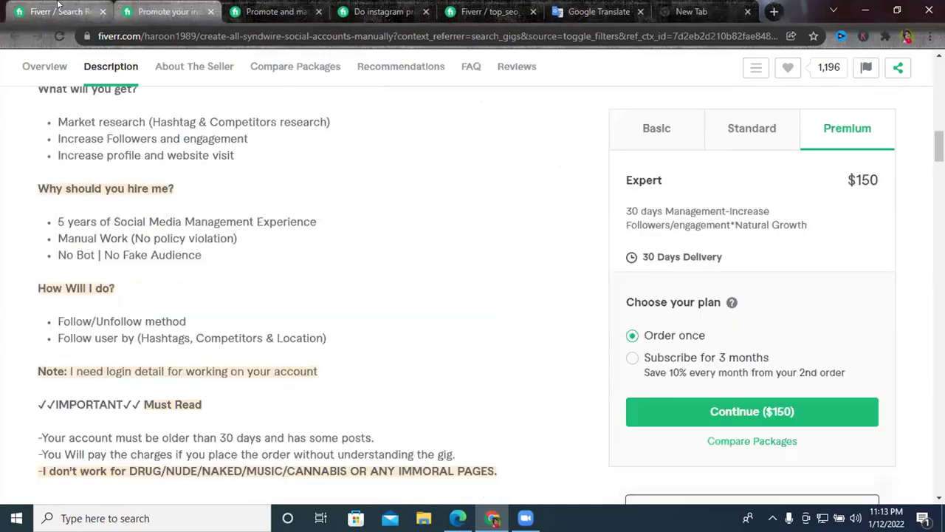
pyautogui.click(57, 9)
pyautogui.moveTo(230, 77); pyautogui.dragTo(200, 67)
pyautogui.hotkey('ctrl', 'c')
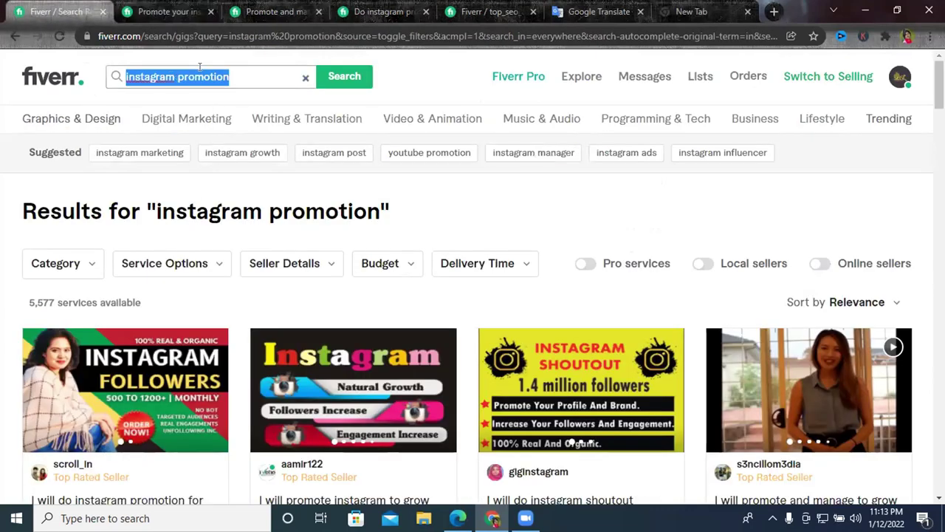
pyautogui.click(490, 11)
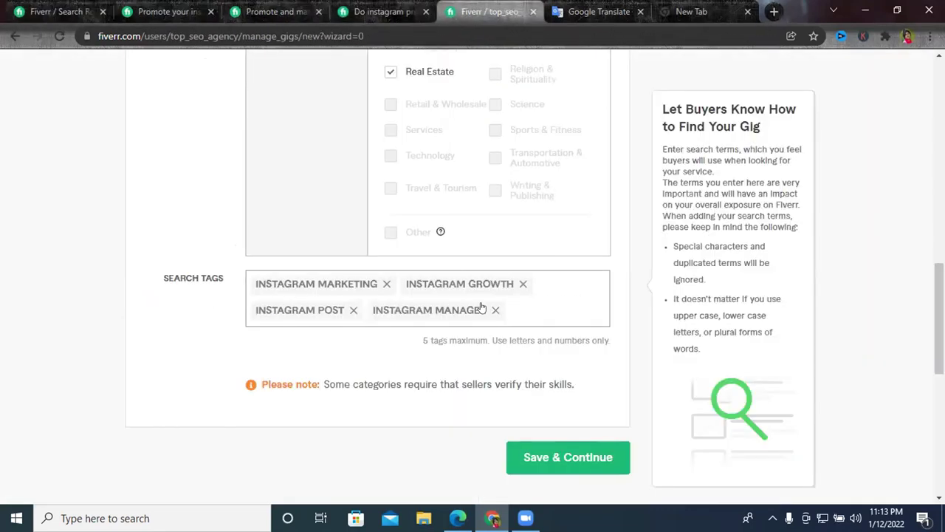
pyautogui.hotkey('ctrl', 'v')
pyautogui.press('Return')
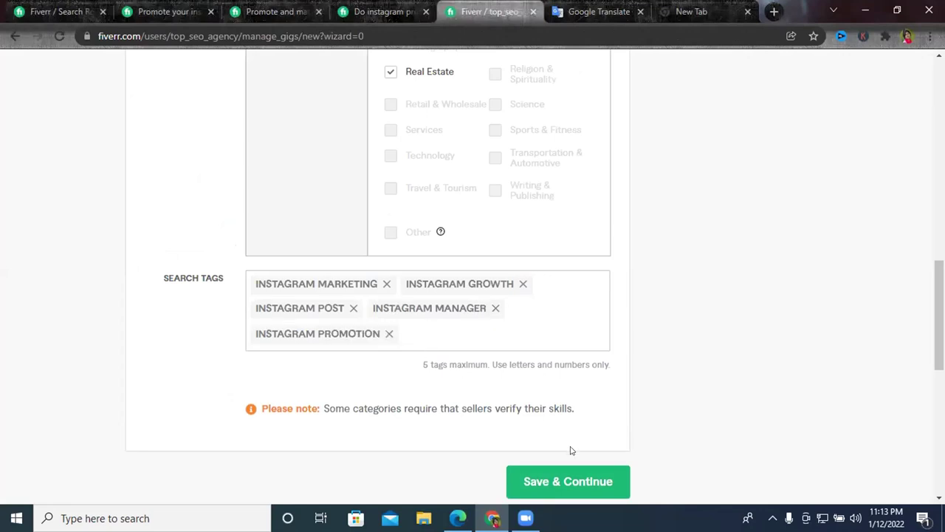
# Save the overview and continue, then go back to the Overview step.
pyautogui.click(560, 480)
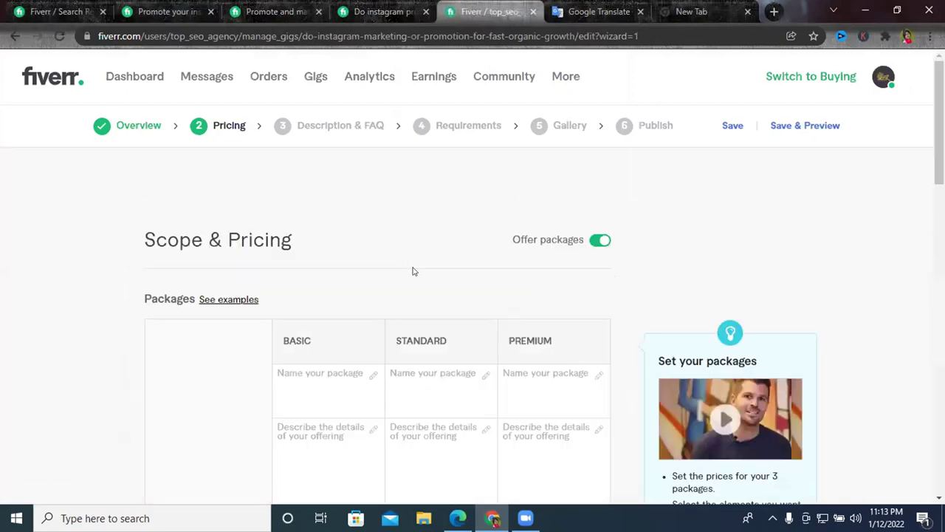
pyautogui.scroll(-1, 458, 249)
pyautogui.scroll(1, 183, 140)
pyautogui.click(140, 126)
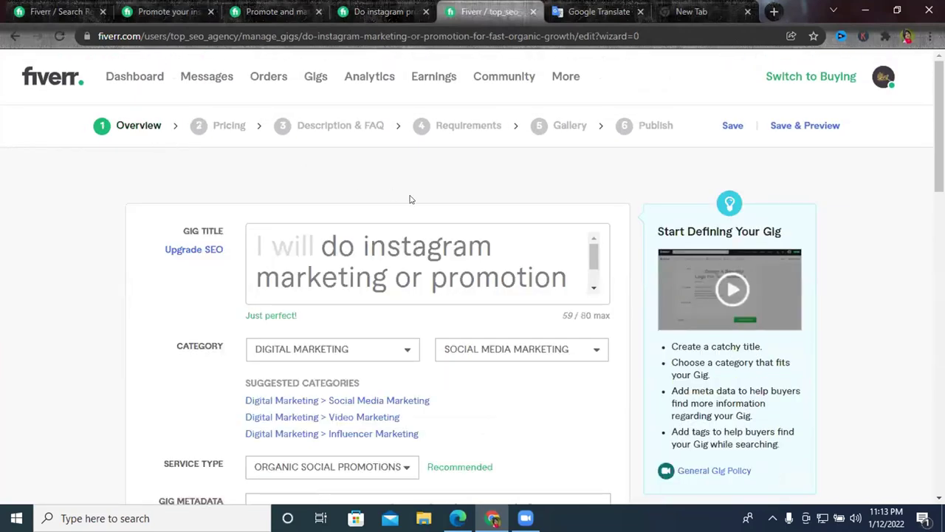
pyautogui.scroll(-1, 372, 197)
pyautogui.scroll(-1, 484, 207)
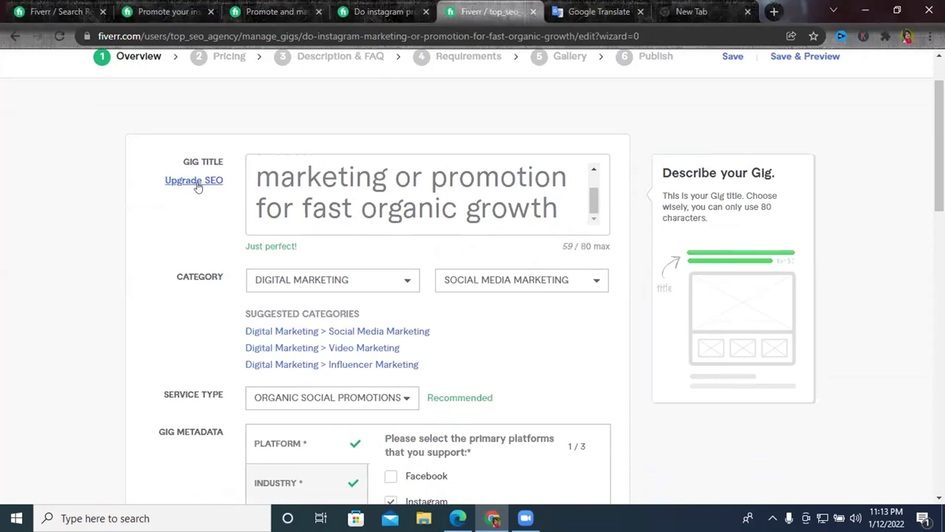
# Add an SEO title trimmed to 'Instagram marketing or promotion', accepting the Instagram spelling fix.
pyautogui.click(196, 182)
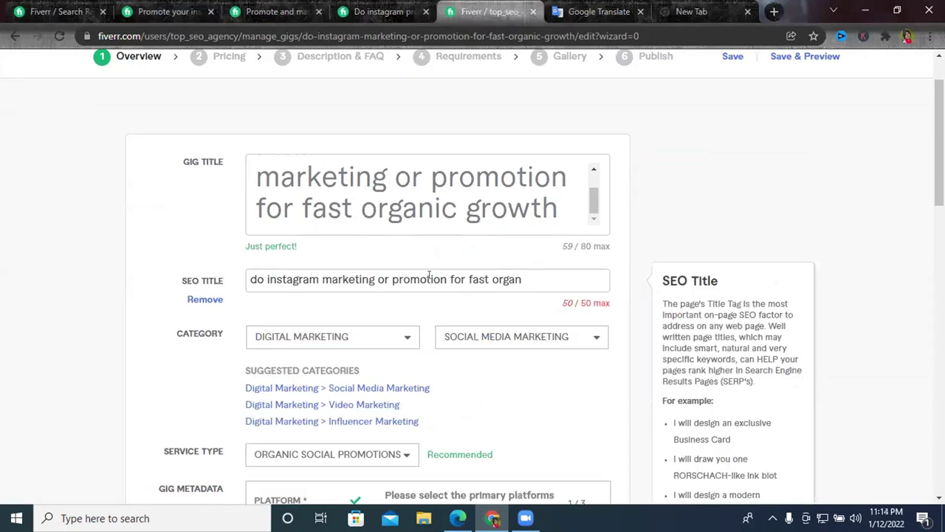
pyautogui.moveTo(447, 278); pyautogui.dragTo(529, 278)
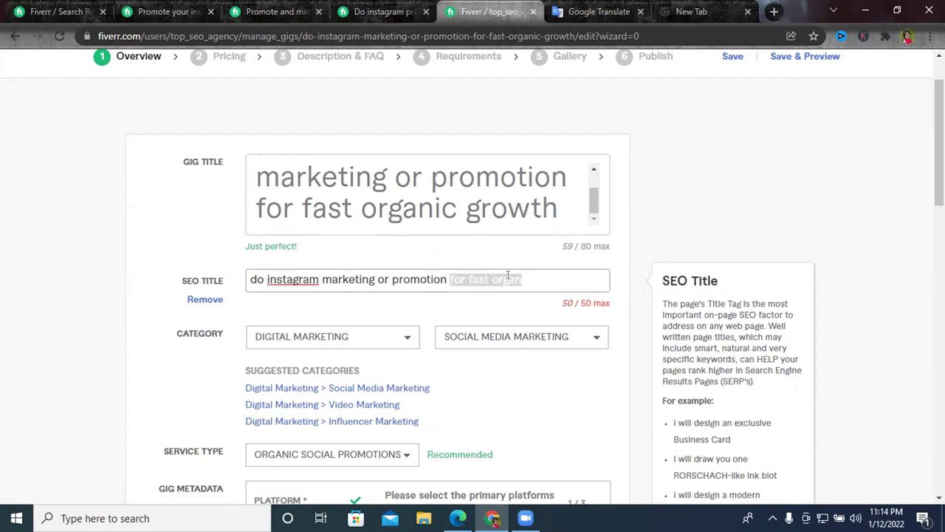
pyautogui.doubleClick(508, 279)
pyautogui.press('BackSpace')
pyautogui.press('BackSpace')
pyautogui.press('BackSpace')
pyautogui.press('BackSpace')
pyautogui.press('BackSpace')
pyautogui.press('BackSpace')
pyautogui.press('BackSpace')
pyautogui.press('BackSpace')
pyautogui.press('BackSpace')
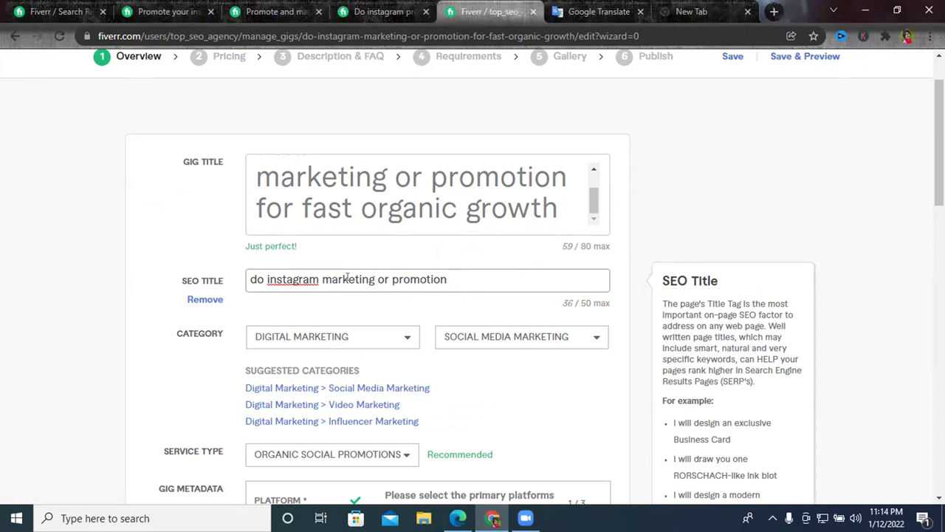
pyautogui.click(262, 281)
pyautogui.press('BackSpace')
pyautogui.press('BackSpace')
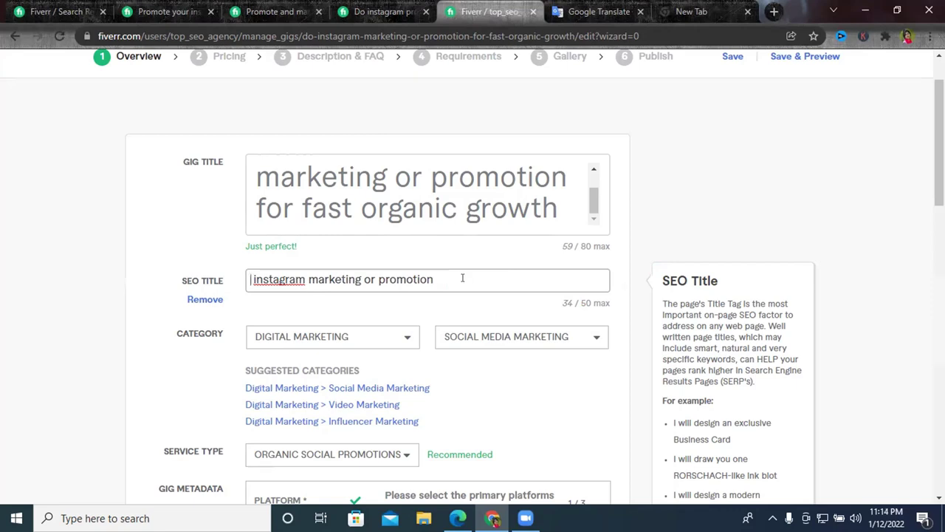
pyautogui.rightClick(274, 278)
pyautogui.click(318, 288)
pyautogui.scroll(-15, 559, 297)
# Save and continue to Scope & Pricing, then visit the Basic, Standard and Premium name fields.
pyautogui.click(559, 384)
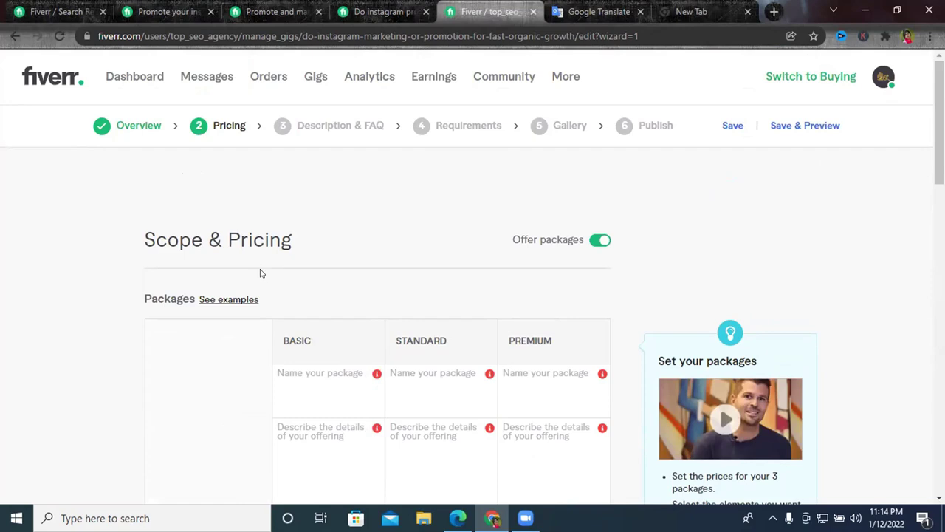
pyautogui.scroll(-2, 422, 261)
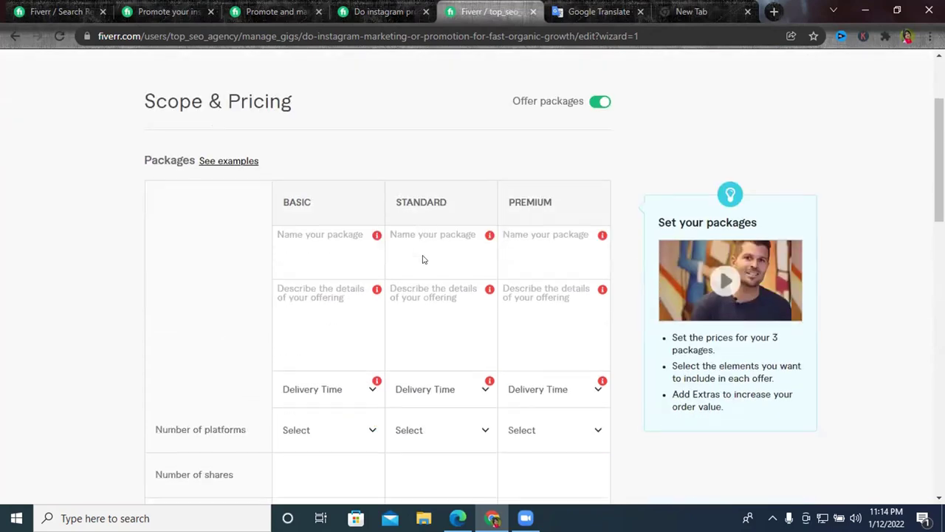
pyautogui.click(299, 232)
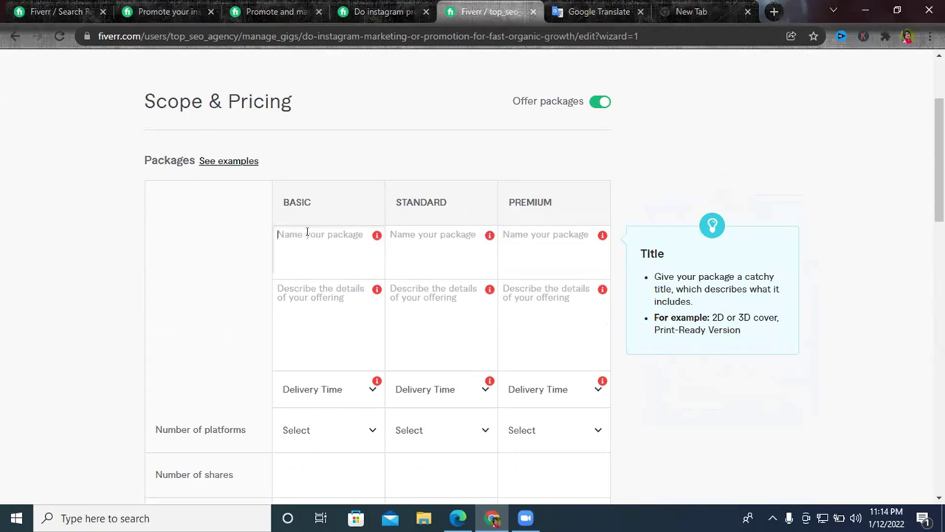
pyautogui.click(429, 233)
pyautogui.click(528, 234)
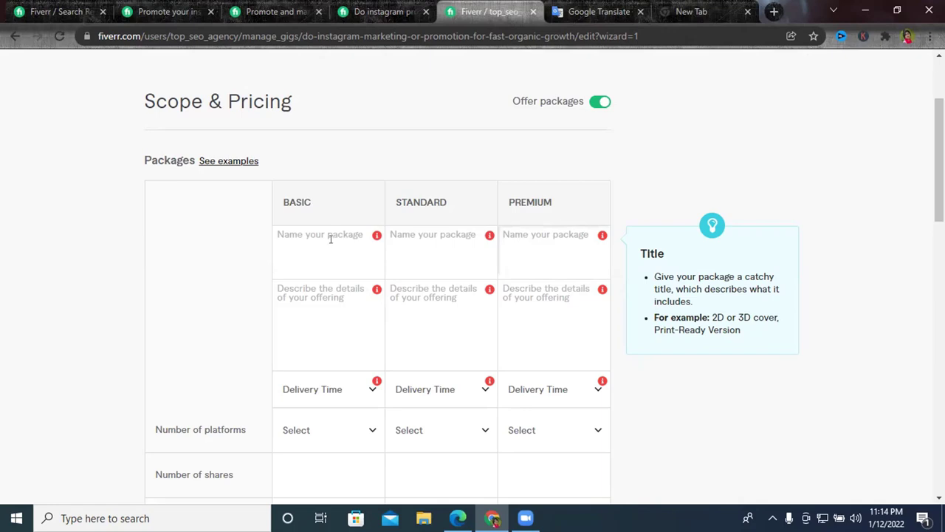
pyautogui.click(273, 12)
pyautogui.scroll(10, 597, 196)
pyautogui.scroll(15, 669, 214)
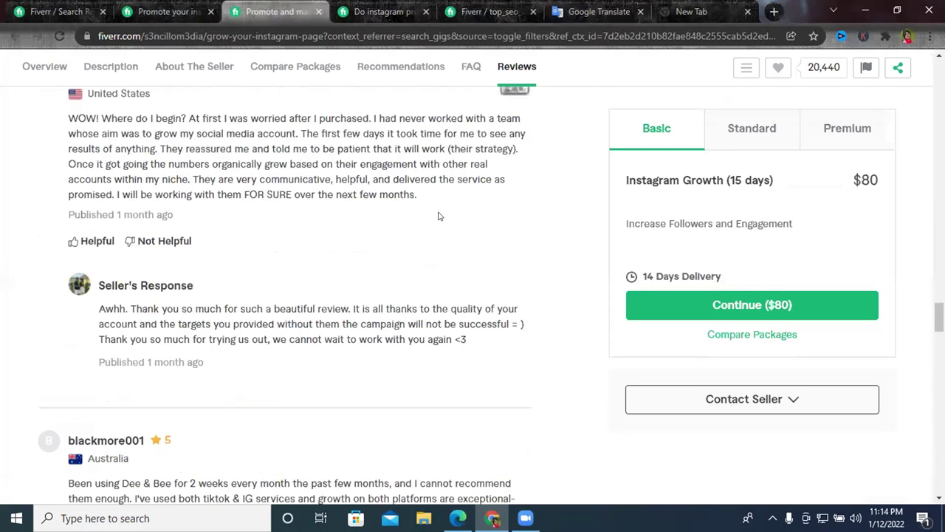
pyautogui.scroll(4, 482, 325)
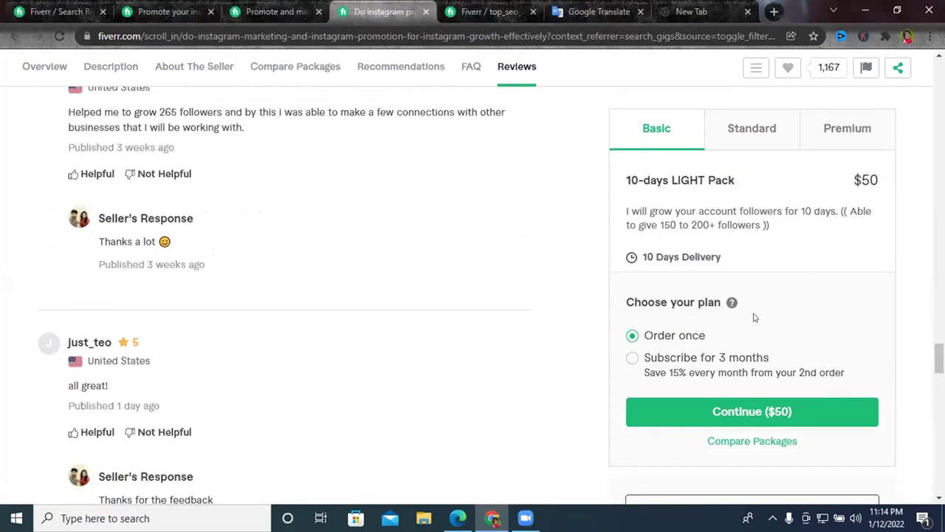
pyautogui.moveTo(630, 179); pyautogui.dragTo(680, 181)
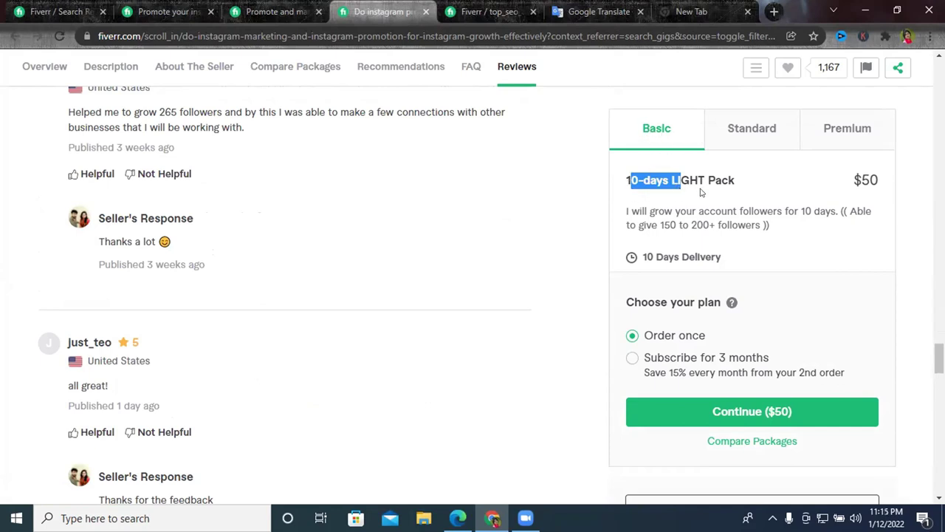
pyautogui.moveTo(624, 180); pyautogui.dragTo(669, 181)
pyautogui.click(813, 210)
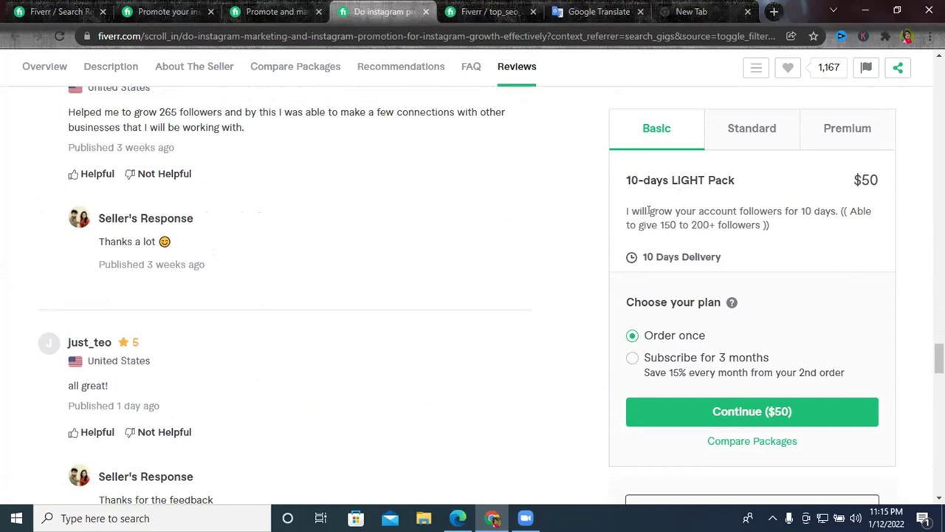
pyautogui.moveTo(621, 209); pyautogui.dragTo(744, 225)
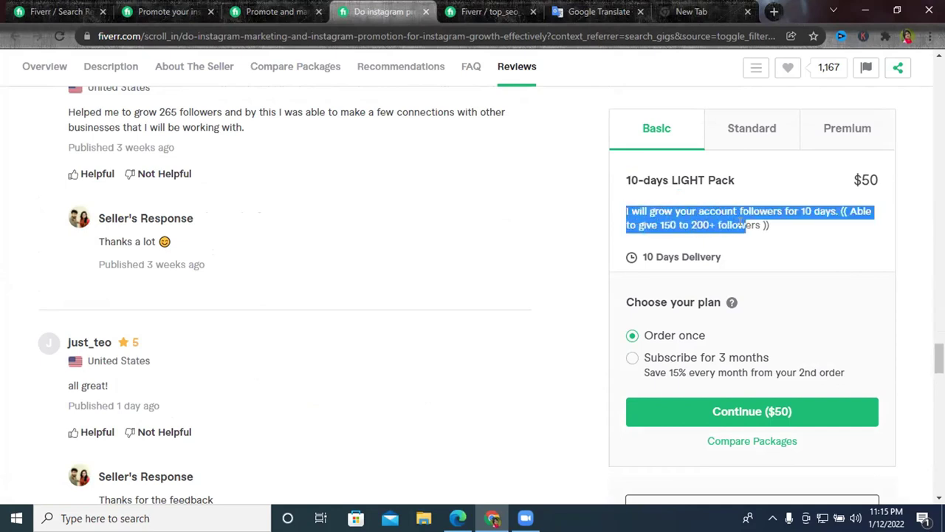
pyautogui.doubleClick(699, 224)
pyautogui.doubleClick(669, 225)
pyautogui.click(669, 224)
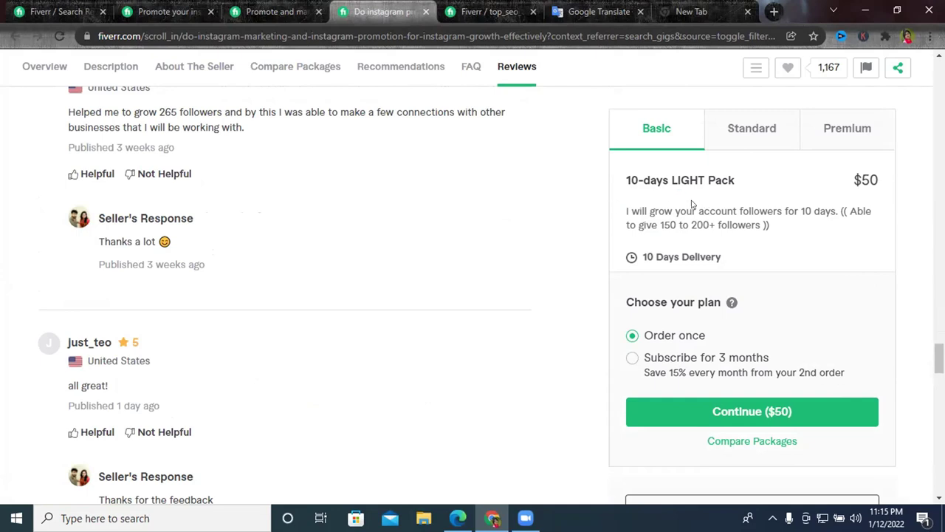
pyautogui.click(748, 131)
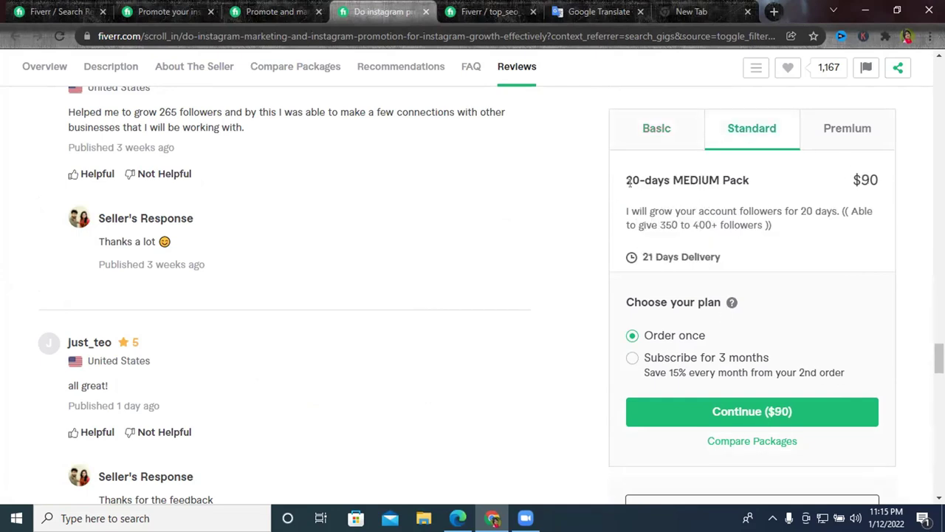
pyautogui.moveTo(630, 179); pyautogui.dragTo(674, 180)
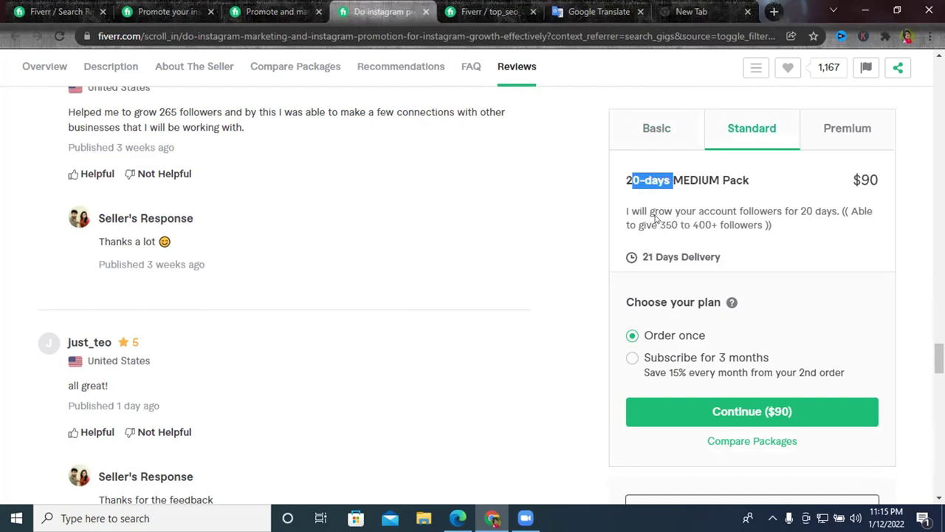
pyautogui.moveTo(659, 225); pyautogui.dragTo(732, 226)
pyautogui.click(846, 130)
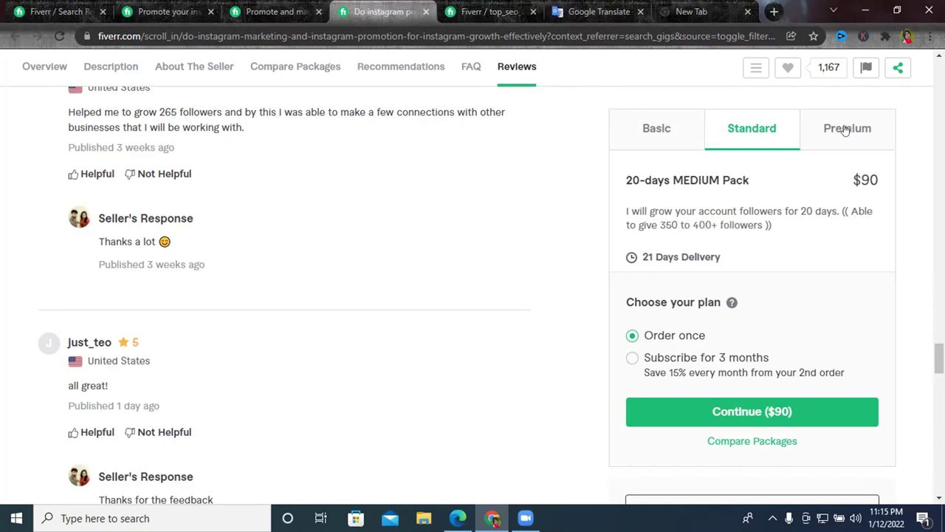
pyautogui.moveTo(639, 177); pyautogui.dragTo(742, 190)
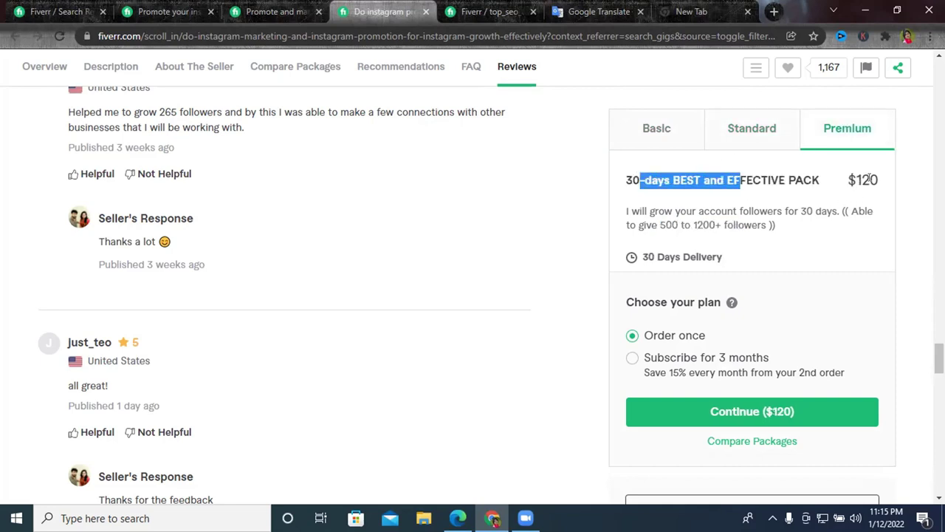
pyautogui.moveTo(659, 224); pyautogui.dragTo(728, 226)
pyautogui.click(653, 130)
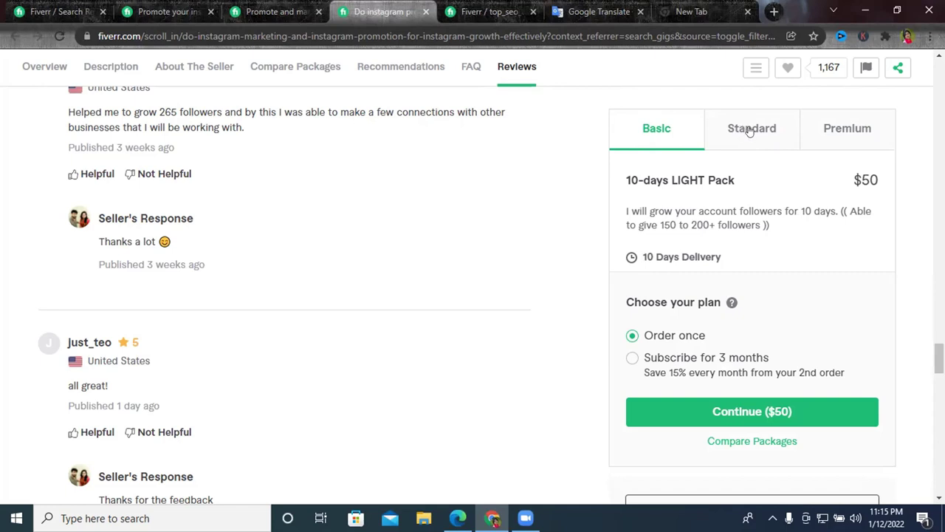
pyautogui.click(750, 131)
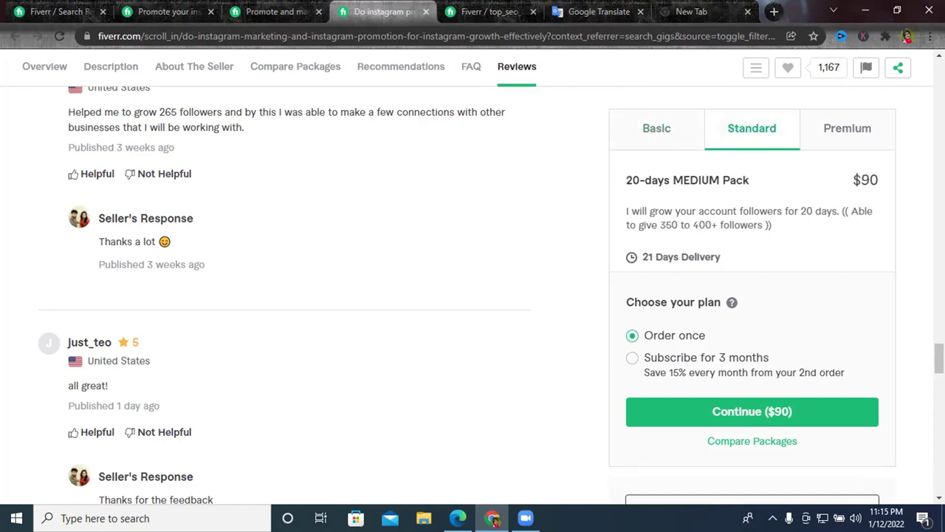
pyautogui.click(847, 135)
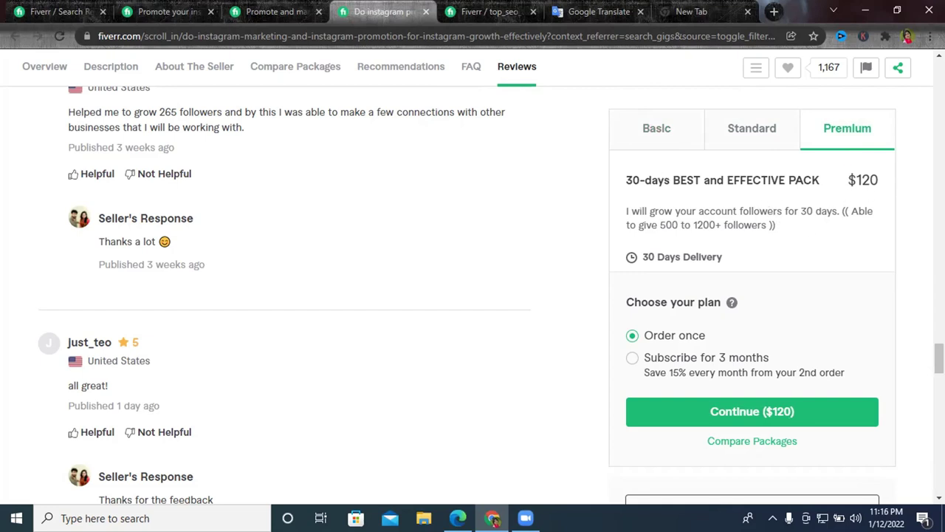
pyautogui.click(471, 9)
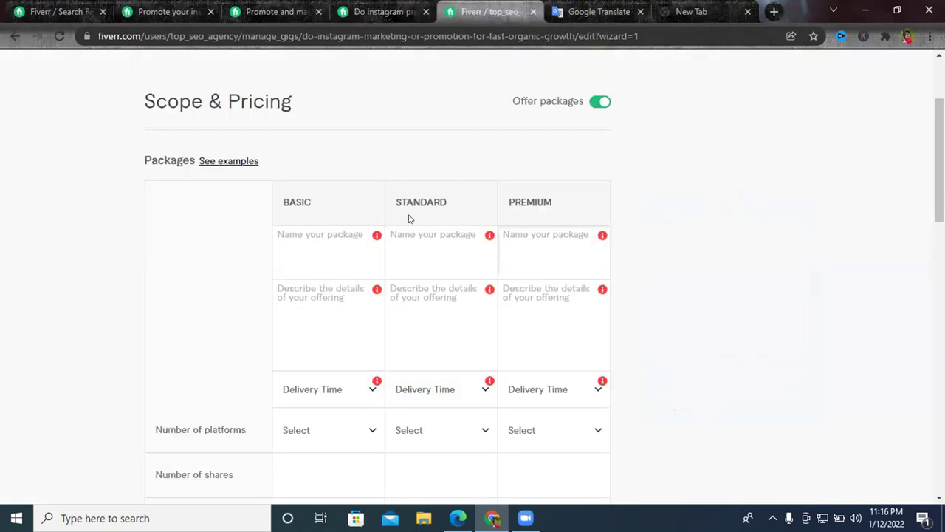
# Compare the Instagram Growth, 30-days and Expert competitors' packages before naming the Basic package.
pyautogui.scroll(-6, 433, 226)
pyautogui.scroll(6, 446, 228)
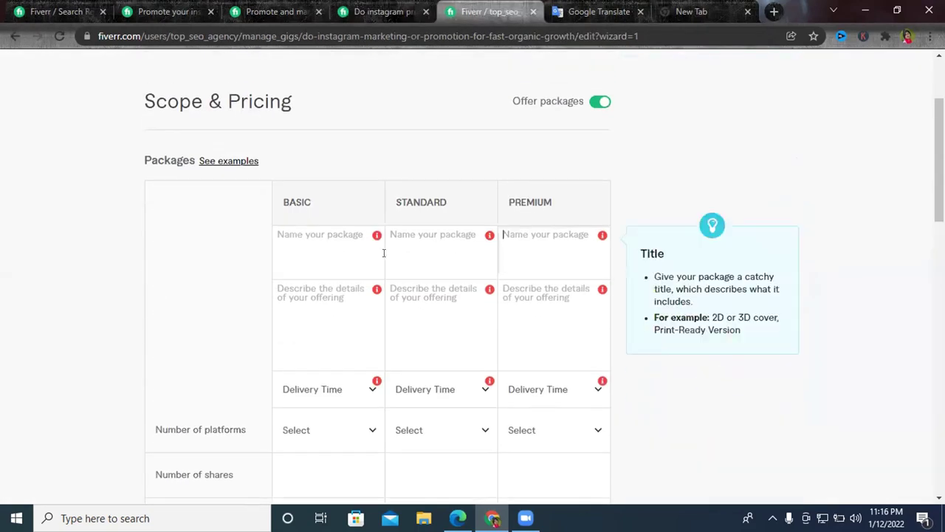
pyautogui.click(309, 235)
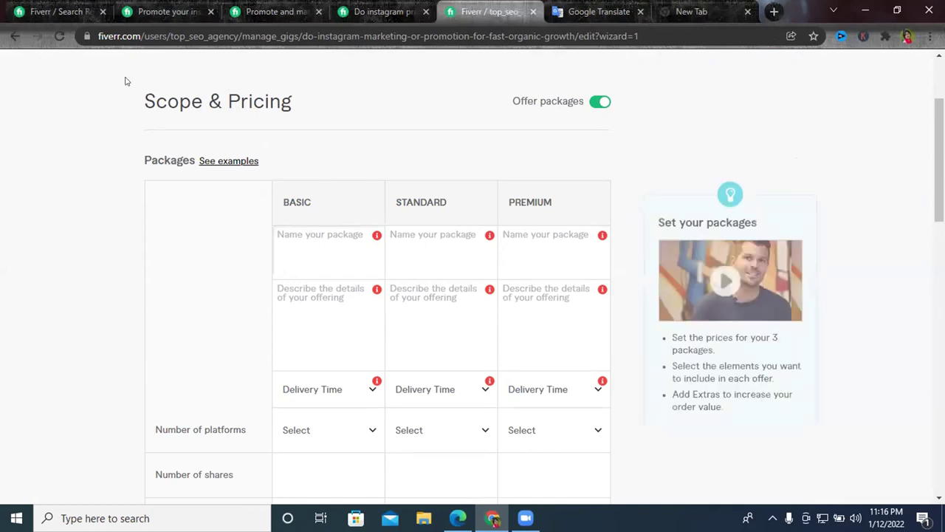
pyautogui.click(274, 11)
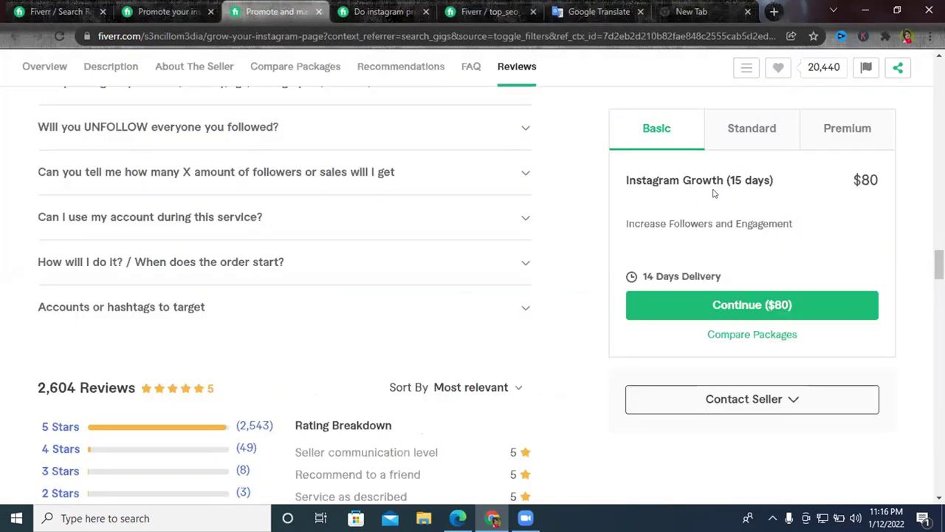
pyautogui.click(488, 11)
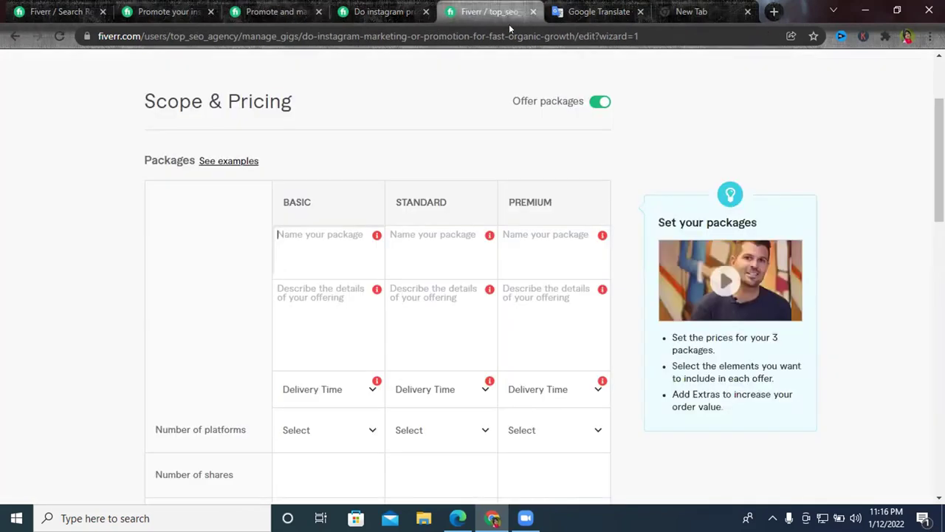
pyautogui.click(382, 11)
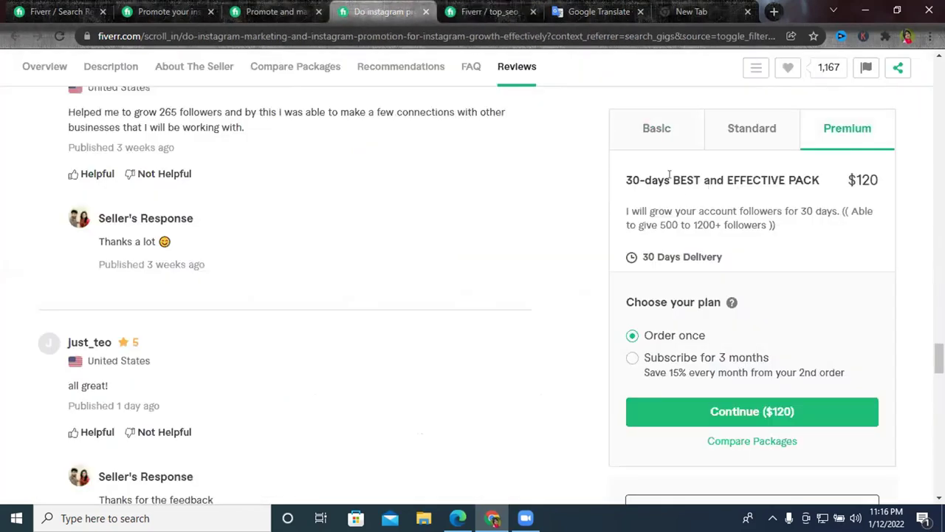
pyautogui.click(269, 9)
pyautogui.click(157, 9)
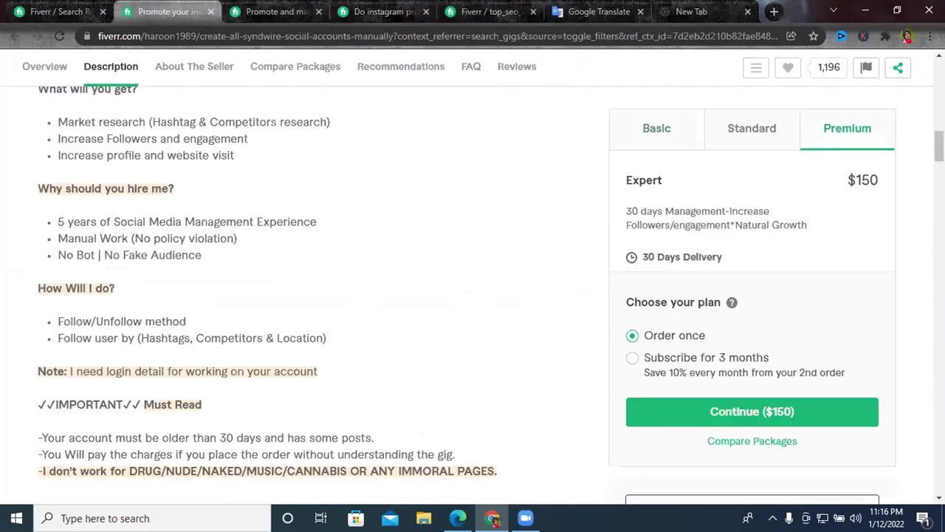
pyautogui.click(502, 12)
# Enter '7' as the start of the Basic package name, correcting a stray '&'.
pyautogui.click(304, 245)
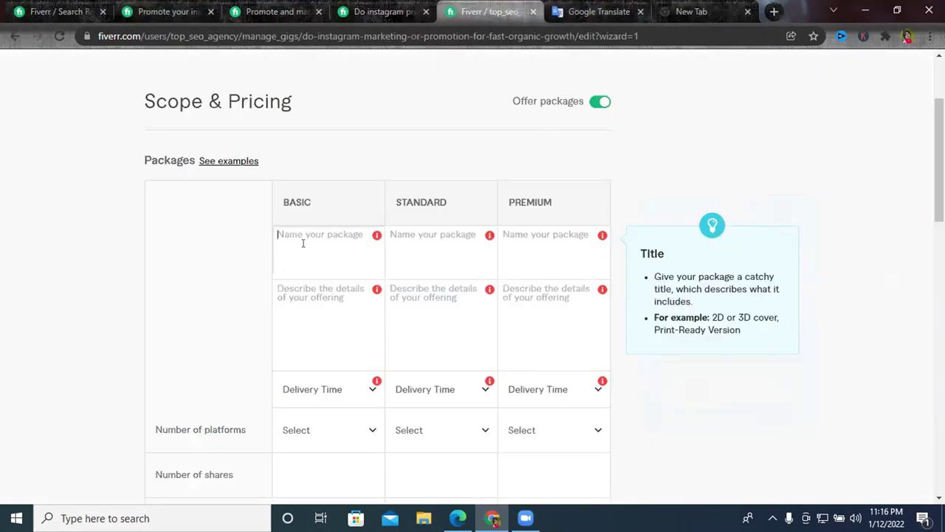
pyautogui.write('&')
pyautogui.press('BackSpace')
pyautogui.write('7DAYS')
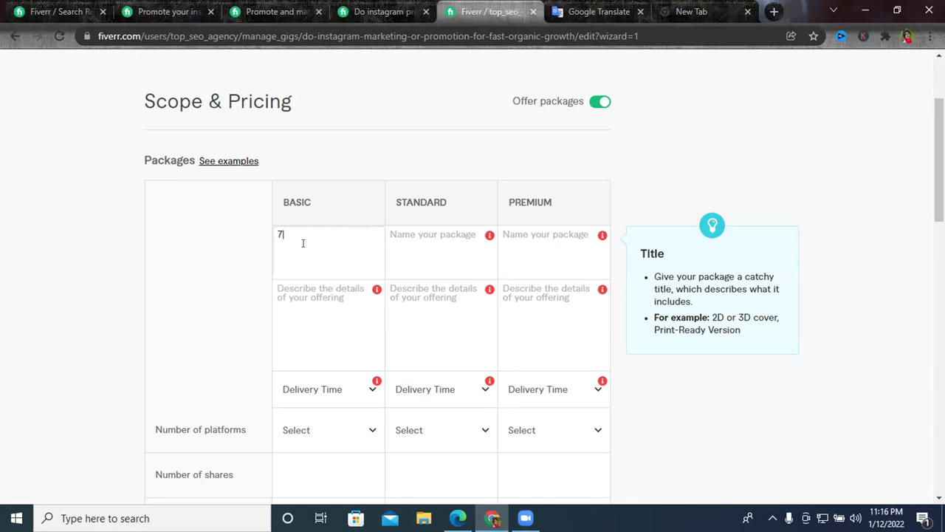
# Enter '7 DAYS INSTAGRAM' as the Basic package name, correcting the spelling of INSTAGRAM.
pyautogui.write('Da')
pyautogui.write('A')
pyautogui.write('YS')
pyautogui.click(194, 173)
pyautogui.click(293, 229)
pyautogui.click(343, 241)
pyautogui.write('iNSTAGRAM')
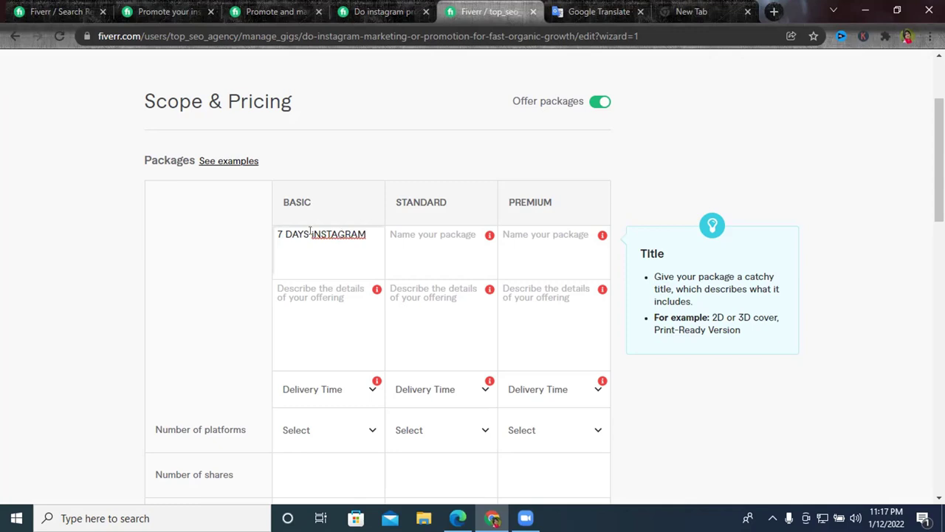
pyautogui.rightClick(320, 232)
pyautogui.click(369, 244)
pyautogui.doubleClick(320, 234)
pyautogui.click(370, 193)
pyautogui.write('INSTAGH')
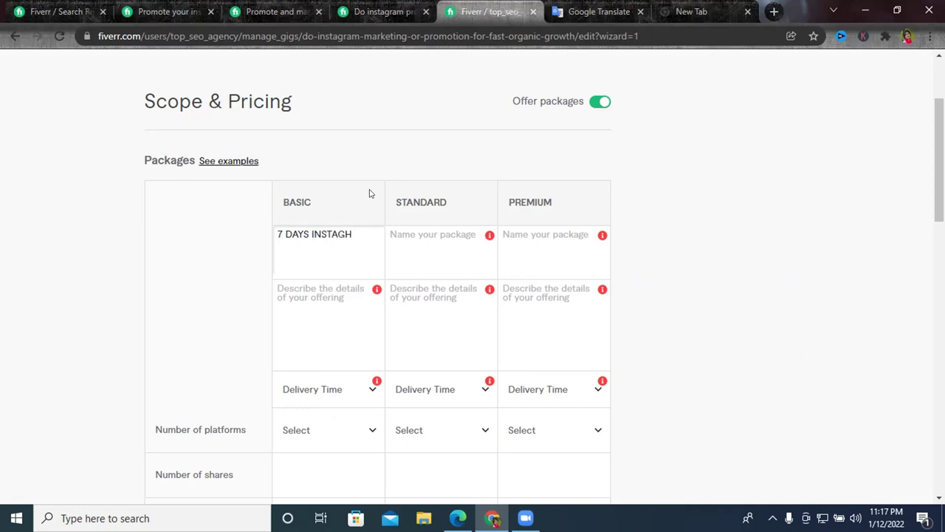
pyautogui.press('BackSpace')
pyautogui.write('RAM')
# Add GROWTH to the Basic package name, fixing its capitalisation.
pyautogui.write('gROWTH')
pyautogui.click(275, 243)
pyautogui.press('Delete')
pyautogui.write('G')
pyautogui.click(326, 240)
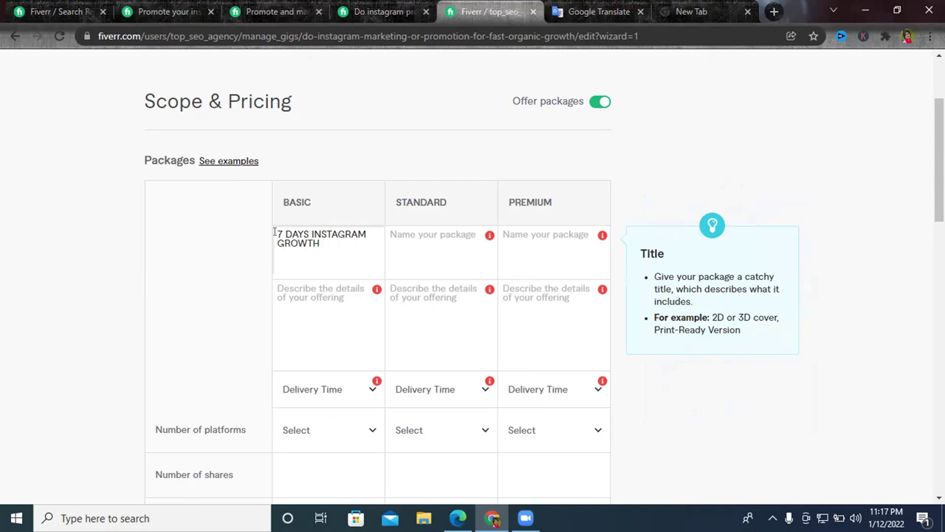
pyautogui.click(374, 229)
pyautogui.doubleClick(307, 240)
# Copy the full Basic package name into the Standard package name field.
pyautogui.hotkey('ctrl', 'a')
pyautogui.hotkey('ctrl', 'c')
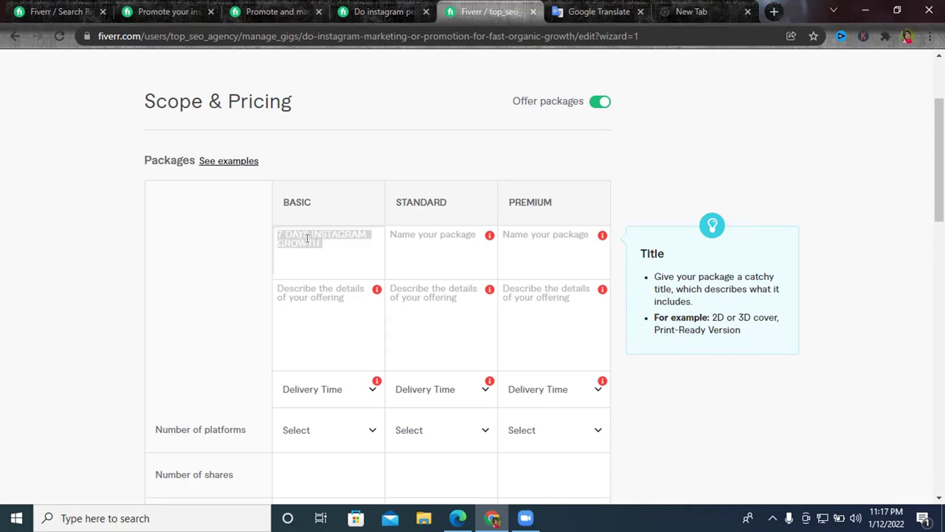
pyautogui.click(406, 239)
pyautogui.hotkey('ctrl', 'v')
# Paste '7 DAYS INSTAGRAM GROWTH' into the Premium package name field.
pyautogui.click(293, 201)
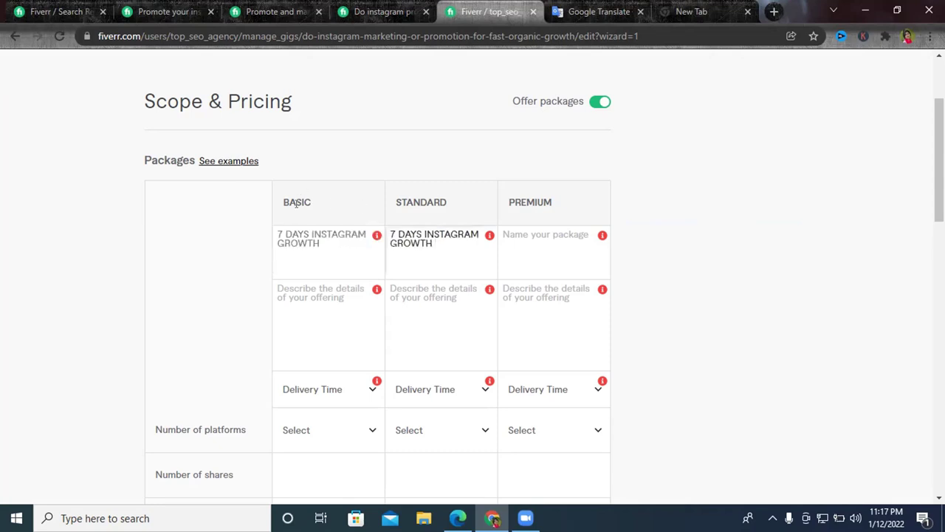
pyautogui.doubleClick(294, 201)
pyautogui.rightClick(295, 206)
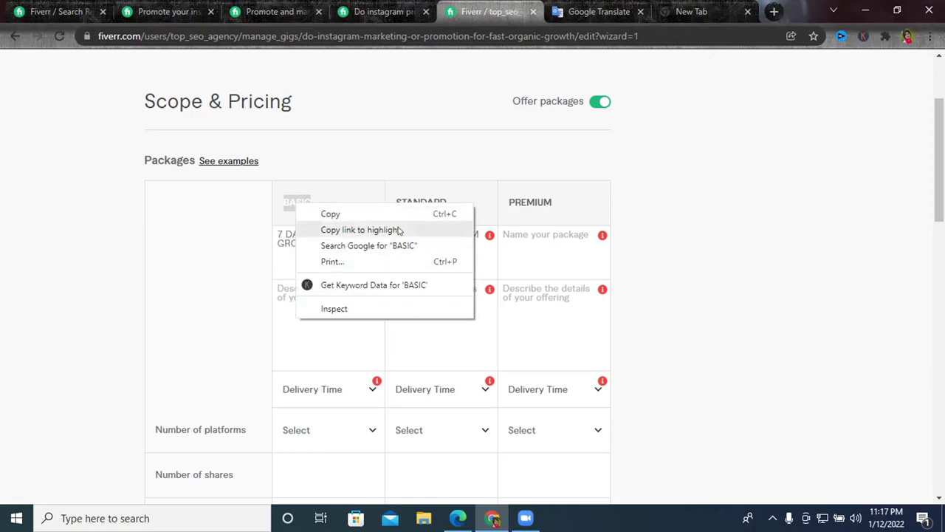
pyautogui.click(438, 243)
pyautogui.tripleClick(438, 244)
pyautogui.hotkey('ctrl', 'c')
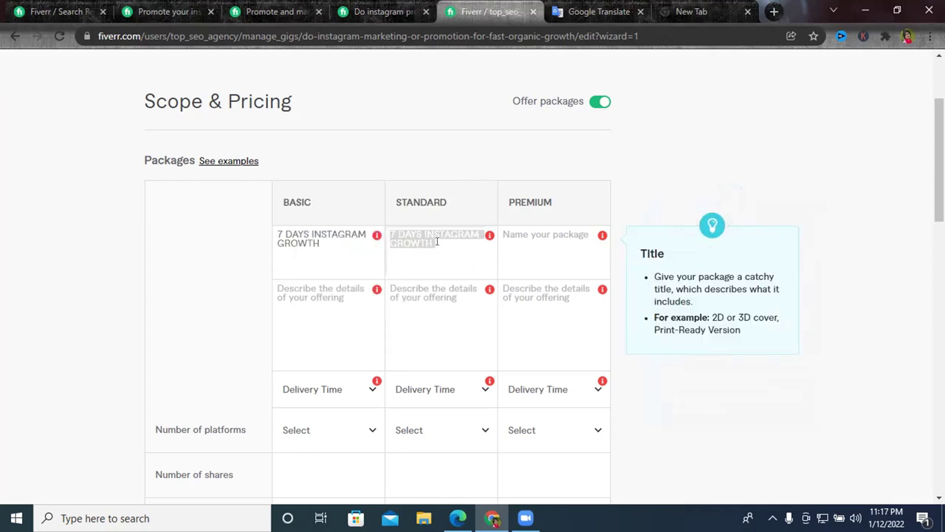
pyautogui.click(514, 234)
pyautogui.hotkey('ctrl', 'v')
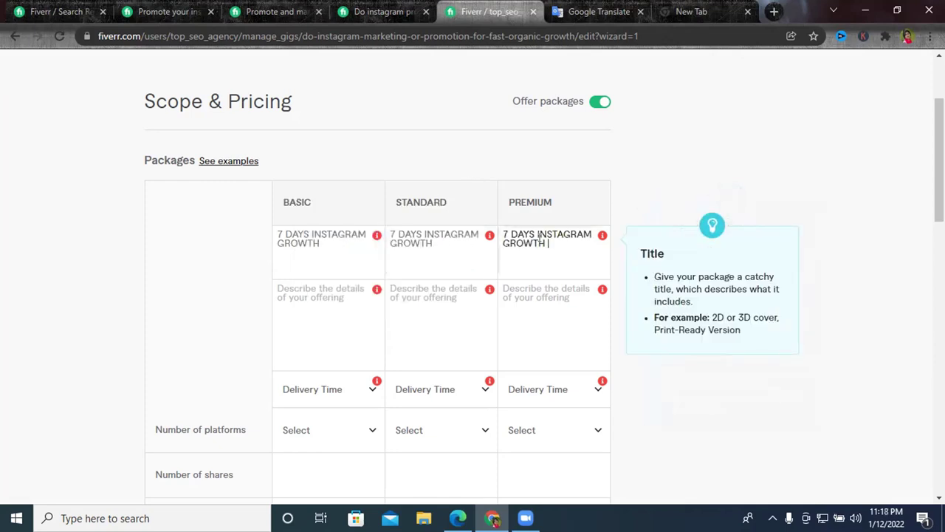
pyautogui.click(519, 220)
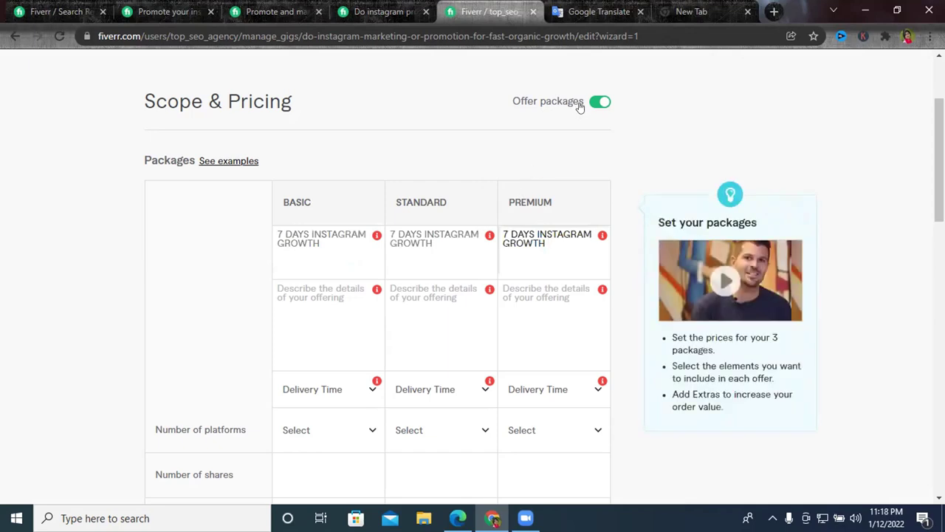
pyautogui.click(513, 242)
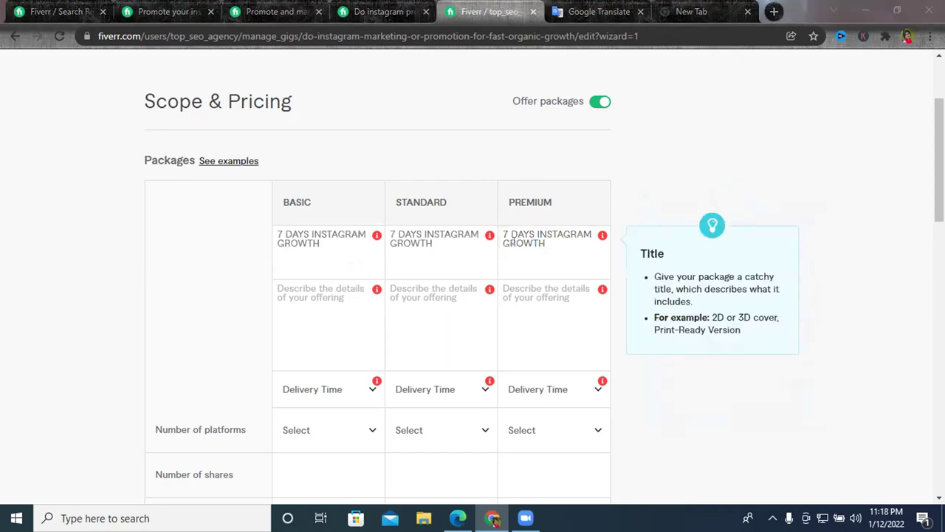
# Change the Standard name's day count to 21 and select the 7 in the Premium name.
pyautogui.click(390, 234)
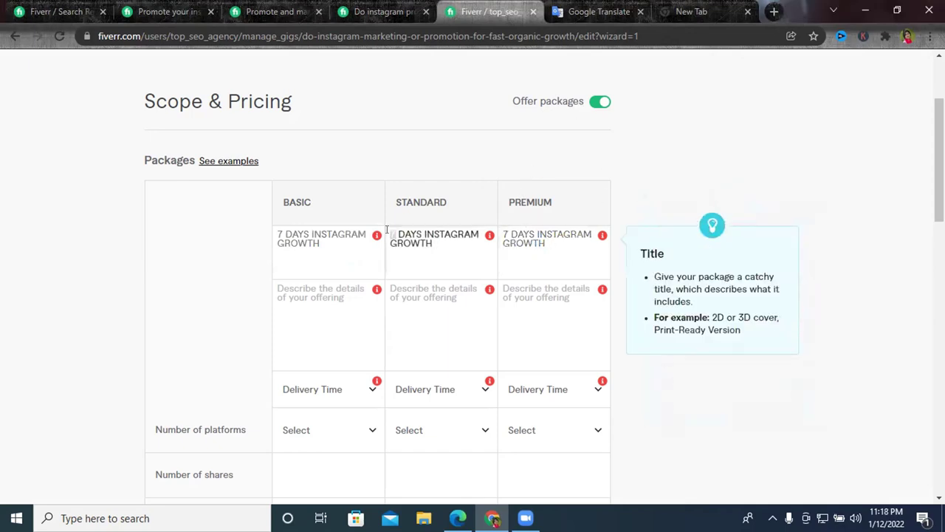
pyautogui.write('4')
pyautogui.write('21')
pyautogui.click(504, 233)
pyautogui.doubleClick(505, 233)
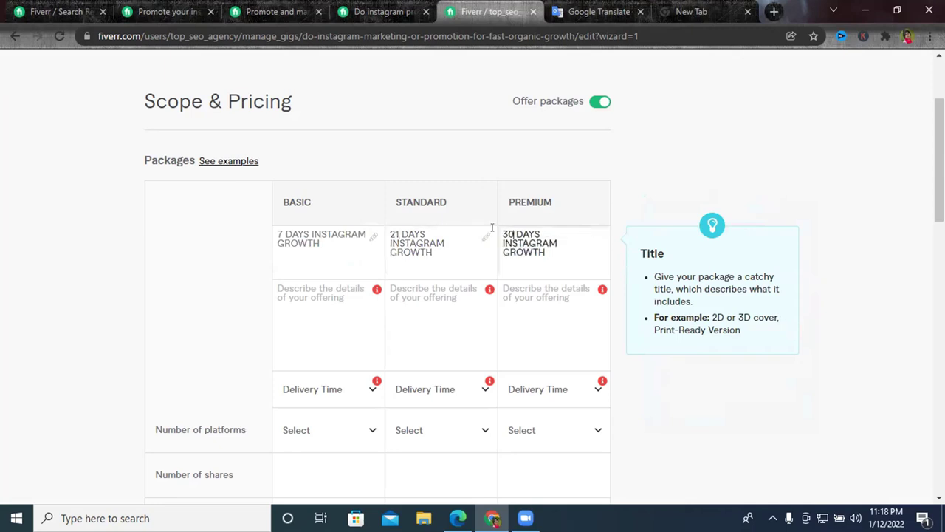
# Look at a competitor's Instagram gig packages for reference.
pyautogui.scroll(-1, 443, 251)
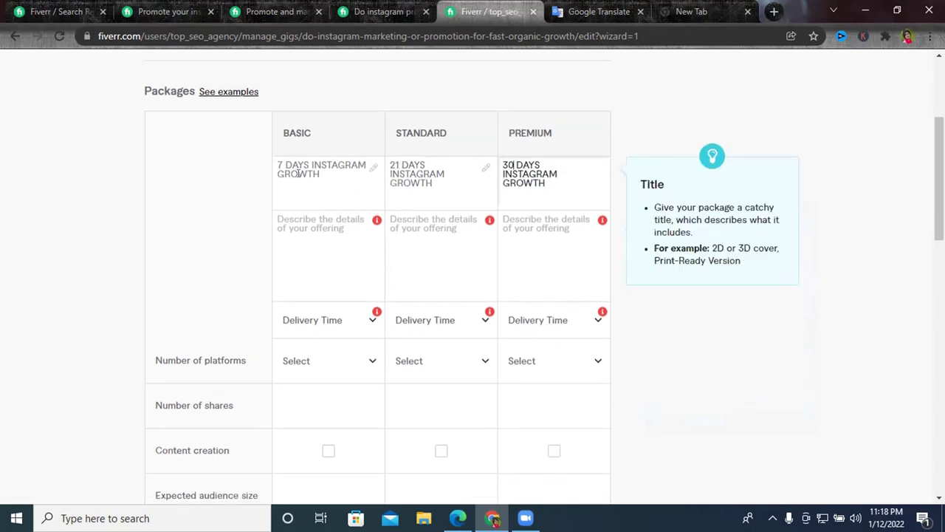
pyautogui.click(293, 225)
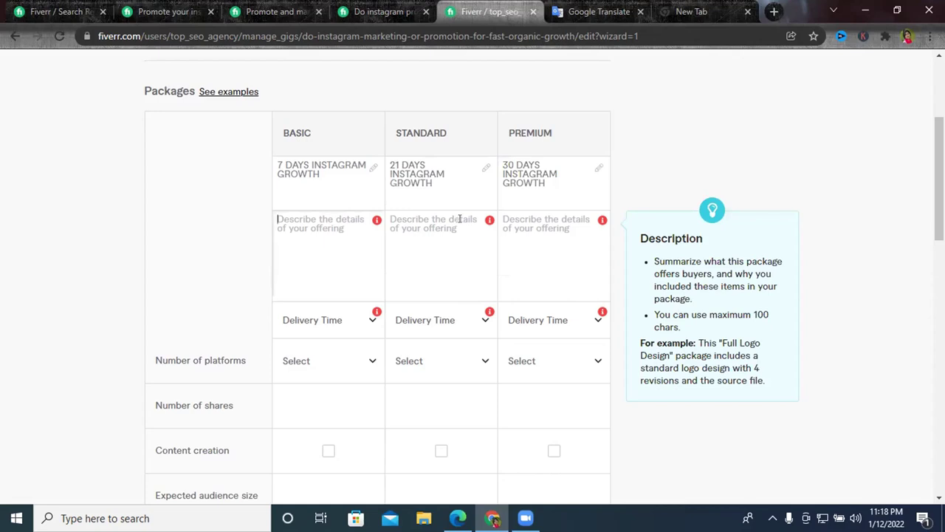
pyautogui.click(305, 6)
pyautogui.click(405, 6)
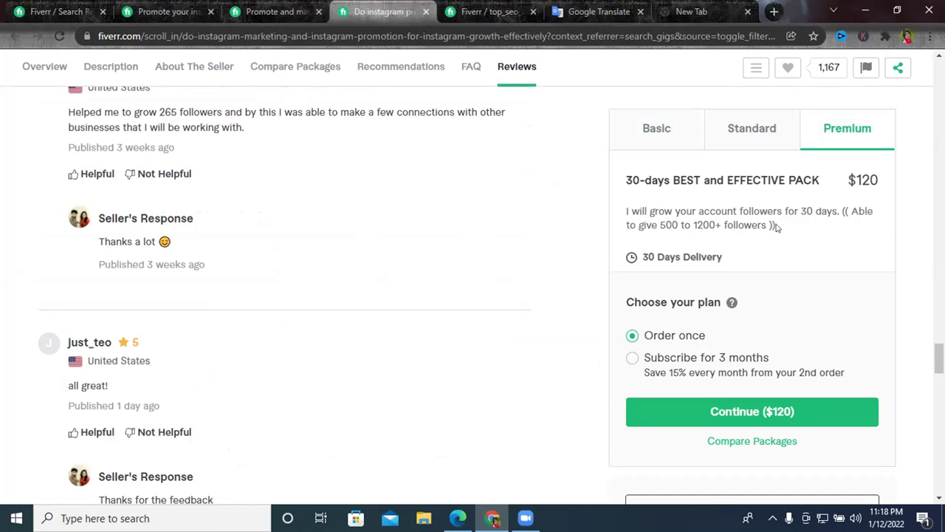
pyautogui.click(488, 11)
# Write 'Grow Organic Follower & Engagement for' in the Basic description and select it.
pyautogui.click(308, 231)
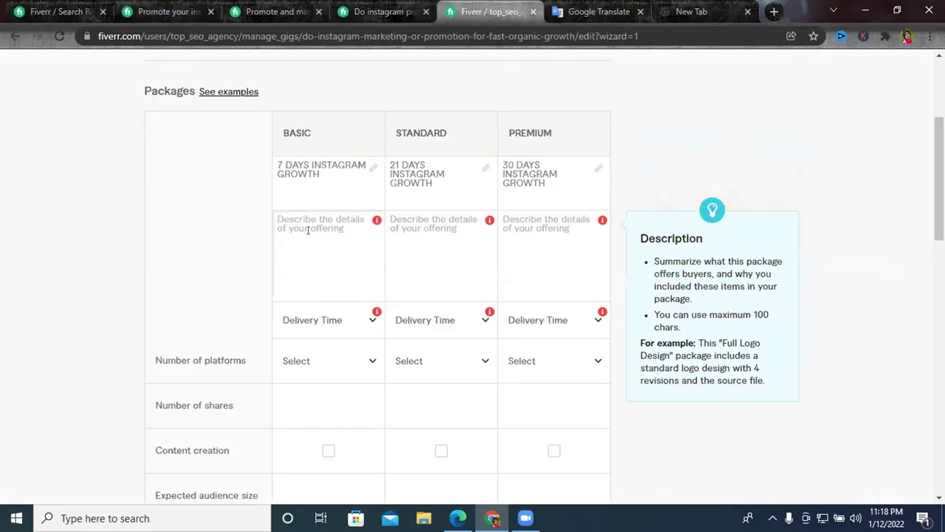
pyautogui.write('G')
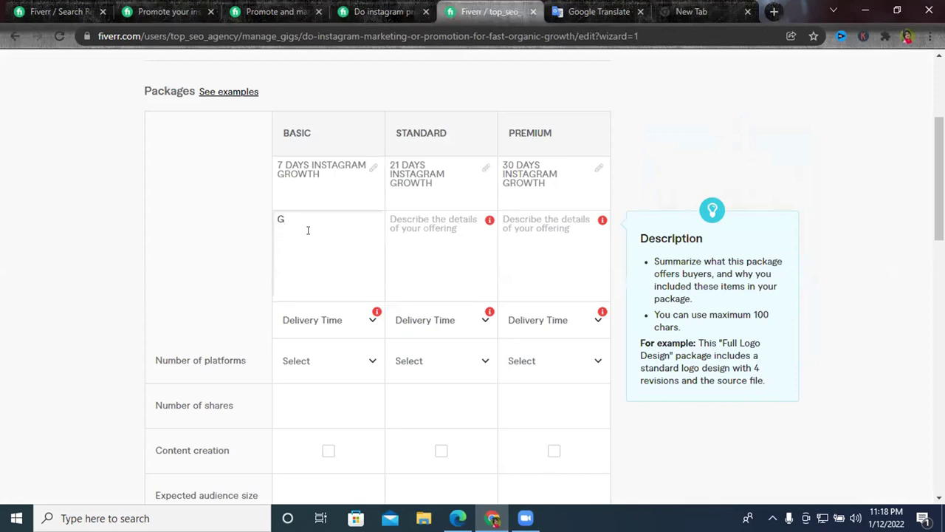
pyautogui.write('row Organic Follower')
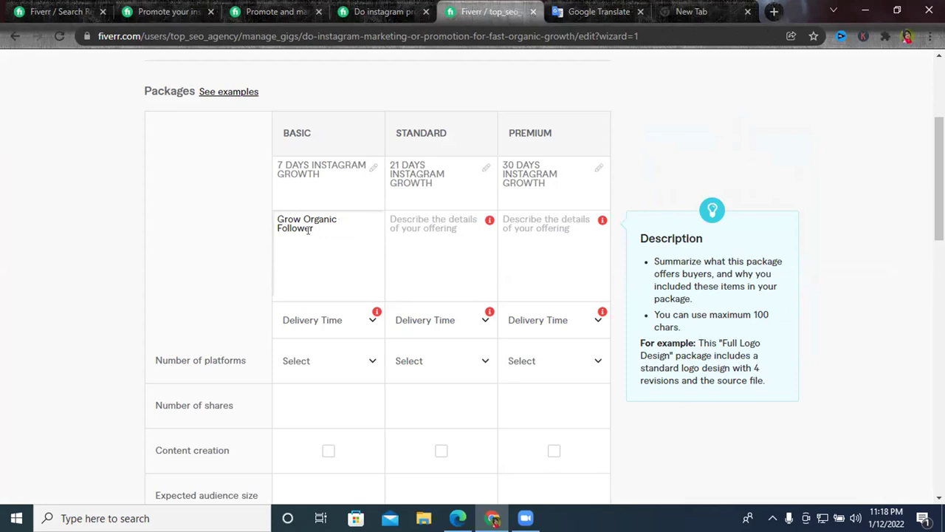
pyautogui.write(' 7')
pyautogui.press('BackSpace')
pyautogui.write('7')
pyautogui.press('BackSpace')
pyautogui.press('BackSpace')
pyautogui.write('& Engagement for &')
pyautogui.press('BackSpace')
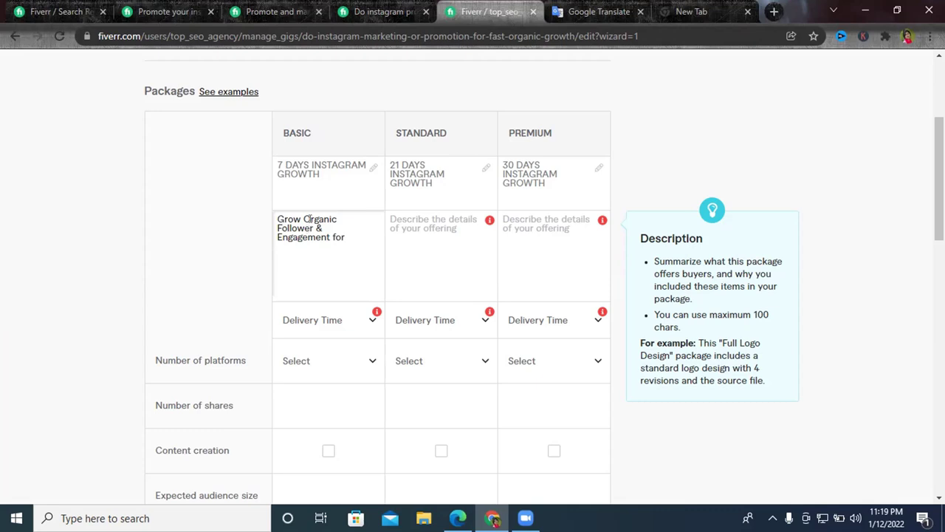
pyautogui.tripleClick(307, 219)
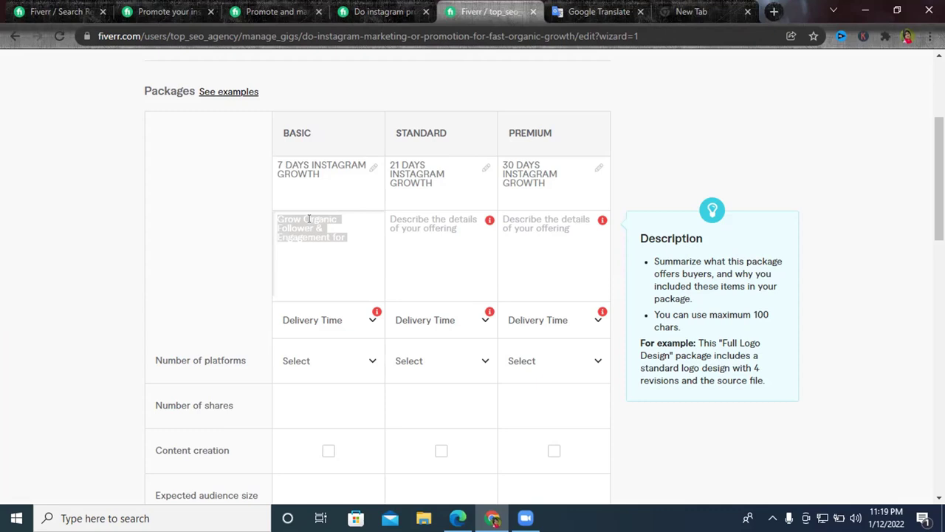
pyautogui.click(59, 11)
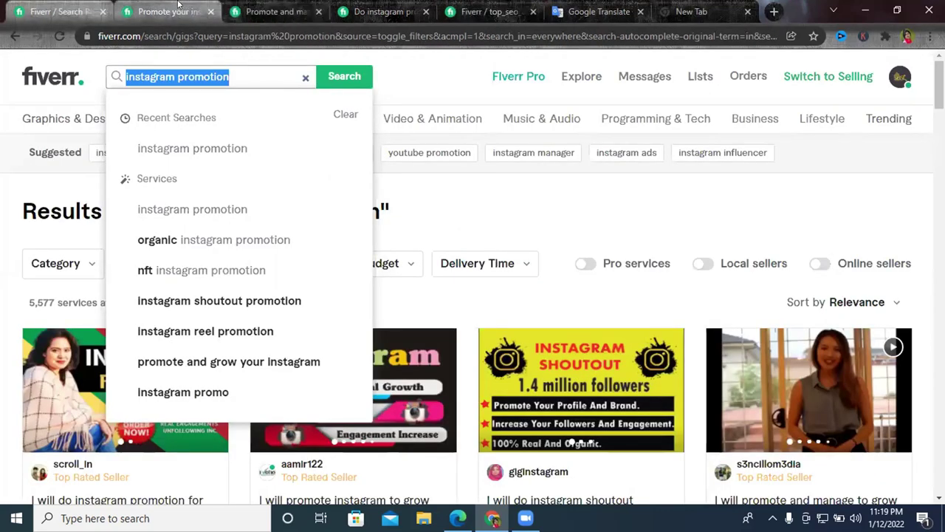
# Copy 'I will do instagram Marketing or Promotion for fast growth' from Google Translate.
pyautogui.click(178, 7)
pyautogui.click(598, 11)
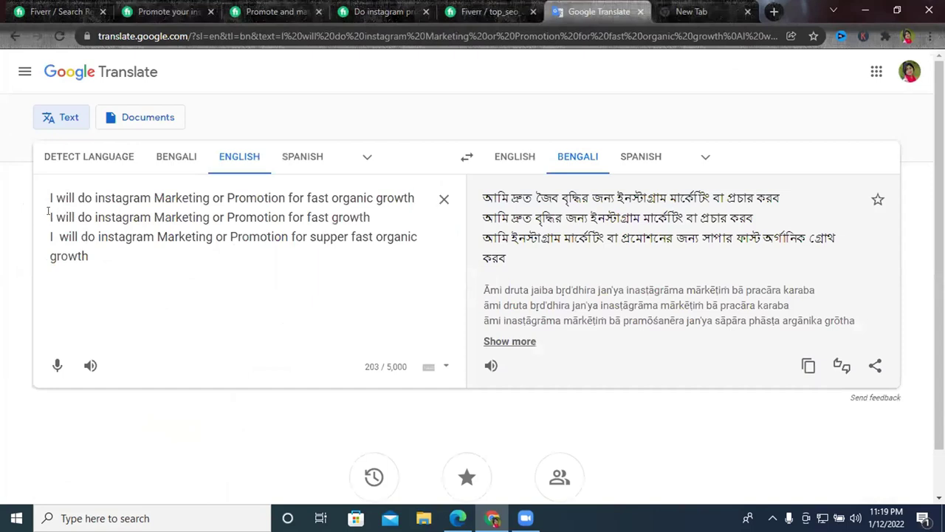
pyautogui.moveTo(49, 212); pyautogui.dragTo(370, 211)
pyautogui.rightClick(370, 210)
pyautogui.click(433, 264)
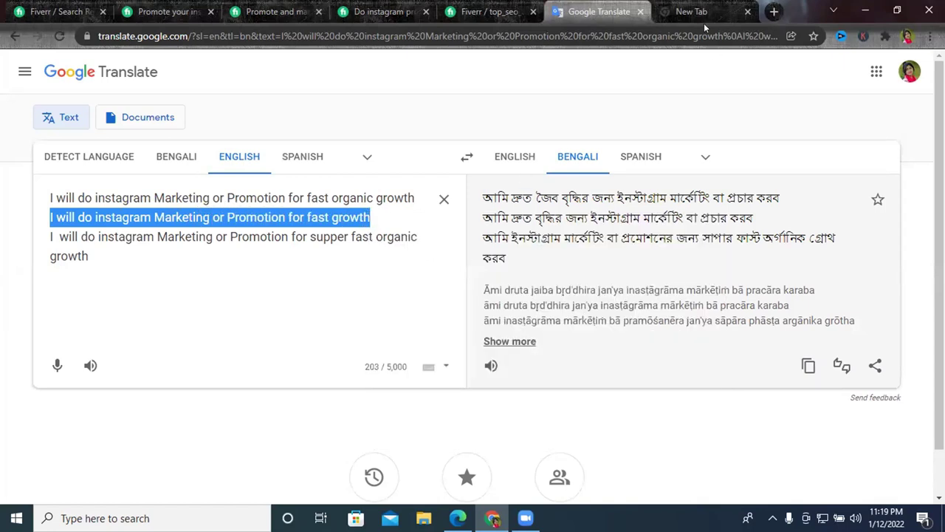
pyautogui.click(59, 11)
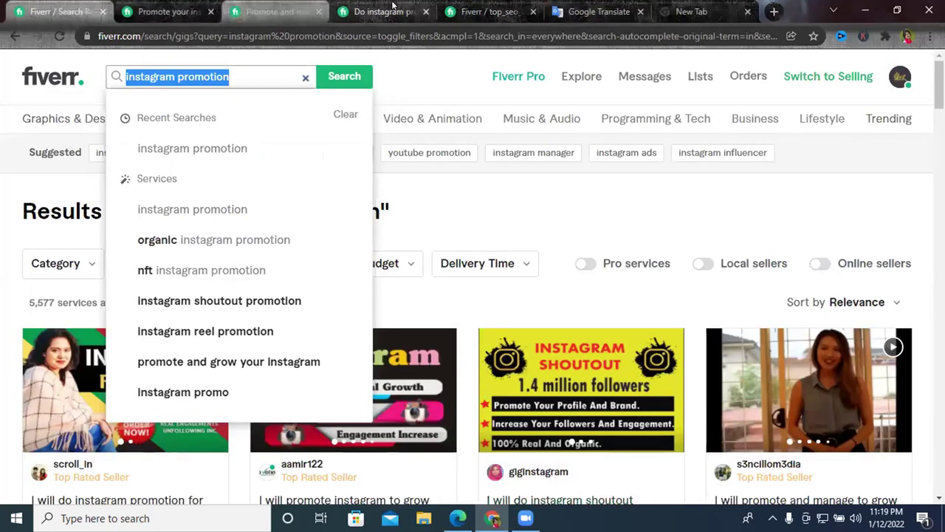
pyautogui.click(392, 9)
pyautogui.click(487, 11)
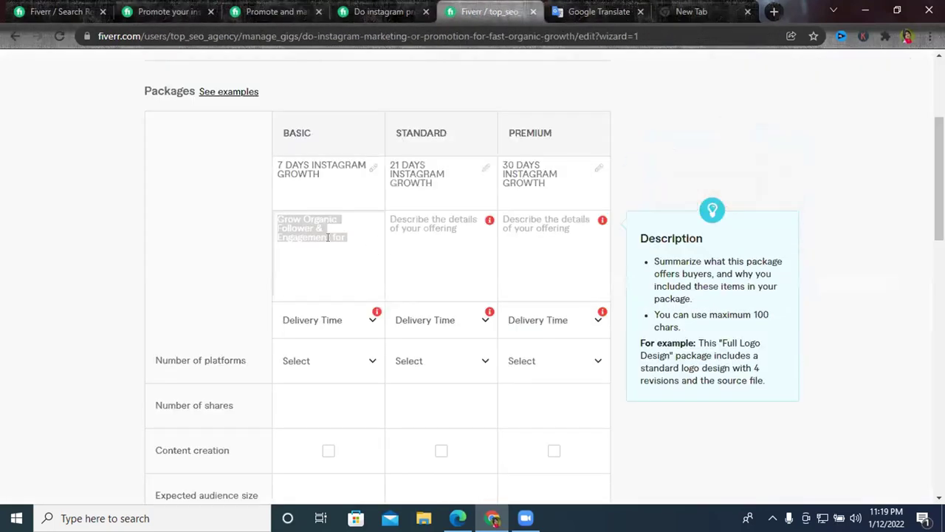
# Paste the copied sentence as the Basic description, capitalise Instagram, and insert 'supper' before 'fast'.
pyautogui.hotkey('ctrl', 'v')
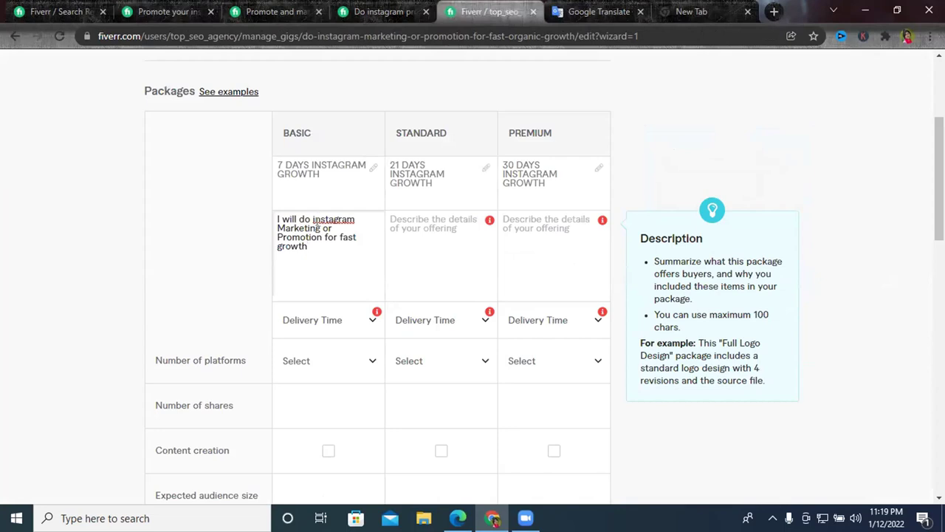
pyautogui.rightClick(327, 220)
pyautogui.click(344, 229)
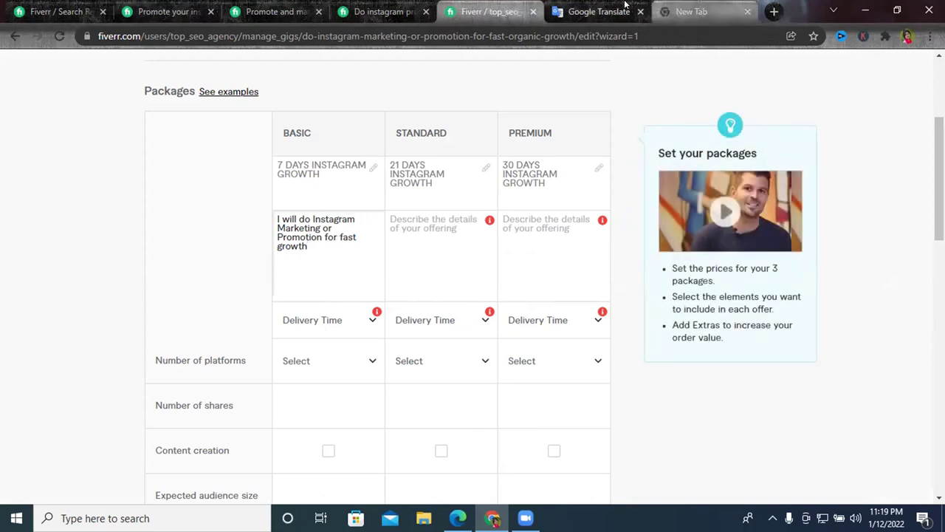
pyautogui.click(595, 11)
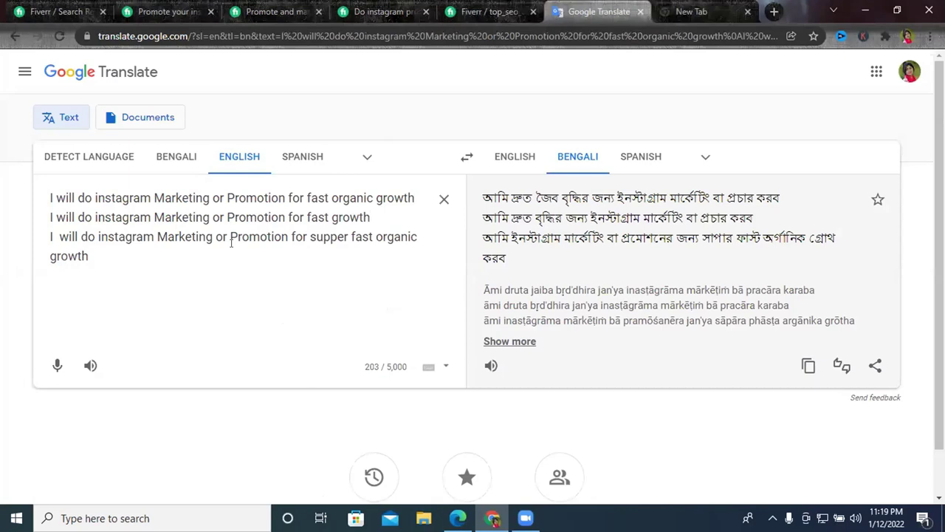
pyautogui.doubleClick(325, 237)
pyautogui.rightClick(320, 243)
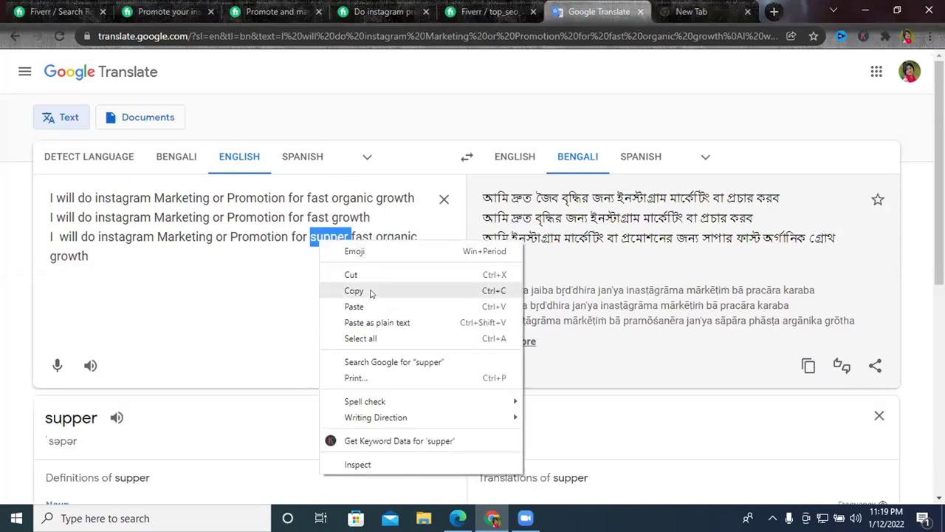
pyautogui.click(355, 290)
pyautogui.click(483, 11)
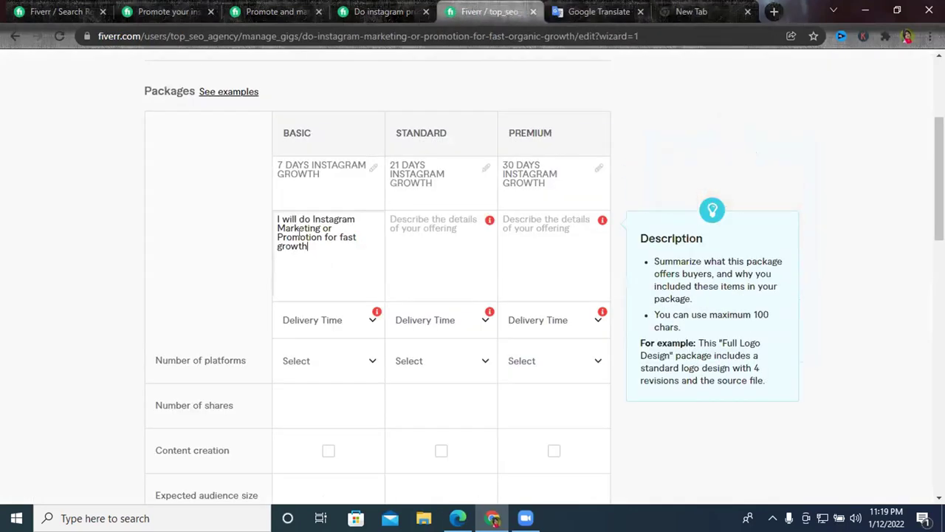
pyautogui.click(339, 237)
pyautogui.hotkey('ctrl', 'v')
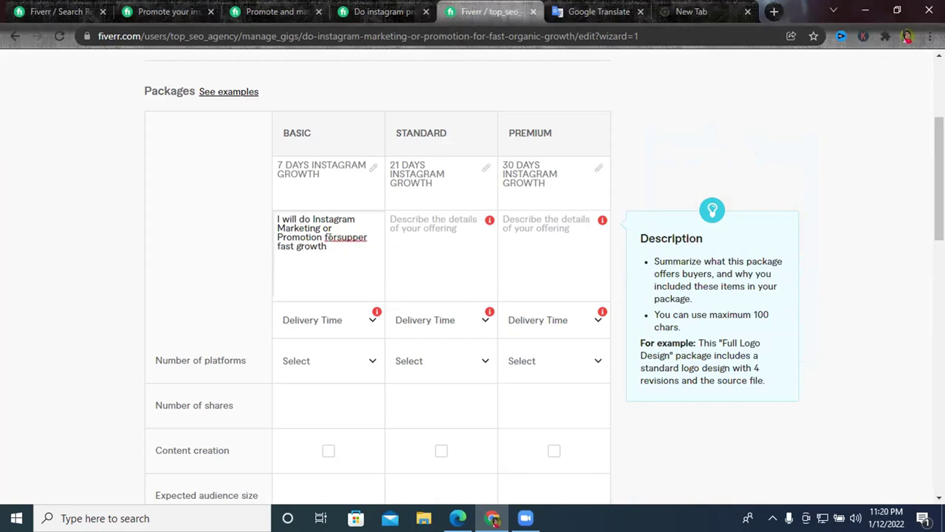
pyautogui.click(336, 233)
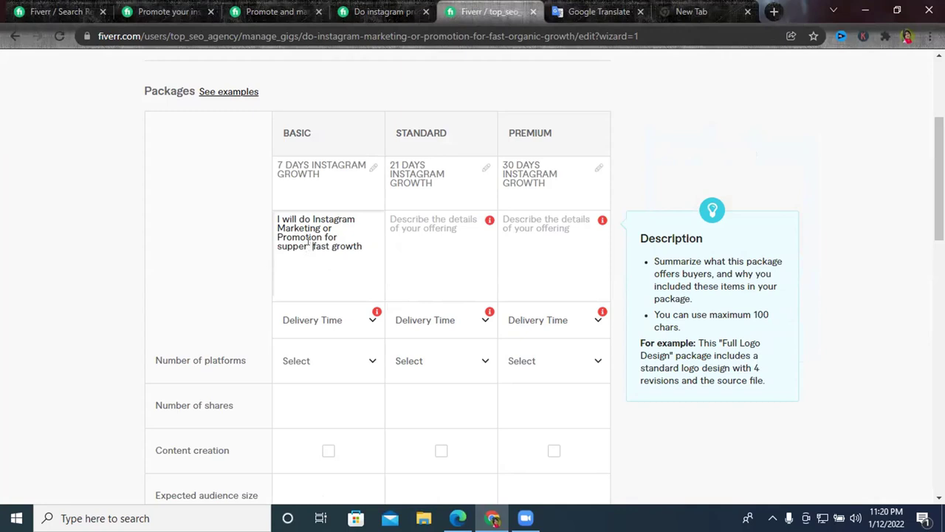
pyautogui.press('BackSpace')
# Append '(Up To 200-300 follower)' to the Basic description, correcting the spelling of follower.
pyautogui.click(361, 243)
pyautogui.write('(Up To ')
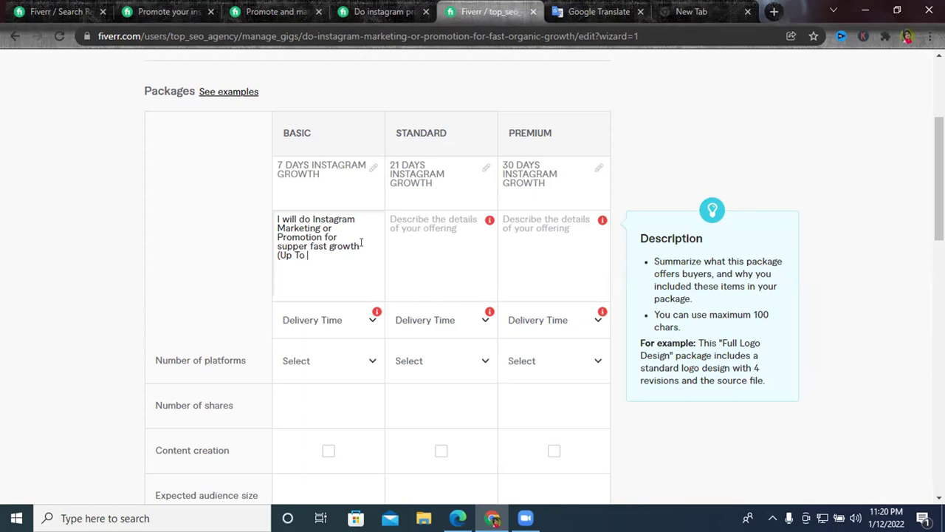
pyautogui.write('200 -300 folower')
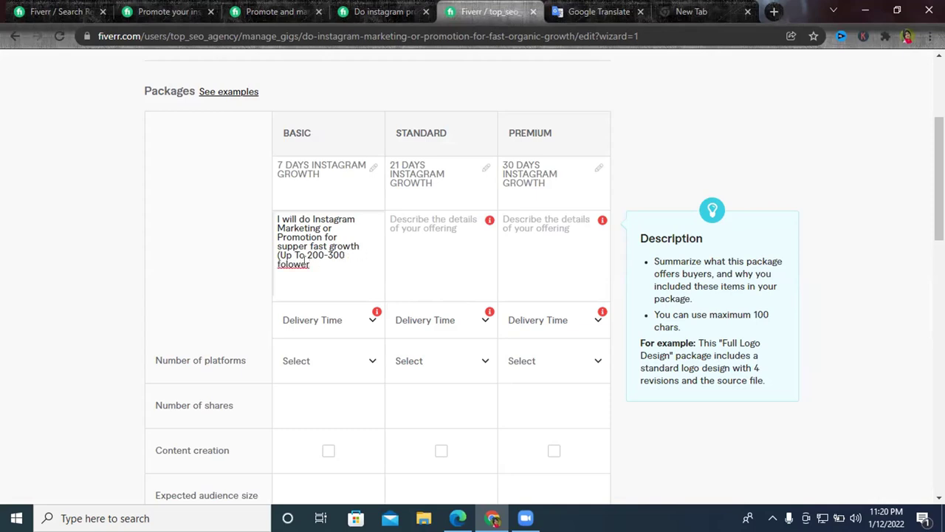
pyautogui.write(')')
pyautogui.rightClick(295, 257)
pyautogui.click(295, 255)
pyautogui.rightClick(293, 264)
pyautogui.click(327, 275)
# Select the whole Basic package description text.
pyautogui.press('super+period')
pyautogui.click(291, 256)
pyautogui.tripleClick(289, 255)
pyautogui.tripleClick(287, 248)
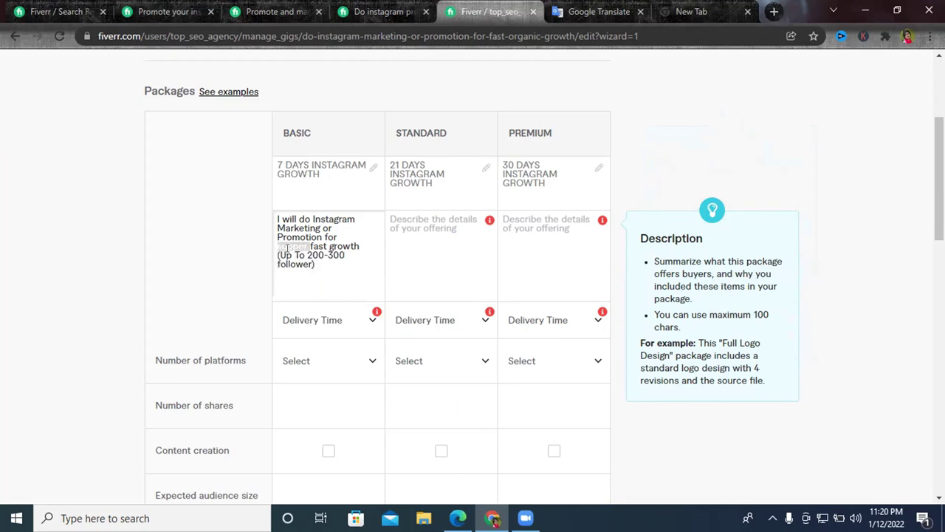
pyautogui.click(288, 248)
pyautogui.moveTo(319, 264); pyautogui.dragTo(258, 218)
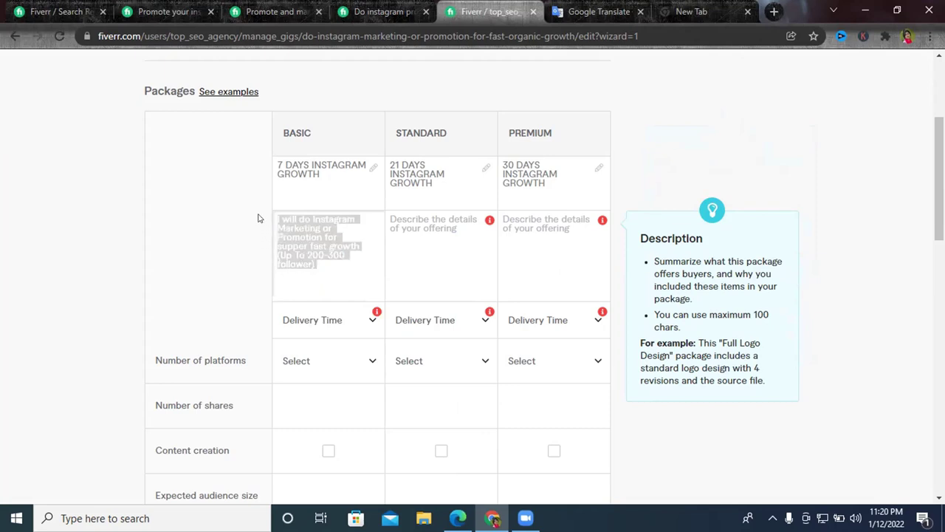
# Replace Google Translate's source text with the new Basic description to get its Bengali version.
pyautogui.click(599, 11)
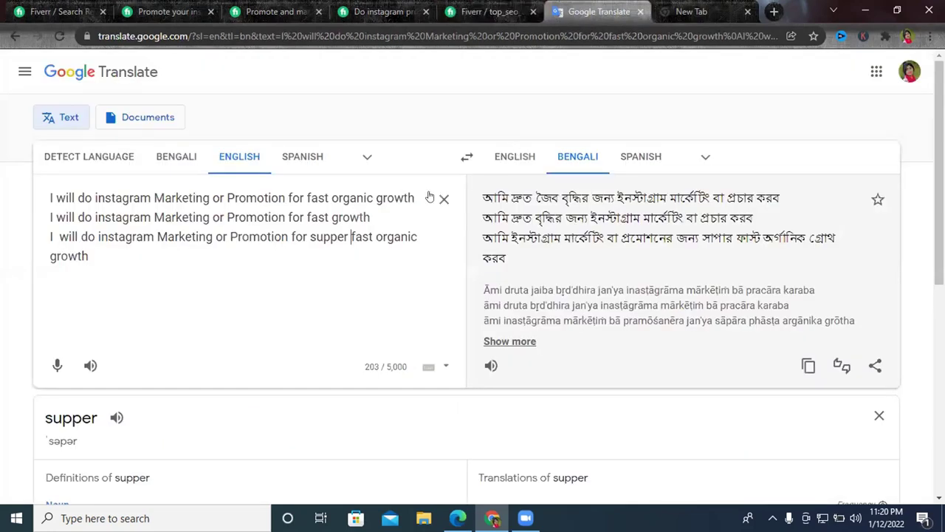
pyautogui.click(441, 200)
pyautogui.hotkey('ctrl', 'v')
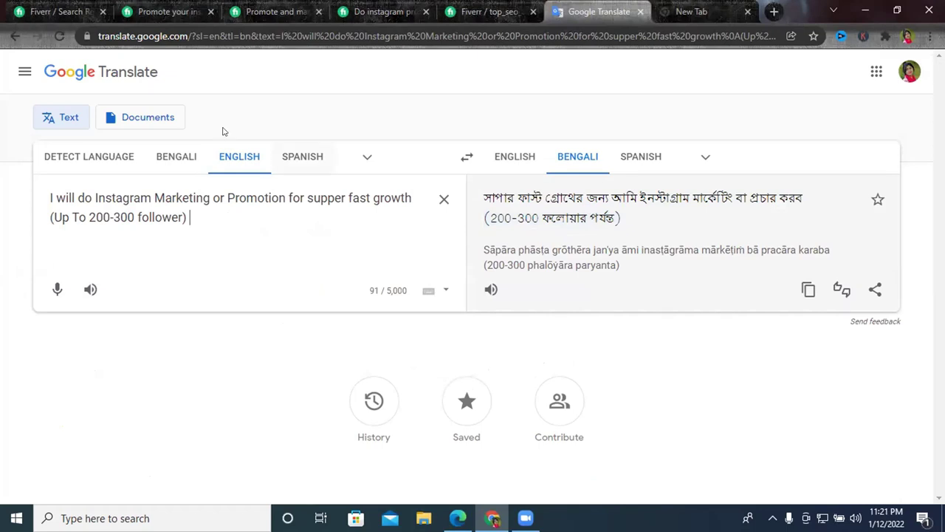
# Restore the Basic description and clear a stray follower line pasted into Standard.
pyautogui.click(483, 5)
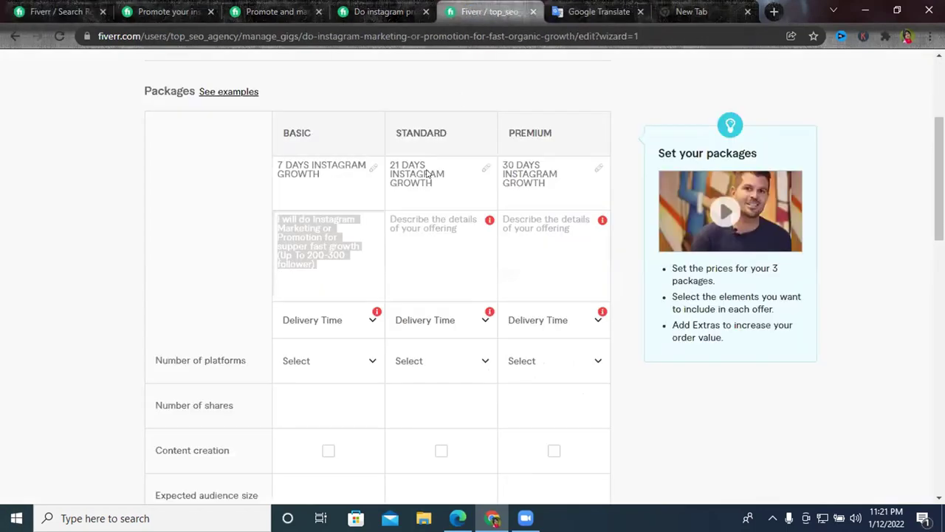
pyautogui.hotkey('ctrl', 'v')
pyautogui.tripleClick(331, 251)
pyautogui.hotkey('ctrl', 'c')
pyautogui.click(450, 252)
pyautogui.hotkey('ctrl', 'v')
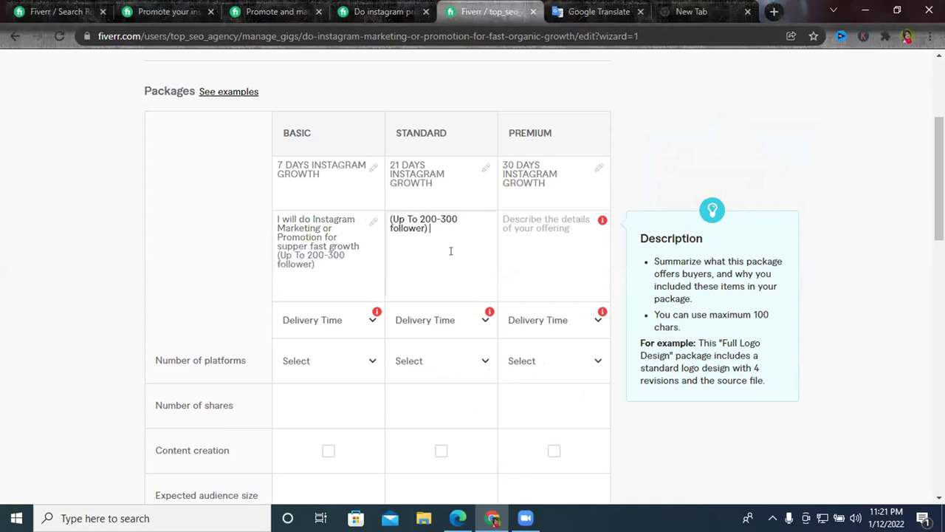
pyautogui.tripleClick(427, 230)
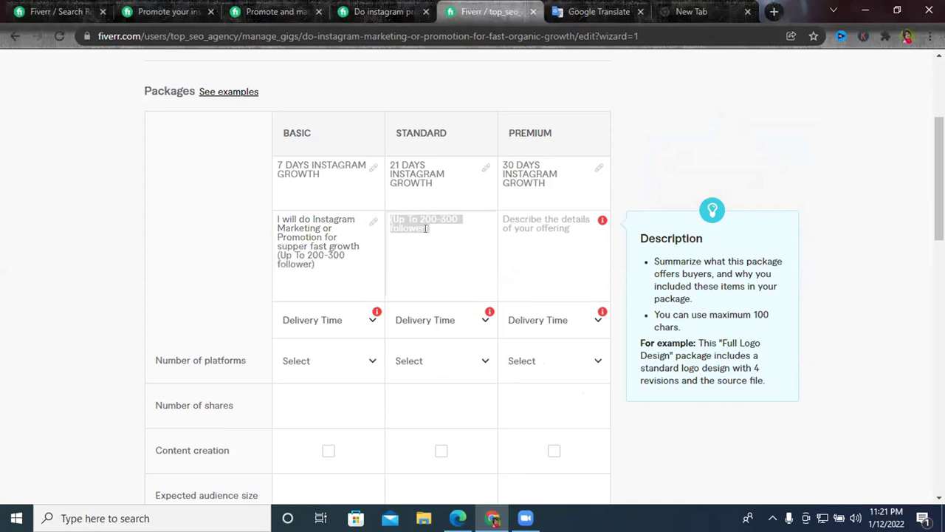
pyautogui.press('BackSpace')
# Paste the full description into Standard and change its range to 400-700 followers.
pyautogui.tripleClick(307, 238)
pyautogui.click(316, 264)
pyautogui.moveTo(317, 264); pyautogui.dragTo(273, 219)
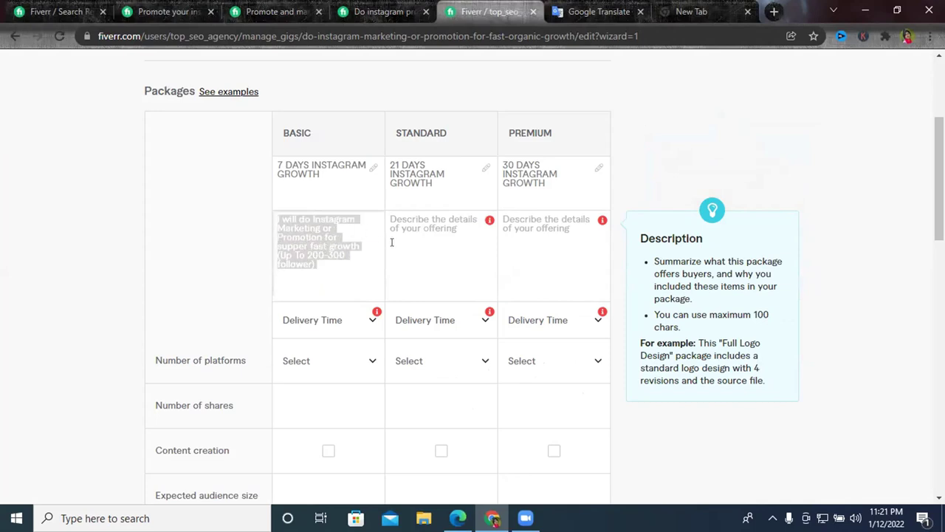
pyautogui.click(426, 244)
pyautogui.hotkey('ctrl', 'v')
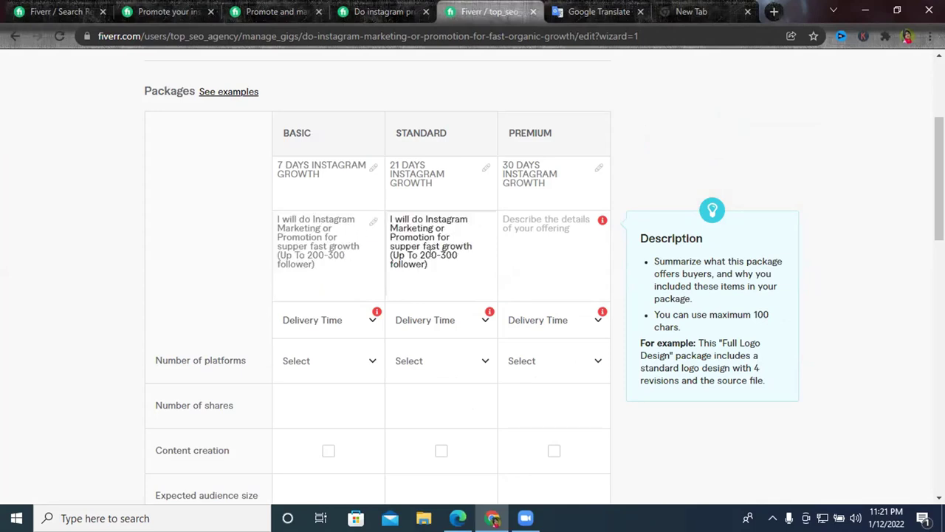
pyautogui.write('4')
pyautogui.click(443, 254)
pyautogui.press('BackSpace')
pyautogui.write('6')
pyautogui.press('BackSpace')
pyautogui.write('7')
# Paste the description into Premium and change its range to 800-1200 followers.
pyautogui.click(558, 243)
pyautogui.hotkey('ctrl', 'v')
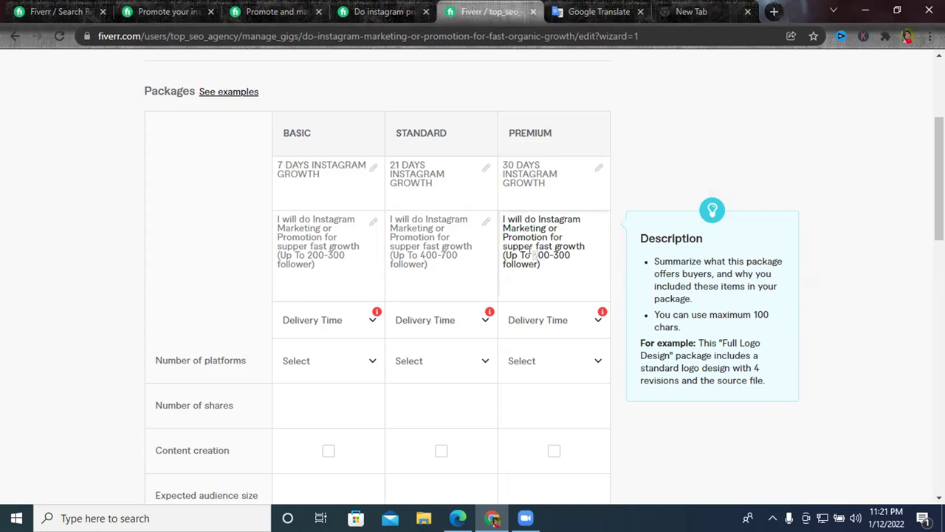
pyautogui.write('00')
pyautogui.press('BackSpace')
pyautogui.press('BackSpace')
pyautogui.press('BackSpace')
pyautogui.write('800-12')
# Choose 7, 21 and 30 days Delivery in the Basic, Standard and Premium dropdowns.
pyautogui.scroll(-2, 506, 228)
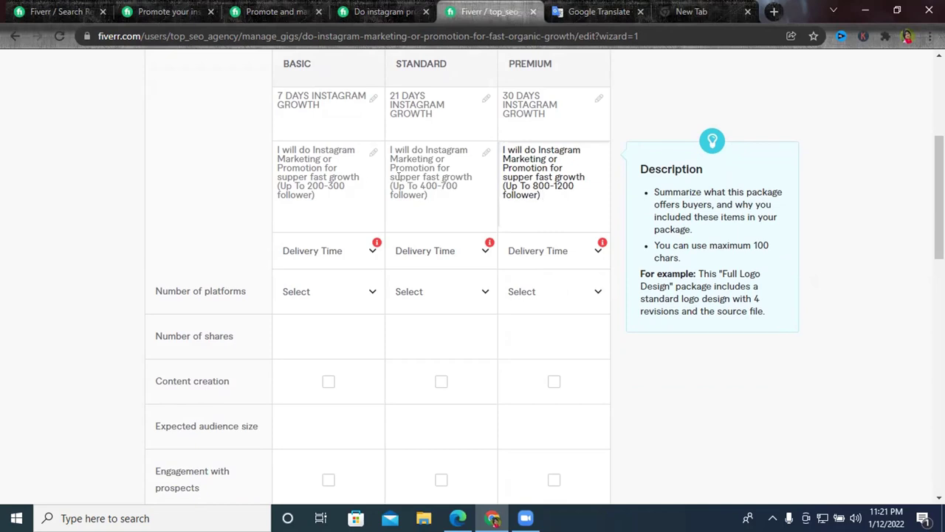
pyautogui.scroll(2, 399, 177)
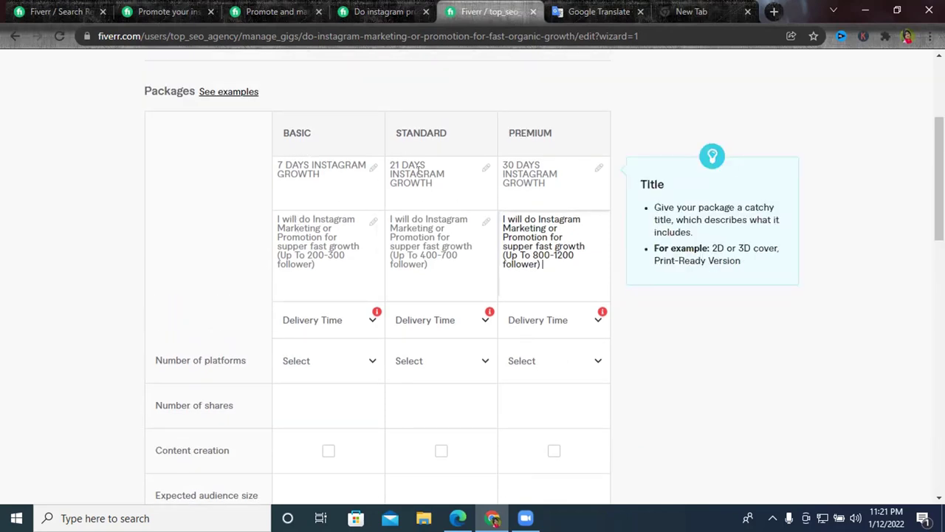
pyautogui.scroll(-2, 559, 258)
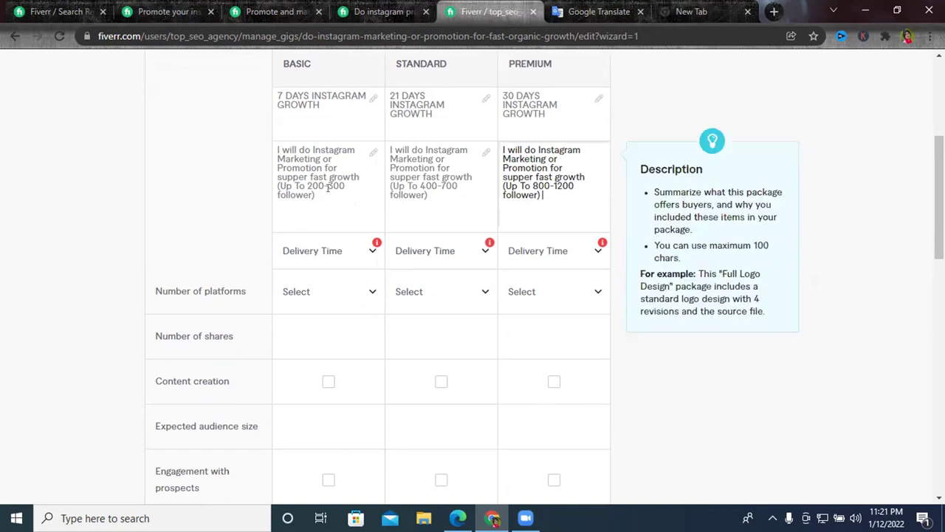
pyautogui.click(327, 259)
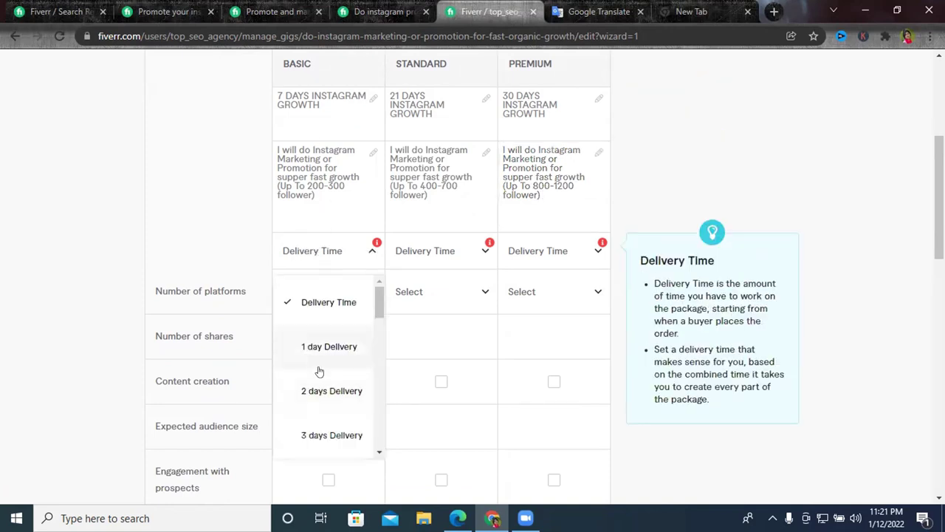
pyautogui.scroll(-3, 318, 369)
pyautogui.click(318, 406)
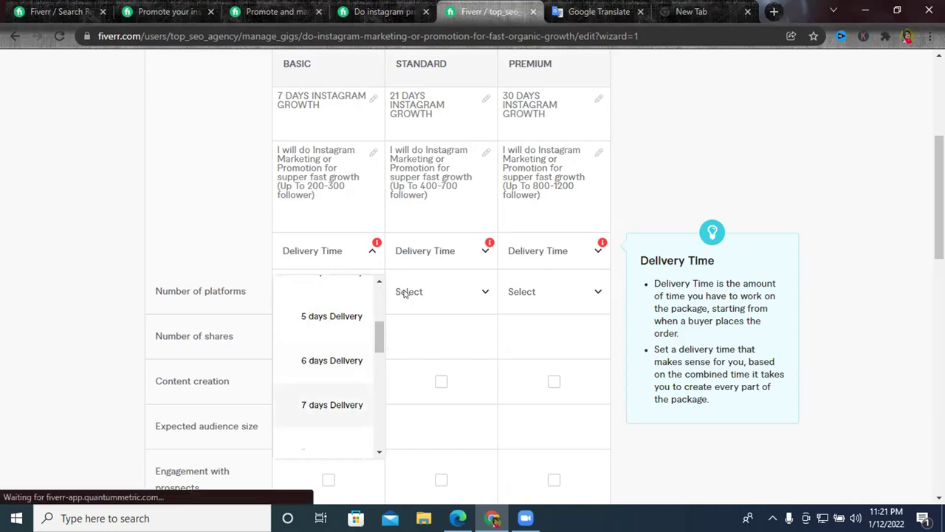
pyautogui.click(430, 251)
pyautogui.scroll(-2, 440, 376)
pyautogui.scroll(-5, 437, 377)
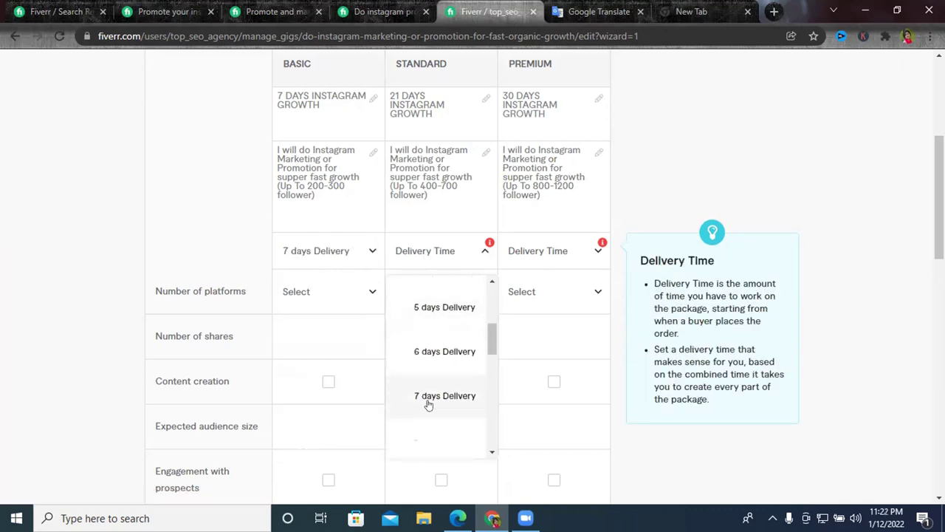
pyautogui.click(429, 346)
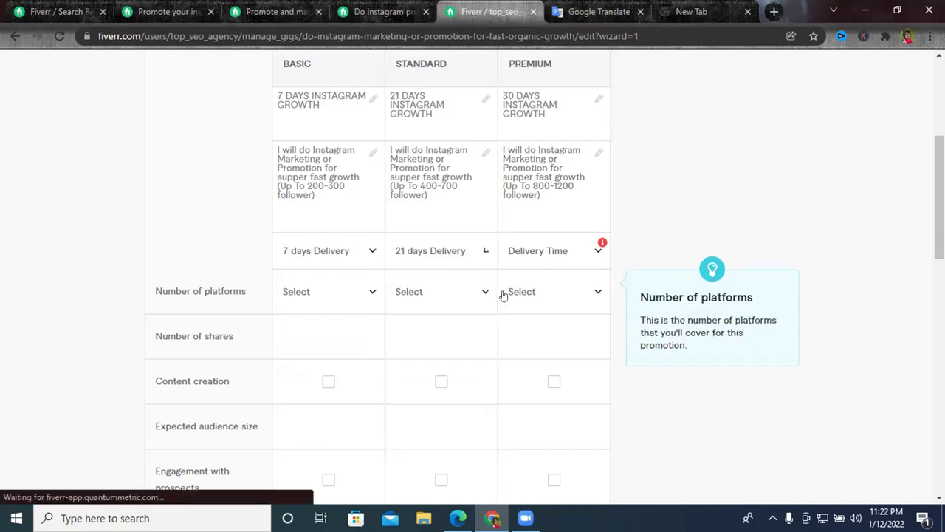
pyautogui.click(538, 251)
pyautogui.scroll(-3, 559, 369)
pyautogui.scroll(-5, 559, 373)
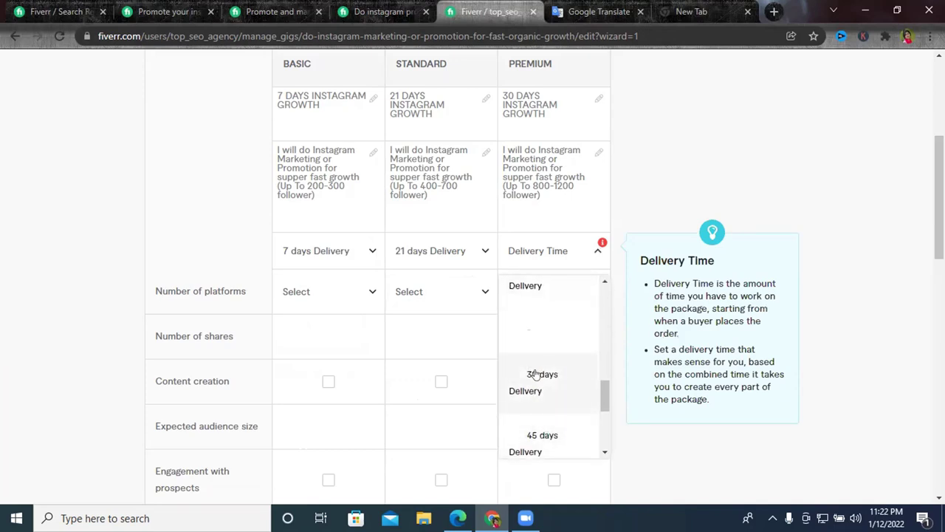
pyautogui.click(531, 374)
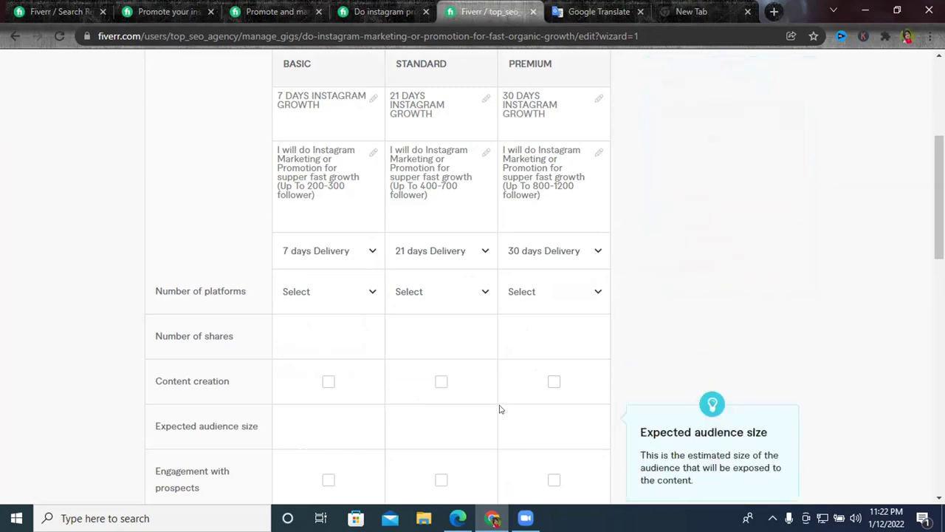
pyautogui.scroll(-3, 433, 292)
# Tick Engagement with prospects for all packages and Content creation for Standard and Premium.
pyautogui.click(328, 273)
pyautogui.click(437, 276)
pyautogui.click(554, 273)
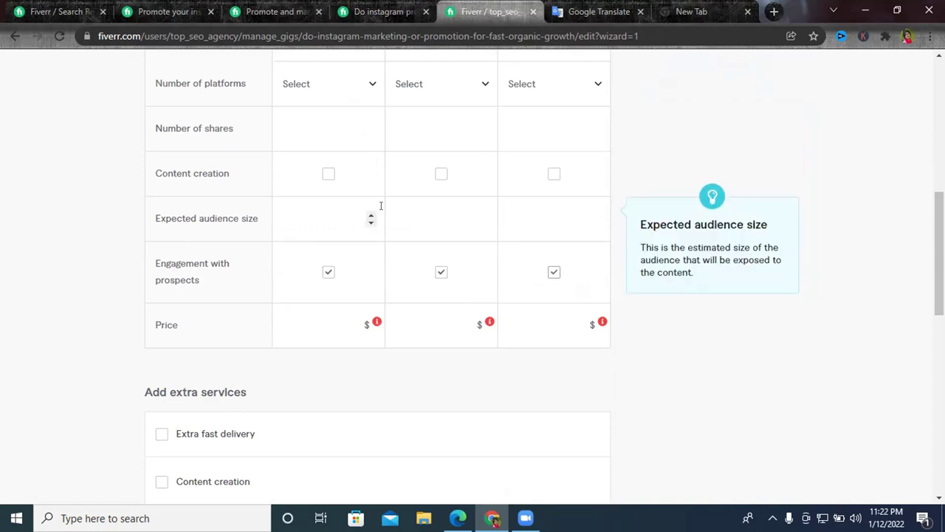
pyautogui.click(475, 178)
pyautogui.click(548, 184)
# Set Number of platforms to 1, 2 and 3, then view the competitor's gig description.
pyautogui.scroll(2, 549, 188)
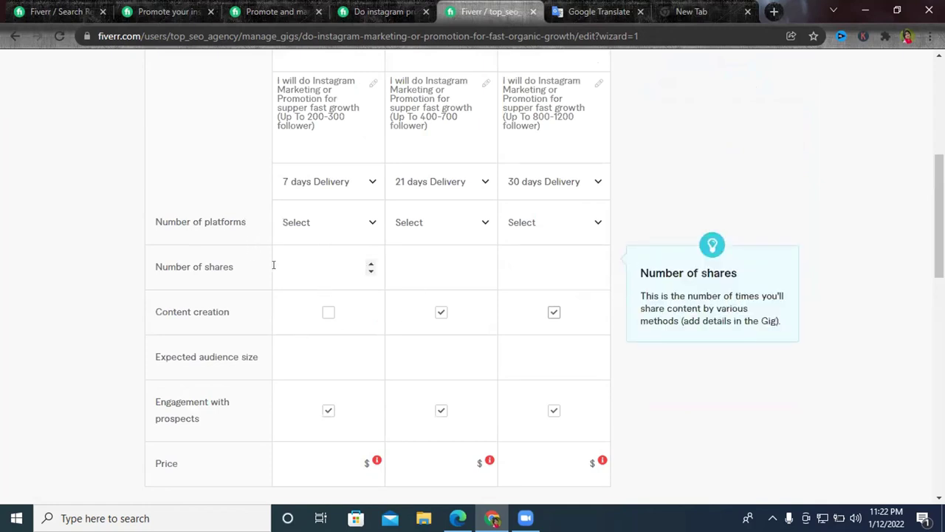
pyautogui.click(351, 225)
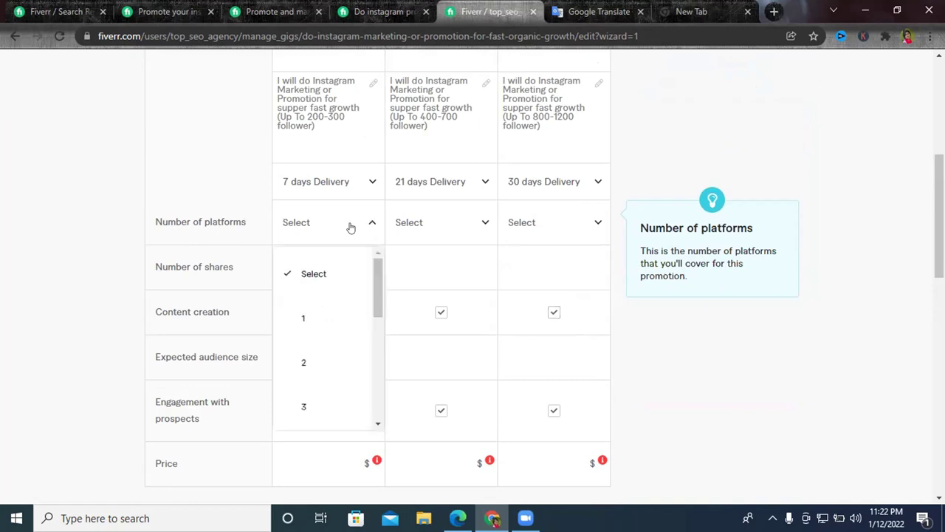
pyautogui.click(314, 318)
pyautogui.click(428, 225)
pyautogui.click(430, 375)
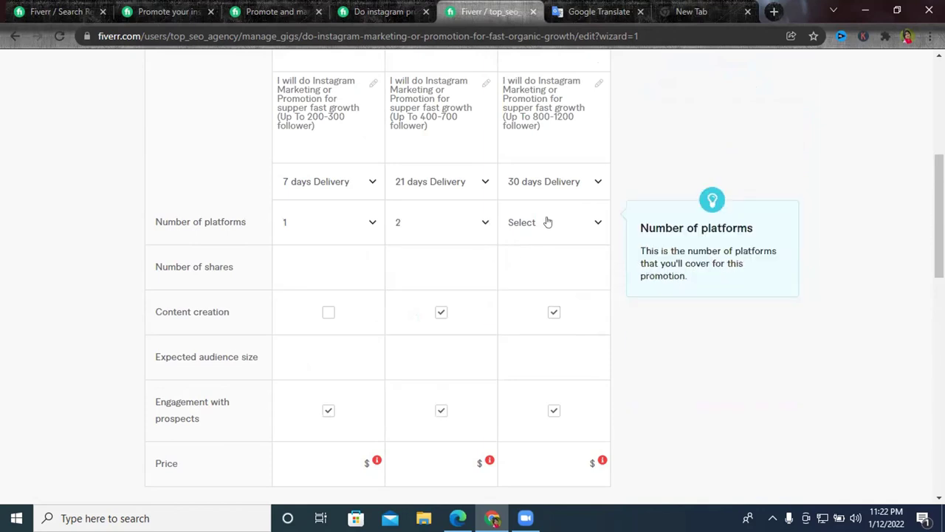
pyautogui.click(547, 222)
pyautogui.scroll(-1, 536, 336)
pyautogui.click(539, 334)
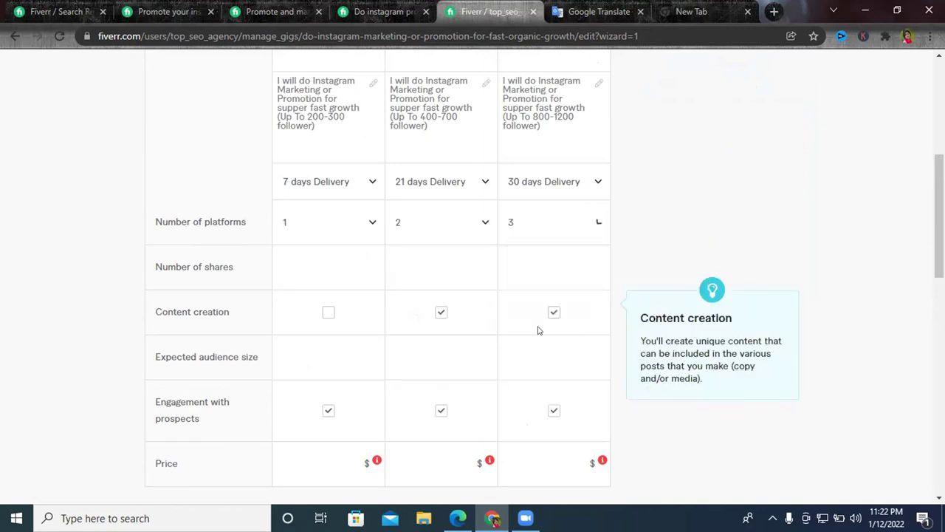
pyautogui.scroll(-2, 473, 268)
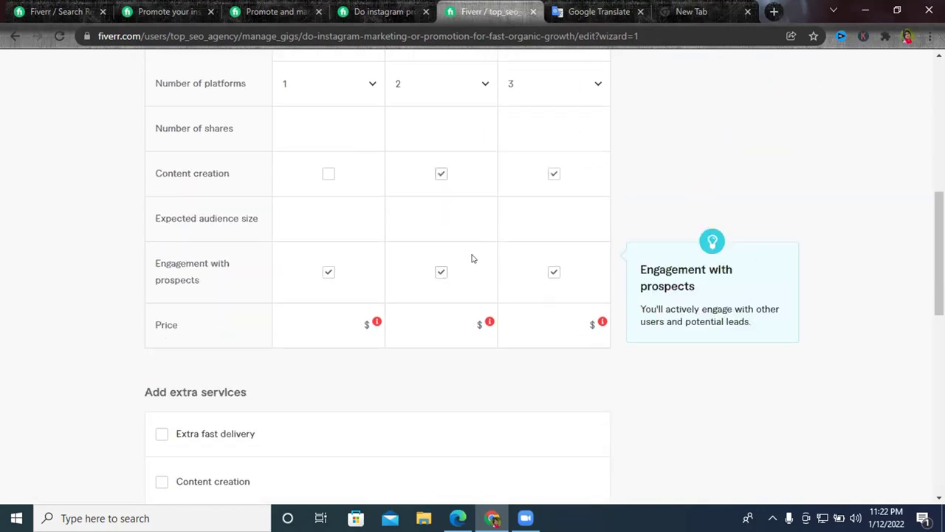
pyautogui.scroll(4, 351, 322)
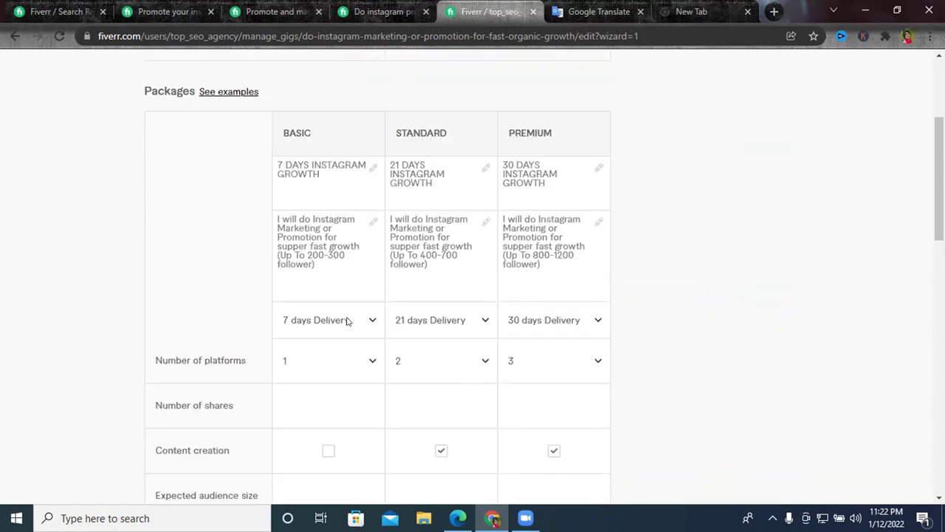
pyautogui.click(170, 11)
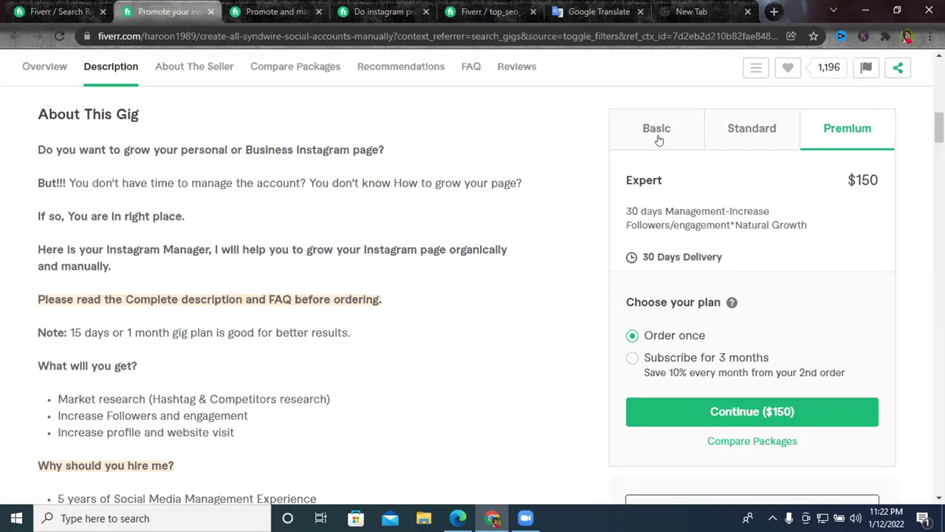
# Check the current competitor's Basic package, then return to the Instagram promotion search results.
pyautogui.click(657, 136)
pyautogui.click(67, 11)
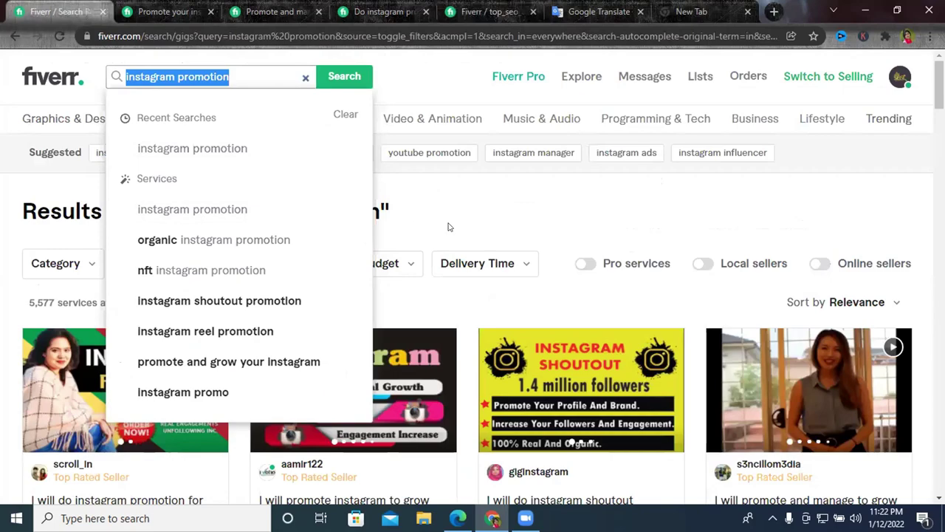
pyautogui.scroll(-3, 523, 206)
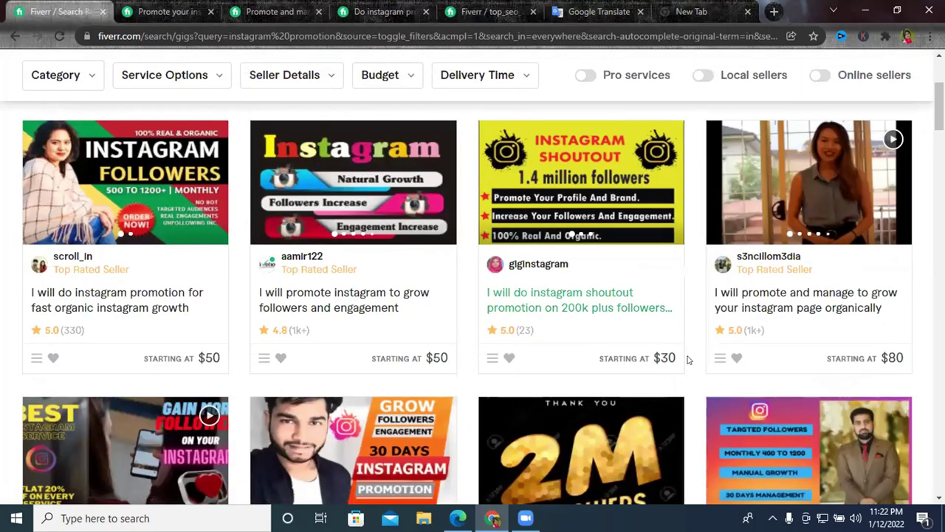
pyautogui.scroll(-5, 536, 285)
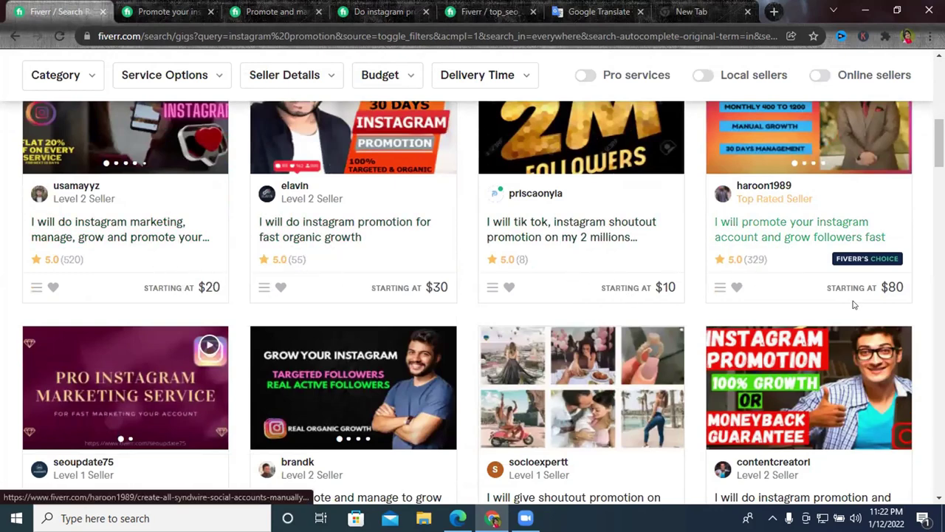
pyautogui.scroll(-3, 854, 302)
pyautogui.scroll(-2, 850, 305)
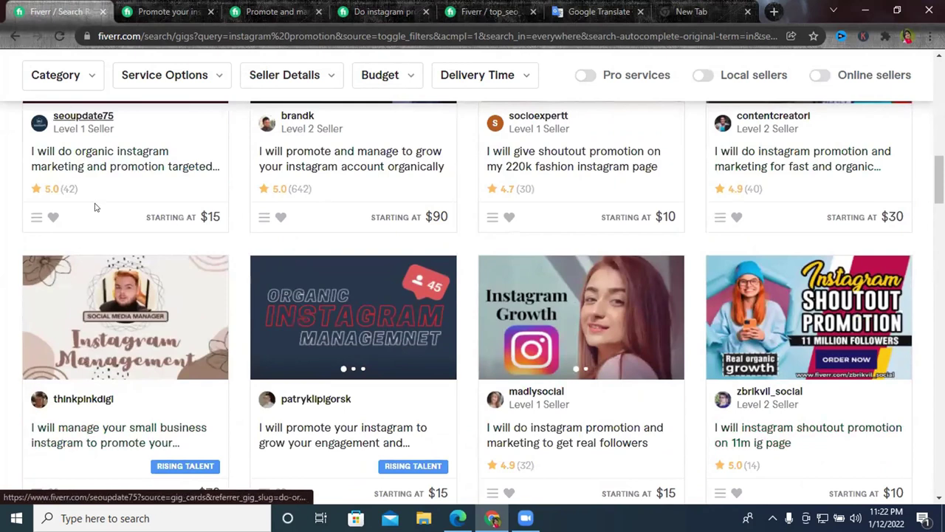
# Open the organic Instagram marketing gig and compare its Standard and Premium prices ($45, $85).
pyautogui.click(91, 165)
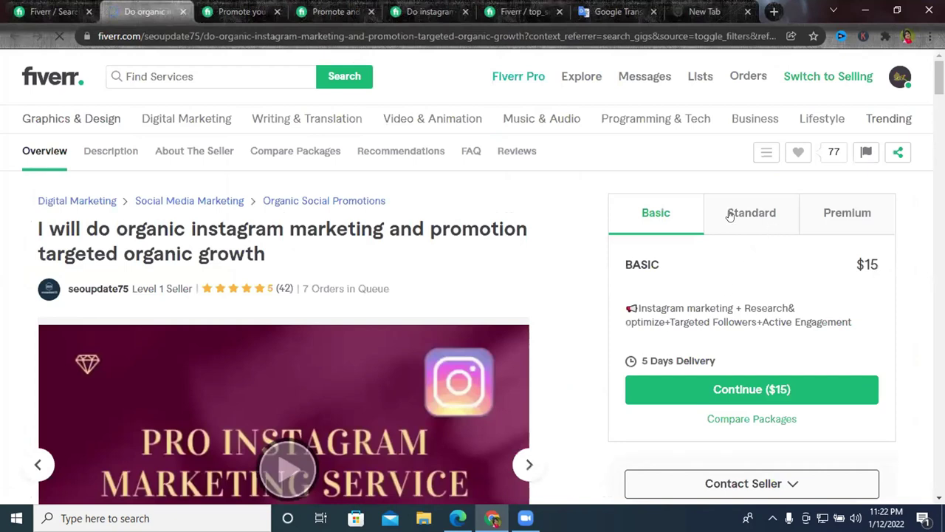
pyautogui.click(730, 214)
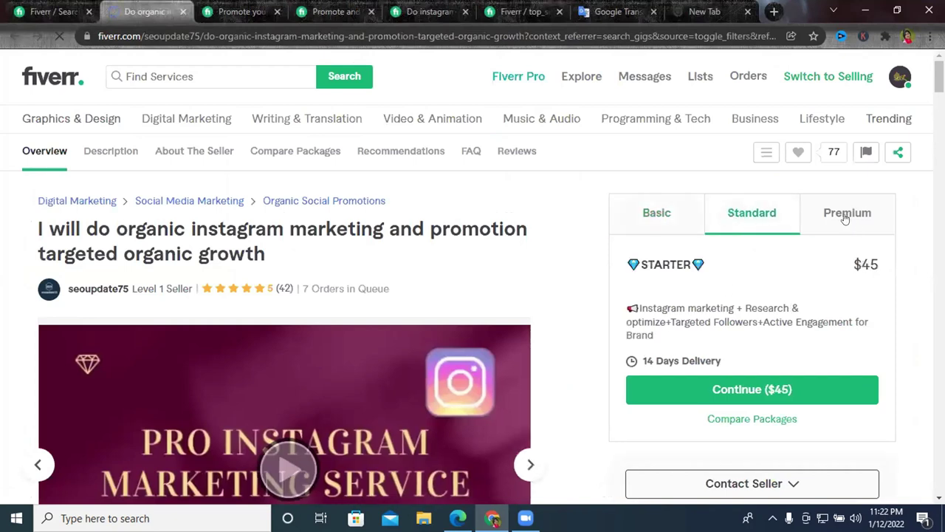
pyautogui.click(846, 217)
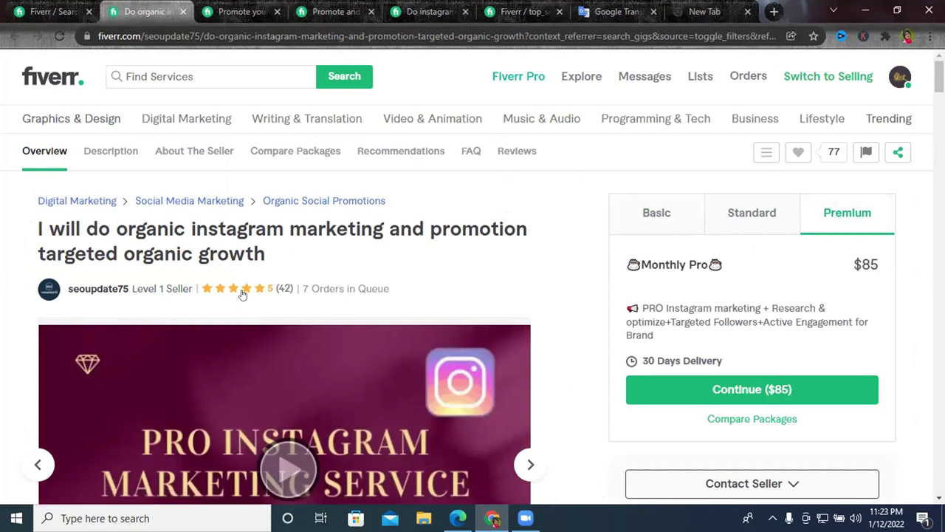
# Back in the package editor, set the Basic package price to $15.
pyautogui.click(555, 6)
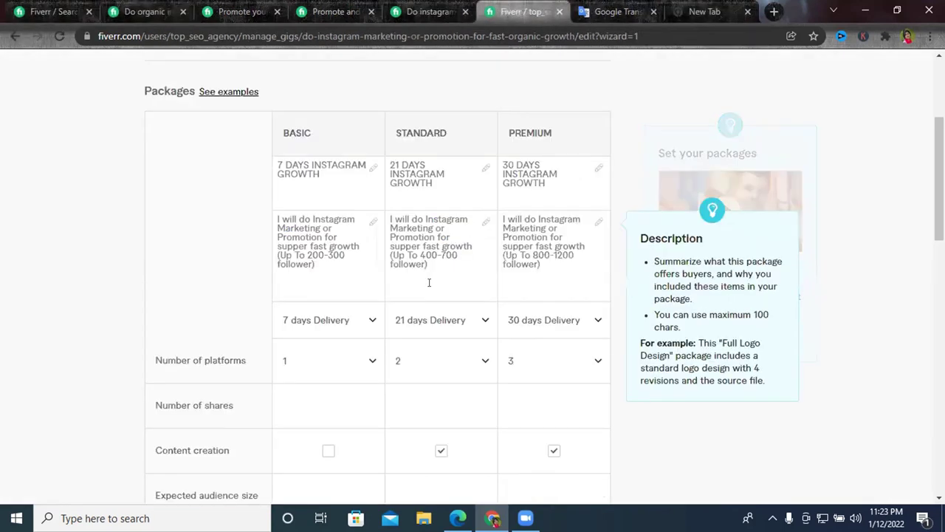
pyautogui.scroll(-4, 361, 331)
pyautogui.click(351, 326)
pyautogui.write('10')
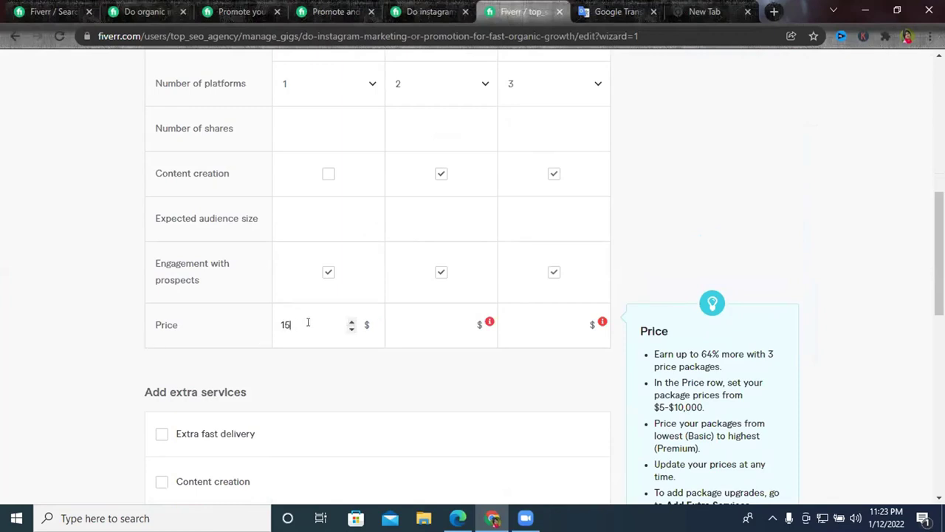
pyautogui.click(338, 360)
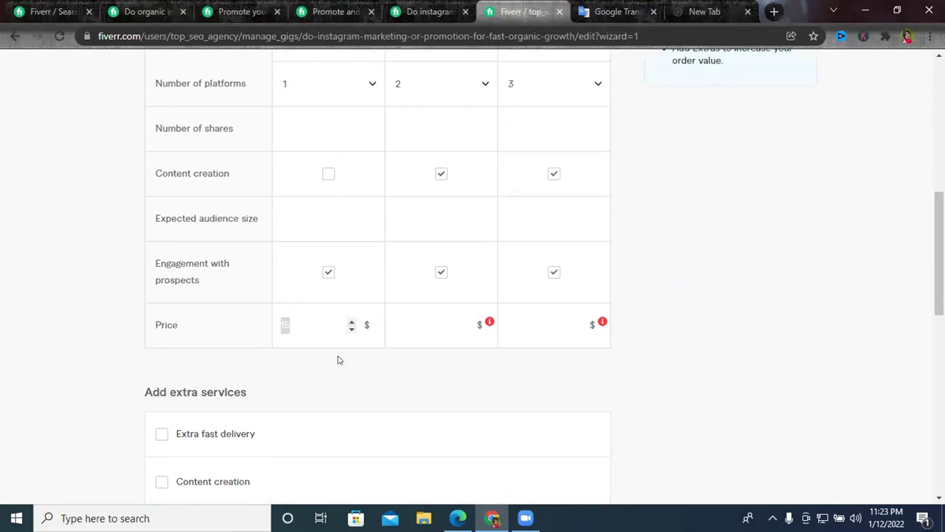
pyautogui.click(305, 319)
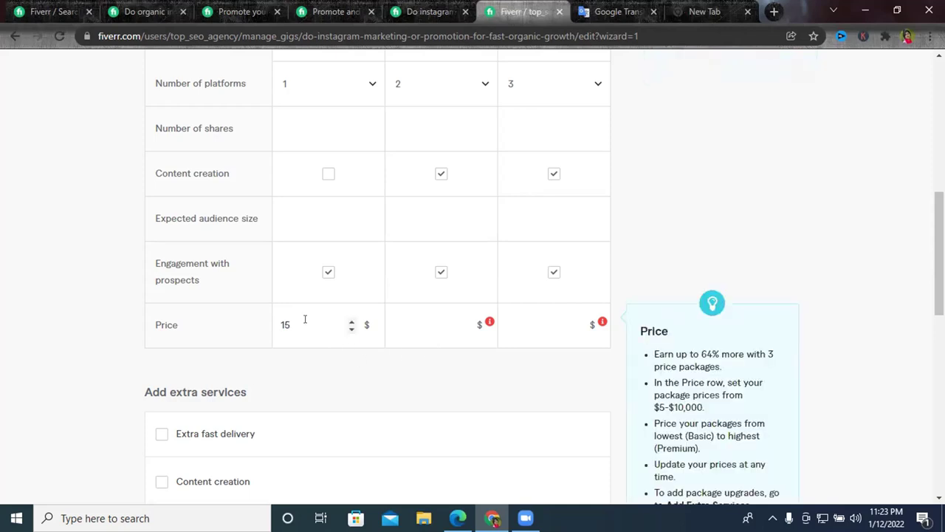
pyautogui.click(350, 363)
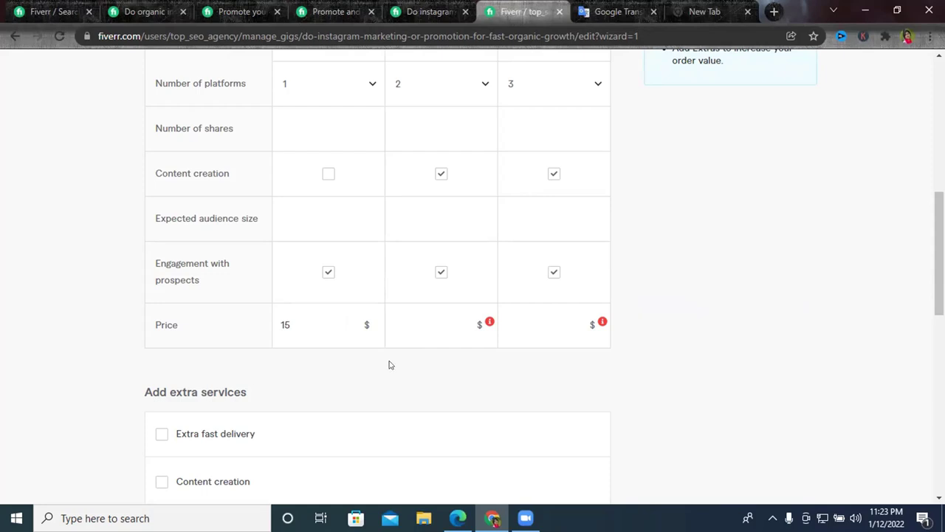
# Enter the Standard package price, aiming for $50.
pyautogui.click(391, 327)
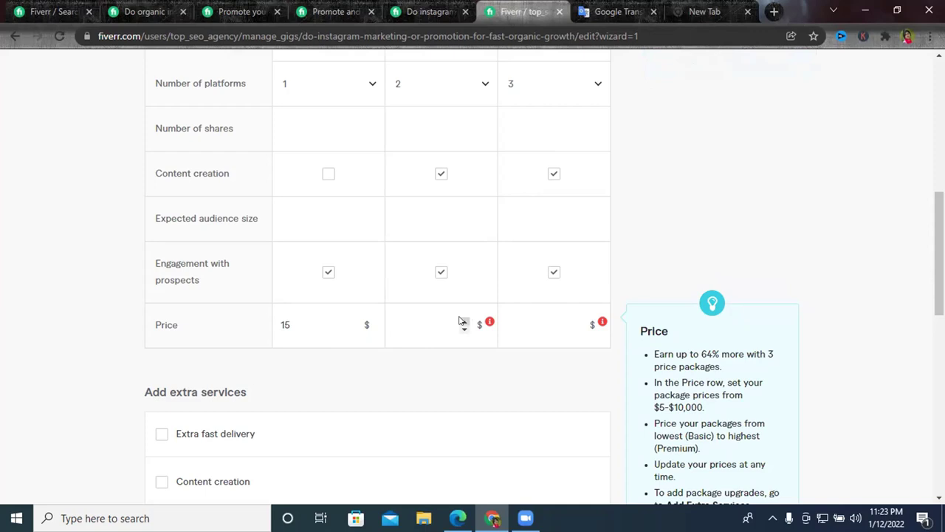
pyautogui.scroll(2, 458, 321)
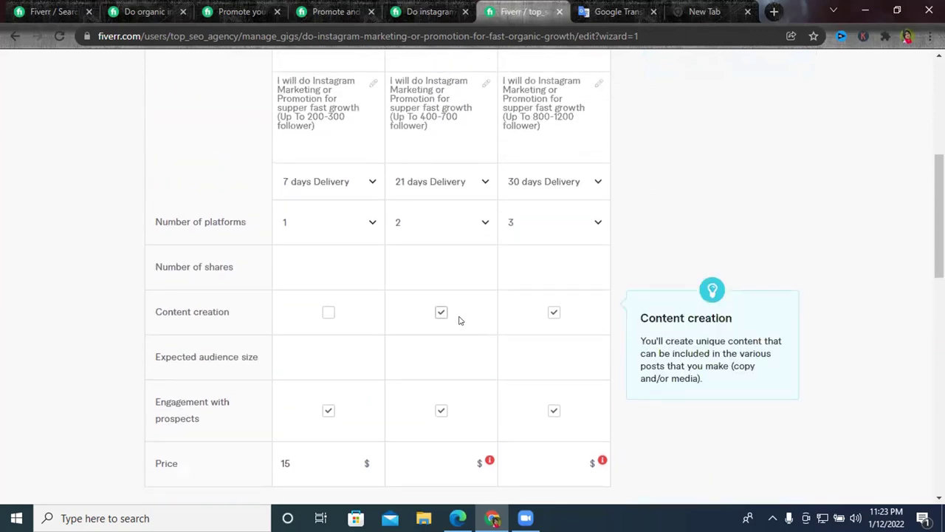
pyautogui.scroll(-2, 459, 321)
pyautogui.scroll(2, 443, 325)
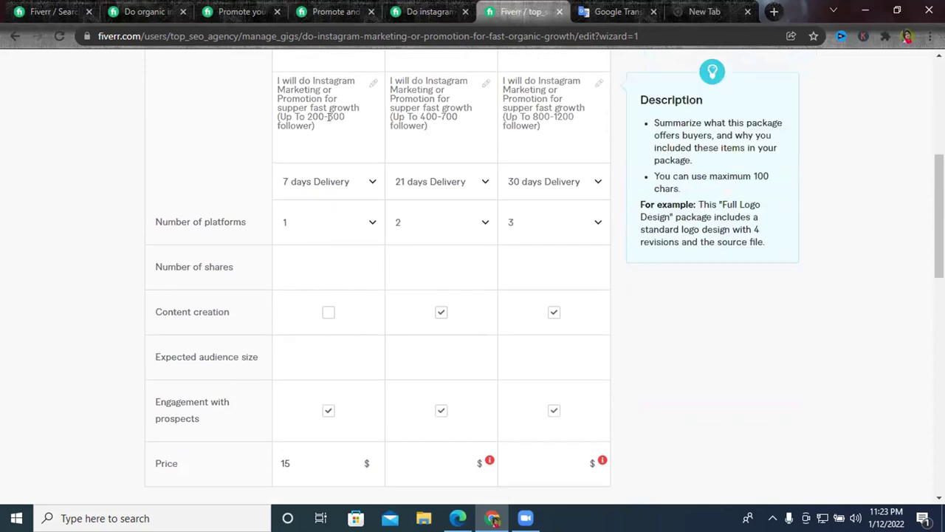
pyautogui.moveTo(307, 116); pyautogui.dragTo(344, 118)
pyautogui.scroll(-1, 408, 185)
pyautogui.moveTo(347, 385)
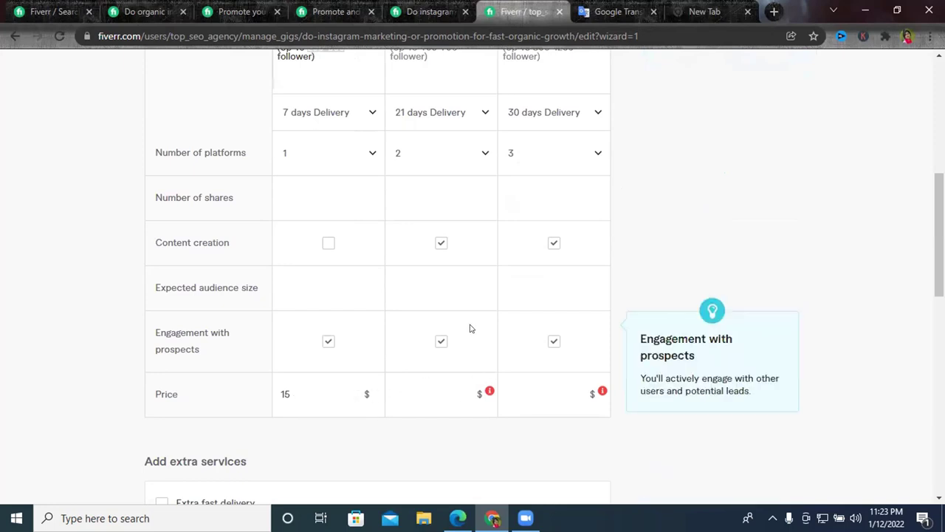
pyautogui.scroll(2, 441, 199)
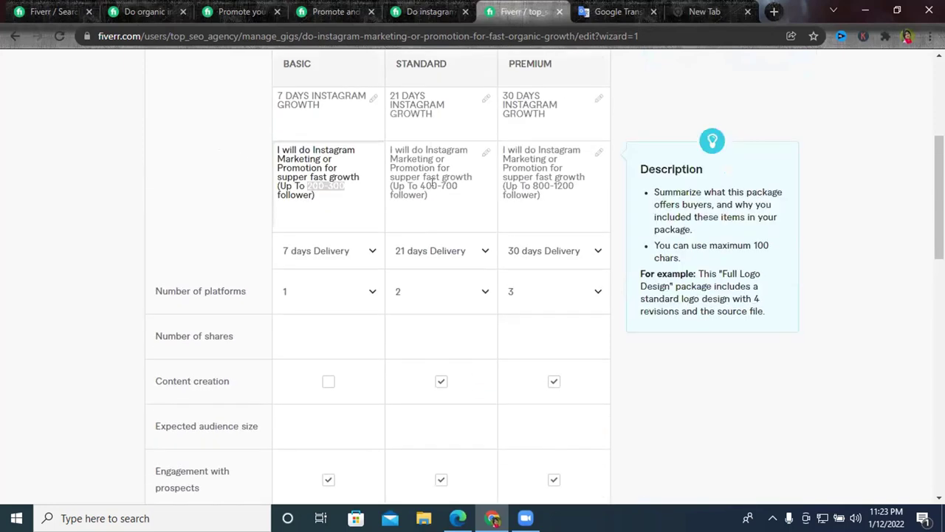
pyautogui.scroll(-2, 432, 184)
pyautogui.click(460, 393)
pyautogui.write('10')
pyautogui.press('BackSpace')
pyautogui.press('BackSpace')
pyautogui.write('35')
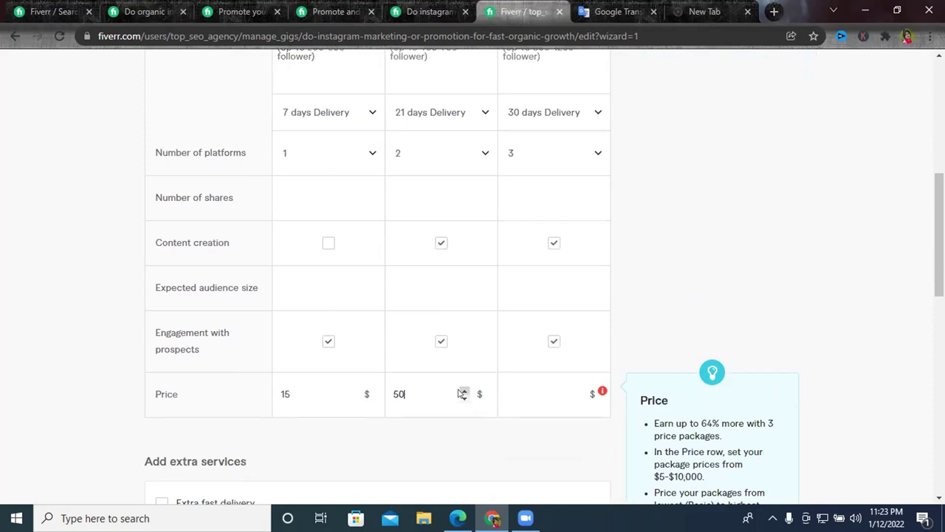
# Raise the Premium package price to $100 with the spinner arrows.
pyautogui.click(576, 391)
pyautogui.write('40')
pyautogui.click(577, 389)
pyautogui.click(577, 389)
pyautogui.click(576, 390)
pyautogui.click(577, 389)
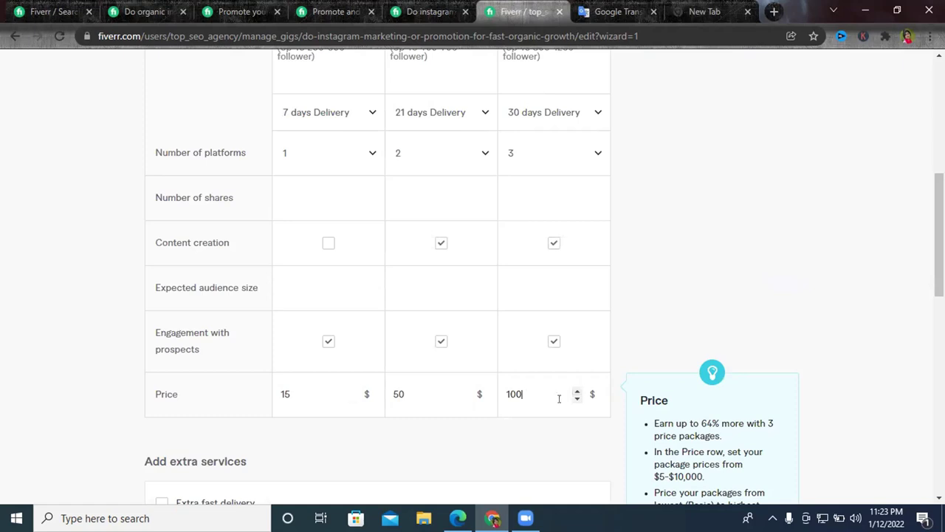
pyautogui.scroll(-3, 559, 398)
pyautogui.scroll(3, 484, 228)
pyautogui.scroll(-4, 414, 318)
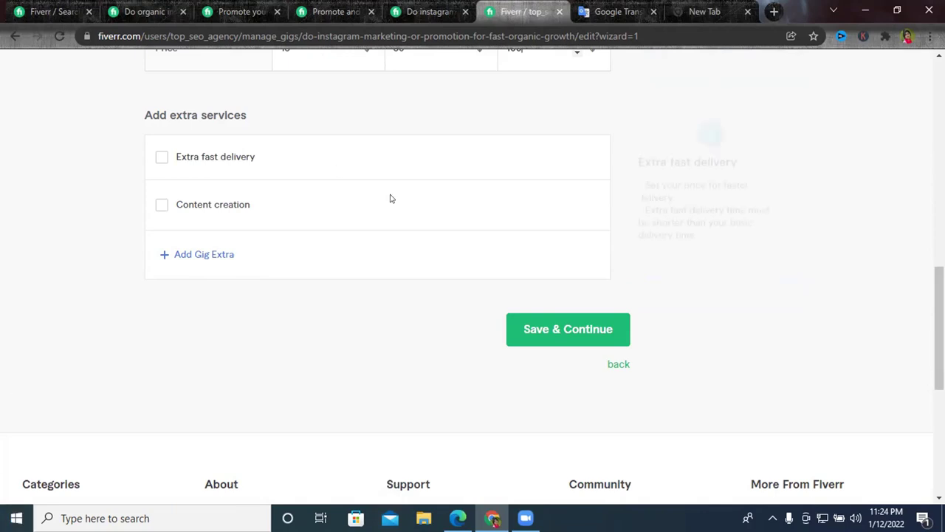
pyautogui.scroll(4, 443, 198)
pyautogui.scroll(-4, 553, 205)
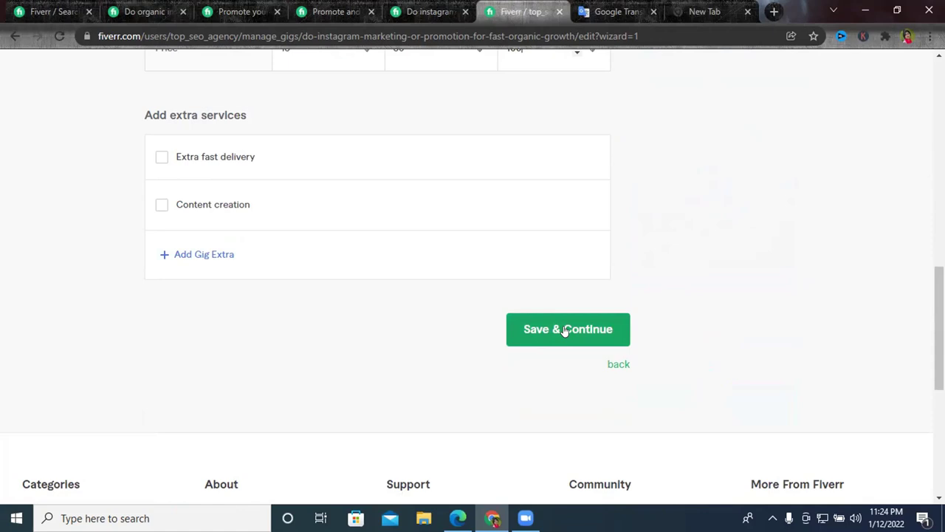
# Save the pricing to reach the Description step and study a competitor's gig description.
pyautogui.click(566, 330)
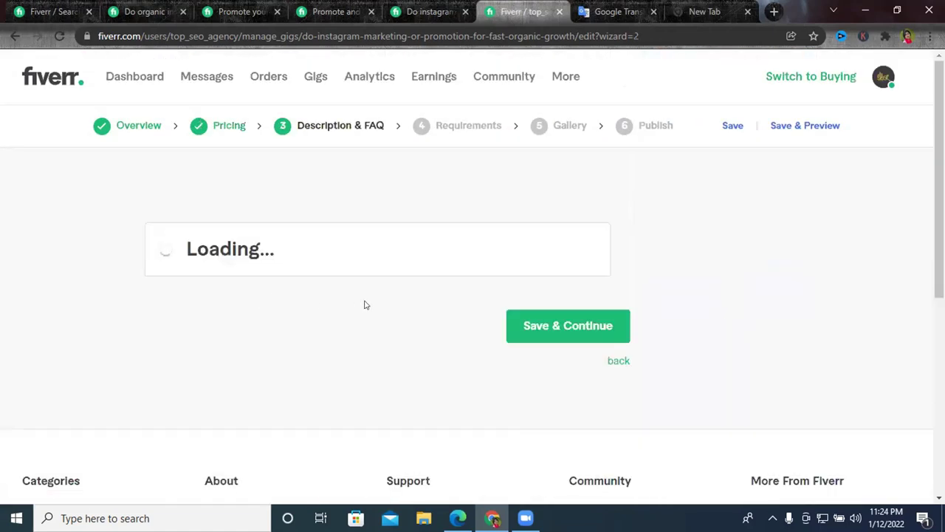
pyautogui.scroll(-2, 327, 164)
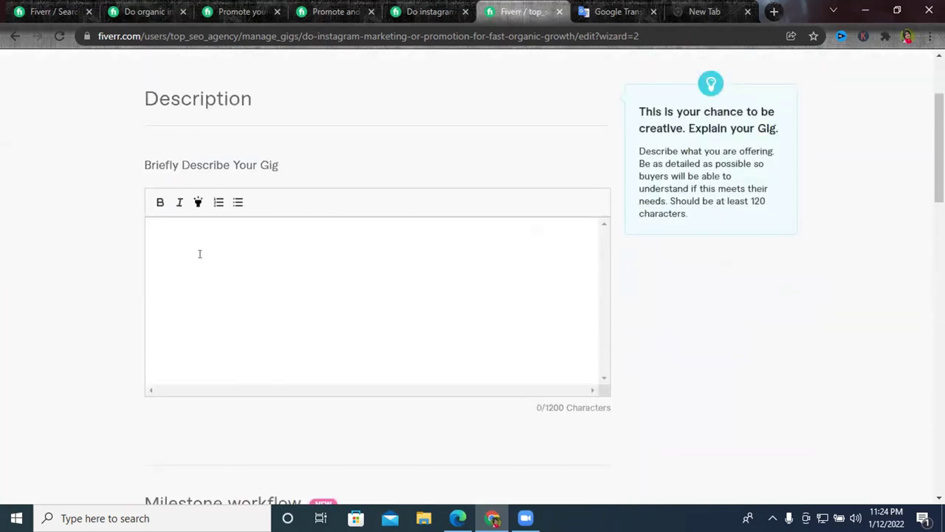
pyautogui.click(336, 11)
pyautogui.scroll(5, 268, 279)
pyautogui.scroll(15, 269, 281)
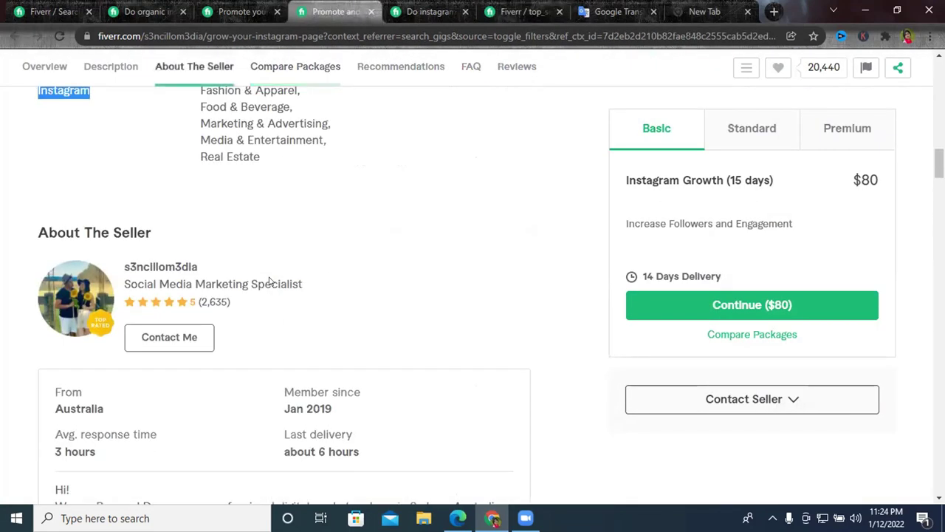
pyautogui.moveTo(36, 206); pyautogui.dragTo(236, 429)
# Browse the other competitor Instagram gigs, including the organic marketing one, then return to the Description step.
pyautogui.click(403, 8)
pyautogui.scroll(10, 336, 192)
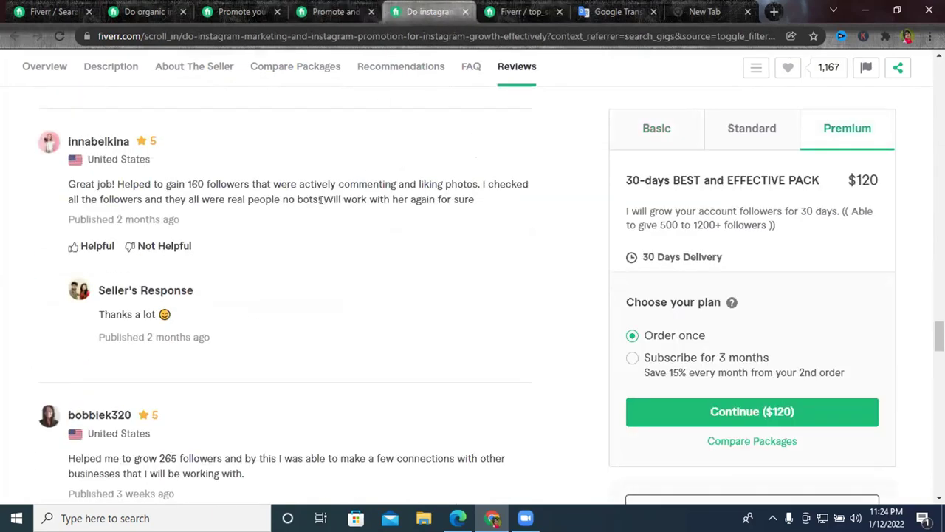
pyautogui.scroll(15, 325, 212)
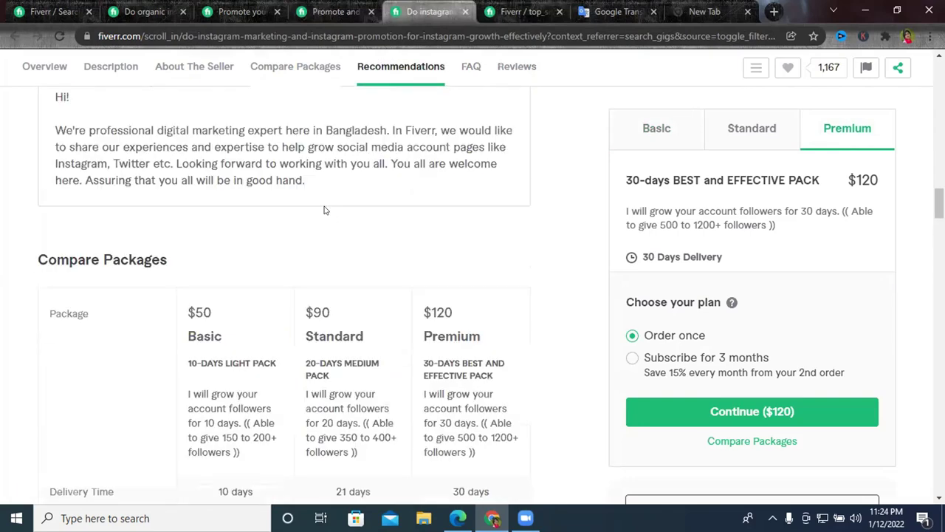
pyautogui.scroll(8, 324, 210)
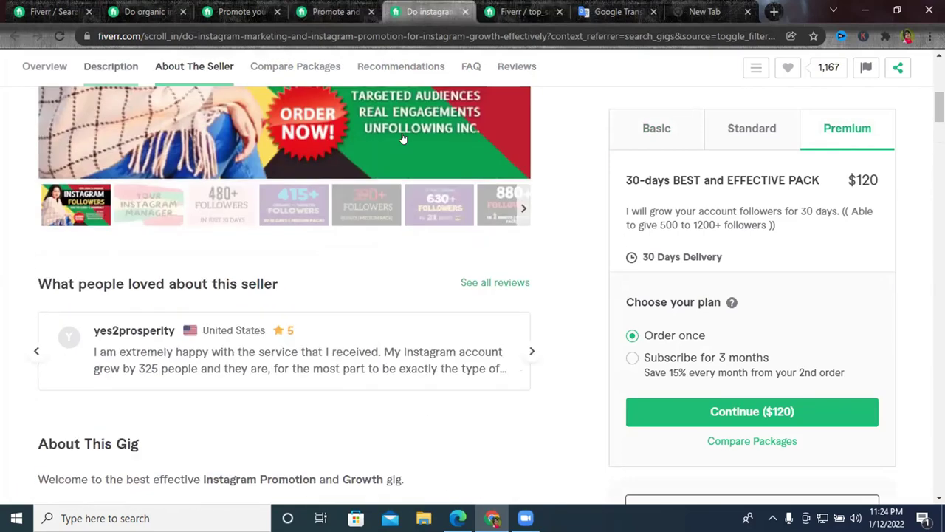
pyautogui.click(524, 11)
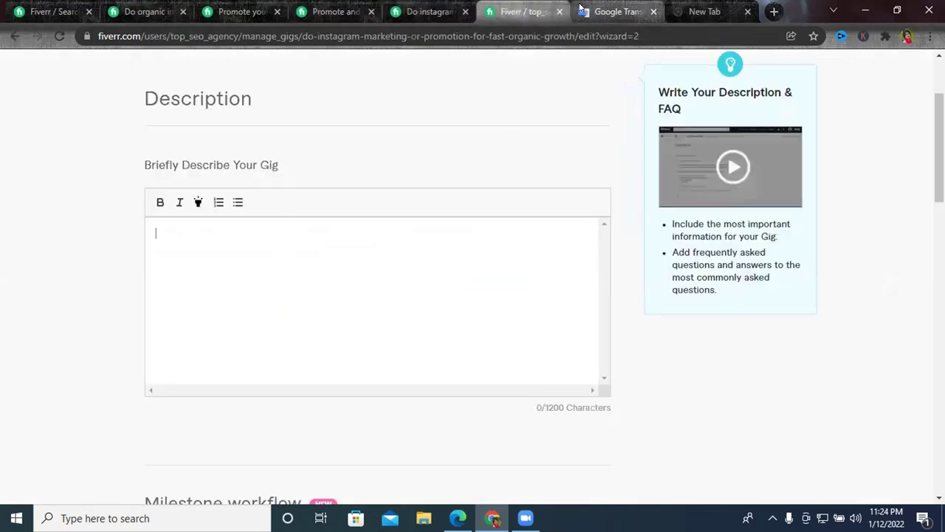
pyautogui.click(115, 8)
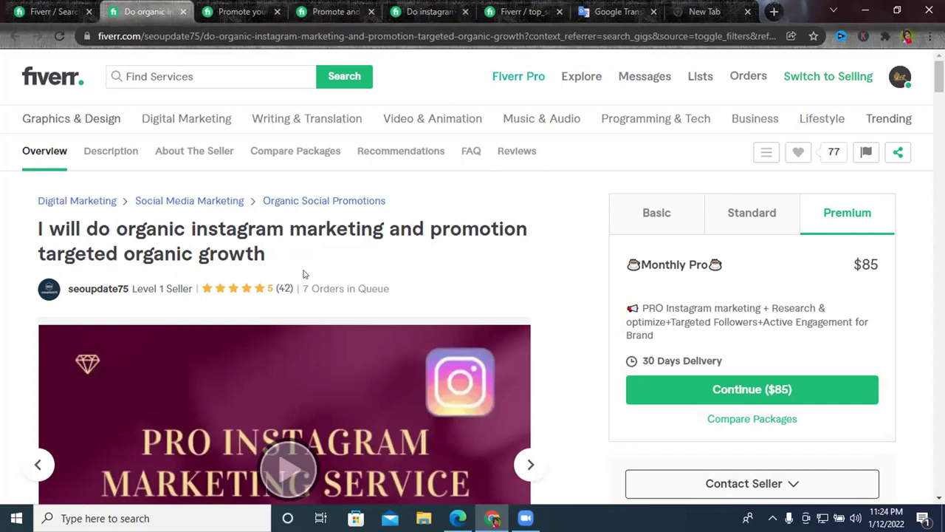
pyautogui.click(517, 11)
pyautogui.click(207, 238)
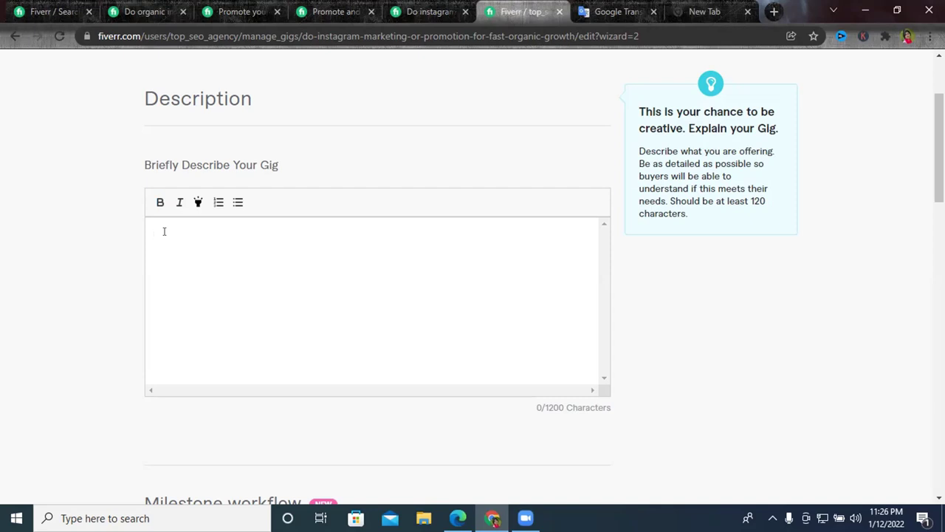
# Type the headline 'Welcome To My Instagram Promotion/Marketing Gig' at the top of the description.
pyautogui.scroll(1, 165, 231)
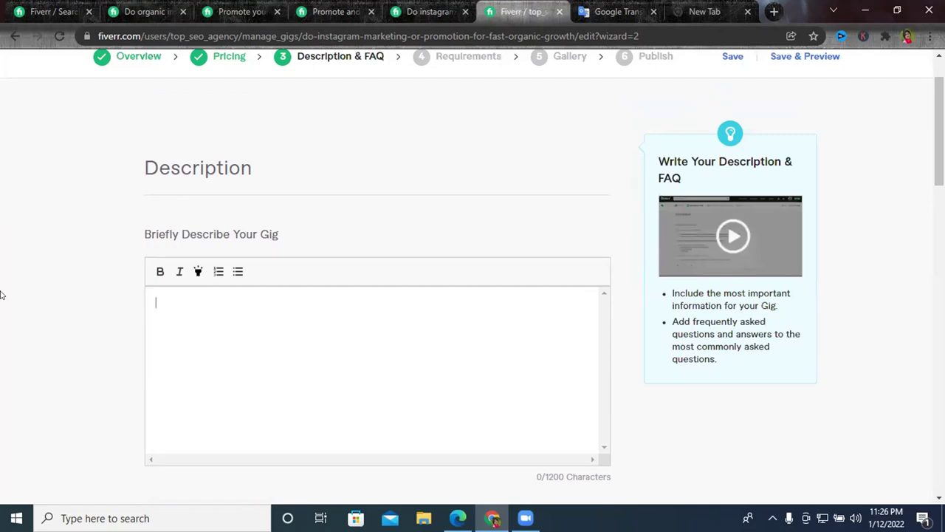
pyautogui.write('Welcome')
pyautogui.write('To my')
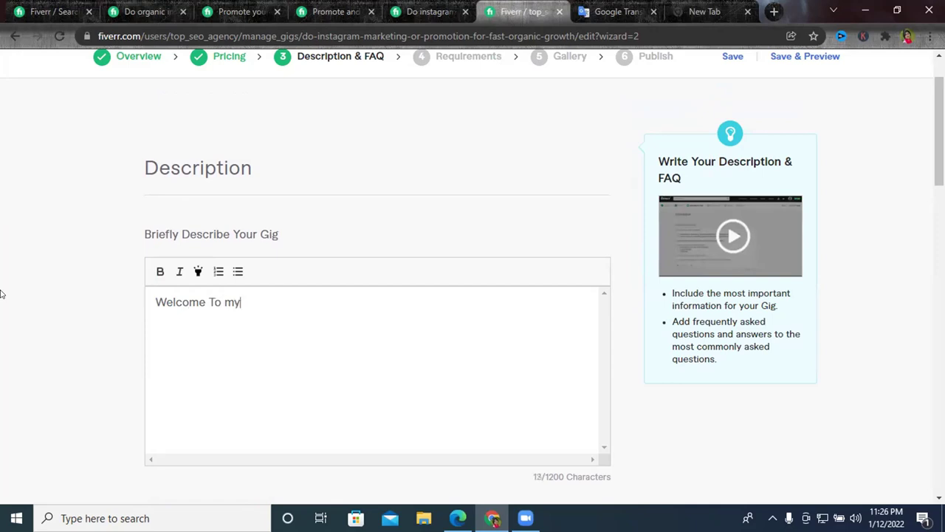
pyautogui.press('BackSpace')
pyautogui.press('BackSpace')
pyautogui.write('My Instagram ')
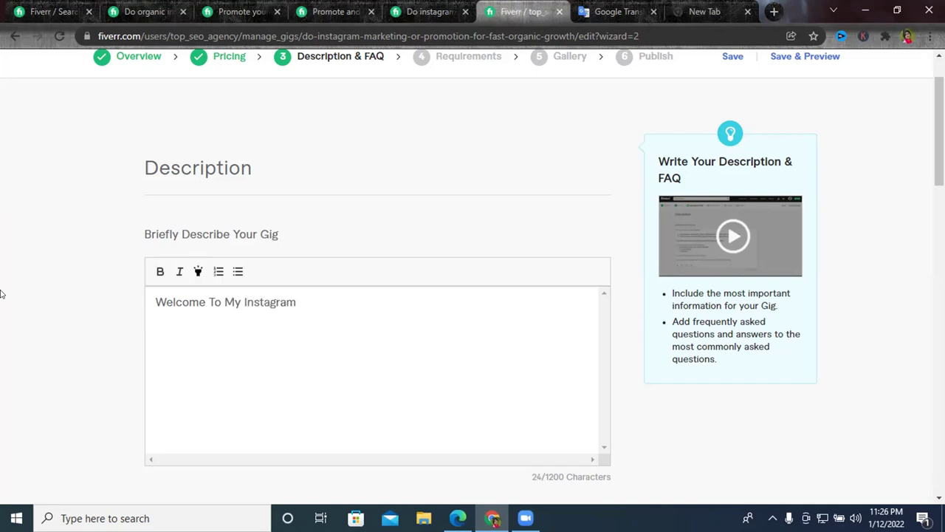
pyautogui.write('Promotion /')
pyautogui.press('BackSpace')
pyautogui.press('BackSpace')
pyautogui.write('/')
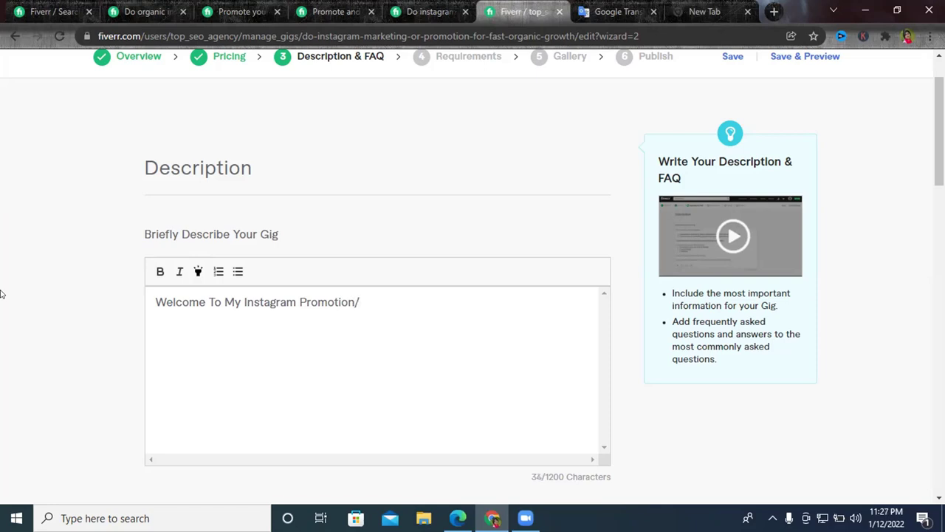
pyautogui.write('Marketing Gig')
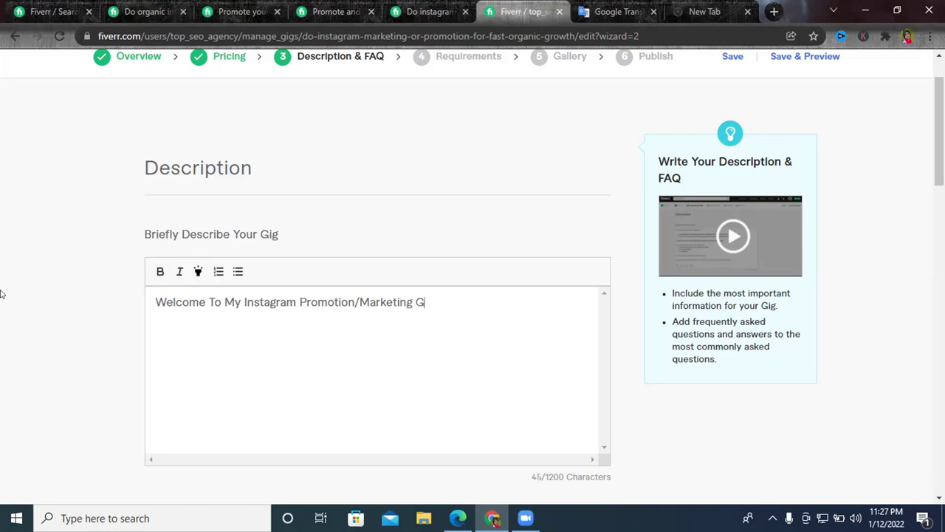
# Select the whole headline 'Welcome To My Instagram Promotion/Marketing Gig' and make it bold.
pyautogui.click(154, 299)
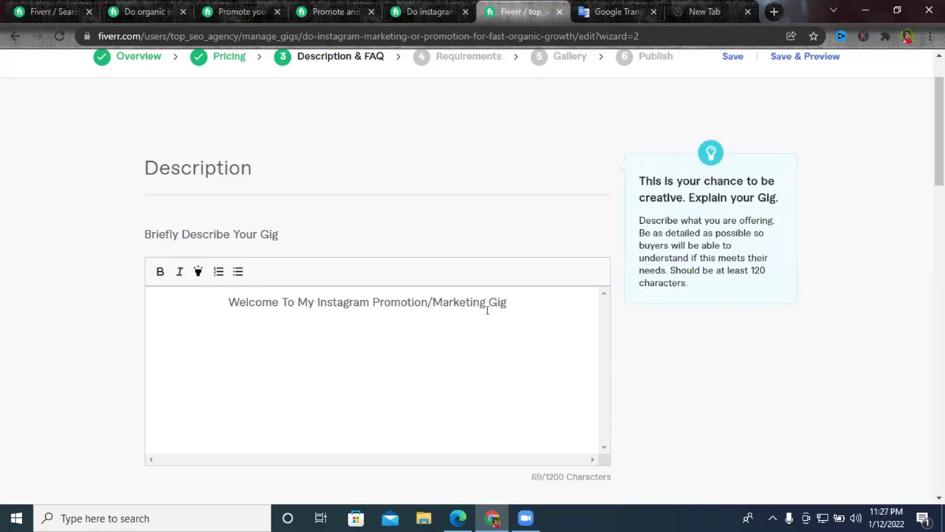
pyautogui.moveTo(513, 299); pyautogui.dragTo(453, 297)
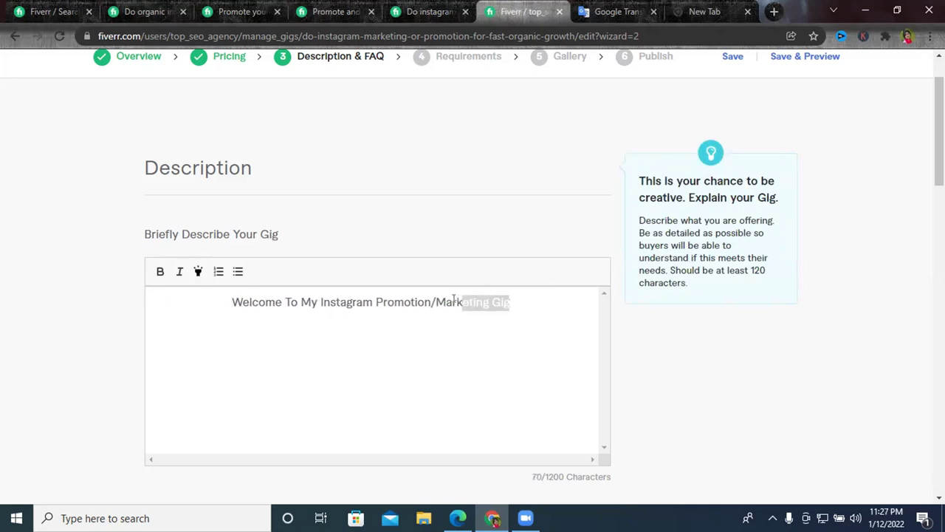
pyautogui.click(343, 300)
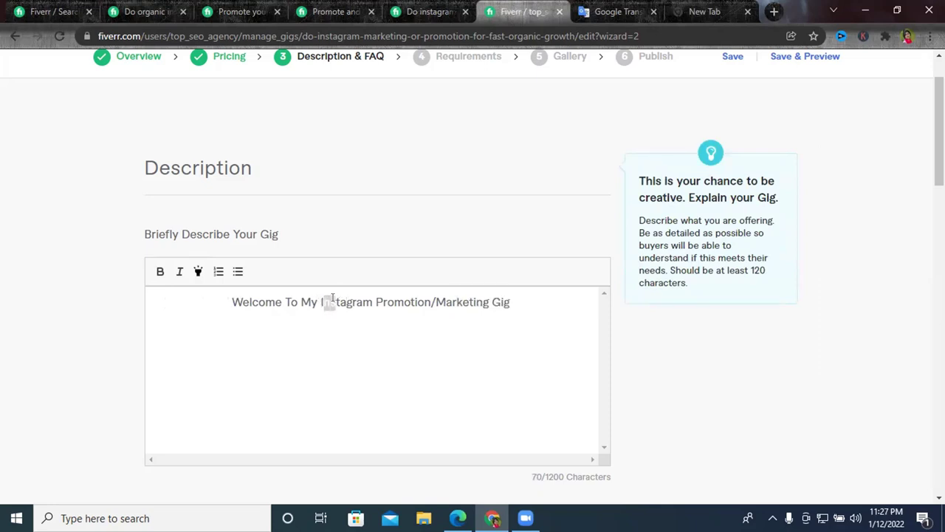
pyautogui.moveTo(320, 300); pyautogui.dragTo(494, 297)
pyautogui.moveTo(319, 301); pyautogui.dragTo(475, 298)
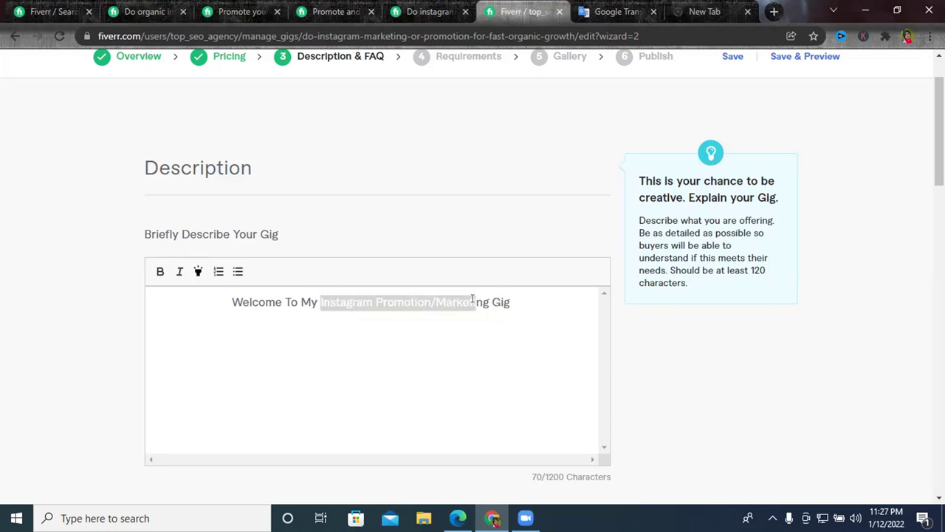
pyautogui.click(475, 299)
pyautogui.click(370, 297)
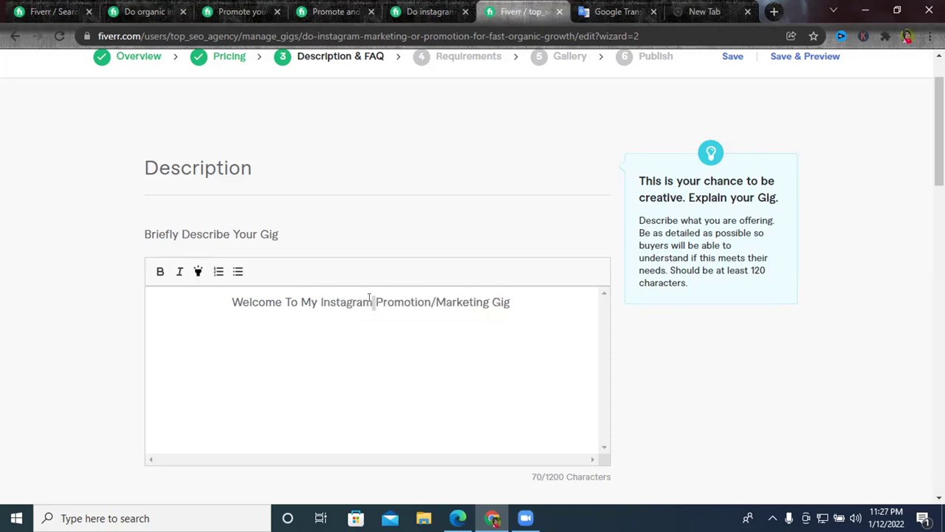
pyautogui.tripleClick(285, 301)
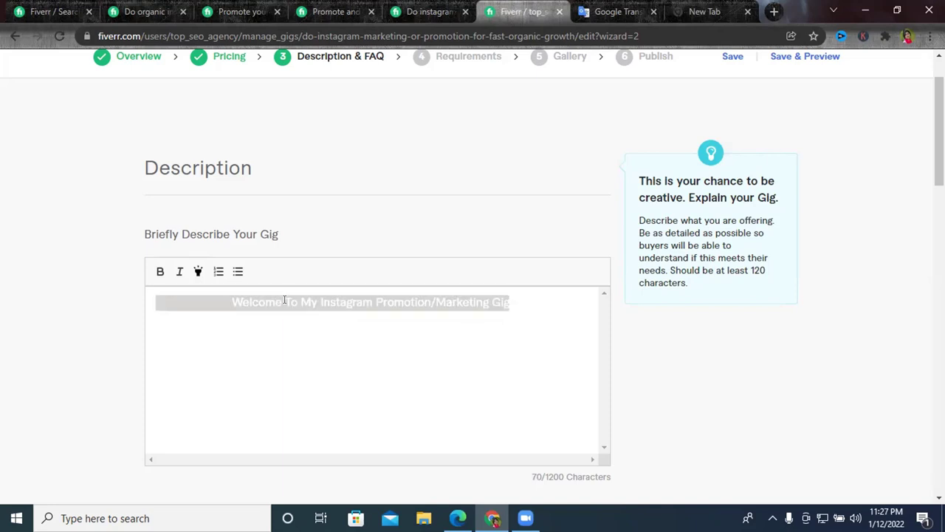
pyautogui.click(232, 299)
pyautogui.moveTo(232, 299); pyautogui.dragTo(514, 302)
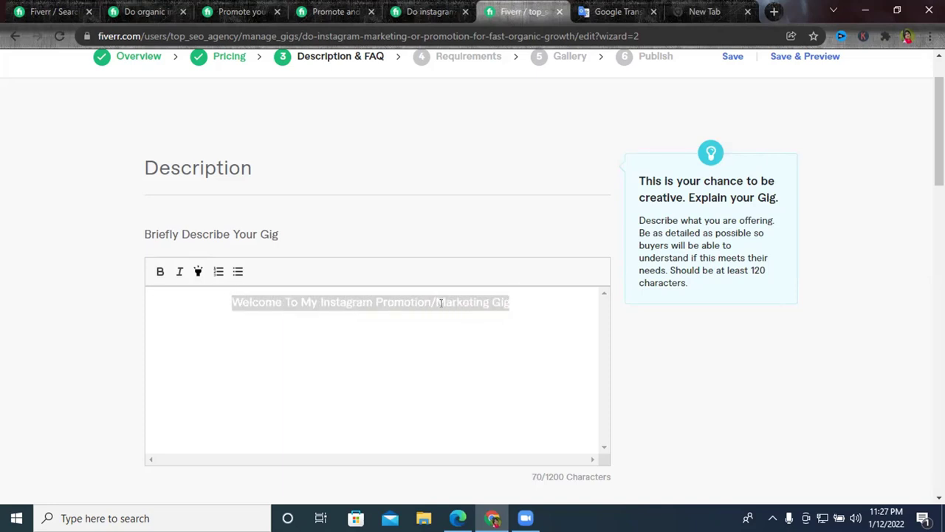
pyautogui.click(319, 342)
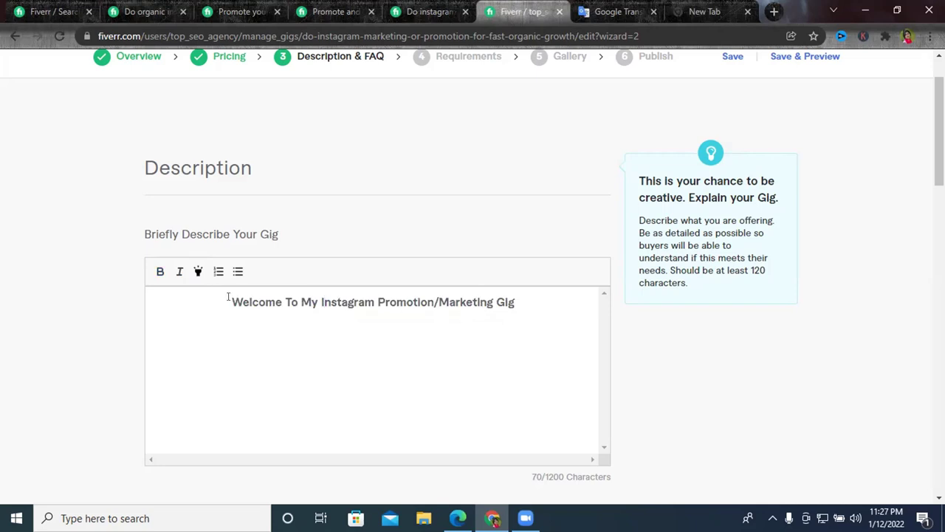
# Start a new line below the headline with 'Are you looking for a supper'.
pyautogui.click(519, 303)
pyautogui.press('Return')
pyautogui.press('Return')
pyautogui.write('Are you looking ')
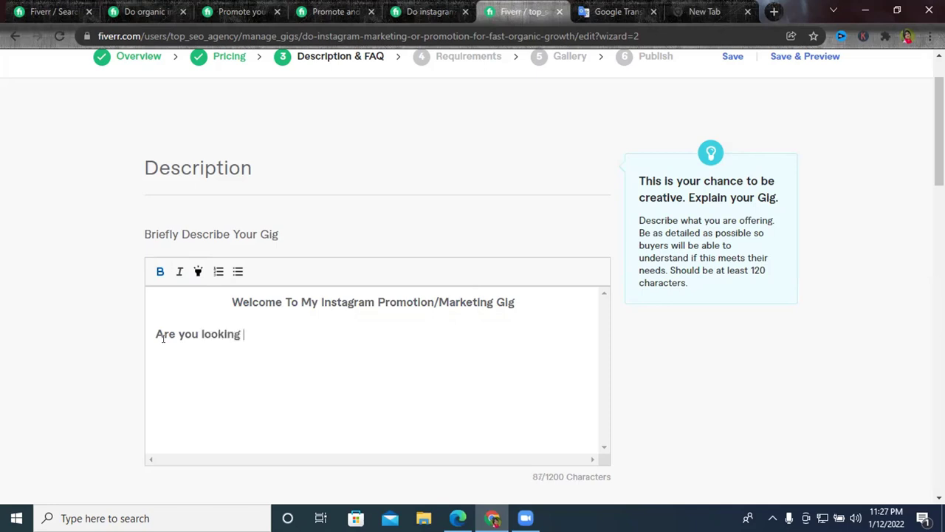
pyautogui.write('for a supper')
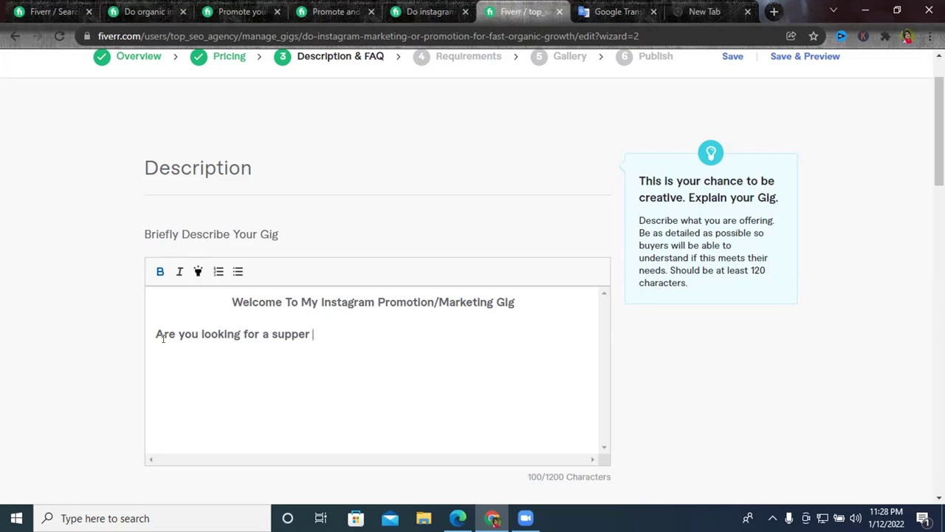
# Fix 'supper' to 'super' and add 'fast organic growth', using spell-check suggestions.
pyautogui.click(288, 333)
pyautogui.press('BackSpace')
pyautogui.click(319, 337)
pyautogui.write('fast organick')
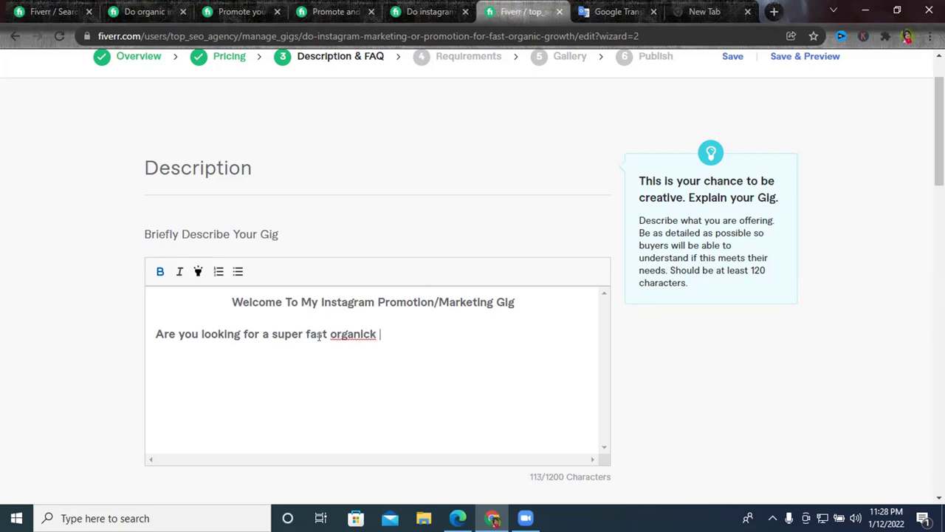
pyautogui.press('BackSpace')
pyautogui.write('groth')
pyautogui.rightClick(392, 336)
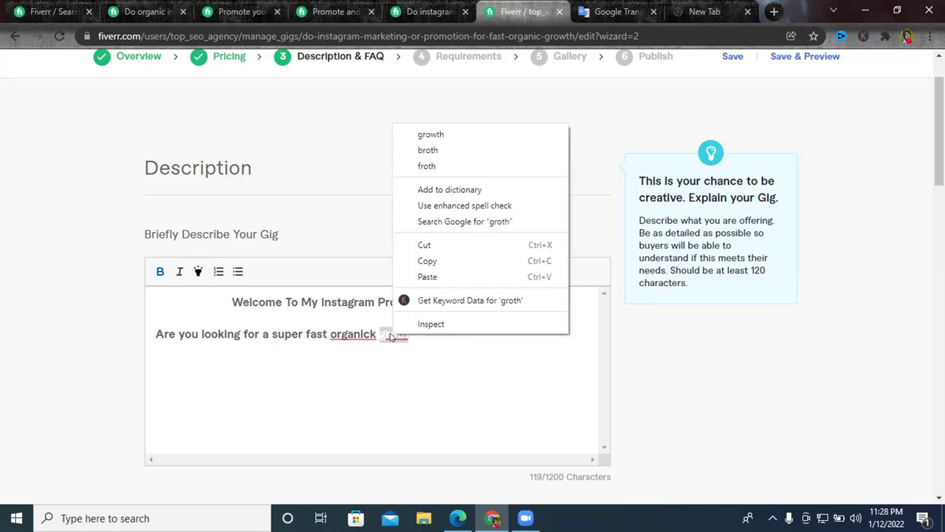
pyautogui.click(438, 136)
pyautogui.rightClick(347, 333)
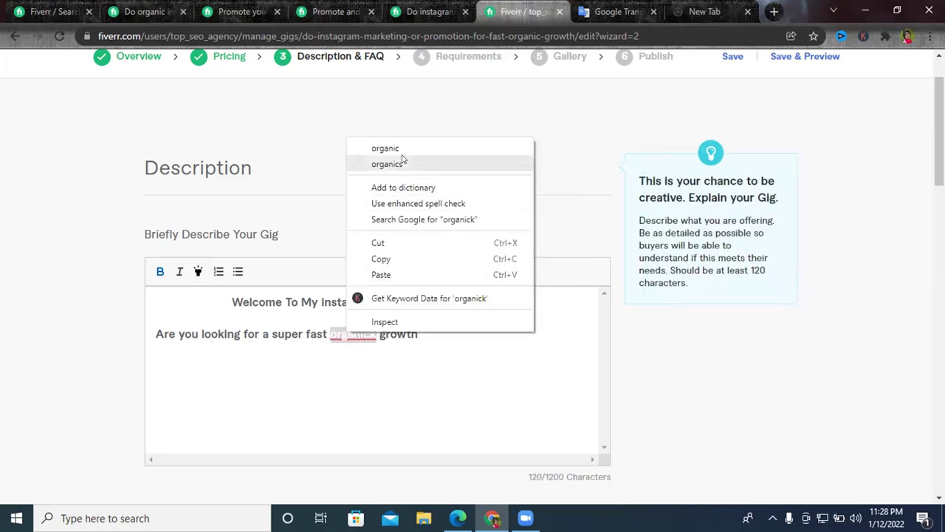
pyautogui.click(405, 148)
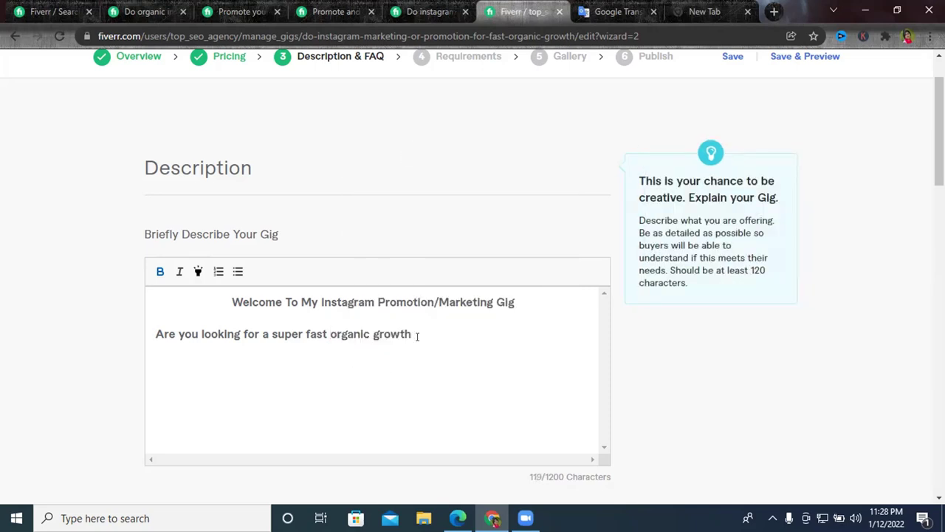
# Unbold the body line and finish it with 'for your Instagram??'.
pyautogui.moveTo(416, 336); pyautogui.dragTo(113, 338)
pyautogui.click(160, 271)
pyautogui.click(408, 334)
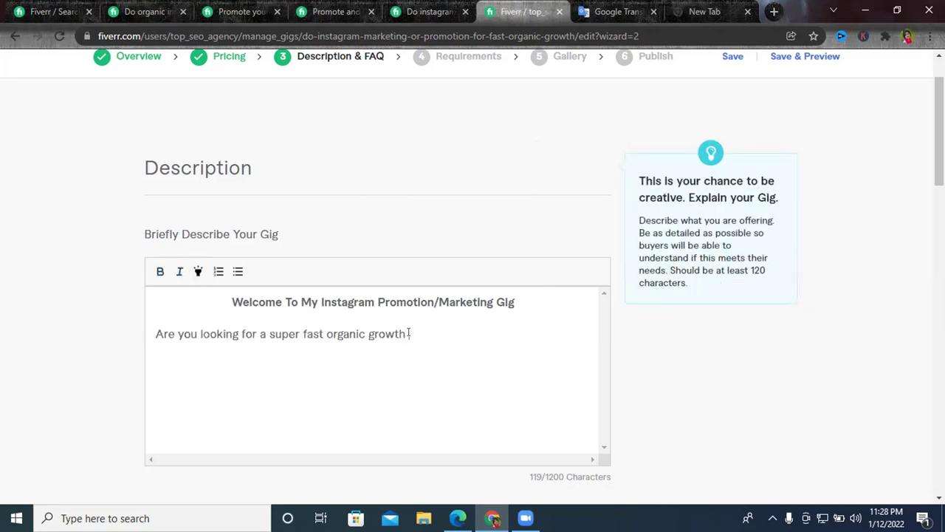
pyautogui.write('for your instag')
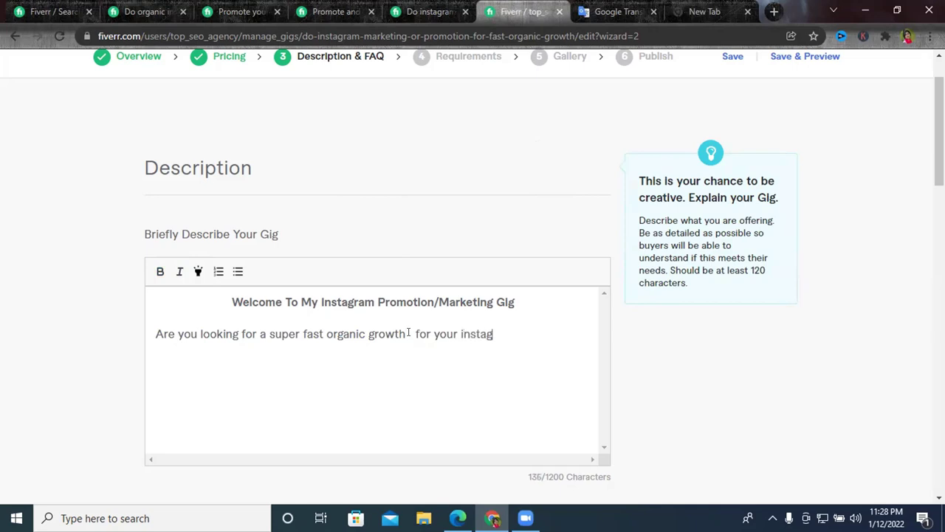
pyautogui.write('ram')
pyautogui.rightClick(482, 336)
pyautogui.click(526, 169)
pyautogui.press('BackSpace')
pyautogui.press('BackSpace')
pyautogui.write('??')
pyautogui.click(415, 334)
pyautogui.press('BackSpace')
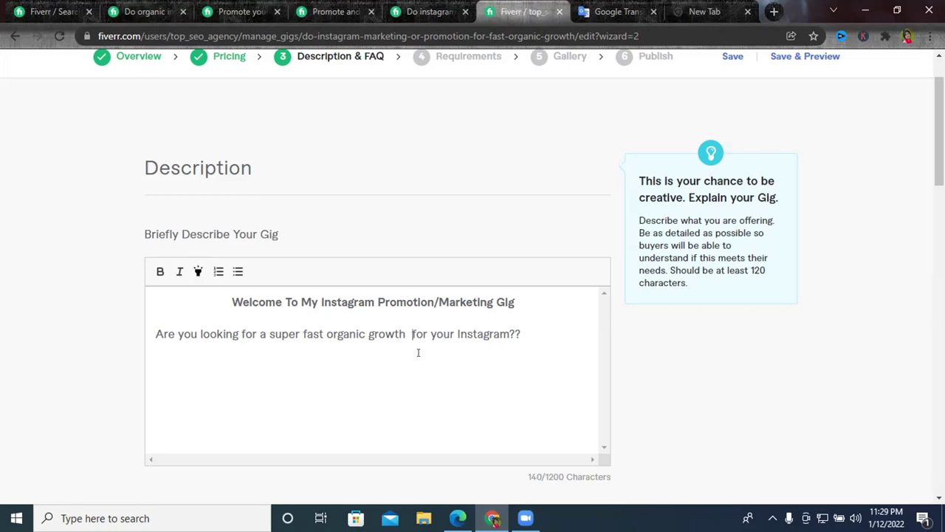
# Select the whole body sentence and copy it.
pyautogui.doubleClick(292, 333)
pyautogui.tripleClick(293, 333)
pyautogui.click(207, 338)
pyautogui.tripleClick(210, 338)
pyautogui.rightClick(213, 342)
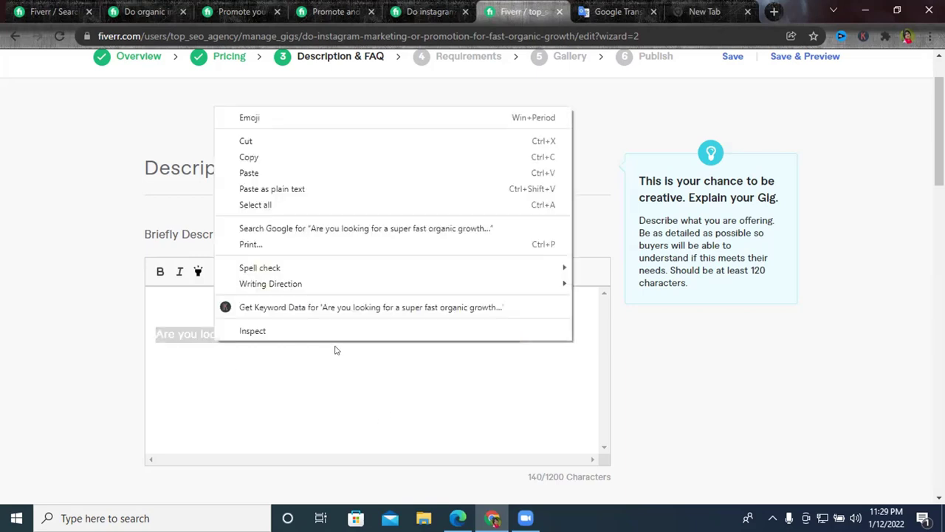
pyautogui.click(289, 159)
pyautogui.click(619, 12)
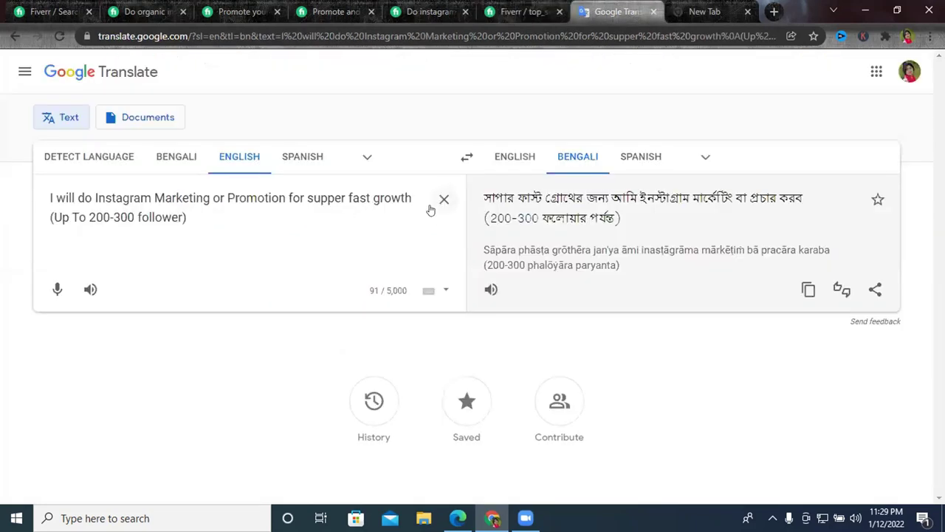
# Replace the Google Translate source text with the copied body sentence.
pyautogui.click(441, 198)
pyautogui.rightClick(271, 220)
pyautogui.click(307, 328)
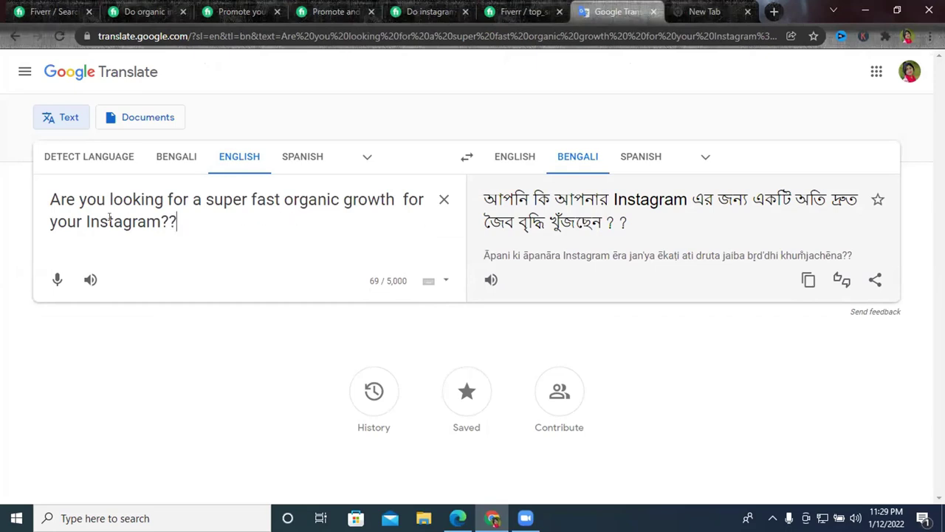
# Add line breaks after the sentence, copy all the English text, and return to the Fiverr editor.
pyautogui.press('Return')
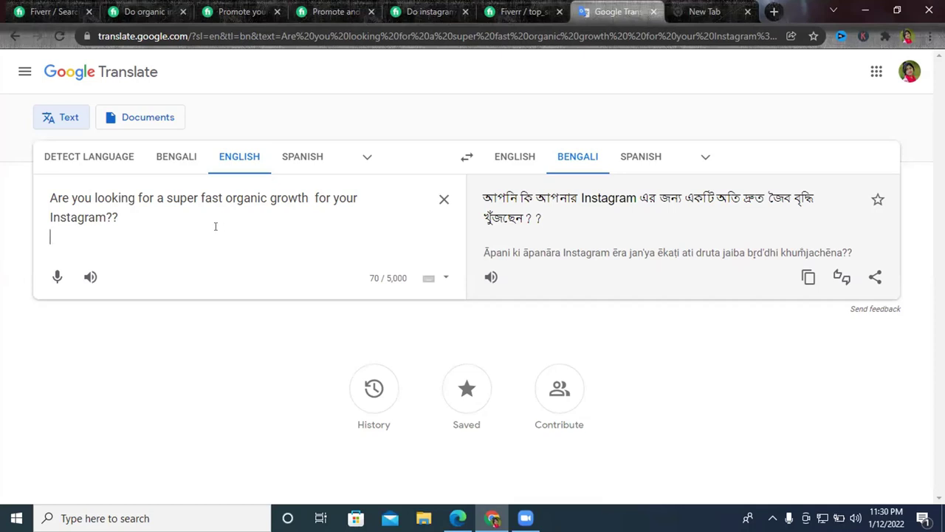
pyautogui.press('Left')
pyautogui.press('Return')
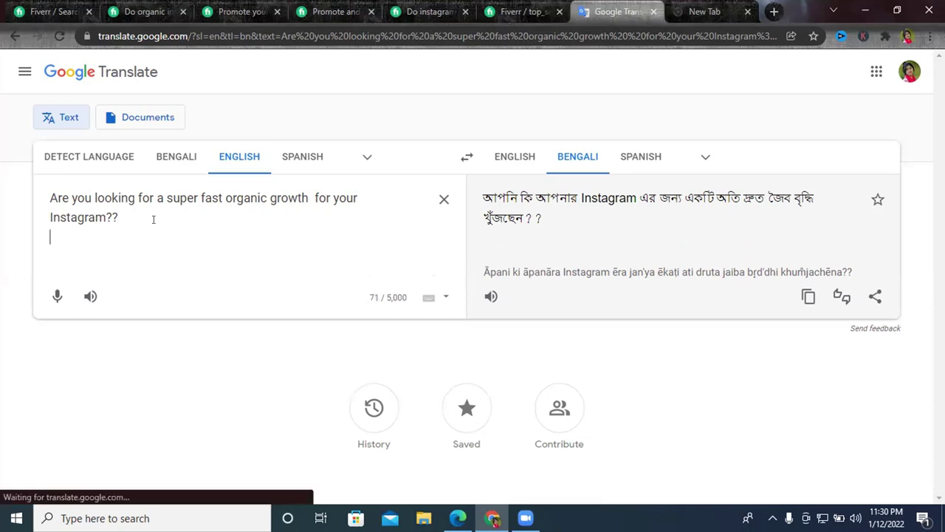
pyautogui.press('Left')
pyautogui.hotkey('ctrl', 'a')
pyautogui.rightClick(154, 220)
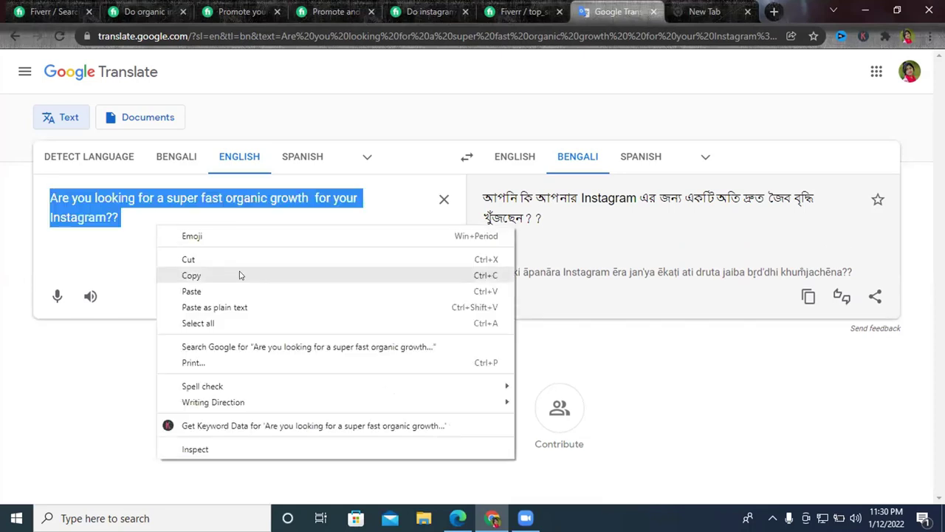
pyautogui.click(239, 274)
pyautogui.click(514, 11)
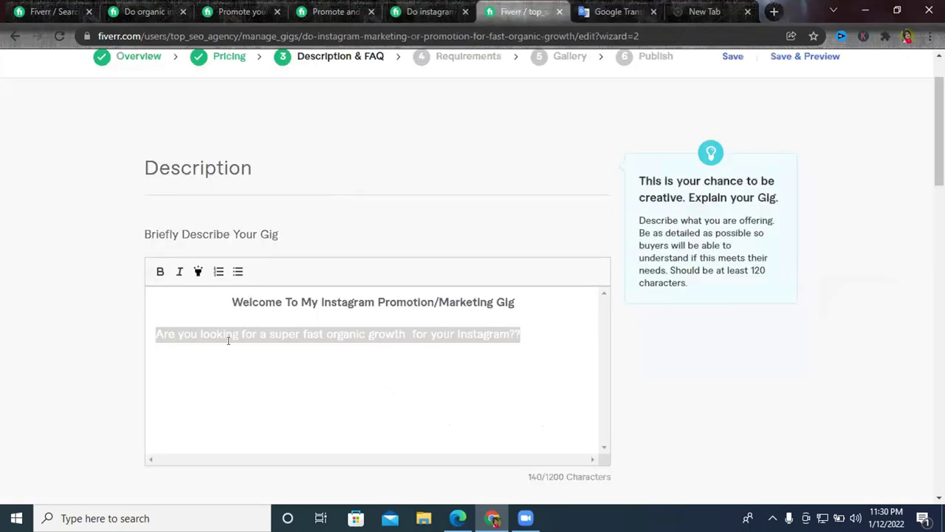
# Remove the extra '?' and add 'You Are in the right place' after the question.
pyautogui.click(538, 332)
pyautogui.press('BackSpace')
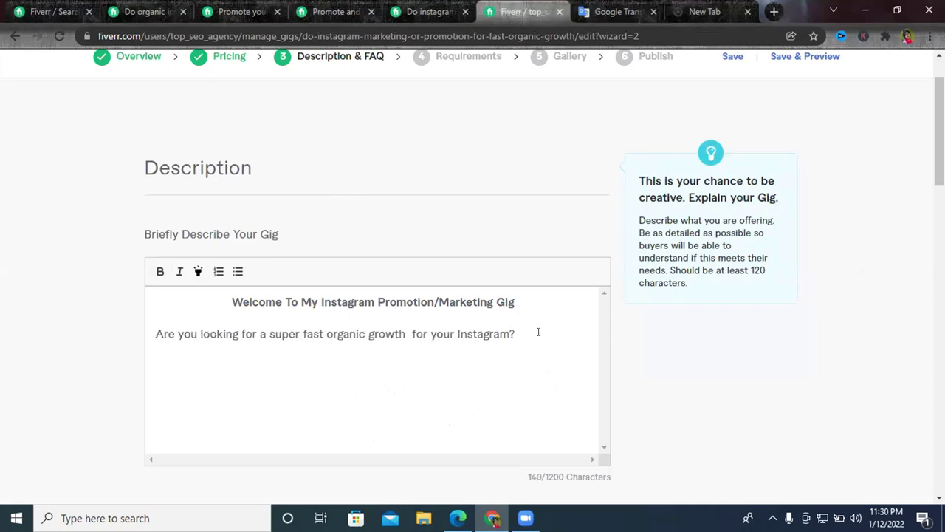
pyautogui.write('You Are inthe')
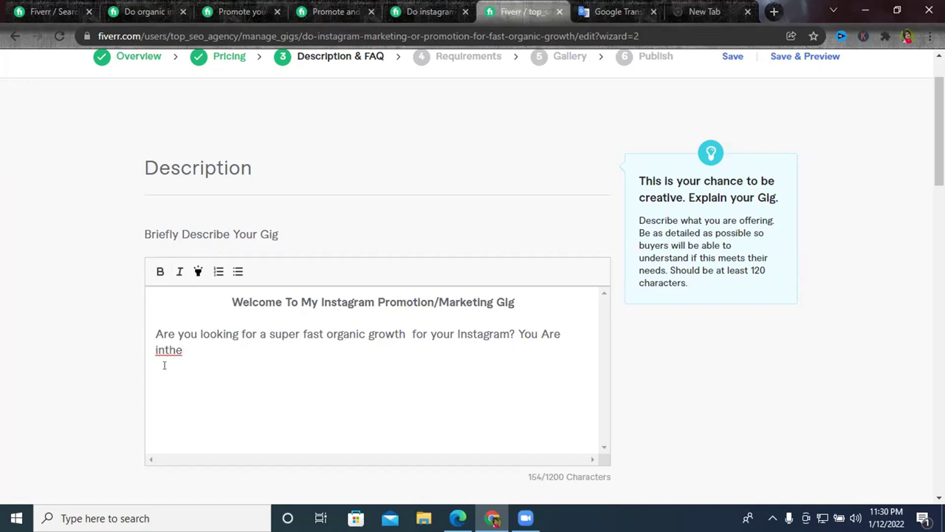
pyautogui.click(163, 350)
pyautogui.write('right p')
pyautogui.write('lace')
pyautogui.write('.')
pyautogui.press('BackSpace')
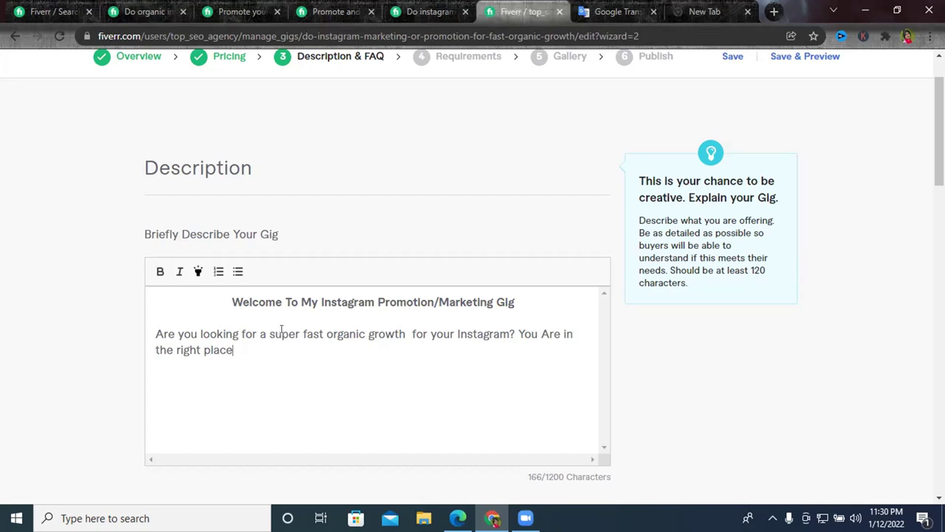
# Add 'This Service for Instagram marketing /', fixing 'Servise' and 'instagram' via spell-check.
pyautogui.write('. ')
pyautogui.write('Tho')
pyautogui.press('BackSpace')
pyautogui.write('s')
pyautogui.press('Left')
pyautogui.press('Left')
pyautogui.write('is Servise')
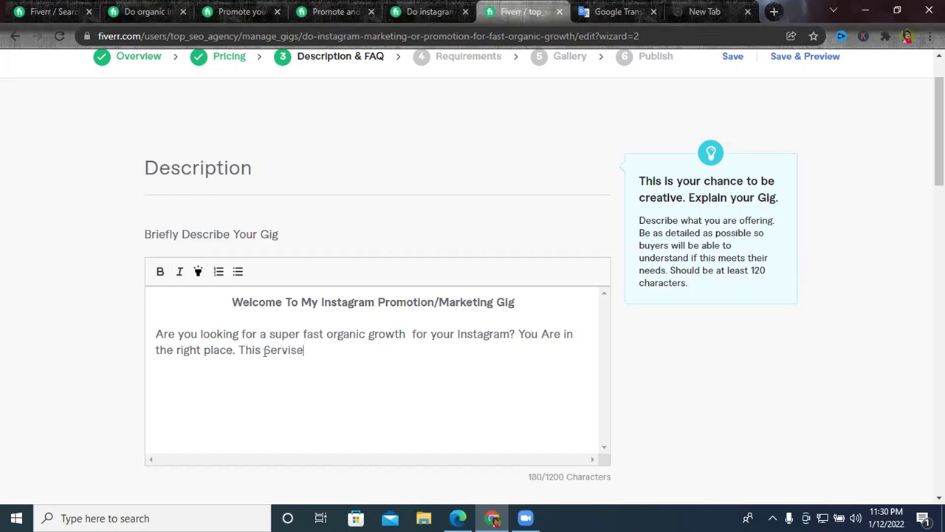
pyautogui.rightClick(266, 353)
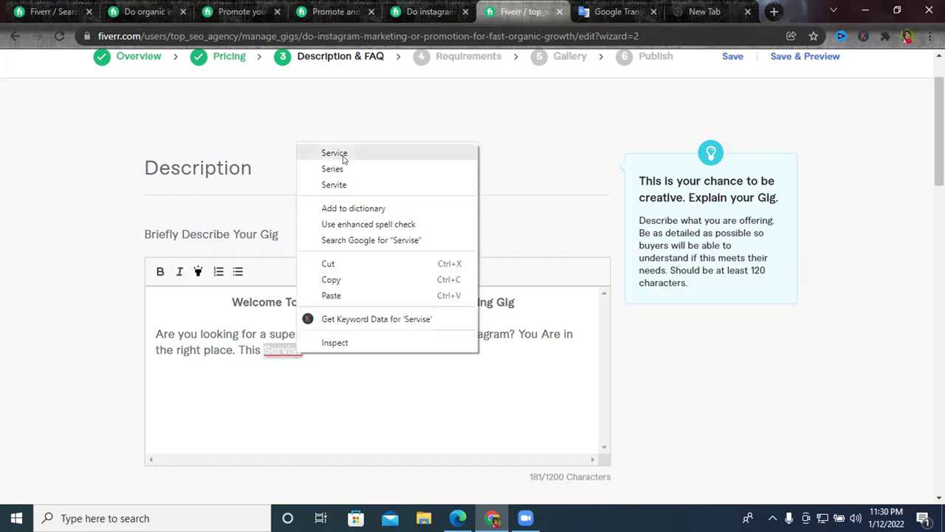
pyautogui.click(327, 154)
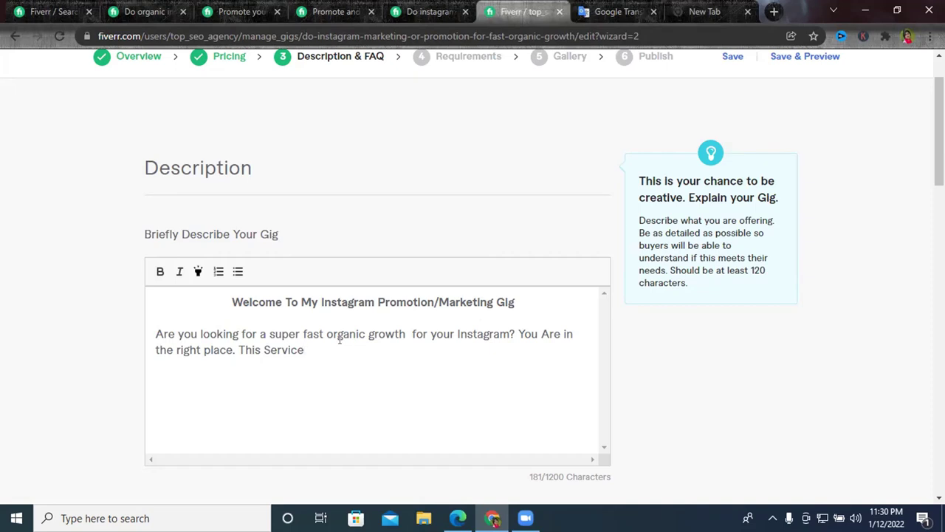
pyautogui.write('for instagra')
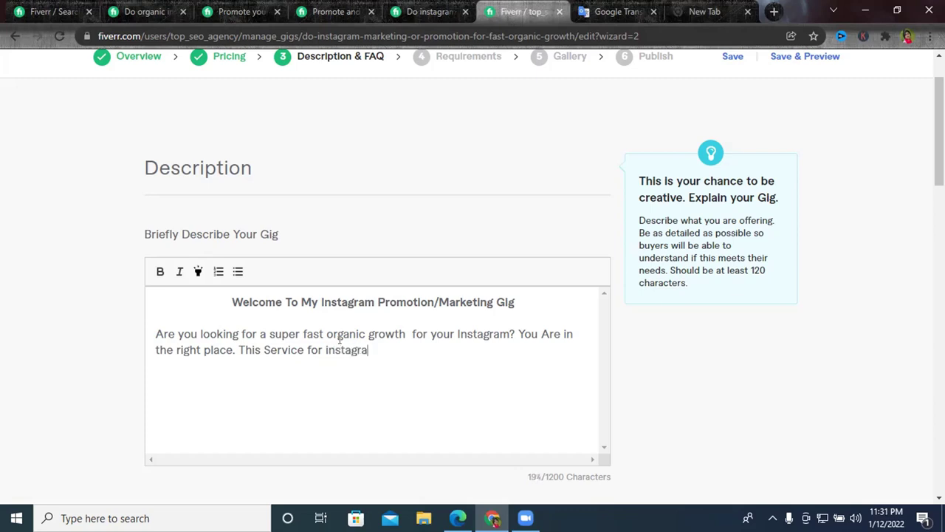
pyautogui.write('m marketing')
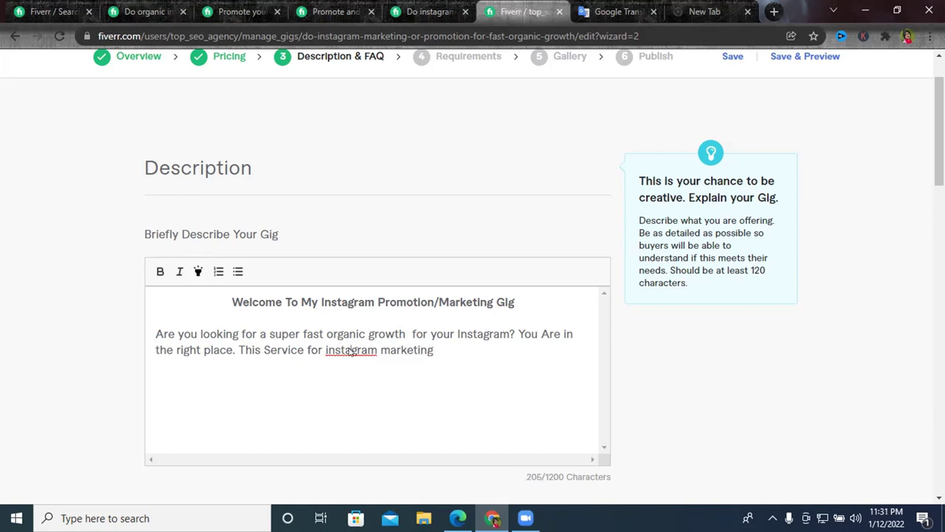
pyautogui.rightClick(351, 350)
pyautogui.click(396, 182)
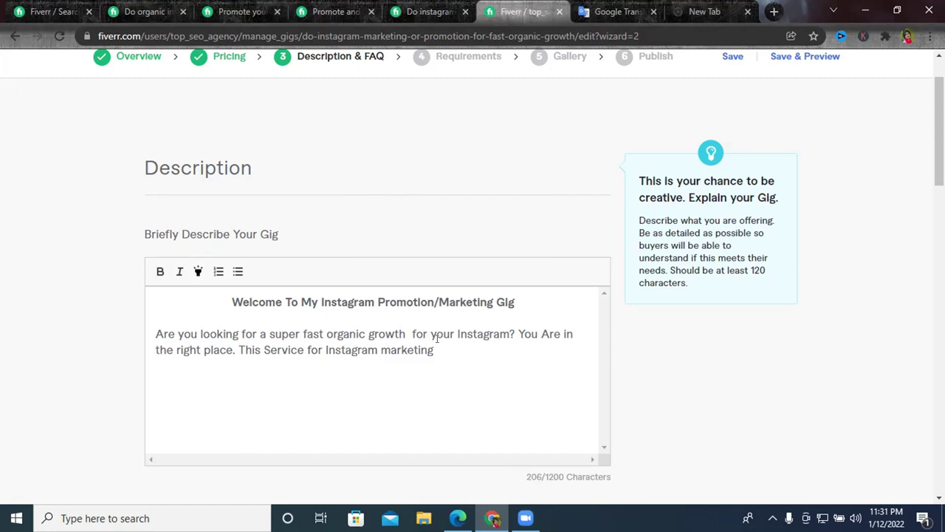
pyautogui.write('/')
pyautogui.press('BackSpace')
# Paste 'Promotion' from the headline after the slash and make 'marketing' bold.
pyautogui.doubleClick(385, 301)
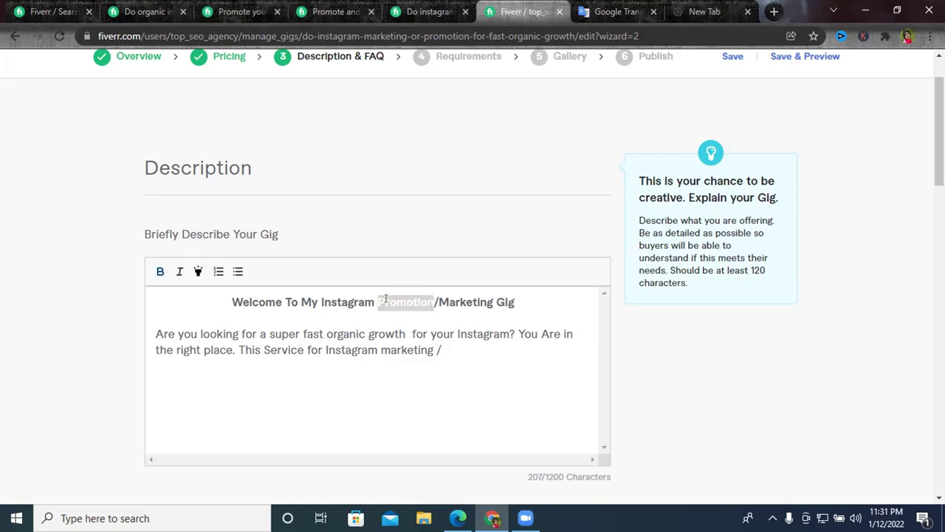
pyautogui.click(444, 349)
pyautogui.hotkey('ctrl', 'v')
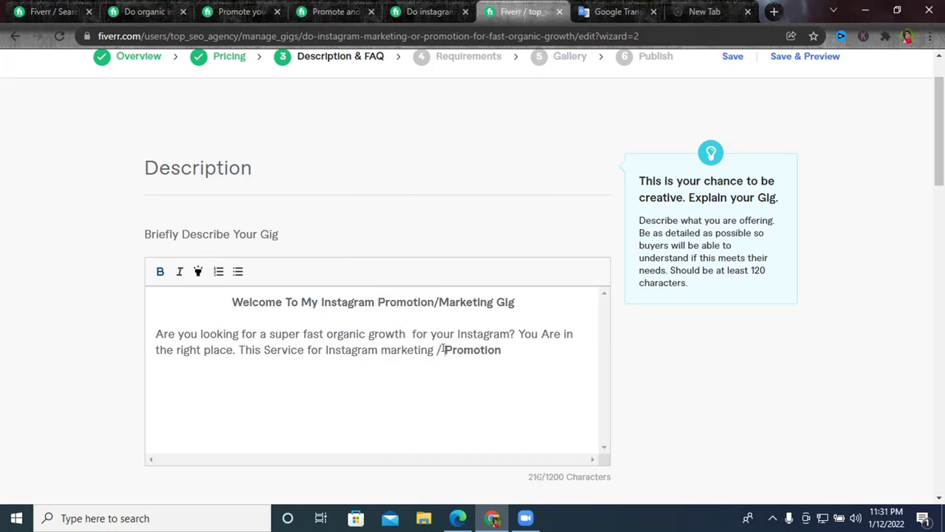
pyautogui.doubleClick(405, 350)
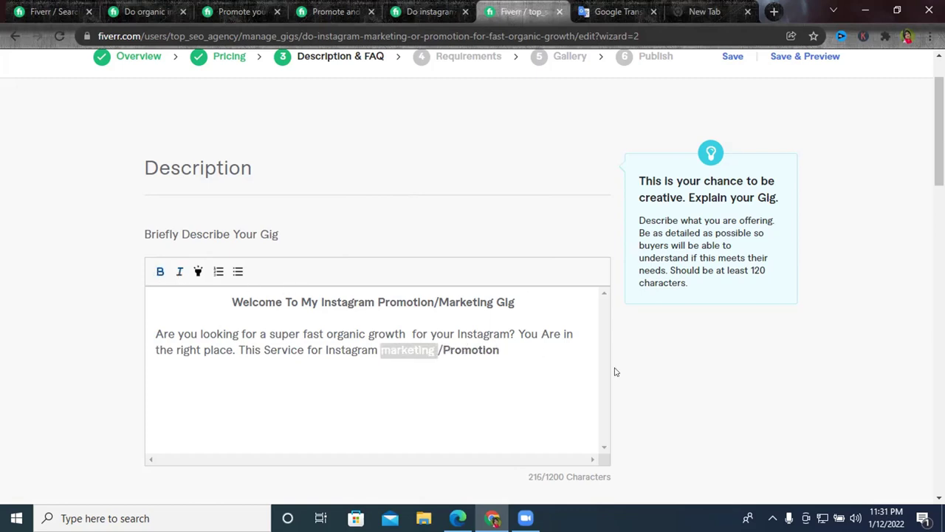
pyautogui.click(527, 353)
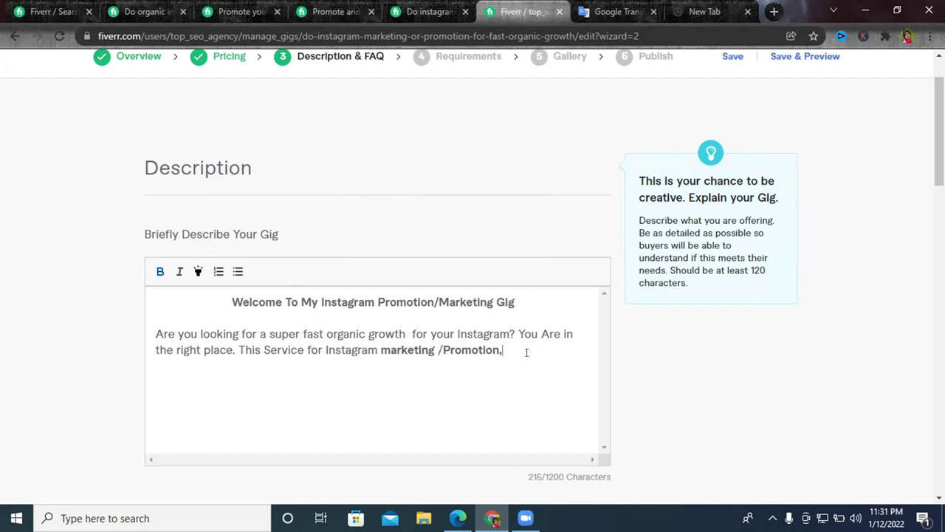
# Add the keywords 'Engagement, management and Growth', correcting 'Groth' to 'Growth' via spell-check.
pyautogui.write('En')
pyautogui.write('agement')
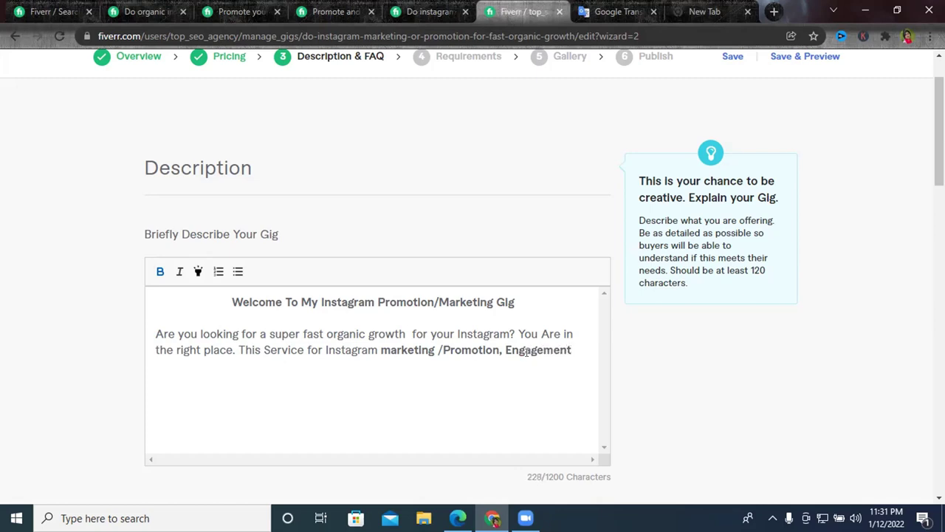
pyautogui.write(',')
pyautogui.write('management')
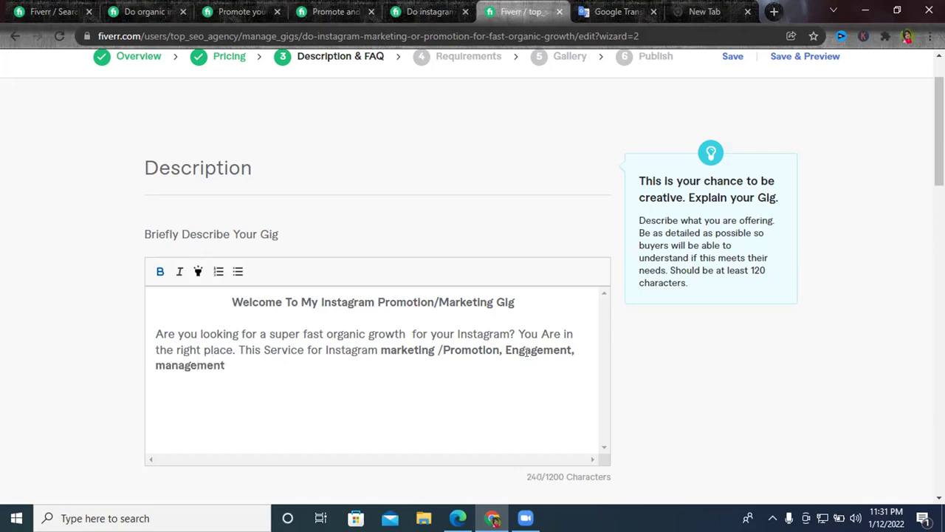
pyautogui.write(' and Groth')
pyautogui.rightClick(264, 367)
pyautogui.click(300, 160)
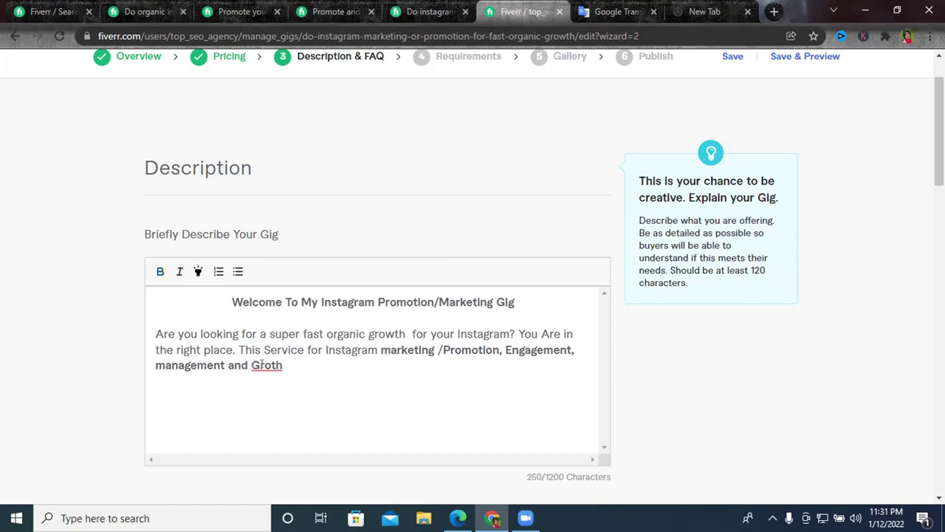
pyautogui.rightClick(265, 364)
pyautogui.click(303, 167)
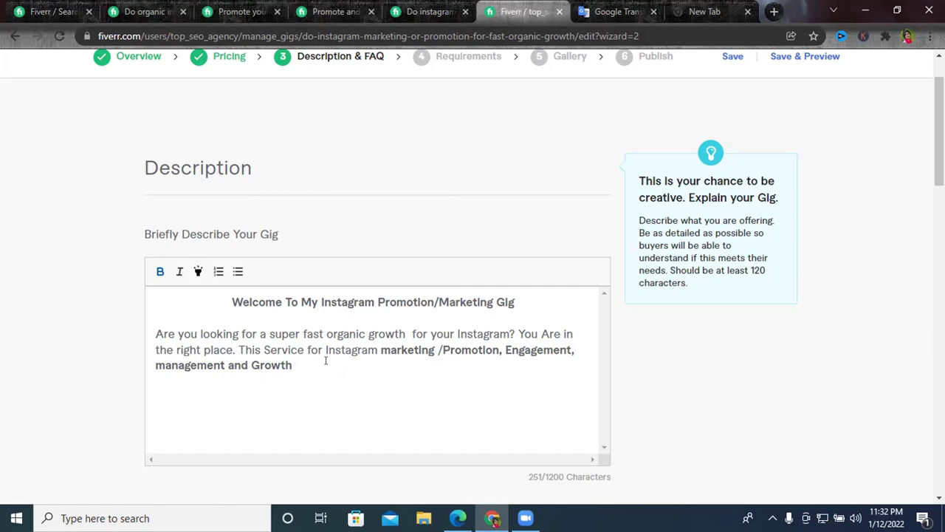
# Add the word 'follower', fixing the misspelled 'llower' with the spelling suggestions.
pyautogui.write('llower')
pyautogui.rightClick(303, 366)
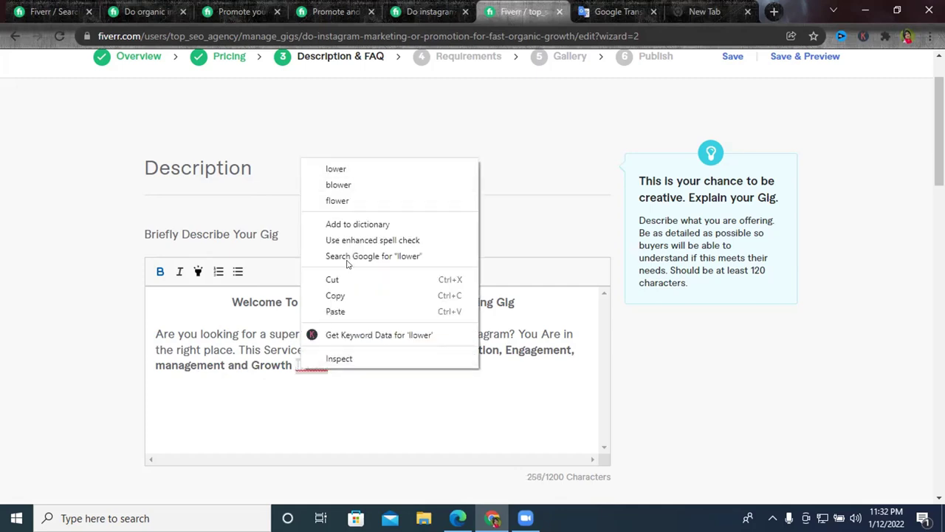
pyautogui.click(339, 359)
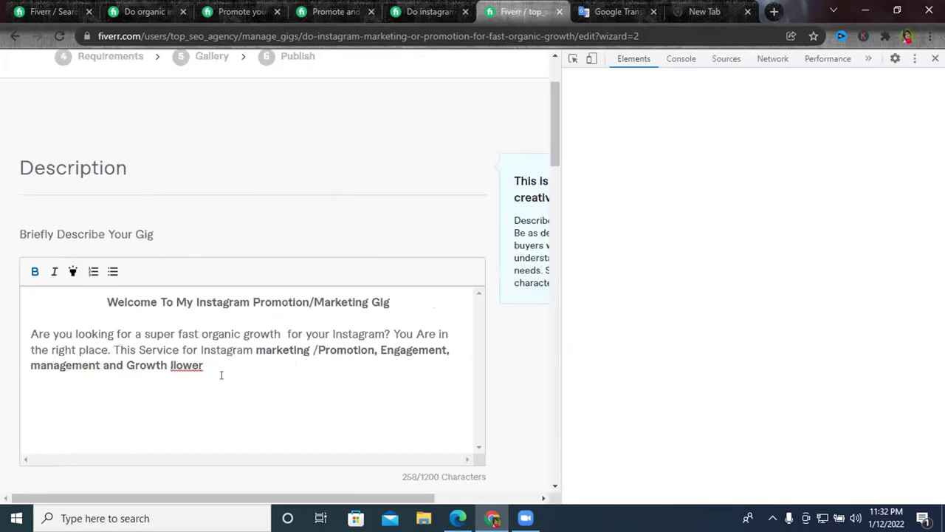
pyautogui.press('F12')
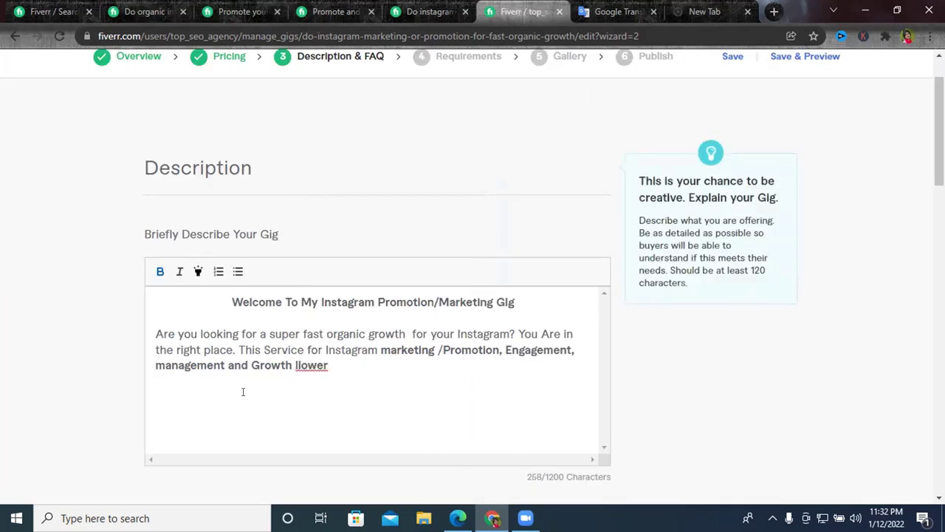
pyautogui.click(295, 365)
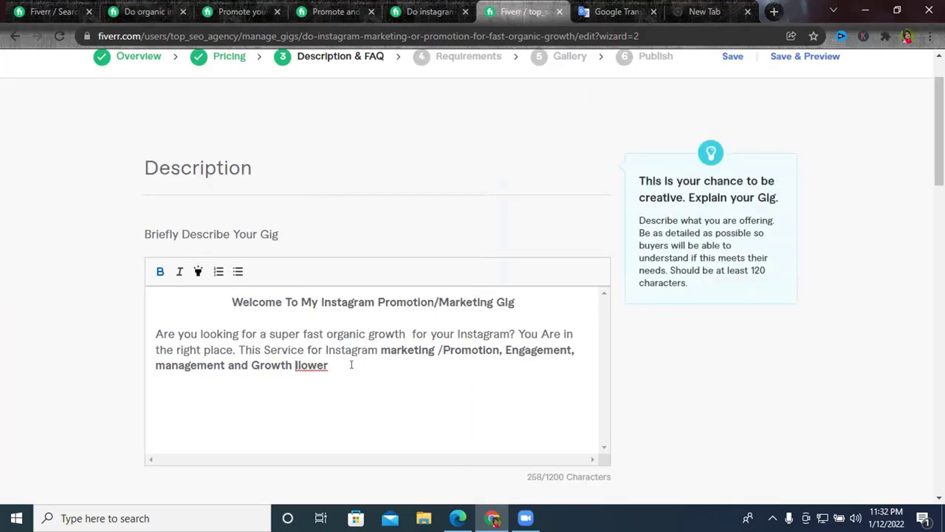
pyautogui.write('f')
pyautogui.rightClick(319, 362)
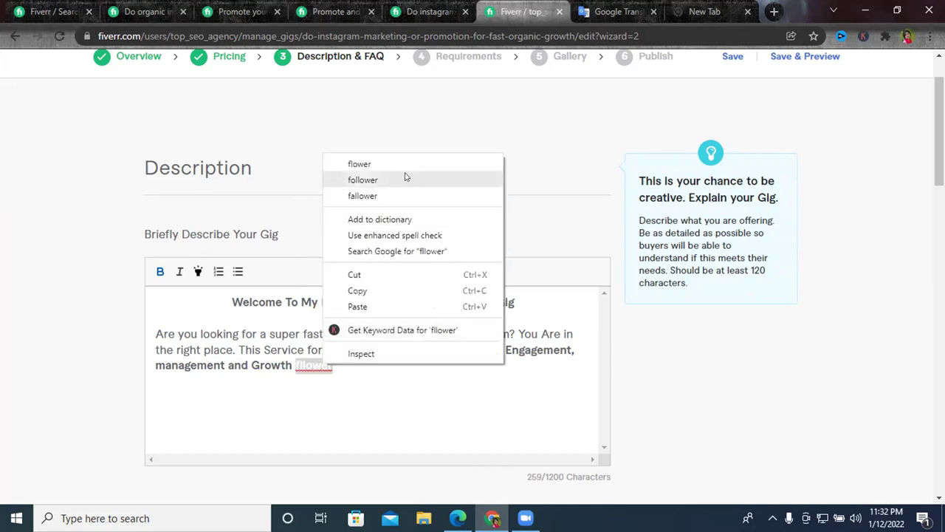
pyautogui.click(405, 177)
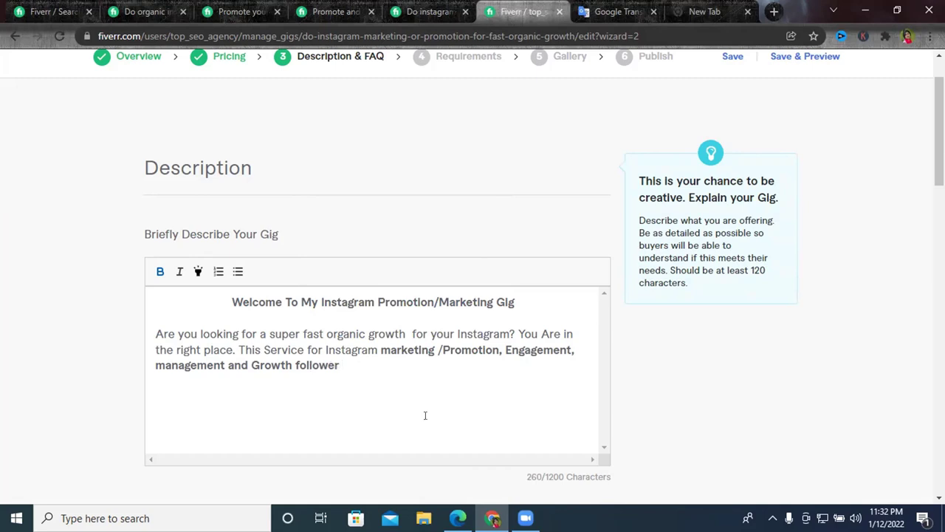
# Finish the sentence with 'services.' and start a new empty line below.
pyautogui.write('ervices')
pyautogui.click(341, 362)
pyautogui.write('s')
pyautogui.click(396, 360)
pyautogui.write('.')
pyautogui.press('Return')
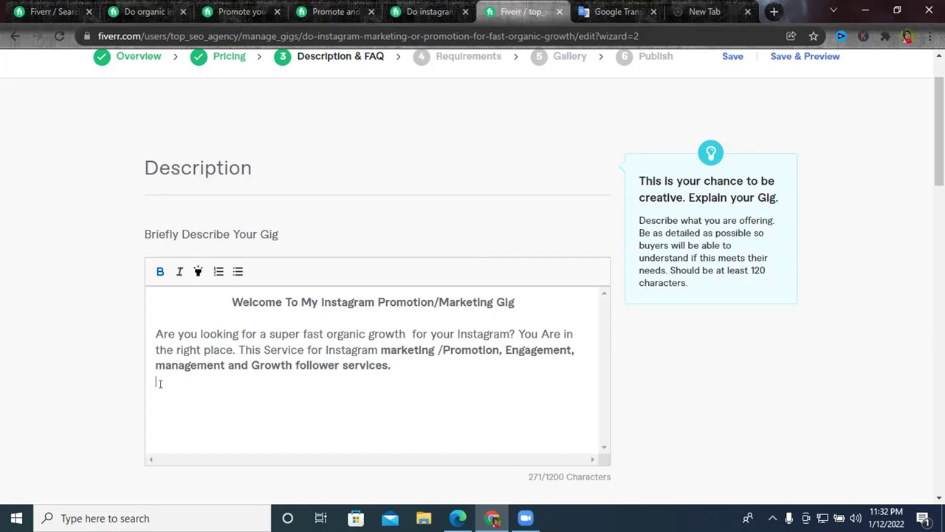
# On a new line below the intro, type 'I am' plus the seller's name, correcting the surname's spelling.
pyautogui.press('Return')
pyautogui.write('I am raju ahasmed')
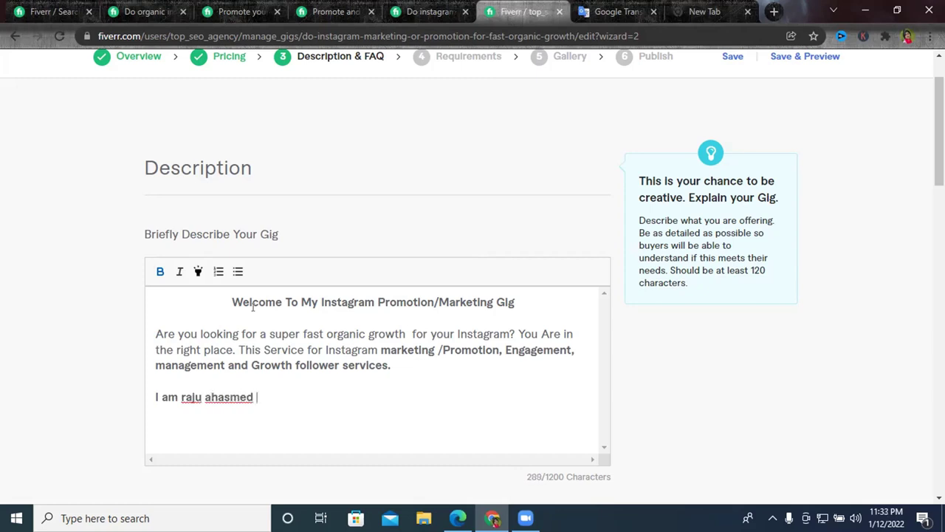
pyautogui.rightClick(226, 400)
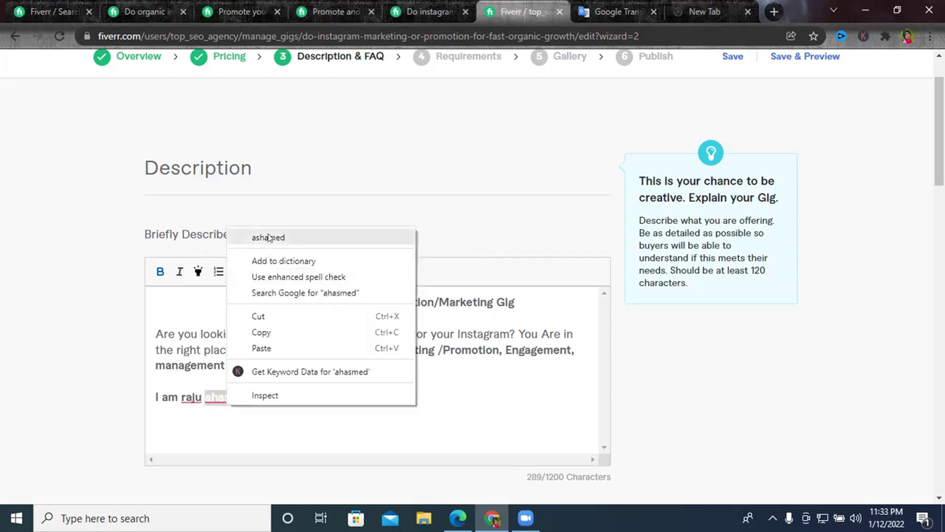
pyautogui.click(268, 238)
pyautogui.doubleClick(232, 396)
pyautogui.write('ahamed')
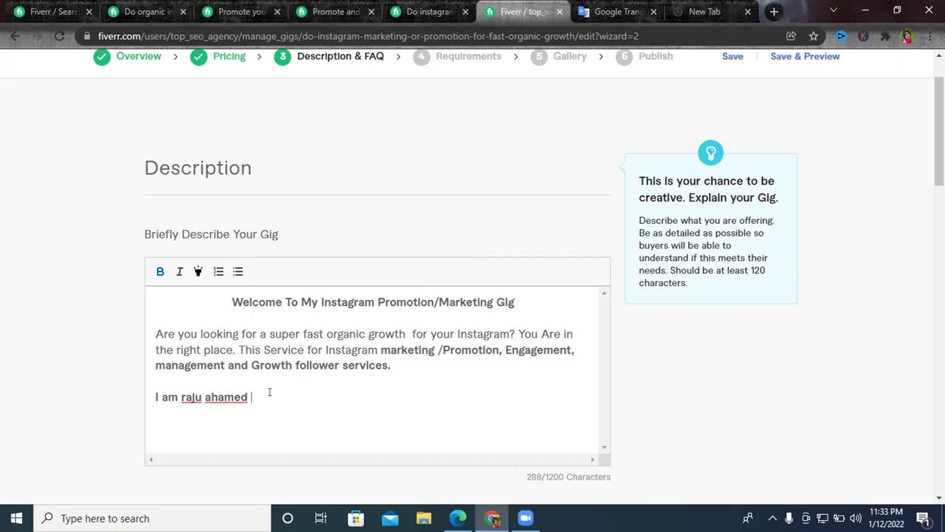
# Add 'I have 3+ years experiences in Instagram marketing.' and fix its misspellings.
pyautogui.press('BackSpace')
pyautogui.write('. I have 3+ years')
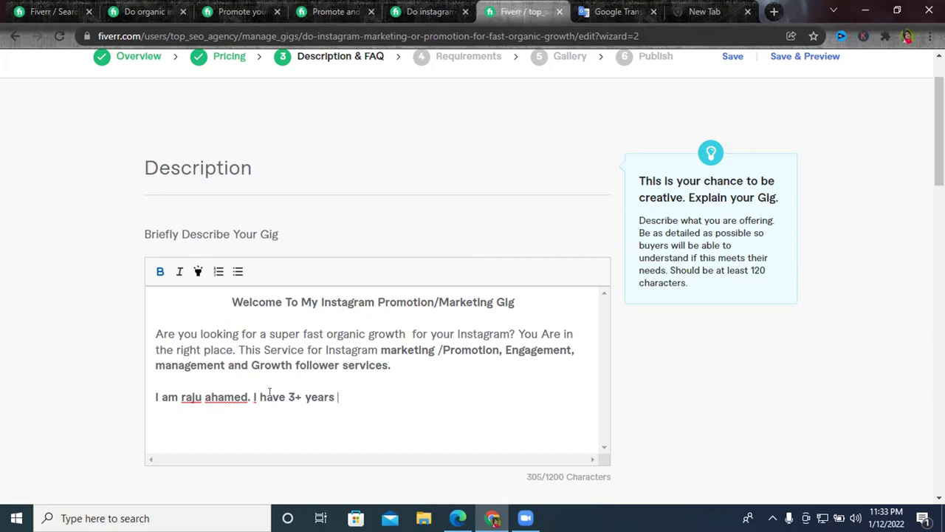
pyautogui.write(' experinces')
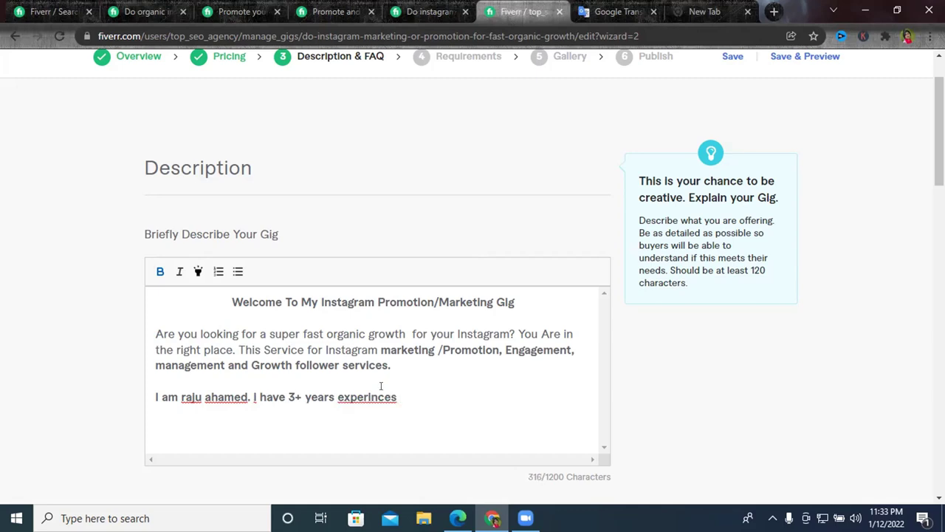
pyautogui.rightClick(383, 393)
pyautogui.click(431, 207)
pyautogui.write('n Inagram')
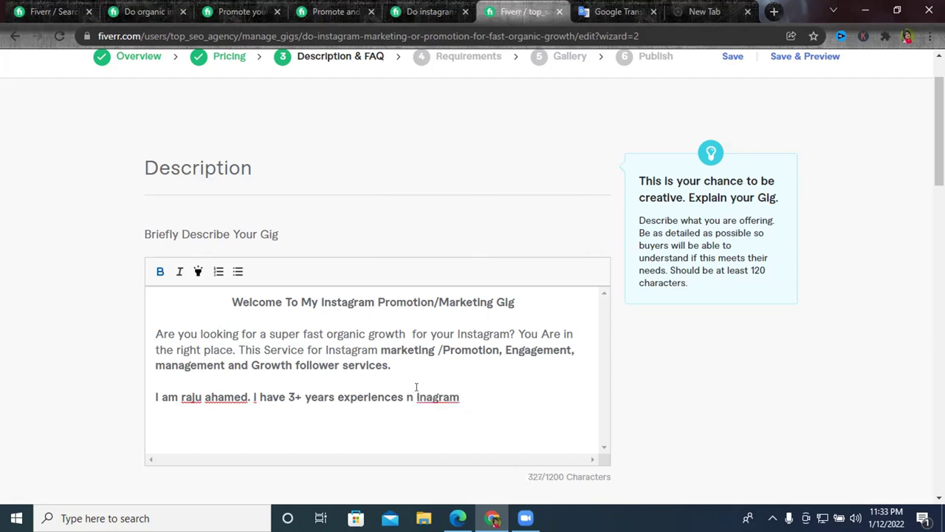
pyautogui.rightClick(421, 393)
pyautogui.click(432, 411)
pyautogui.doubleClick(438, 396)
pyautogui.press('BackSpace')
pyautogui.write('Instah')
pyautogui.press('BackSpace')
pyautogui.write('gram')
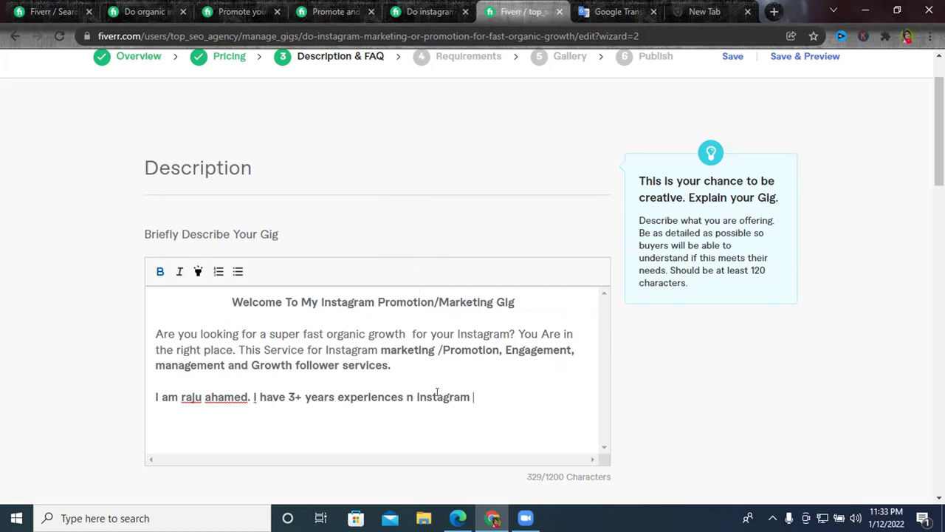
pyautogui.write(' marketing.')
pyautogui.hotkey('shift', 'Home')
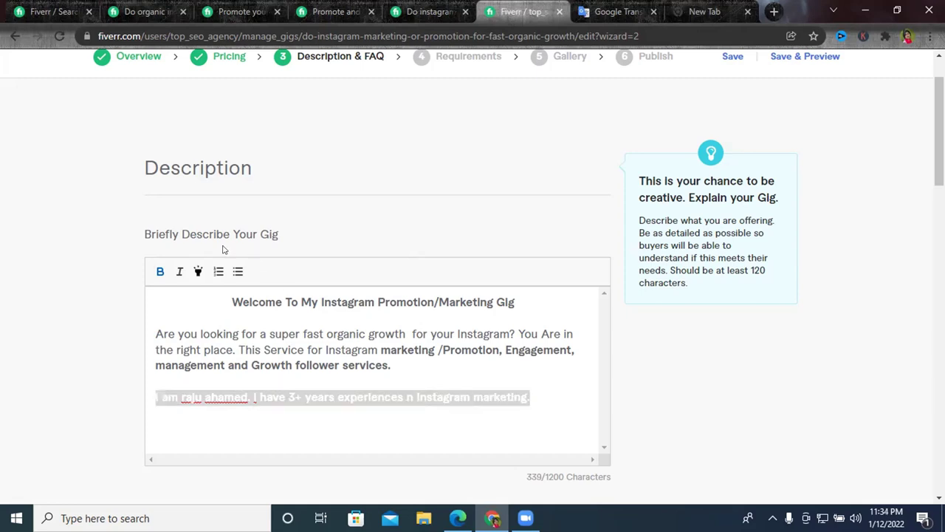
# Remove bold from the bio line, capitalise the seller's name, and capitalise the 'I' in 'I have'.
pyautogui.click(160, 271)
pyautogui.click(528, 397)
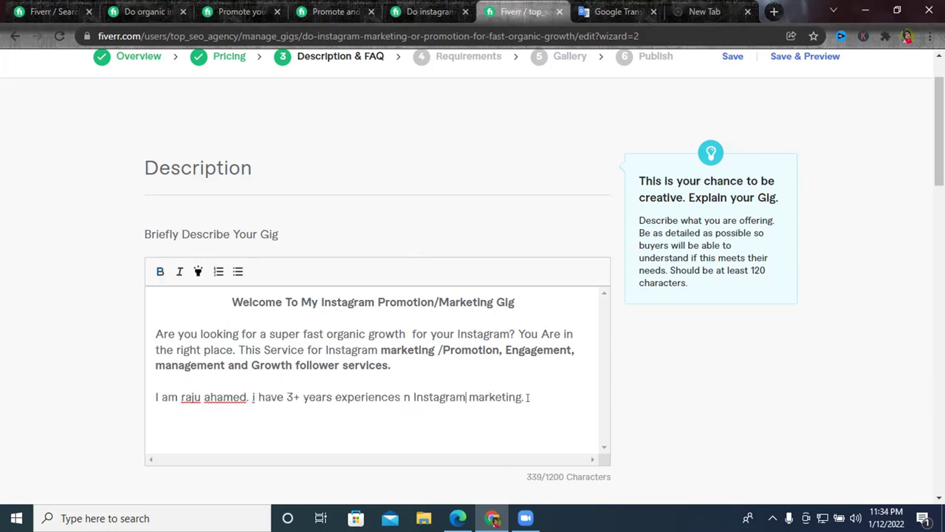
pyautogui.moveTo(182, 397); pyautogui.dragTo(206, 397)
pyautogui.write('Raju A')
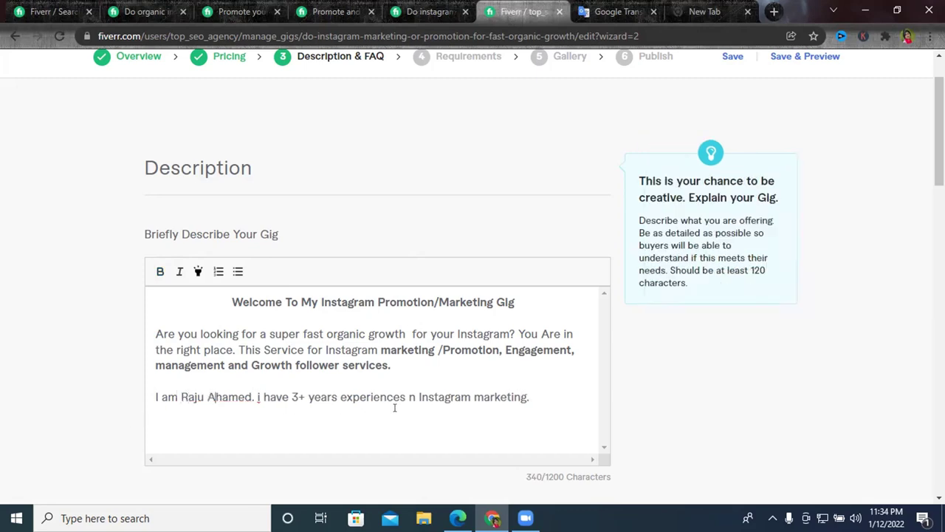
pyautogui.click(539, 396)
pyautogui.moveTo(261, 392); pyautogui.dragTo(255, 385)
pyautogui.press('BackSpace')
pyautogui.write('I')
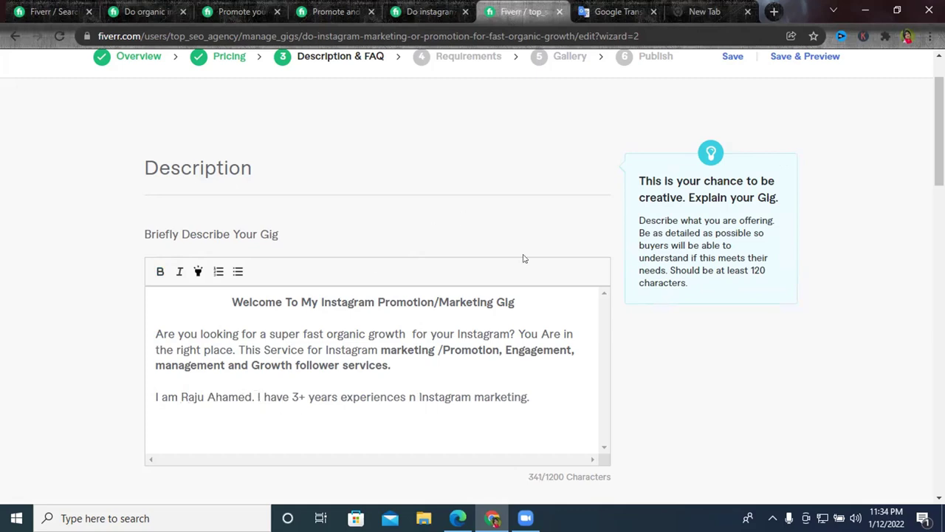
pyautogui.click(886, 36)
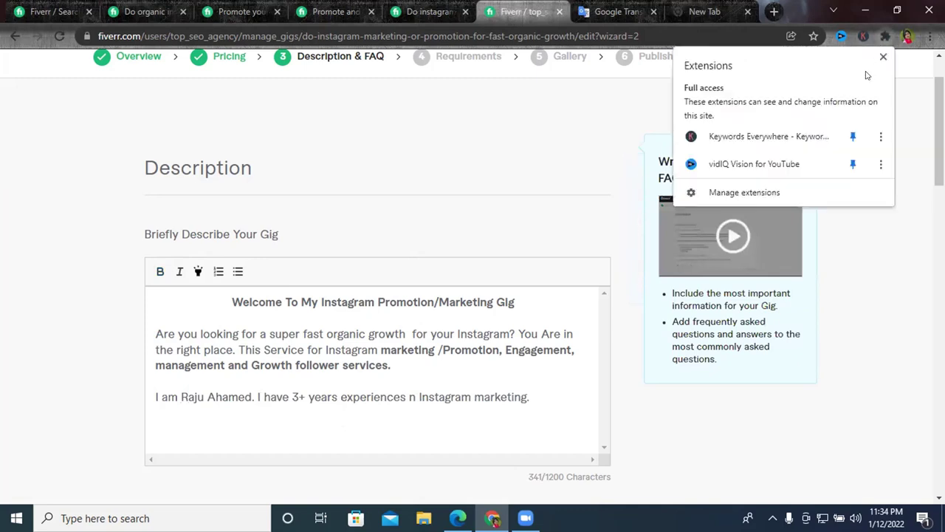
pyautogui.click(547, 402)
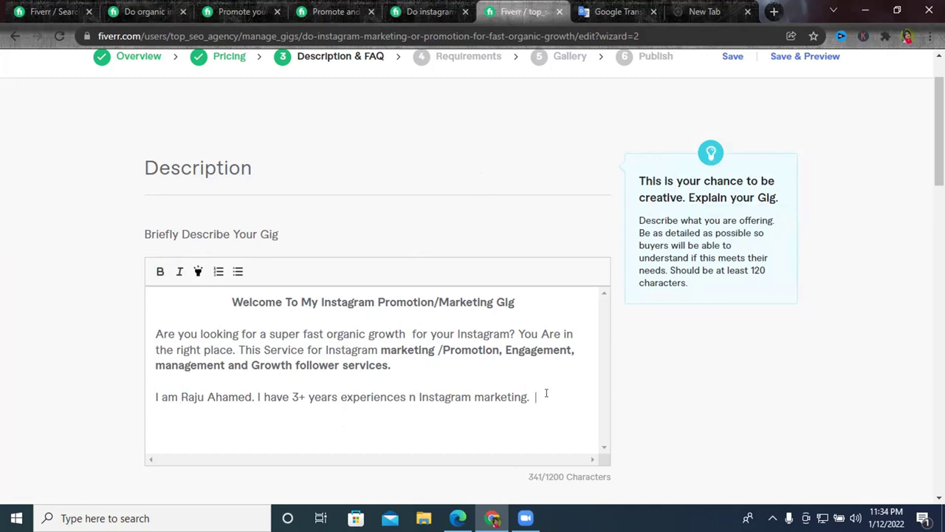
# Type the next bio sentence: 'I am working as a full time freelancing i fiverr'.
pyautogui.press('BackSpace')
pyautogui.write('I am')
pyautogui.write('or')
pyautogui.press('BackSpace')
pyautogui.press('BackSpace')
pyautogui.write('working ')
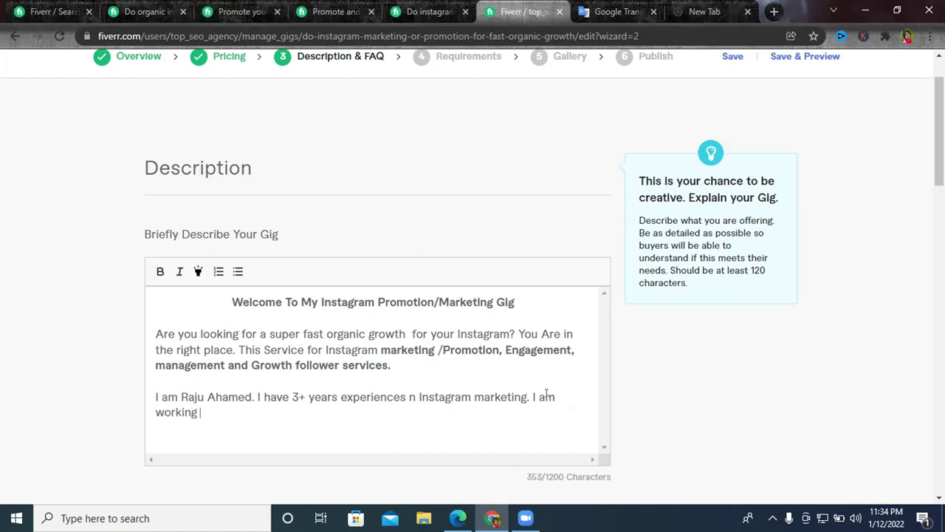
pyautogui.write('as a full time freelan')
pyautogui.write('cing ')
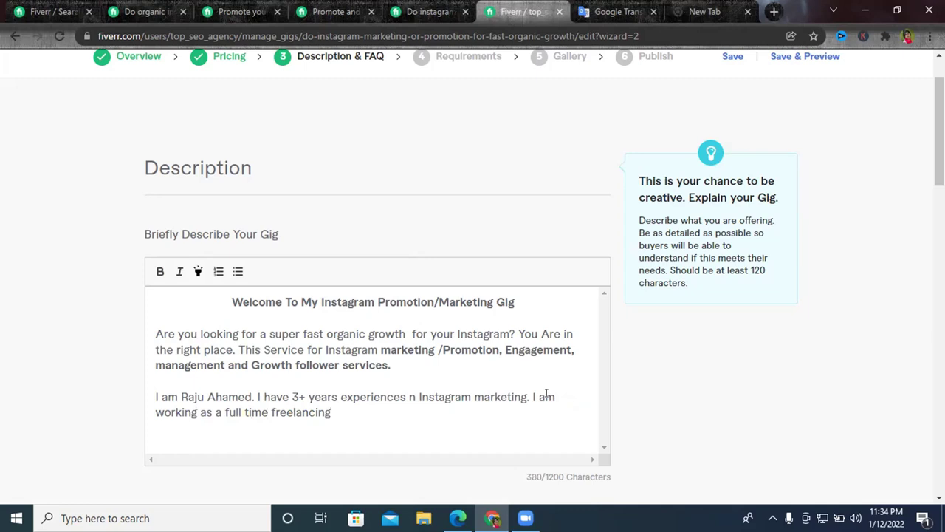
pyautogui.write('i fiverr')
# Correct the sentence to end 'freelancer in fiverr.' with a closing period.
pyautogui.click(338, 412)
pyautogui.write('n')
pyautogui.rightClick(361, 412)
pyautogui.click(380, 408)
pyautogui.write('.')
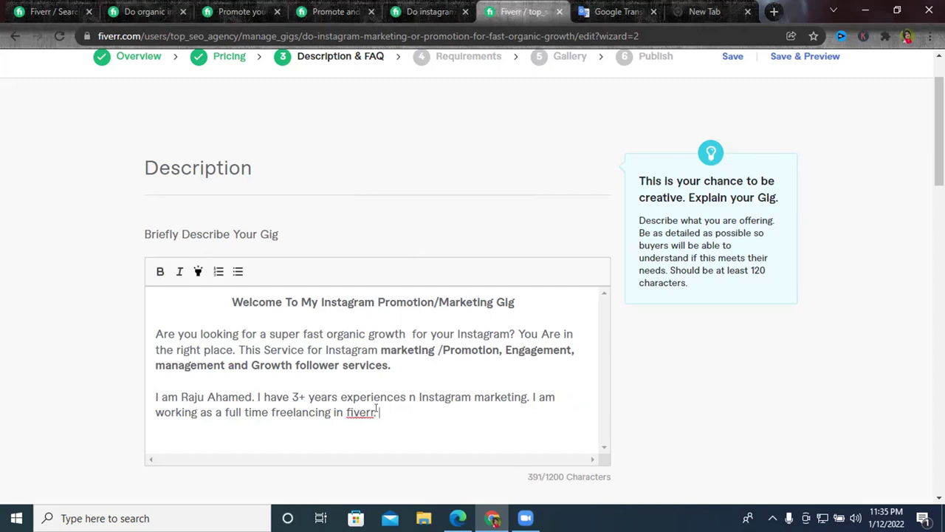
pyautogui.moveTo(331, 413); pyautogui.dragTo(314, 412)
pyautogui.press('BackSpace')
pyautogui.write('r')
pyautogui.rightClick(293, 410)
pyautogui.click(362, 214)
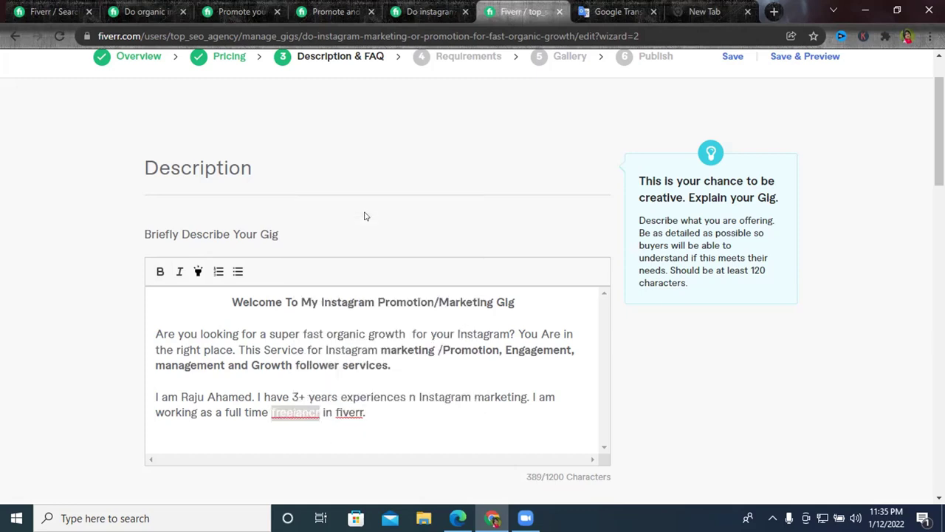
pyautogui.click(405, 414)
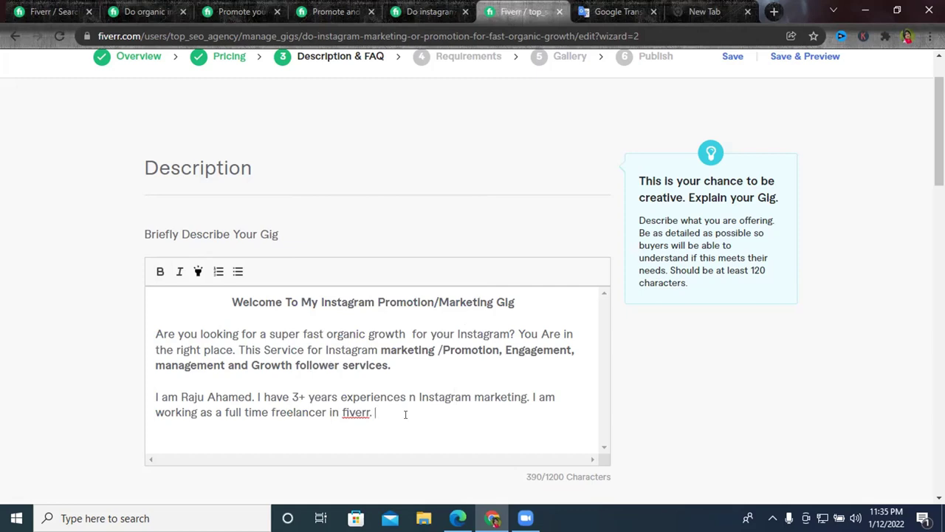
# Add 'I am at your services I am active 24 hours online' and select it for translating.
pyautogui.write('i am at your services')
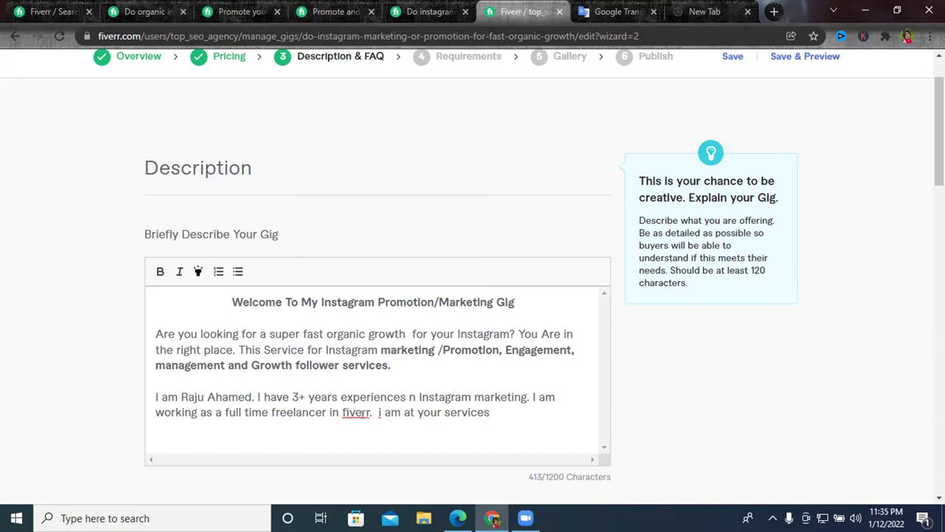
pyautogui.doubleClick(374, 413)
pyautogui.write('I')
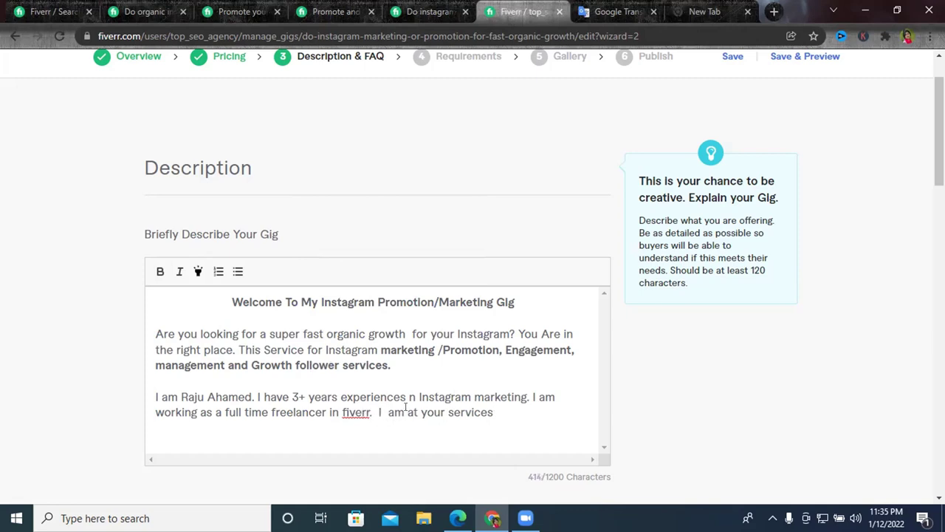
pyautogui.click(517, 410)
pyautogui.write('I am active 24 hours ')
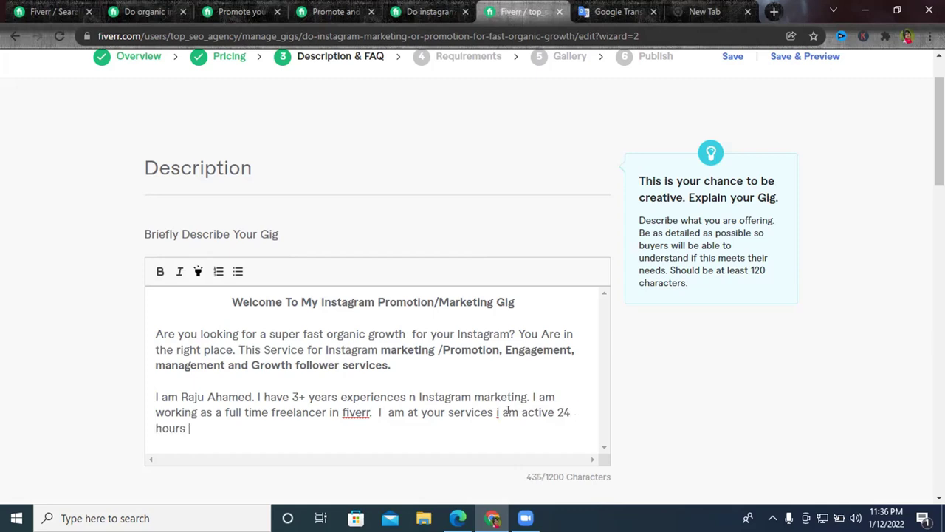
pyautogui.write('online')
pyautogui.moveTo(378, 412); pyautogui.dragTo(394, 429)
pyautogui.hotkey('ctrl', 'c')
# Paste the availability sentence into Google Translate and check its Bengali translation.
pyautogui.click(617, 12)
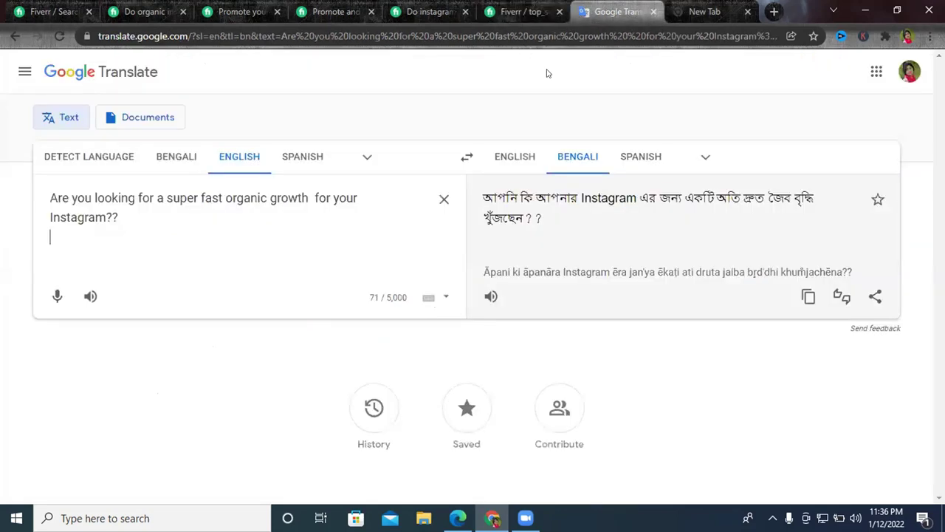
pyautogui.click(444, 199)
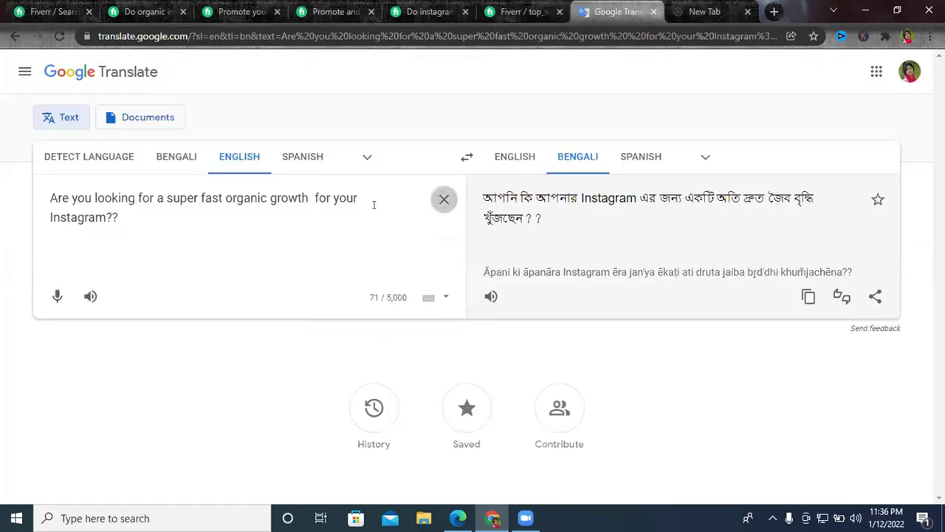
pyautogui.hotkey('ctrl', 'v')
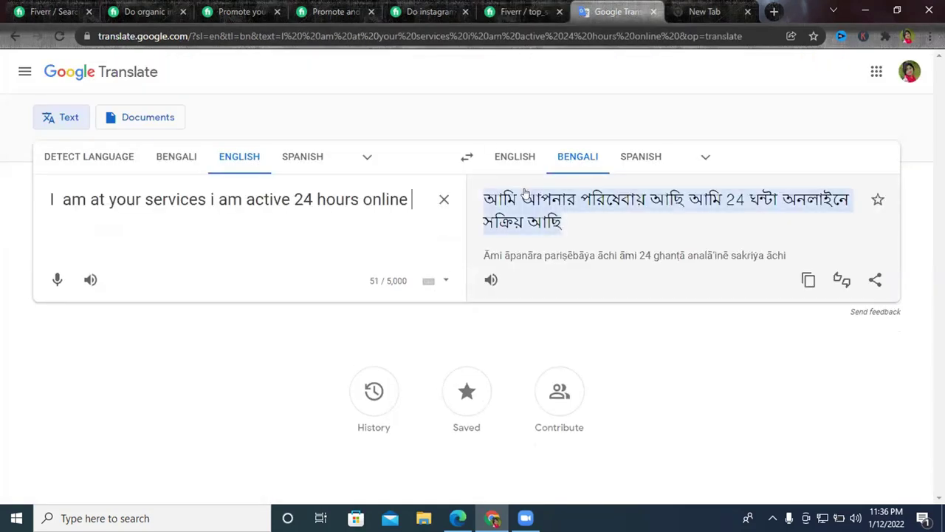
pyautogui.tripleClick(517, 221)
pyautogui.tripleClick(683, 210)
pyautogui.click(768, 216)
# Finish the availability sentence with a period after 'online'.
pyautogui.click(517, 12)
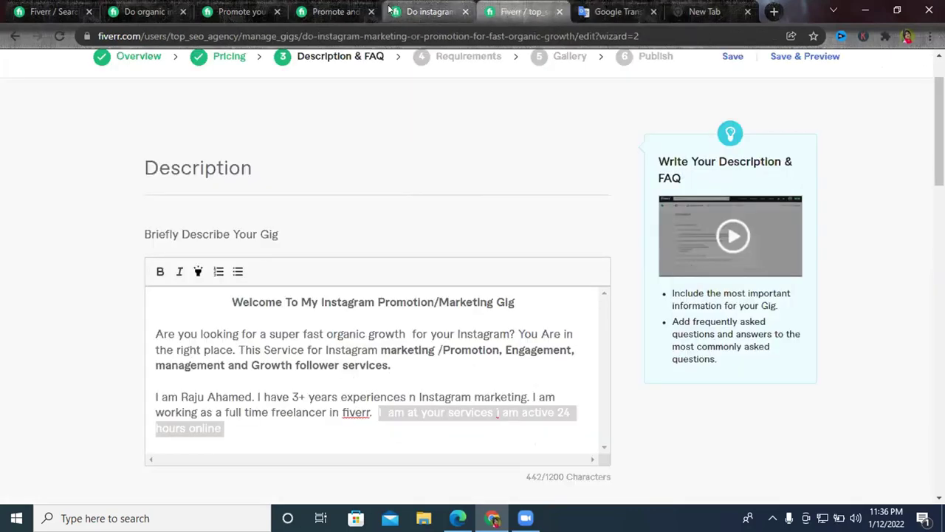
pyautogui.click(269, 410)
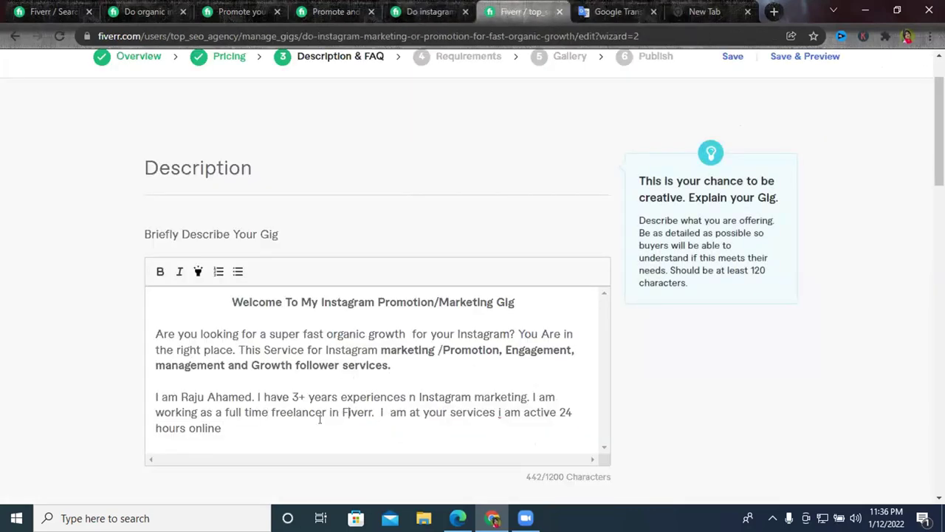
pyautogui.write('.')
pyautogui.scroll(-2, 243, 310)
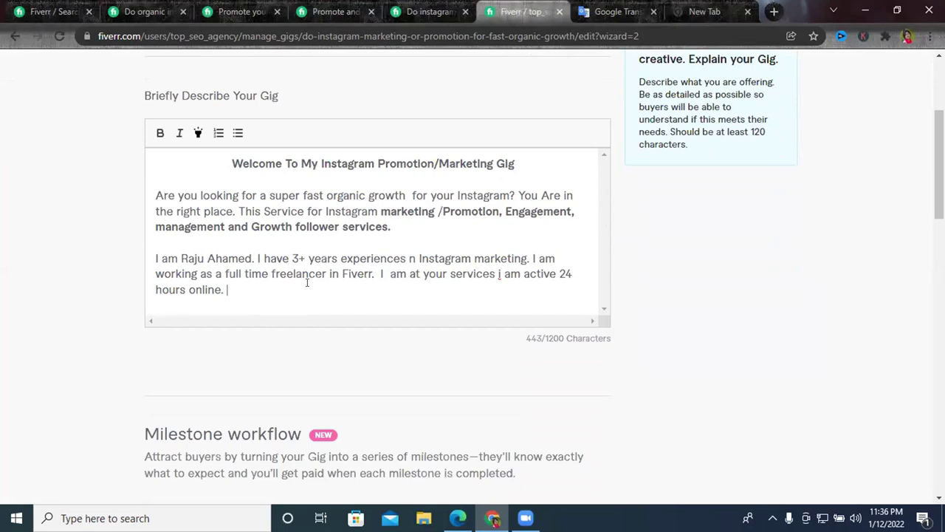
pyautogui.scroll(1, 305, 282)
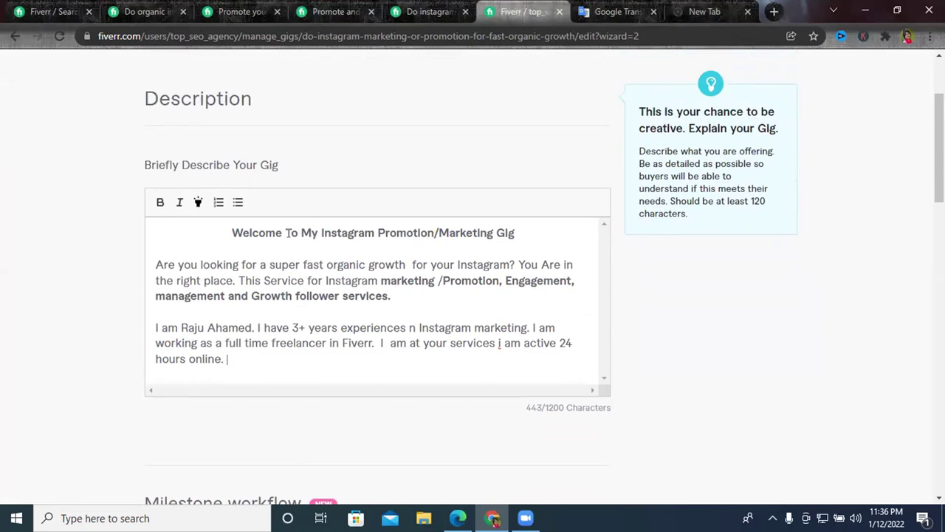
# Add blank lines after the bio, then view a competitor's Instagram promotion gig description.
pyautogui.moveTo(226, 359); pyautogui.dragTo(152, 232)
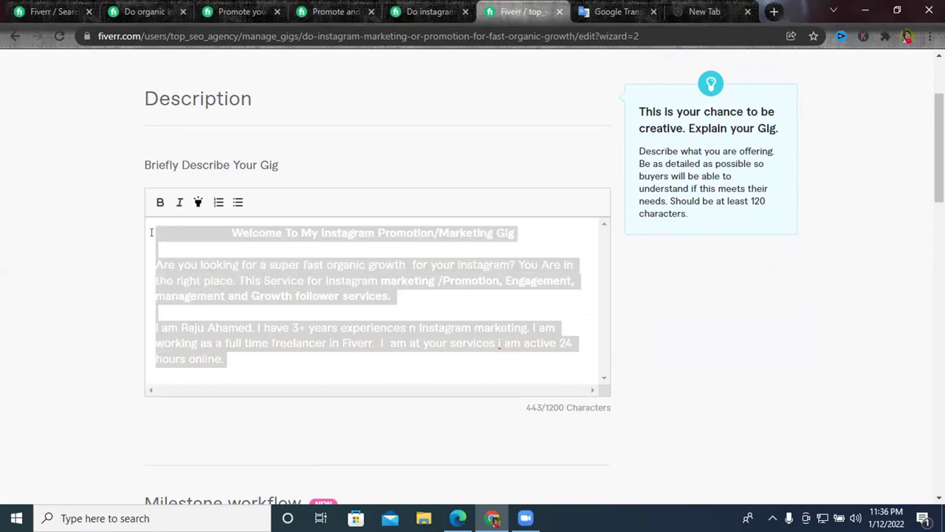
pyautogui.rightClick(241, 258)
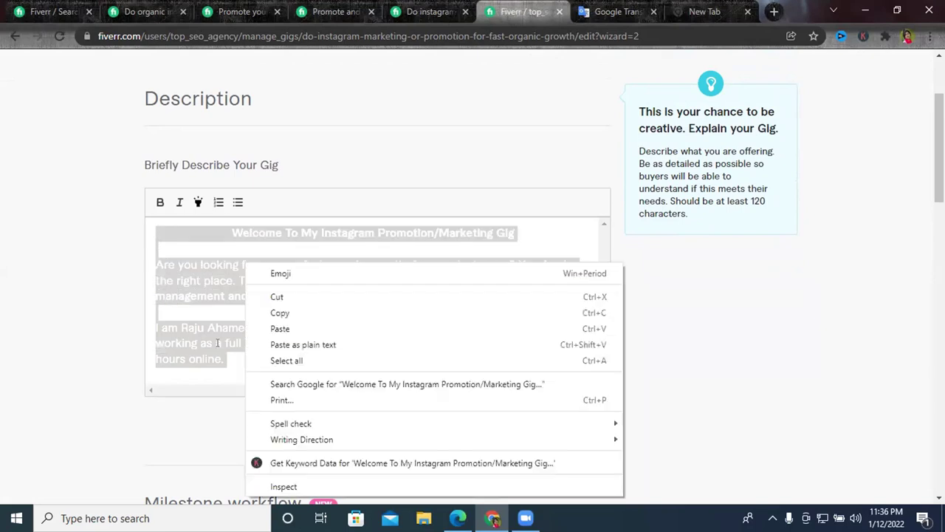
pyautogui.click(237, 350)
pyautogui.press('Return')
pyautogui.press('Return')
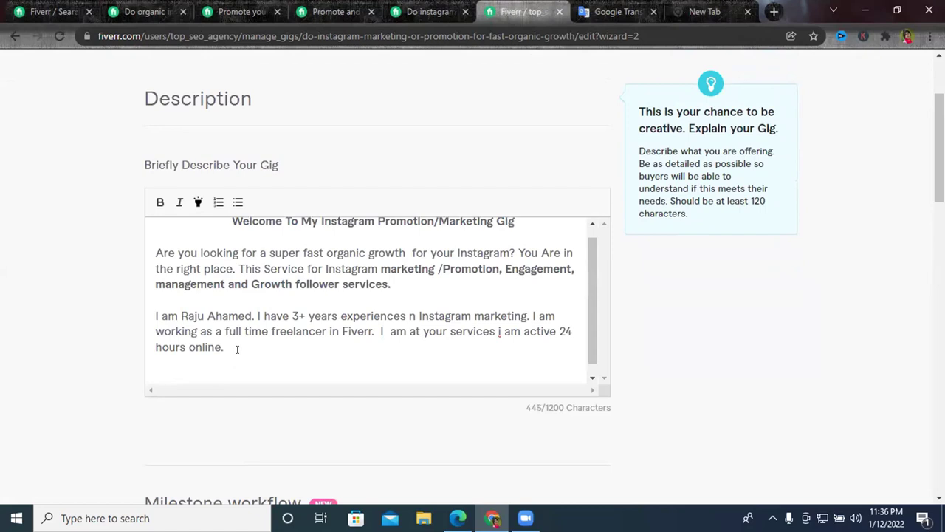
pyautogui.click(240, 11)
pyautogui.scroll(-2, 129, 316)
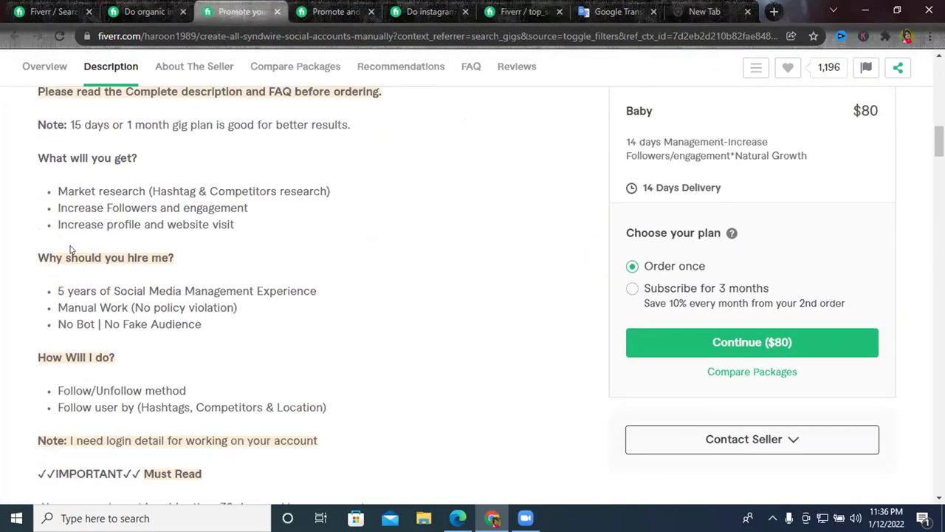
# Look over a second competitor's Instagram-growth gig, then go back to the description editor.
pyautogui.click(336, 11)
pyautogui.scroll(-3, 164, 284)
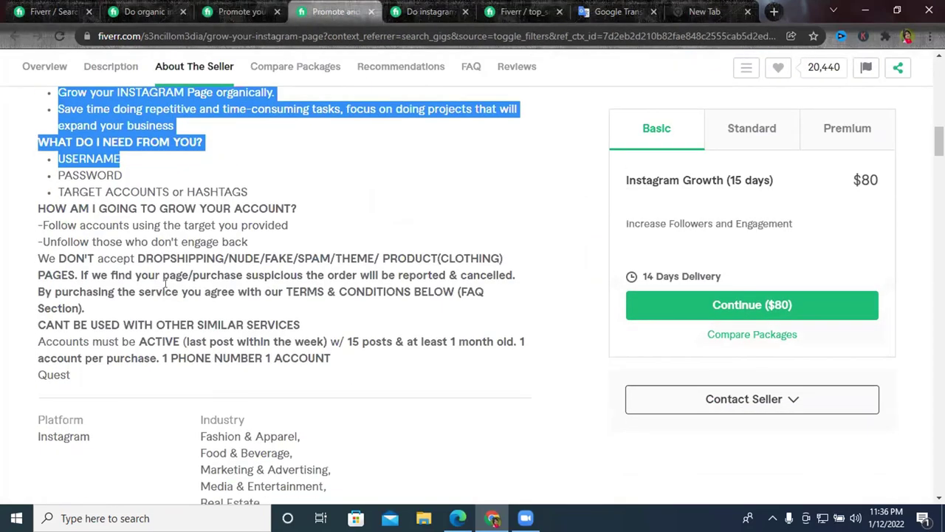
pyautogui.click(695, 11)
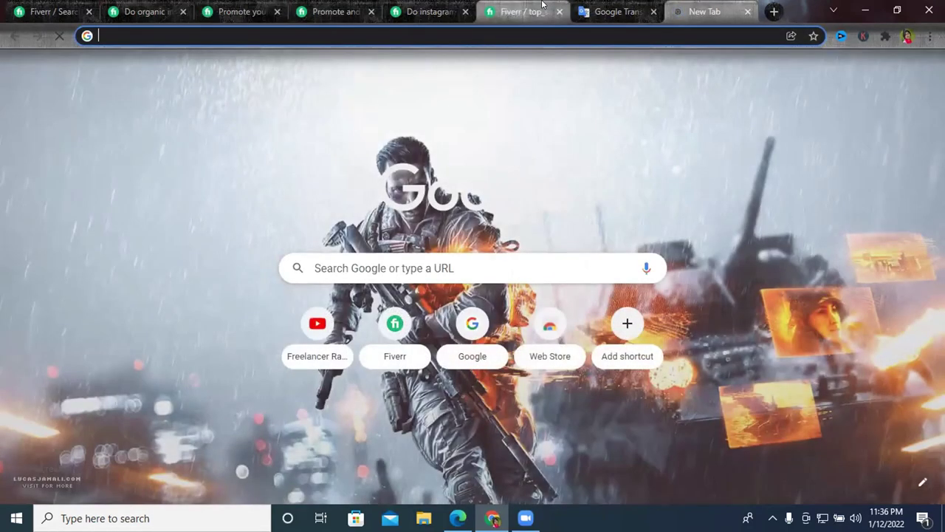
pyautogui.click(525, 12)
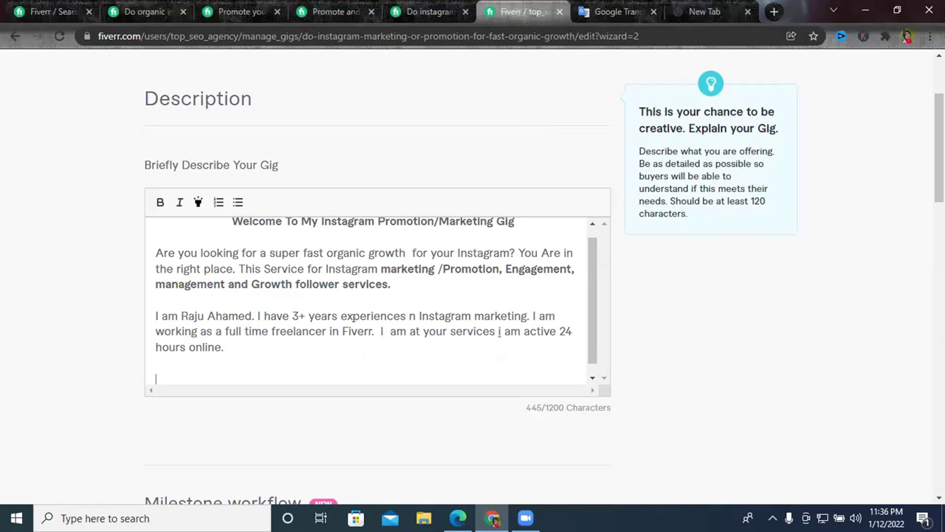
pyautogui.doubleClick(215, 312)
pyautogui.press('Left')
pyautogui.doubleClick(293, 316)
pyautogui.moveTo(572, 330); pyautogui.dragTo(561, 330)
pyautogui.click(559, 331)
pyautogui.doubleClick(461, 271)
pyautogui.click(417, 268)
pyautogui.tripleClick(417, 268)
pyautogui.click(417, 268)
pyautogui.scroll(1, 287, 279)
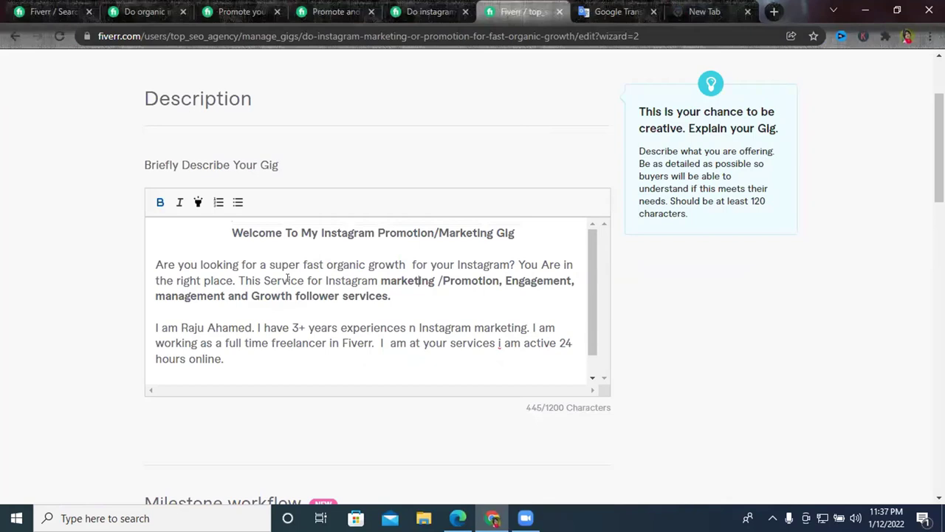
pyautogui.scroll(-1, 259, 325)
pyautogui.click(254, 340)
pyautogui.press('Return')
pyautogui.click(494, 480)
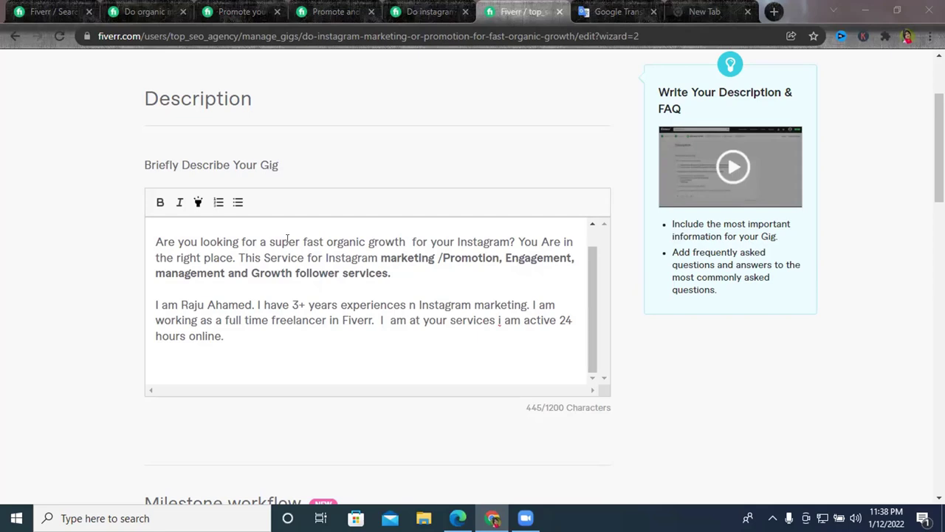
# Type the subheading 'My services Description:' below the bio and make it bold.
pyautogui.scroll(-2, 221, 311)
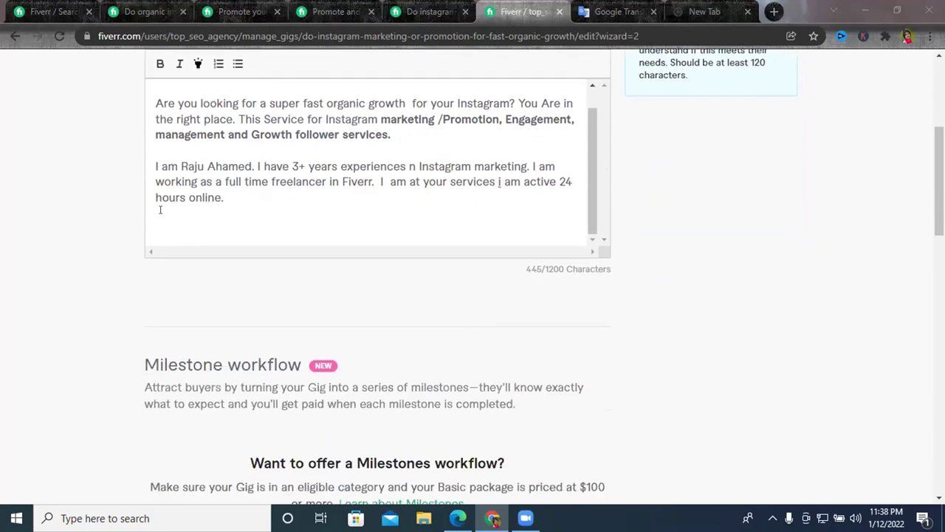
pyautogui.click(165, 221)
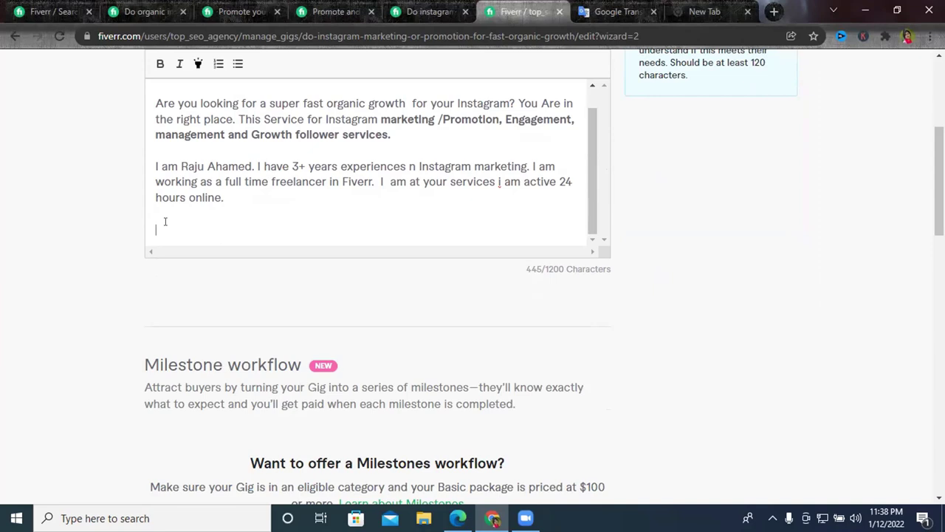
pyautogui.write('My services De')
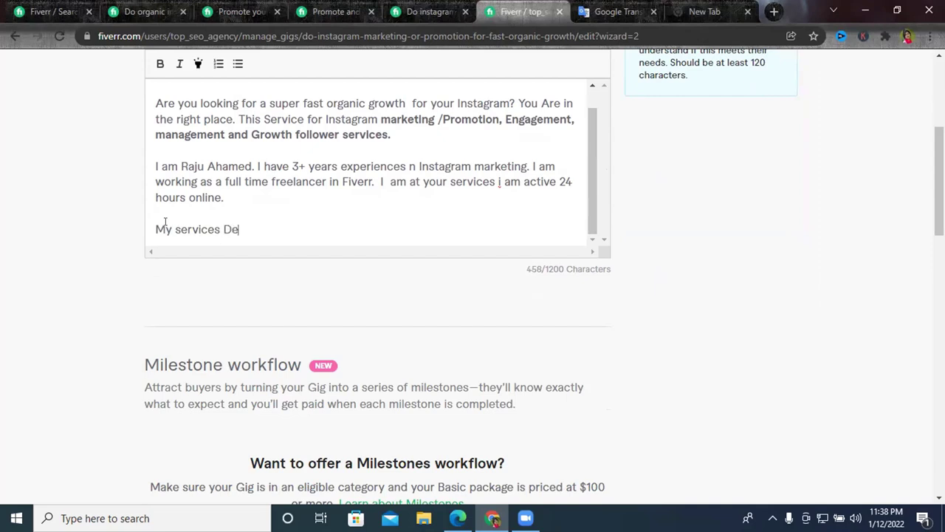
pyautogui.write('scription:')
pyautogui.press('Return')
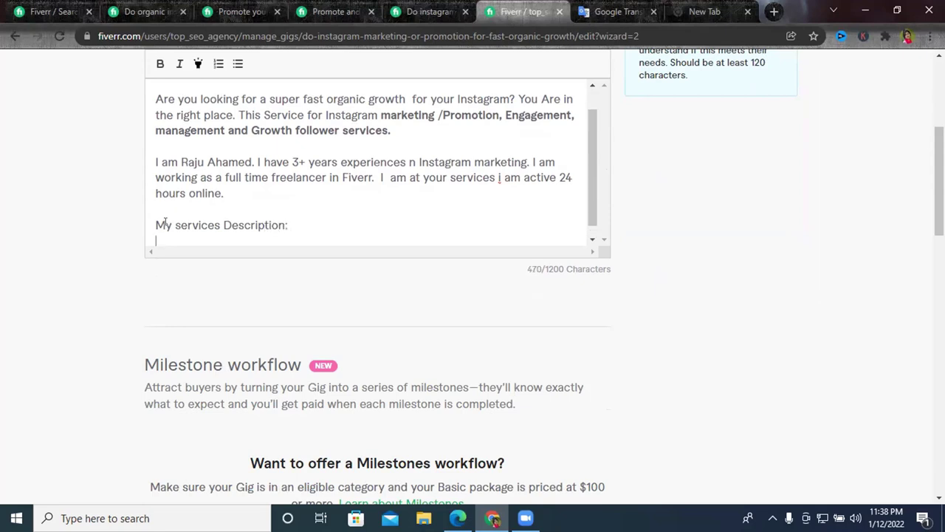
pyautogui.click(286, 225)
pyautogui.hotkey('shift', 'Home')
pyautogui.hotkey('ctrl', 'b')
pyautogui.click(288, 225)
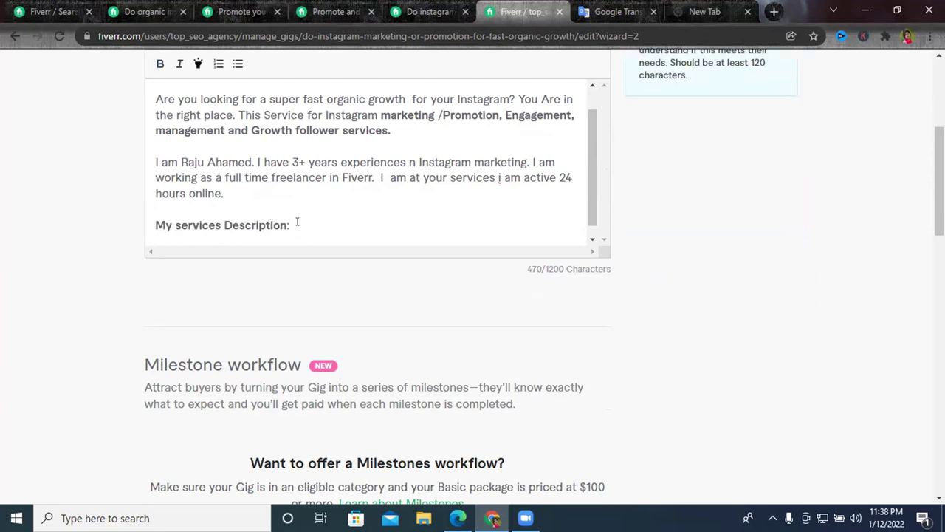
# Add an empty line under the subheading and glance at a competitor gig's description.
pyautogui.scroll(-1, 307, 210)
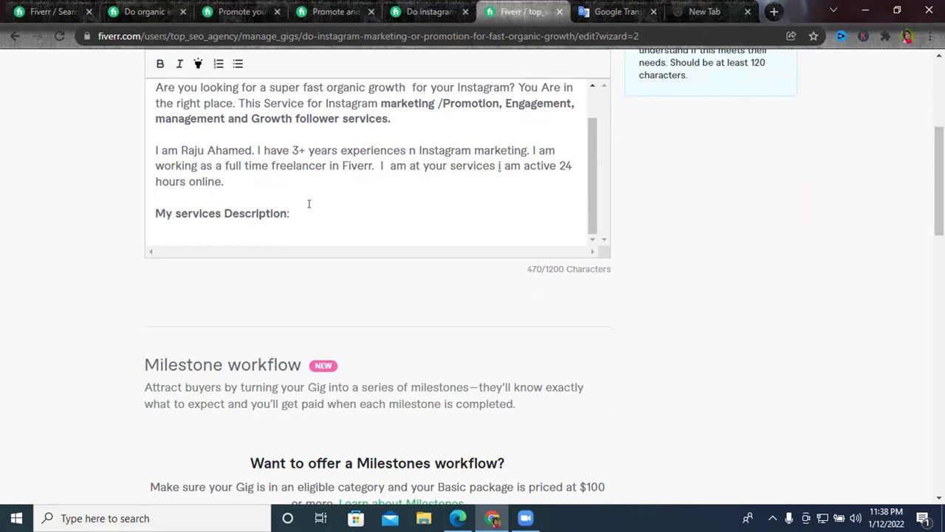
pyautogui.press('Return')
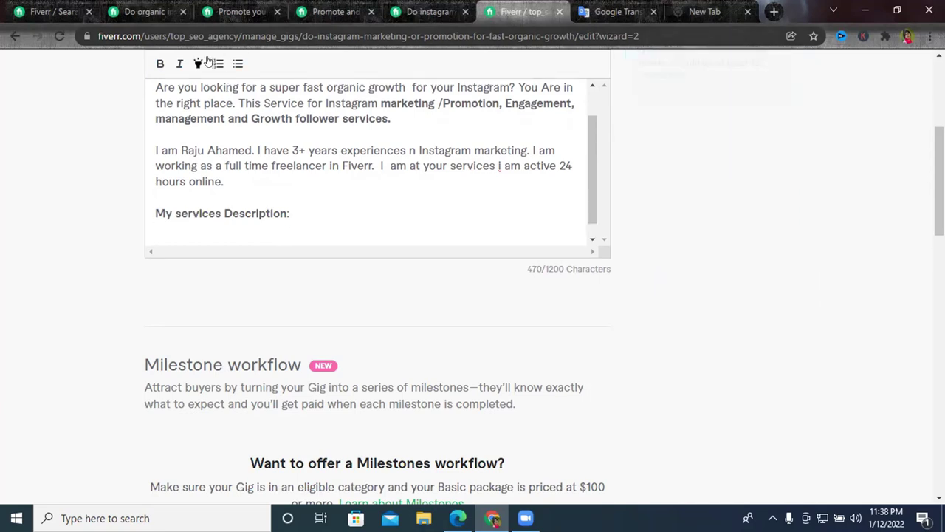
pyautogui.scroll(3, 302, 215)
pyautogui.scroll(5, 253, 74)
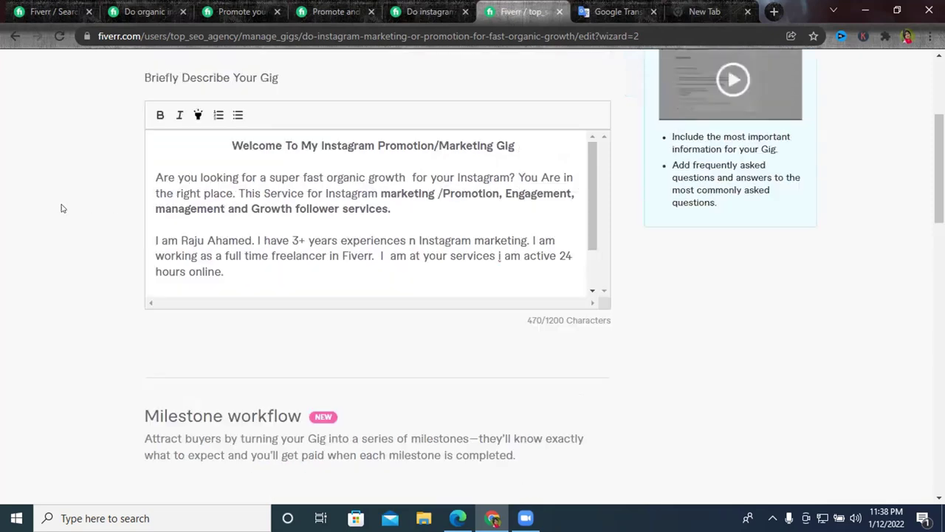
pyautogui.scroll(-1, 238, 229)
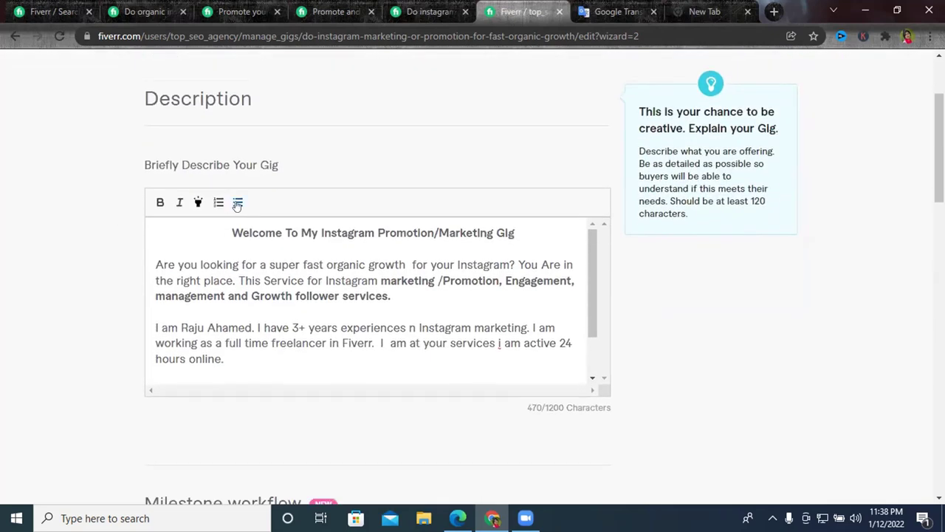
pyautogui.scroll(-2, 248, 165)
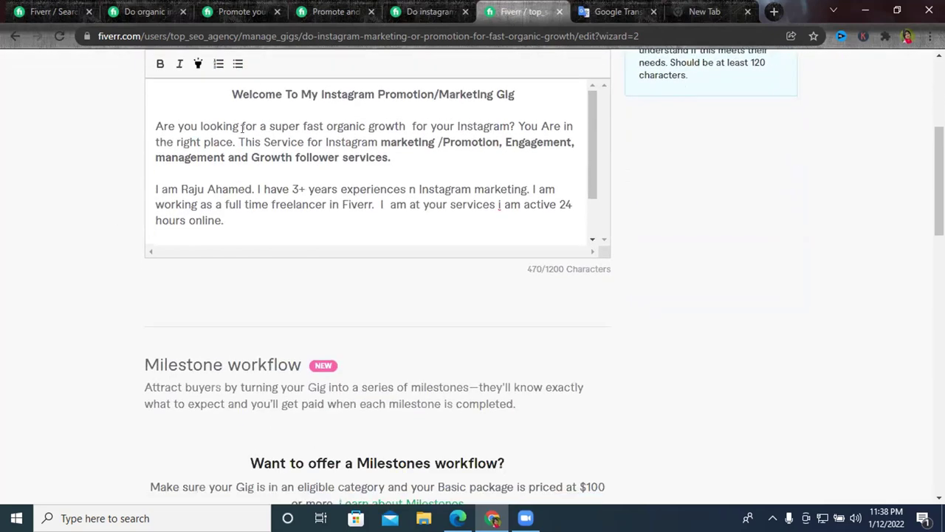
pyautogui.scroll(-1, 193, 209)
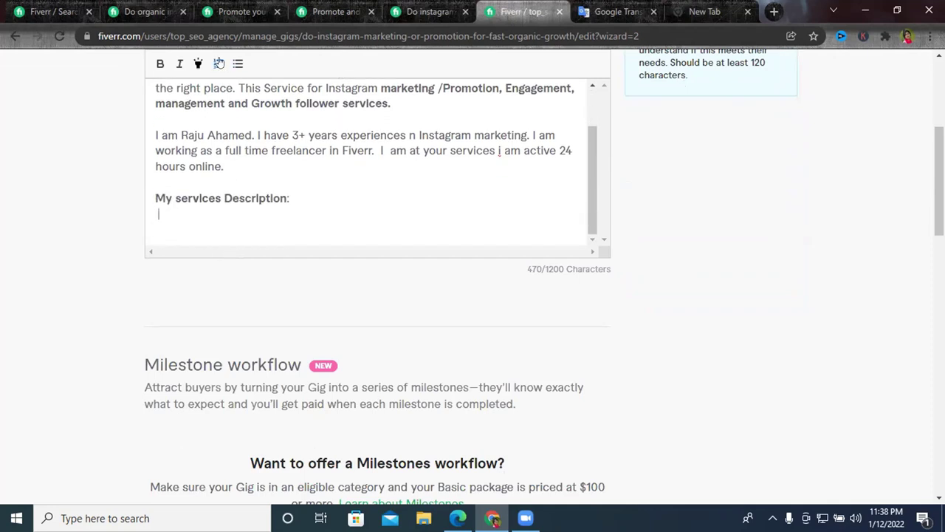
pyautogui.click(244, 12)
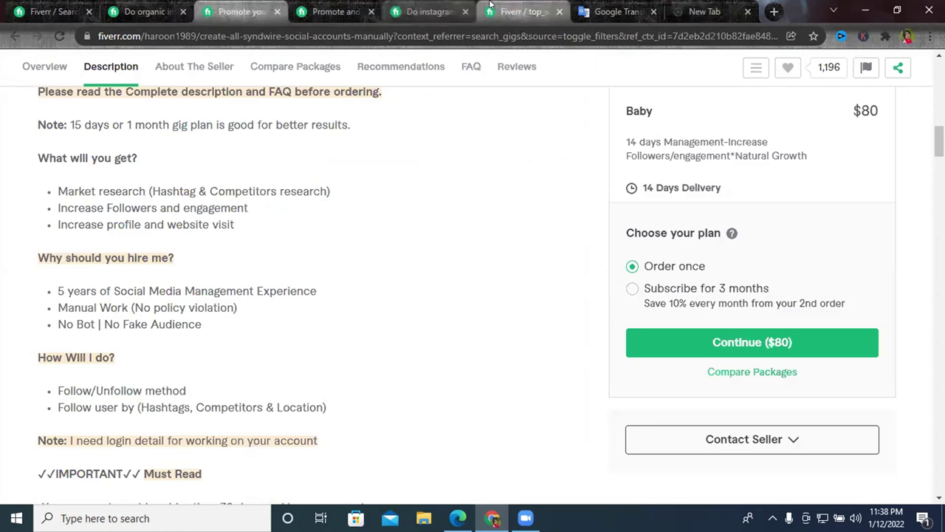
pyautogui.click(435, 9)
pyautogui.click(521, 12)
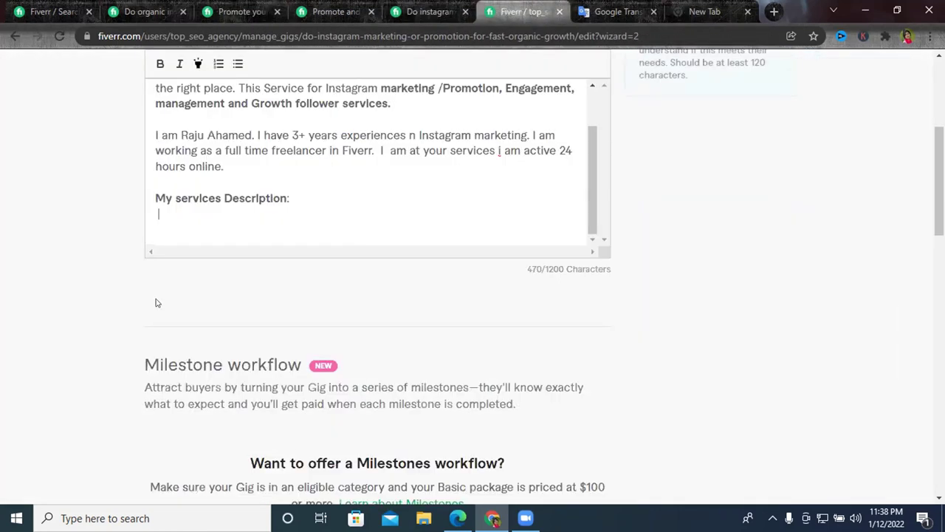
# Start a bulleted list under the subheading with the first bullet reading 'Real'.
pyautogui.click(236, 66)
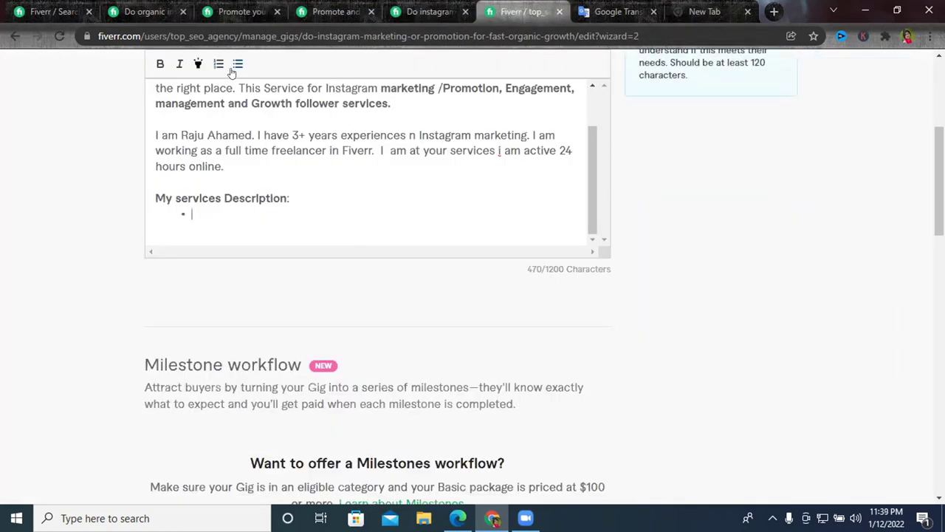
pyautogui.click(214, 65)
pyautogui.click(235, 65)
pyautogui.write('Real')
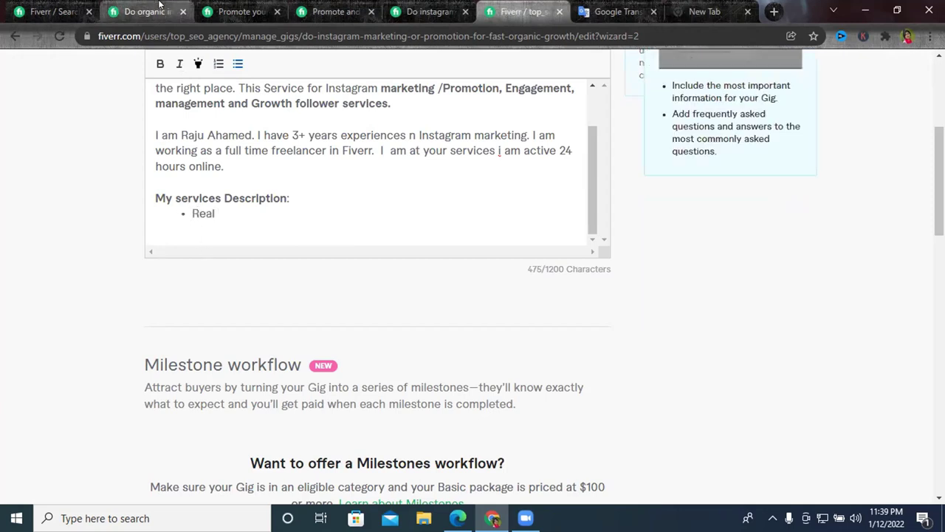
# Check a competitor's service list for ideas, then continue the bullet with 'Targeted'.
pyautogui.click(144, 11)
pyautogui.scroll(-8, 290, 215)
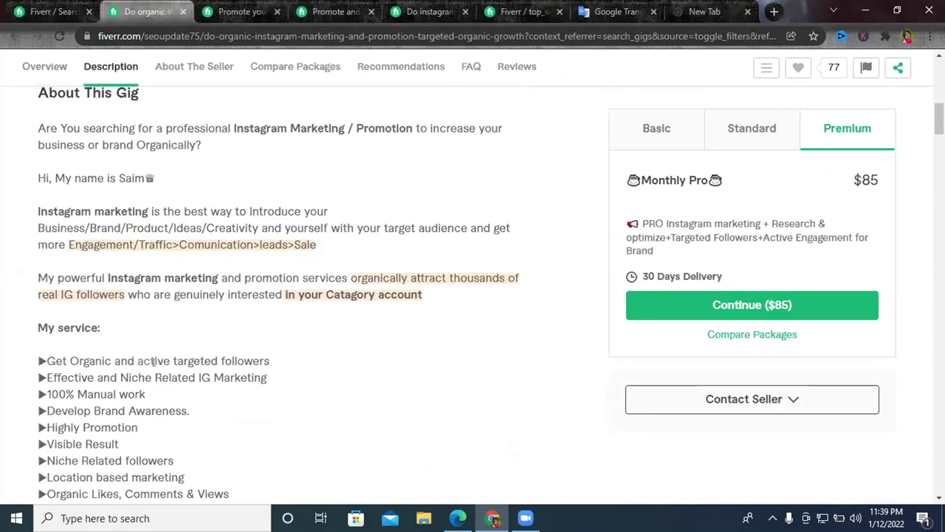
pyautogui.scroll(-2, 247, 361)
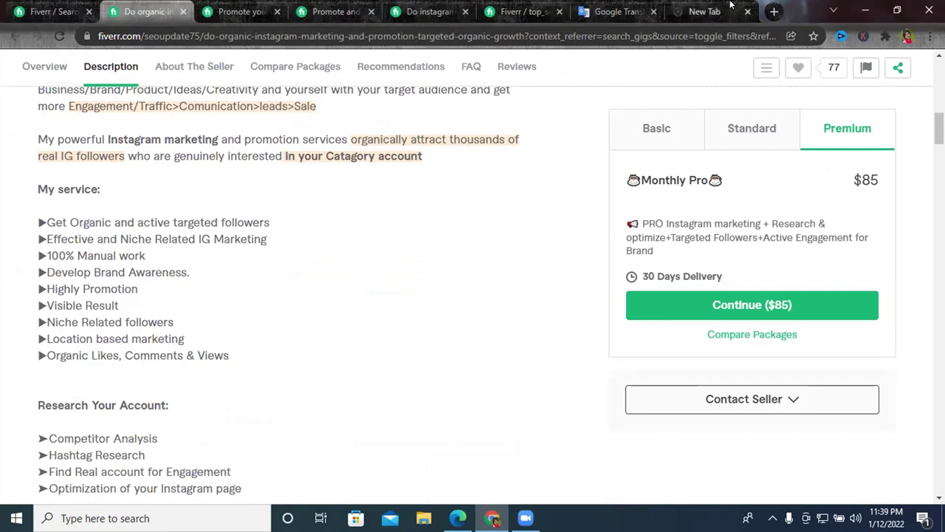
pyautogui.click(535, 6)
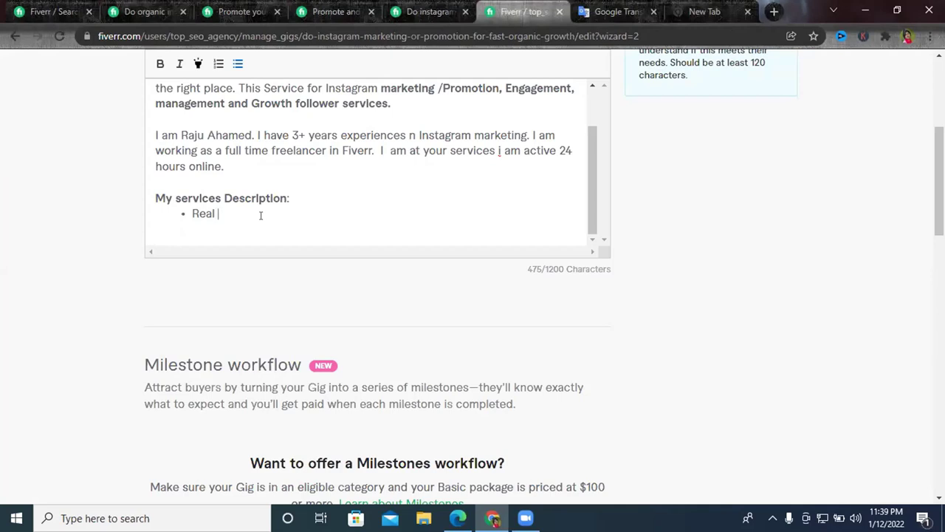
pyautogui.click(148, 11)
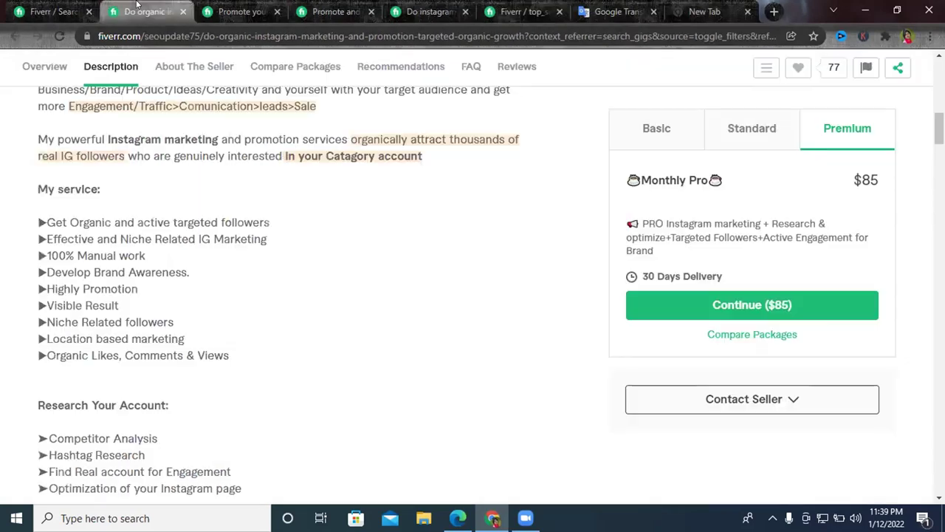
pyautogui.click(526, 11)
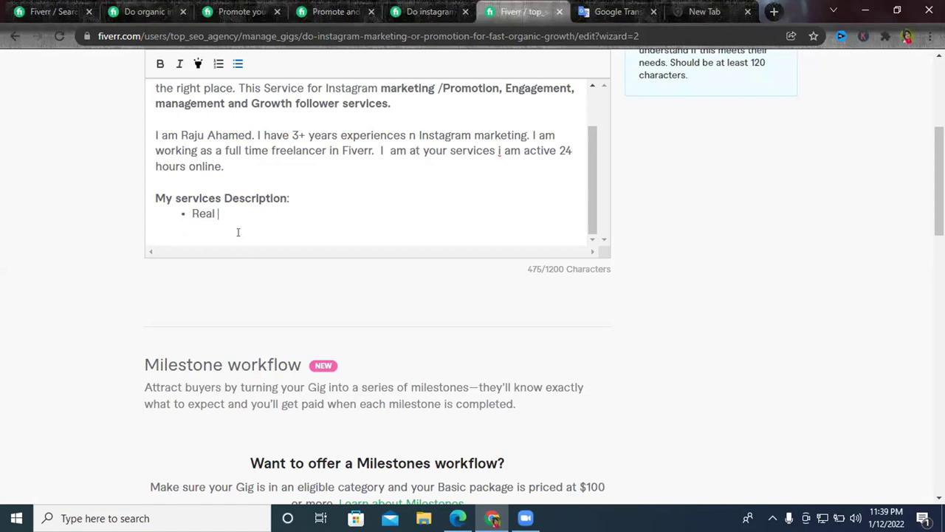
pyautogui.write('Targeted')
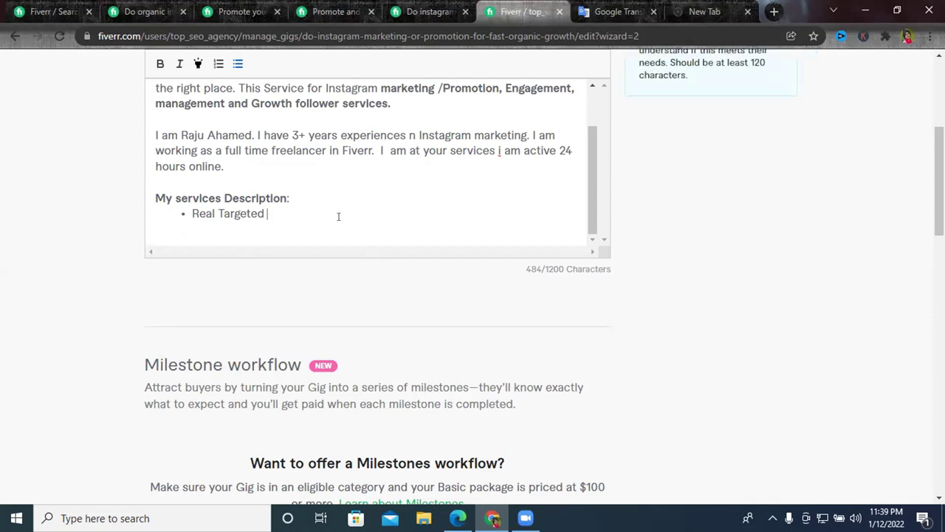
# Write bullets 'Real Targeted follower', 'Increase website Traffic & sales' and 'Brand Awareness'.
pyautogui.write('follower')
pyautogui.press('Return')
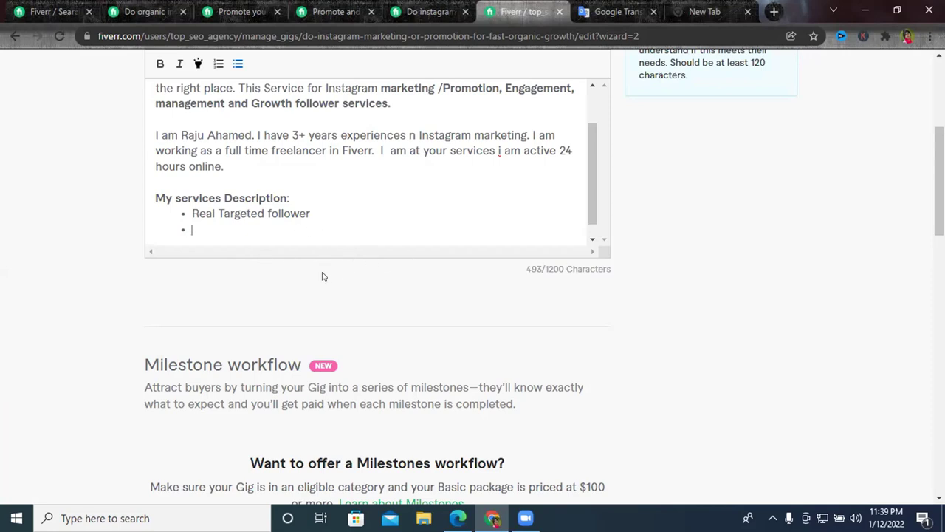
pyautogui.write('Inscrease')
pyautogui.rightClick(231, 230)
pyautogui.click(275, 244)
pyautogui.write('ebsite')
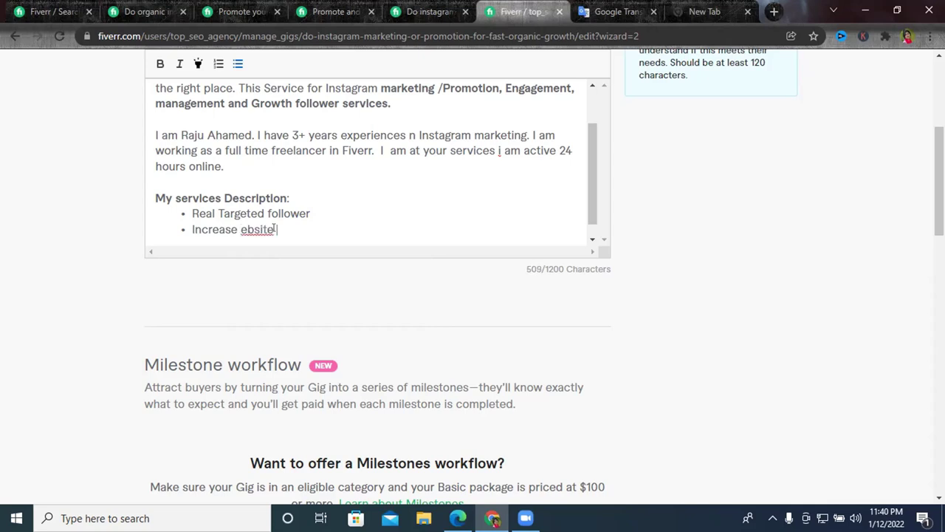
pyautogui.click(240, 229)
pyautogui.write('website Tra')
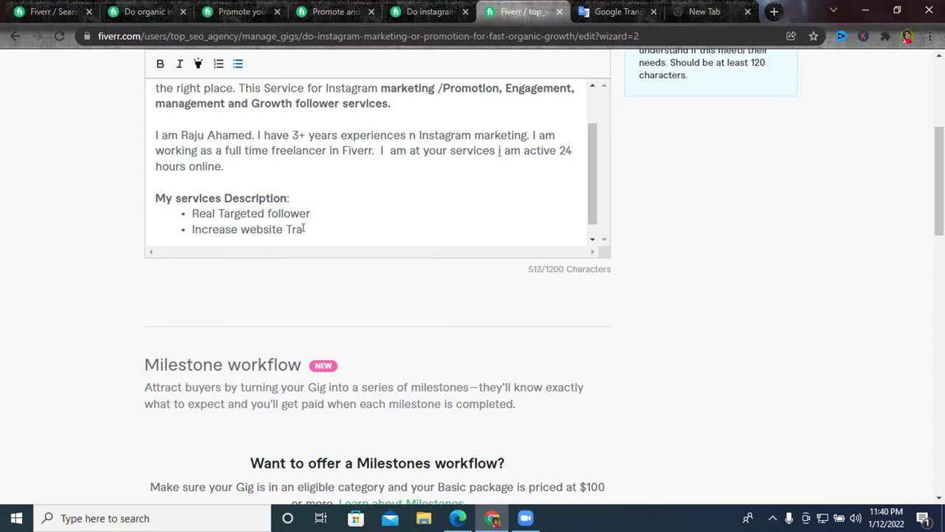
pyautogui.write('ffic & sales')
pyautogui.press('Return')
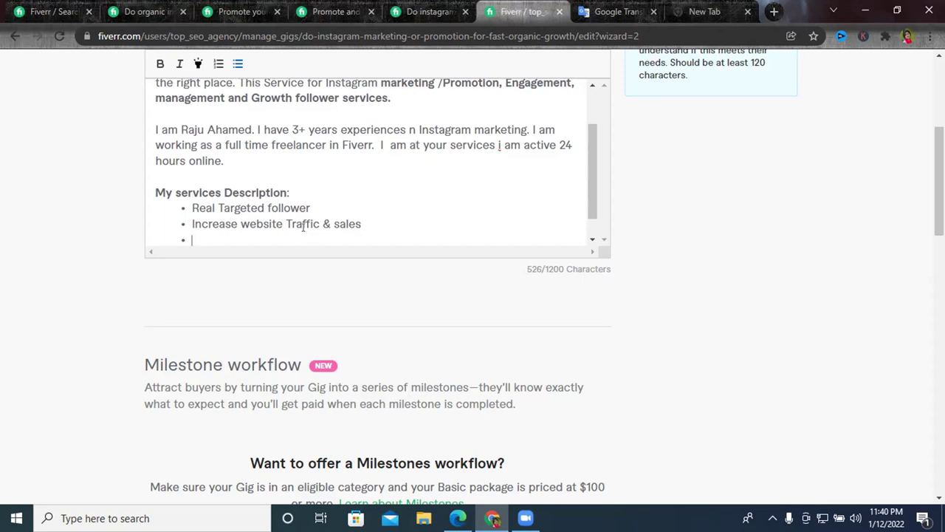
pyautogui.write('Brand Aware')
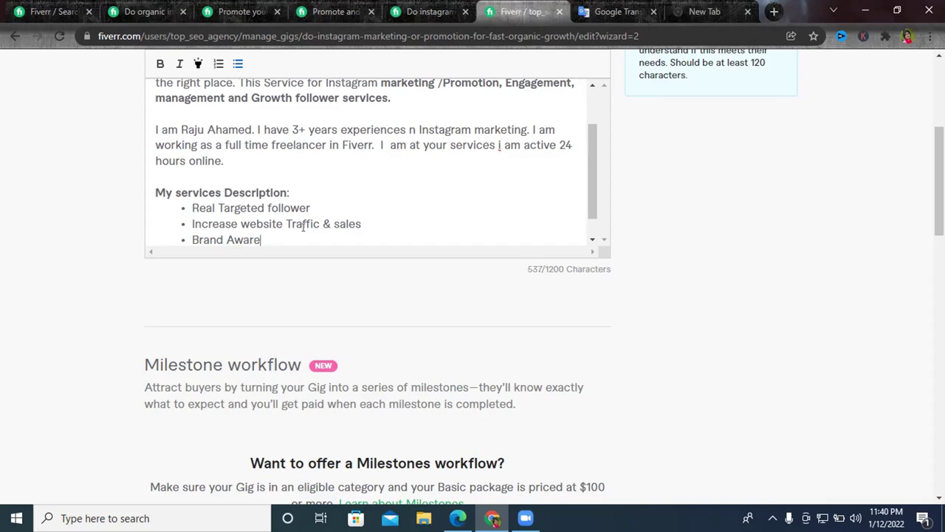
pyautogui.write('ness')
# Start a new bullet and enter 'hashtag', correcting the misspelled 'hastags' with the spelling suggestion.
pyautogui.press('Return')
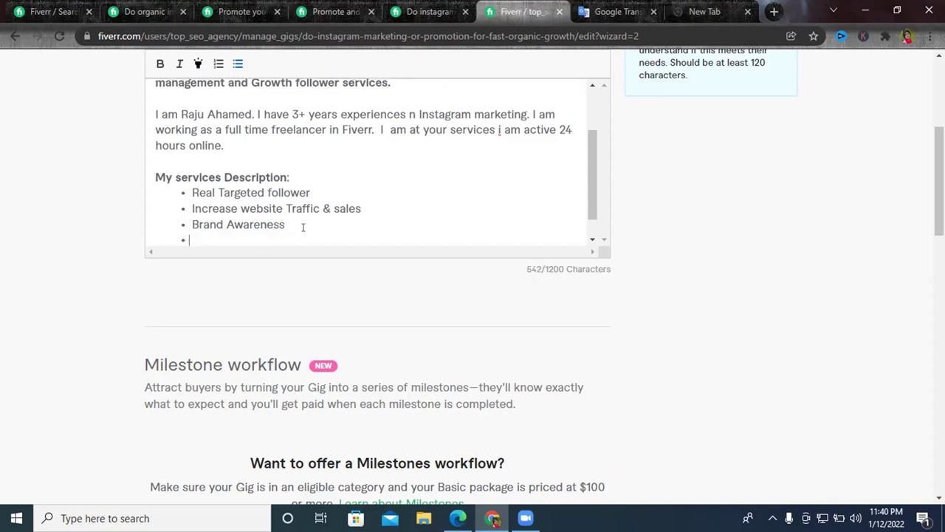
pyautogui.scroll(-1, 326, 209)
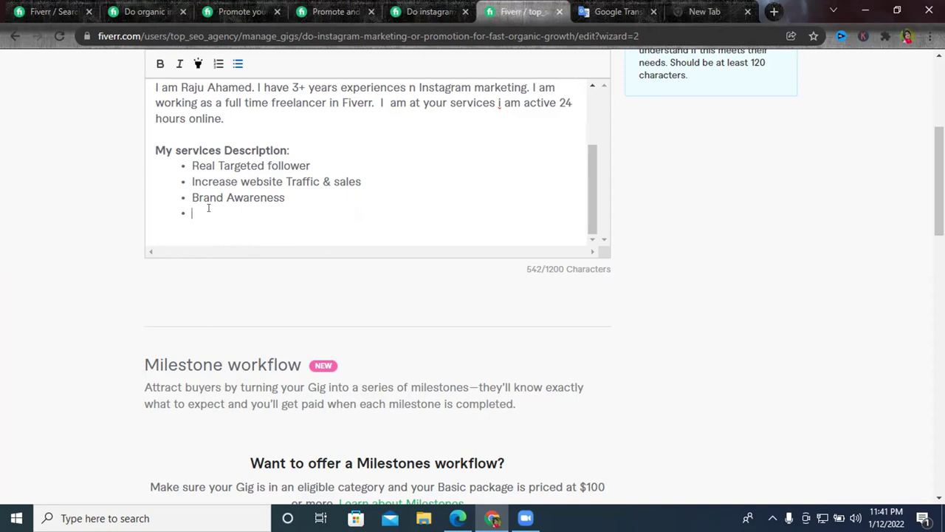
pyautogui.write('hastags')
pyautogui.rightClick(212, 215)
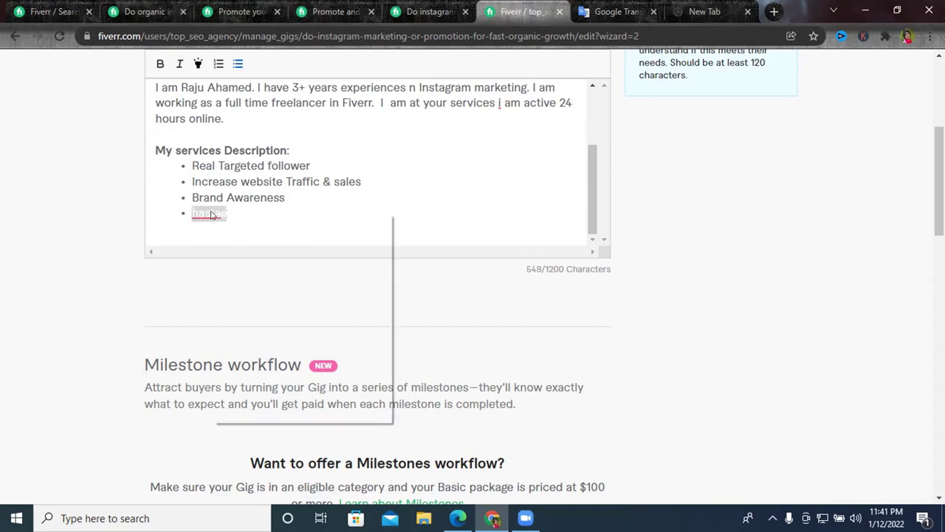
pyautogui.click(240, 222)
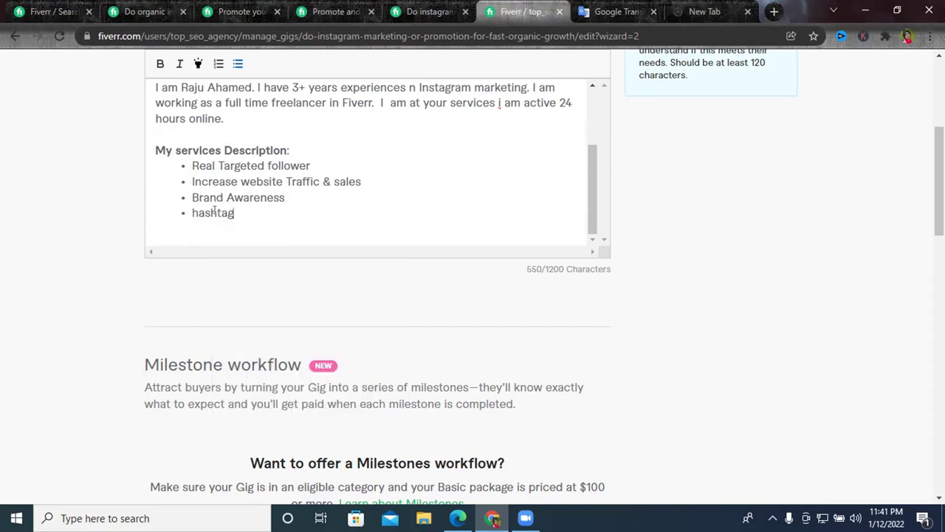
pyautogui.moveTo(216, 213); pyautogui.dragTo(211, 213)
pyautogui.click(281, 215)
# Complete the bullet as 'Hashtag Research' with capital H and R, then add an empty bullet below.
pyautogui.write('reac')
pyautogui.press('BackSpace')
pyautogui.press('BackSpace')
pyautogui.write('search')
pyautogui.moveTo(237, 211); pyautogui.dragTo(240, 208)
pyautogui.write('R')
pyautogui.moveTo(190, 213); pyautogui.dragTo(196, 212)
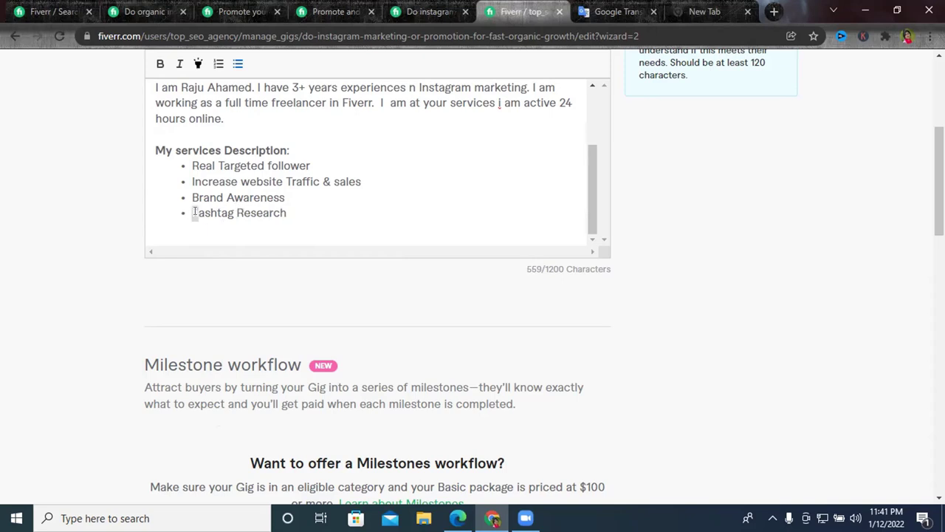
pyautogui.write('H')
pyautogui.click(319, 212)
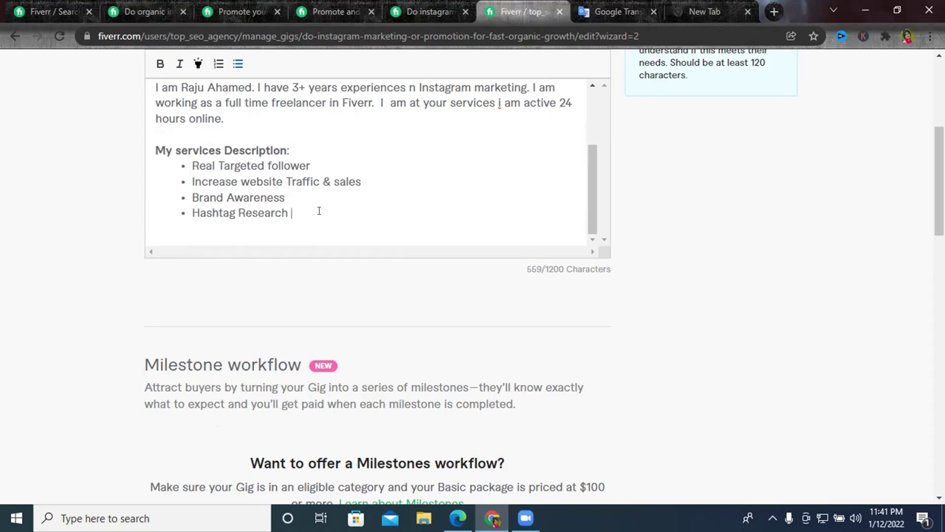
pyautogui.press('Return')
pyautogui.scroll(3, 332, 194)
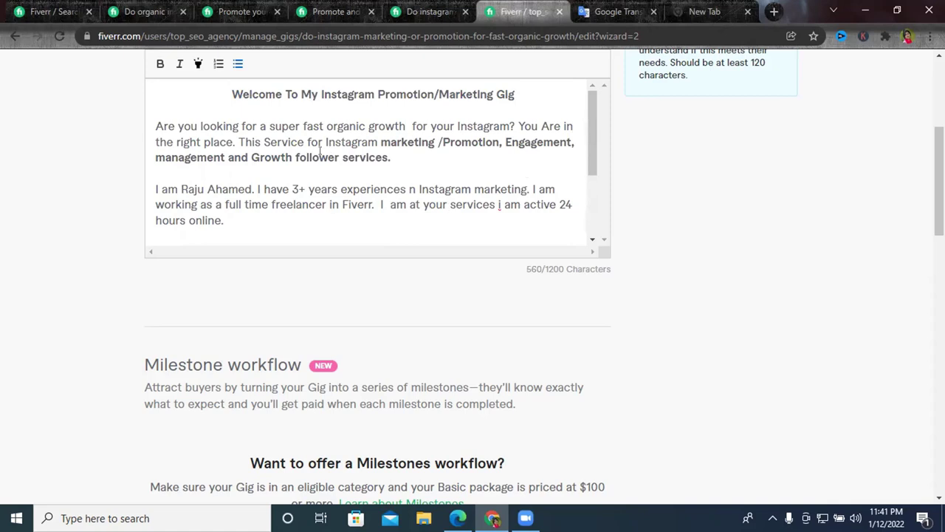
# Copy the word 'organic' from the intro and paste it into the empty bullet.
pyautogui.scroll(-3, 325, 159)
pyautogui.scroll(2, 310, 169)
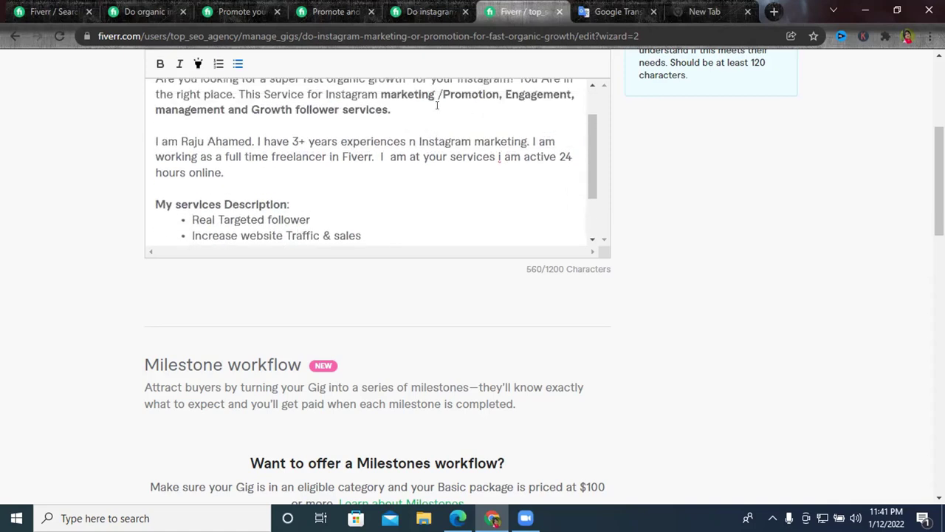
pyautogui.scroll(1, 437, 105)
pyautogui.doubleClick(345, 126)
pyautogui.rightClick(341, 128)
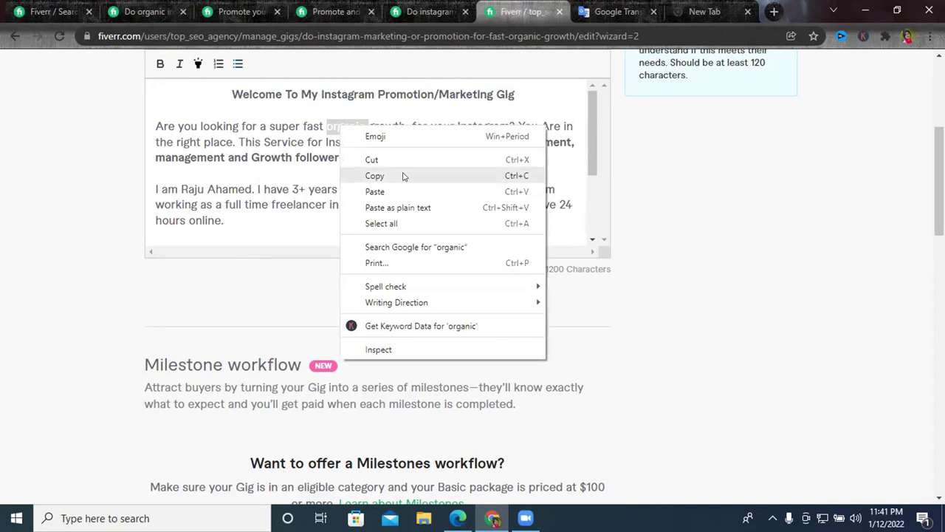
pyautogui.click(404, 176)
pyautogui.scroll(-3, 241, 215)
pyautogui.hotkey('ctrl', 'v')
# Copy 'Engagement' from the intro and complete the bullet as 'organic real Engagement'.
pyautogui.scroll(3, 304, 211)
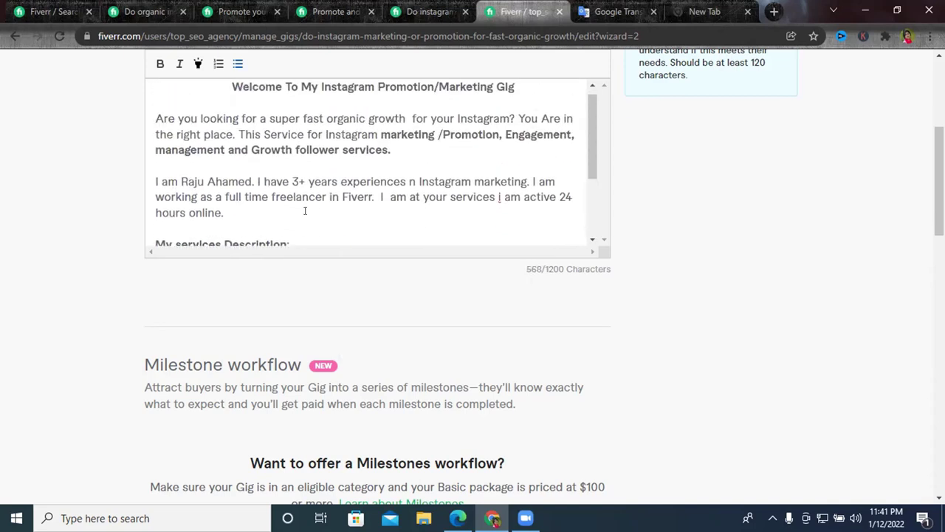
pyautogui.scroll(1, 305, 211)
pyautogui.doubleClick(526, 134)
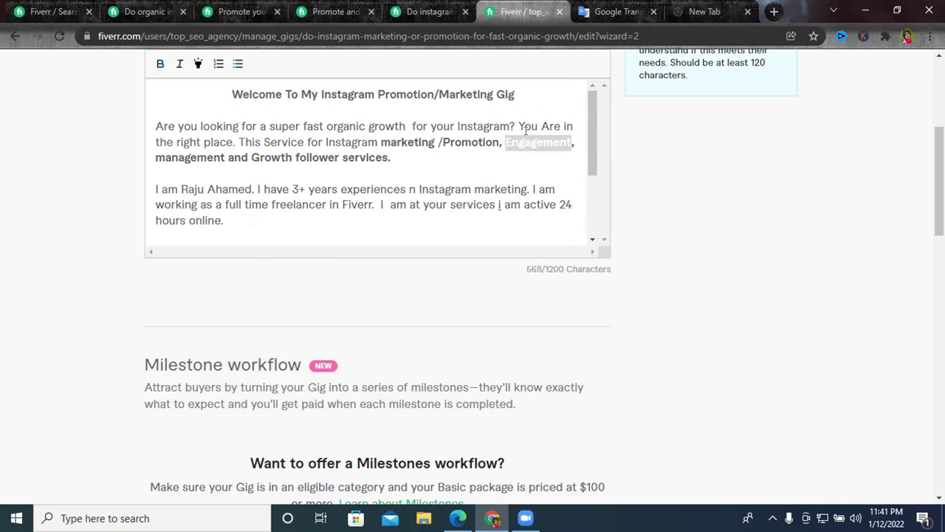
pyautogui.rightClick(526, 131)
pyautogui.click(564, 187)
pyautogui.scroll(-4, 232, 211)
pyautogui.click(236, 212)
pyautogui.write('eal')
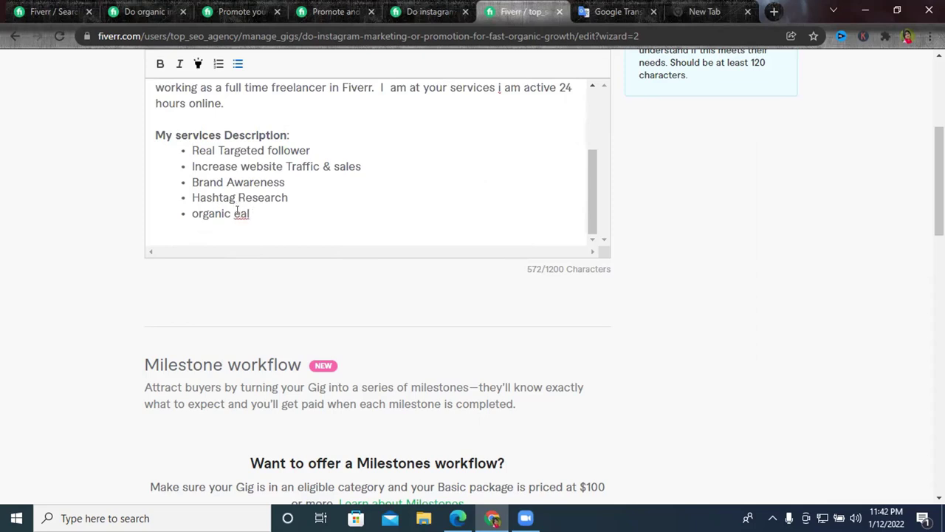
pyautogui.click(233, 213)
pyautogui.write('r')
pyautogui.click(272, 210)
pyautogui.hotkey('ctrl', 'v')
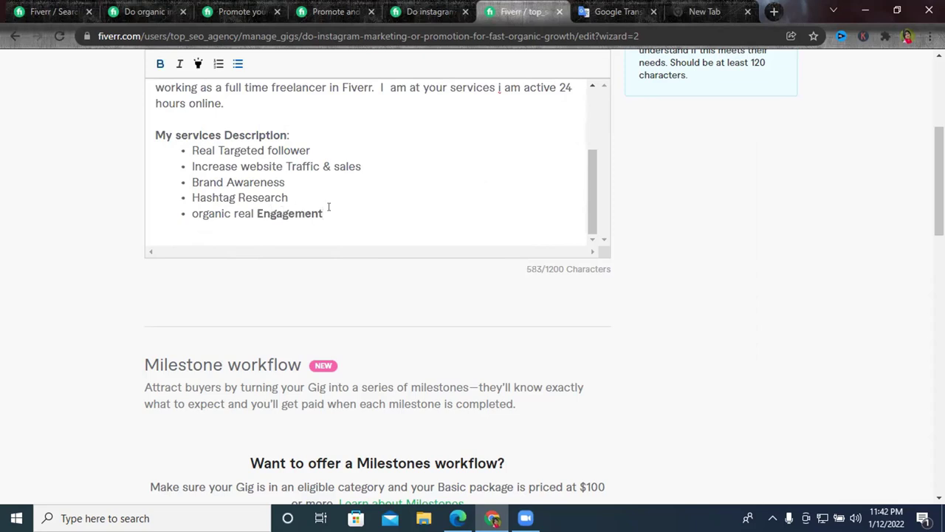
# Make the 'organic real Engagement' bullet plain text, add an empty bullet, and view the competitor's gig.
pyautogui.tripleClick(310, 210)
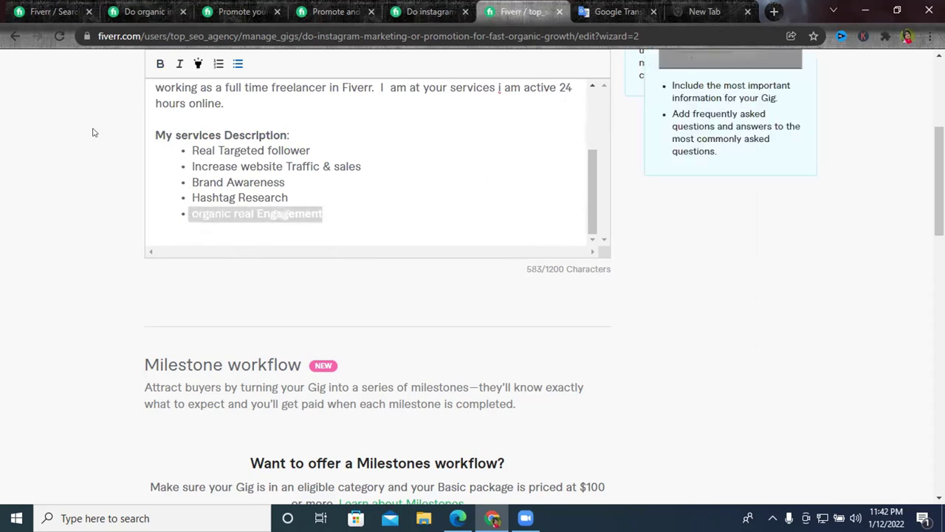
pyautogui.click(159, 66)
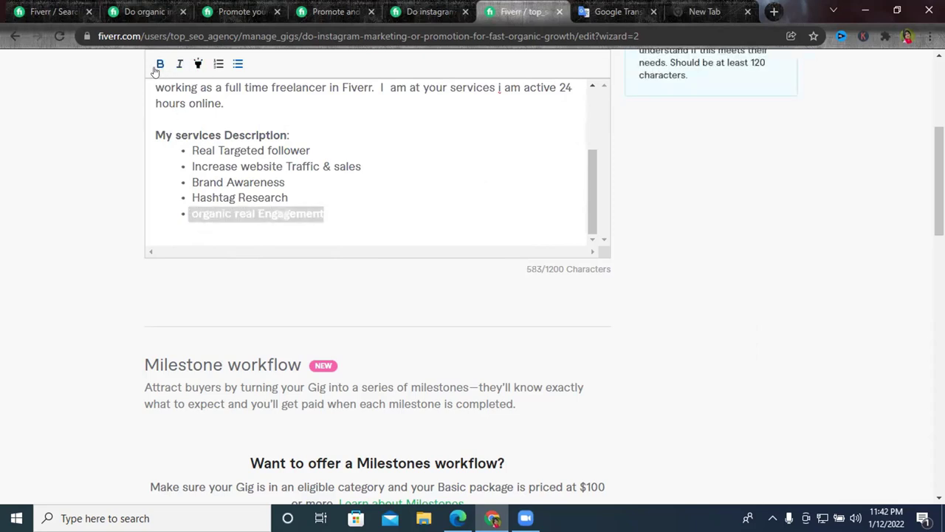
pyautogui.click(341, 216)
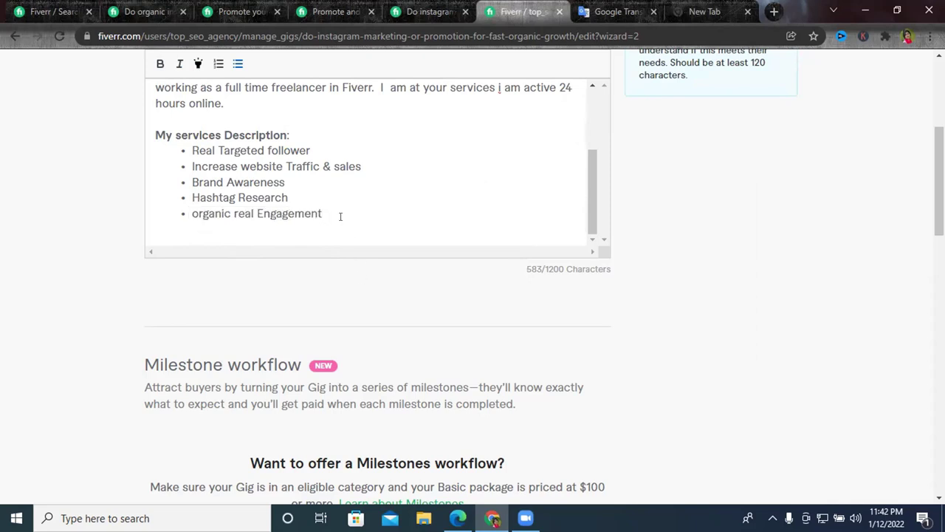
pyautogui.press('Return')
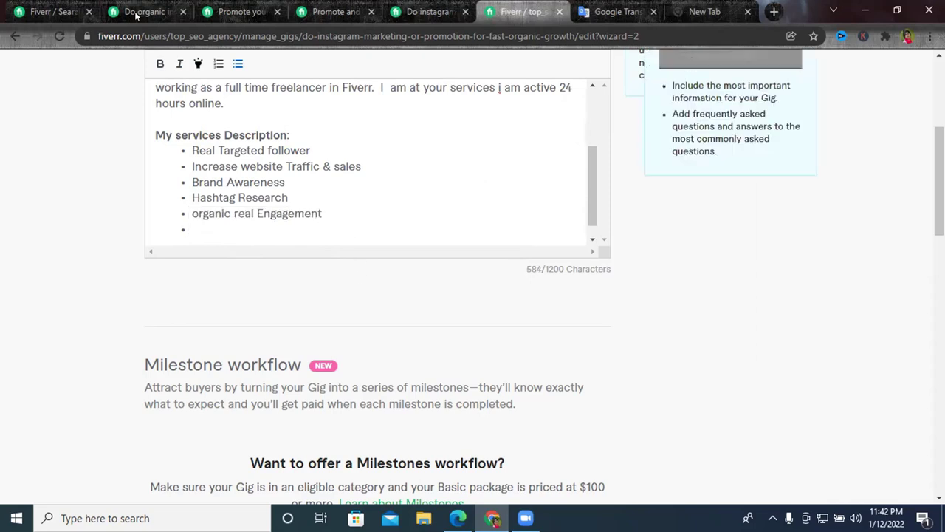
pyautogui.click(167, 9)
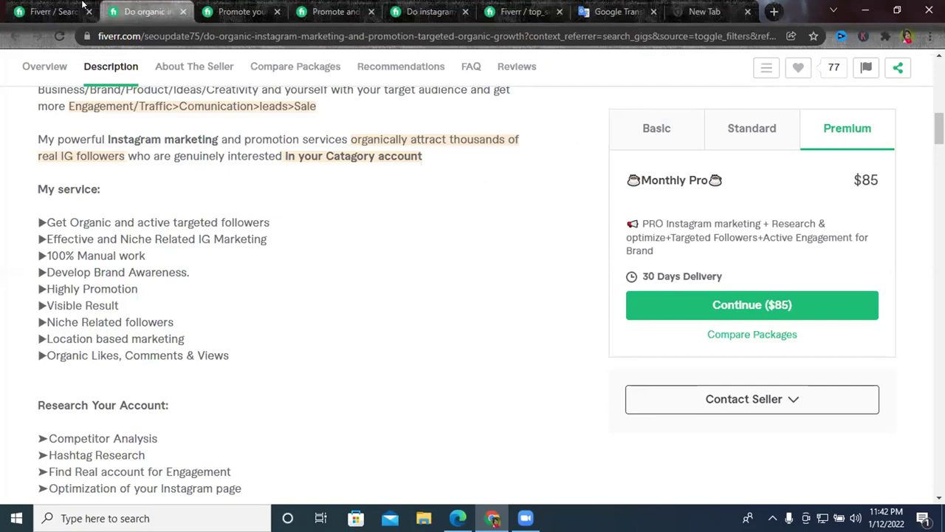
# From the instagram promotion search results, open a gig in a new tab and read its description.
pyautogui.click(81, 7)
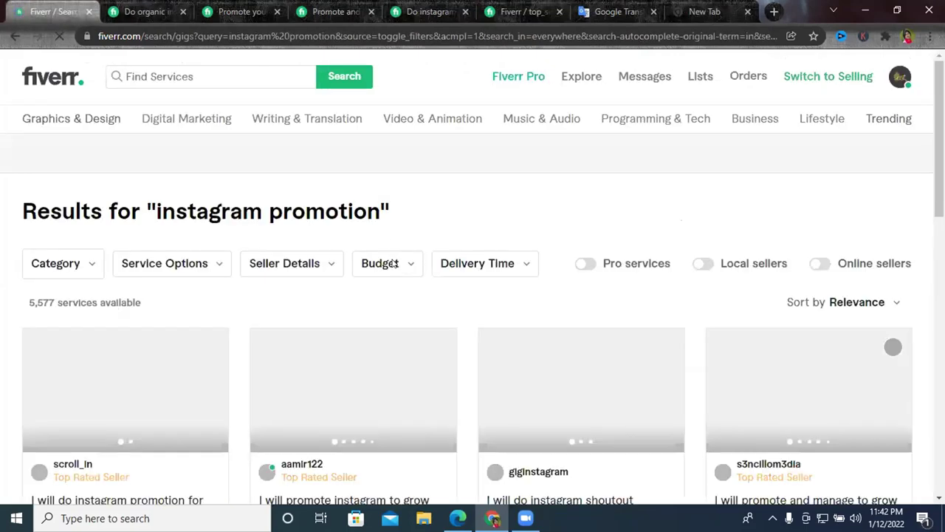
pyautogui.scroll(-2, 394, 265)
pyautogui.scroll(-6, 393, 264)
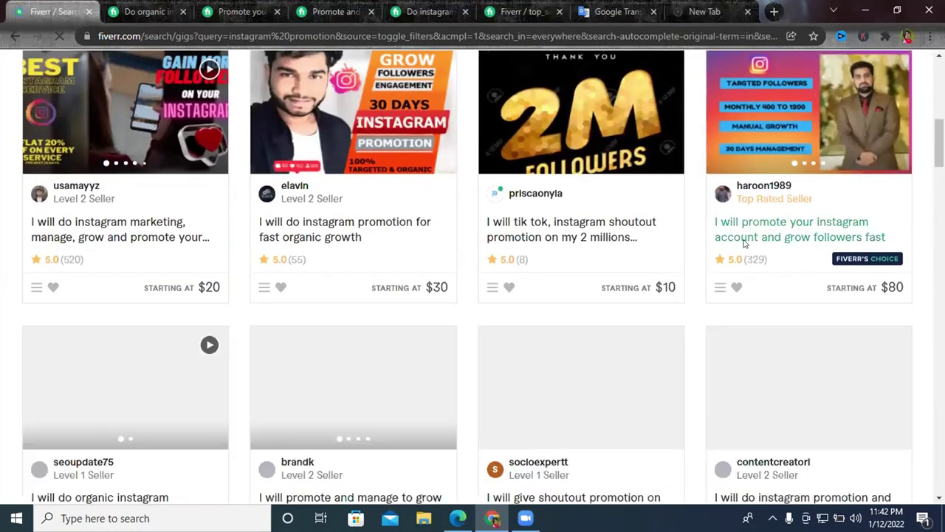
pyautogui.scroll(-3, 658, 274)
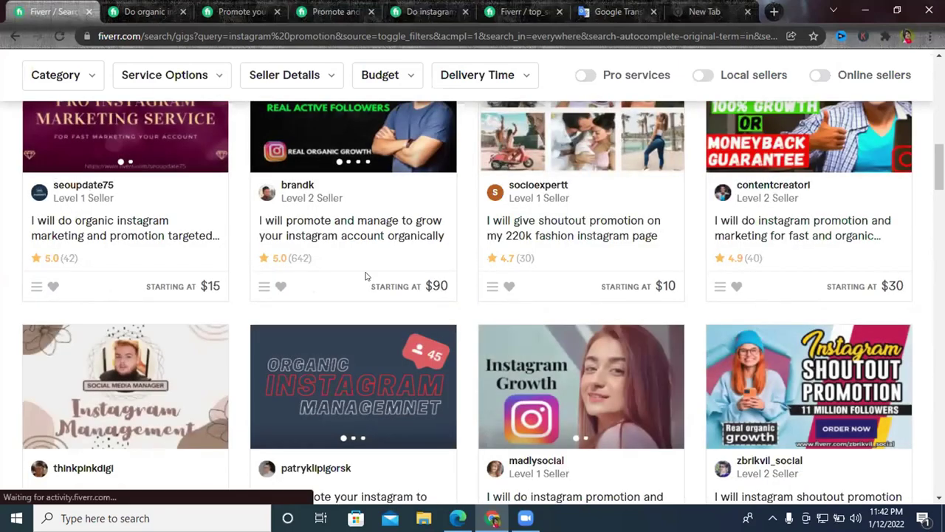
pyautogui.scroll(-2, 613, 281)
pyautogui.scroll(1, 247, 205)
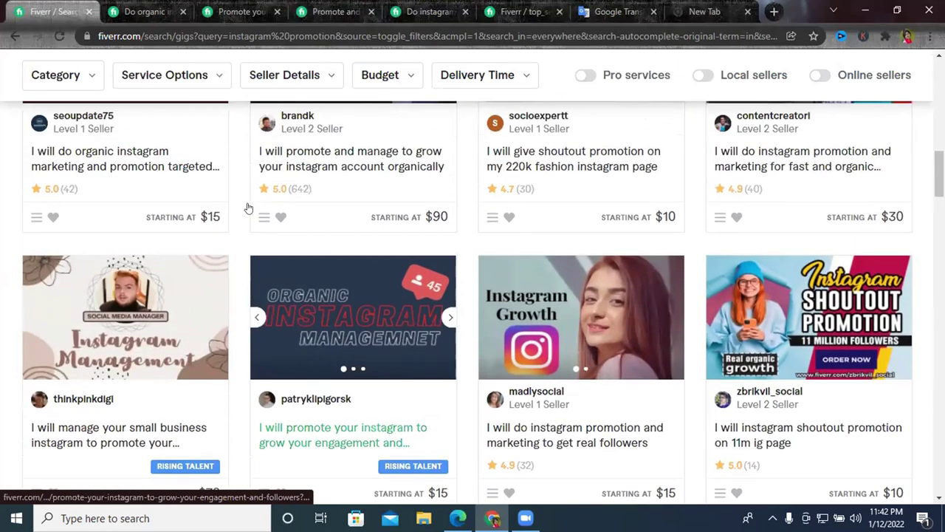
pyautogui.rightClick(326, 170)
pyautogui.click(369, 178)
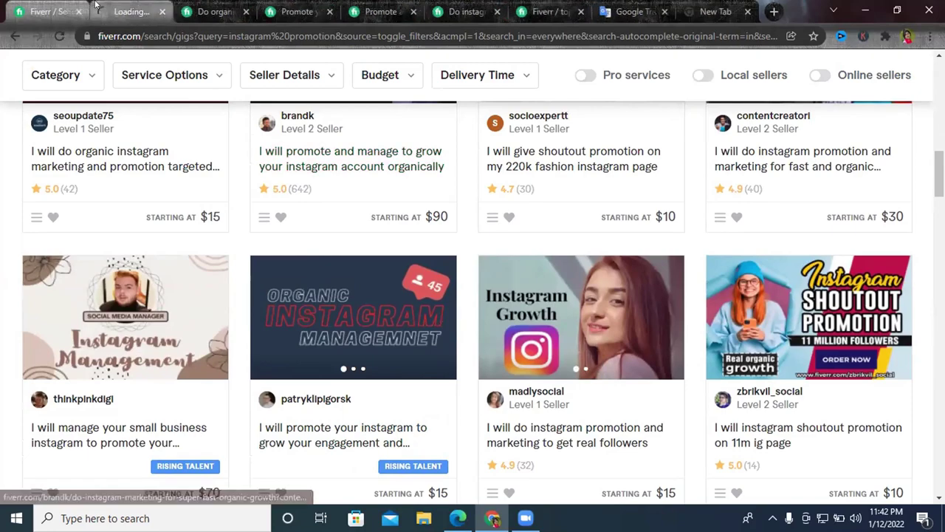
pyautogui.click(153, 20)
pyautogui.scroll(-5, 378, 275)
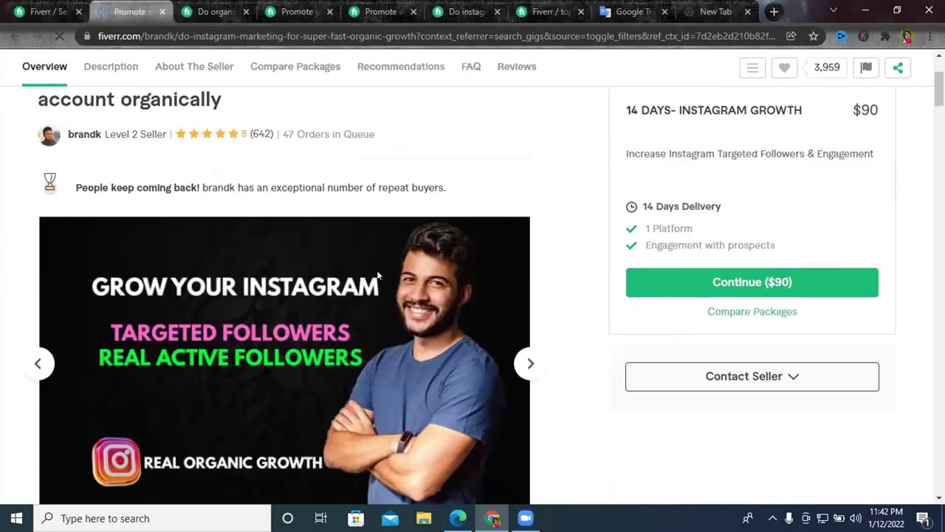
pyautogui.scroll(-10, 289, 158)
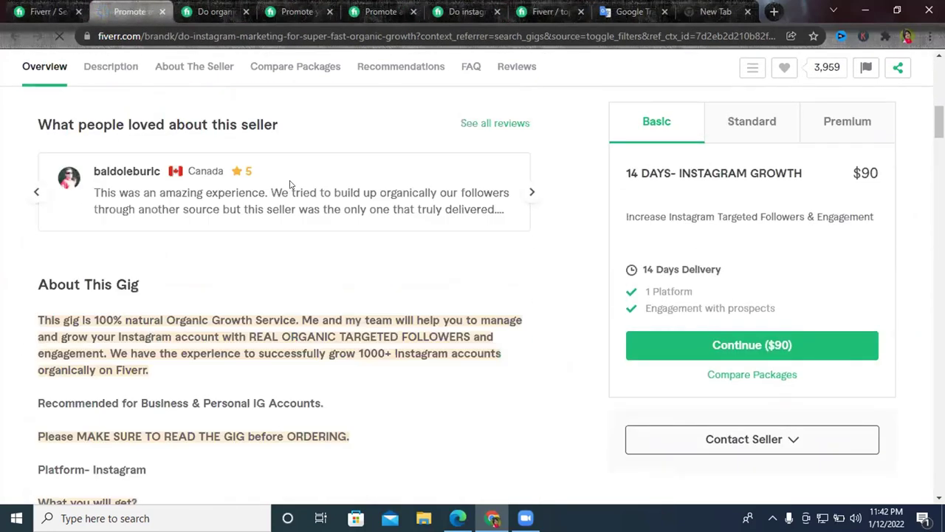
pyautogui.scroll(-5, 293, 203)
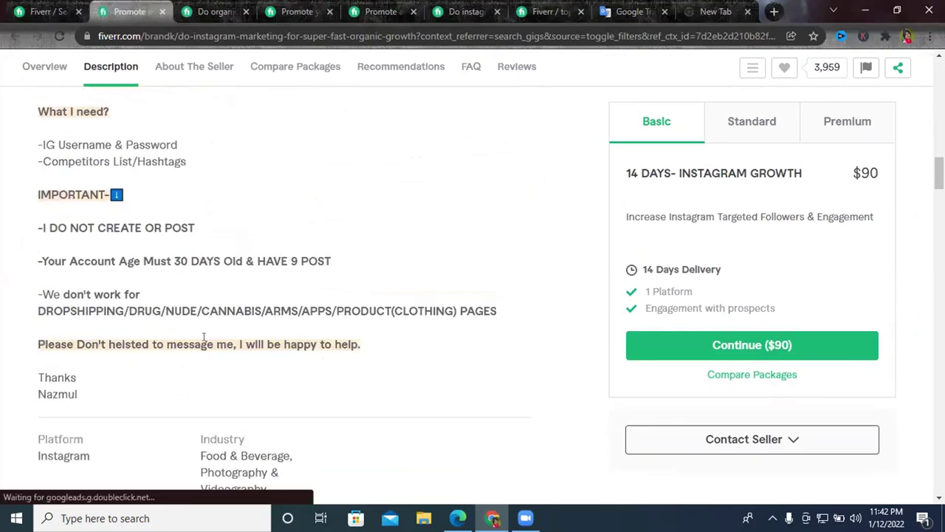
# Open and read a competitor's organic Instagram growth gig, then return to the gig description editor.
pyautogui.click(72, 6)
pyautogui.scroll(-5, 528, 262)
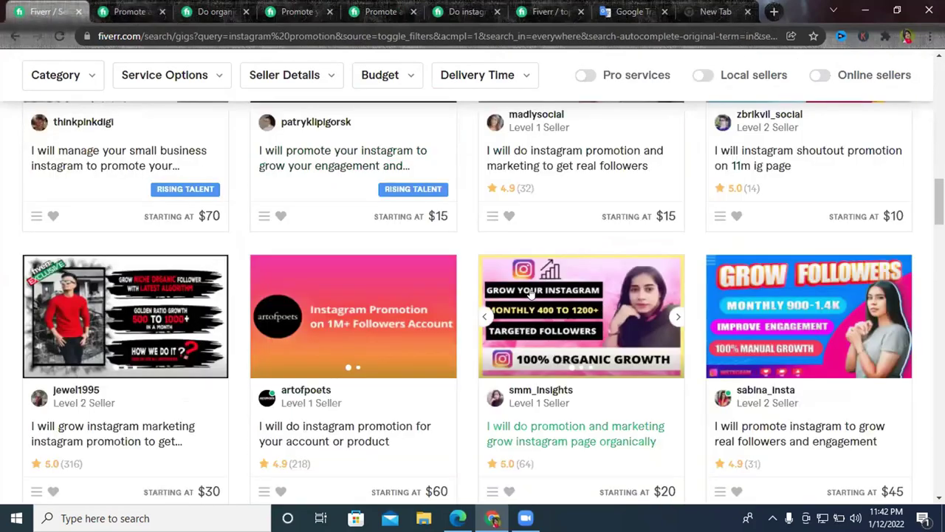
pyautogui.scroll(-3, 547, 303)
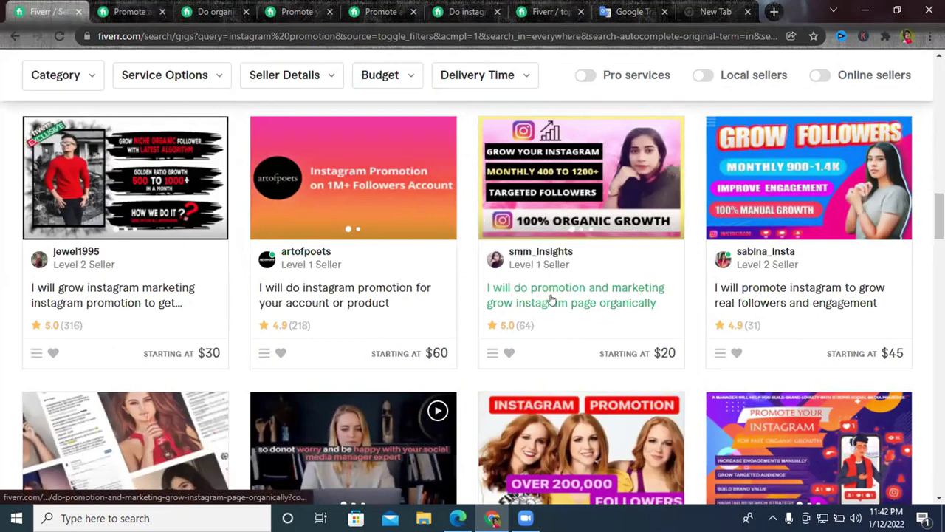
pyautogui.click(556, 298)
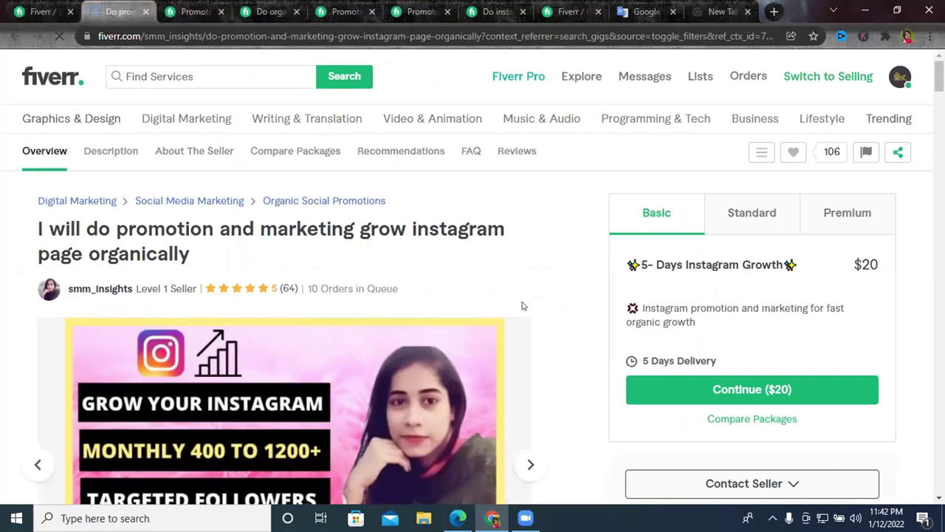
pyautogui.scroll(-8, 521, 306)
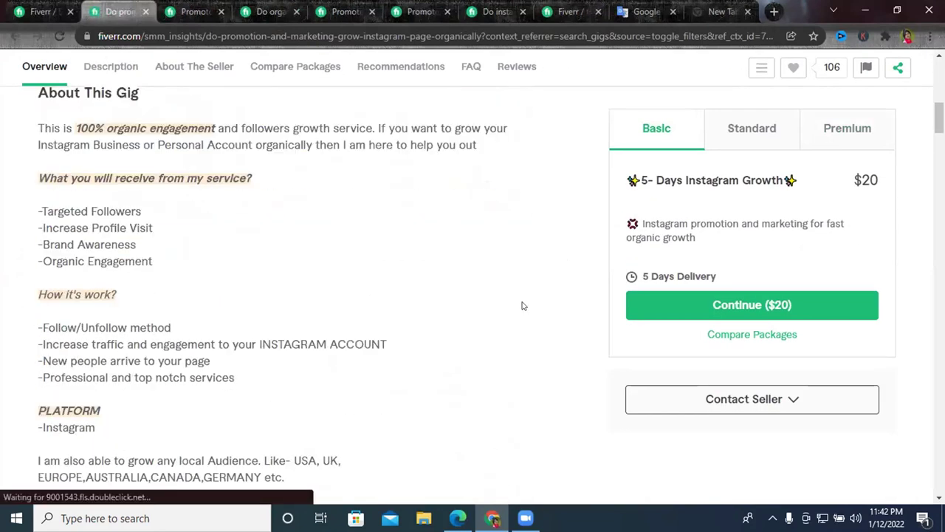
pyautogui.scroll(-1, 116, 339)
pyautogui.scroll(-3, 116, 340)
pyautogui.scroll(7, 272, 316)
pyautogui.scroll(-4, 272, 325)
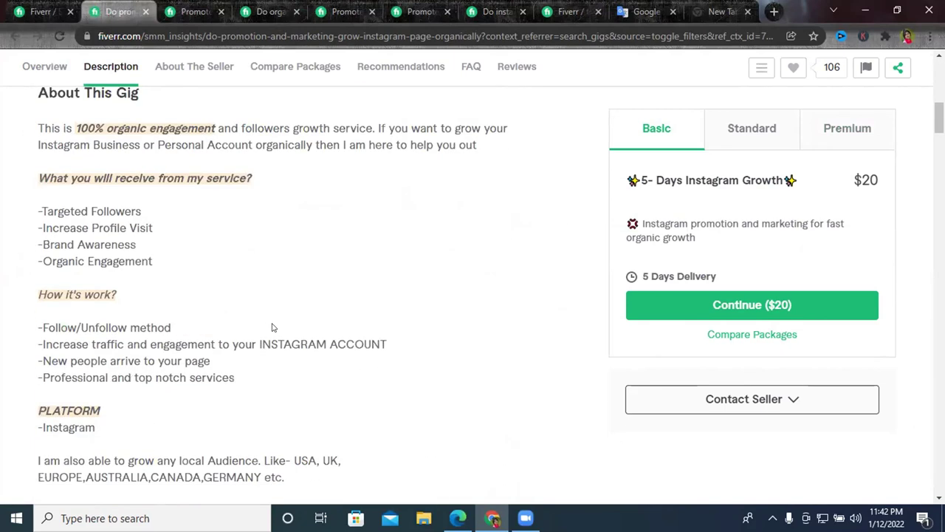
pyautogui.click(42, 11)
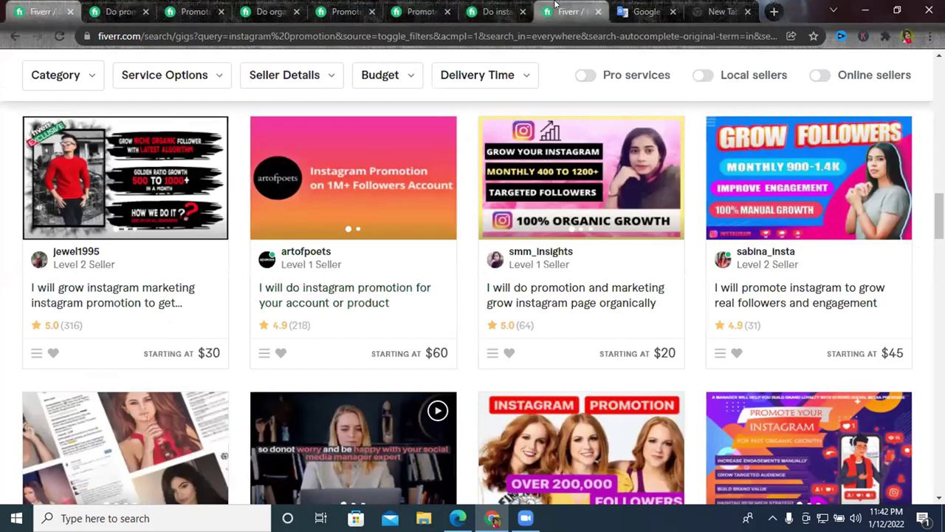
pyautogui.click(559, 10)
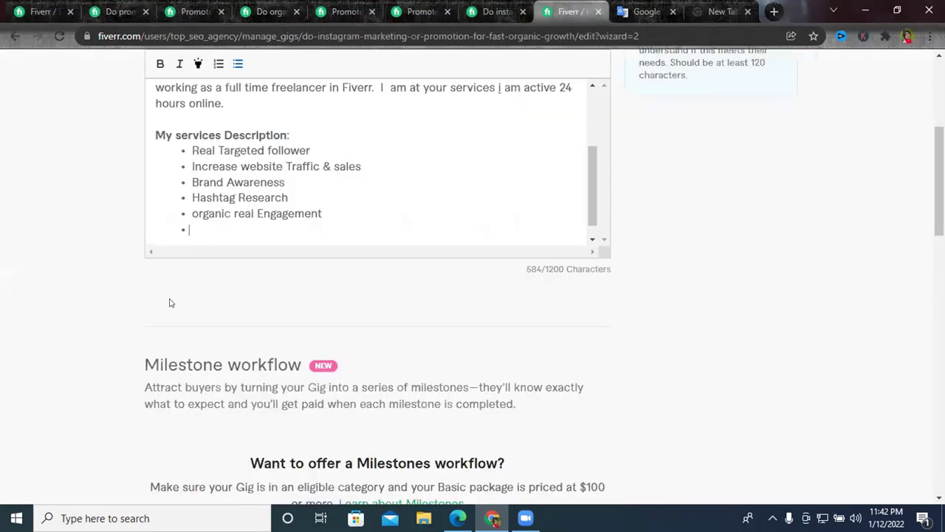
# Write the bullet 'Schedule post & real Time', fixing the misspelled Schedule with a spelling suggestion.
pyautogui.click(206, 227)
pyautogui.write('Se')
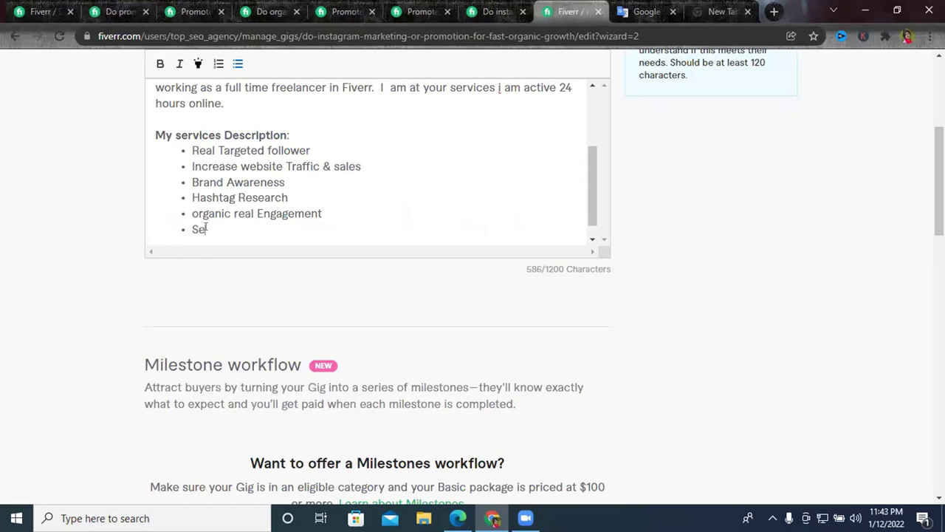
pyautogui.write('du')
pyautogui.press('BackSpace')
pyautogui.press('BackSpace')
pyautogui.write('chedukle')
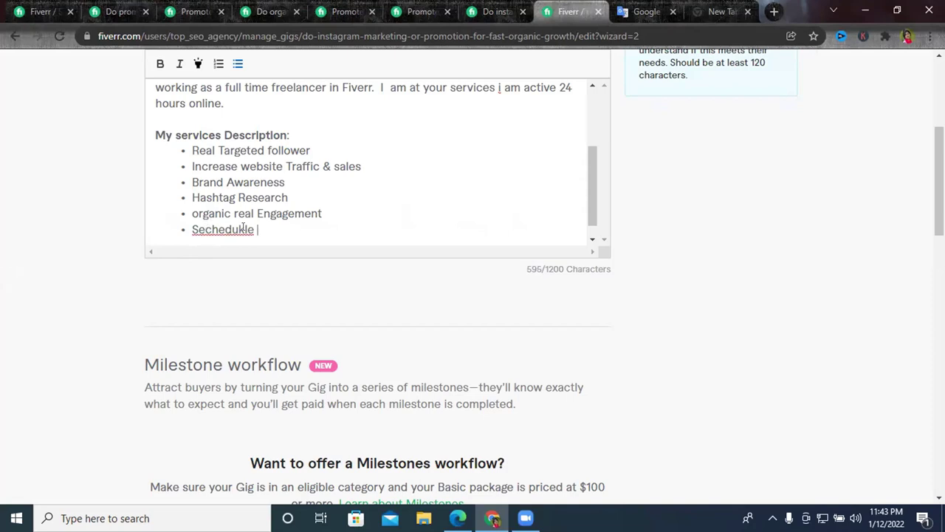
pyautogui.click(242, 230)
pyautogui.press('BackSpace')
pyautogui.rightClick(210, 234)
pyautogui.click(255, 248)
pyautogui.write('post ')
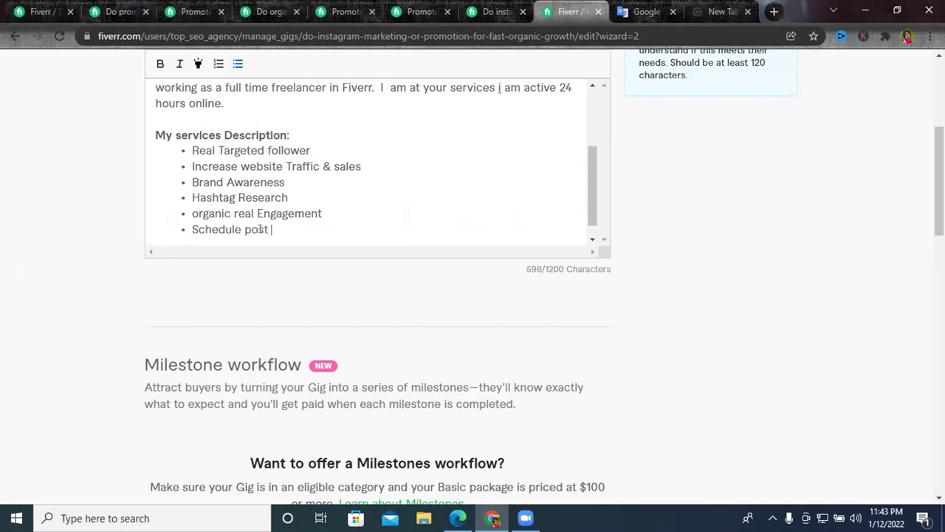
pyautogui.write('& real Time')
# Start a new bullet with the word 'Daily', correcting the misspelling via spelling suggestions.
pyautogui.press('Return')
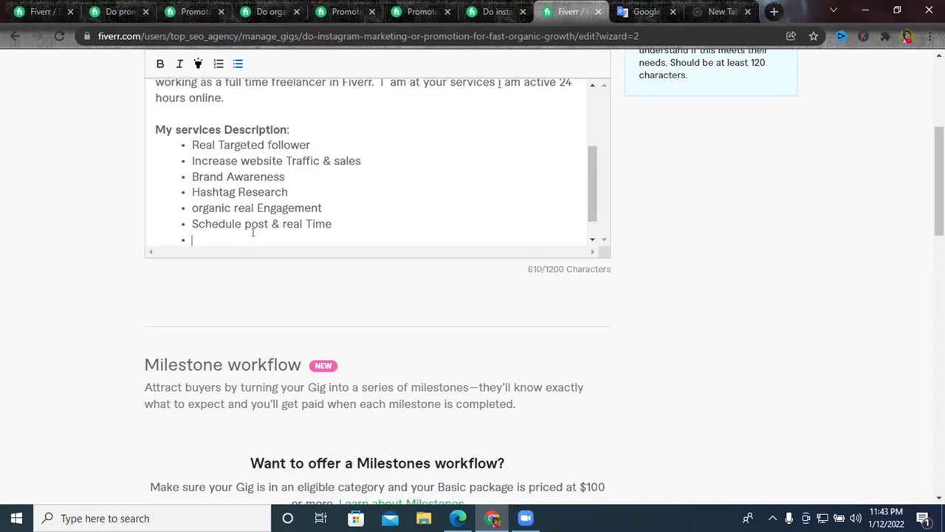
pyautogui.scroll(-2, 253, 230)
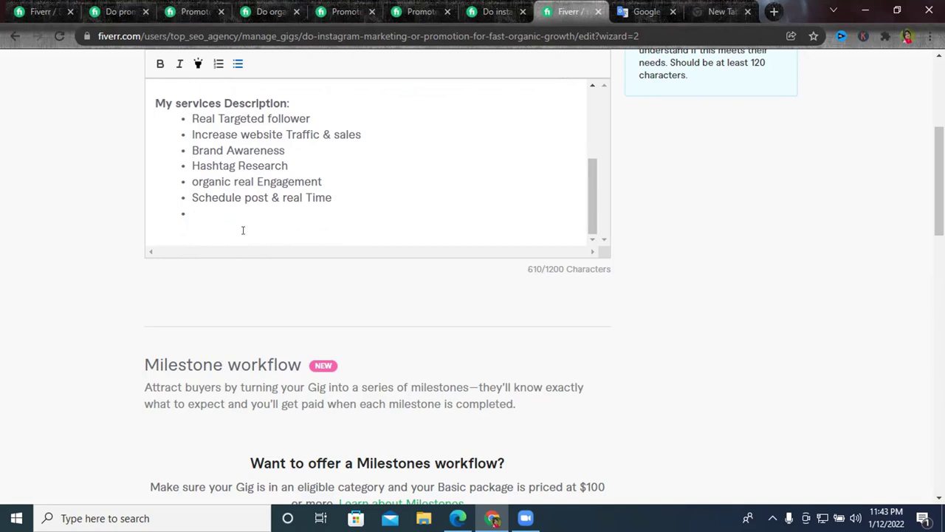
pyautogui.write('Dilly')
pyautogui.click(197, 212)
pyautogui.write('a')
pyautogui.rightClick(249, 219)
pyautogui.click(204, 214)
pyautogui.rightClick(206, 213)
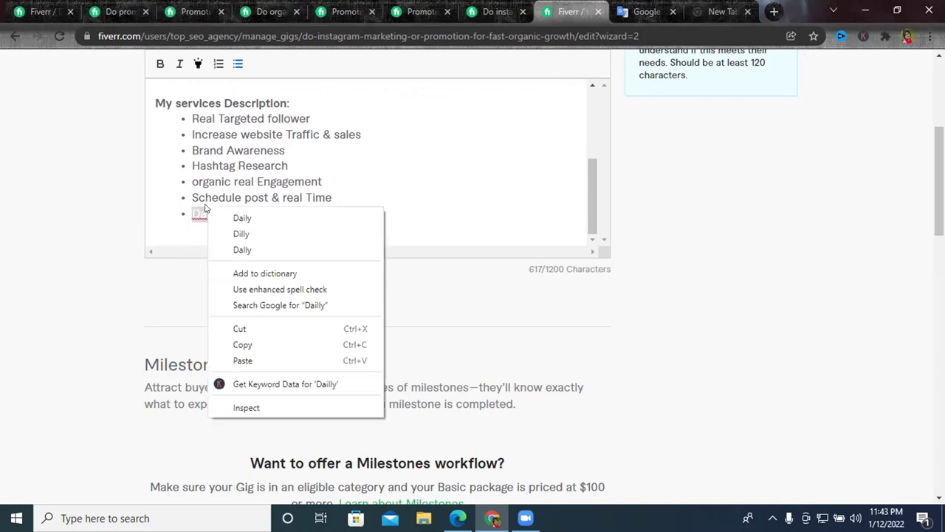
pyautogui.click(244, 216)
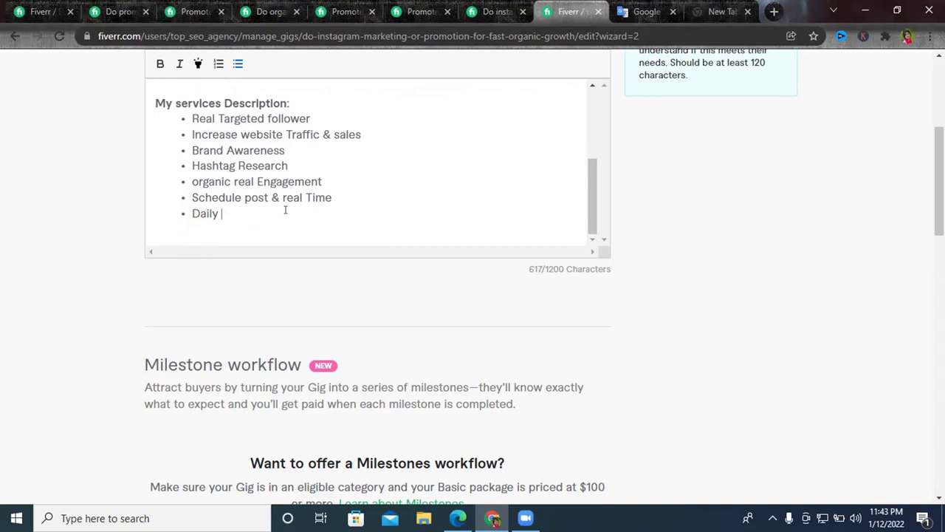
# Complete the bullet as 'Daily 100% organic growth your personal/business account', correcting 'parsonal'.
pyautogui.write('100% organic')
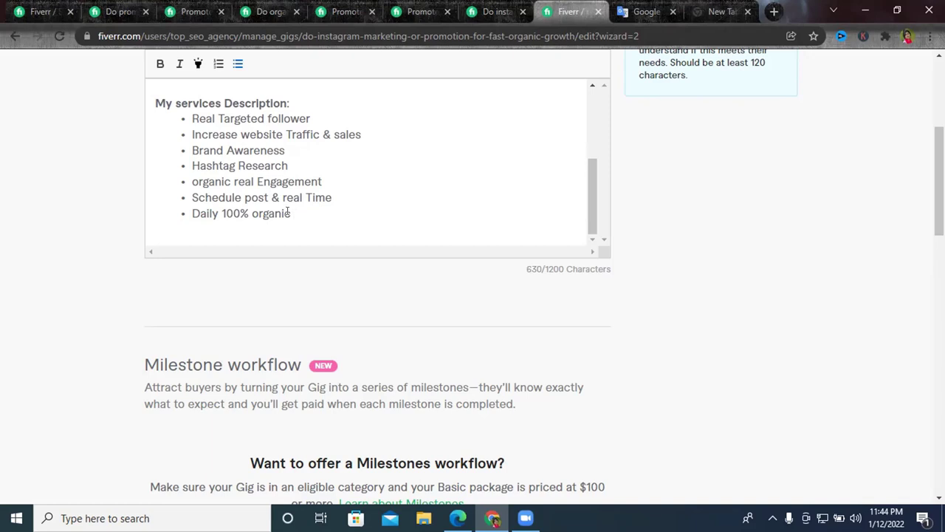
pyautogui.write('growth your ')
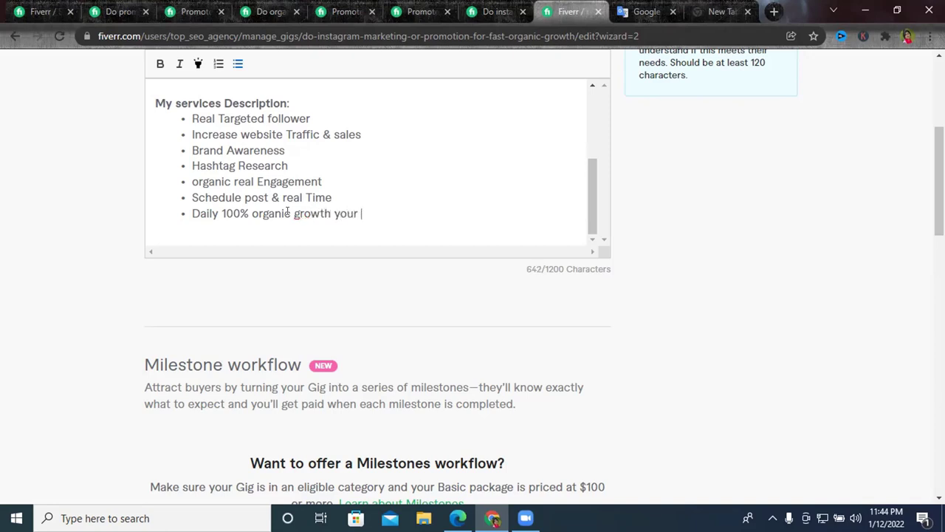
pyautogui.write('parsonal/bus')
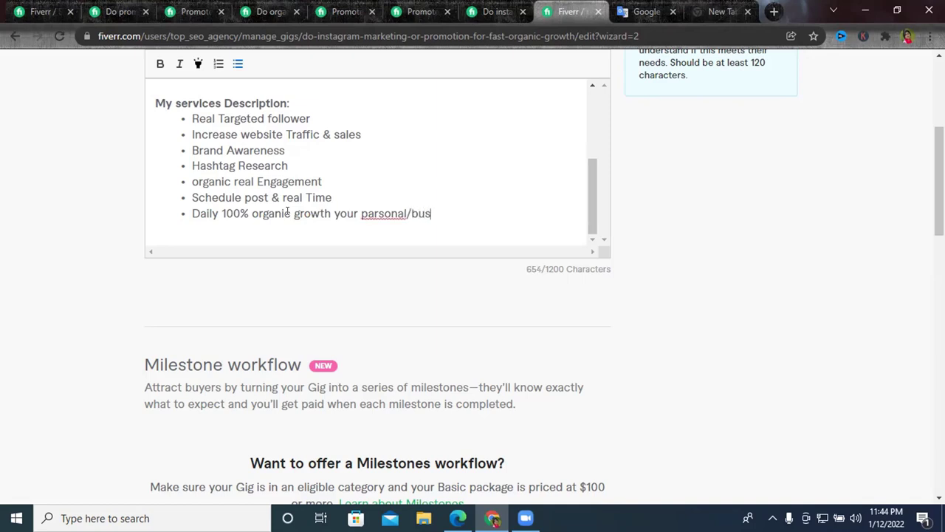
pyautogui.write('iness account')
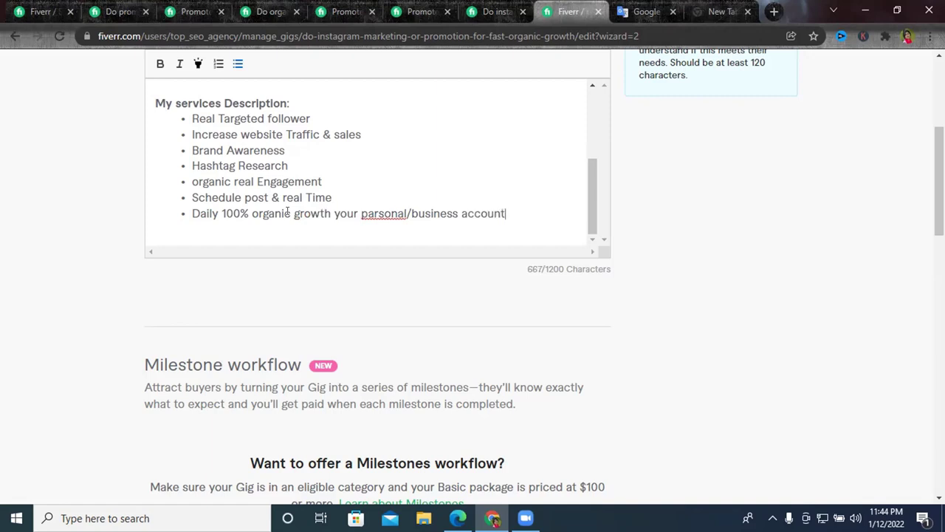
pyautogui.press('Return')
pyautogui.rightClick(362, 212)
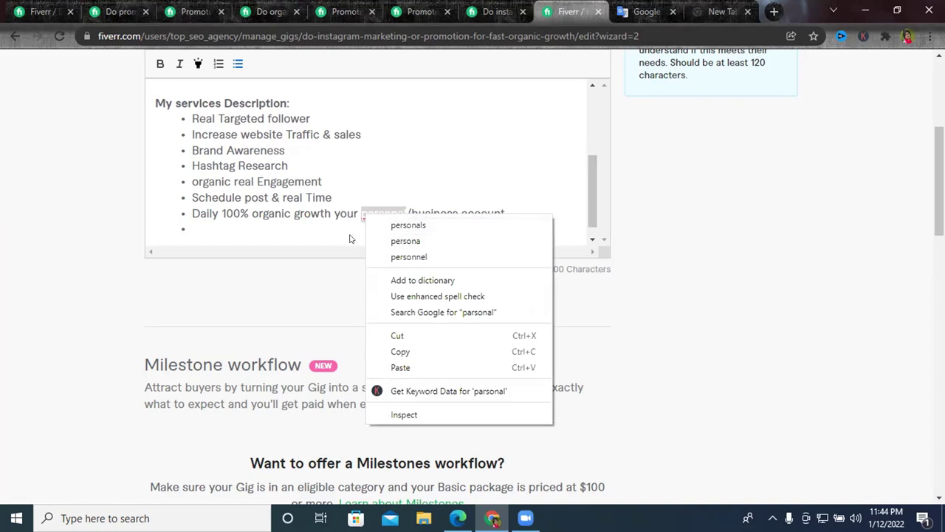
pyautogui.click(417, 223)
pyautogui.moveTo(412, 212); pyautogui.dragTo(404, 213)
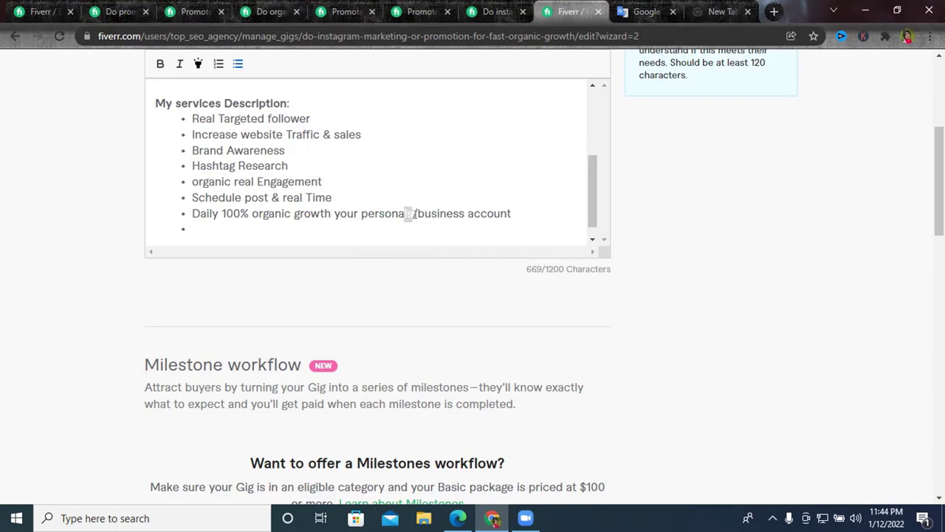
pyautogui.click(415, 213)
pyautogui.press('BackSpace')
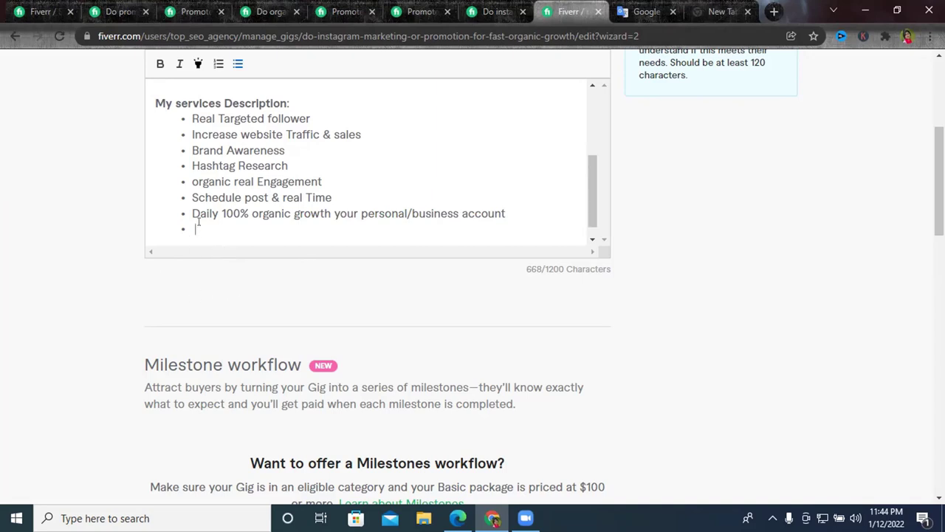
# Begin the next bullet with 'Com', removing the stray leading space.
pyautogui.write('Com')
pyautogui.click(195, 228)
pyautogui.press('BackSpace')
# Finish the bullet as 'Competitive analytics', correcting the misspelled word with a suggestion.
pyautogui.write('peti')
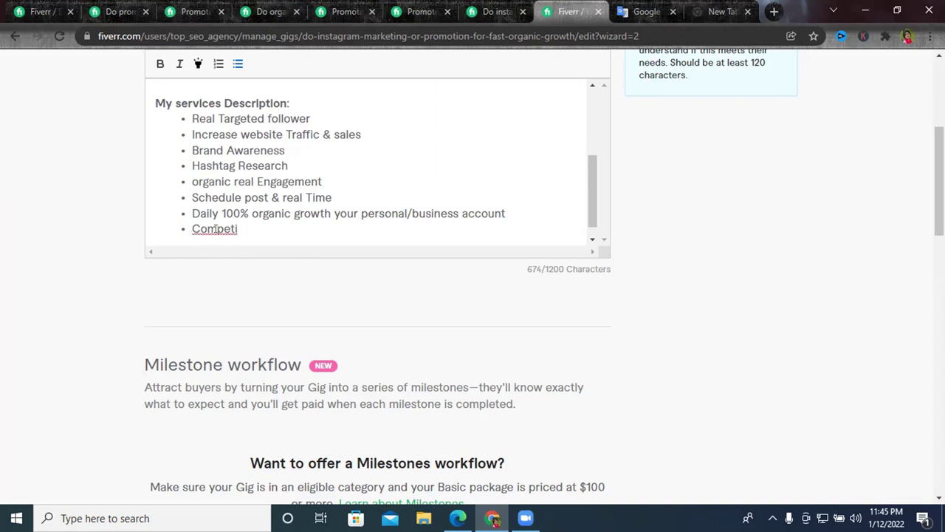
pyautogui.write('tive anyal')
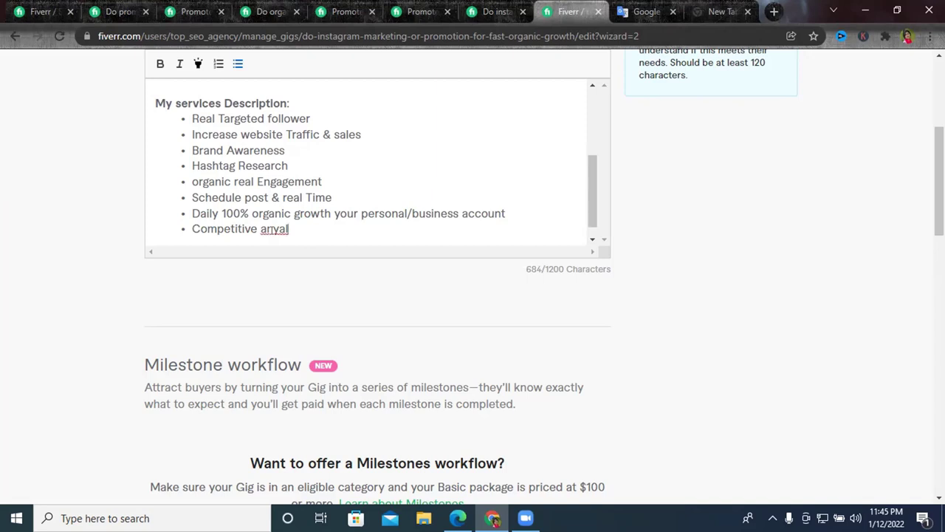
pyautogui.write('yices')
pyautogui.rightClick(281, 230)
pyautogui.click(314, 245)
# Add a new bullet 'Post add Location & tag', fixing the Location typo.
pyautogui.press('Return')
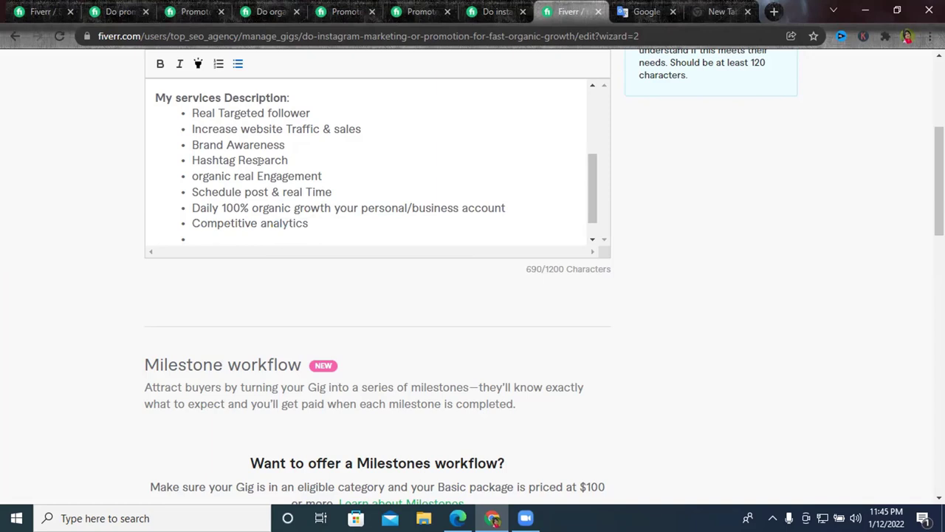
pyautogui.scroll(-1, 189, 213)
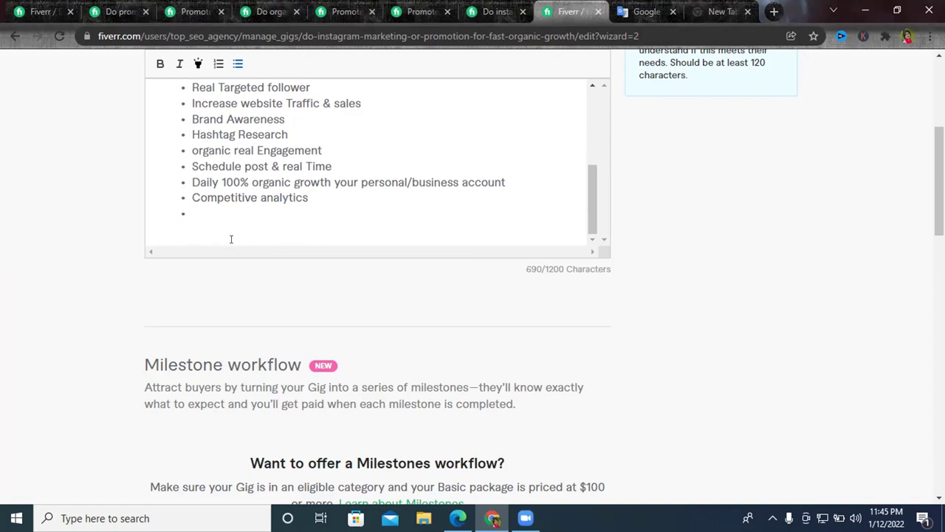
pyautogui.write('Post add V')
pyautogui.press('BackSpace')
pyautogui.write('Locatiopn')
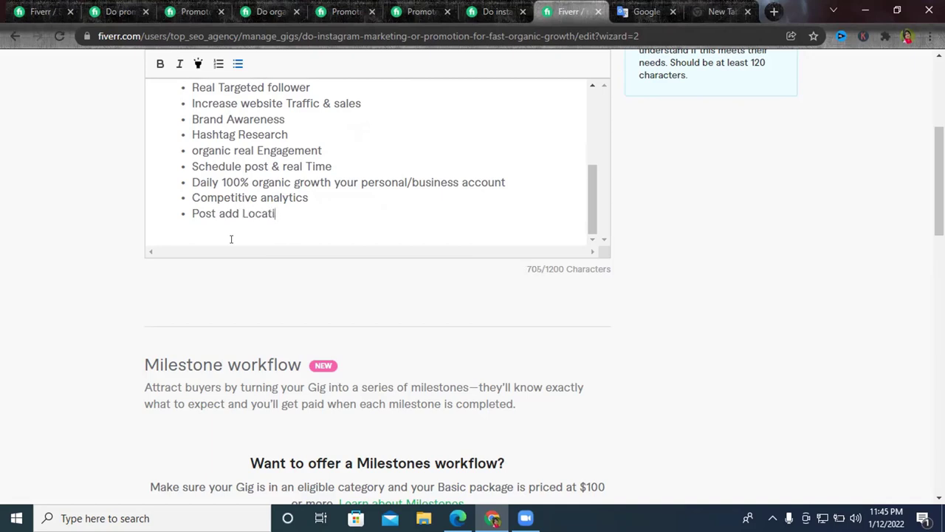
pyautogui.rightClick(259, 213)
pyautogui.click(284, 222)
pyautogui.write('& tag')
pyautogui.press('BackSpace')
pyautogui.press('BackSpace')
pyautogui.press('BackSpace')
pyautogui.write('tag')
pyautogui.scroll(5, 294, 215)
pyautogui.scroll(-2, 294, 195)
pyautogui.scroll(1, 293, 193)
pyautogui.scroll(1, 293, 194)
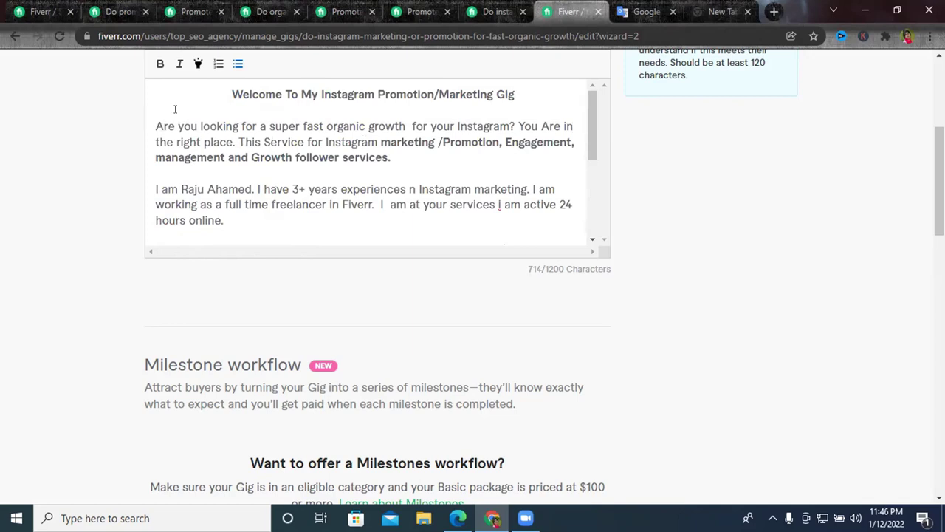
pyautogui.scroll(-2, 302, 190)
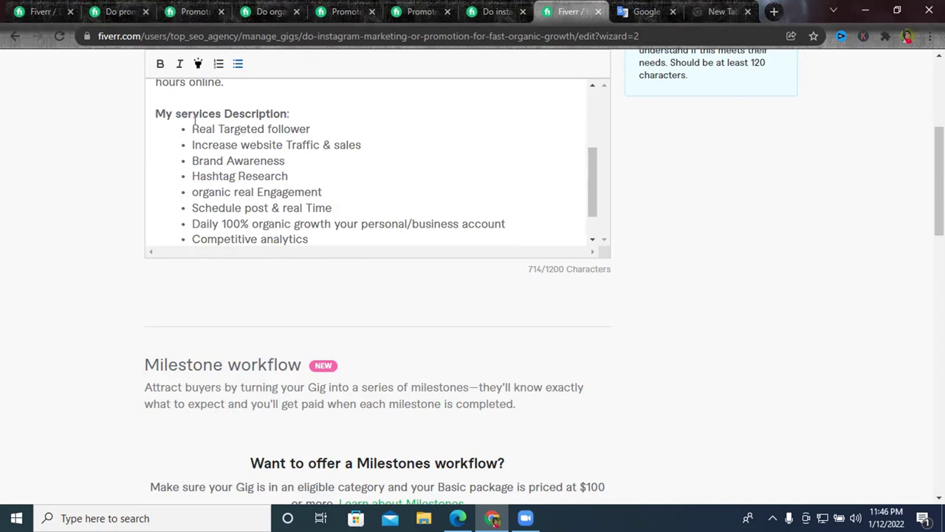
pyautogui.scroll(-1, 216, 140)
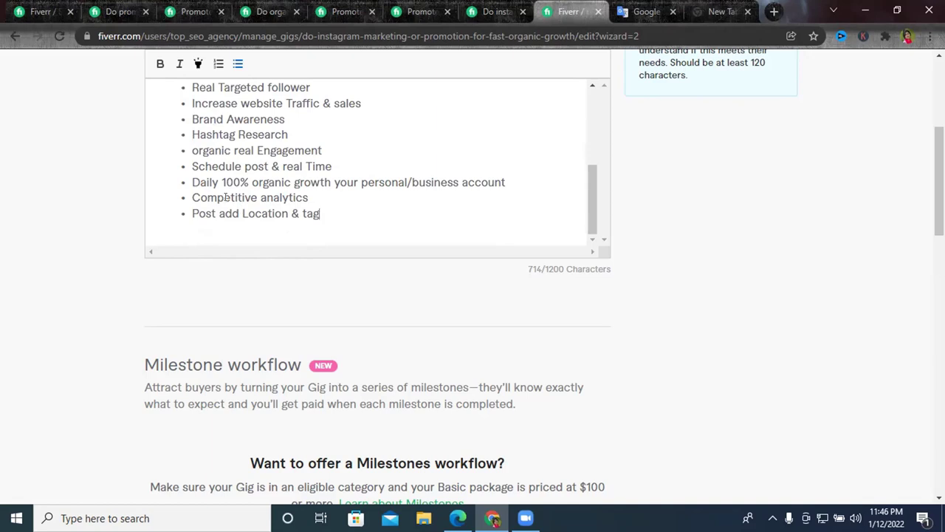
pyautogui.tripleClick(255, 182)
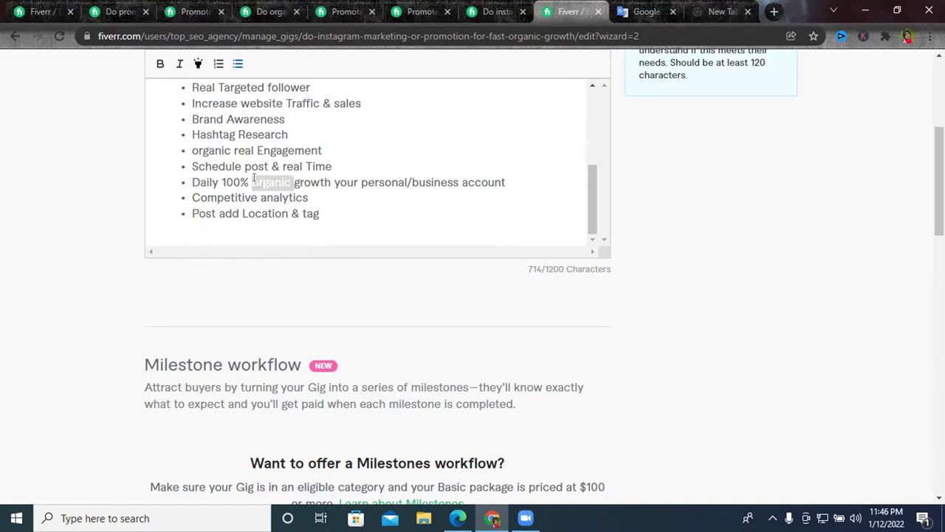
pyautogui.click(228, 221)
pyautogui.scroll(5, 222, 148)
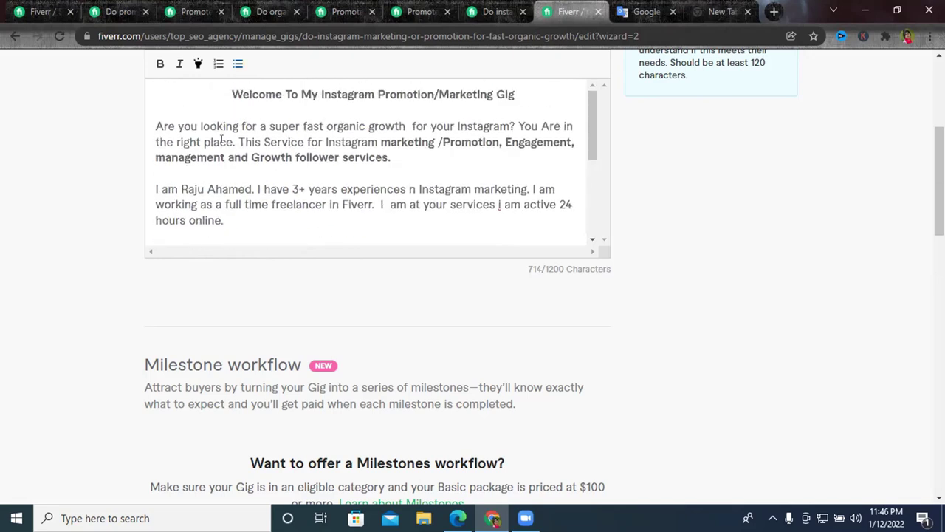
pyautogui.scroll(-4, 220, 155)
pyautogui.scroll(-3, 220, 159)
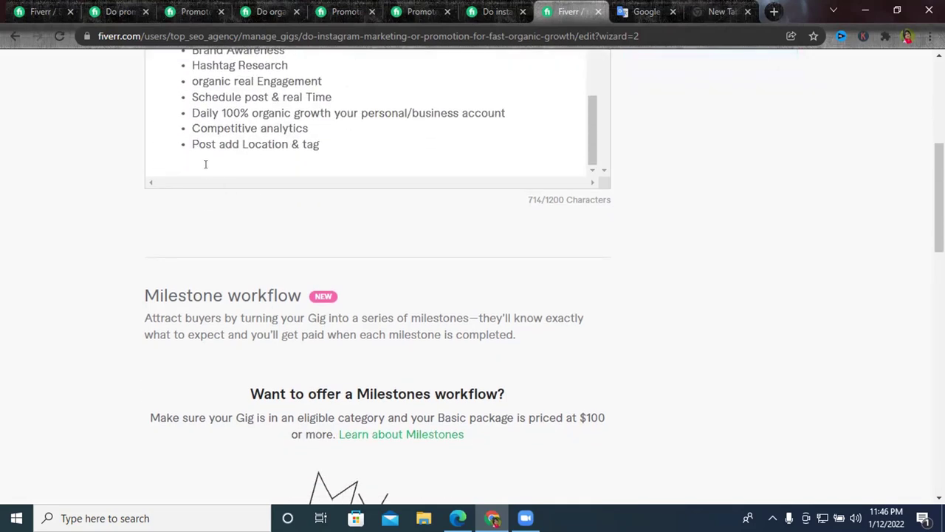
pyautogui.scroll(6, 204, 164)
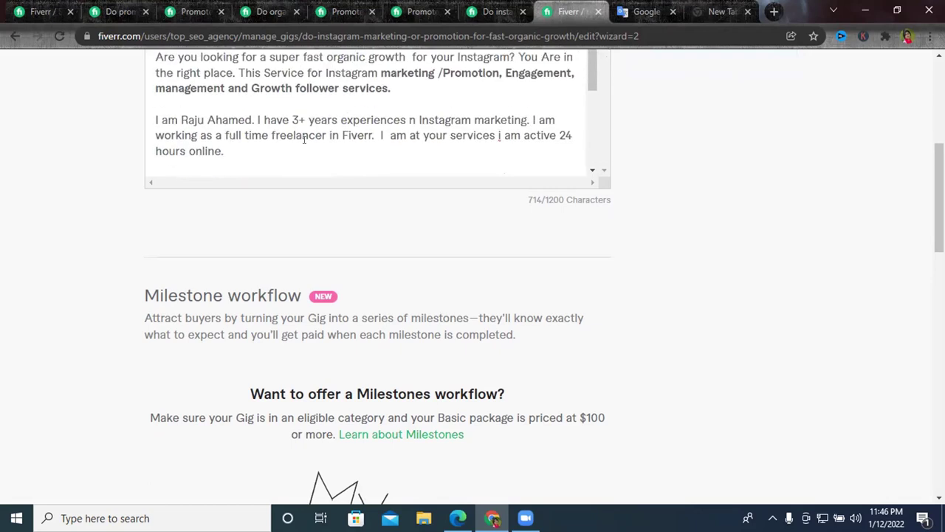
pyautogui.scroll(-3, 304, 140)
pyautogui.scroll(6, 413, 228)
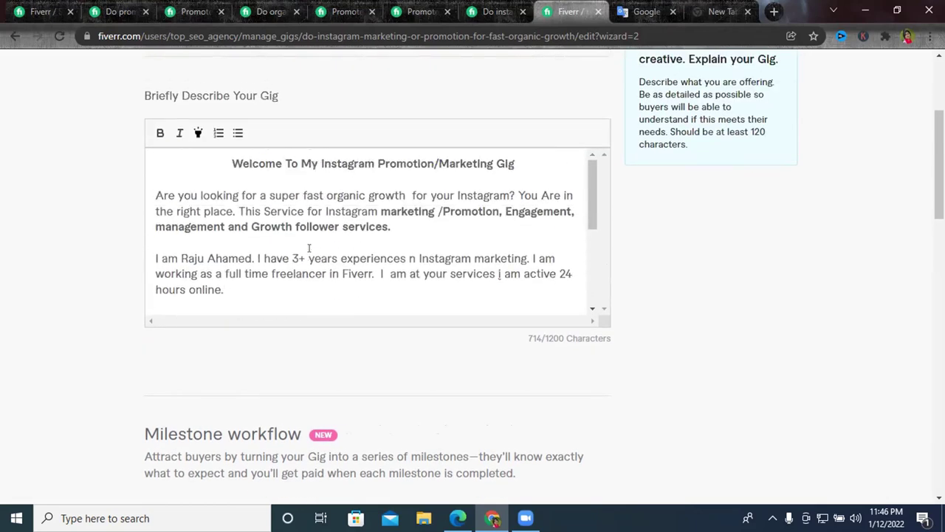
pyautogui.scroll(-5, 309, 249)
pyautogui.scroll(-4, 308, 248)
pyautogui.scroll(4, 306, 249)
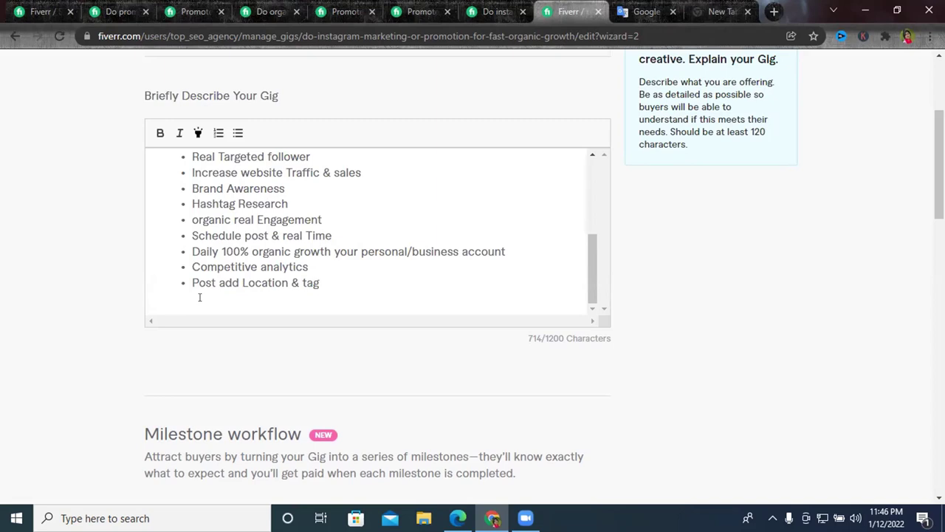
# Add the line 'What do I need from you' after the services list, select it, and go to Google Translate.
pyautogui.press('Return')
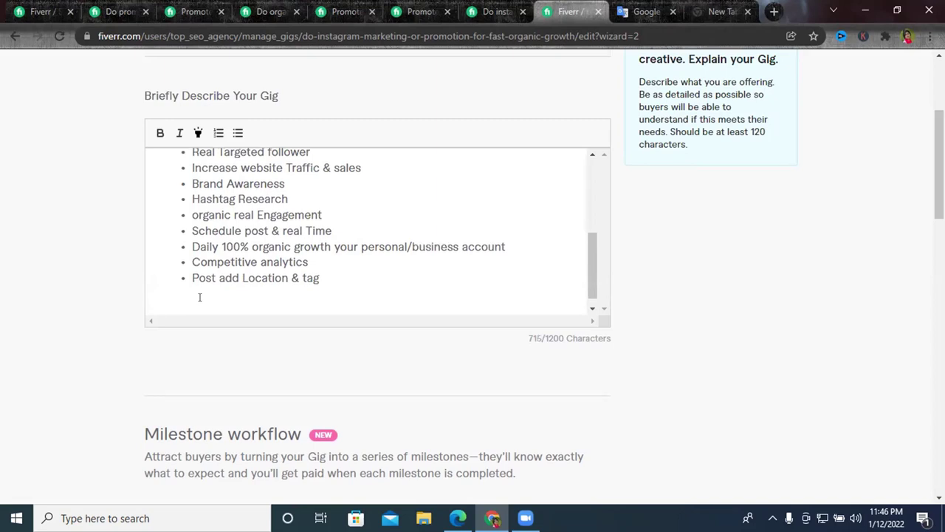
pyautogui.write('What ')
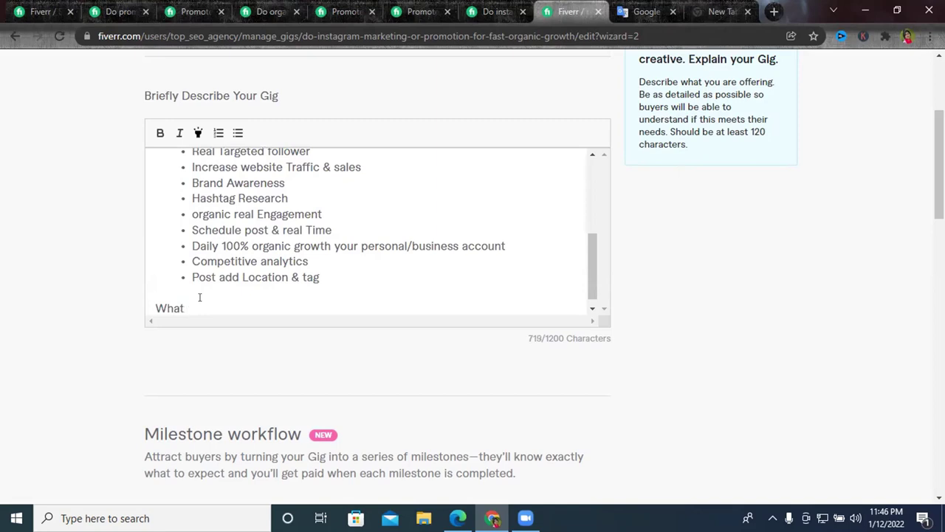
pyautogui.write('do I need')
pyautogui.write('from y')
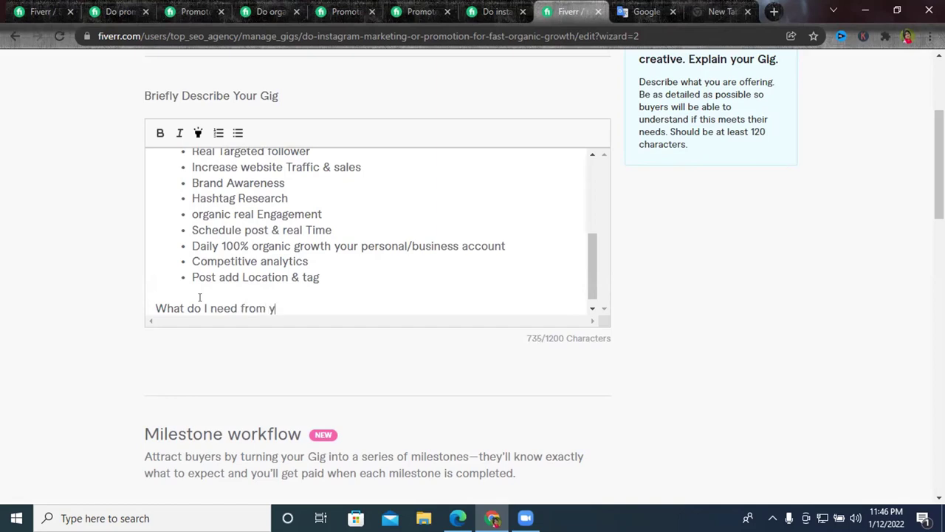
pyautogui.write('ou')
pyautogui.tripleClick(197, 305)
pyautogui.hotkey('ctrl', 'c')
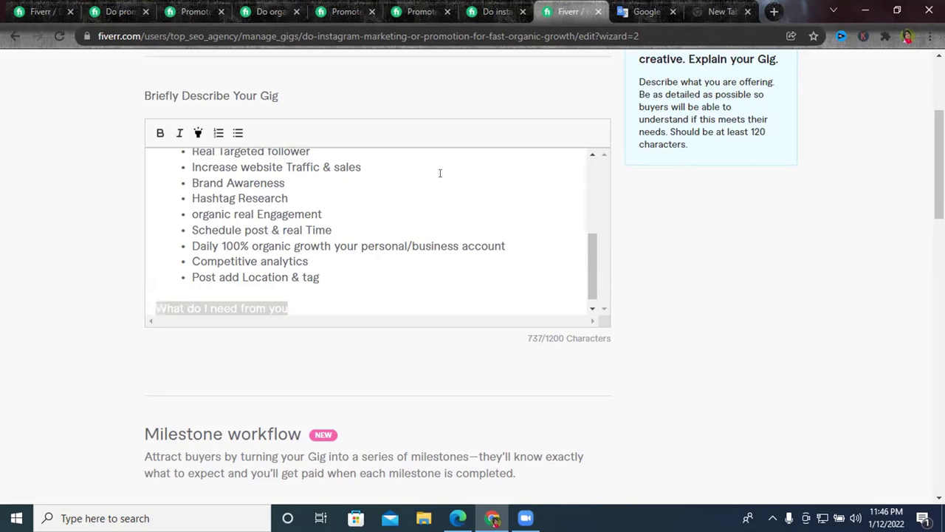
pyautogui.click(668, 9)
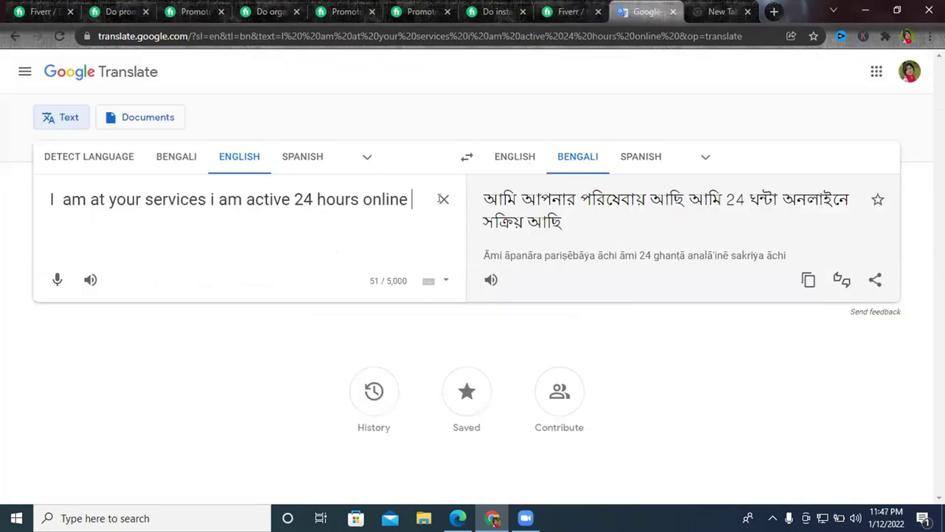
# Translate 'What do I need from you' into Bengali, then reselect that line in the Fiverr editor.
pyautogui.click(441, 198)
pyautogui.hotkey('ctrl', 'v')
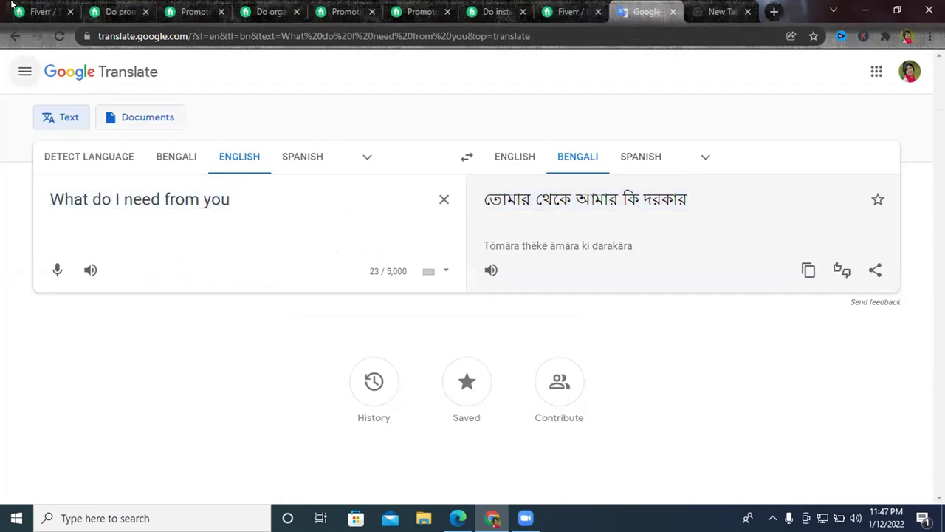
pyautogui.hotkey('ctrl', '5')
pyautogui.hotkey('ctrl', 'Tab')
pyautogui.hotkey('ctrl', 'Tab')
pyautogui.hotkey('ctrl', 'Tab')
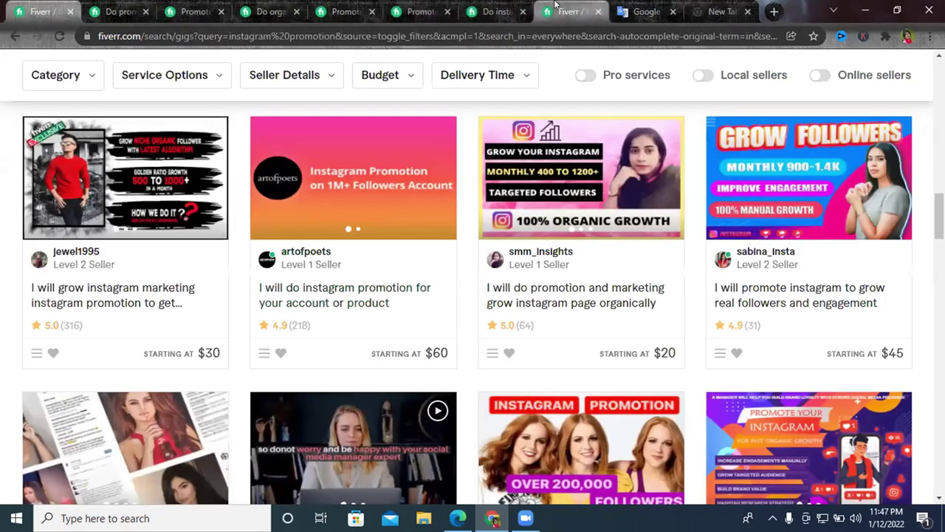
pyautogui.scroll(-1, 306, 271)
pyautogui.tripleClick(300, 298)
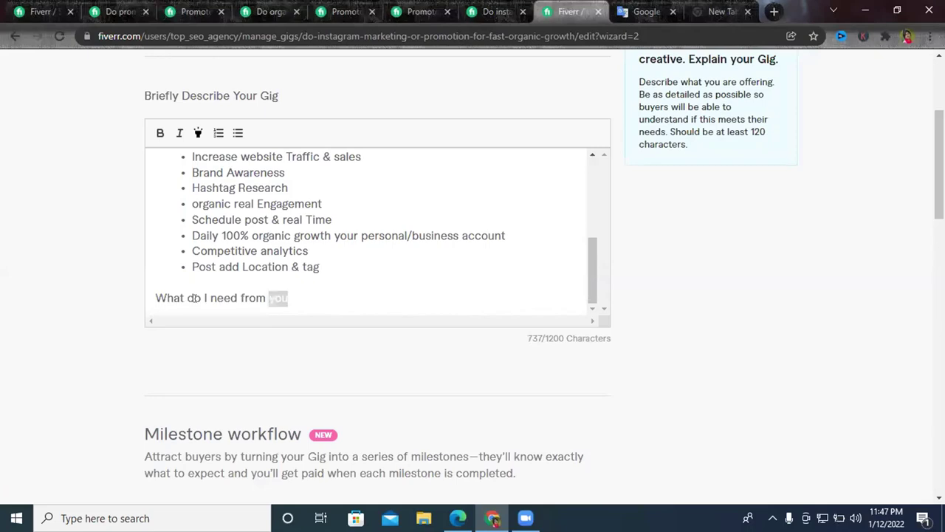
# Bold the 'What do I need from you' heading and start a numbered list below it.
pyautogui.click(160, 133)
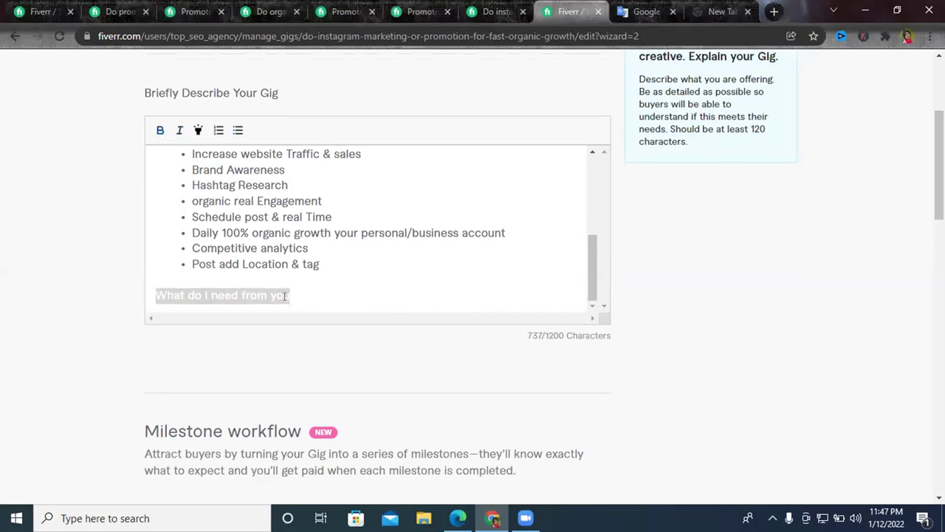
pyautogui.scroll(-1, 292, 298)
pyautogui.click(294, 229)
pyautogui.press('Return')
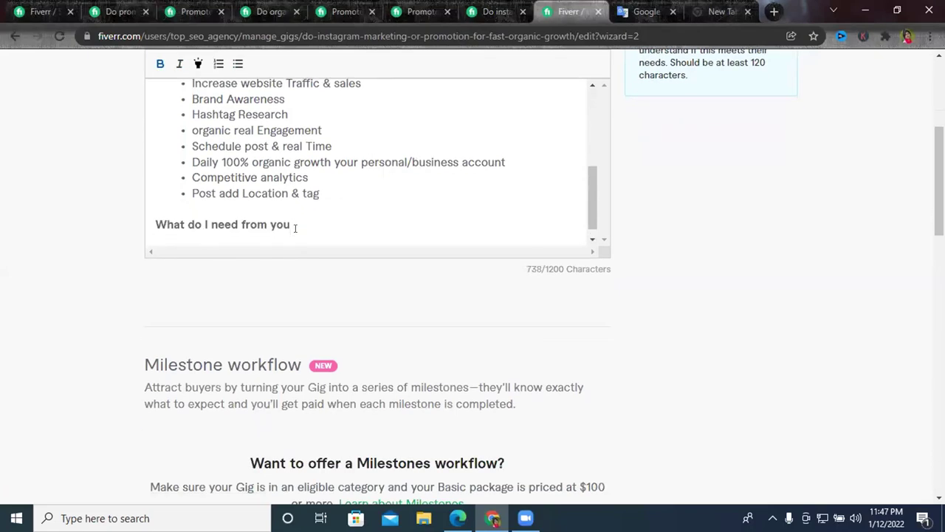
pyautogui.click(218, 64)
pyautogui.scroll(-1, 181, 211)
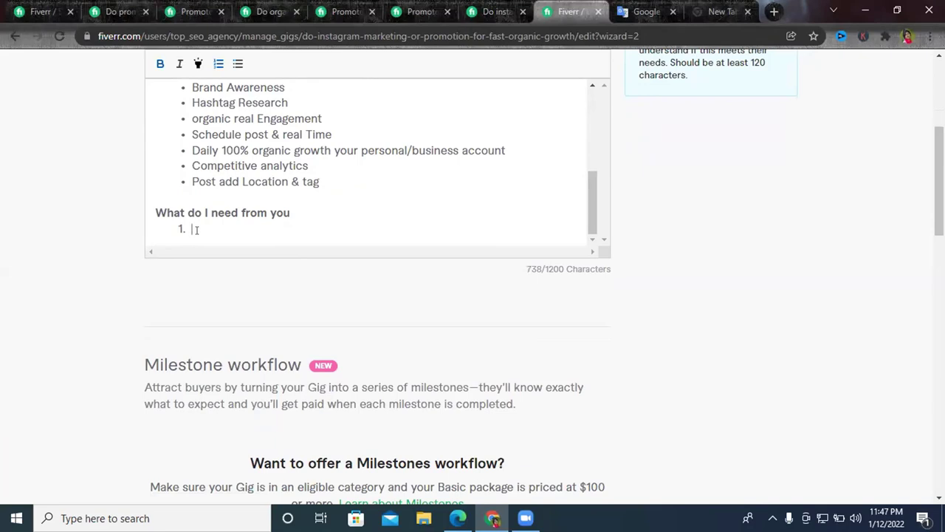
# Type 'Username' as the first numbered item, correcting the 'Uesr' misspelling.
pyautogui.write('Uesr')
pyautogui.rightClick(201, 230)
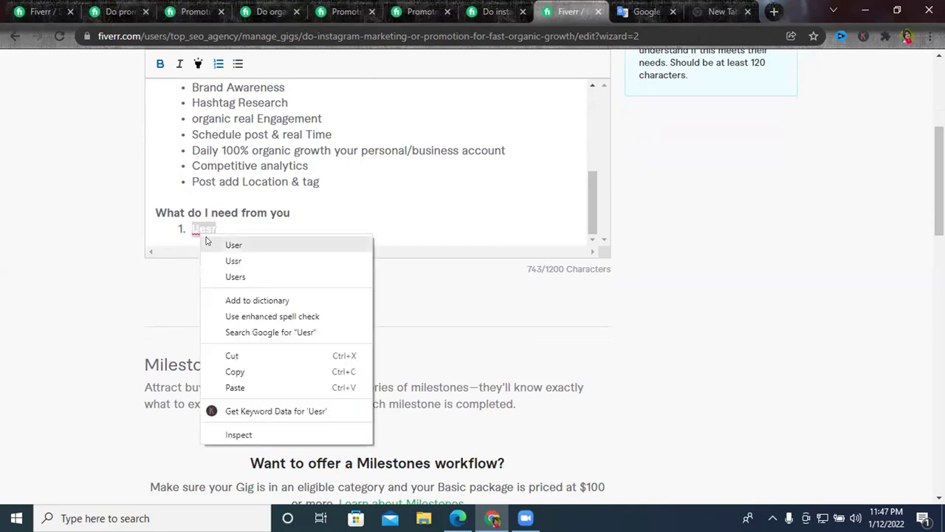
pyautogui.click(228, 245)
pyautogui.moveTo(215, 228); pyautogui.dragTo(181, 229)
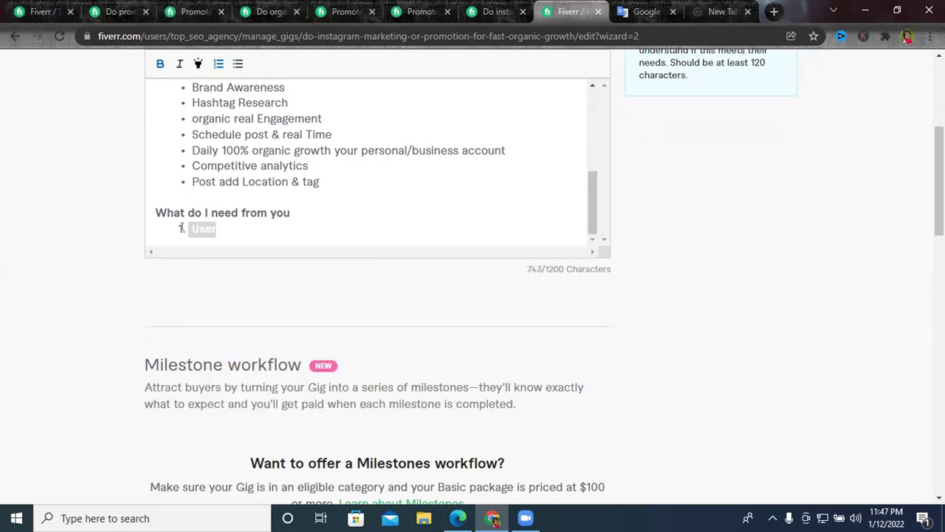
pyautogui.click(228, 230)
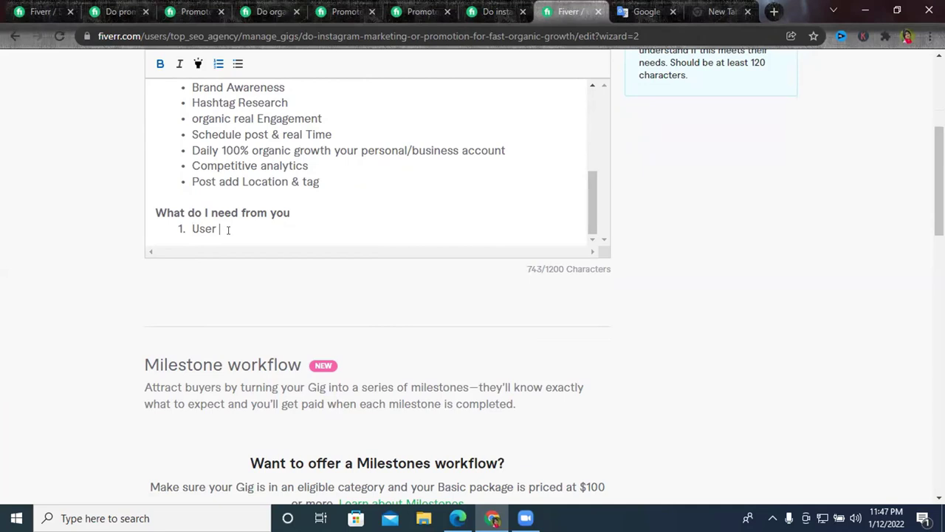
pyautogui.press('BackSpace')
pyautogui.write('name')
# Add 'Password' with a capital P as the second item and start a third item.
pyautogui.press('Return')
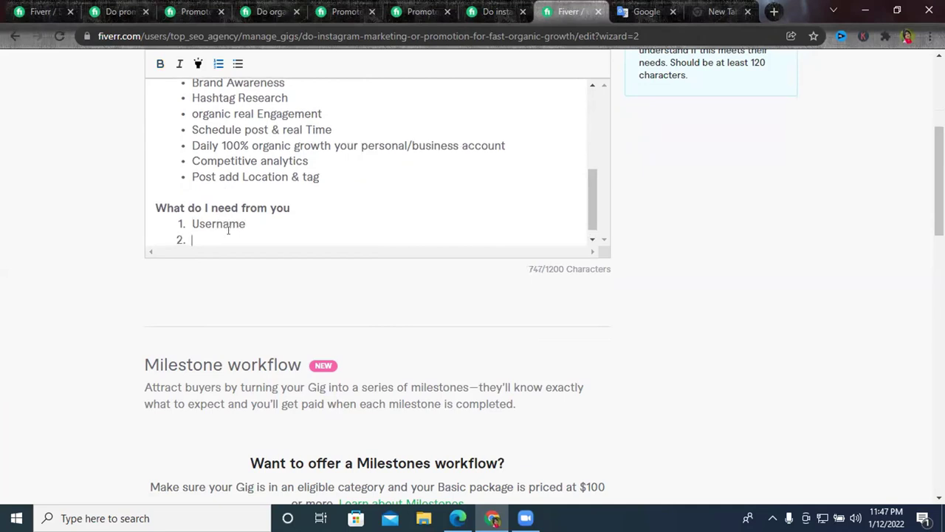
pyautogui.write('password')
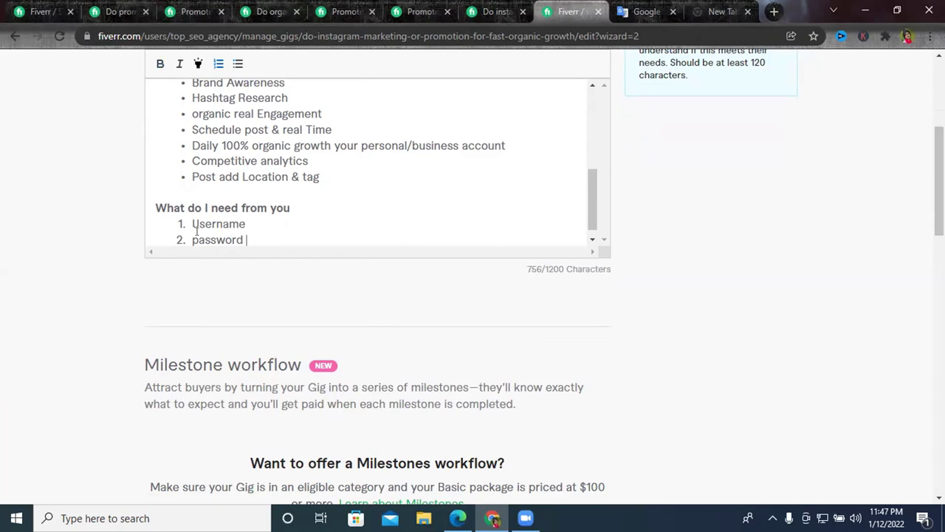
pyautogui.moveTo(197, 230); pyautogui.dragTo(187, 230)
pyautogui.write('P')
pyautogui.click(259, 228)
pyautogui.press('Return')
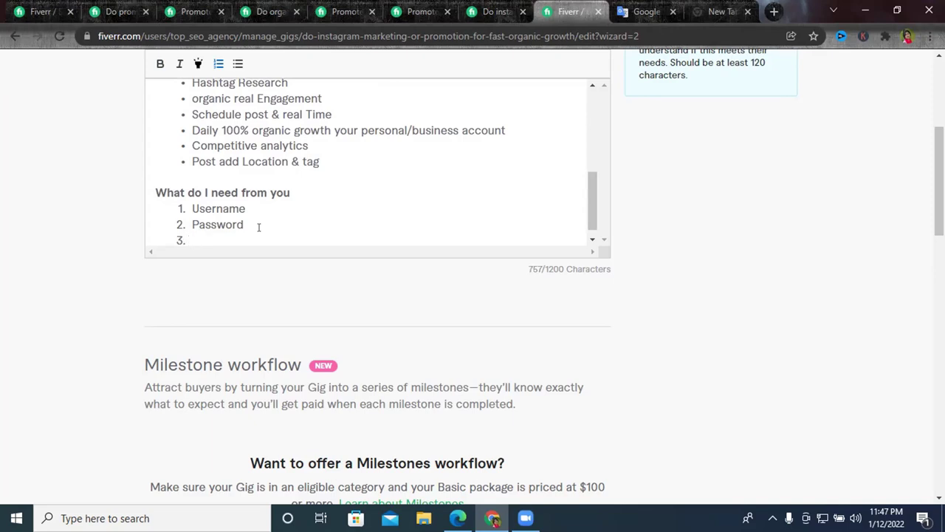
# Add 'Others INFORMATION' as the third requirement and close the numbered list.
pyautogui.write('Ot')
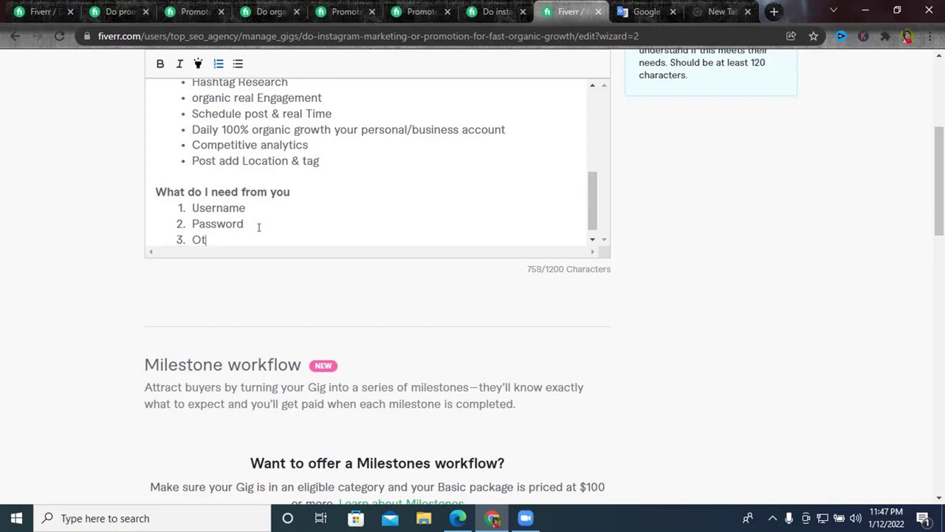
pyautogui.write('hers INFOR')
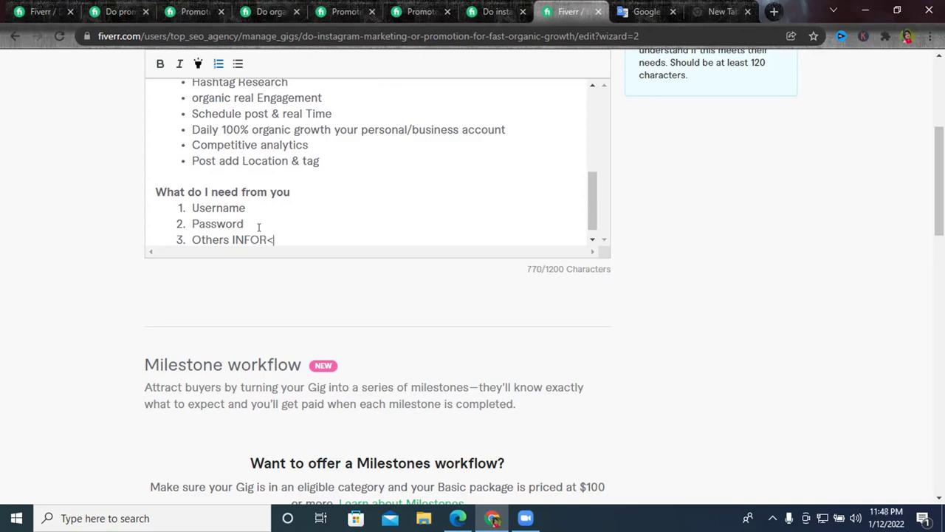
pyautogui.write('MATION')
pyautogui.press('Return')
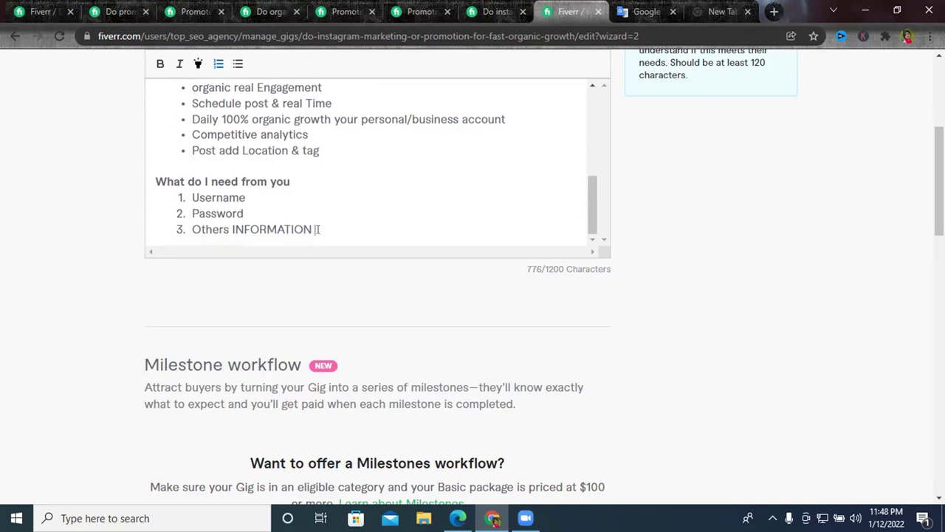
pyautogui.press('Return')
pyautogui.scroll(-1, 312, 226)
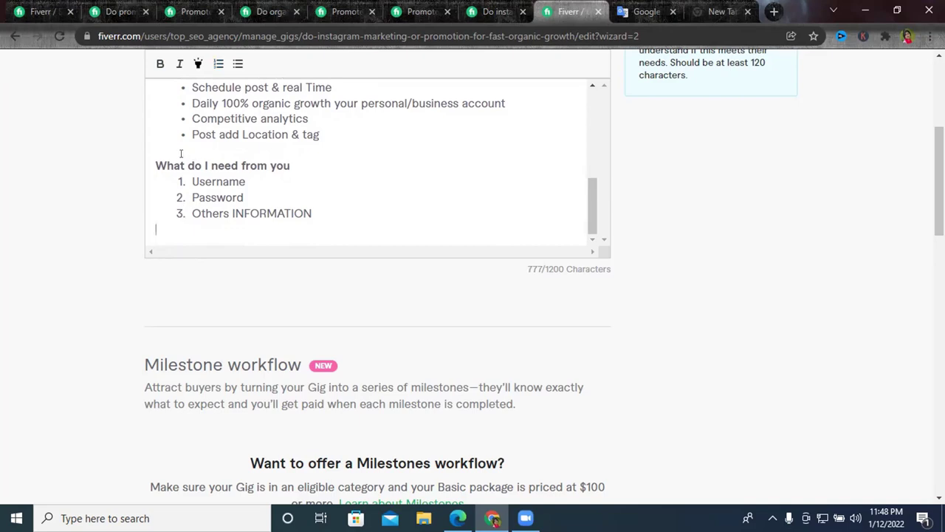
# Type the heading 'Why Choose me:' below the requirements, correcting its misspellings.
pyautogui.press('Return')
pyautogui.scroll(-1, 195, 215)
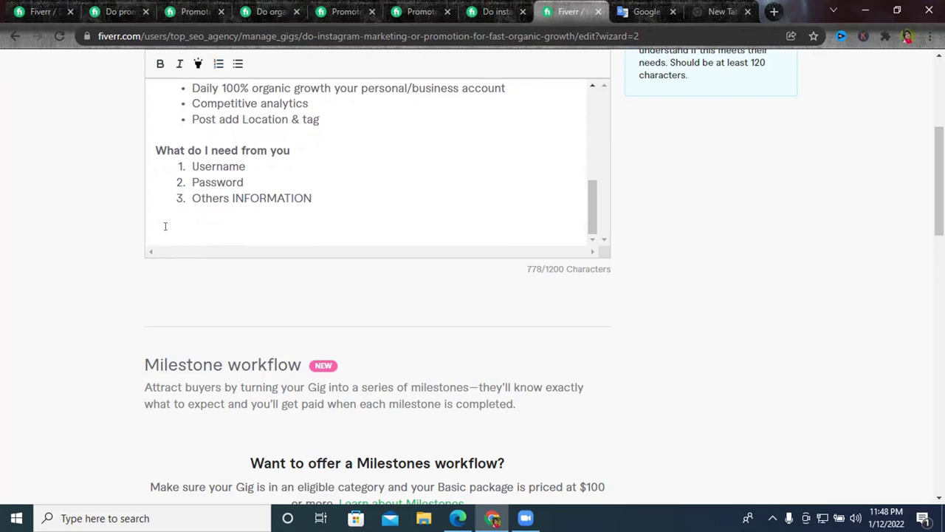
pyautogui.write('Whay')
pyautogui.rightClick(176, 231)
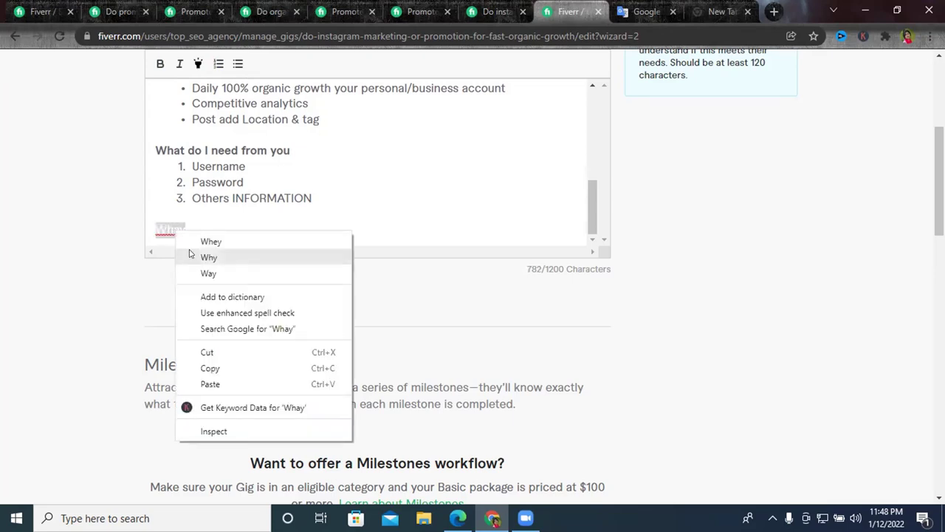
pyautogui.click(198, 255)
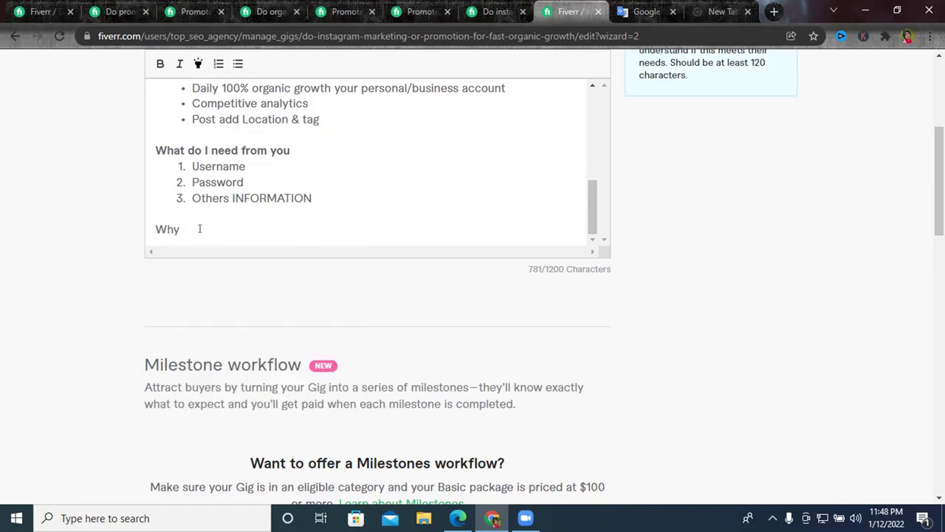
pyautogui.write('Cob')
pyautogui.write('se me')
pyautogui.rightClick(199, 230)
pyautogui.press('Escape')
pyautogui.write('Cooise')
pyautogui.rightClick(189, 230)
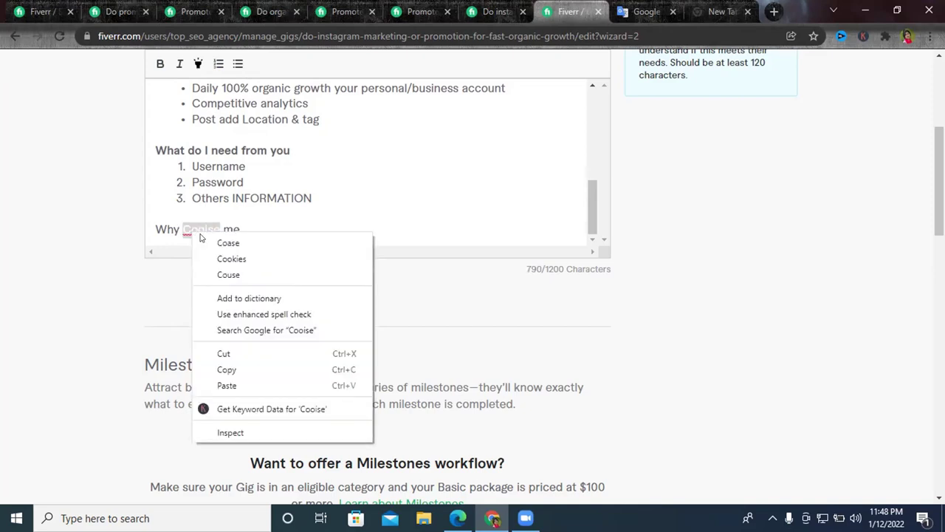
pyautogui.press('Escape')
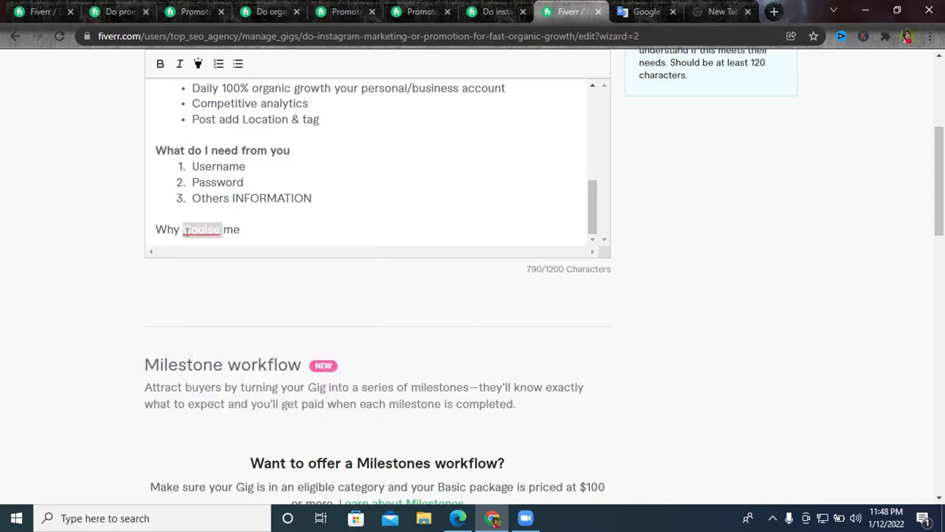
pyautogui.write('Choo')
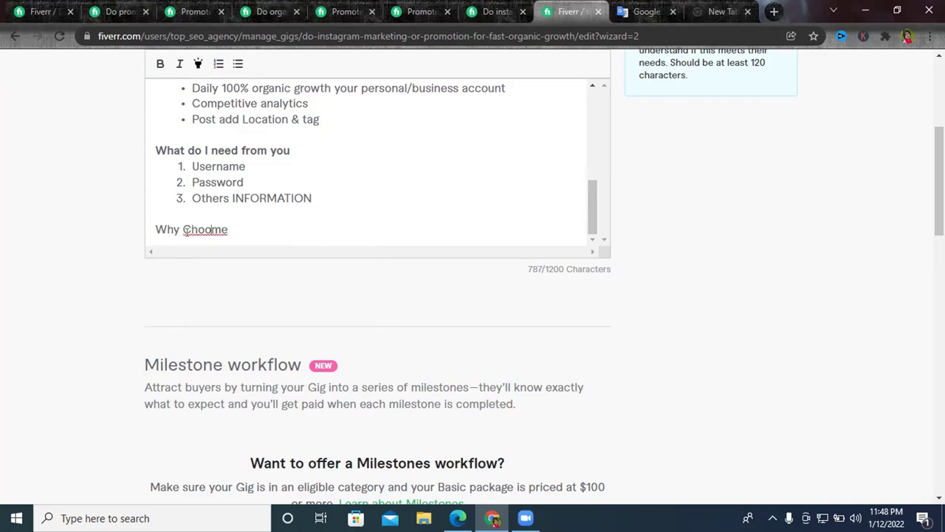
pyautogui.write('se')
pyautogui.click(253, 222)
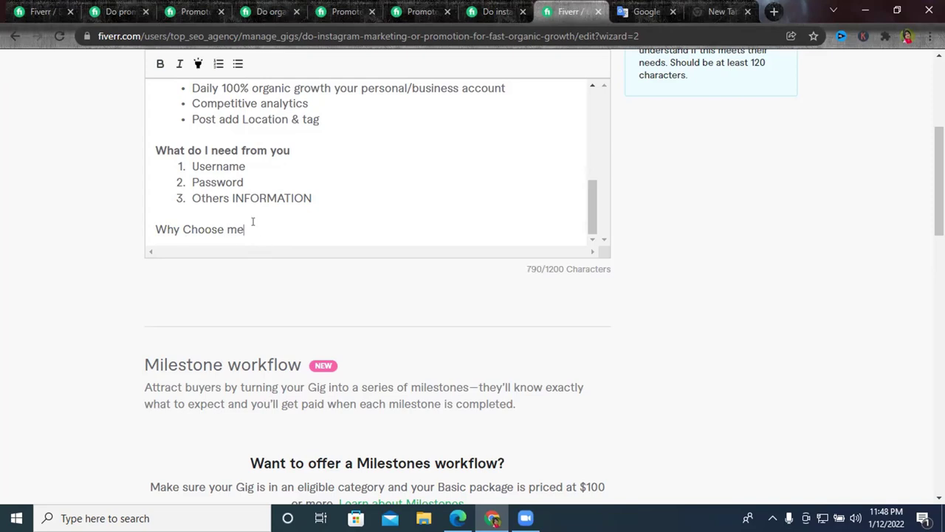
pyautogui.write(':')
# Make 'Why Choose me:' bold and start a bullet list beneath it.
pyautogui.click(152, 221)
pyautogui.hotkey('shift', 'End')
pyautogui.click(159, 65)
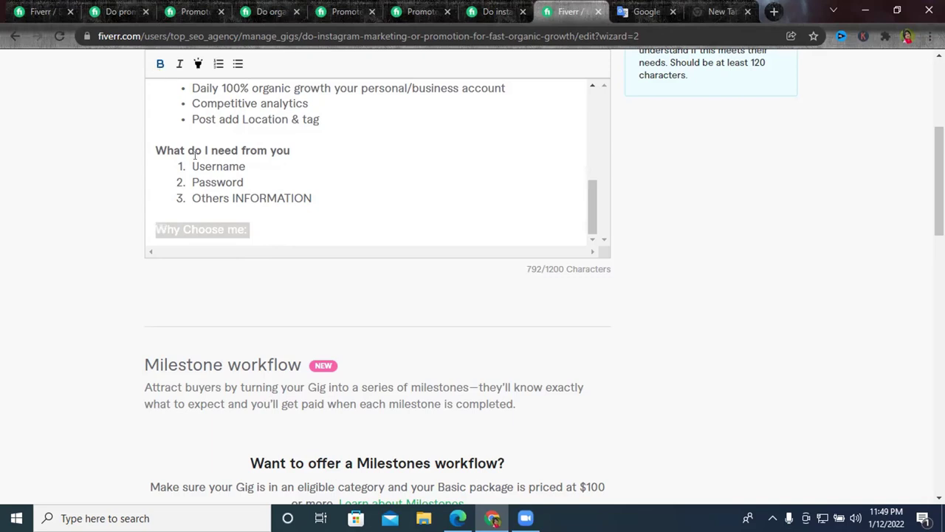
pyautogui.click(254, 214)
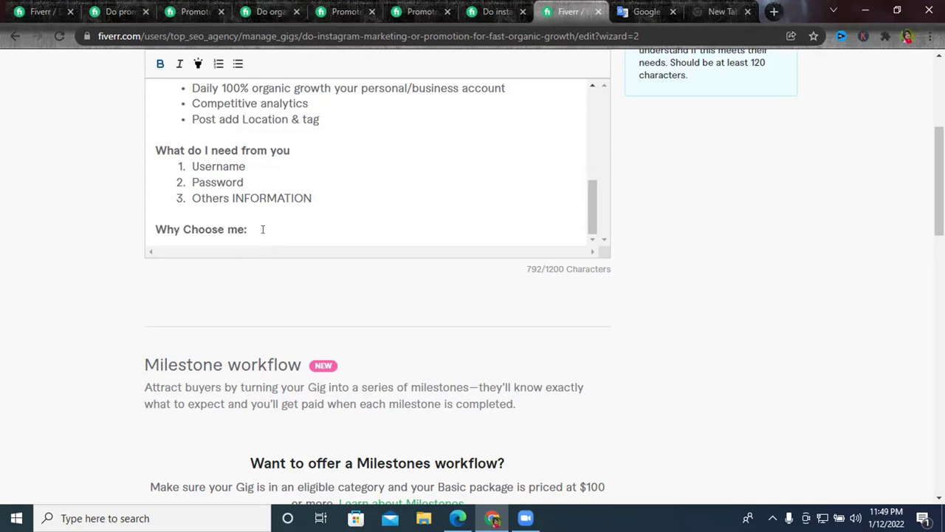
pyautogui.press('Return')
pyautogui.click(238, 64)
# Write the first bullet 'On-Time Delivery', fixing its capital letters and hyphen.
pyautogui.scroll(-2, 193, 200)
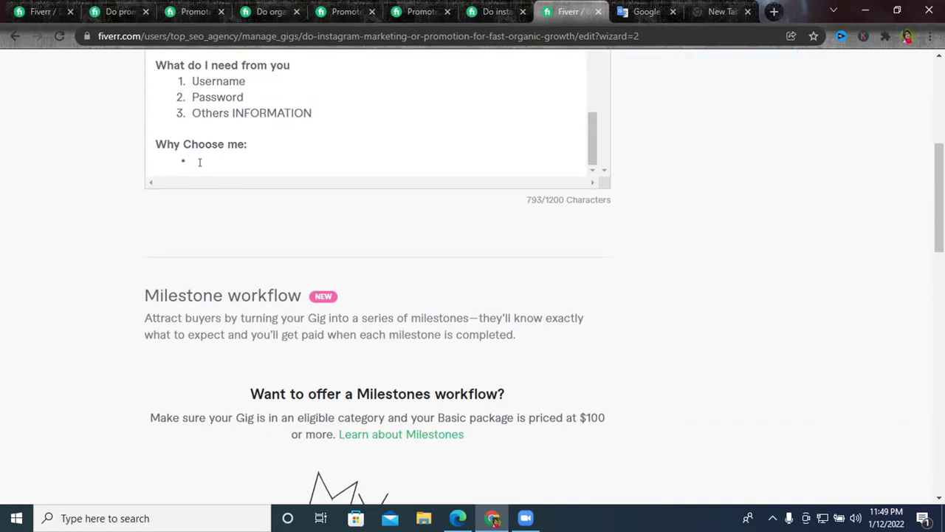
pyautogui.write('On time de')
pyautogui.press('BackSpace')
pyautogui.press('BackSpace')
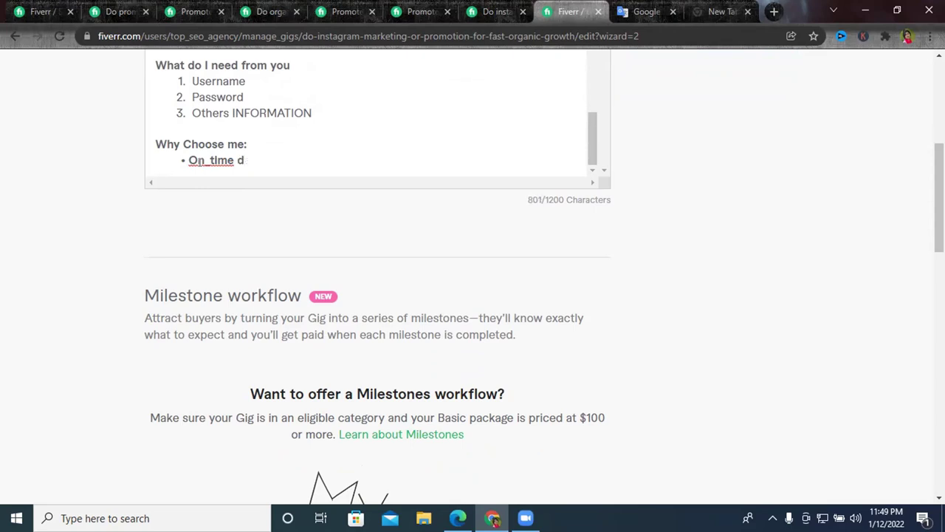
pyautogui.write('delivery')
pyautogui.rightClick(211, 160)
pyautogui.click(211, 160)
pyautogui.press('BackSpace')
pyautogui.write('T')
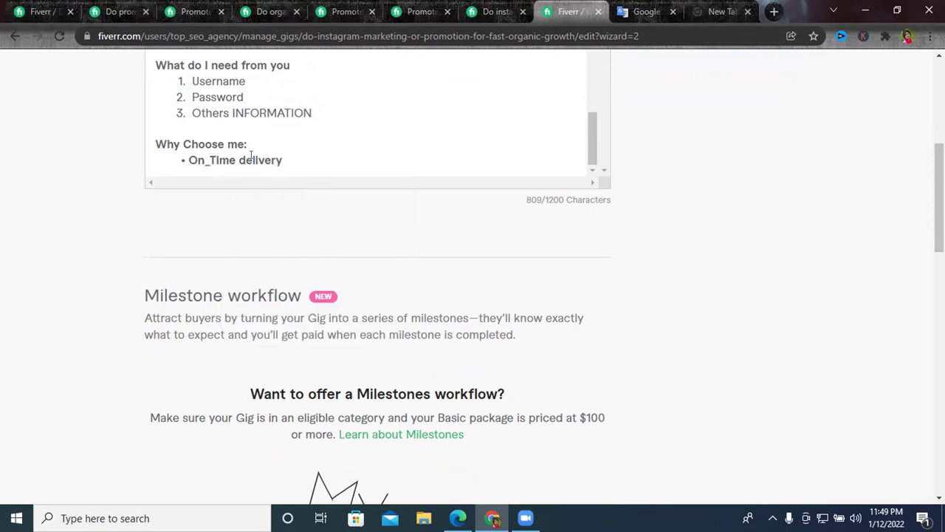
pyautogui.click(244, 160)
pyautogui.press('BackSpace')
pyautogui.write('D')
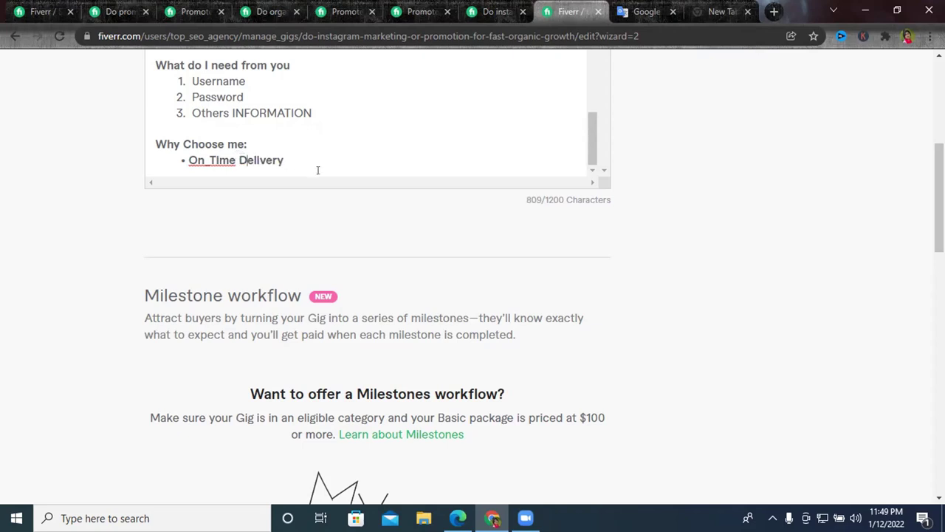
pyautogui.doubleClick(207, 160)
pyautogui.click(207, 161)
pyautogui.press('BackSpace')
pyautogui.write('-')
pyautogui.moveTo(287, 153); pyautogui.dragTo(186, 165)
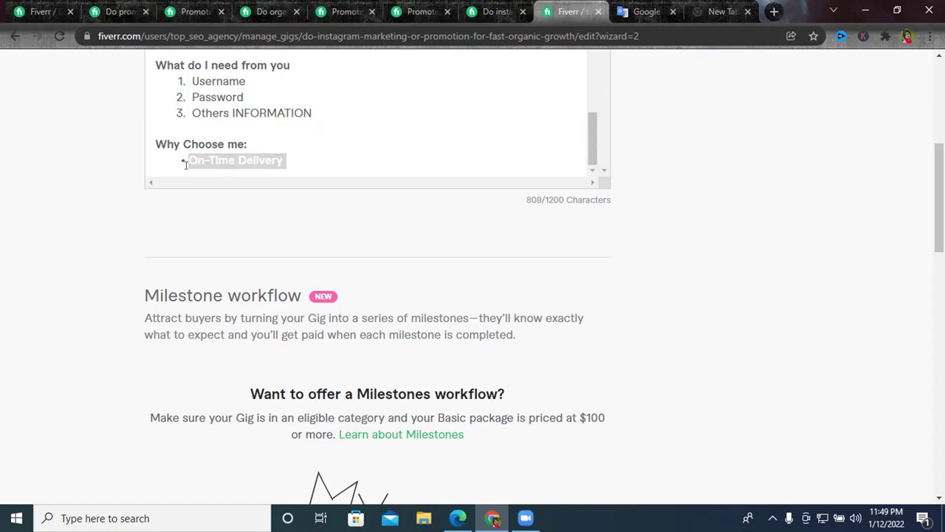
pyautogui.scroll(10, 177, 160)
pyautogui.scroll(3, 177, 160)
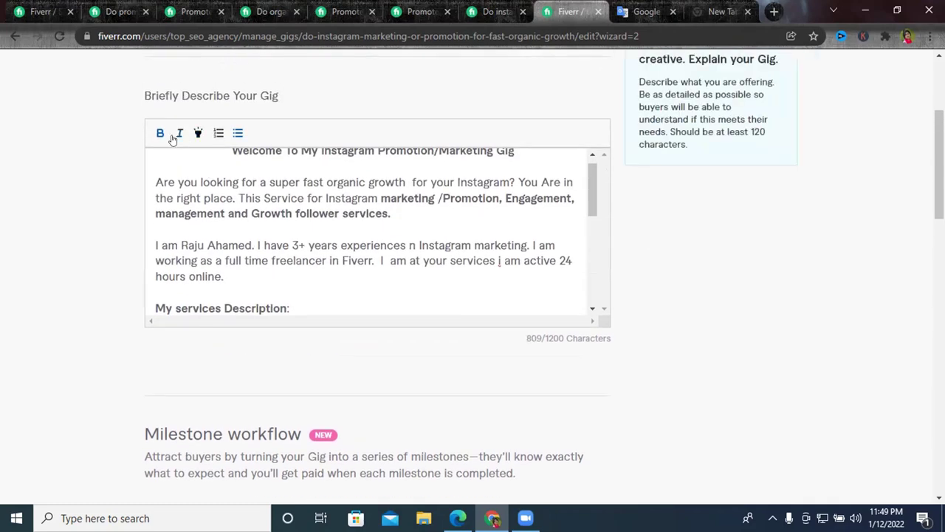
pyautogui.scroll(-10, 253, 205)
pyautogui.scroll(-1, 253, 205)
pyautogui.click(292, 228)
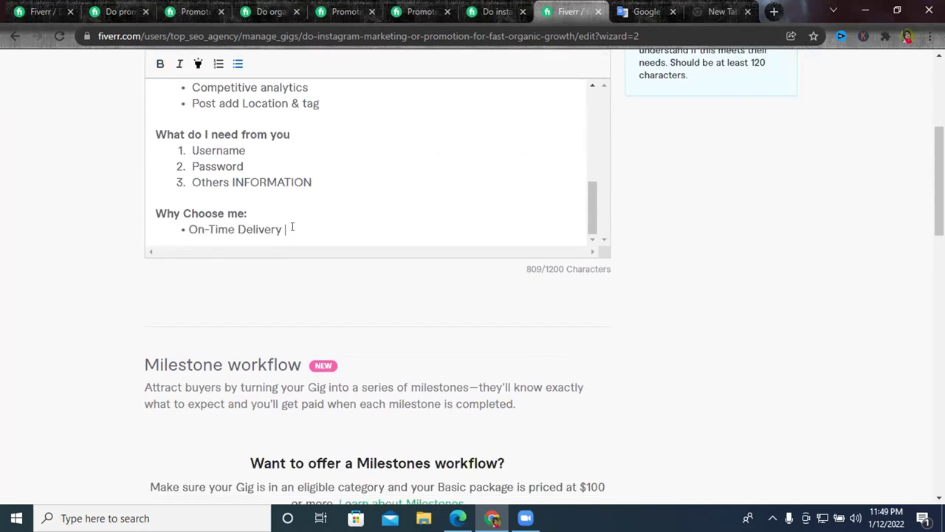
# Add a second bullet reading 'All work manually'.
pyautogui.press('Return')
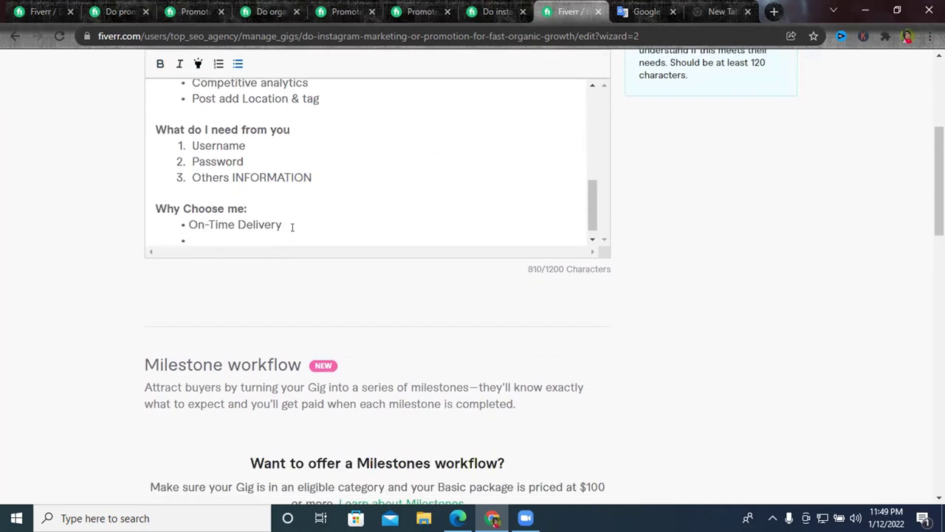
pyautogui.write('All wo')
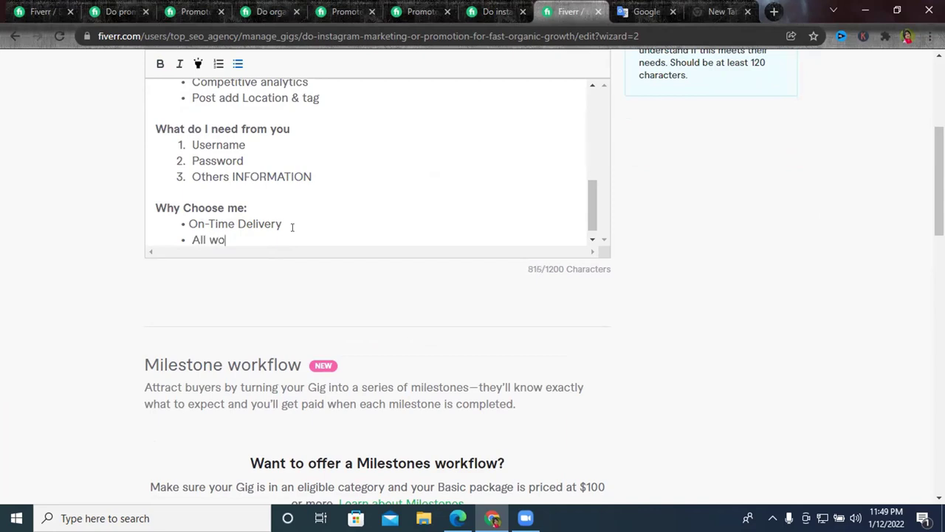
pyautogui.write('rk mau')
pyautogui.press('BackSpace')
pyautogui.write('nually')
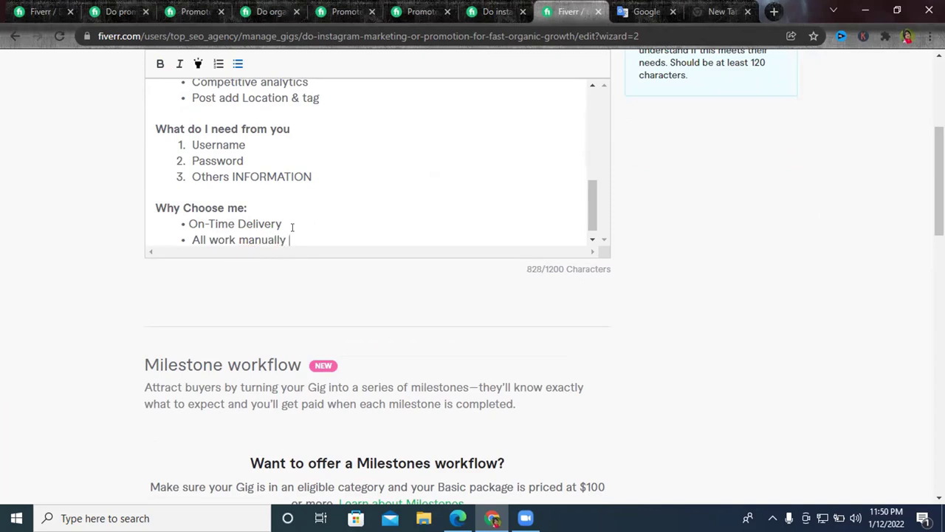
pyautogui.click(292, 227)
# Add a '24/7 our customers Support' bullet, correcting the spelling of Support.
pyautogui.click(293, 231)
pyautogui.press('Return')
pyautogui.click(192, 224)
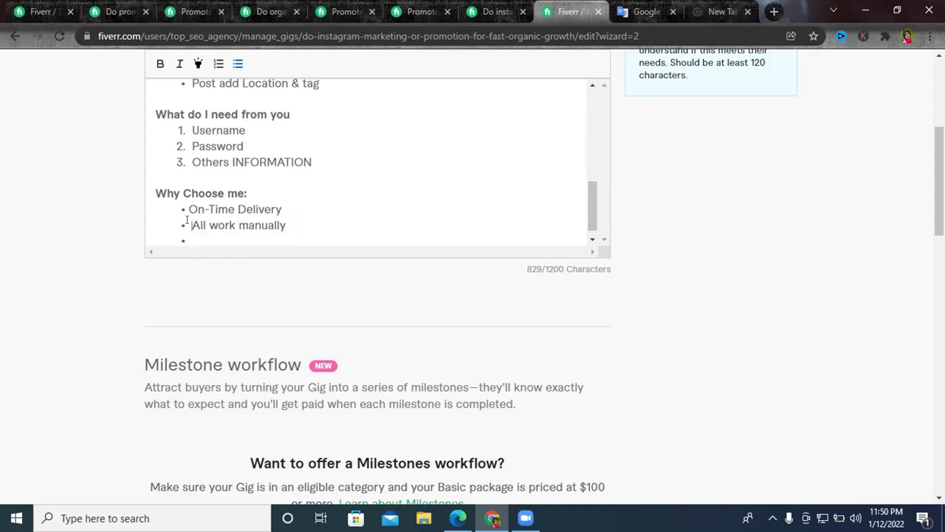
pyautogui.press('BackSpace')
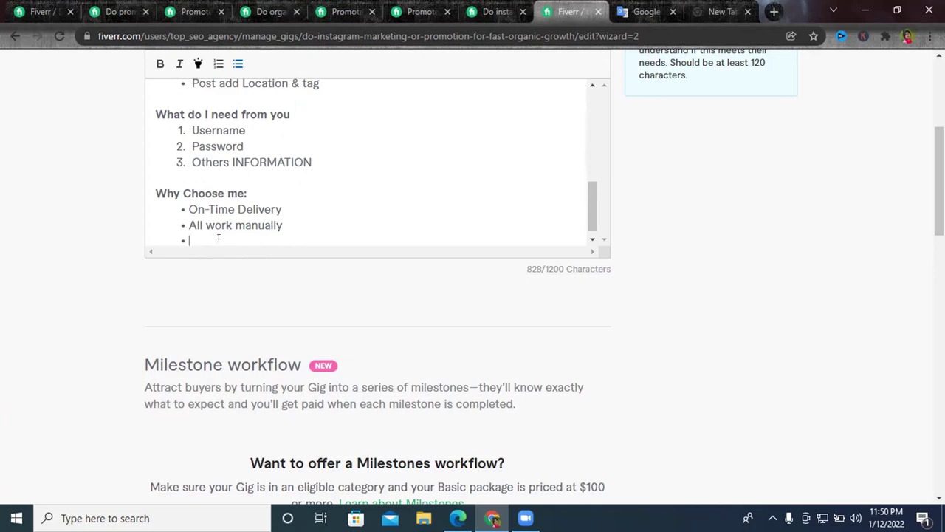
pyautogui.write('24/7 ')
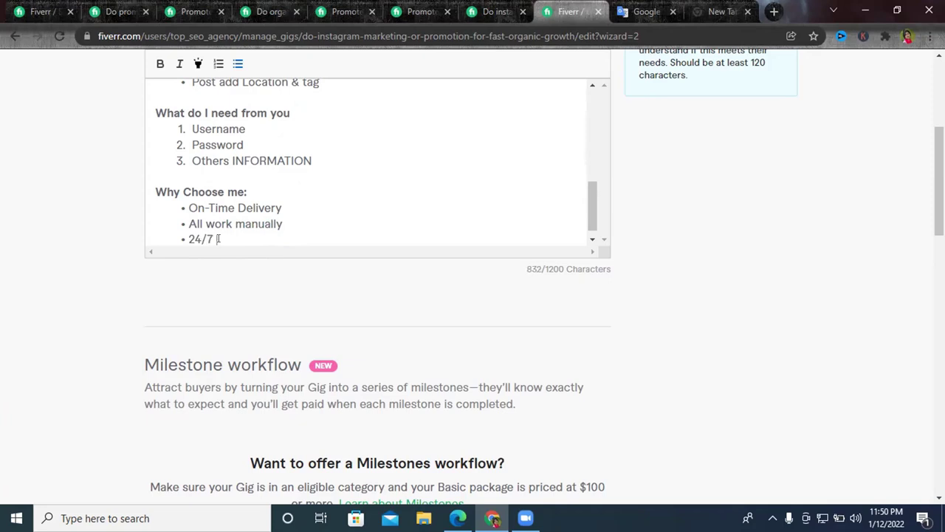
pyautogui.write('our customers')
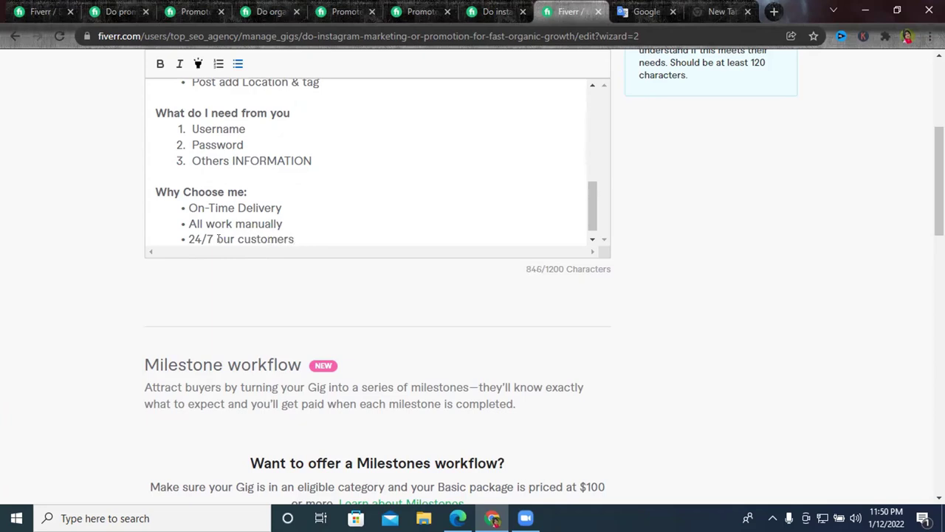
pyautogui.write(' Supoort')
pyautogui.rightClick(301, 239)
pyautogui.click(325, 250)
pyautogui.press('Return')
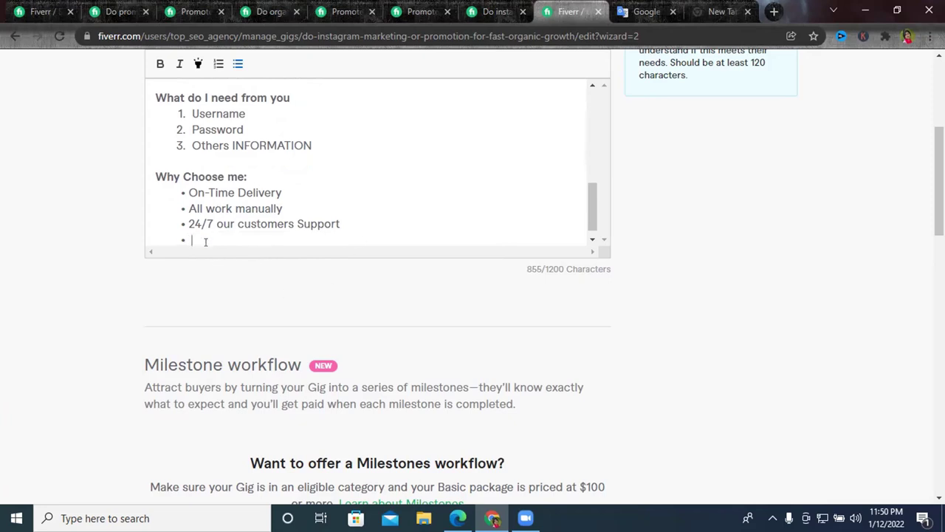
# Type the rough 'Not /Bot / Fake' text on the next bullet.
pyautogui.write('Not')
pyautogui.click(191, 239)
pyautogui.press('BackSpace')
pyautogui.write('b')
pyautogui.press('BackSpace')
pyautogui.write('/Bot / Fake')
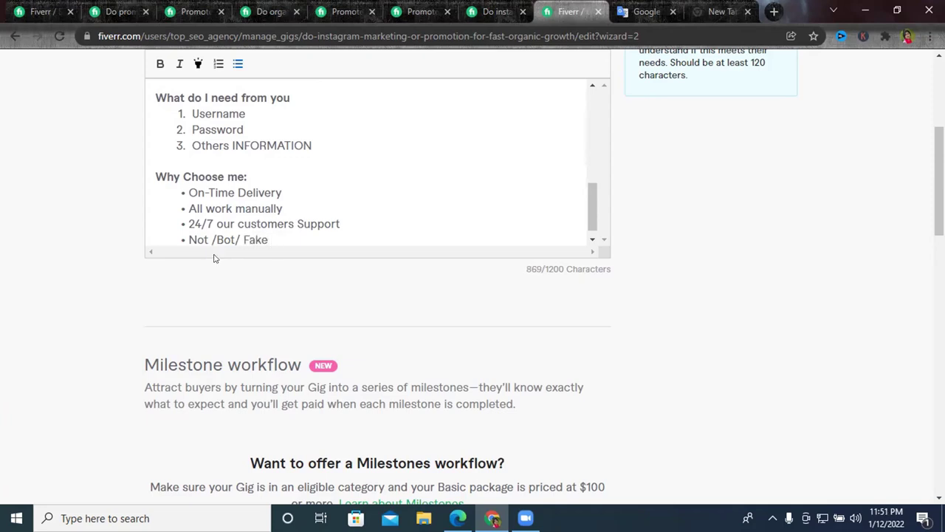
pyautogui.click(215, 239)
pyautogui.write('Not')
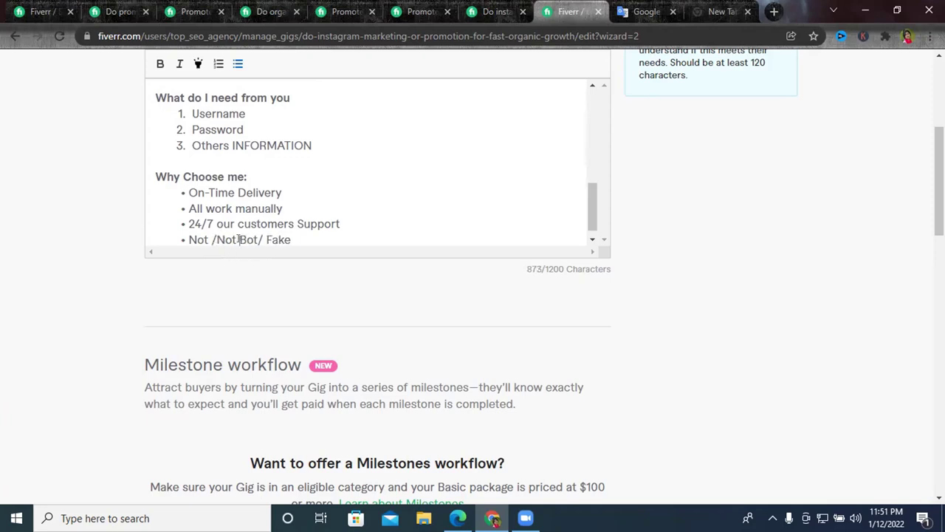
pyautogui.moveTo(239, 239); pyautogui.dragTo(215, 236)
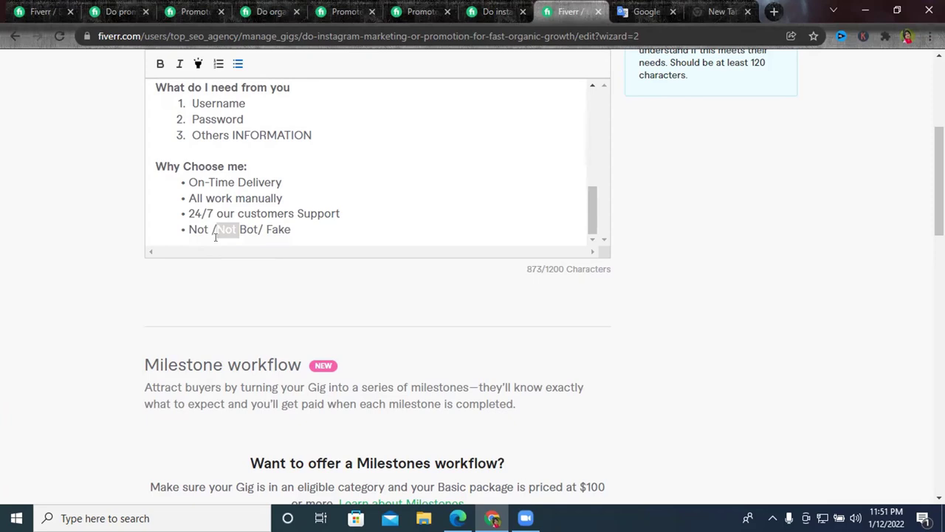
pyautogui.press('BackSpace')
# Fix the spacing and slashes so the bullet reads 'Not Bot/ No Fake', then add a new bullet.
pyautogui.press('Right')
pyautogui.press('Right')
pyautogui.press('Right')
pyautogui.press('Right')
pyautogui.press('Right')
pyautogui.press('Right')
pyautogui.press('Right')
pyautogui.press('Right')
pyautogui.press('Right')
pyautogui.click(211, 230)
pyautogui.press('BackSpace')
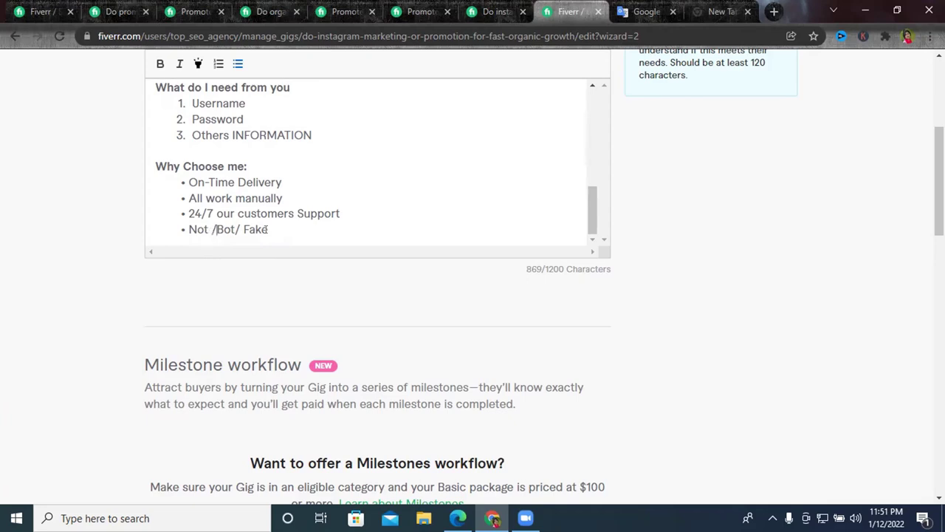
pyautogui.click(242, 229)
pyautogui.press('BackSpace')
pyautogui.write('No')
pyautogui.click(213, 229)
pyautogui.press('BackSpace')
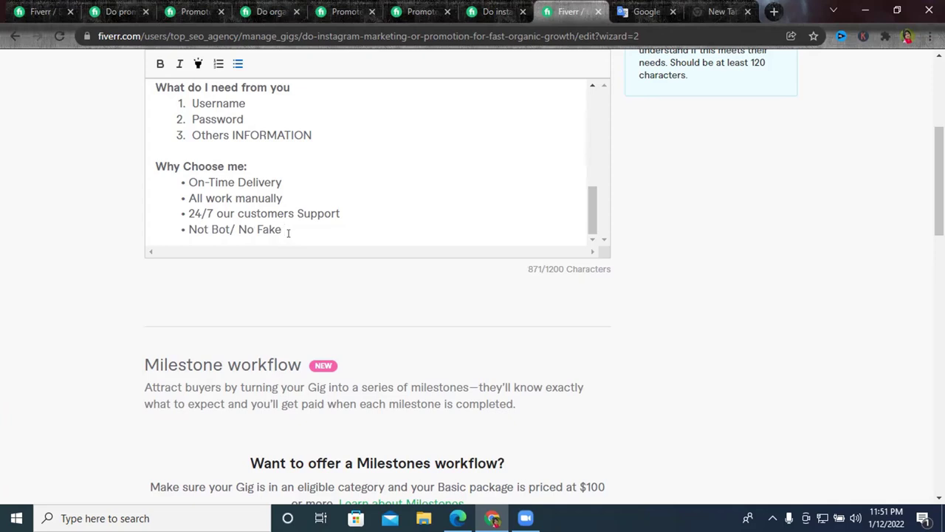
pyautogui.click(286, 235)
pyautogui.press('Return')
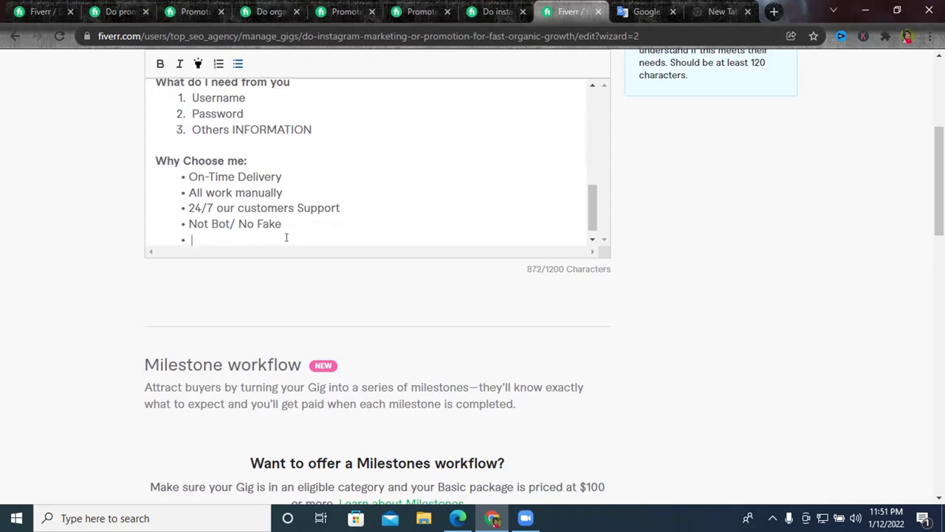
# Type 'Your Satisfaction is my Goal' as the final bullet, capitalizing Goal.
pyautogui.write('Your')
pyautogui.write('Satif')
pyautogui.press('BackSpace')
pyautogui.write('sfac')
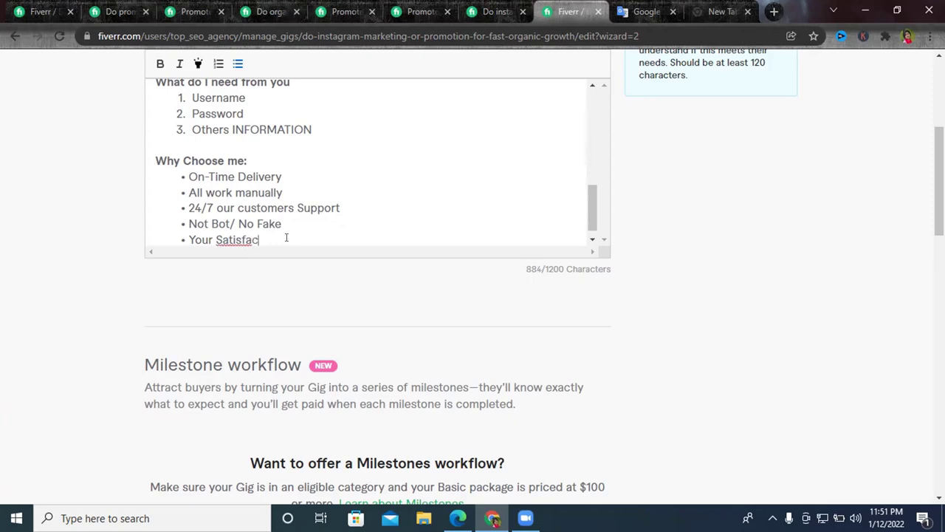
pyautogui.write('tion is my')
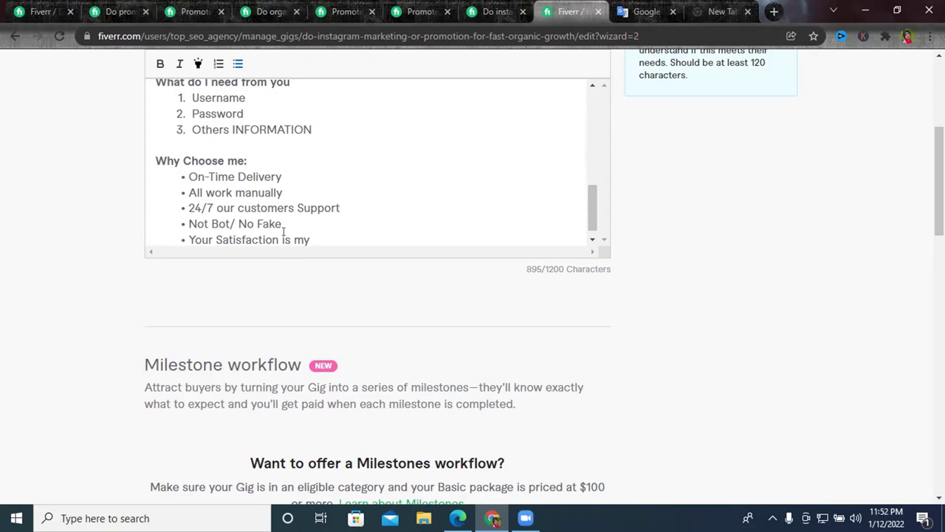
pyautogui.write('goal')
pyautogui.moveTo(321, 238); pyautogui.dragTo(310, 236)
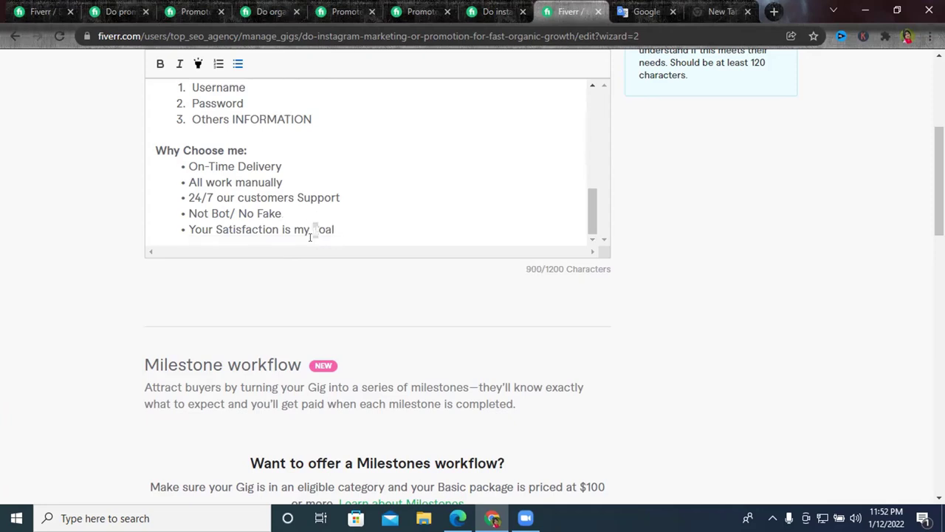
pyautogui.write('G')
pyautogui.click(340, 231)
pyautogui.press('Return')
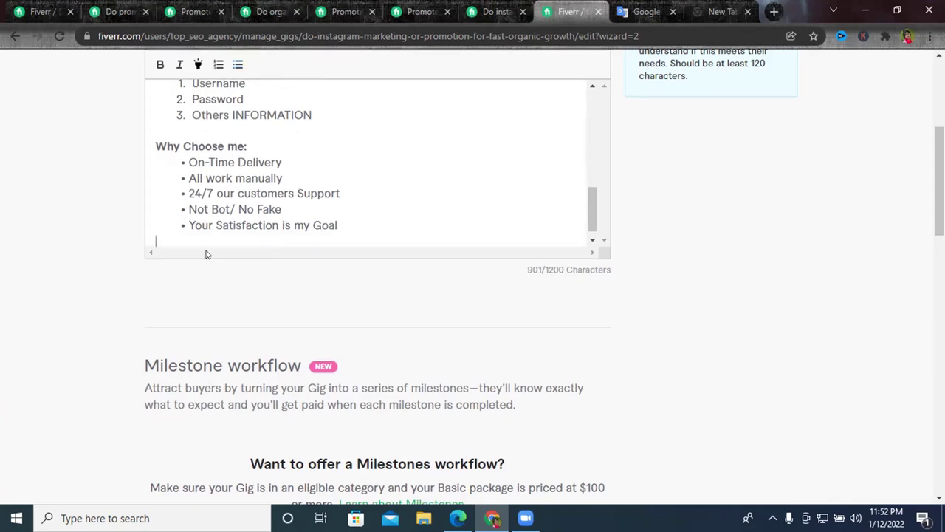
# Review the bullet list and place the cursor on the empty line below it.
pyautogui.scroll(2, 204, 254)
pyautogui.scroll(6, 275, 303)
pyautogui.scroll(-8, 276, 303)
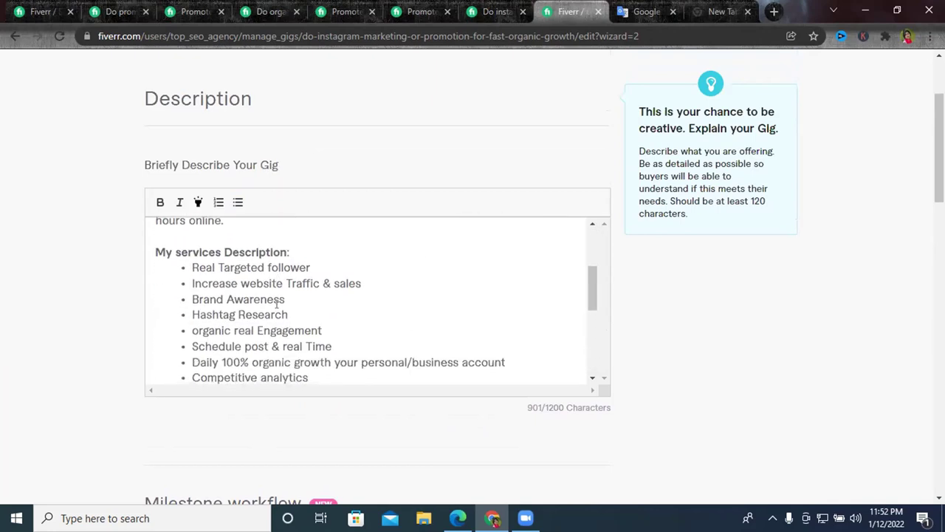
pyautogui.doubleClick(209, 290)
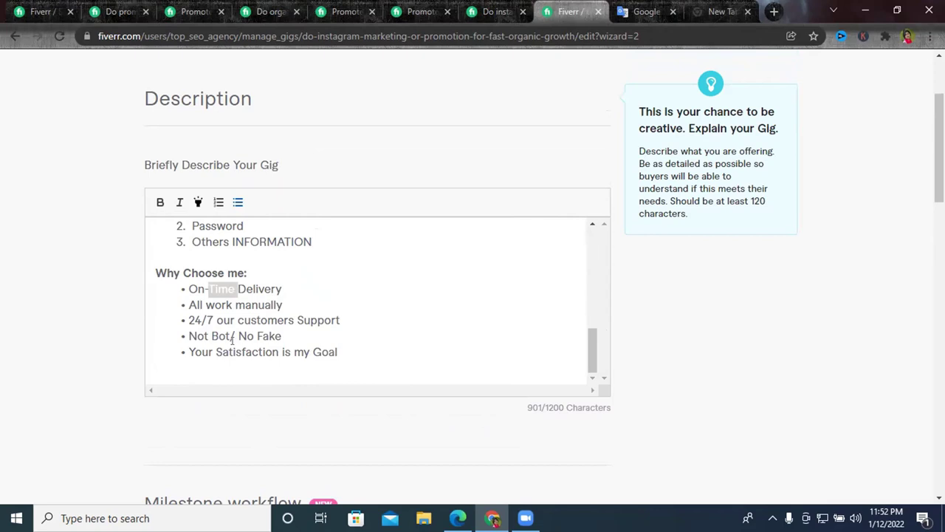
pyautogui.tripleClick(284, 352)
pyautogui.scroll(-2, 243, 333)
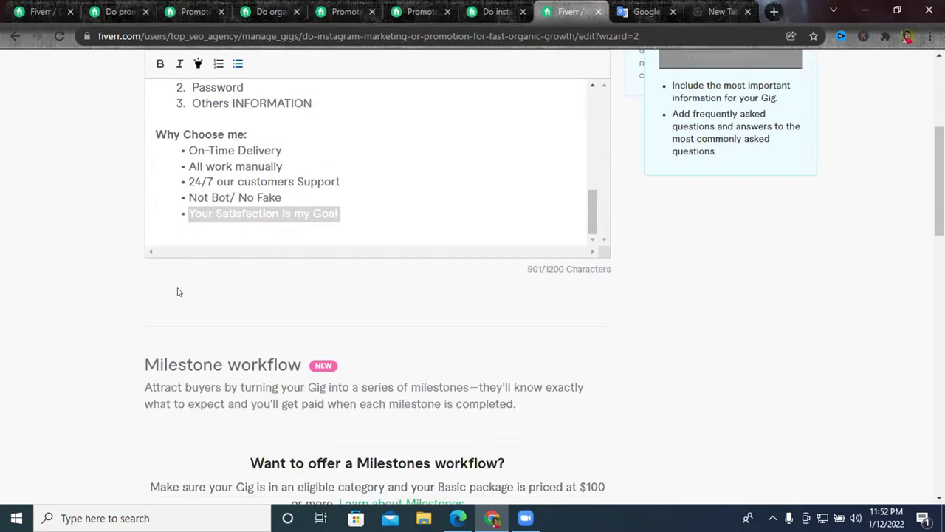
pyautogui.click(176, 232)
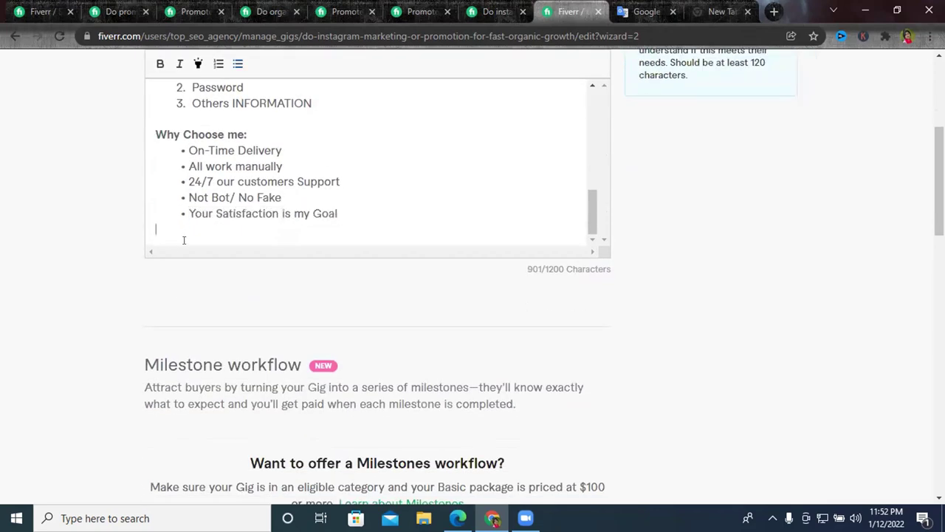
# Begin a plain closing line below the bullet list with 'I Al'.
pyautogui.scroll(-1, 433, 194)
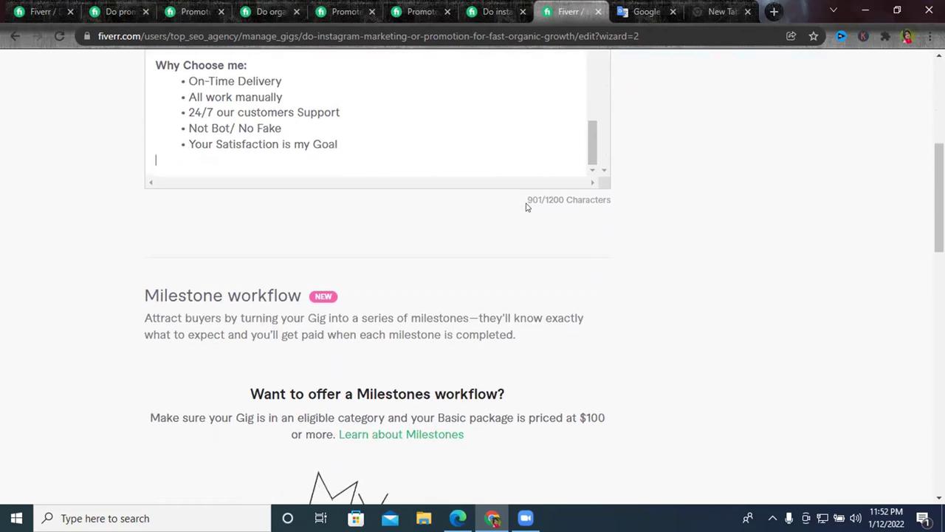
pyautogui.moveTo(527, 199); pyautogui.dragTo(537, 200)
pyautogui.scroll(1, 525, 239)
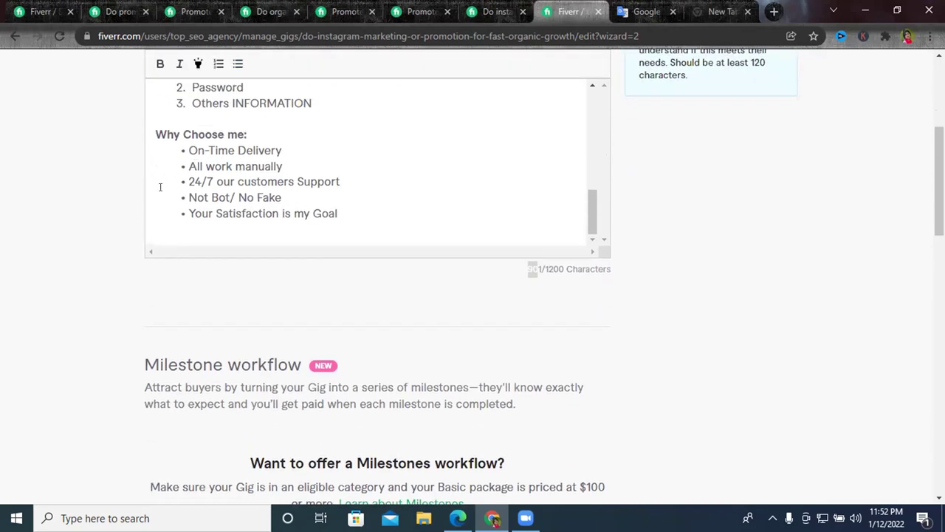
pyautogui.click(171, 233)
pyautogui.write('I')
pyautogui.write('Ala')
pyautogui.press('BackSpace')
# Finish the closing line: 'I Always Provide HQ services and I hope you enjoy working with me thanks'.
pyautogui.write('wasye')
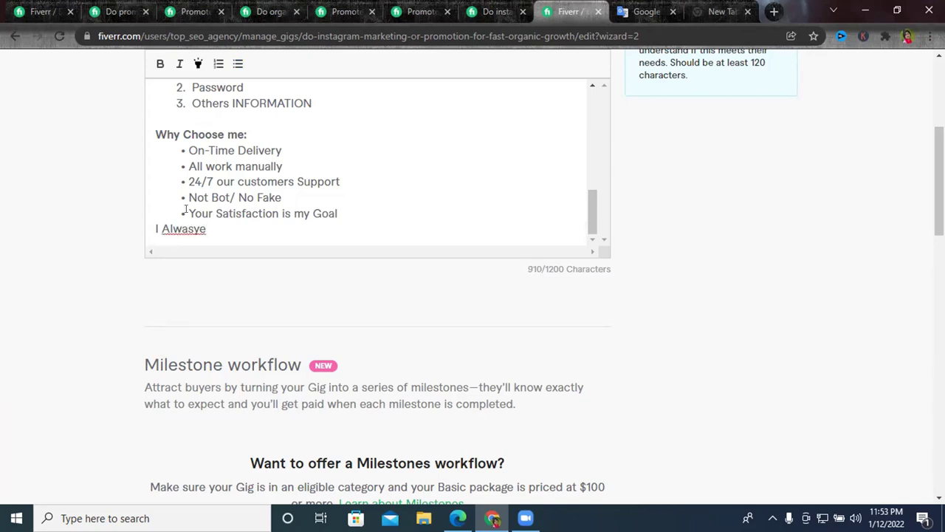
pyautogui.rightClick(199, 230)
pyautogui.click(220, 238)
pyautogui.write('Prob')
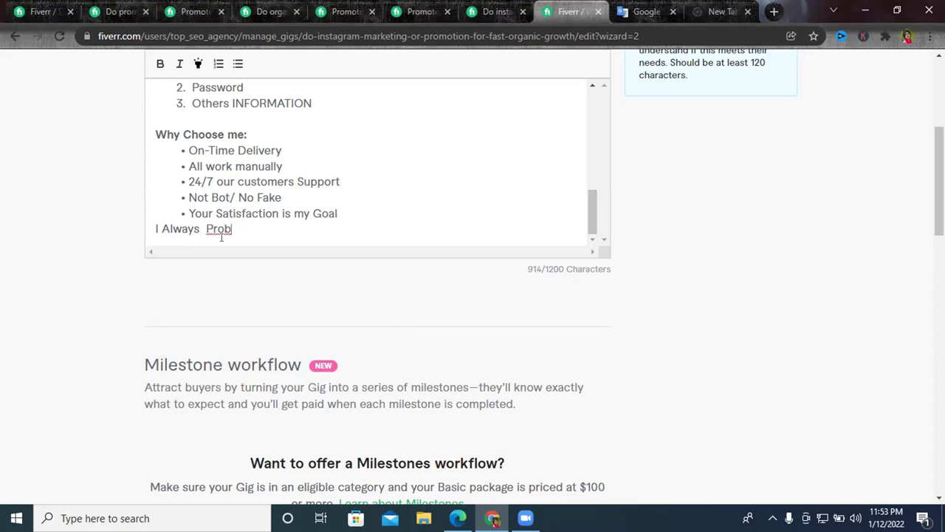
pyautogui.press('BackSpace')
pyautogui.write('vide H')
pyautogui.press('BackSpace')
pyautogui.write('Q ser')
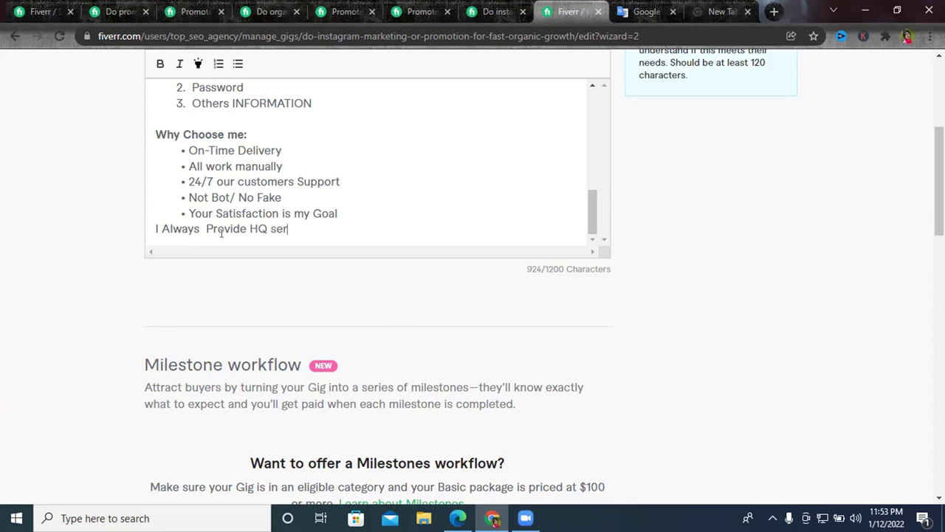
pyautogui.write('vices and I hope ')
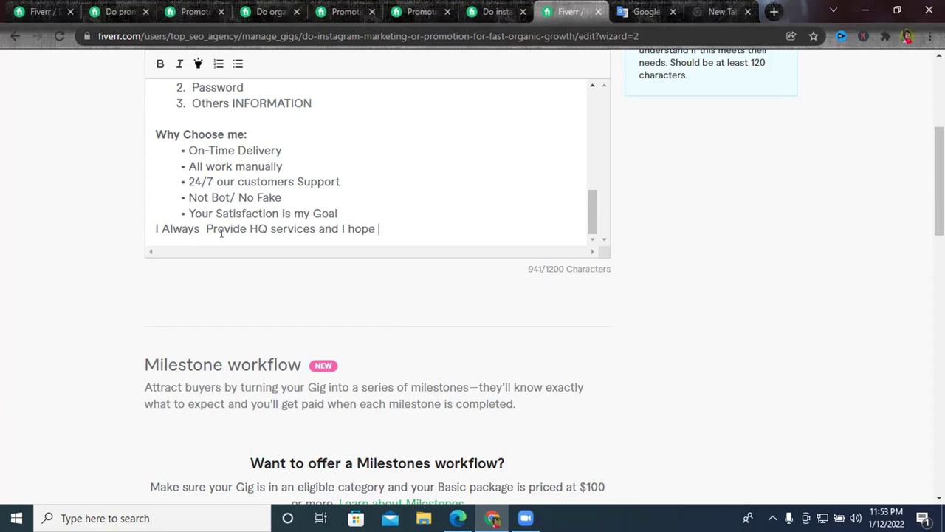
pyautogui.write('you enjoy working')
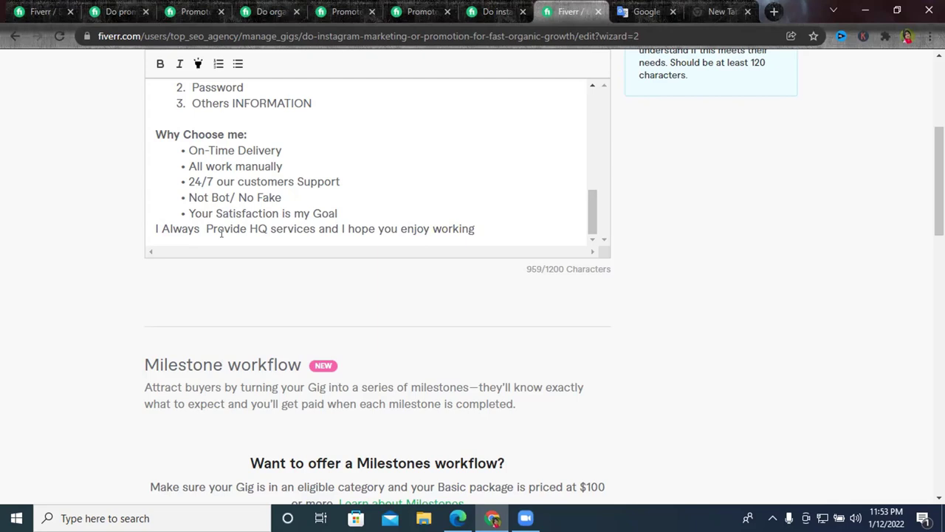
pyautogui.write(' with me thanks')
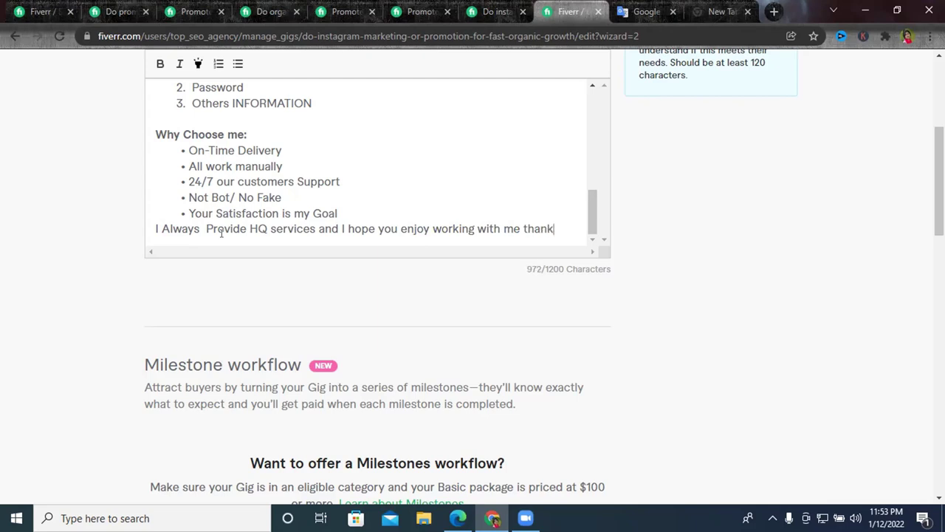
# Paste the closing line into Google Translate to check its Bengali translation.
pyautogui.tripleClick(225, 233)
pyautogui.hotkey('ctrl', 'c')
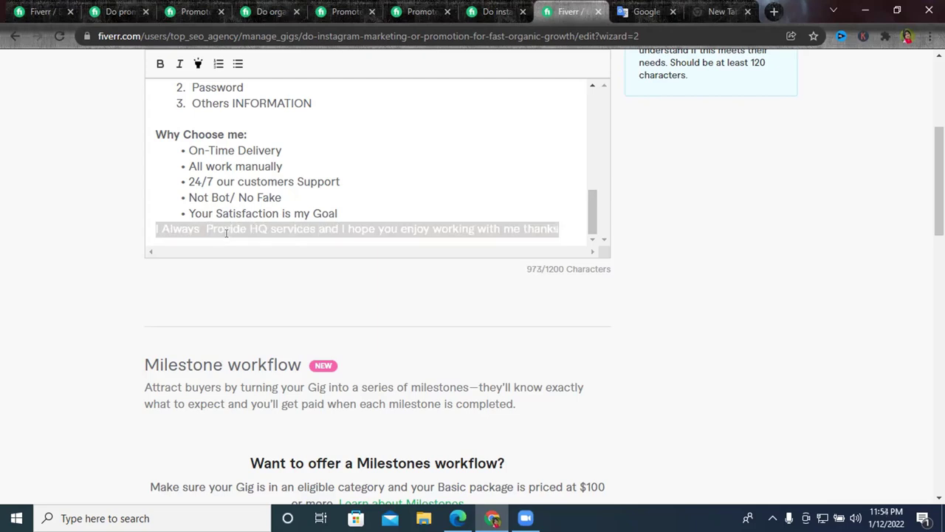
pyautogui.click(634, 11)
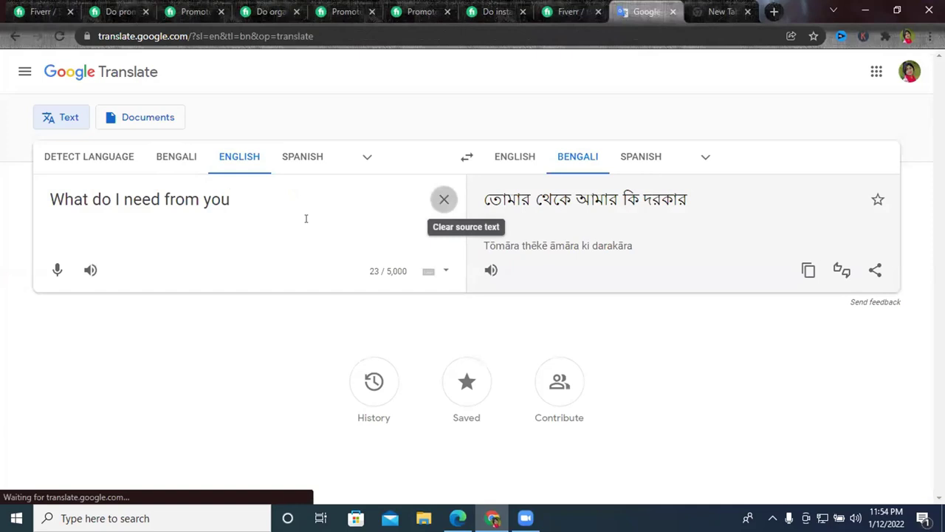
pyautogui.click(443, 198)
pyautogui.hotkey('ctrl', 'v')
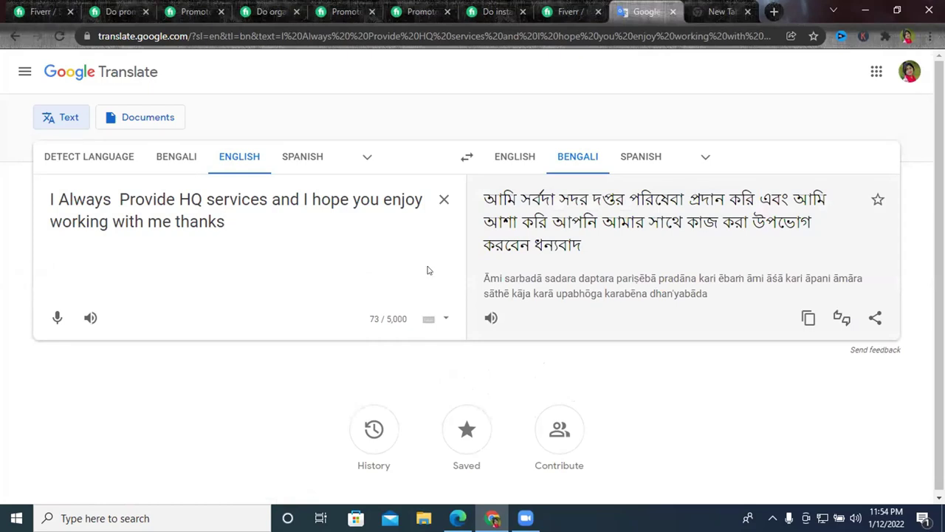
pyautogui.hotkey('ctrl', '1')
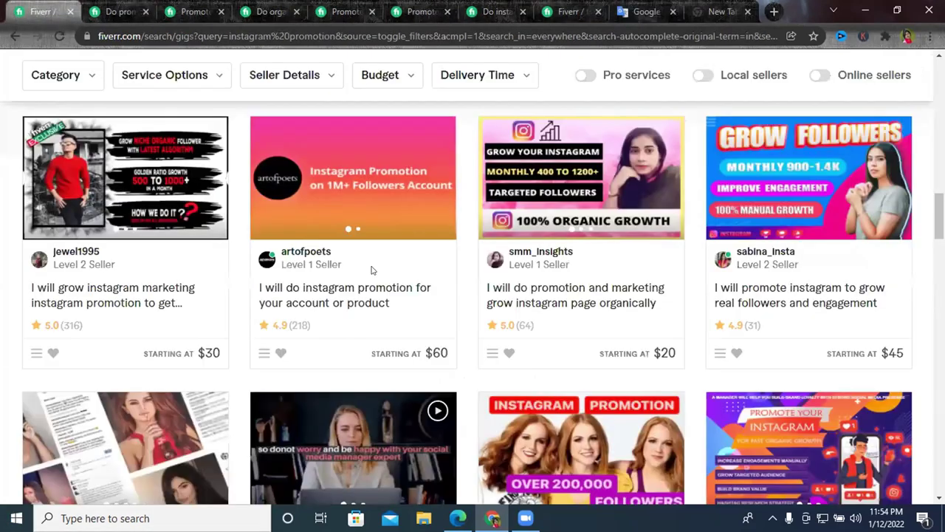
# Make the closing thank-you line bold in the gig description.
pyautogui.hotkey('ctrl', '8')
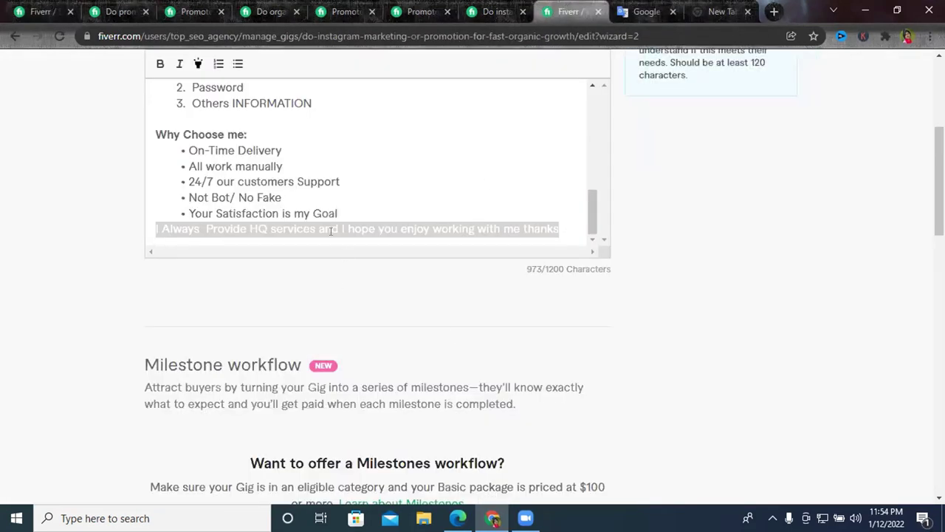
pyautogui.doubleClick(330, 231)
pyautogui.tripleClick(330, 231)
pyautogui.click(158, 65)
pyautogui.scroll(2, 384, 187)
pyautogui.scroll(-2, 384, 188)
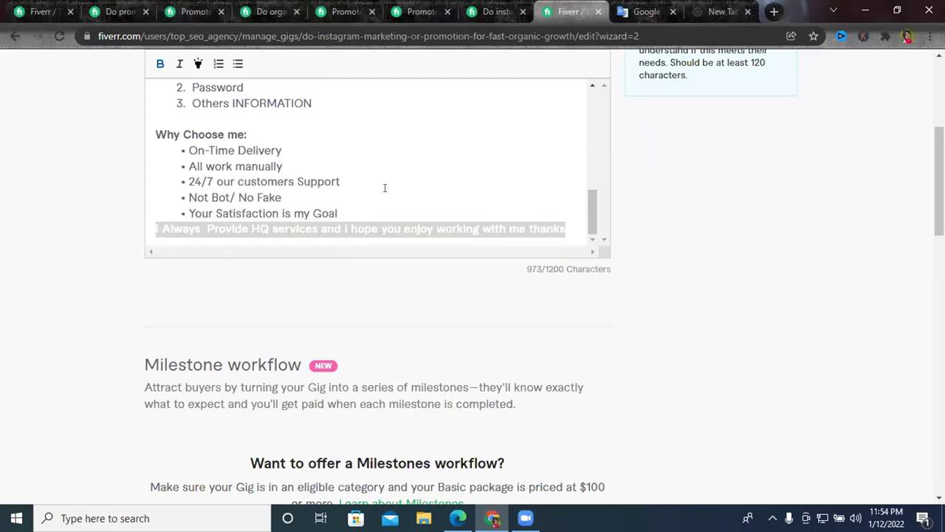
pyautogui.click(384, 187)
# Set Google Translate to Bengali source and dictate Bengali phrases for English translation.
pyautogui.click(646, 12)
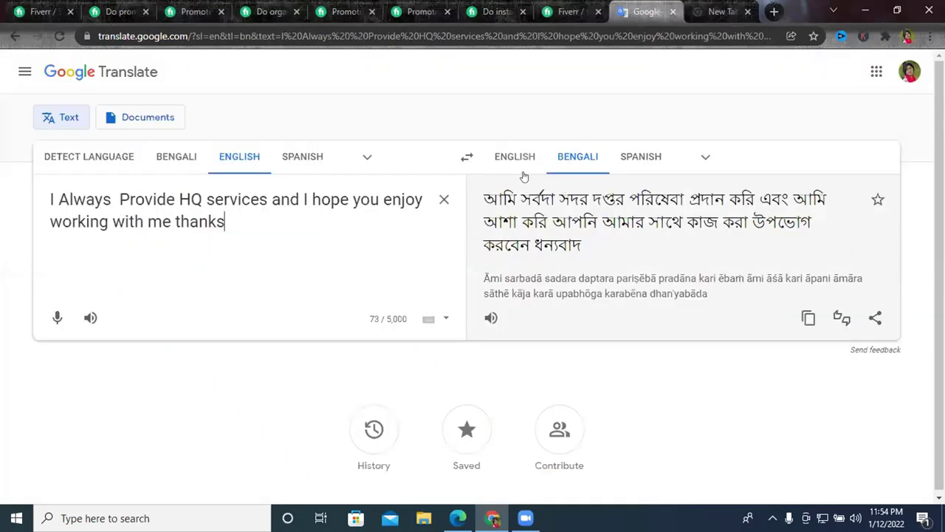
pyautogui.click(442, 199)
pyautogui.click(177, 169)
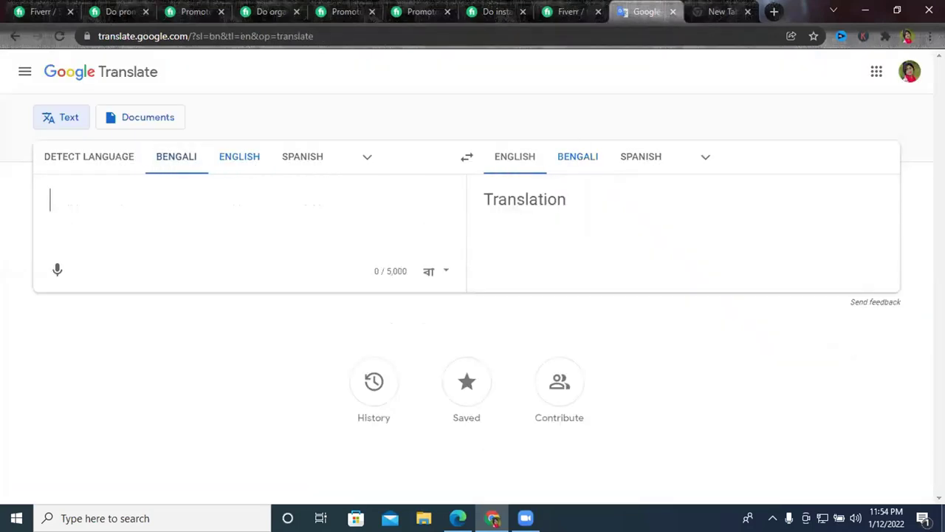
pyautogui.click(53, 272)
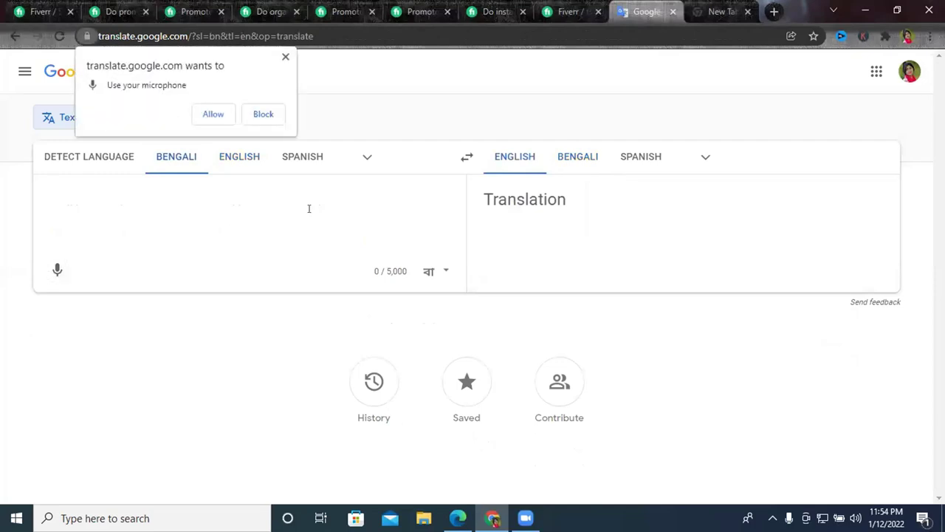
pyautogui.click(213, 114)
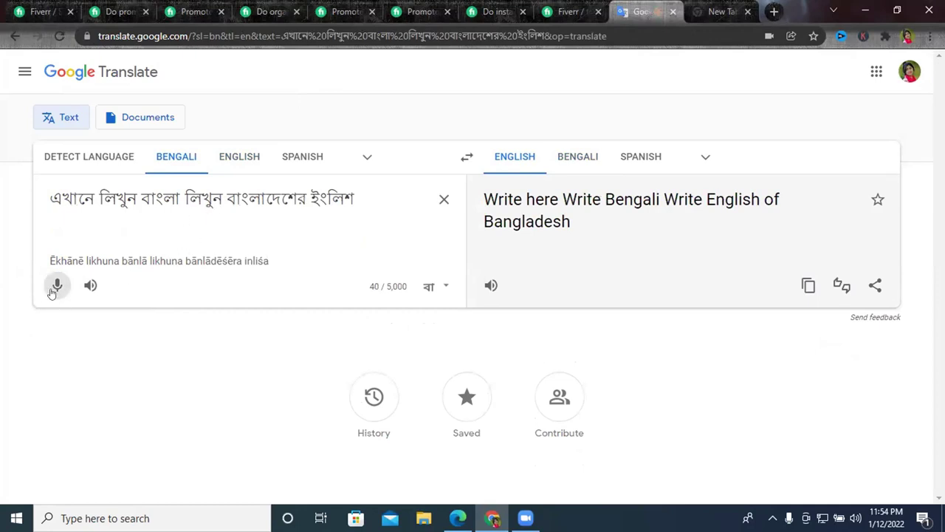
pyautogui.click(57, 285)
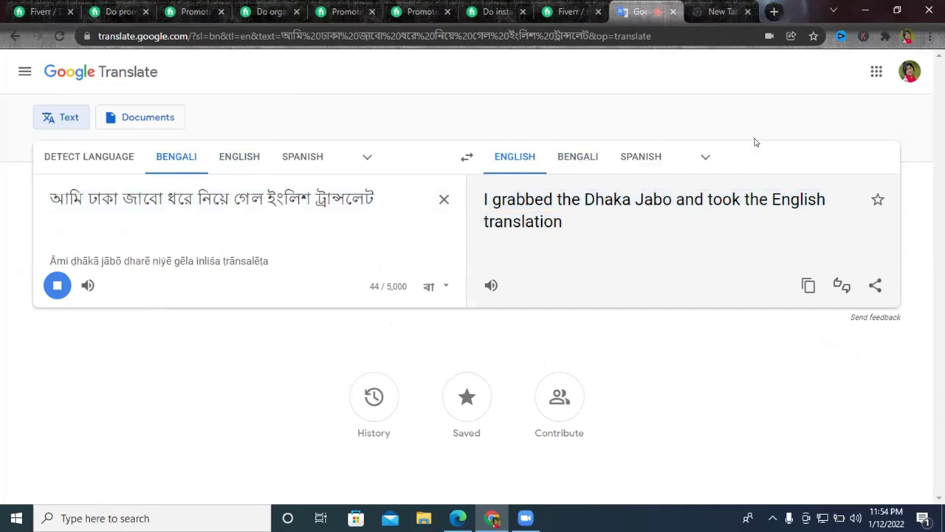
pyautogui.click(57, 285)
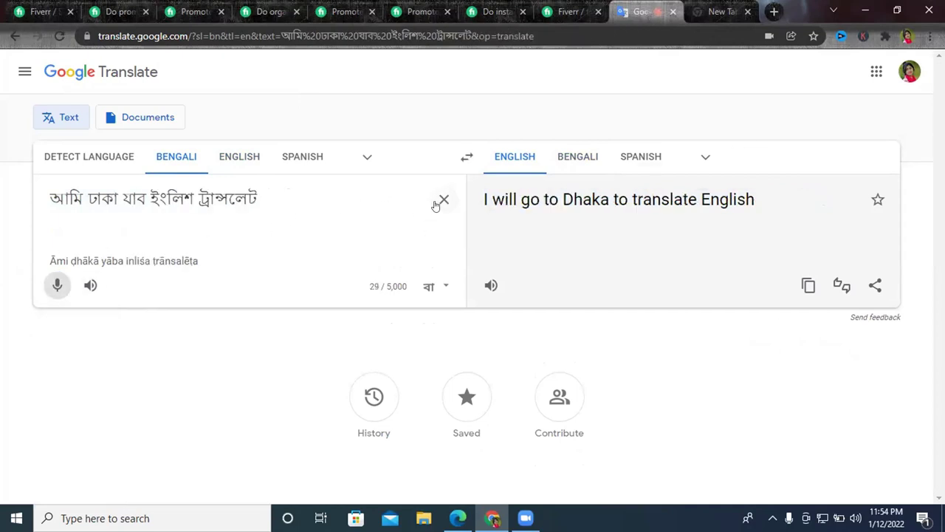
pyautogui.click(437, 202)
pyautogui.click(68, 273)
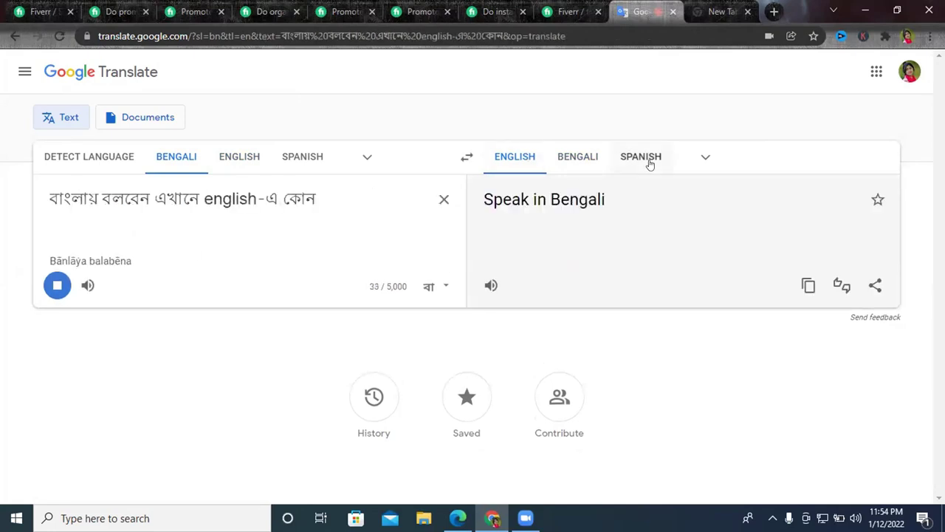
pyautogui.click(53, 285)
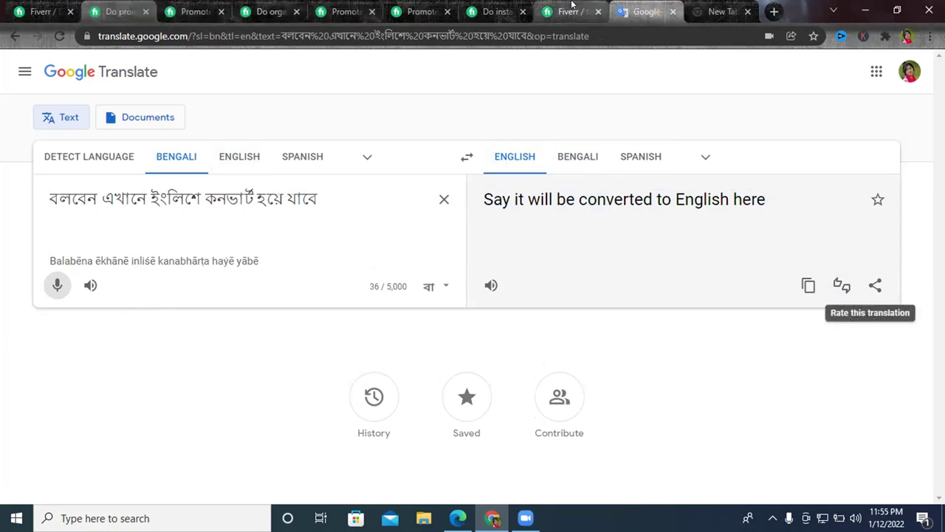
pyautogui.click(572, 4)
# Select the full 973-character gig description in the Fiverr editor and copy it.
pyautogui.scroll(3, 436, 218)
pyautogui.scroll(-3, 436, 218)
pyautogui.moveTo(566, 228); pyautogui.dragTo(148, 94)
pyautogui.rightClick(223, 143)
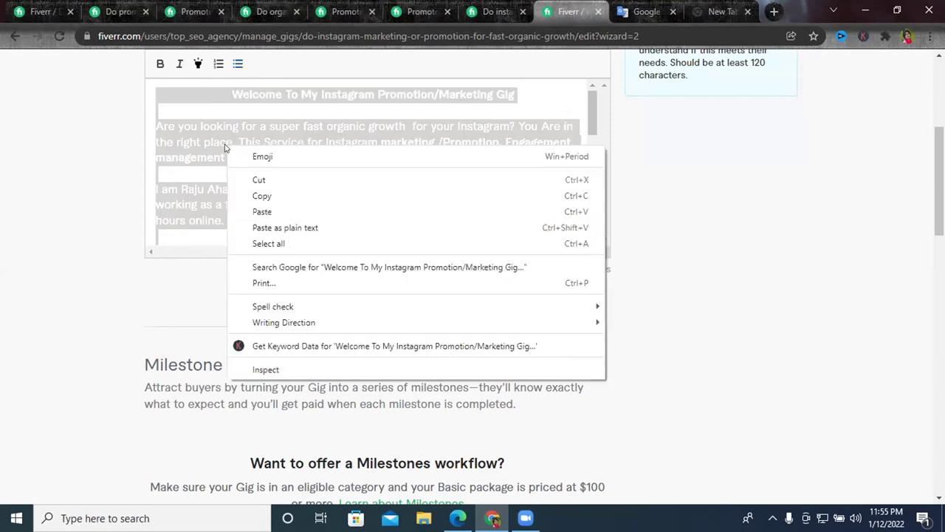
pyautogui.click(285, 194)
pyautogui.rightClick(253, 146)
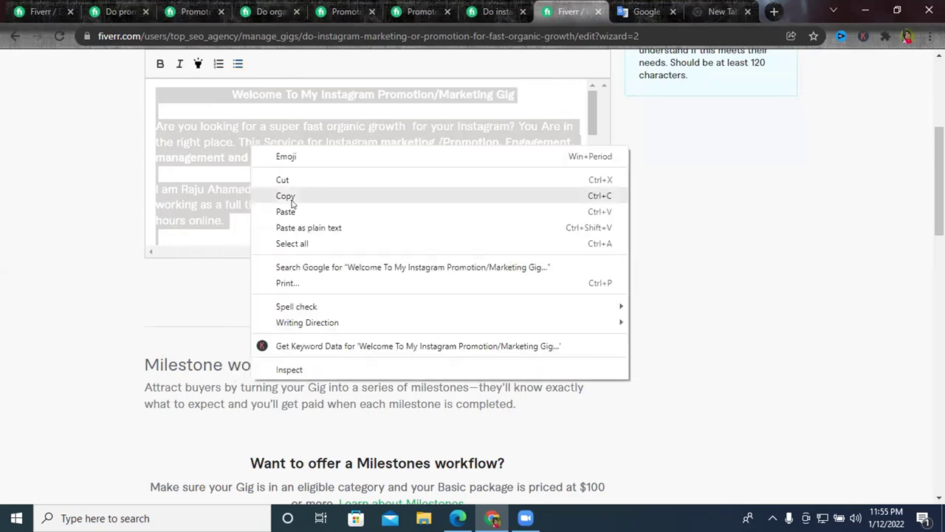
pyautogui.click(290, 197)
pyautogui.rightClick(293, 155)
pyautogui.click(338, 204)
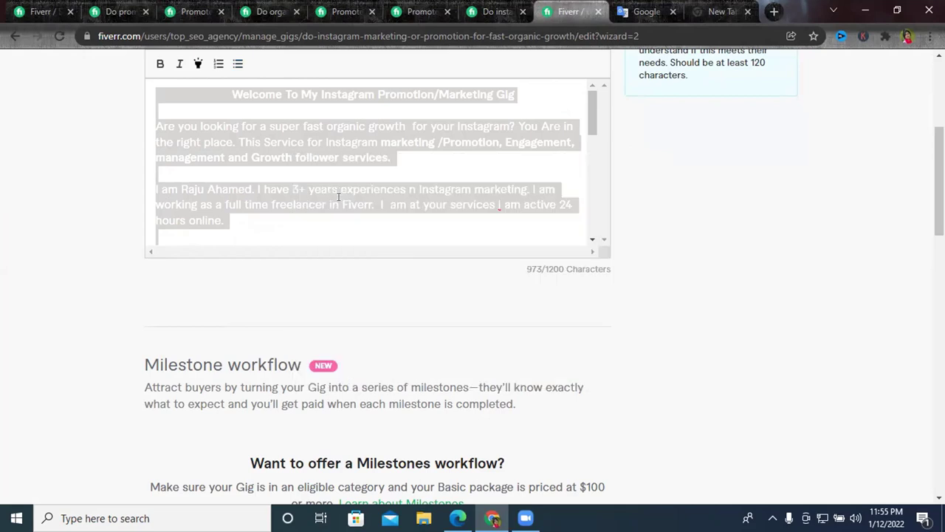
pyautogui.scroll(-10, 361, 161)
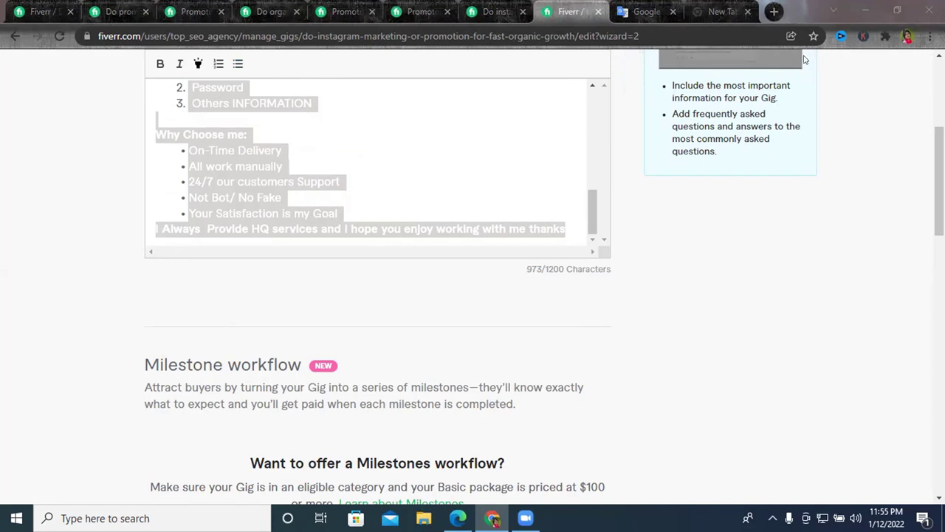
# Open a new tab and load Google Translate.
pyautogui.click(774, 11)
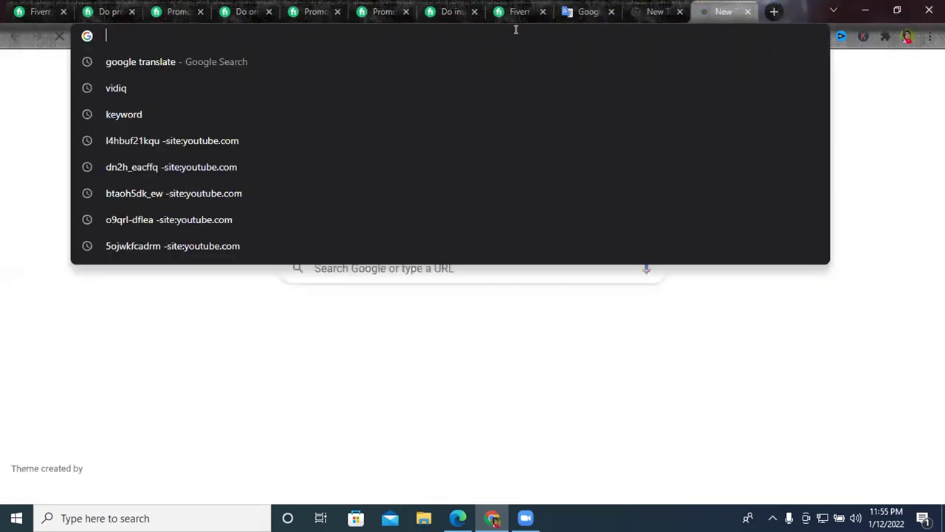
pyautogui.write('google translate')
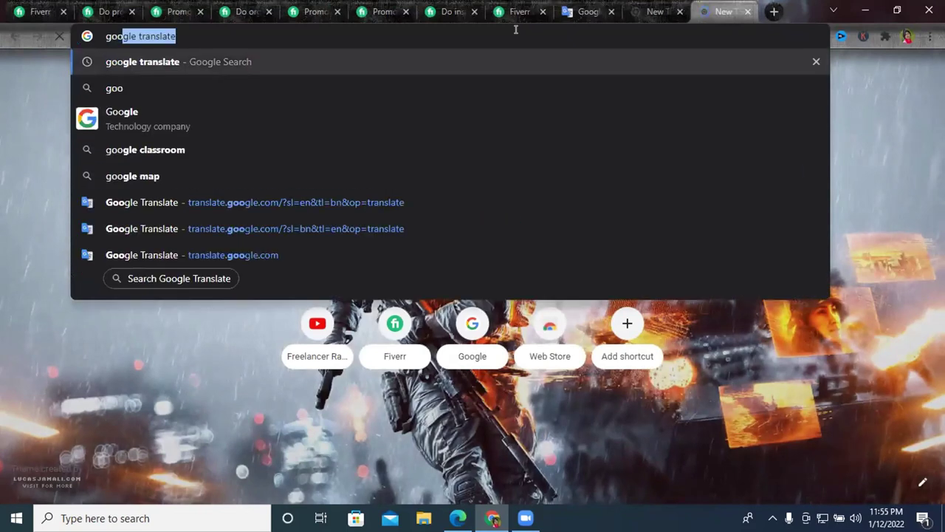
pyautogui.press('Return')
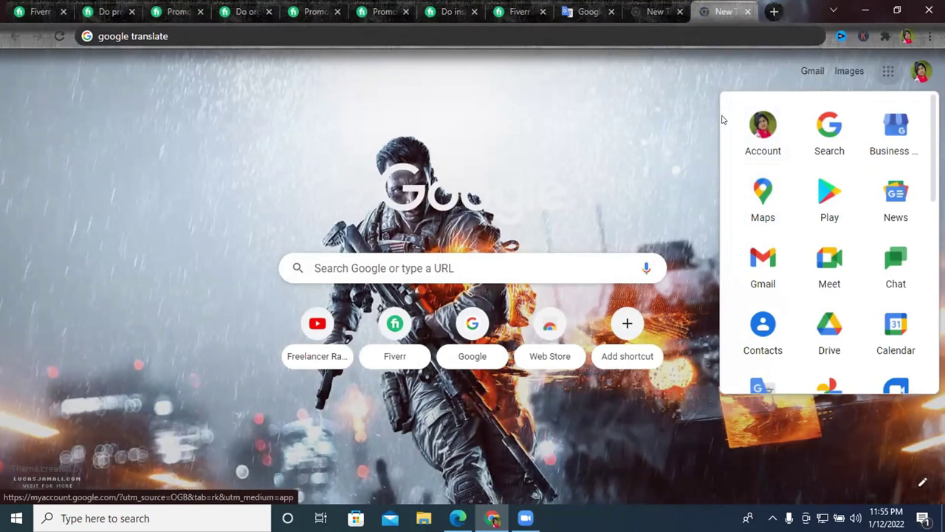
# Minimize Chrome, relaunch it from the desktop, and open a different Chrome profile.
pyautogui.click(656, 11)
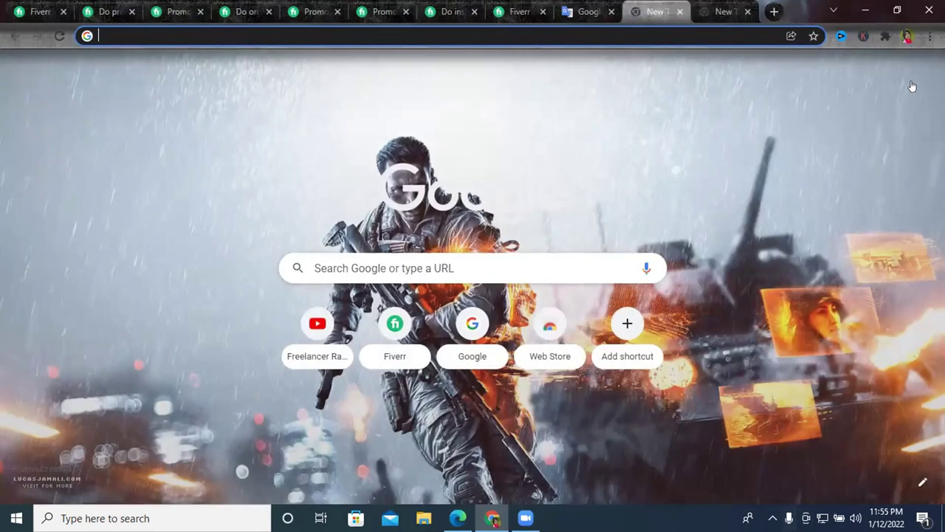
pyautogui.click(919, 71)
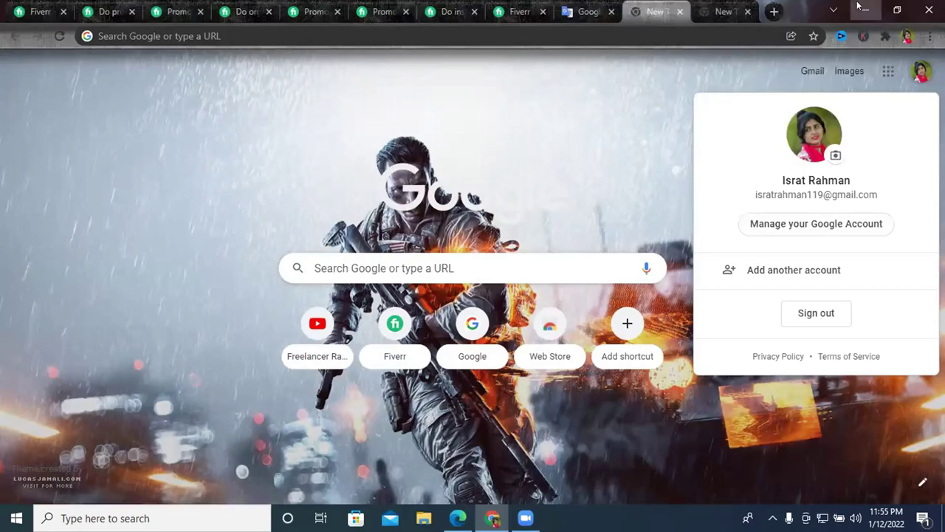
pyautogui.click(866, 11)
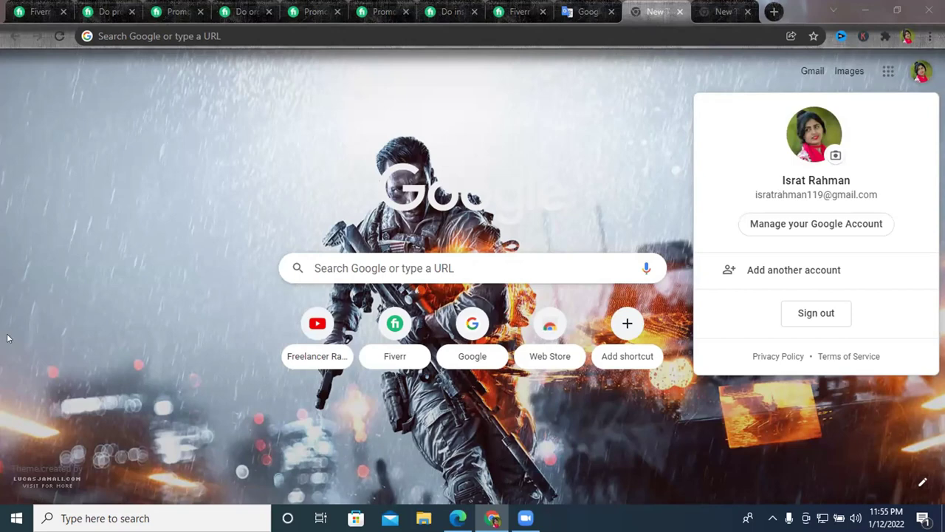
pyautogui.press('super+d')
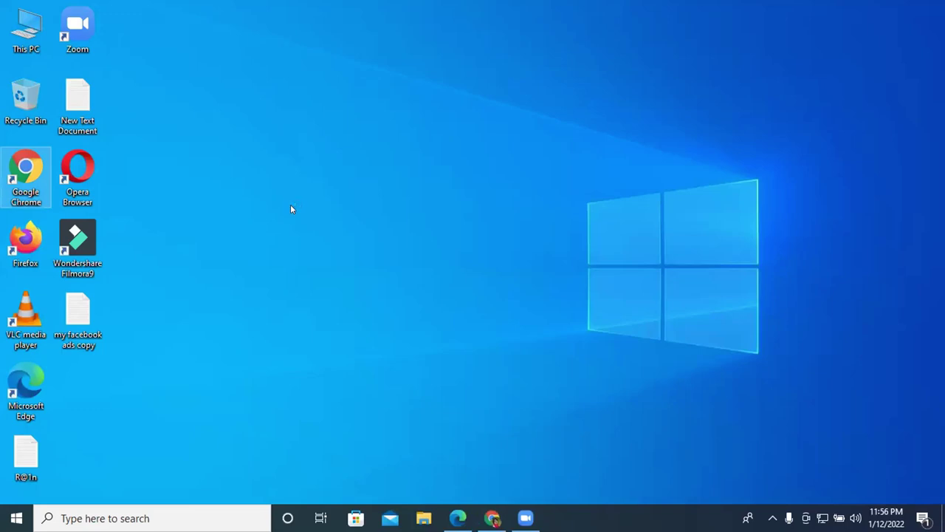
pyautogui.press('Return')
pyautogui.scroll(-2, 357, 305)
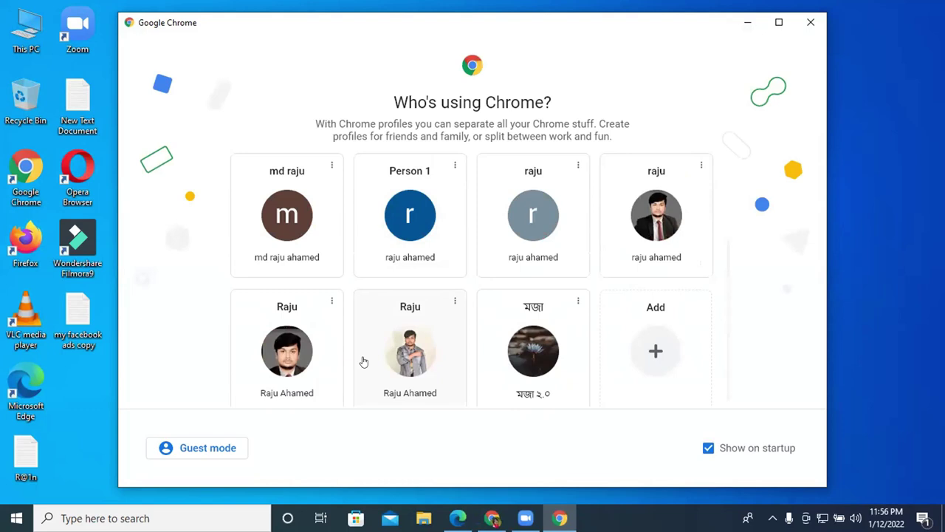
pyautogui.click(394, 362)
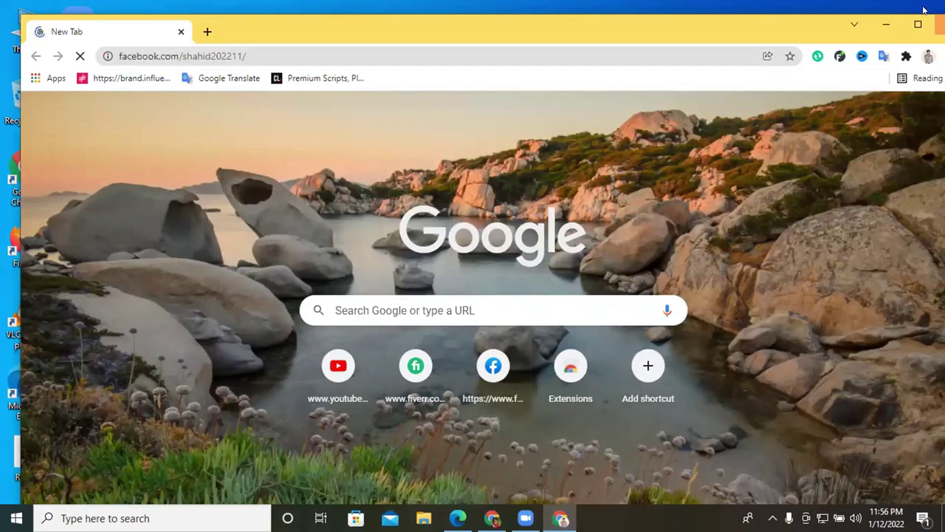
# Paste the copied gig description into a contact's Messenger chat, send it, and open a new tab.
pyautogui.click(910, 22)
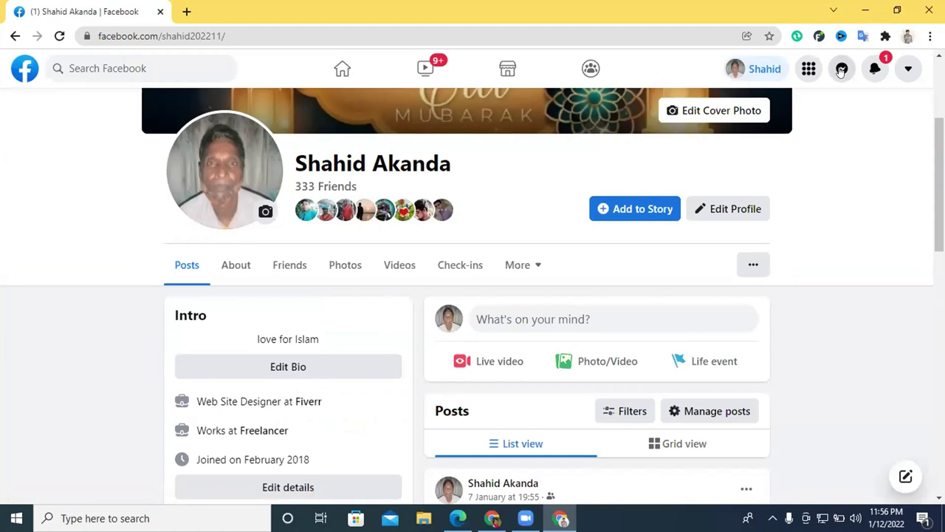
pyautogui.click(841, 69)
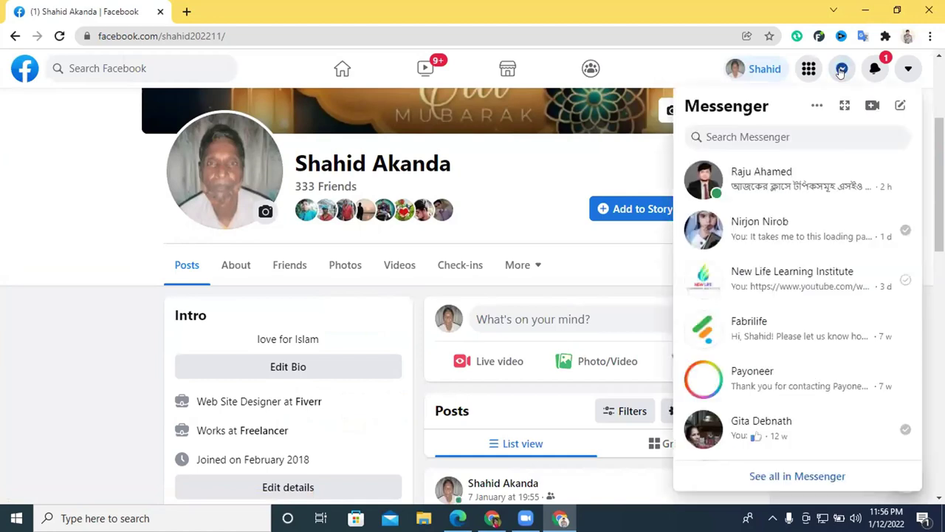
pyautogui.click(769, 188)
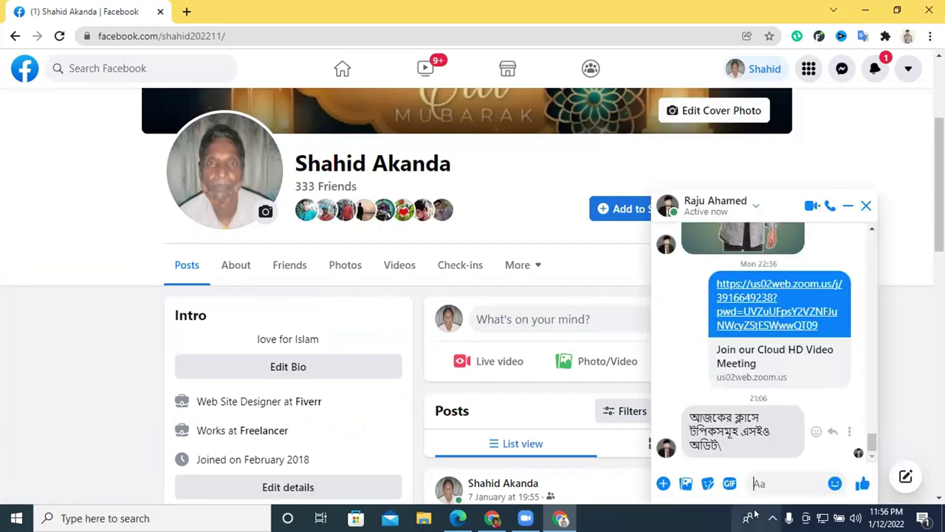
pyautogui.hotkey('ctrl', 'v')
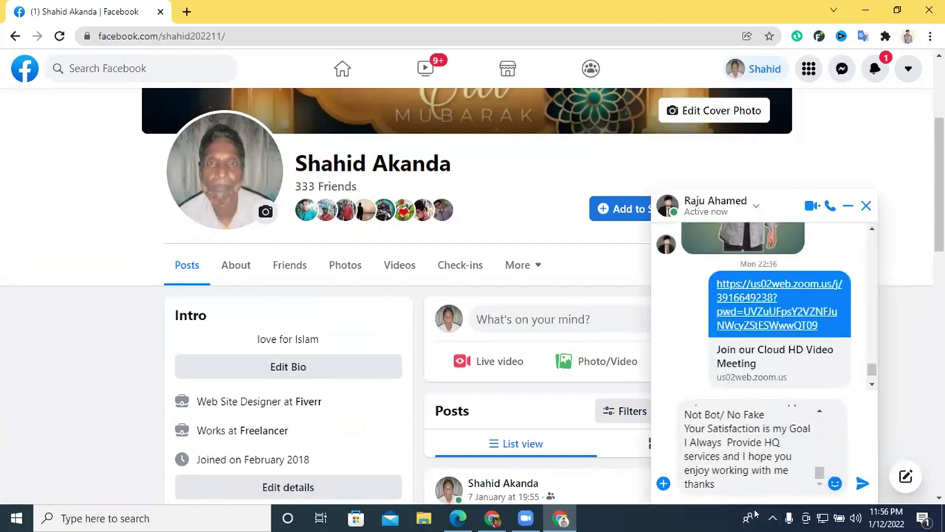
pyautogui.press('Return')
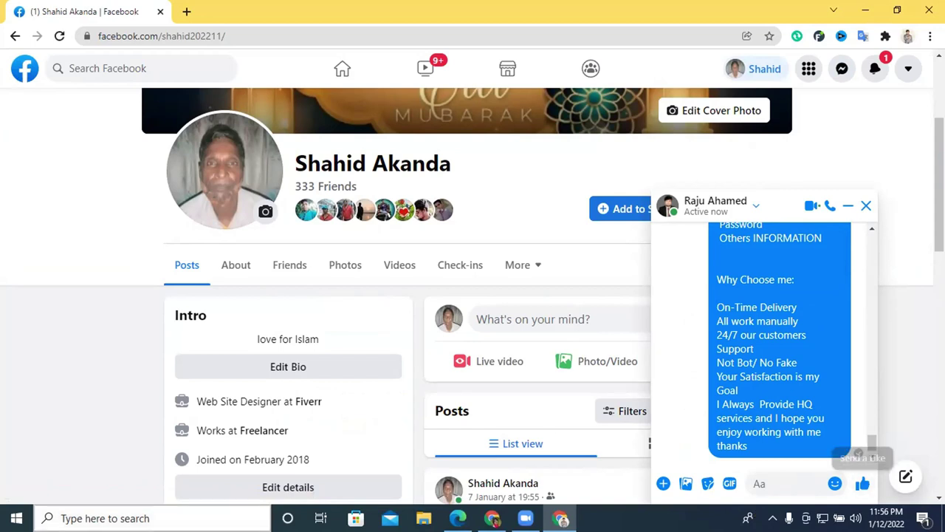
pyautogui.click(186, 11)
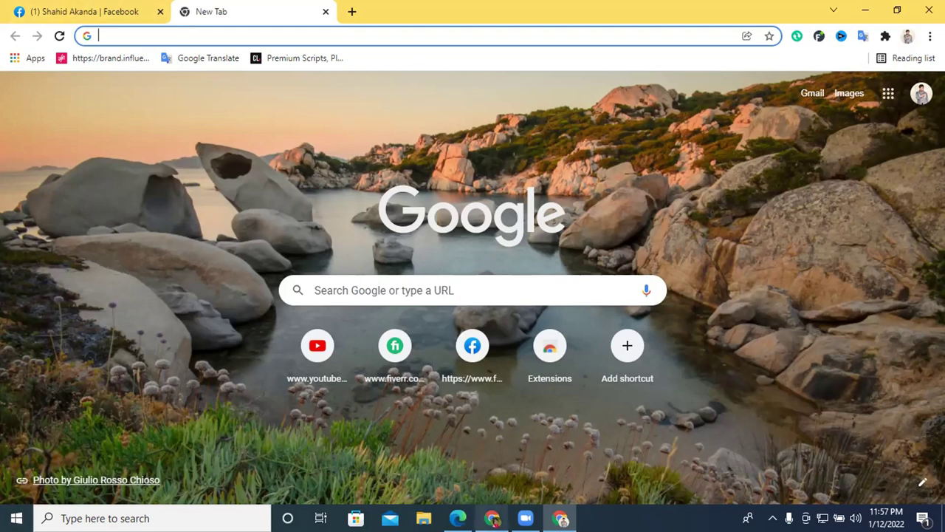
pyautogui.click(492, 518)
# Check the Fiverr gig editor, then toggle the Google apps launcher in the other window's New Tab.
pyautogui.click(518, 11)
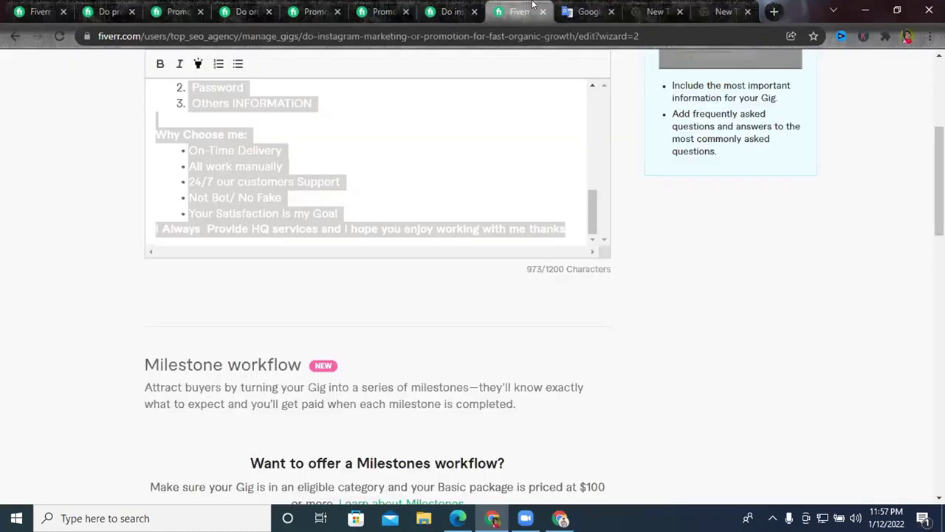
pyautogui.scroll(-1, 523, 196)
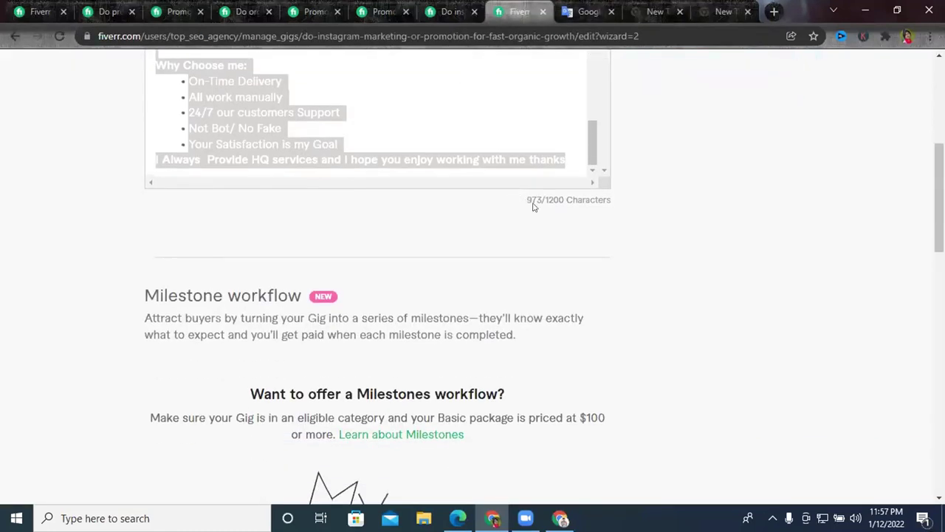
pyautogui.scroll(2, 554, 209)
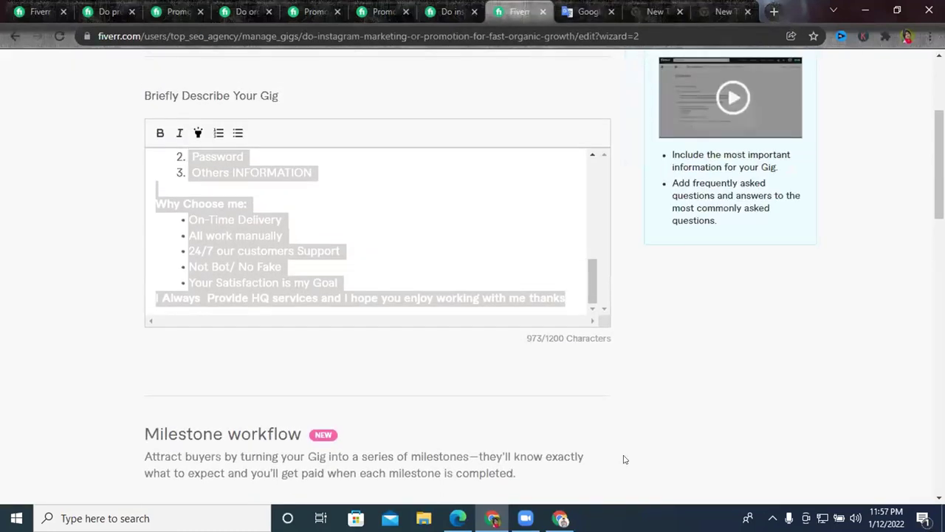
pyautogui.hotkey('alt', 'Tab')
pyautogui.click(889, 93)
pyautogui.click(888, 93)
# Open Google Drive from the apps launcher and start, then close, a blank Google Doc.
pyautogui.click(889, 93)
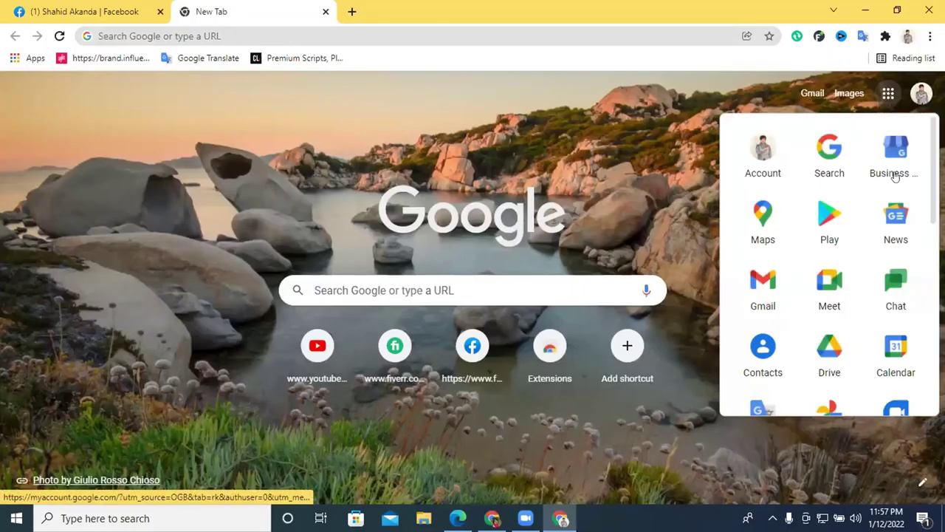
pyautogui.click(818, 363)
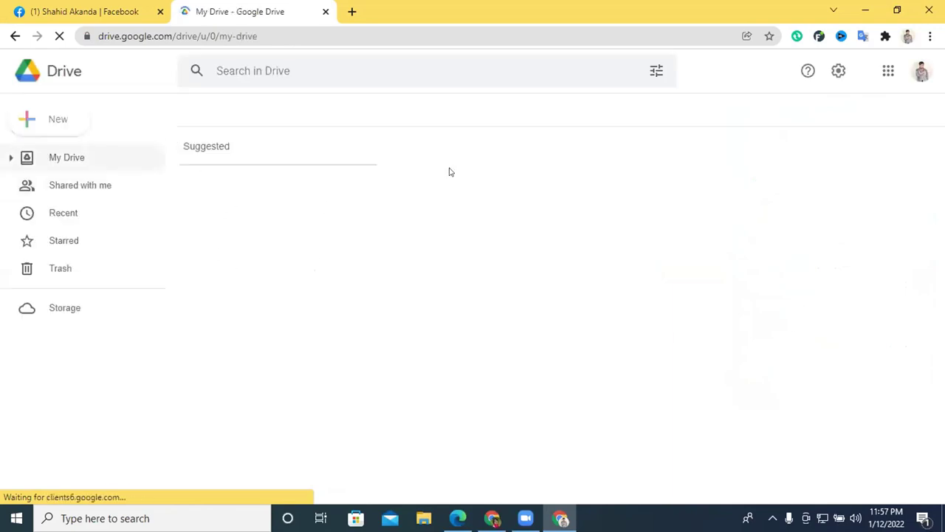
pyautogui.click(51, 126)
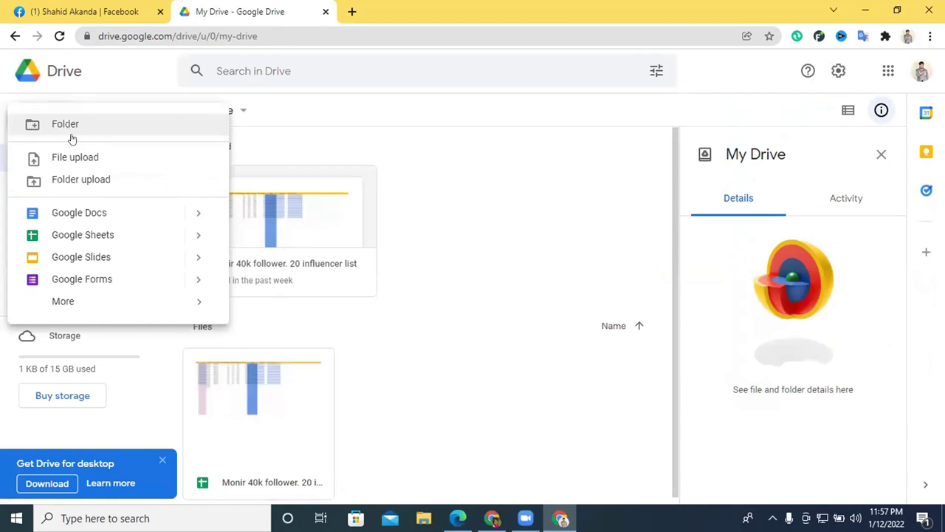
pyautogui.click(91, 216)
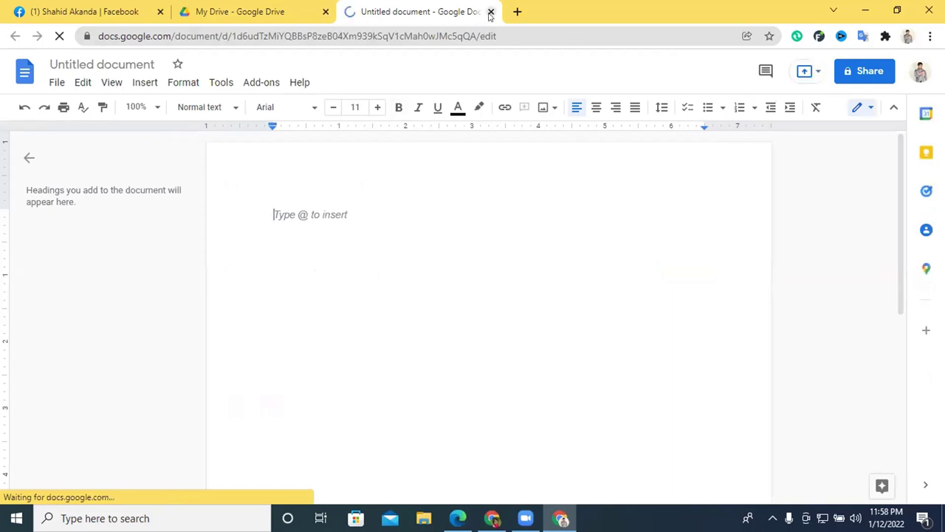
pyautogui.click(490, 11)
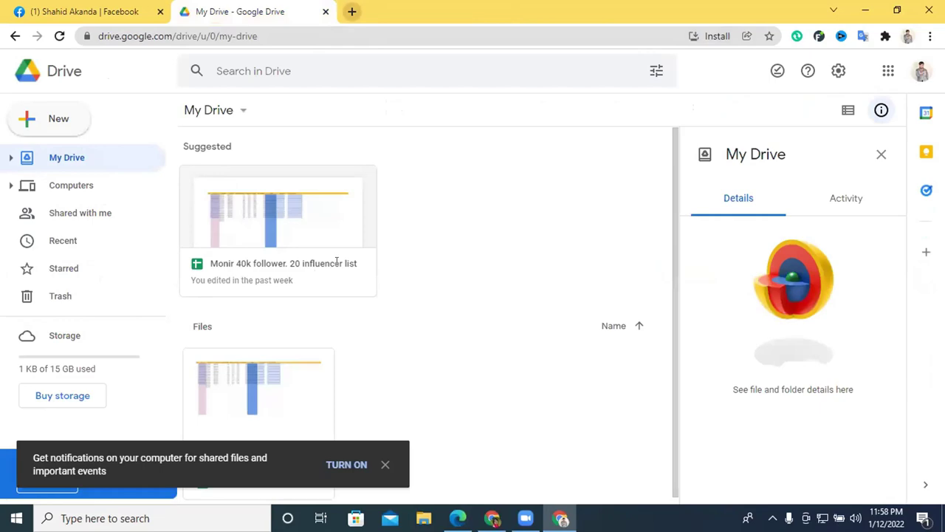
# Save the Fiverr gig description and continue to Requirements.
pyautogui.hotkey('alt', 'Tab')
pyautogui.scroll(-5, 542, 305)
pyautogui.click(551, 339)
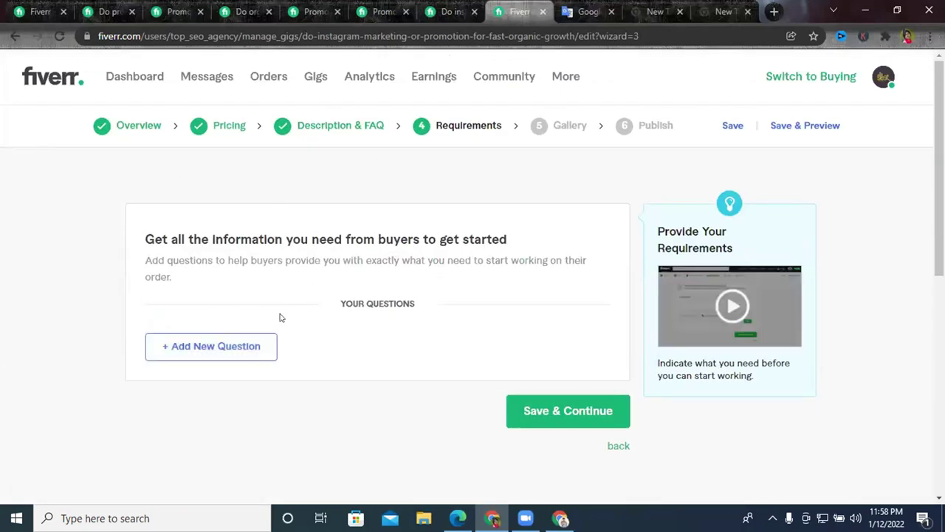
# Add a new buyer requirement question with its answer type set to Attachment.
pyautogui.click(183, 352)
pyautogui.scroll(-3, 305, 334)
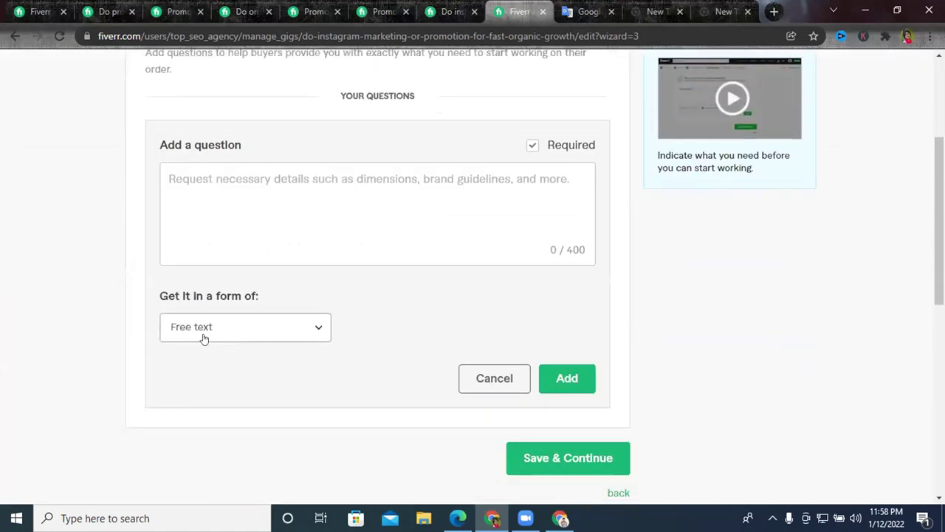
pyautogui.click(214, 333)
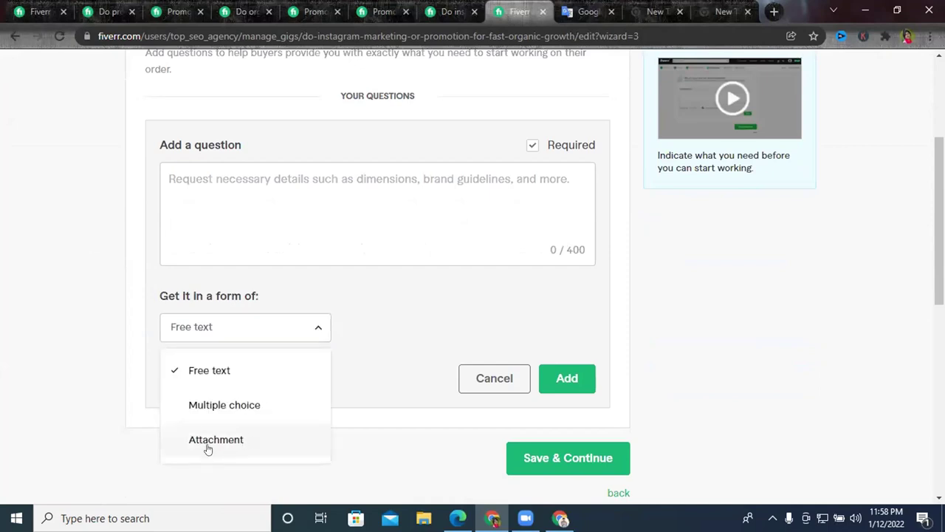
pyautogui.click(229, 439)
pyautogui.click(297, 177)
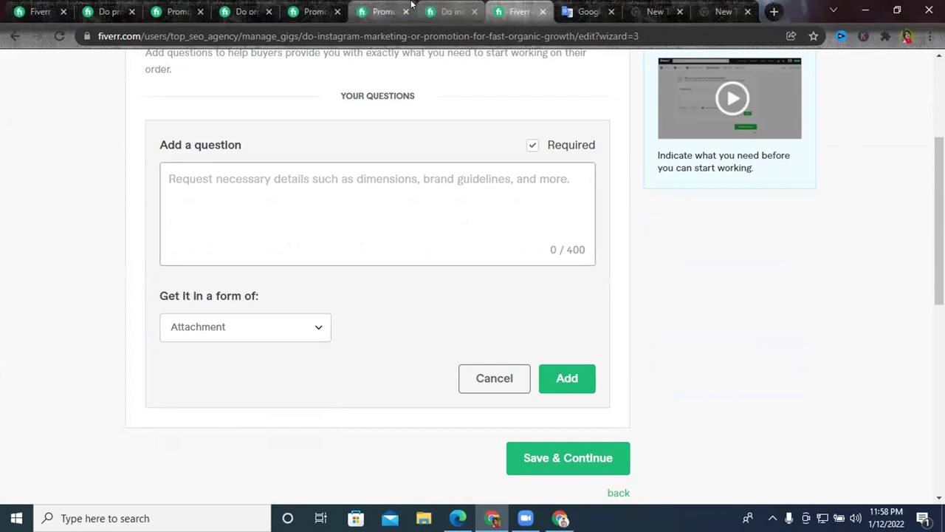
pyautogui.click(449, 11)
# Replace the Bengali text in Google Translate with the pasted gig description.
pyautogui.click(581, 11)
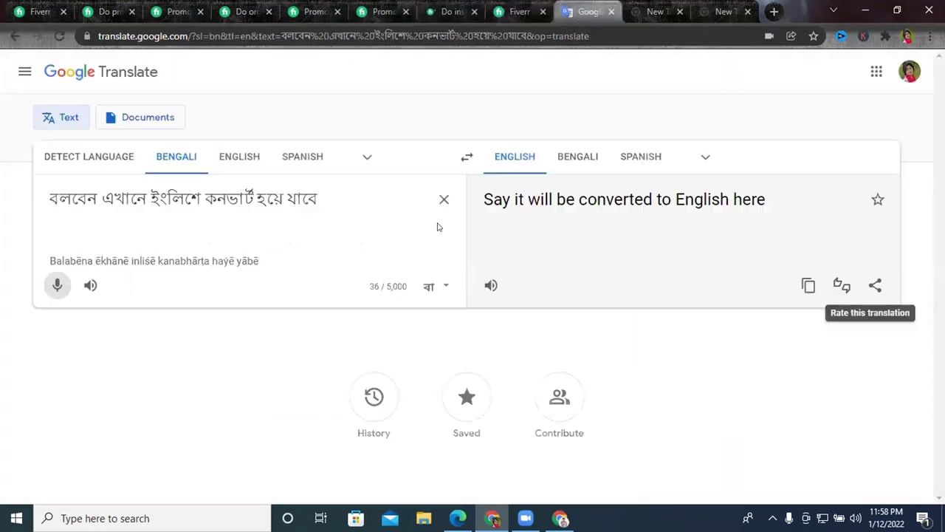
pyautogui.click(441, 199)
pyautogui.rightClick(265, 228)
pyautogui.click(297, 334)
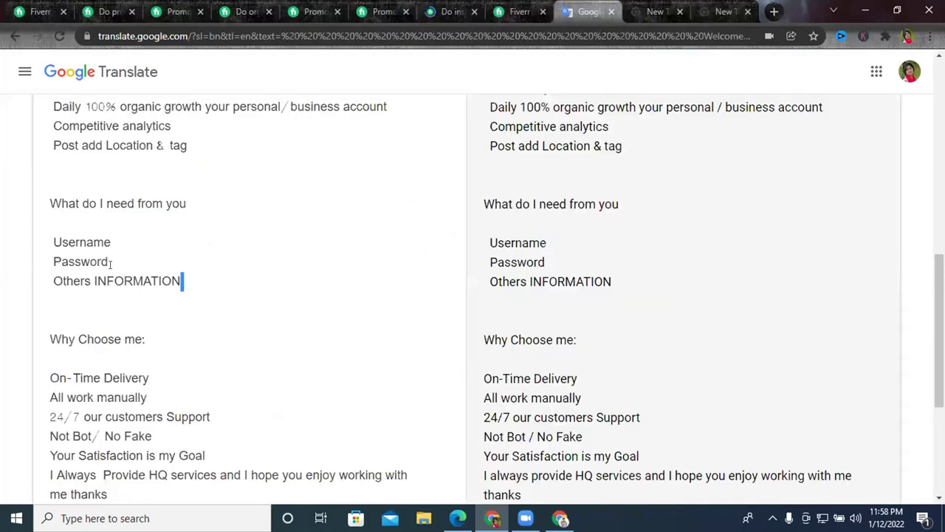
# Copy the 'What do I need from you' list and return to the Fiverr question box.
pyautogui.moveTo(182, 281); pyautogui.dragTo(51, 203)
pyautogui.rightClick(82, 223)
pyautogui.click(157, 270)
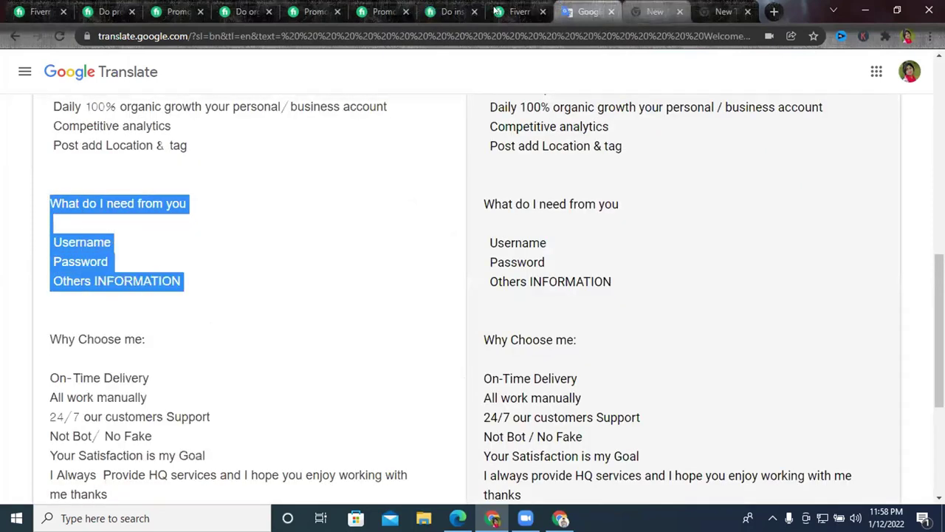
pyautogui.click(517, 11)
pyautogui.rightClick(239, 192)
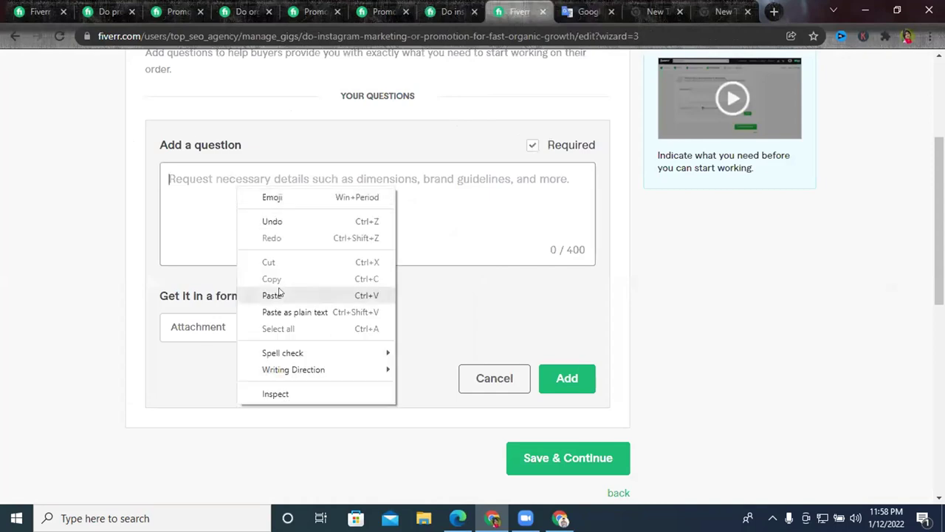
# Paste the requirements list into the question and number Username and Password as 1. and 2.
pyautogui.click(271, 295)
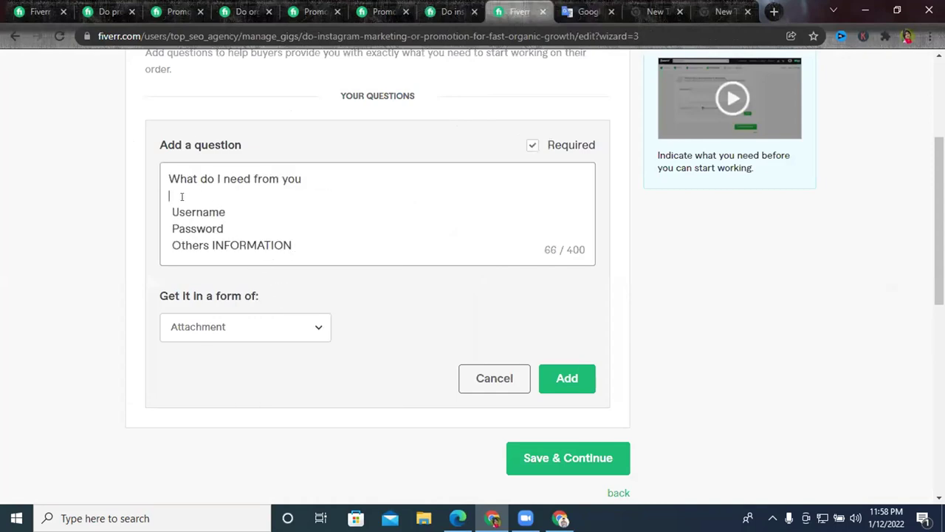
pyautogui.click(182, 198)
pyautogui.press('BackSpace')
pyautogui.click(172, 195)
pyautogui.write('1.')
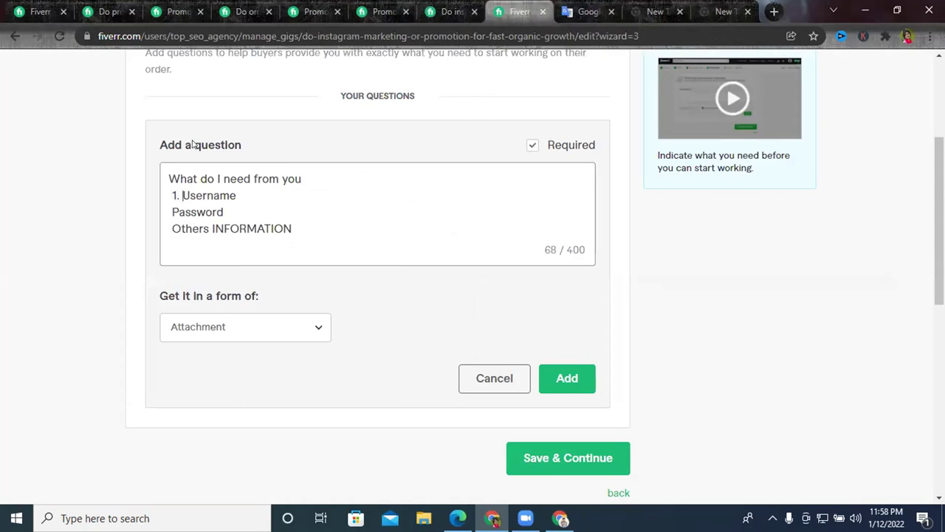
pyautogui.click(166, 211)
pyautogui.write('2.')
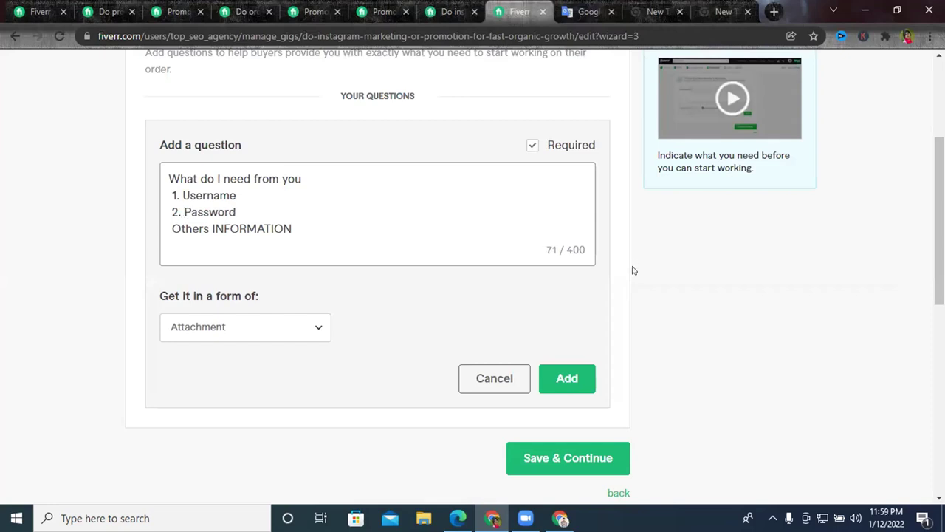
# Add a '3. post reassure' line after Password, correcting the spelling.
pyautogui.moveTo(294, 229); pyautogui.dragTo(200, 231)
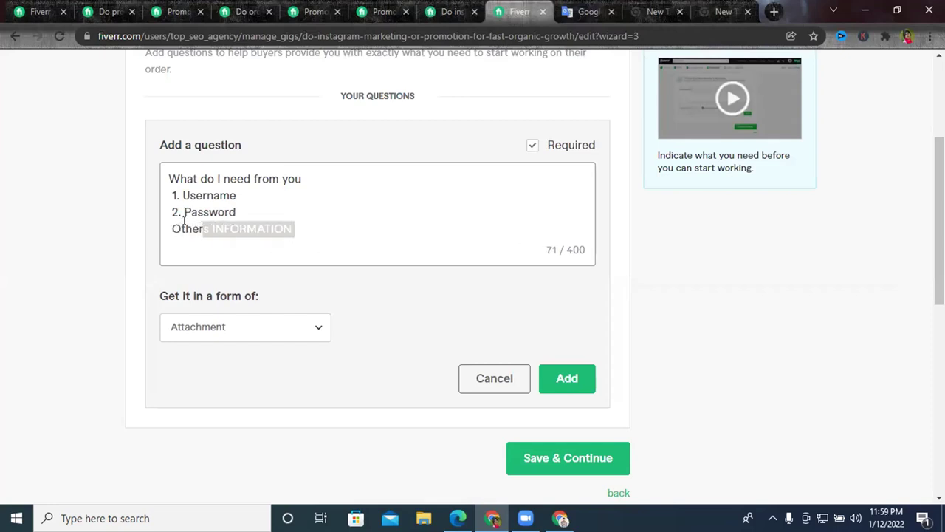
pyautogui.click(254, 211)
pyautogui.press('Return')
pyautogui.write('3. post ')
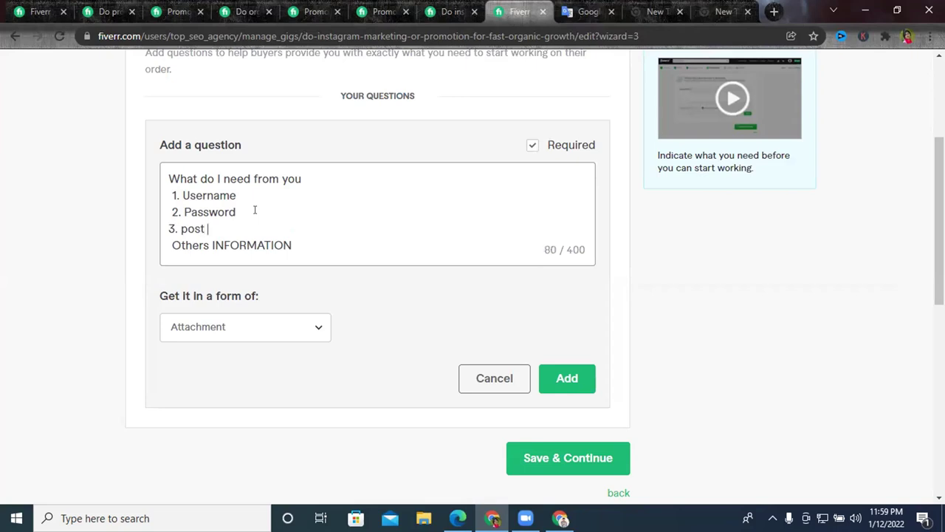
pyautogui.write('res')
pyautogui.press('BackSpace')
pyautogui.write('resurse')
pyautogui.rightClick(229, 229)
pyautogui.click(261, 258)
# Number Others INFORMATION as 4., fix the dot after 3, and add the question.
pyautogui.click(165, 244)
pyautogui.write('4.')
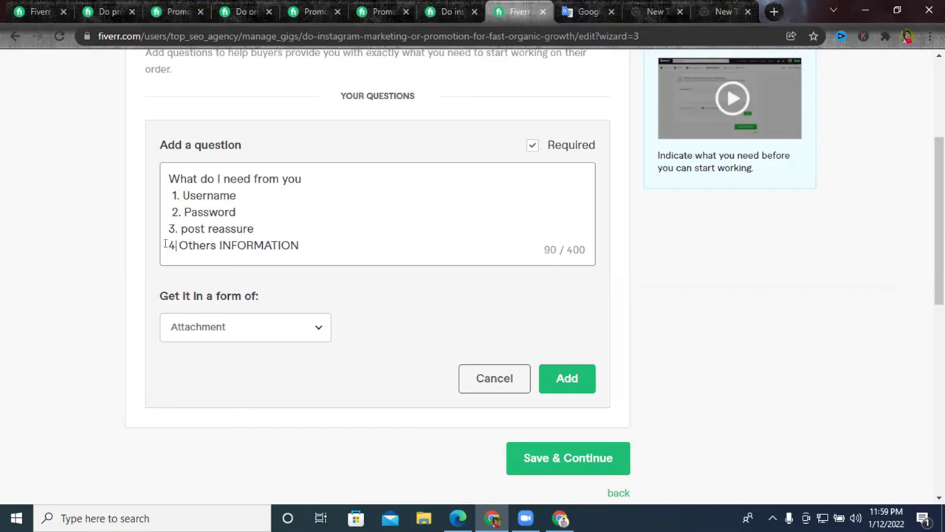
pyautogui.click(178, 229)
pyautogui.write('.')
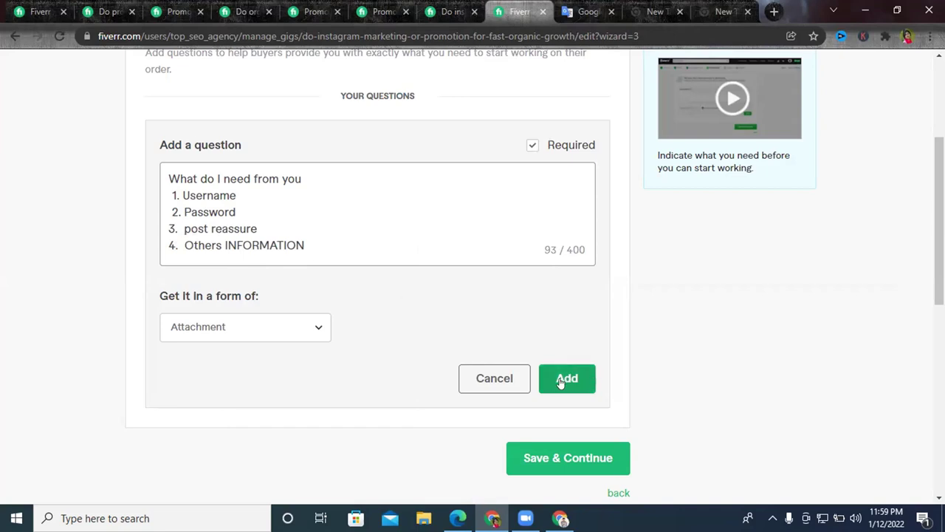
pyautogui.click(563, 381)
pyautogui.click(565, 288)
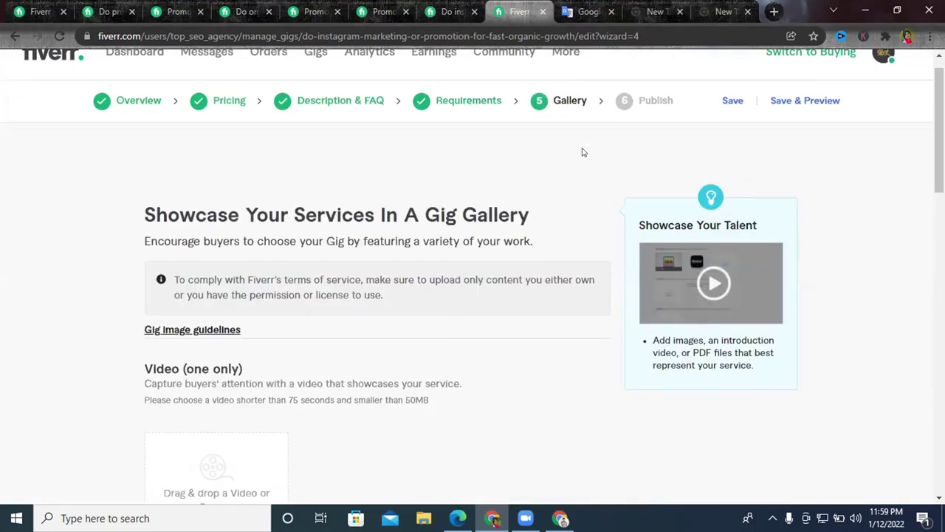
pyautogui.scroll(-5, 576, 169)
pyautogui.scroll(-1, 656, 272)
pyautogui.scroll(7, 656, 273)
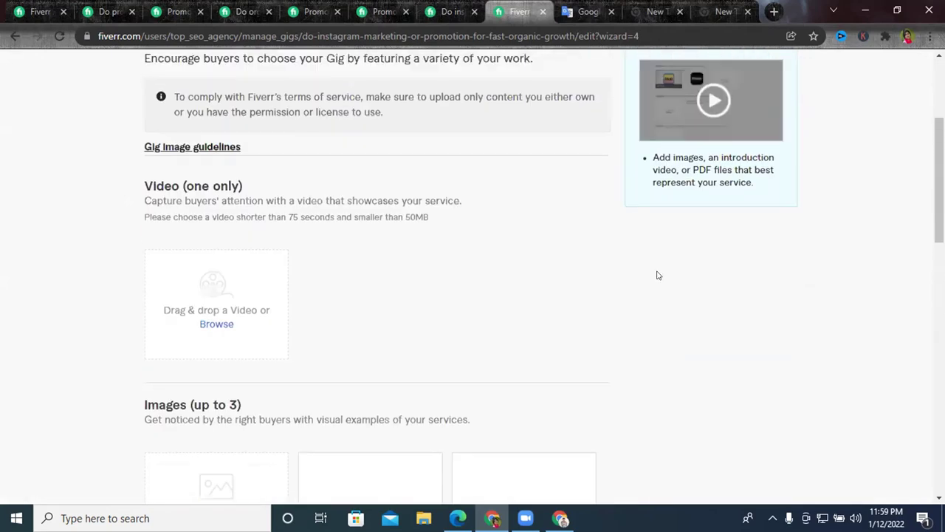
pyautogui.scroll(-1, 655, 277)
pyautogui.scroll(-2, 214, 214)
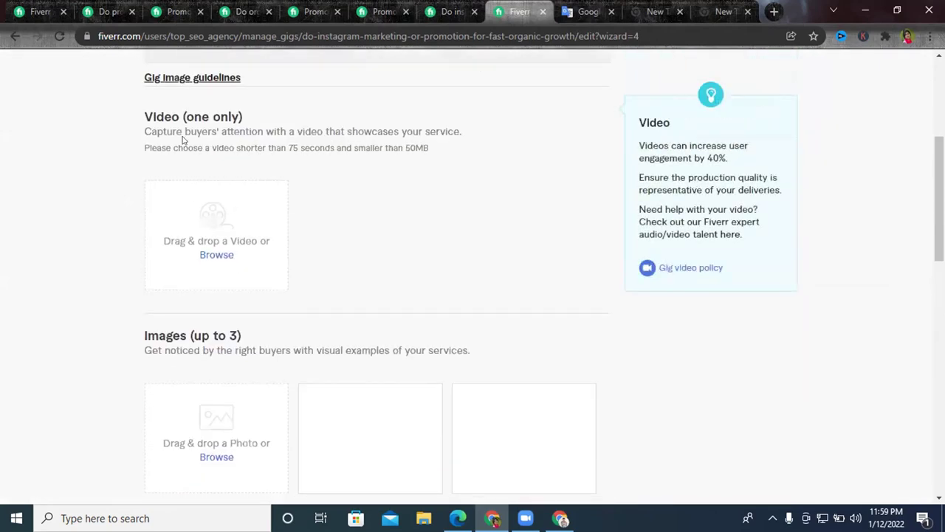
pyautogui.scroll(4, 280, 205)
pyautogui.scroll(-10, 288, 298)
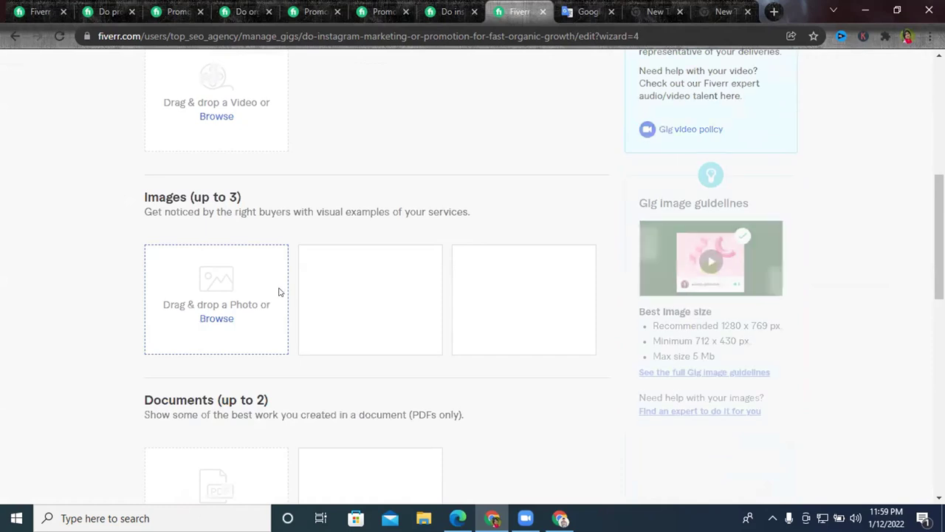
pyautogui.scroll(10, 613, 258)
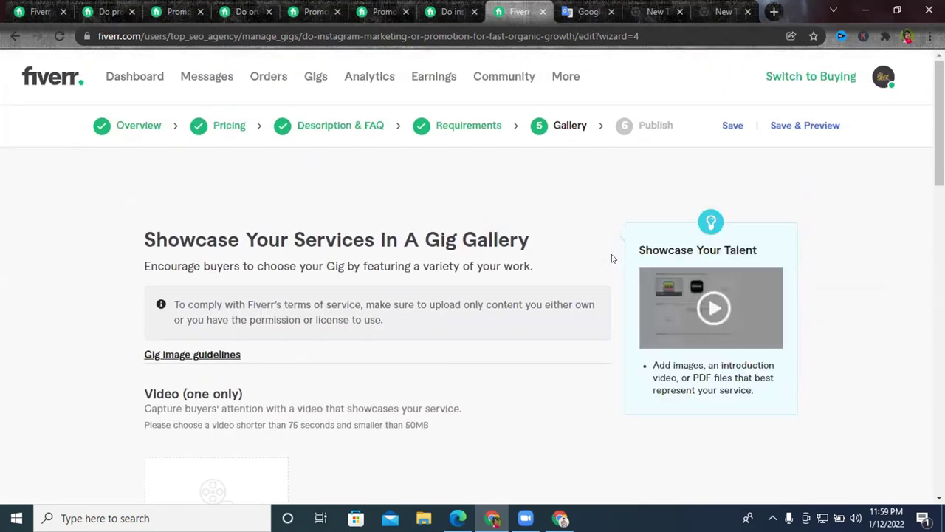
pyautogui.scroll(-4, 612, 254)
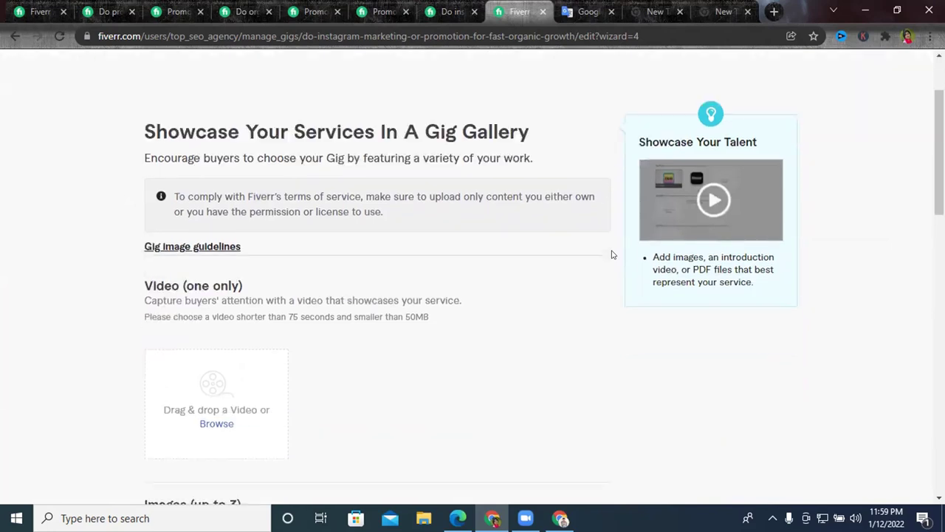
pyautogui.scroll(-3, 611, 254)
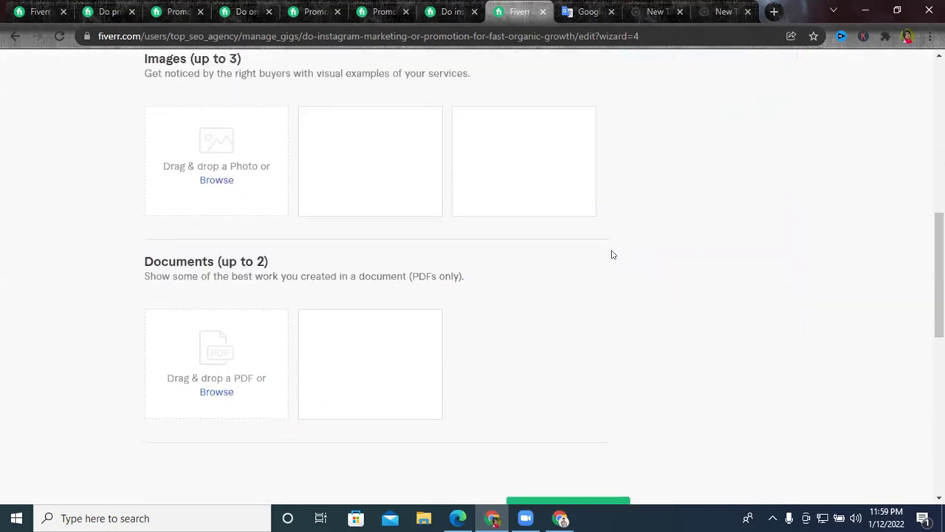
pyautogui.scroll(3, 611, 254)
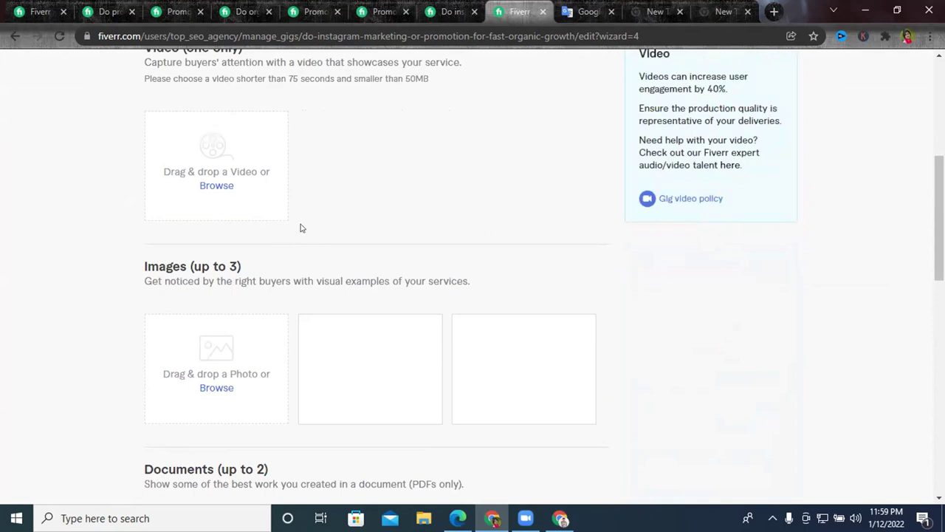
pyautogui.scroll(-1, 302, 227)
pyautogui.scroll(2, 306, 226)
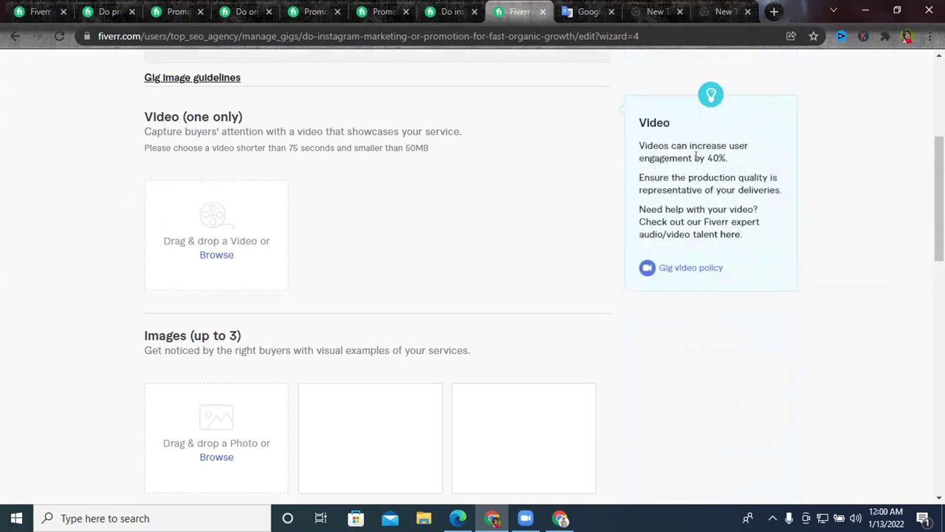
pyautogui.moveTo(714, 158); pyautogui.dragTo(743, 162)
pyautogui.tripleClick(713, 153)
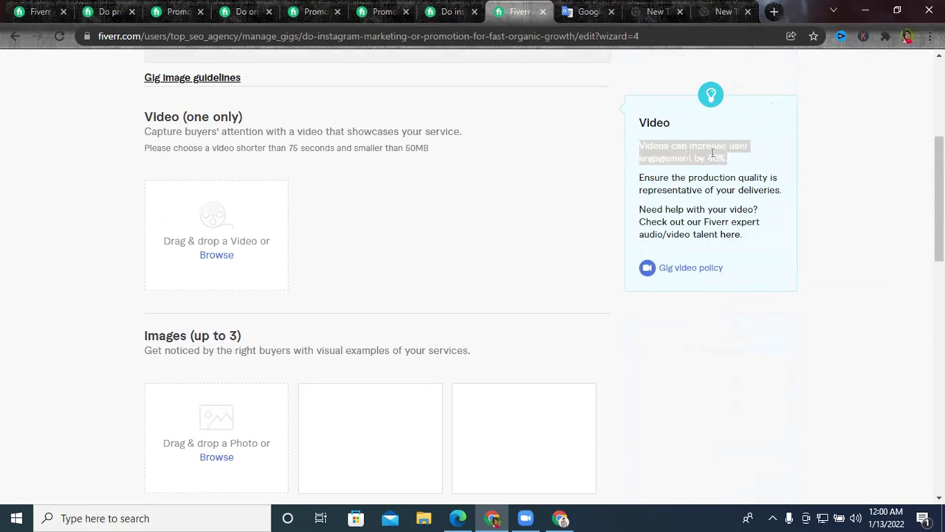
pyautogui.tripleClick(714, 153)
pyautogui.scroll(-1, 278, 437)
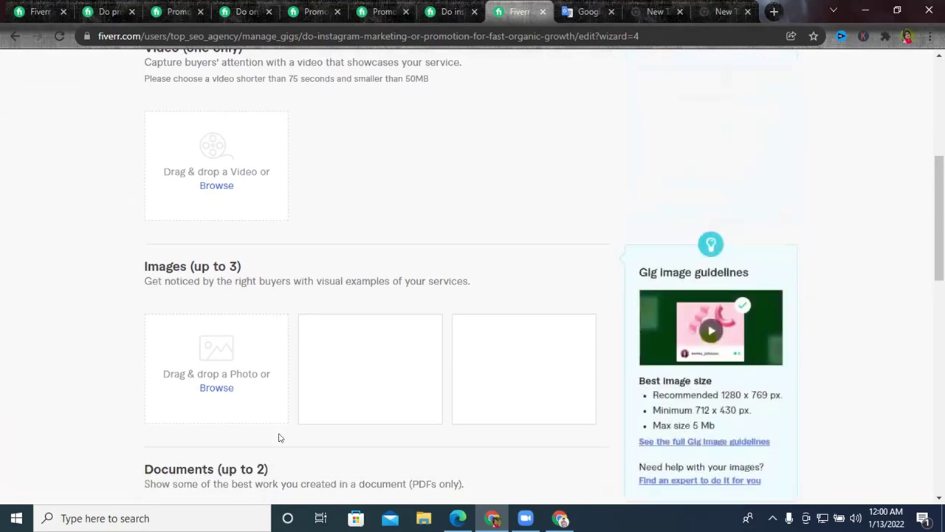
pyautogui.scroll(4, 555, 306)
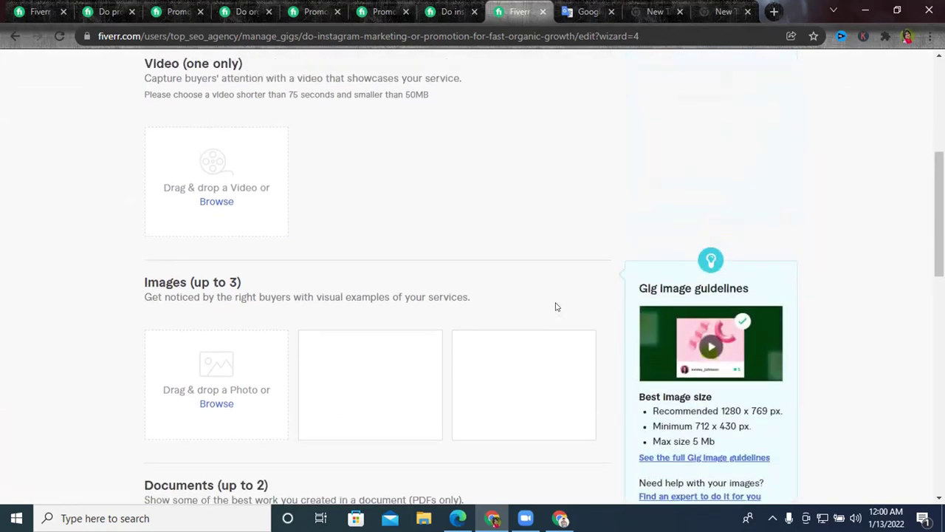
pyautogui.scroll(-5, 655, 257)
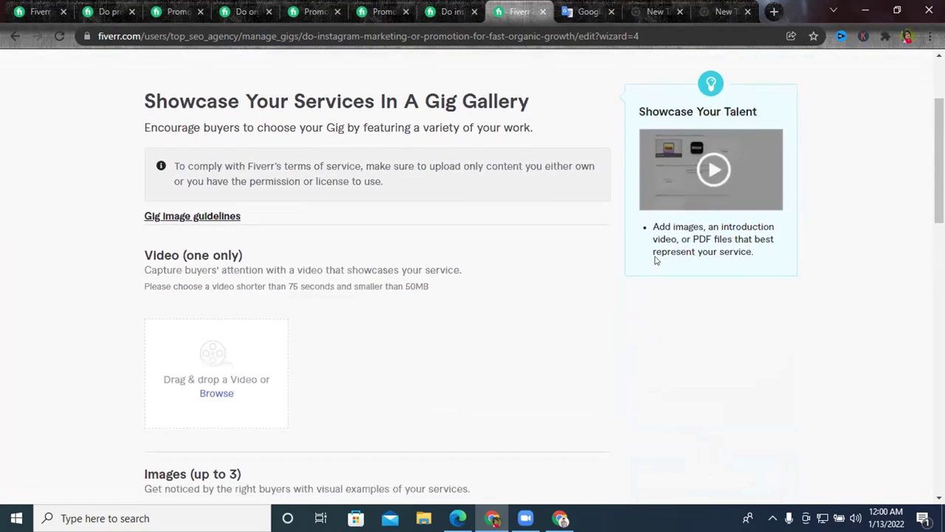
pyautogui.scroll(-2, 658, 262)
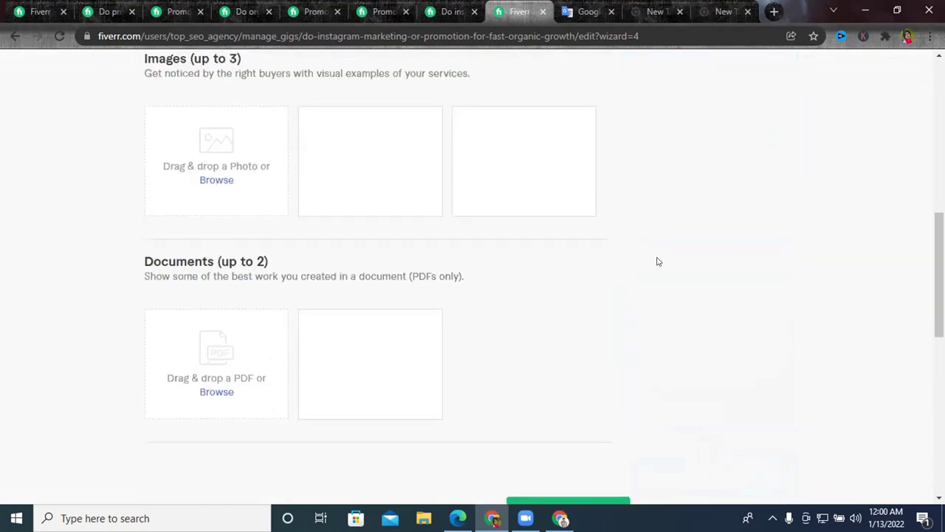
pyautogui.moveTo(372, 253)
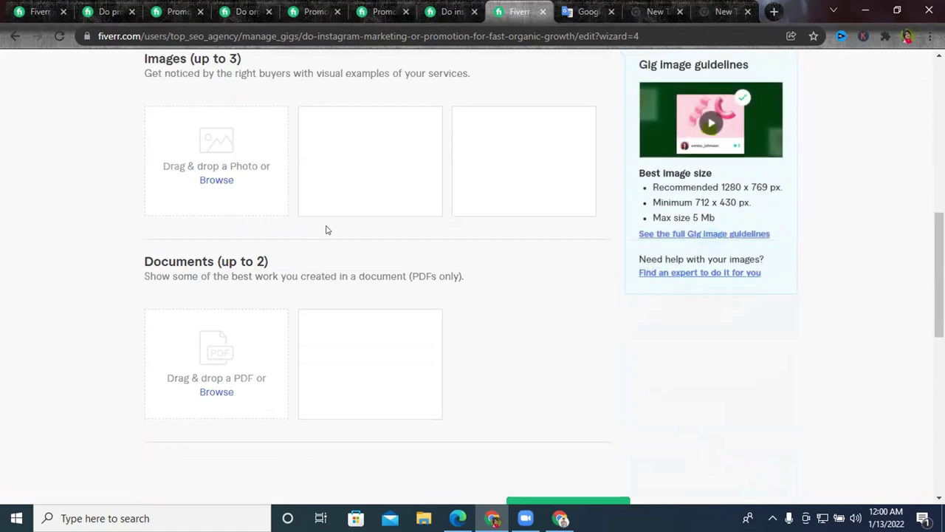
pyautogui.scroll(2, 325, 228)
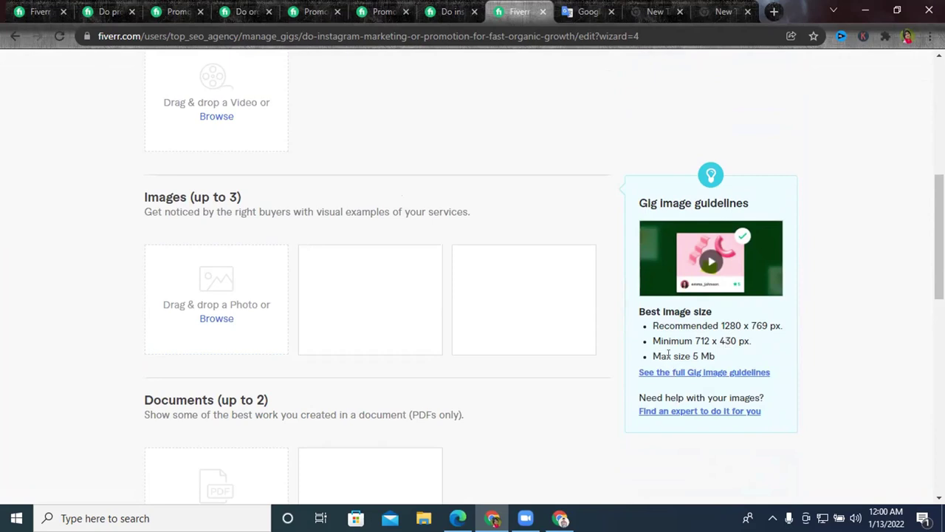
pyautogui.moveTo(663, 356); pyautogui.dragTo(715, 358)
pyautogui.click(715, 355)
# Read the full Gig image guidelines, including the 'Using text as an image' advice.
pyautogui.click(650, 373)
pyautogui.scroll(-15, 483, 255)
pyautogui.scroll(-3, 484, 259)
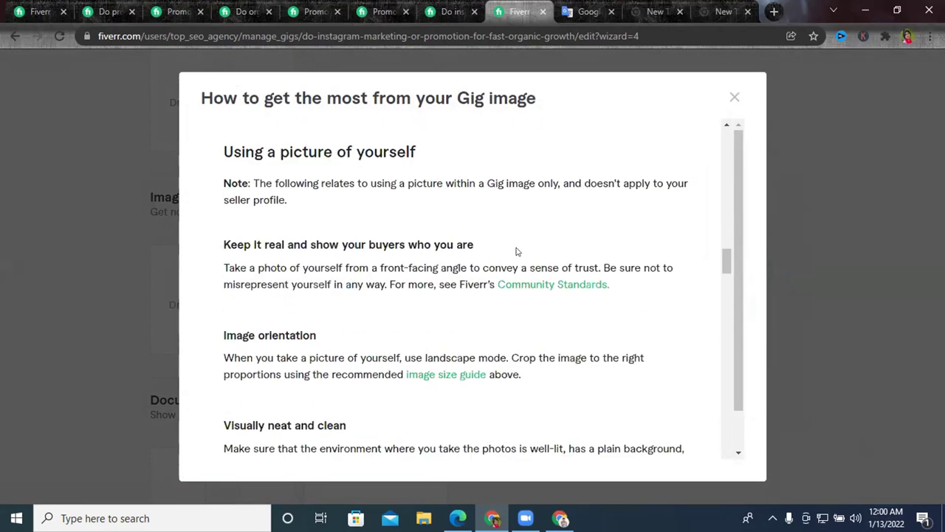
pyautogui.scroll(3, 518, 249)
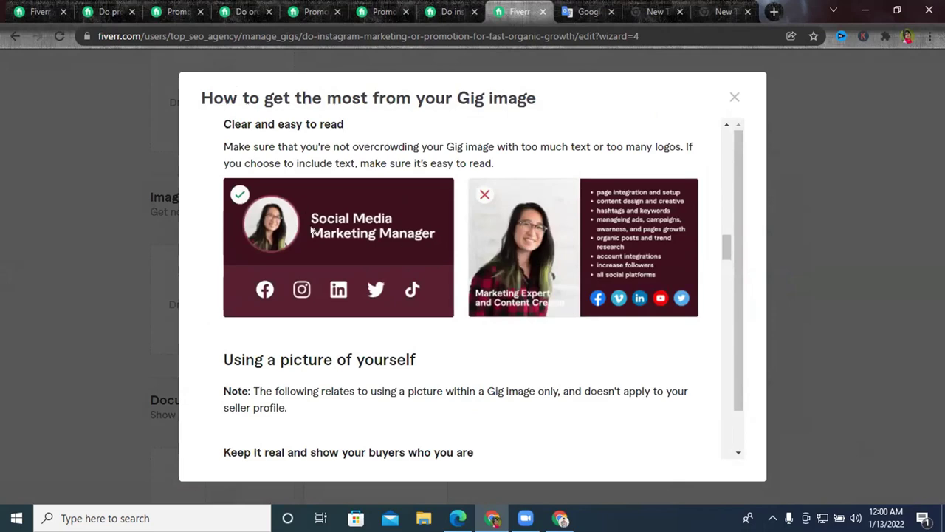
pyautogui.scroll(-15, 450, 250)
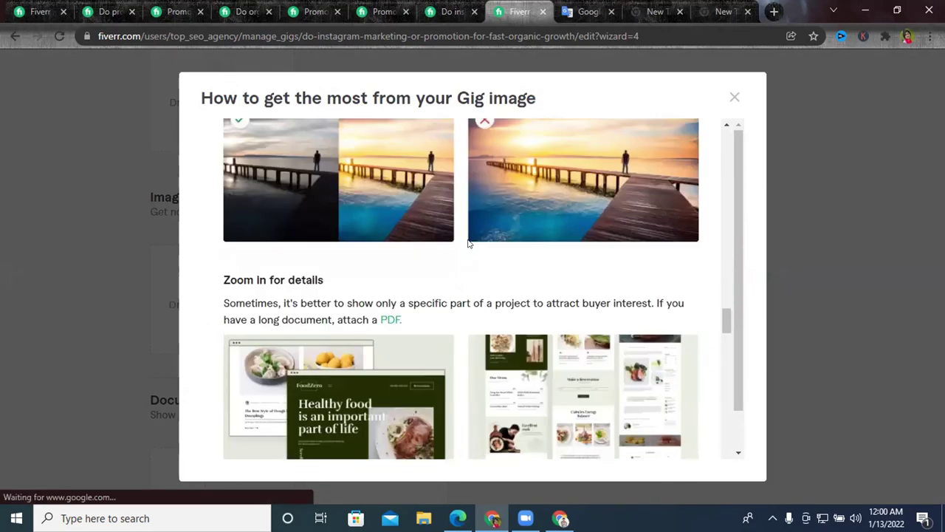
pyautogui.scroll(2, 536, 232)
pyautogui.scroll(-15, 469, 272)
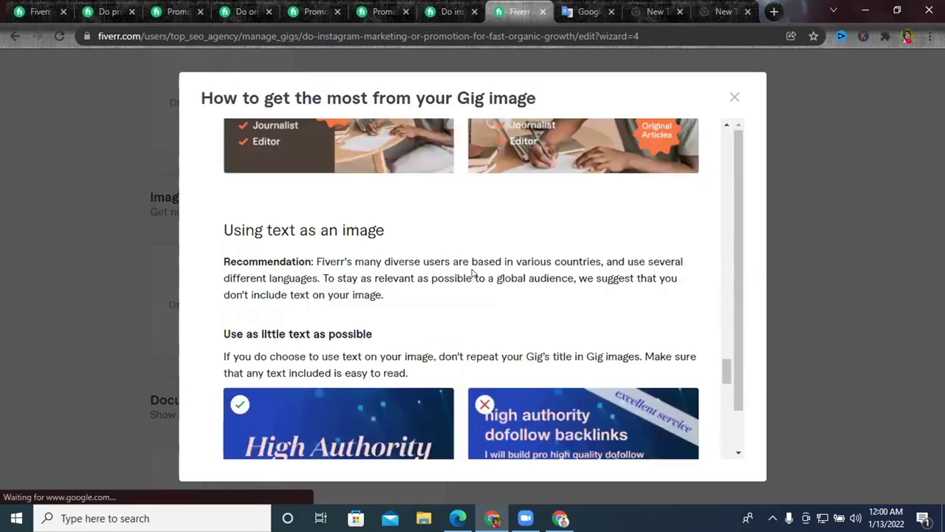
# Close the Gig image guide and switch between the two Chrome windows.
pyautogui.click(733, 97)
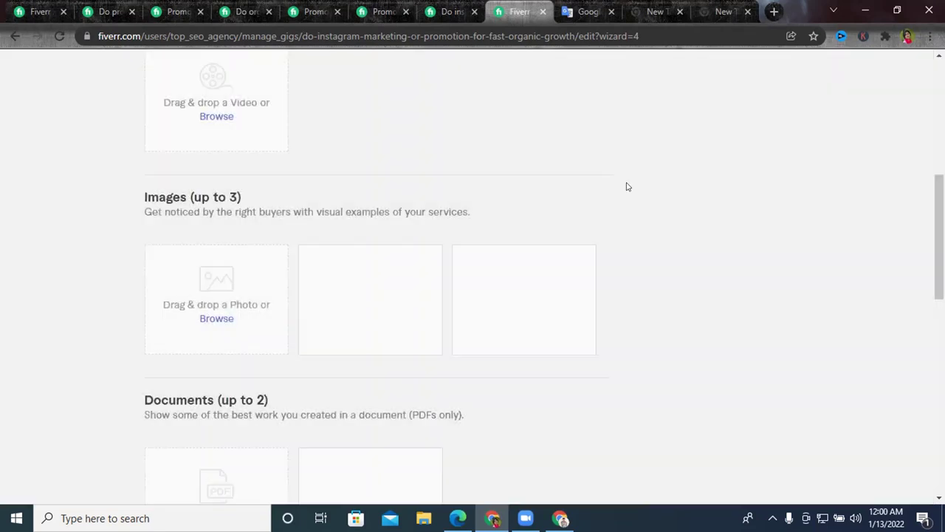
pyautogui.moveTo(538, 481)
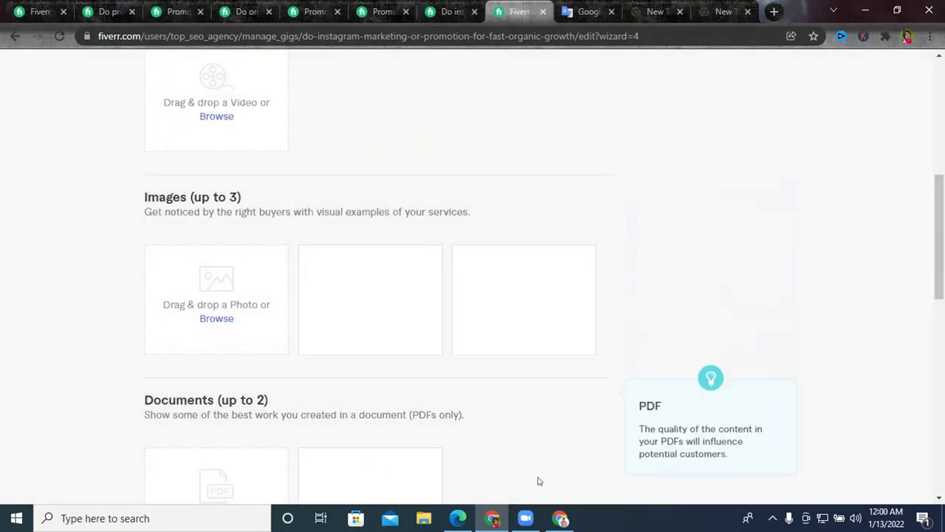
pyautogui.hotkey('alt', 'Tab')
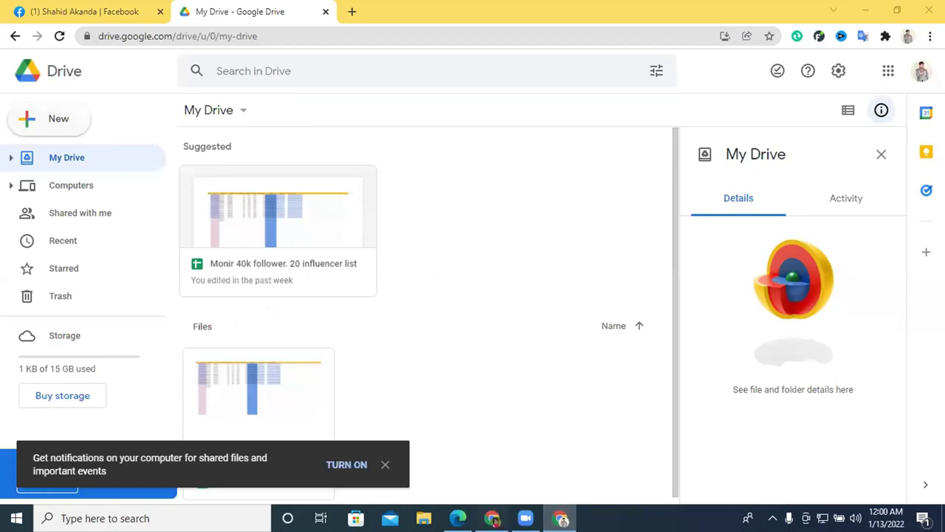
pyautogui.hotkey('alt', 'Tab')
# Close the competitor gig tabs and return to the Instagram promotion search results.
pyautogui.click(174, 11)
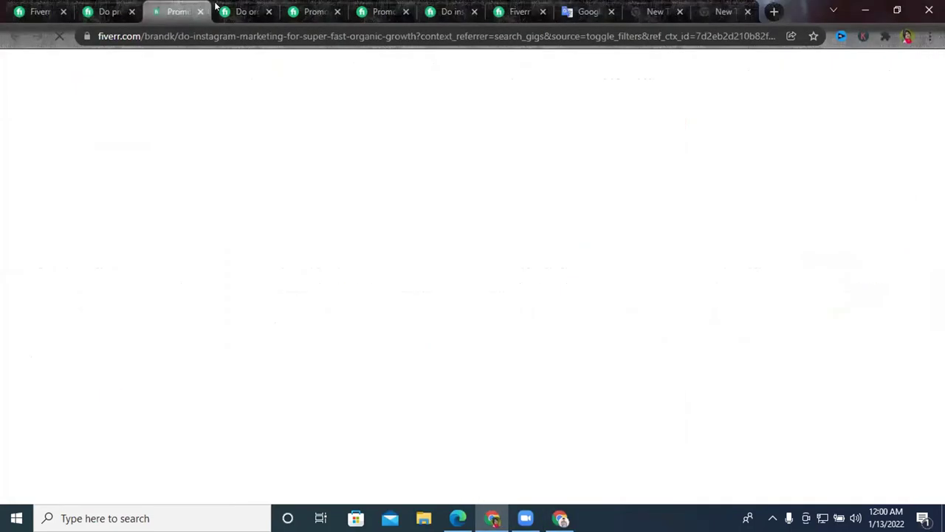
pyautogui.click(200, 11)
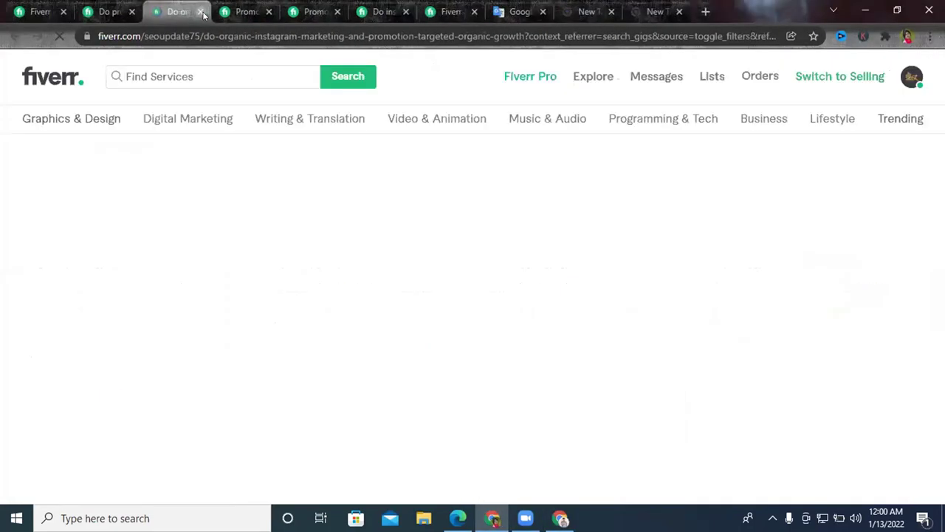
pyautogui.click(201, 12)
pyautogui.click(201, 12)
pyautogui.click(201, 11)
pyautogui.click(201, 12)
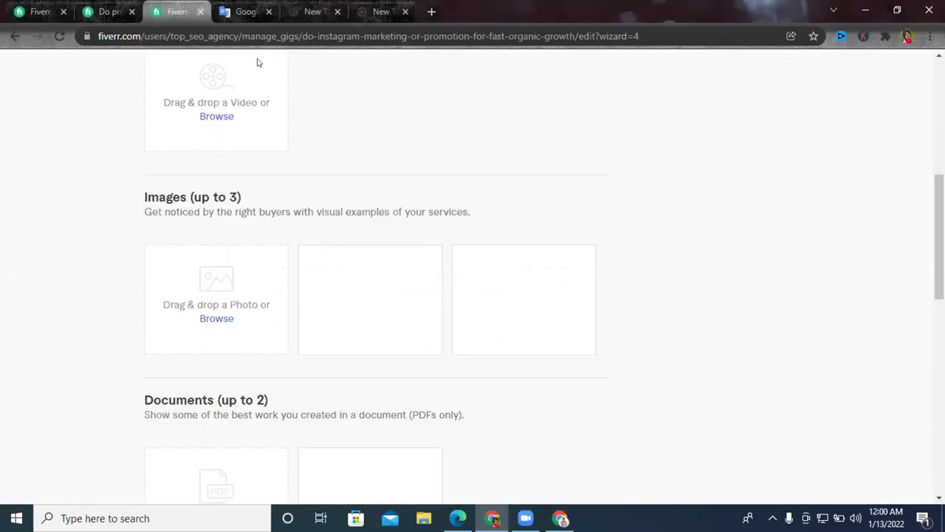
pyautogui.hotkey('ctrl', 'shift', 'Tab')
pyautogui.hotkey('ctrl', 'shift', 'Tab')
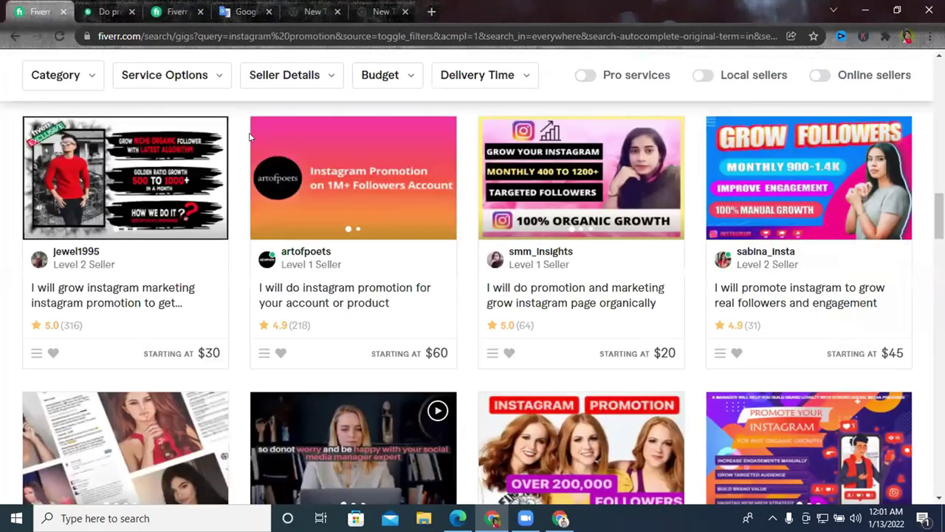
pyautogui.scroll(1, 517, 222)
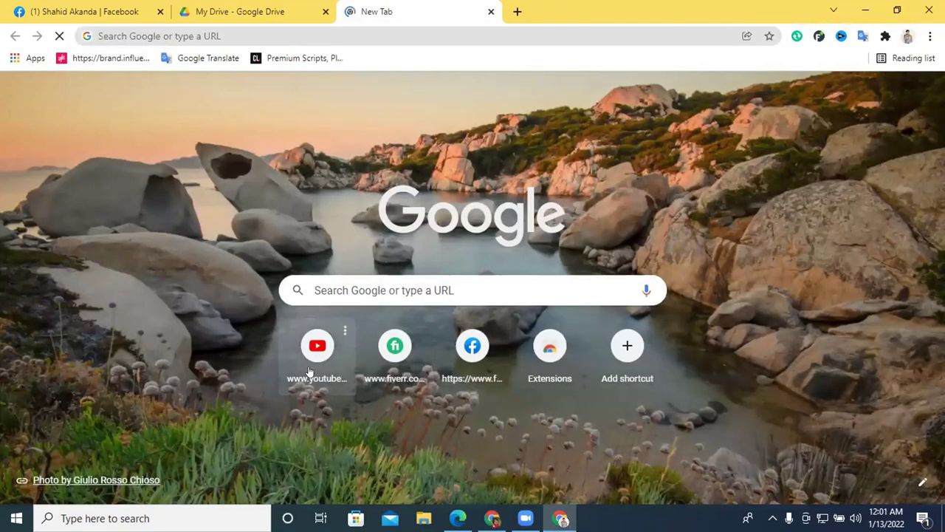
# Go to YouTube and open your own channel's Videos listing.
pyautogui.click(308, 371)
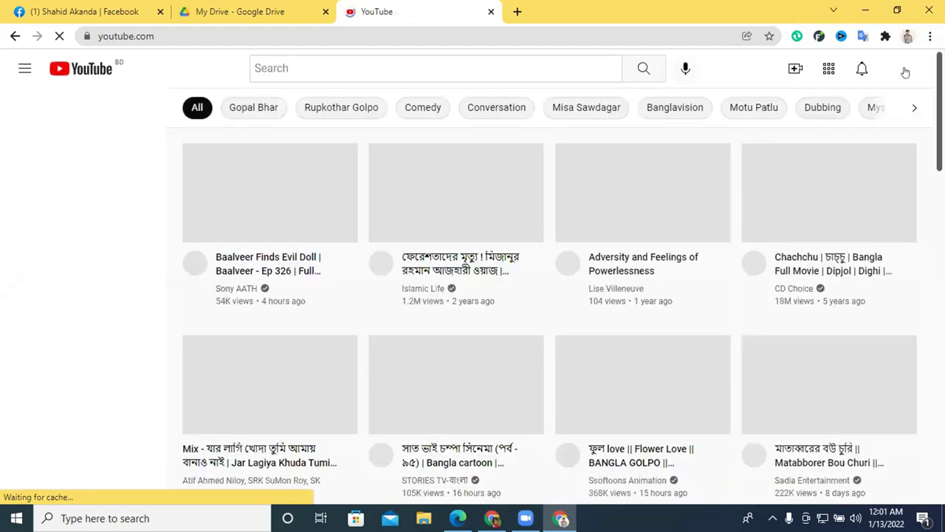
pyautogui.click(904, 70)
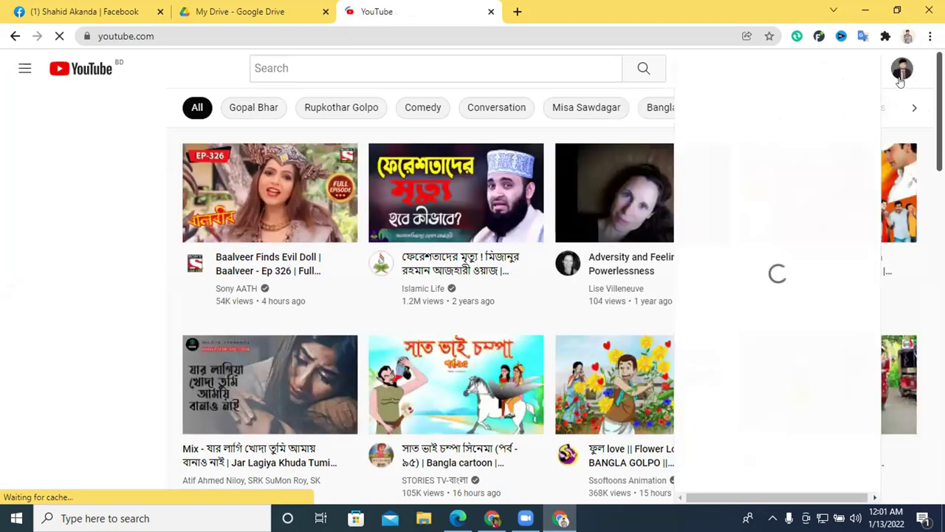
pyautogui.click(756, 142)
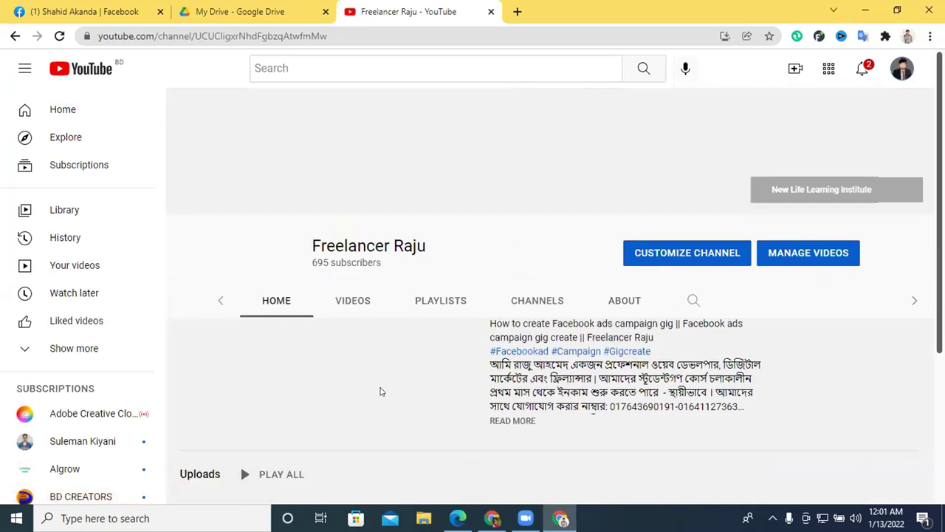
pyautogui.scroll(-5, 722, 375)
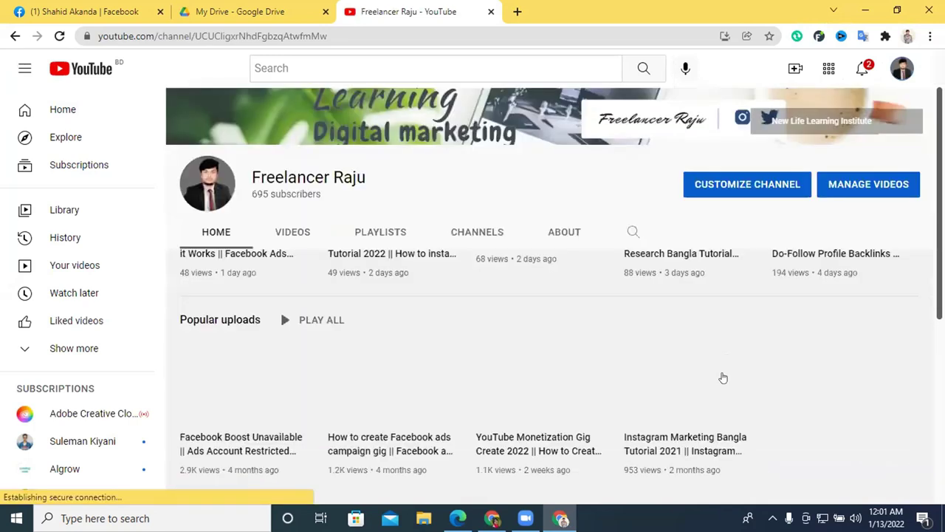
pyautogui.click(283, 106)
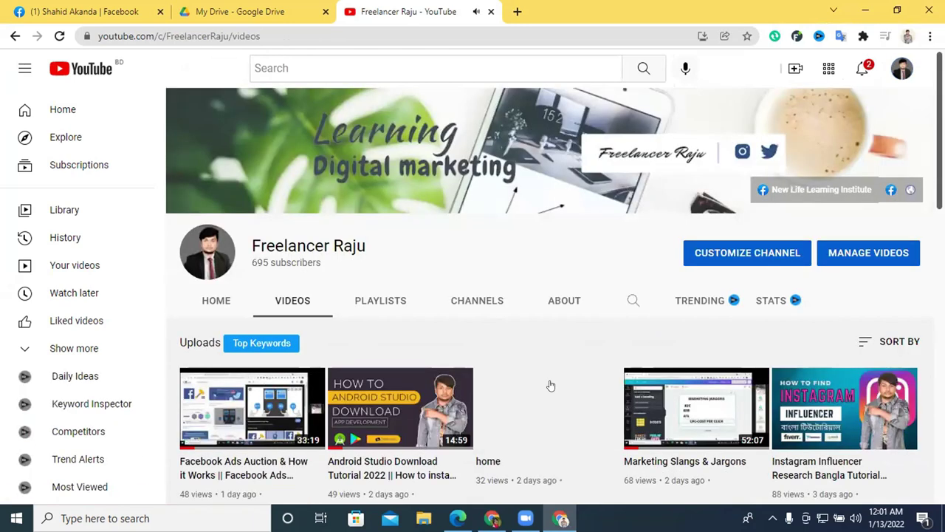
# Scroll down through the channel's older uploads, then bring the Google Drive My Drive tab forward.
pyautogui.scroll(-4, 550, 385)
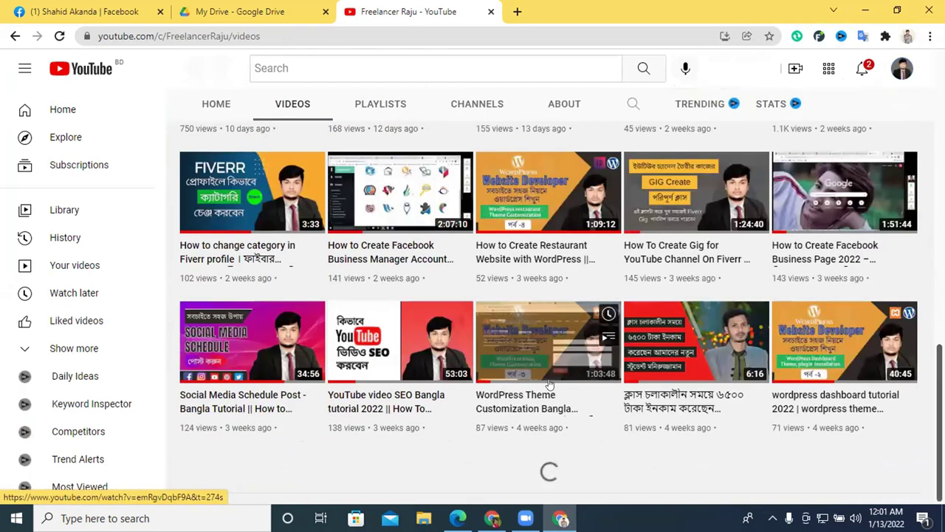
pyautogui.scroll(-8, 550, 384)
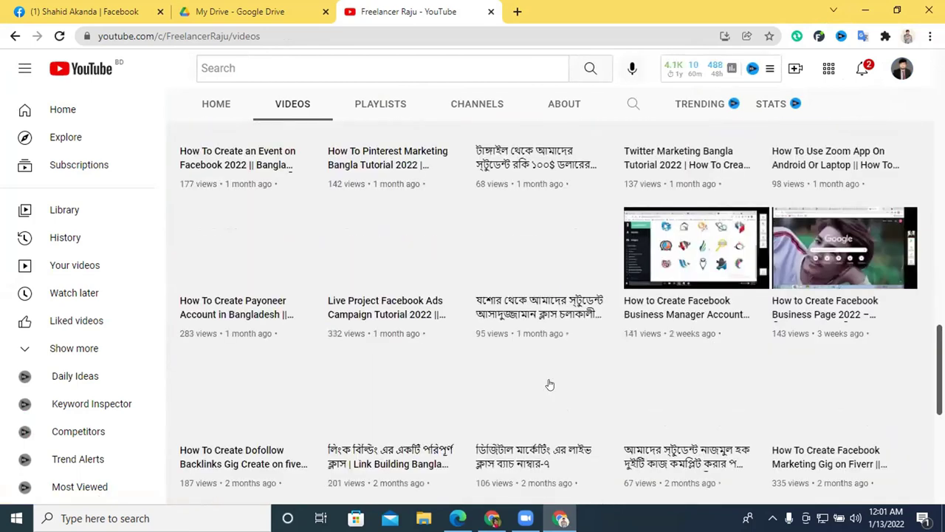
pyautogui.scroll(-3, 549, 384)
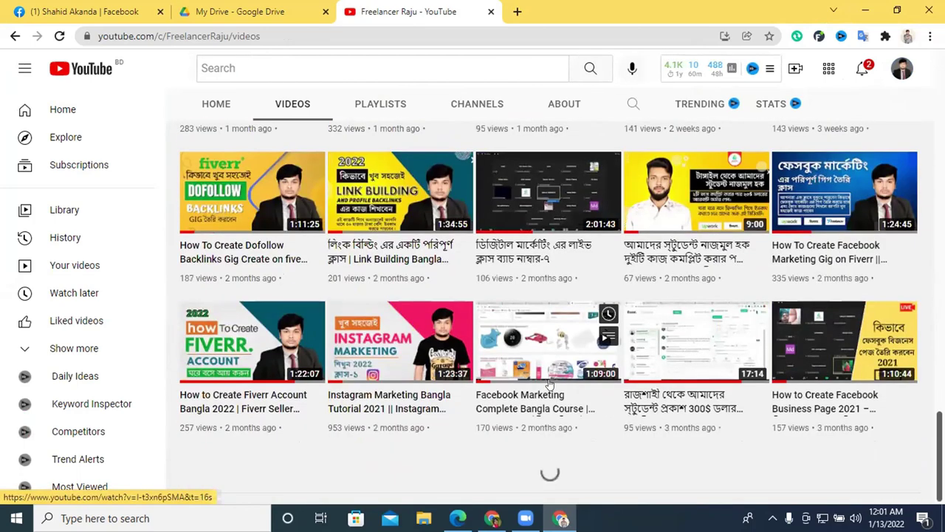
pyautogui.scroll(-7, 550, 385)
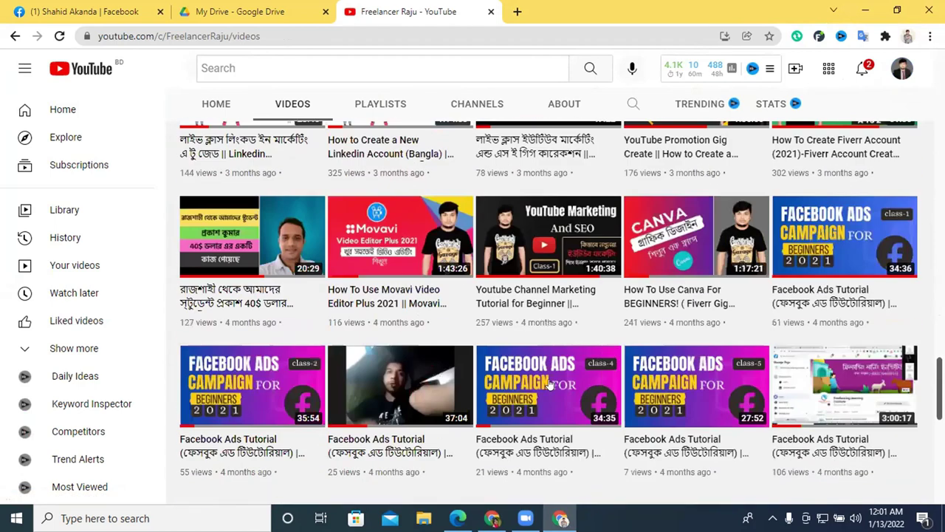
pyautogui.moveTo(684, 240)
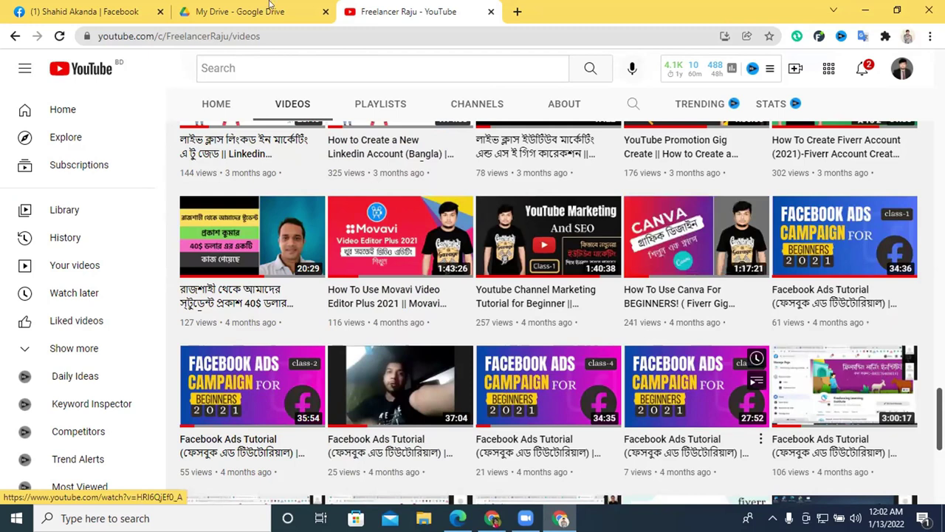
pyautogui.hotkey('ctrl', 'shift', 'Tab')
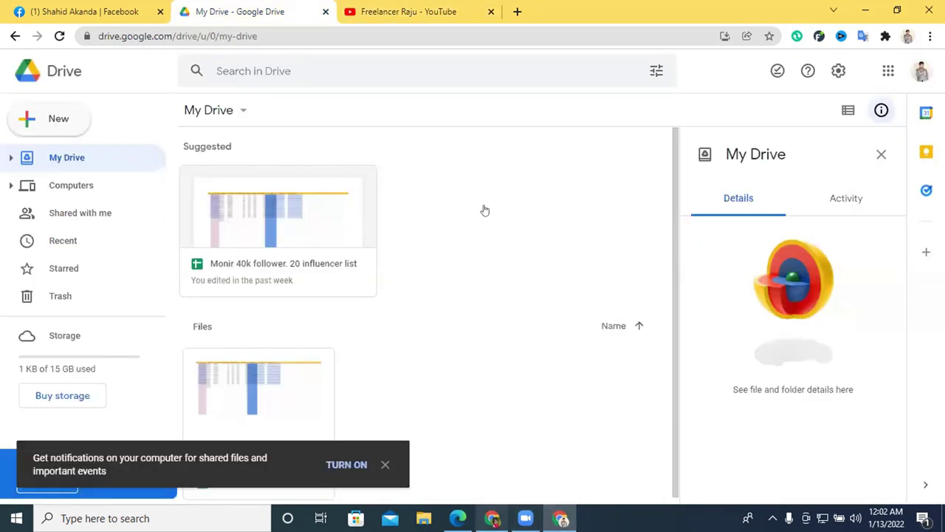
# Return to the Fiverr window and browse the instagram promotion search results.
pyautogui.hotkey('alt', 'Tab')
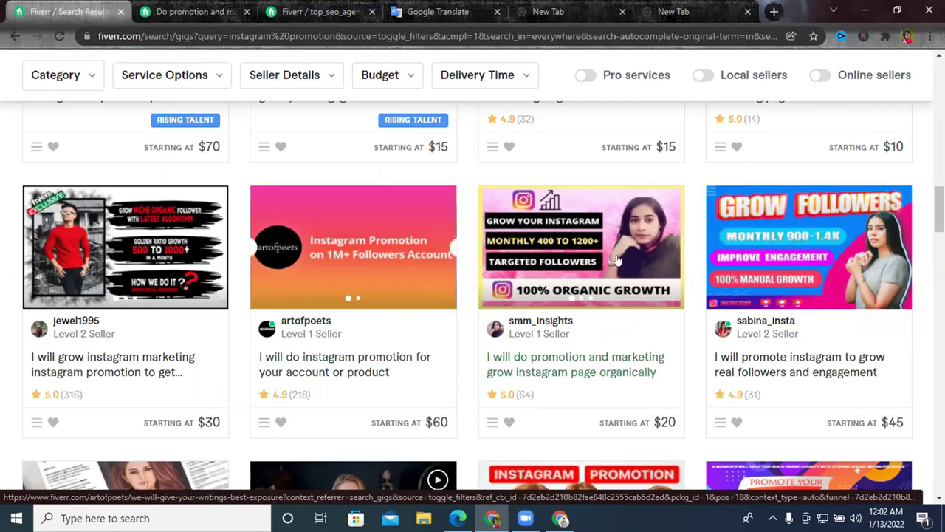
pyautogui.scroll(-3, 559, 255)
pyautogui.scroll(-3, 563, 294)
pyautogui.scroll(1, 576, 284)
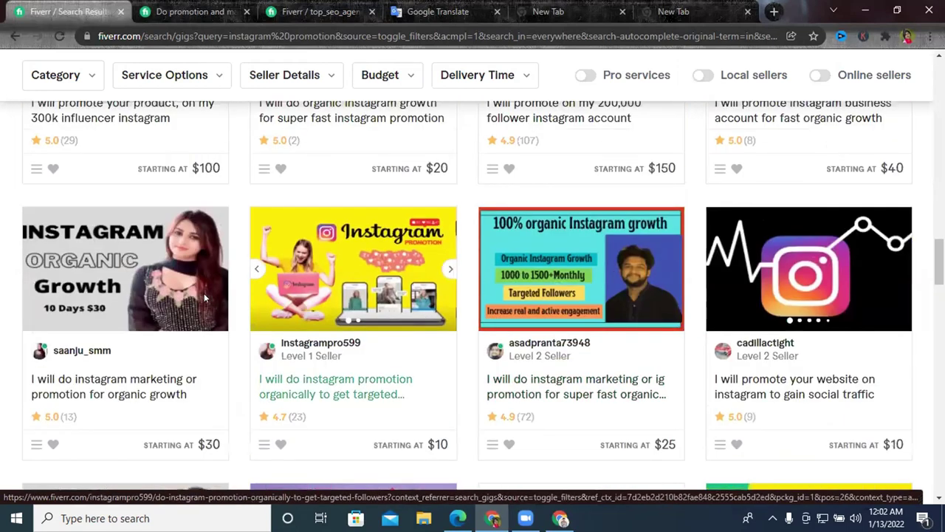
pyautogui.scroll(-1, 595, 273)
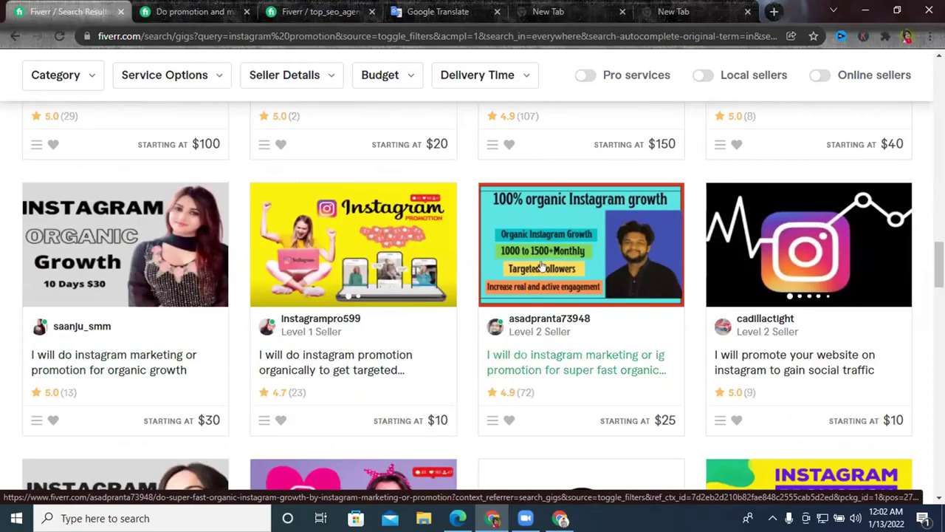
pyautogui.scroll(-5, 647, 441)
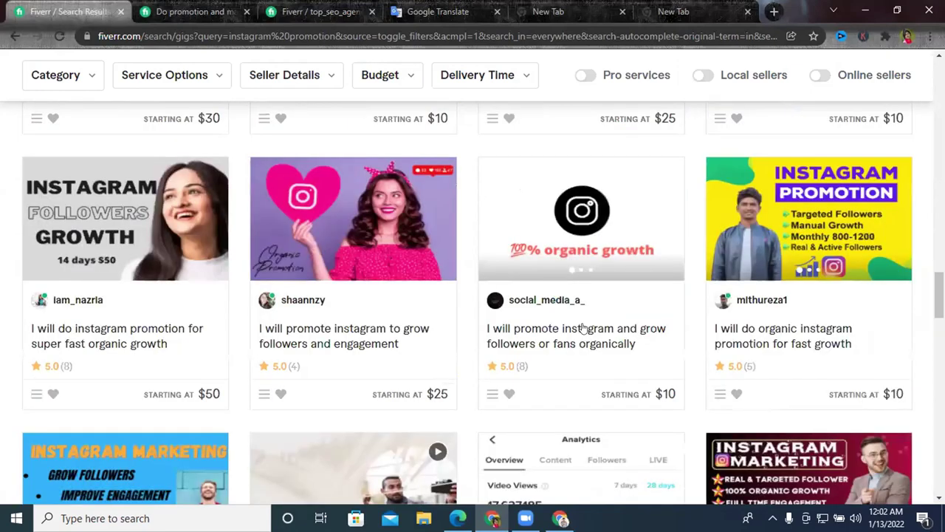
pyautogui.scroll(2, 799, 319)
pyautogui.scroll(-8, 650, 315)
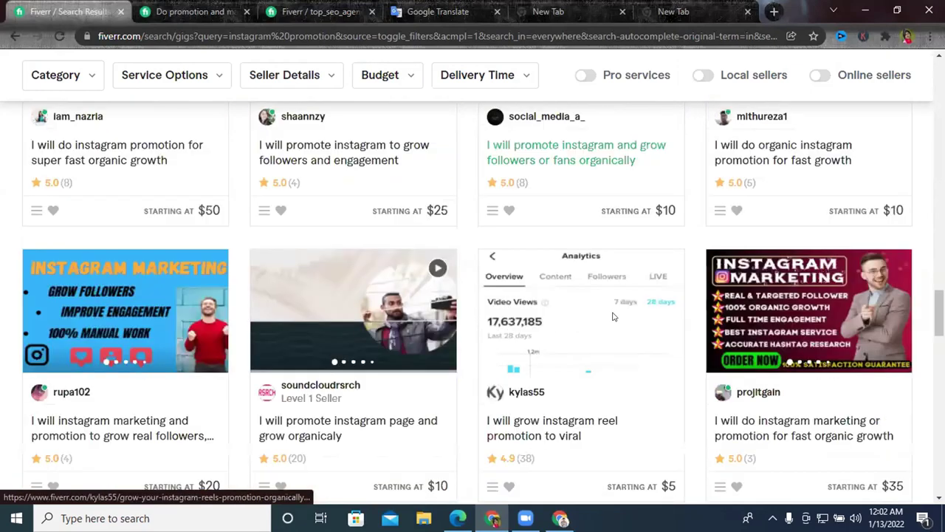
pyautogui.scroll(-2, 700, 272)
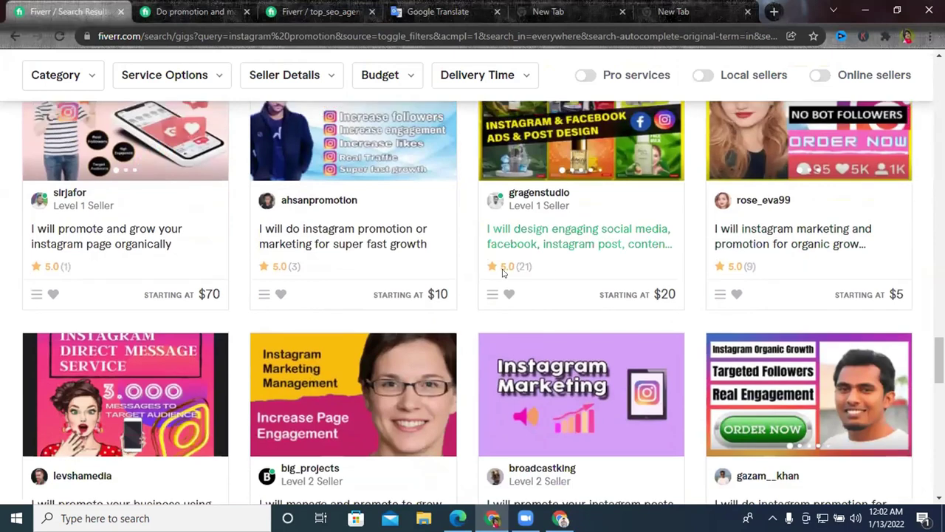
pyautogui.scroll(1, 443, 237)
pyautogui.scroll(-4, 399, 218)
pyautogui.scroll(-3, 410, 226)
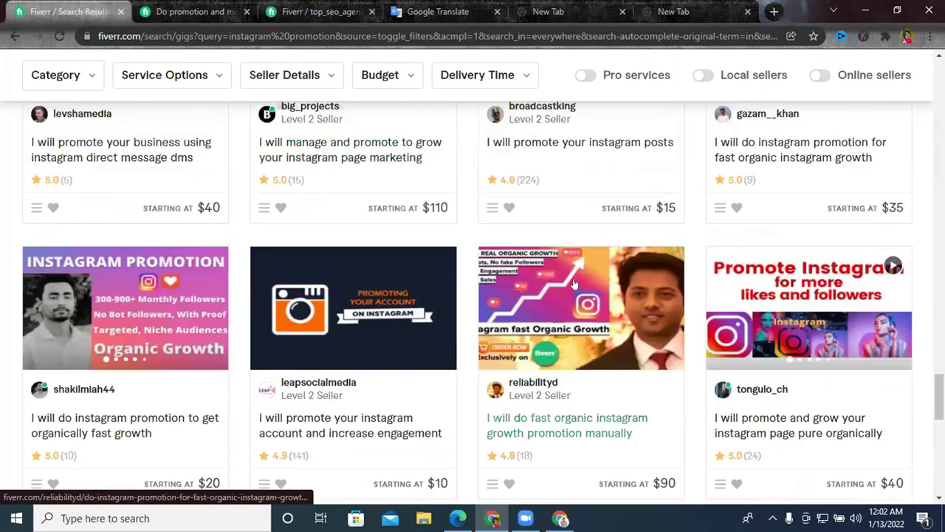
pyautogui.scroll(2, 601, 474)
pyautogui.scroll(12, 566, 347)
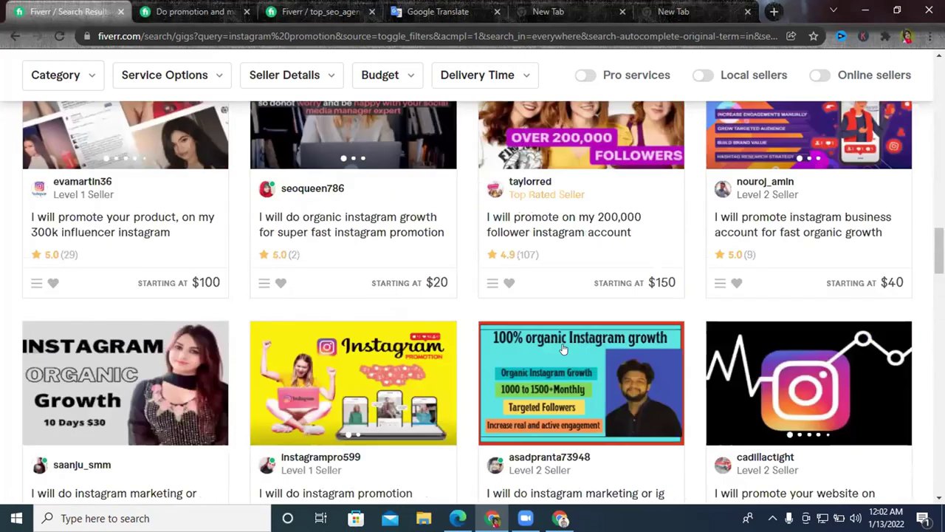
pyautogui.scroll(5, 566, 347)
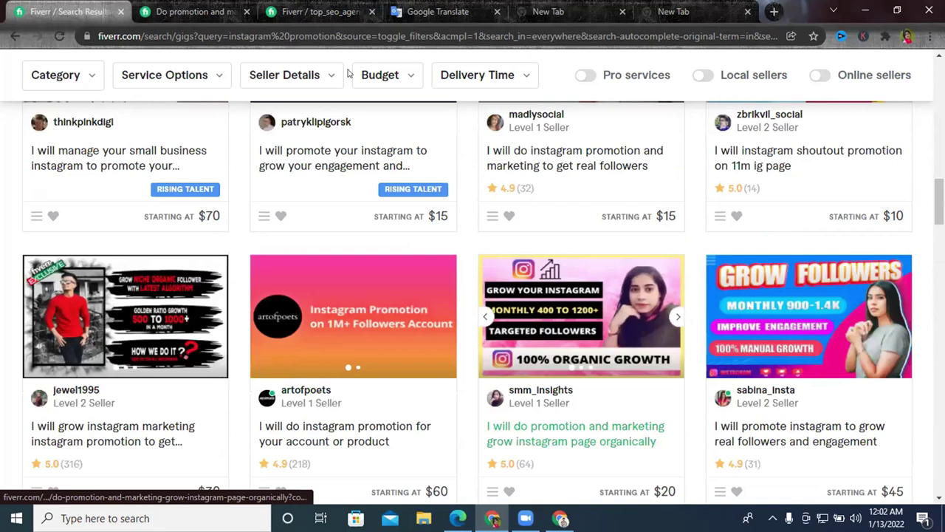
# Open the organic page-growth and promote-your-instagram gigs in background tabs.
pyautogui.click(347, 9)
pyautogui.click(229, 12)
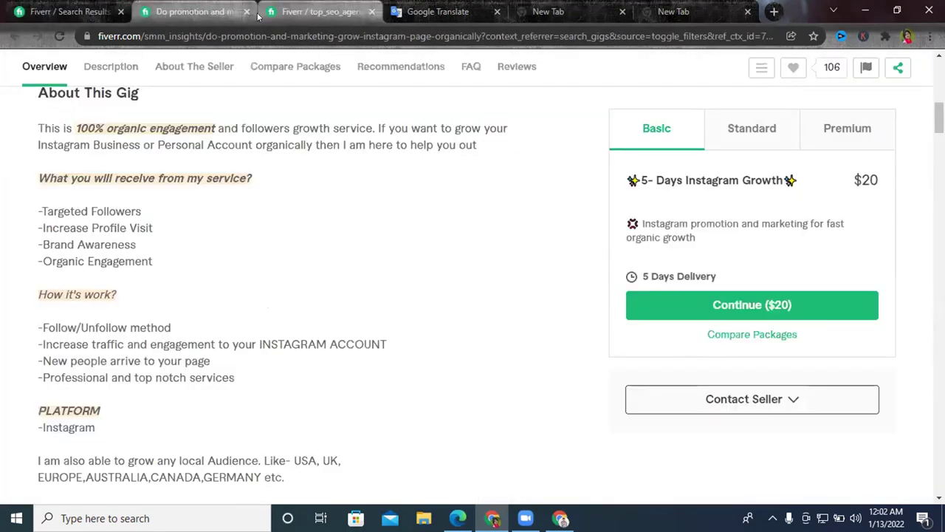
pyautogui.click(246, 12)
pyautogui.click(81, 11)
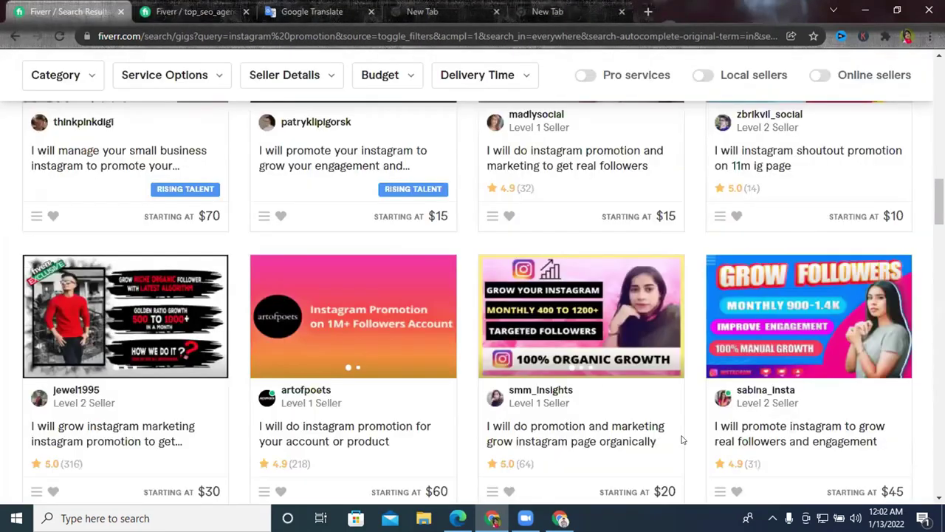
pyautogui.click(589, 426)
pyautogui.hotkey('ctrl', 'shift', 'Tab')
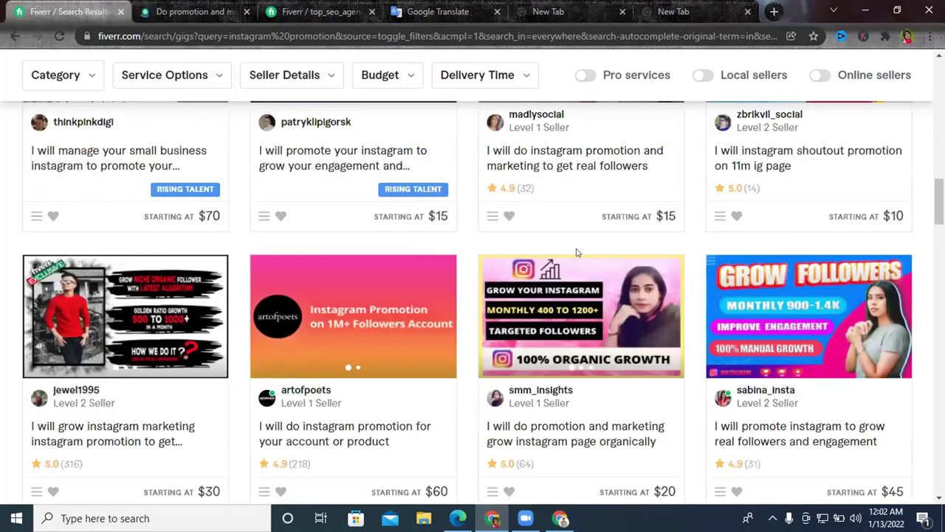
pyautogui.scroll(3, 573, 246)
pyautogui.scroll(7, 562, 251)
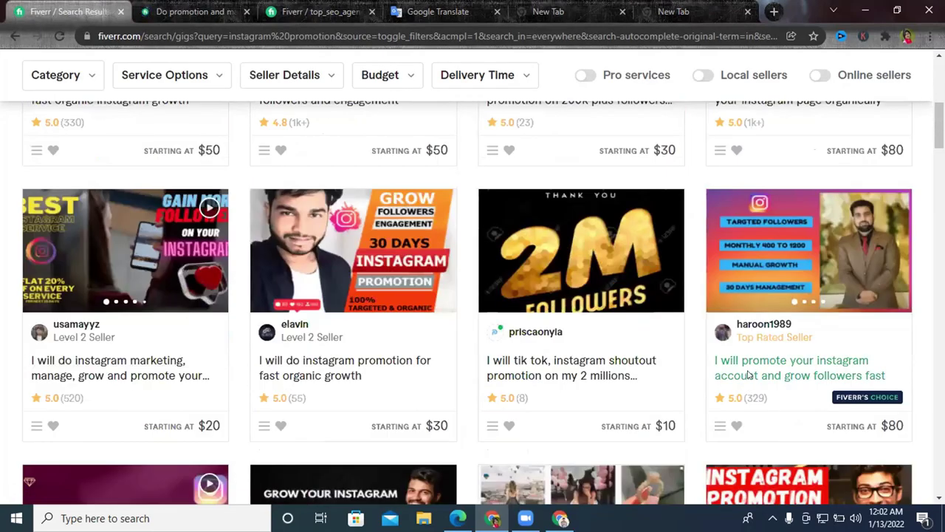
pyautogui.click(748, 375)
pyautogui.hotkey('ctrl', 'shift', 'Tab')
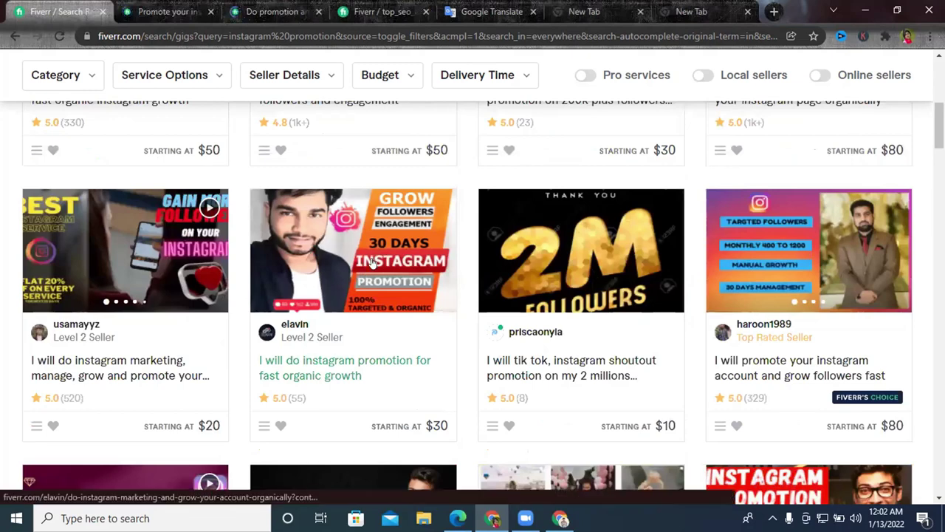
# Open the 100% organic Instagram growth gig, then switch to the other browser window.
pyautogui.scroll(5, 380, 273)
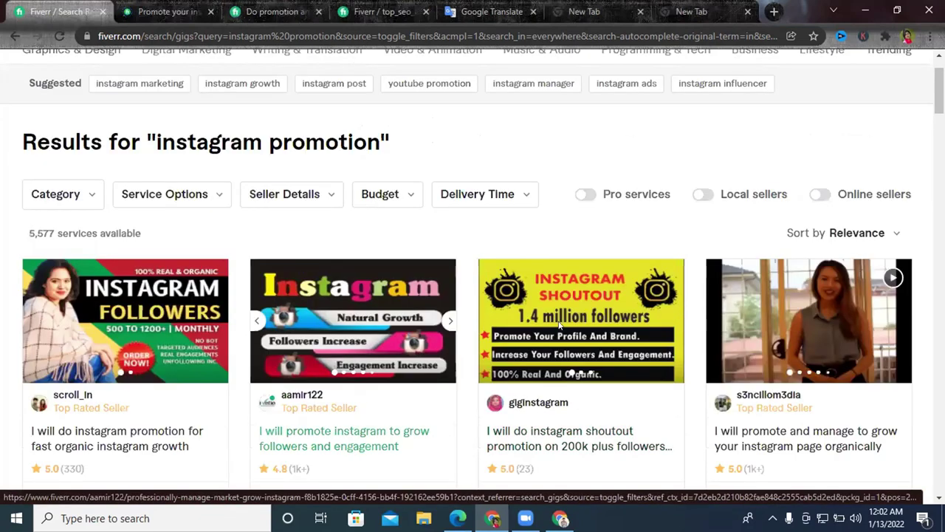
pyautogui.scroll(-5, 560, 325)
pyautogui.scroll(-5, 591, 325)
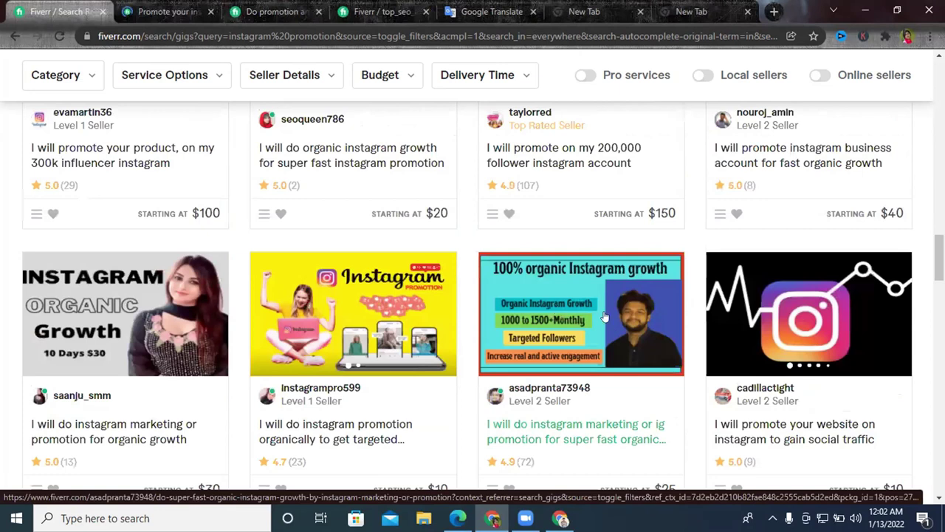
pyautogui.scroll(-2, 560, 308)
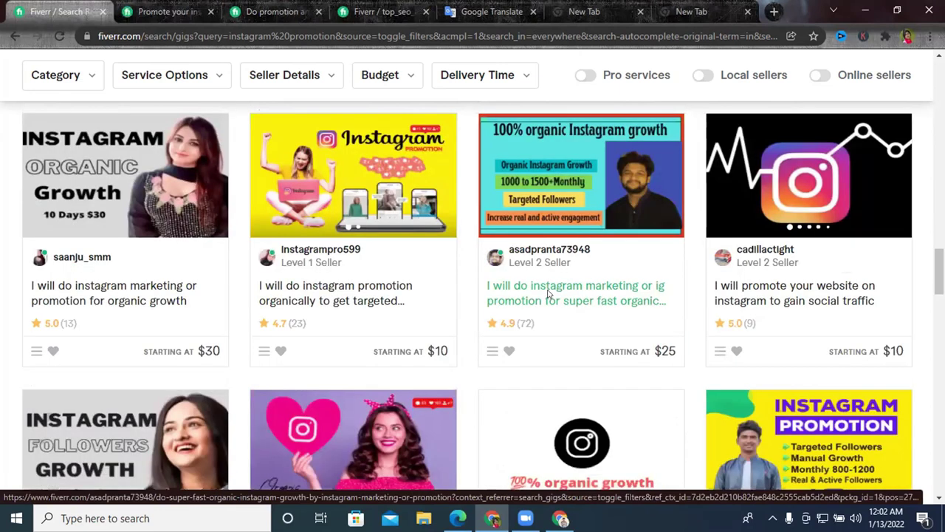
pyautogui.click(548, 294)
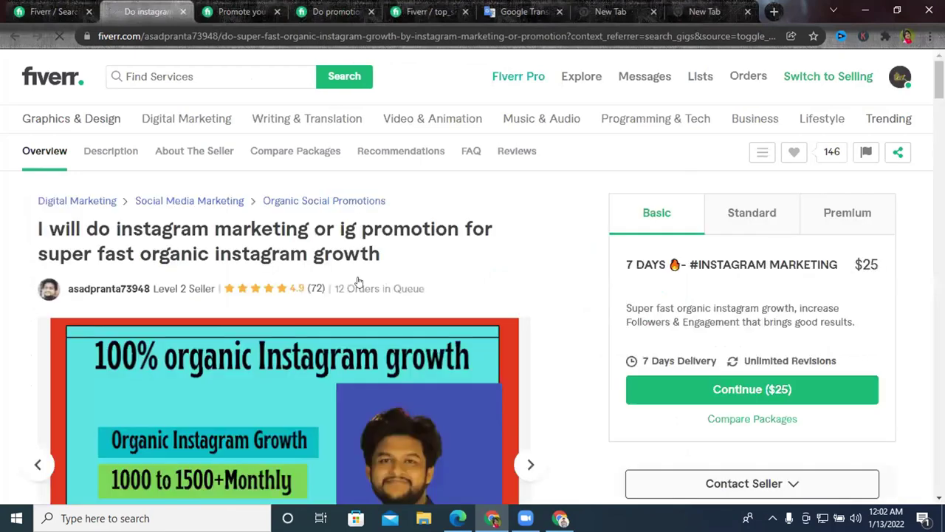
pyautogui.scroll(-4, 295, 276)
pyautogui.scroll(1, 417, 337)
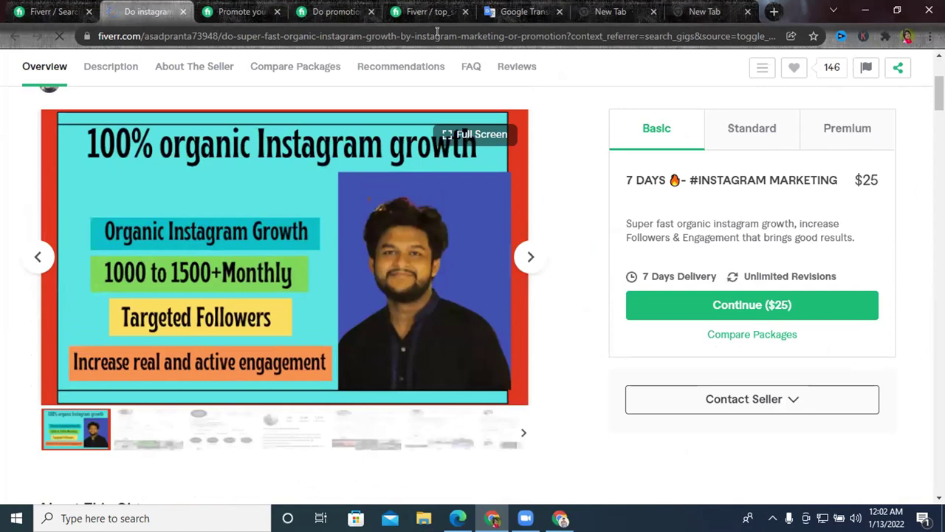
pyautogui.hotkey('alt', 'Tab')
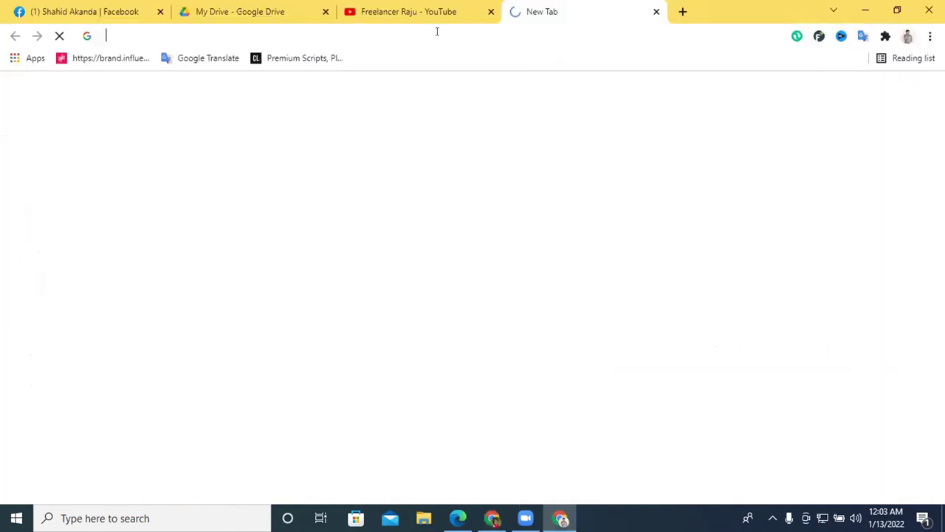
# Load canva.com in the new tab using the address bar's autocomplete from 'ca'.
pyautogui.click(436, 31)
pyautogui.write('ca')
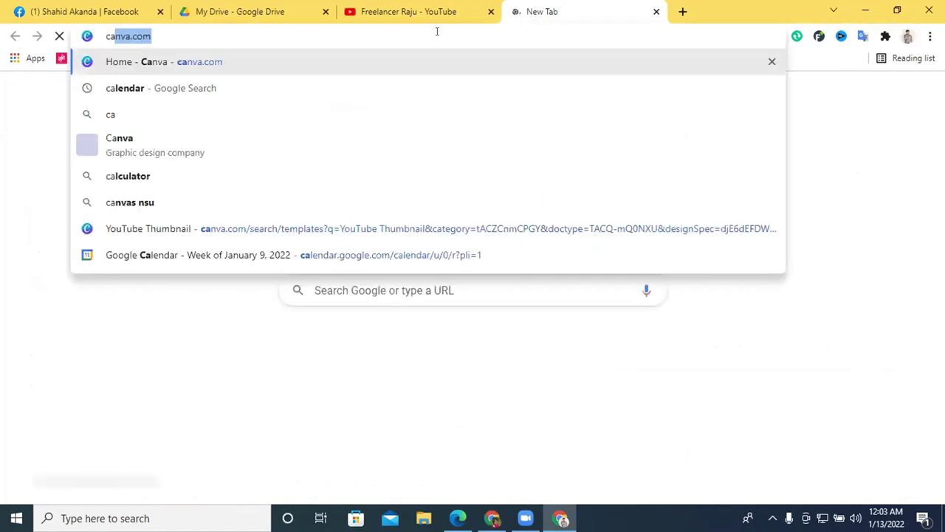
pyautogui.press('Return')
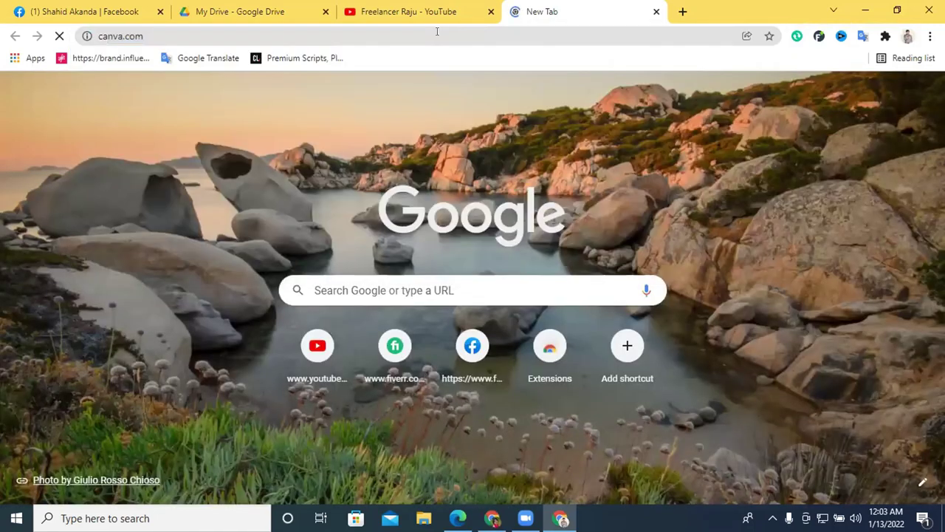
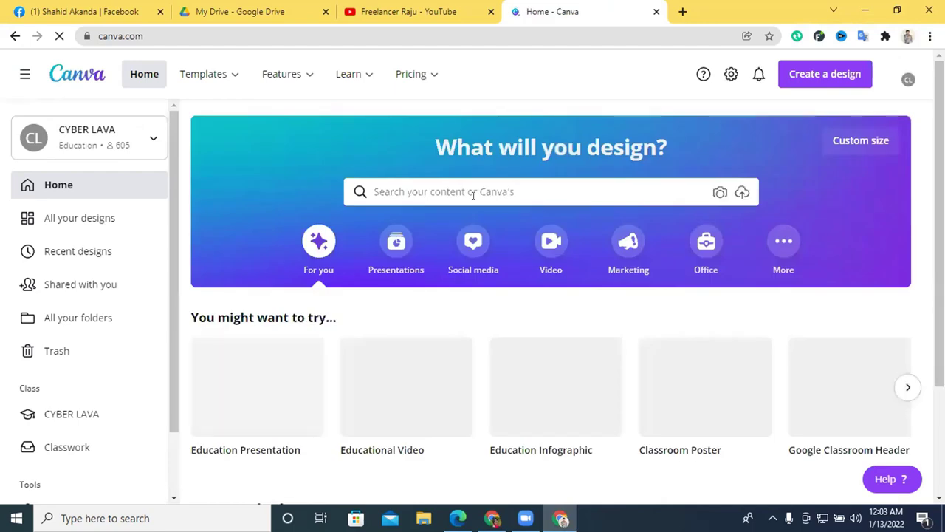
# Create a blank custom-size design 1280 px wide and 769 px high.
pyautogui.click(492, 190)
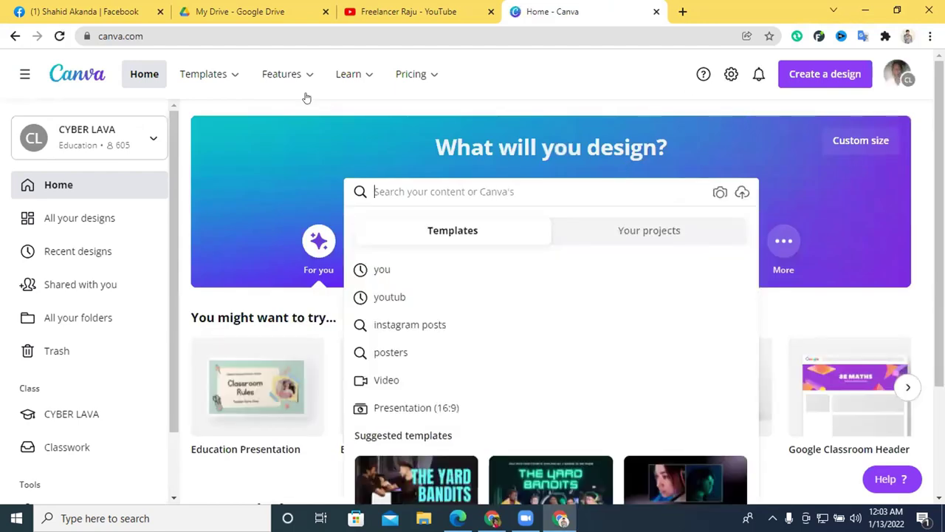
pyautogui.click(637, 62)
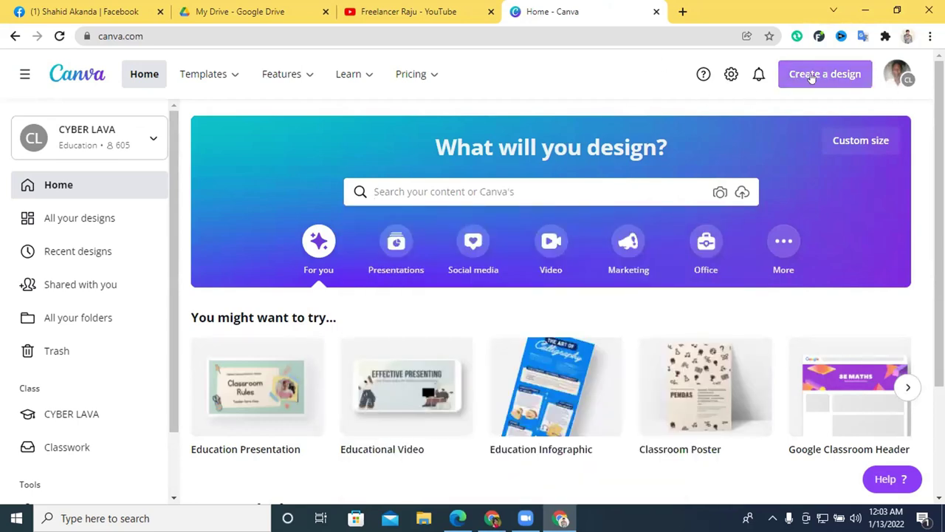
pyautogui.click(811, 77)
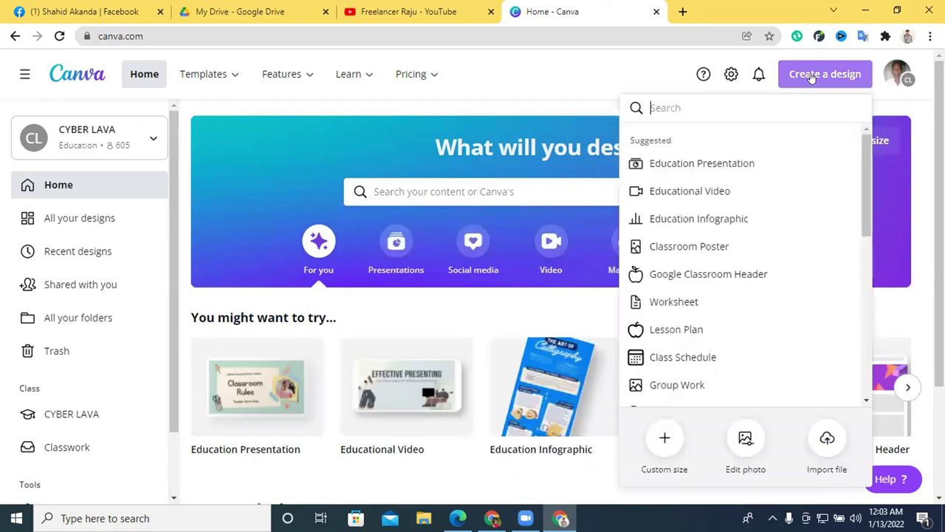
pyautogui.click(664, 439)
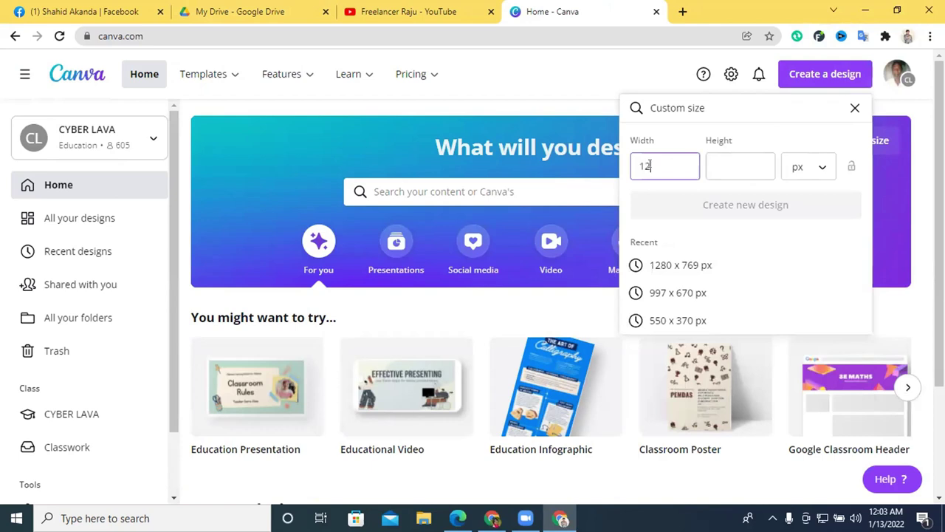
pyautogui.write('80')
pyautogui.click(728, 160)
pyautogui.write('769')
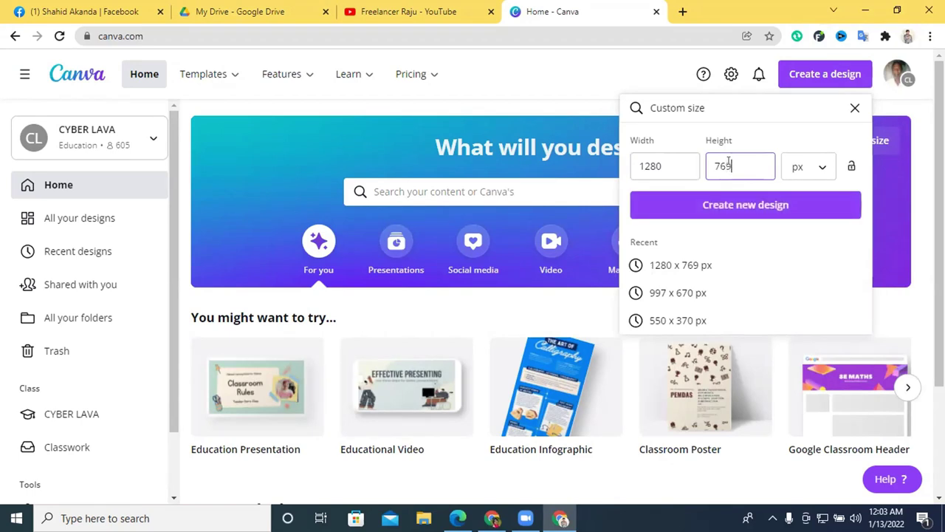
pyautogui.click(763, 206)
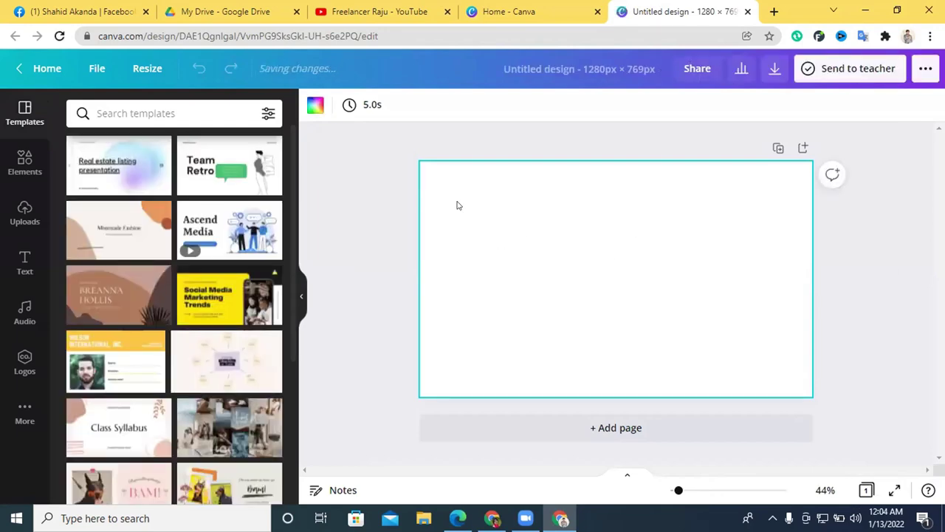
# Open the Elements library and type 'ba' into its search box.
pyautogui.click(315, 106)
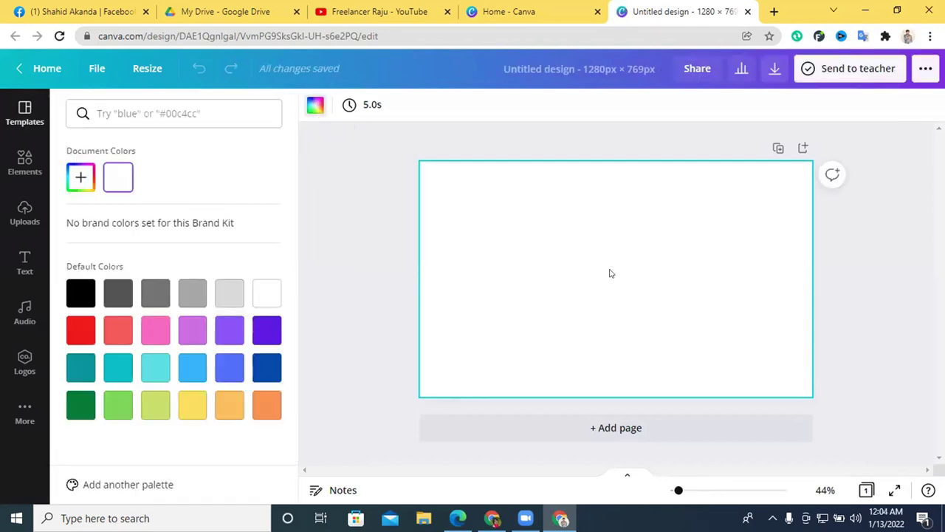
pyautogui.click(25, 162)
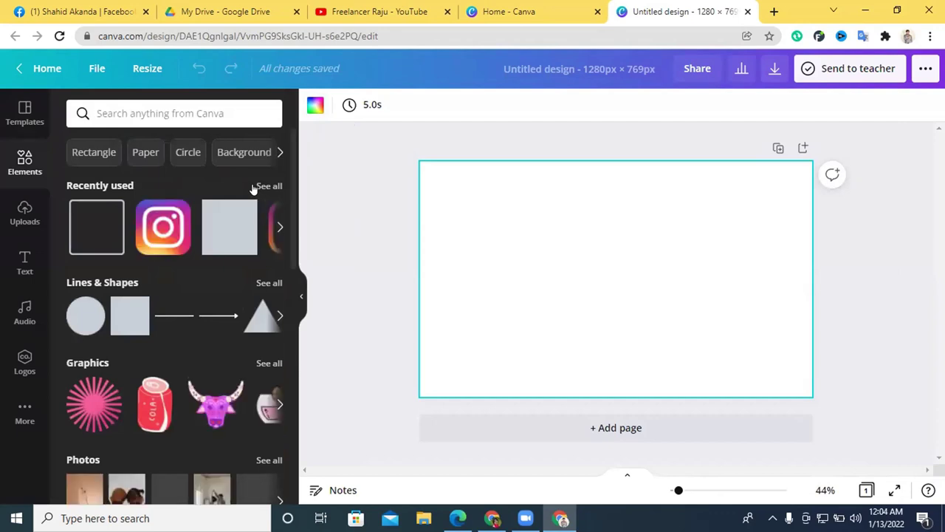
pyautogui.scroll(-2, 238, 240)
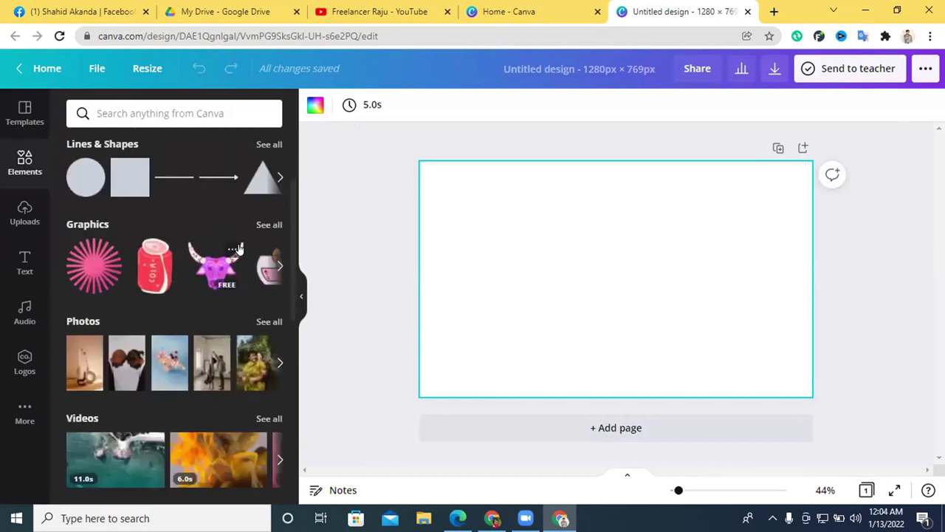
pyautogui.scroll(2, 239, 247)
pyautogui.scroll(-3, 220, 230)
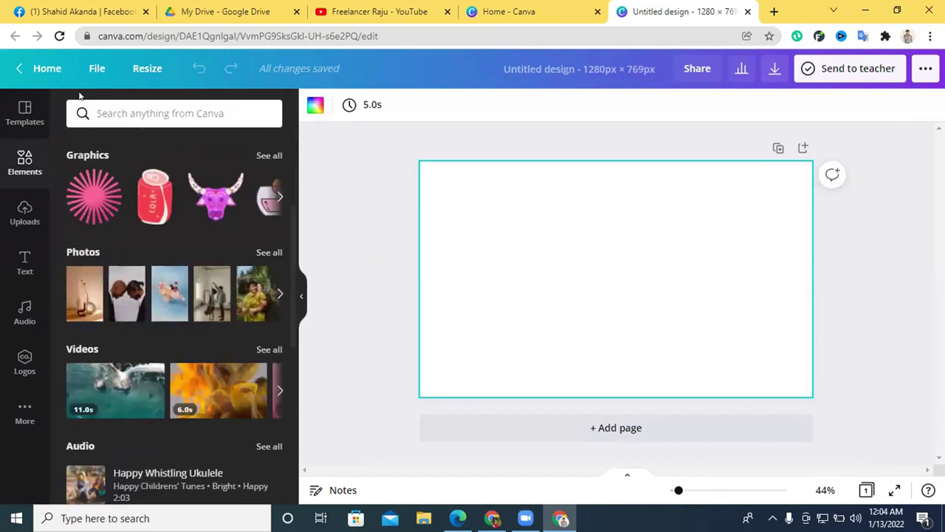
pyautogui.click(121, 114)
pyautogui.write('bav')
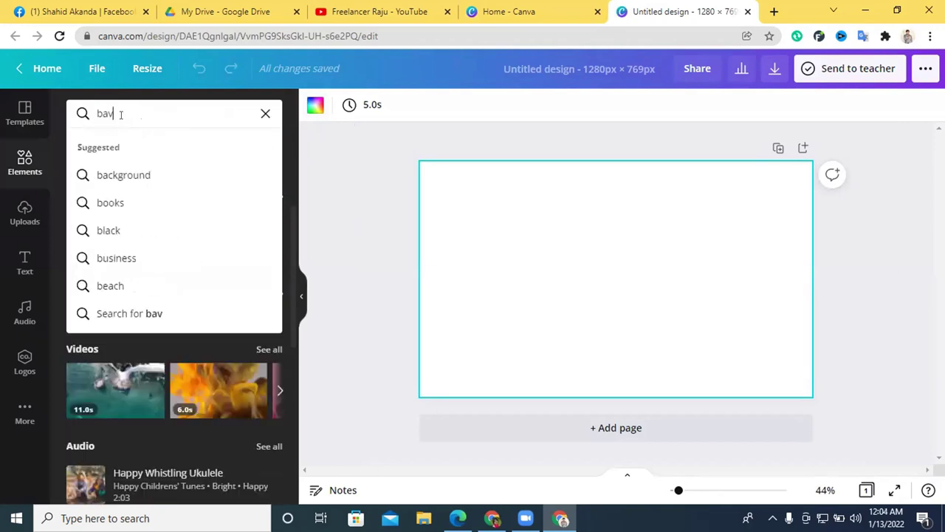
pyautogui.press('BackSpace')
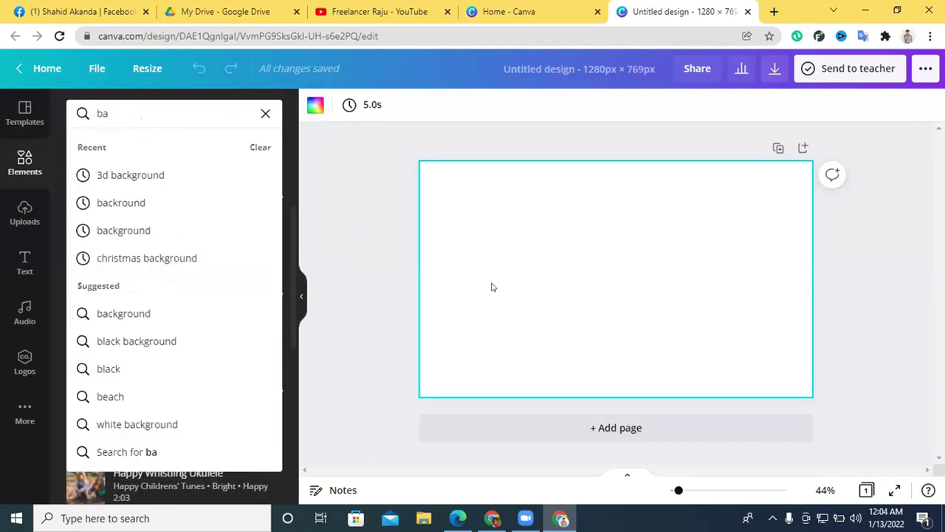
# Rerun the 'backround' search and browse its Graphics results.
pyautogui.click(180, 203)
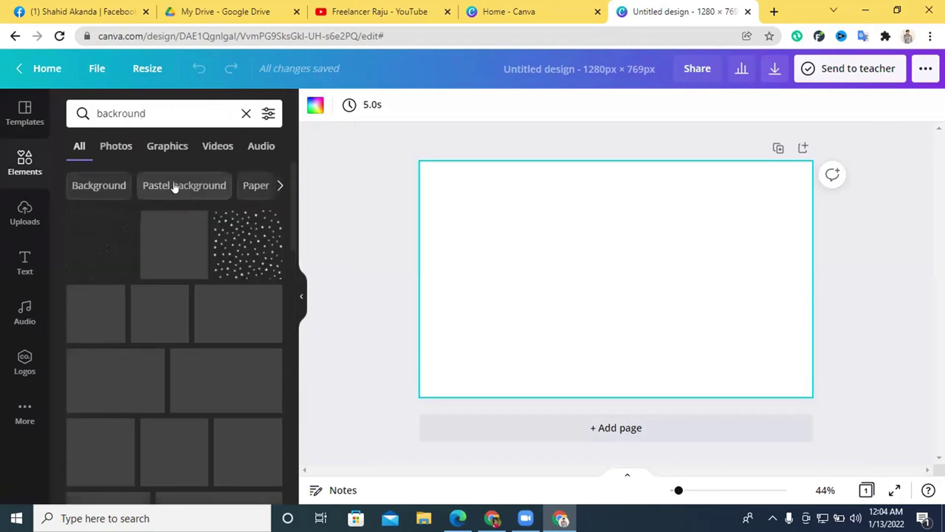
pyautogui.click(159, 147)
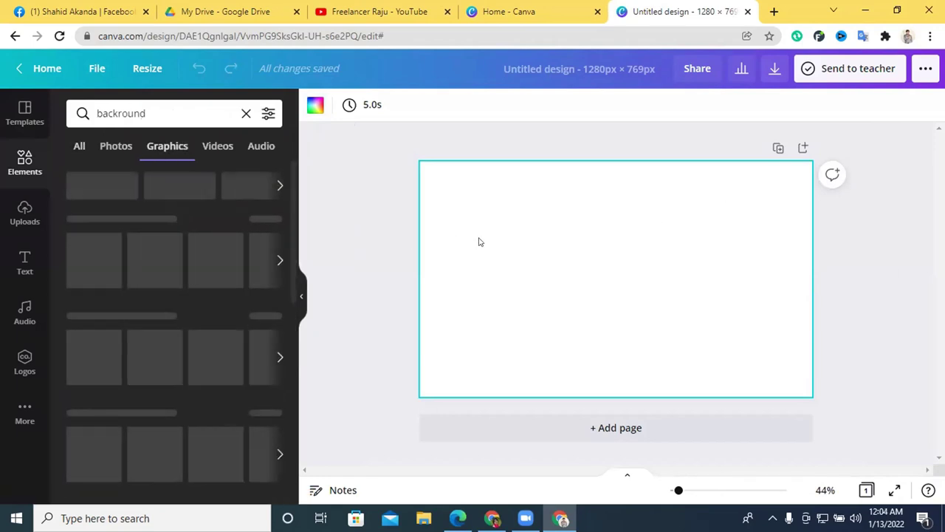
pyautogui.scroll(-10, 178, 333)
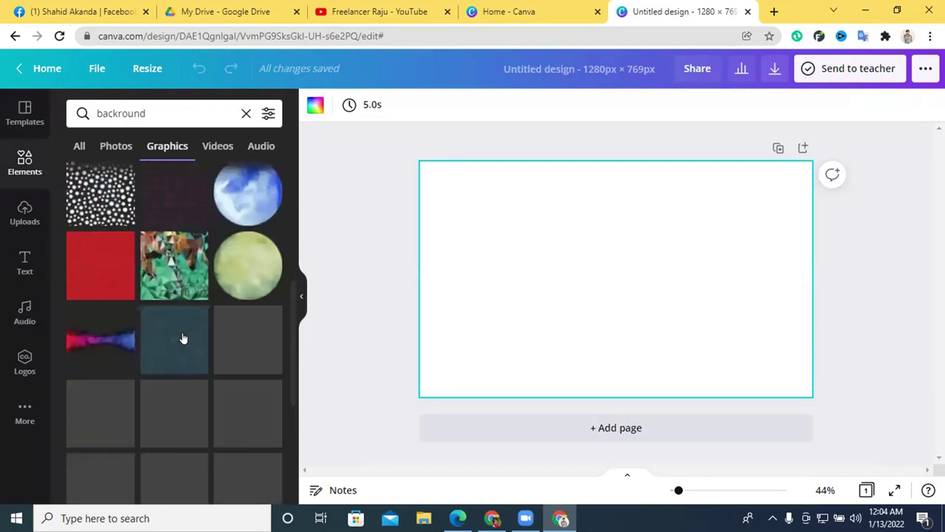
pyautogui.scroll(-15, 191, 355)
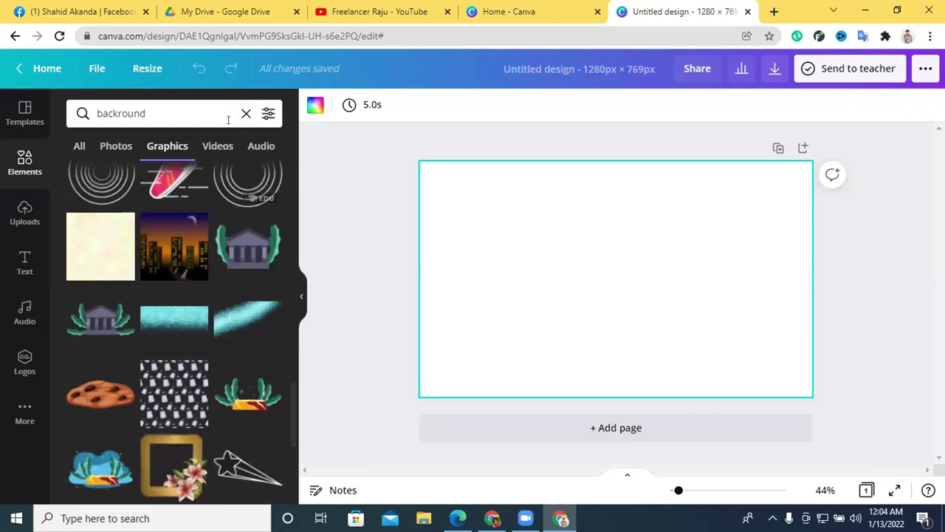
pyautogui.scroll(-10, 226, 279)
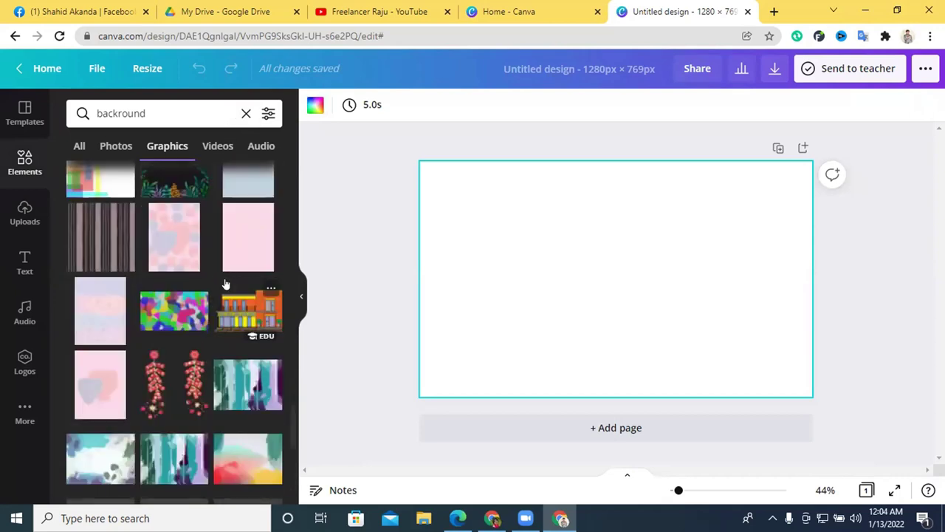
pyautogui.scroll(-5, 225, 281)
pyautogui.scroll(-3, 225, 283)
pyautogui.scroll(4, 226, 281)
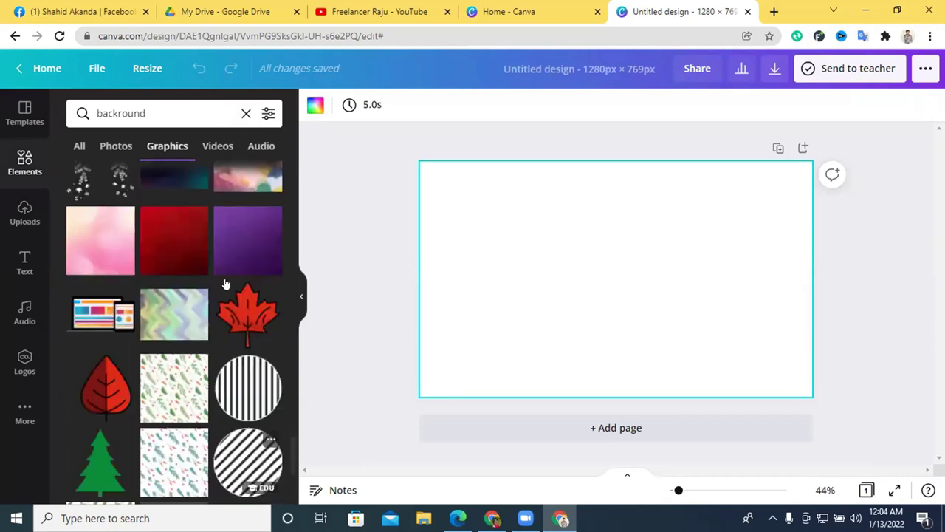
pyautogui.scroll(-10, 176, 337)
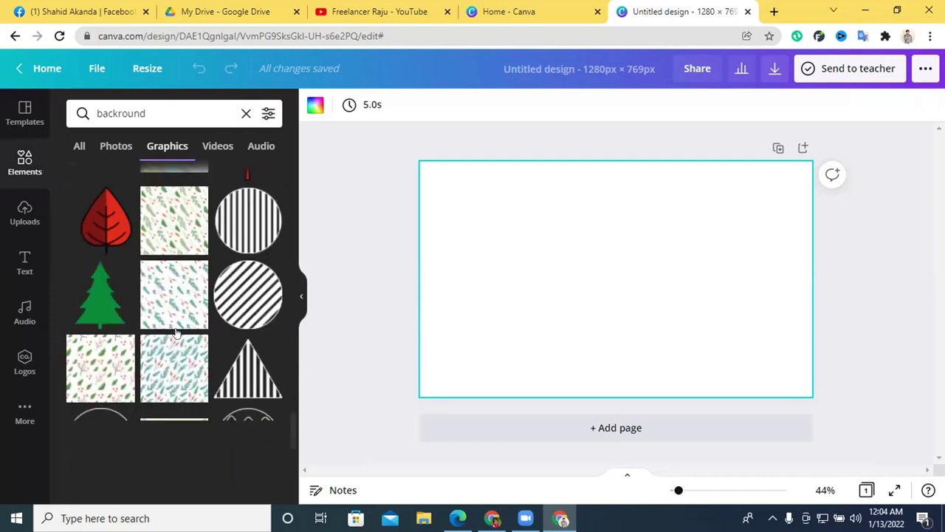
pyautogui.scroll(-4, 178, 331)
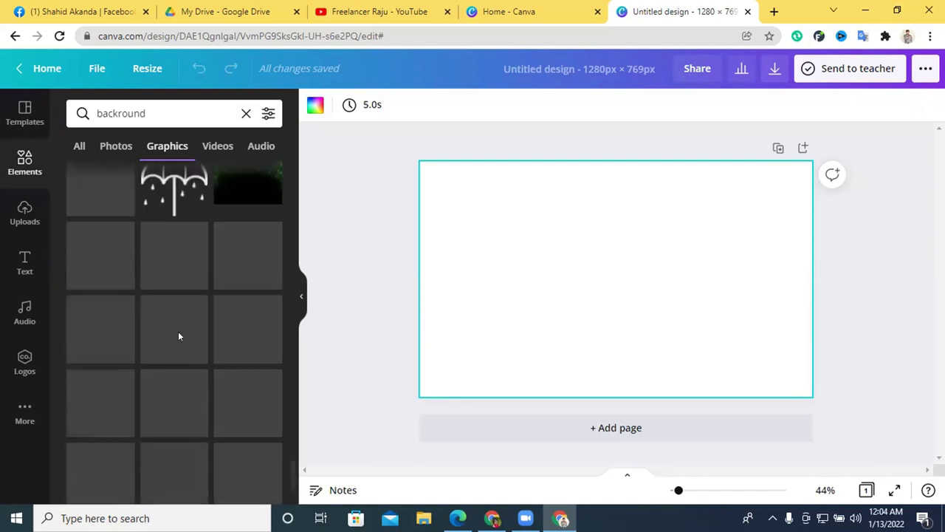
pyautogui.scroll(-1, 147, 251)
pyautogui.scroll(-5, 148, 251)
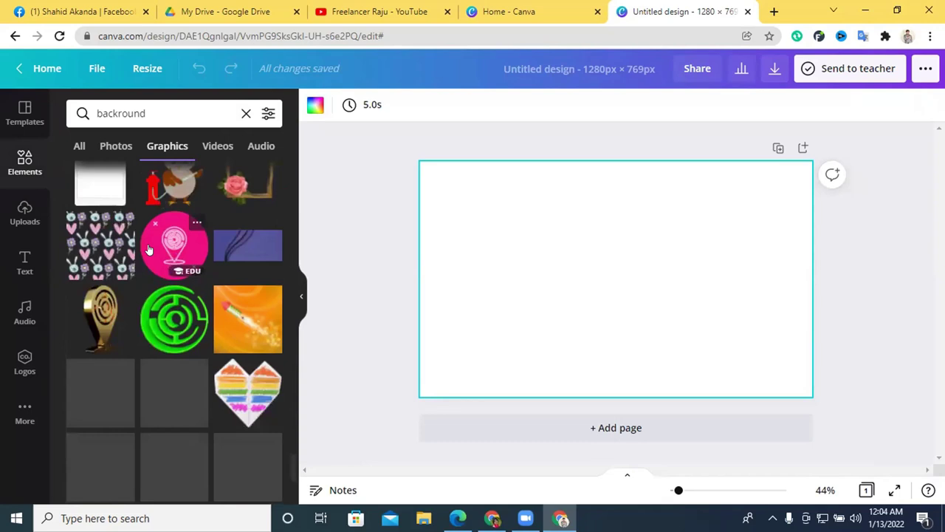
pyautogui.scroll(-5, 148, 251)
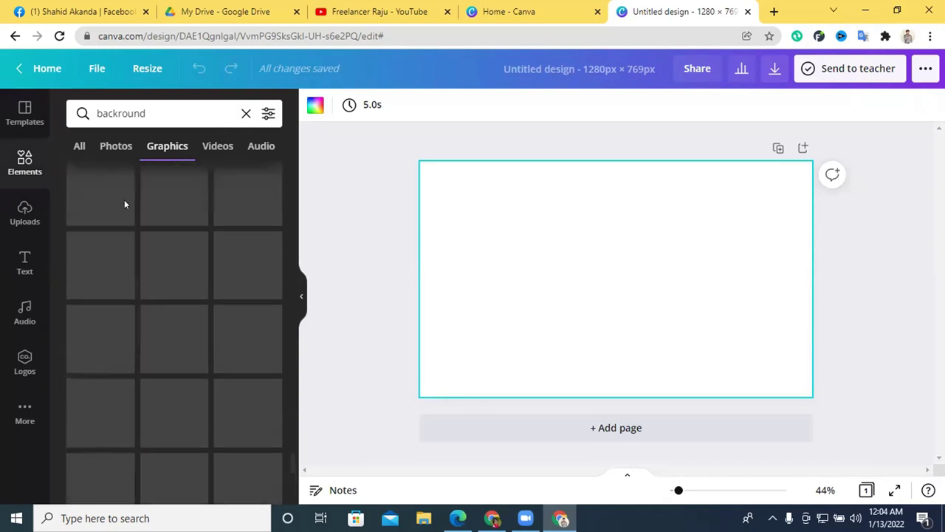
pyautogui.scroll(-3, 118, 214)
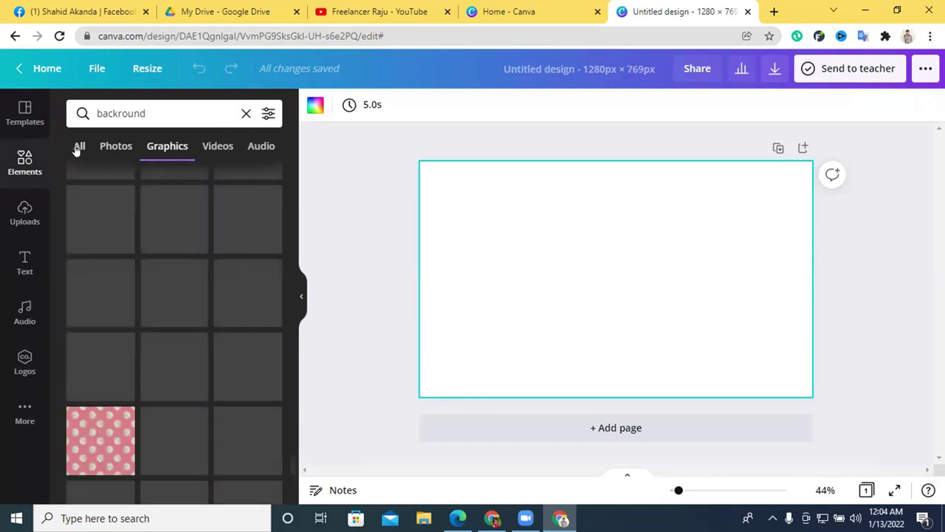
# Switch back to All results and scroll down to the pink-to-purple gradient.
pyautogui.click(77, 147)
pyautogui.scroll(-6, 182, 297)
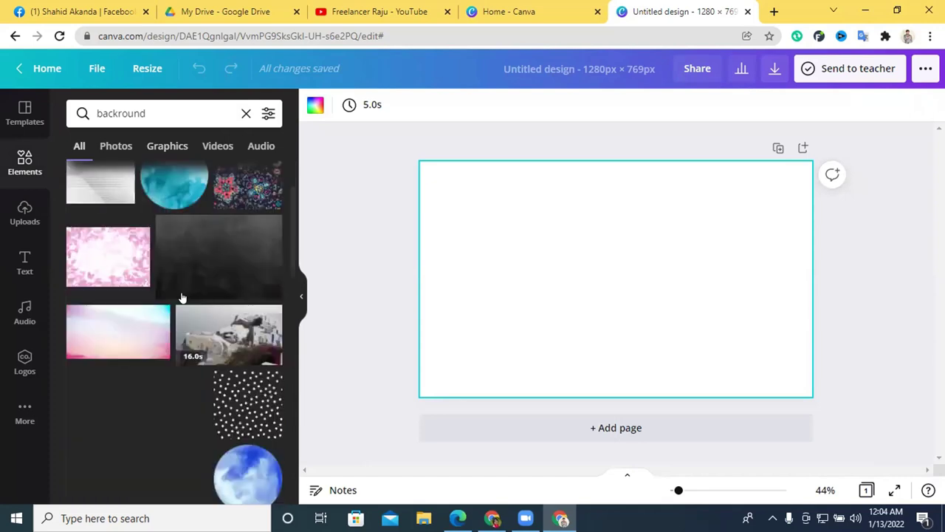
pyautogui.scroll(-4, 181, 336)
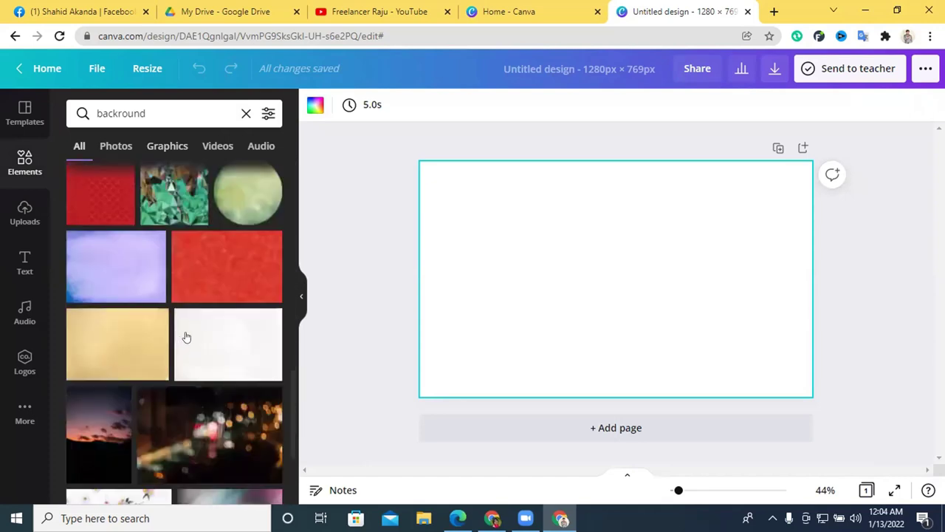
pyautogui.scroll(-4, 206, 316)
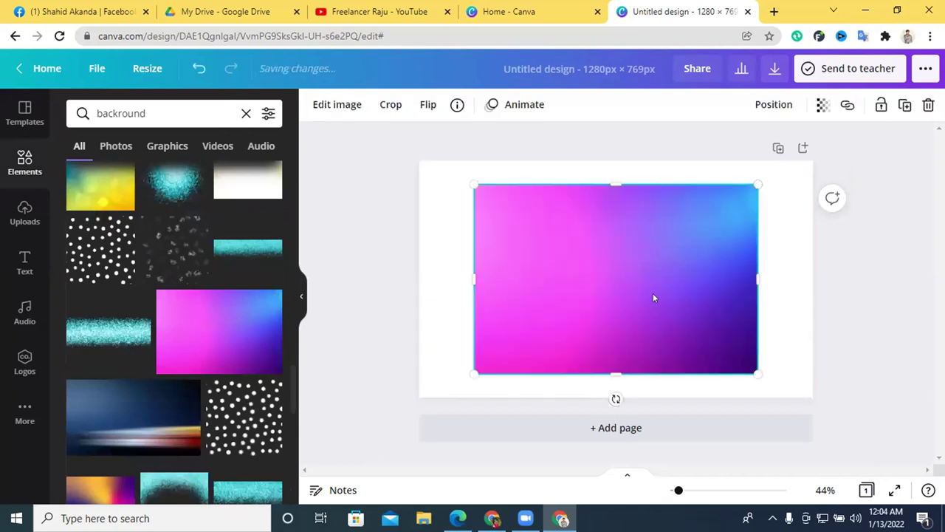
# Try the first gradient and the blue-to-pink gradient on the page, deleting both.
pyautogui.moveTo(566, 264); pyautogui.dragTo(493, 228)
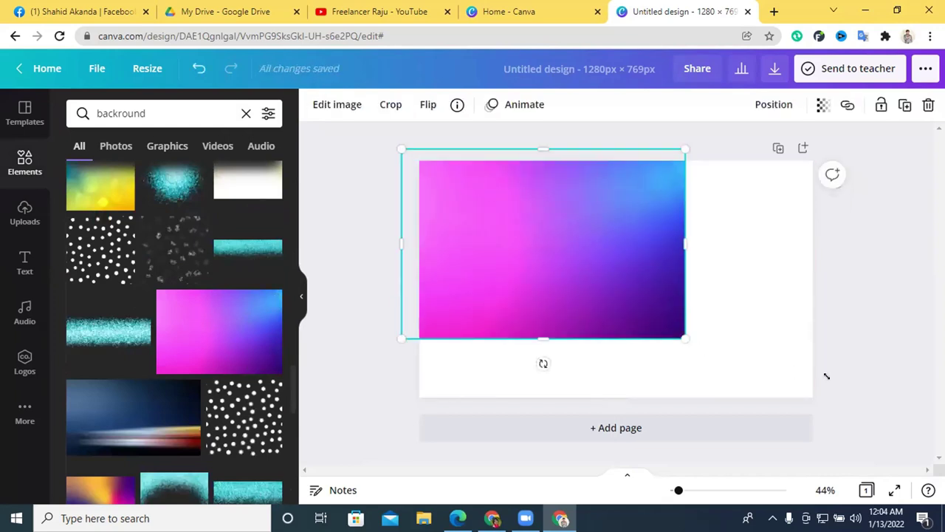
pyautogui.moveTo(827, 376); pyautogui.dragTo(842, 387)
pyautogui.press('Delete')
pyautogui.scroll(-5, 227, 352)
pyautogui.click(217, 327)
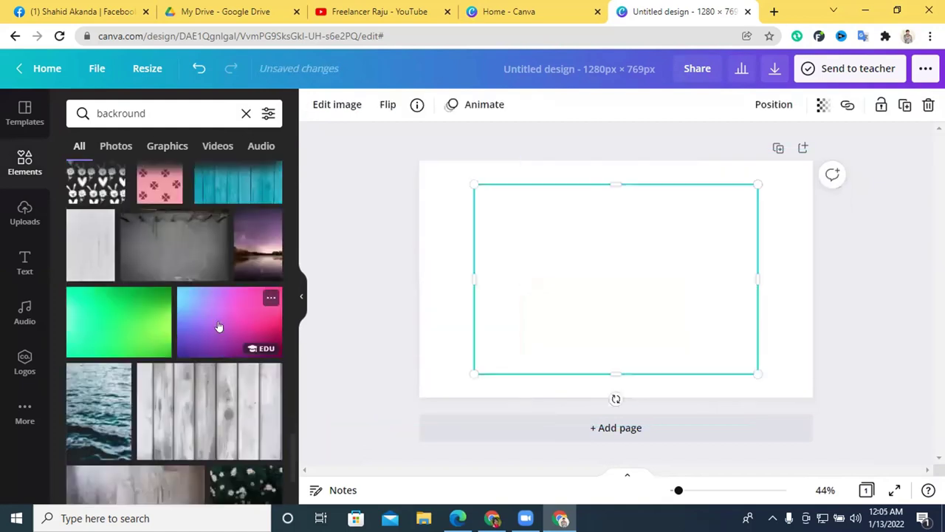
pyautogui.moveTo(553, 286)
pyautogui.mouseDown()
pyautogui.moveTo(429, 289)
pyautogui.moveTo(675, 285)
pyautogui.moveTo(563, 286)
pyautogui.mouseUp()
pyautogui.scroll(-2, 251, 342)
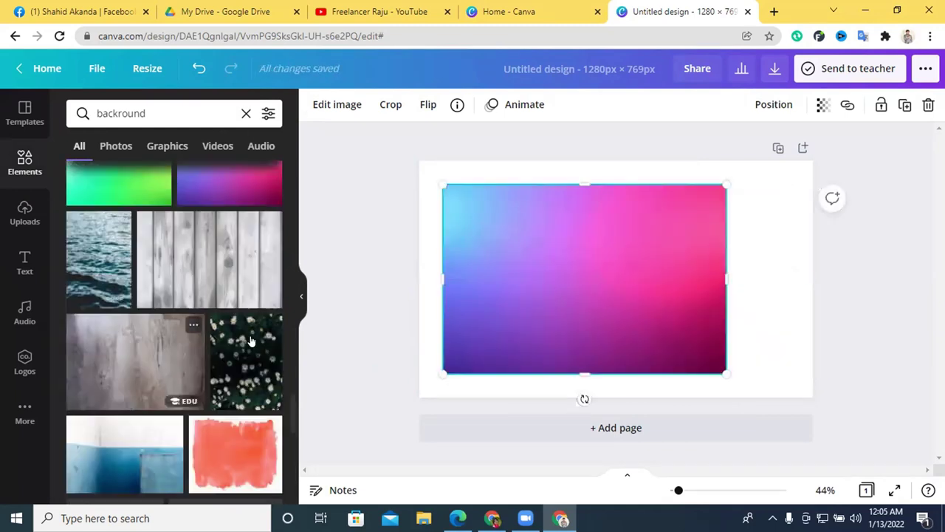
pyautogui.press('Delete')
# Preview the pink-teal and orange-blue gradients, deleting each one.
pyautogui.scroll(-10, 183, 266)
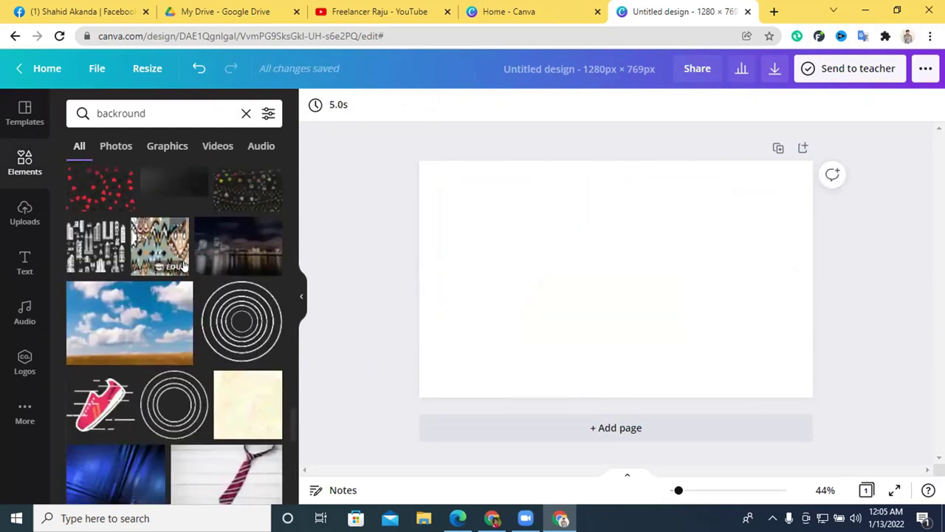
pyautogui.scroll(-4, 184, 266)
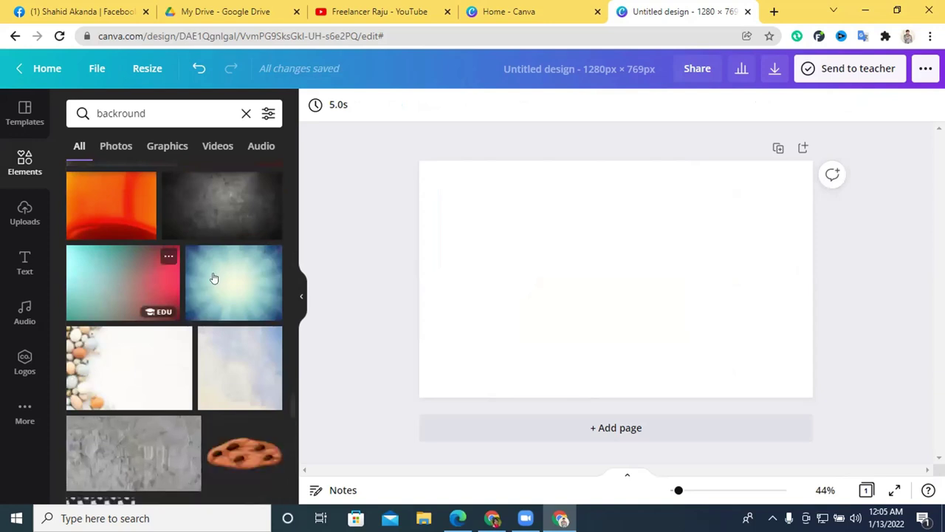
pyautogui.click(161, 309)
pyautogui.press('Delete')
pyautogui.scroll(-8, 206, 312)
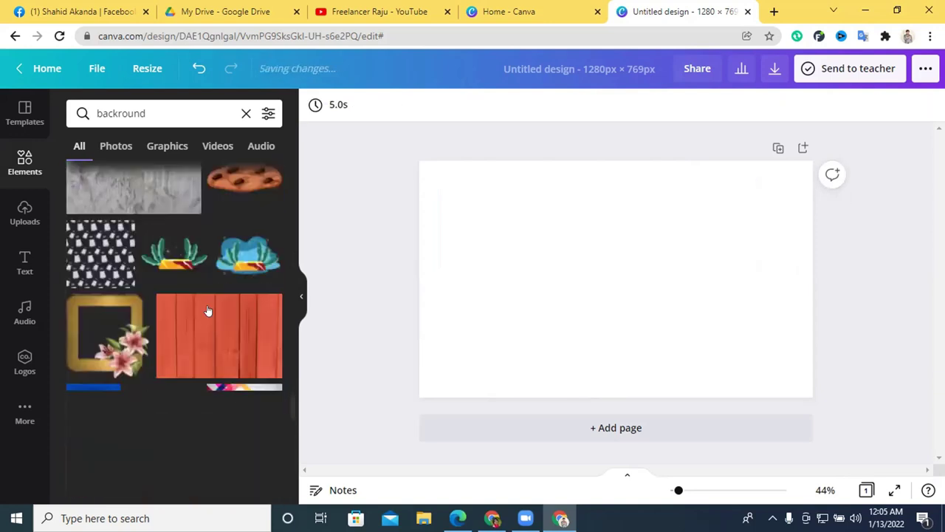
pyautogui.scroll(-8, 207, 312)
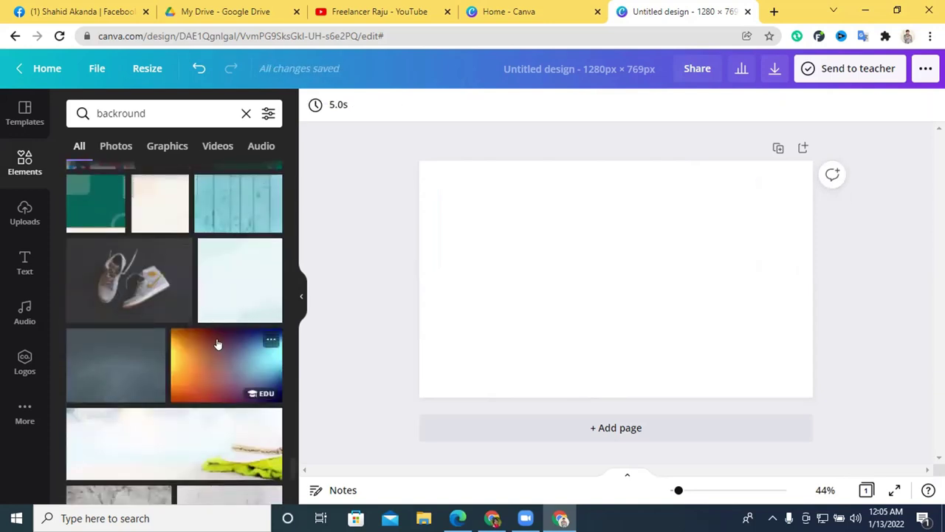
pyautogui.click(209, 294)
pyautogui.scroll(-6, 204, 295)
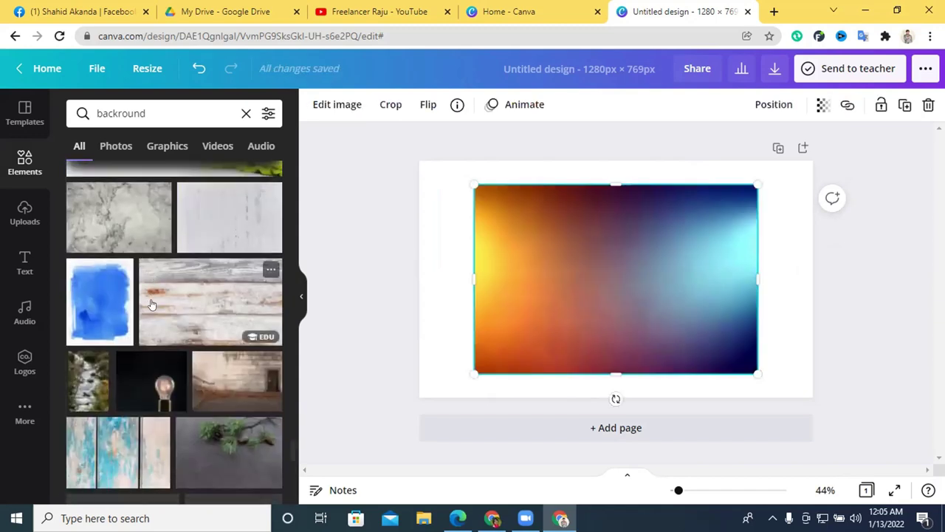
pyautogui.press('Delete')
# Scroll through the rest of the 'backround' results, then clear the search box.
pyautogui.scroll(-2, 287, 314)
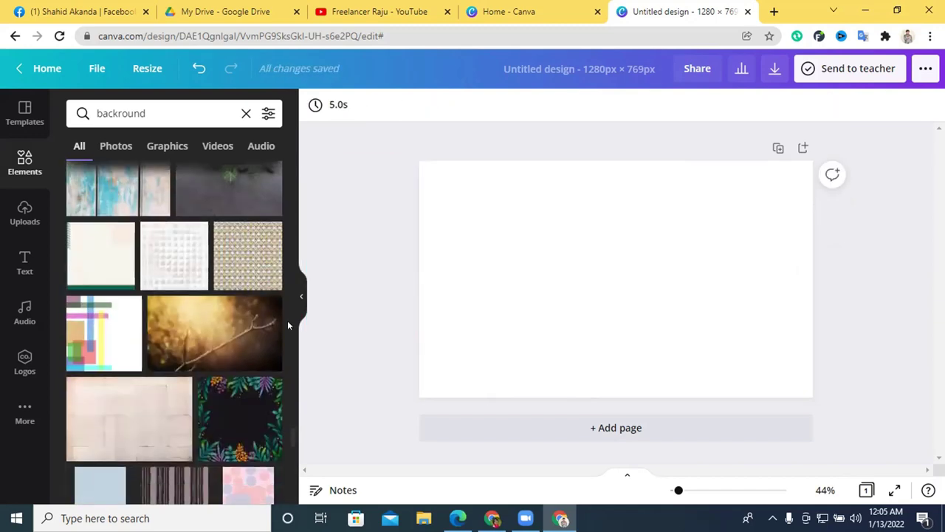
pyautogui.scroll(-10, 193, 339)
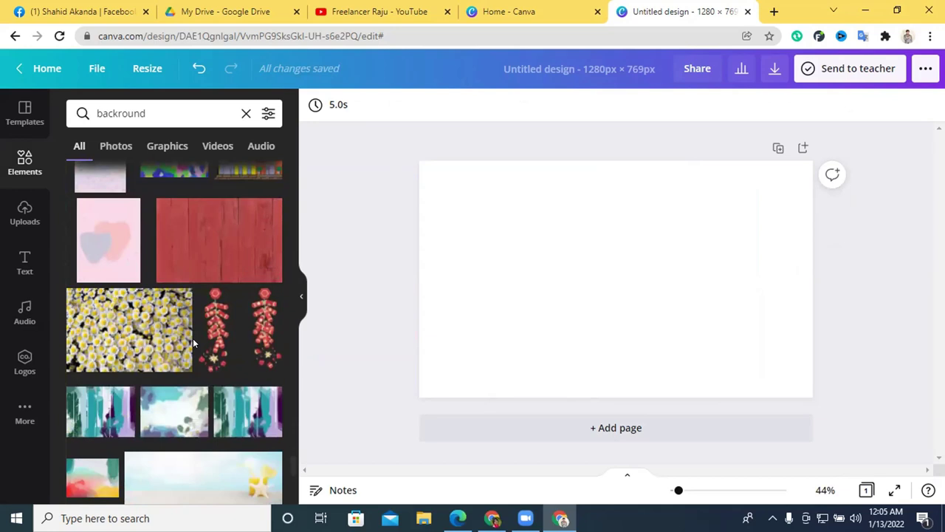
pyautogui.scroll(-3, 192, 338)
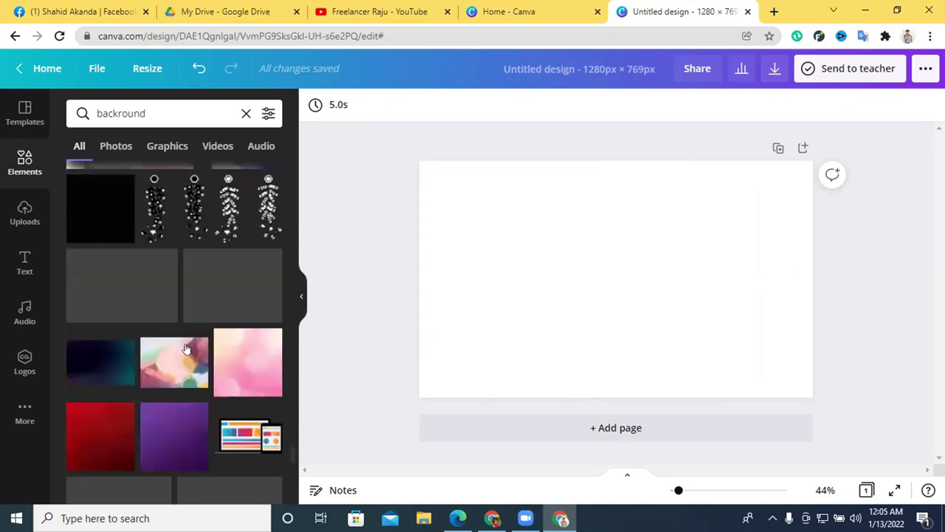
pyautogui.scroll(-3, 177, 325)
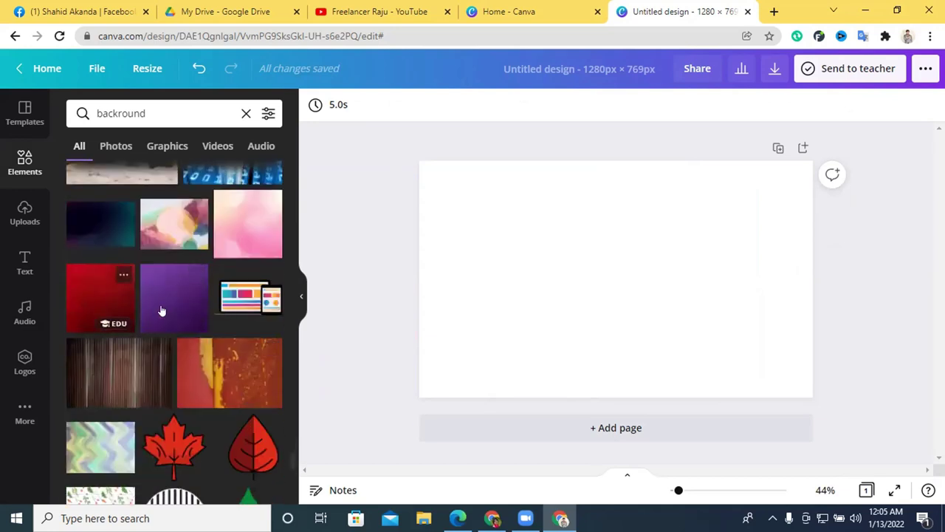
pyautogui.scroll(-3, 170, 311)
pyautogui.scroll(-5, 175, 316)
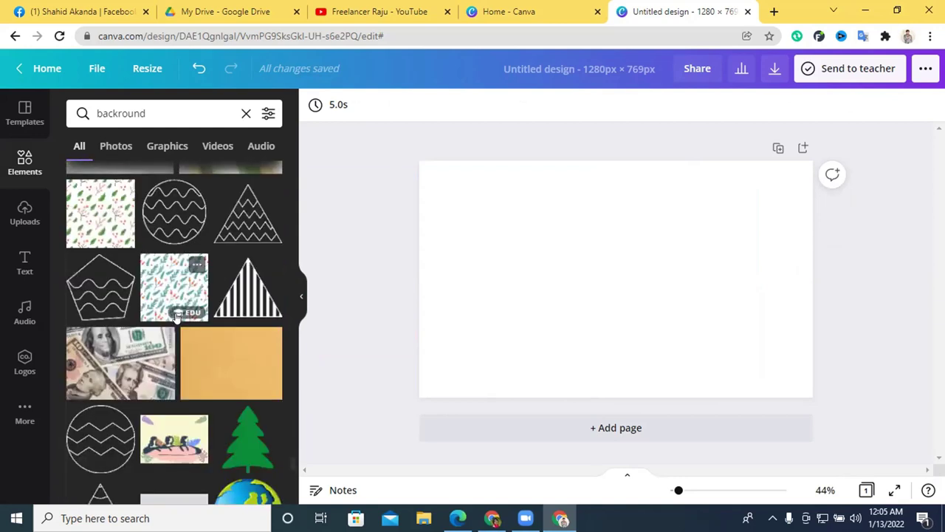
pyautogui.scroll(-10, 177, 316)
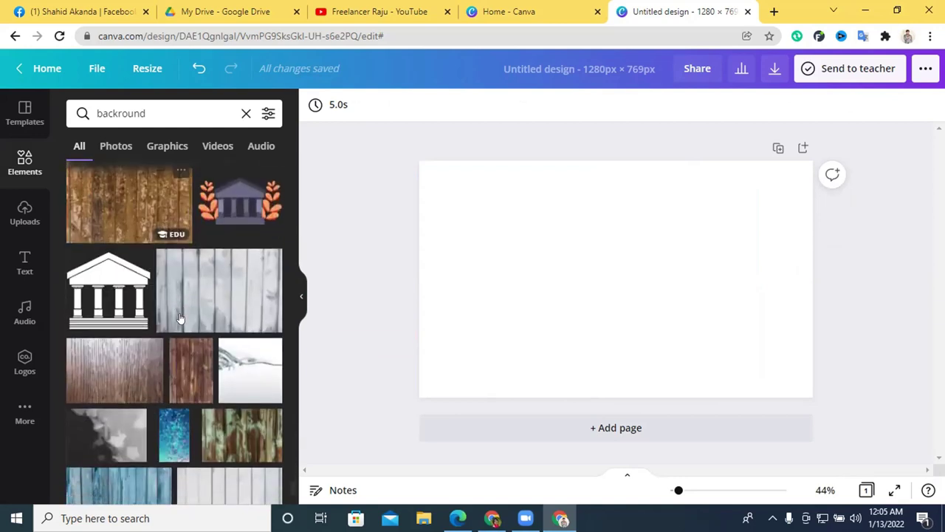
pyautogui.scroll(-10, 180, 318)
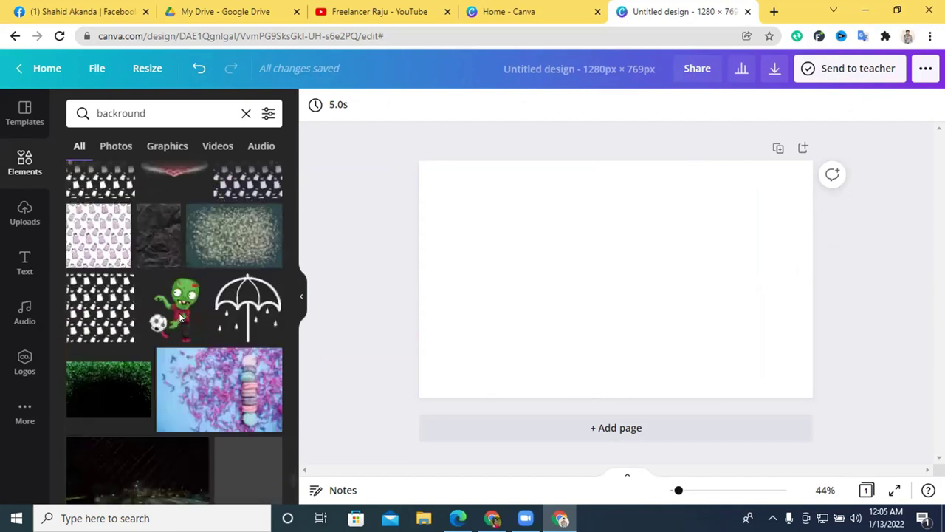
pyautogui.scroll(-10, 180, 317)
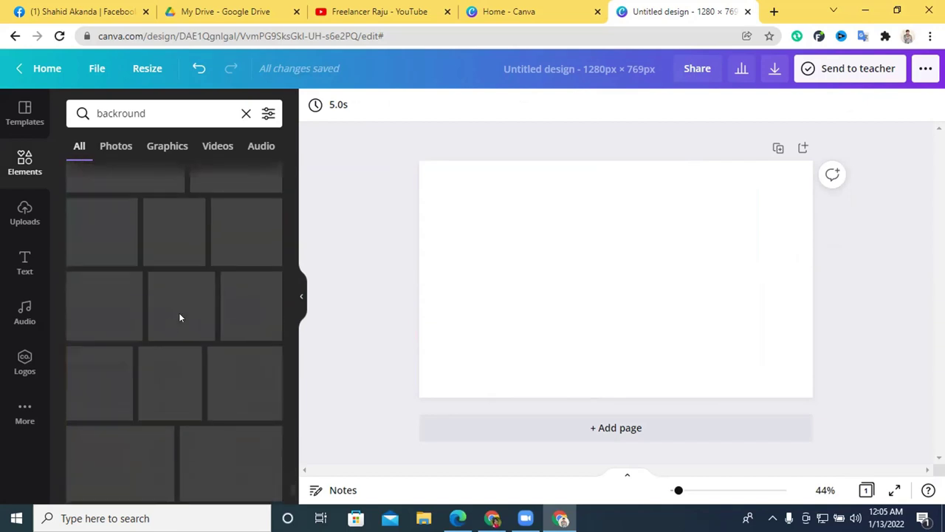
pyautogui.scroll(-10, 179, 318)
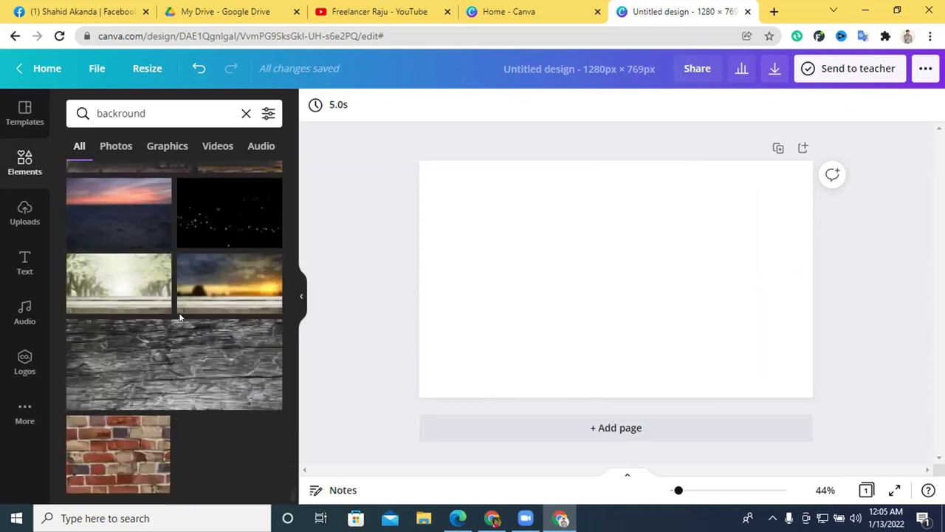
pyautogui.scroll(-10, 178, 313)
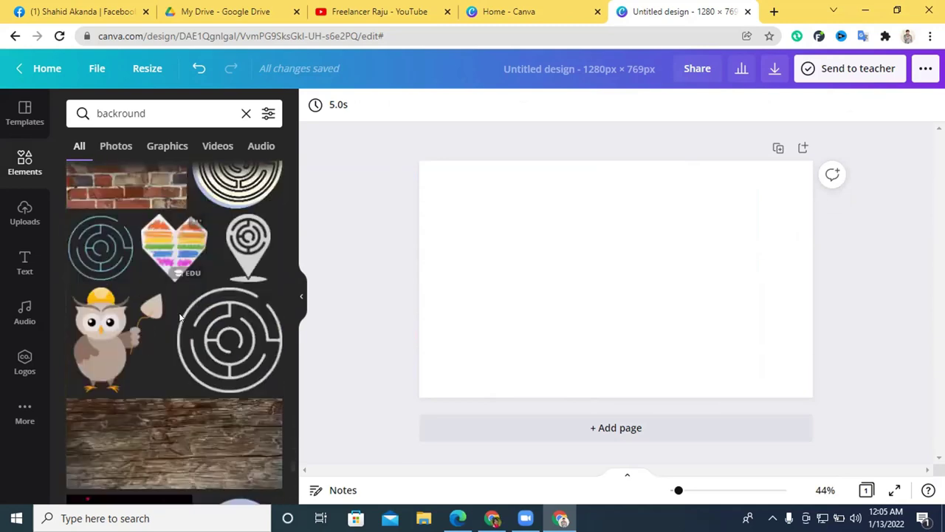
pyautogui.scroll(-5, 179, 312)
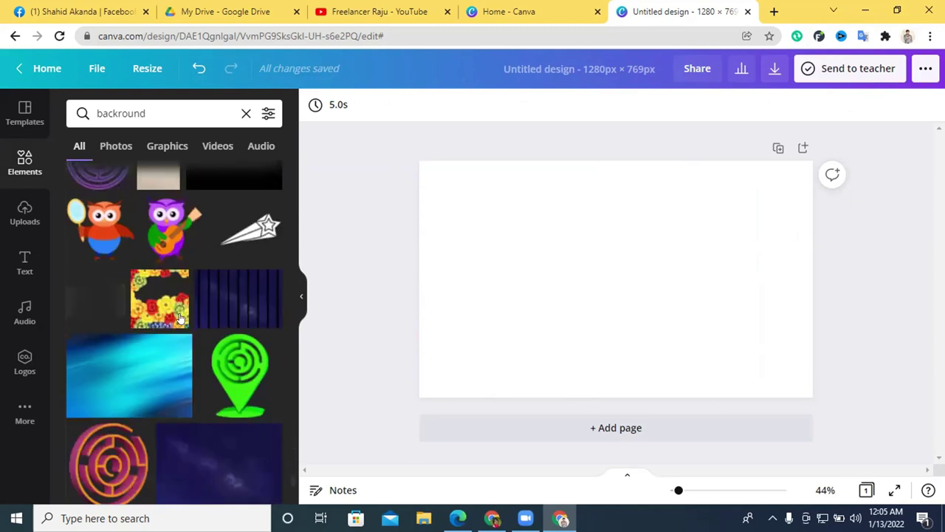
pyautogui.scroll(-10, 179, 318)
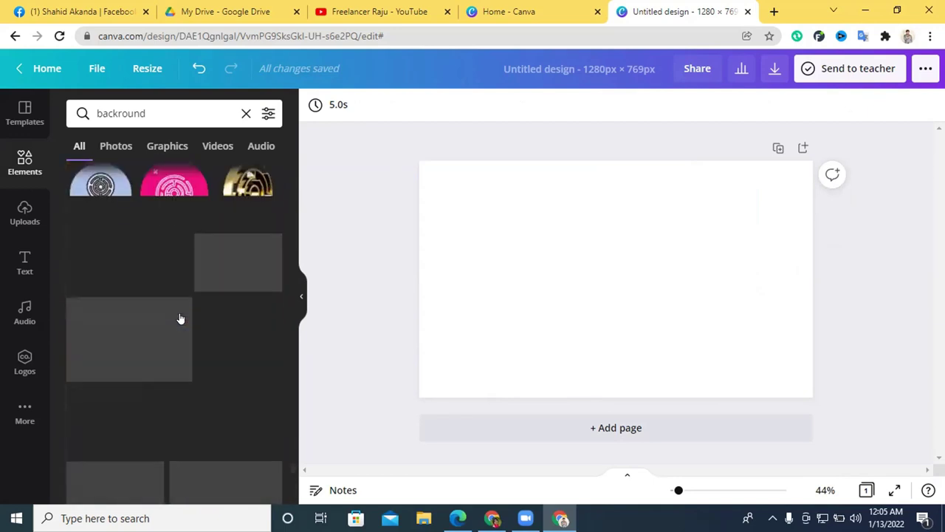
pyautogui.scroll(-3, 180, 316)
pyautogui.scroll(-5, 191, 294)
pyautogui.scroll(-10, 191, 294)
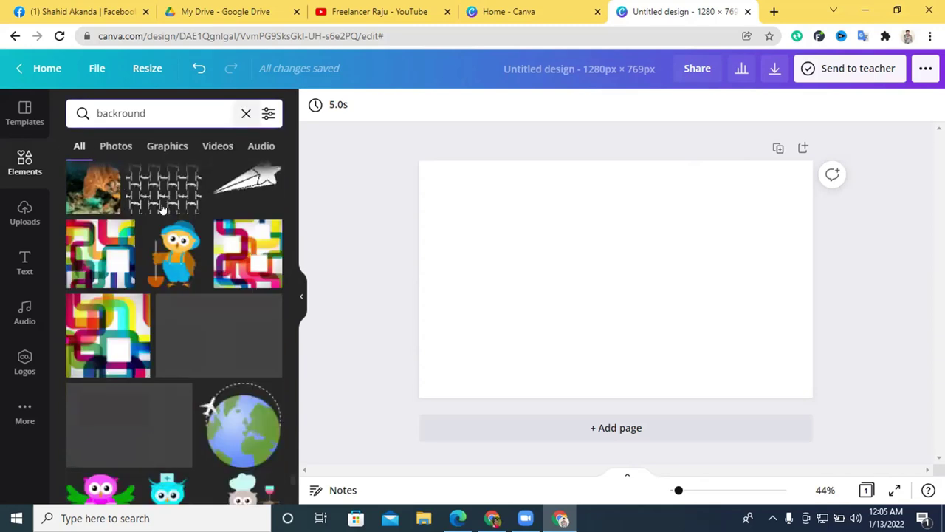
pyautogui.click(246, 113)
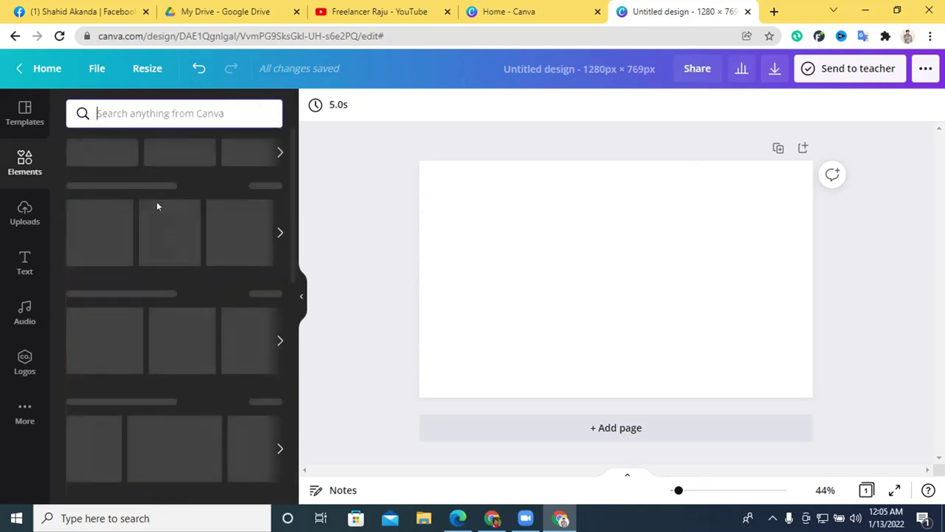
# Show recently used elements, then add and discard a green gradient.
pyautogui.click(268, 188)
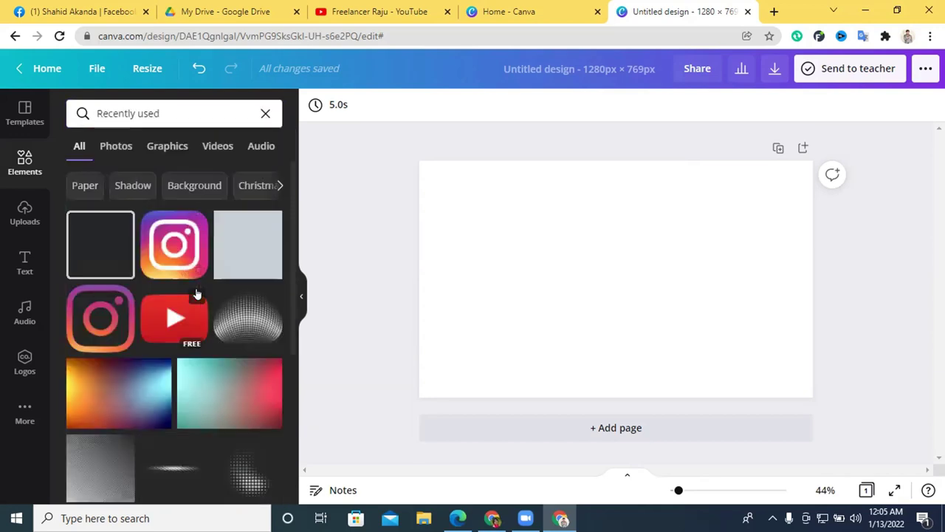
pyautogui.scroll(-3, 193, 289)
pyautogui.scroll(-10, 172, 289)
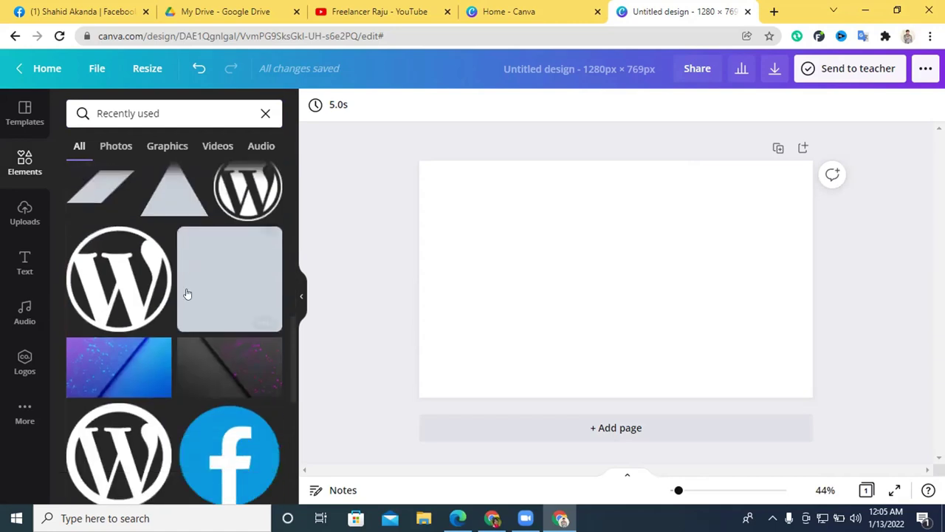
pyautogui.click(210, 227)
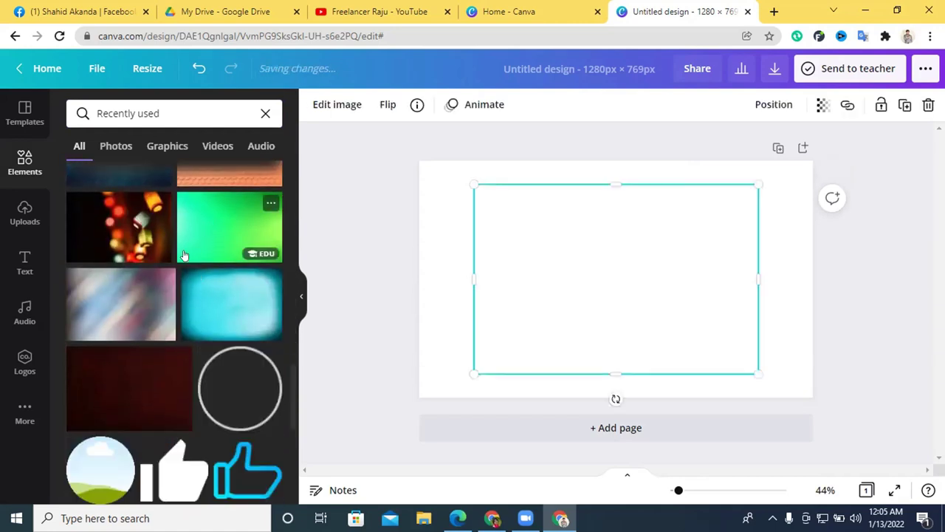
pyautogui.scroll(5, 185, 264)
pyautogui.press('Delete')
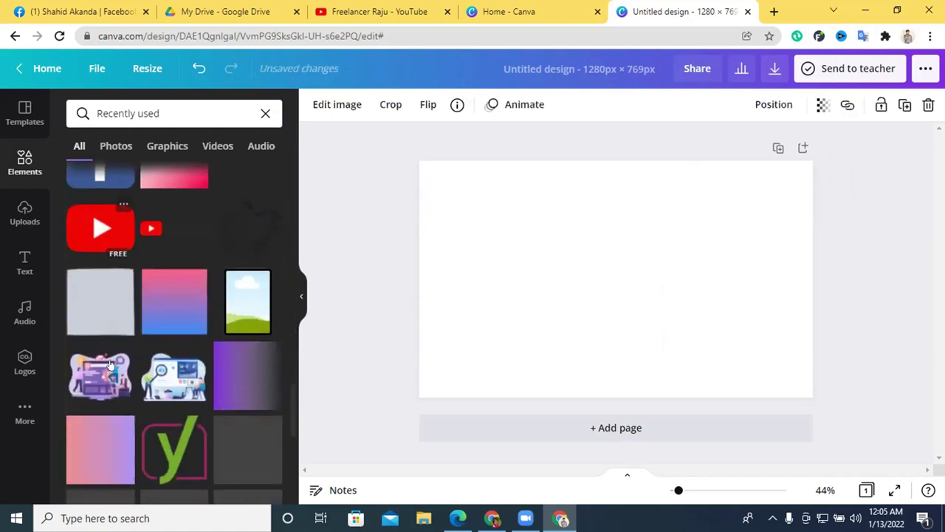
# Add the pink-to-purple gradient square and stretch it over the entire page.
pyautogui.click(130, 441)
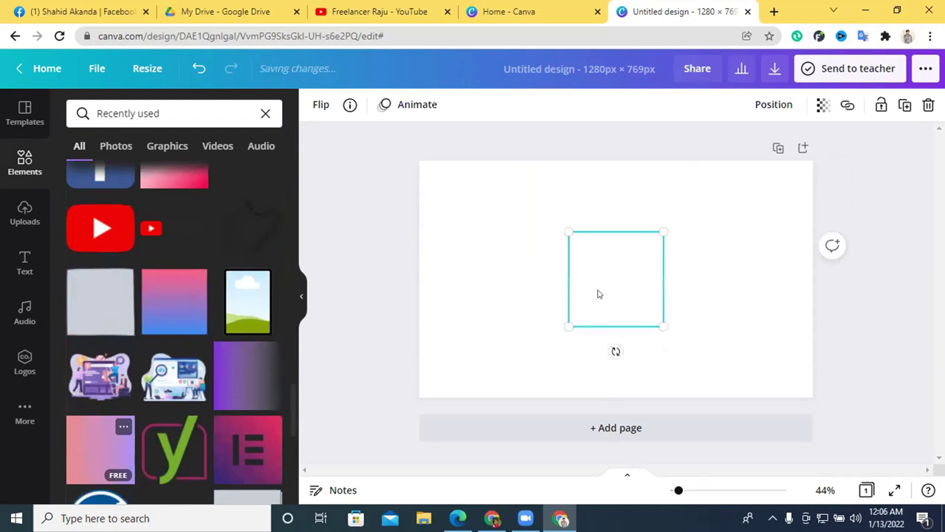
pyautogui.moveTo(599, 294); pyautogui.dragTo(436, 207)
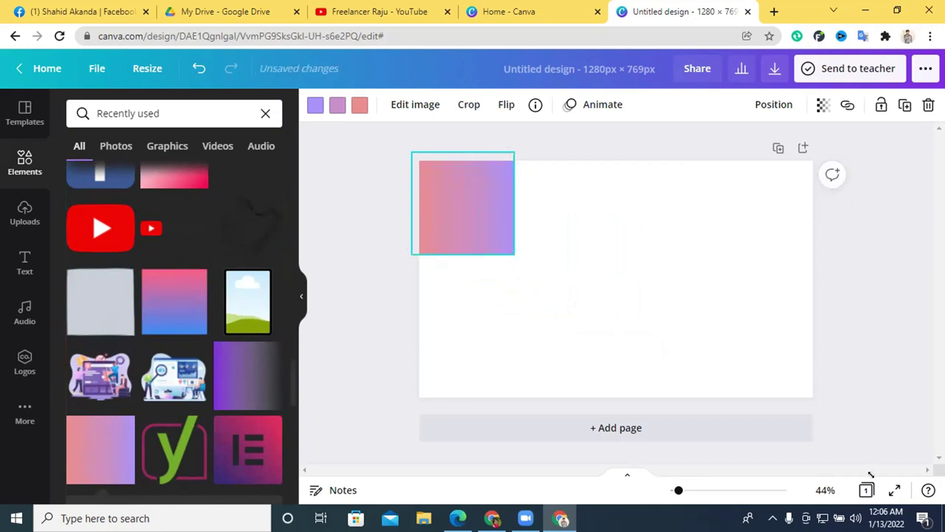
pyautogui.moveTo(871, 475); pyautogui.dragTo(759, 384)
pyautogui.moveTo(792, 326); pyautogui.dragTo(812, 299)
pyautogui.moveTo(841, 128); pyautogui.dragTo(845, 127)
pyautogui.moveTo(603, 281); pyautogui.dragTo(595, 274)
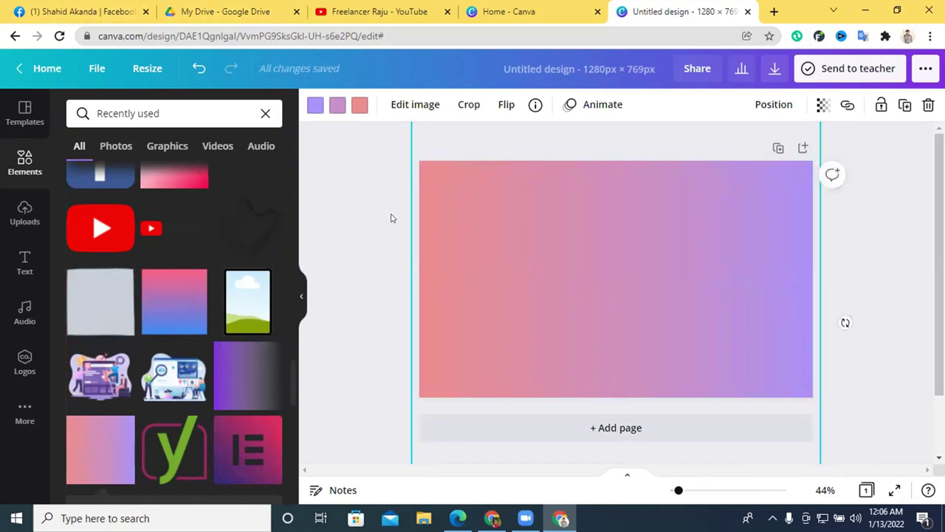
# Search elements for 'insta' and place an Instagram logo right of centre.
pyautogui.click(265, 113)
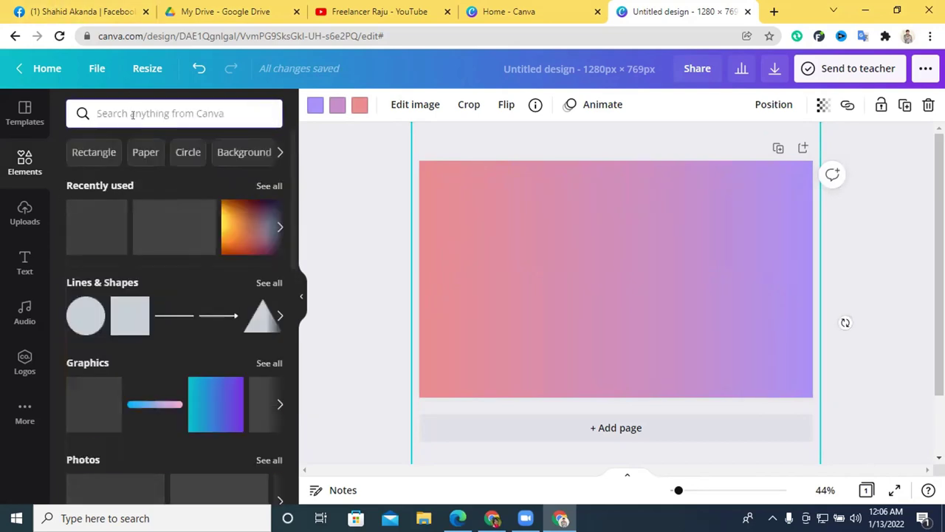
pyautogui.write('insta')
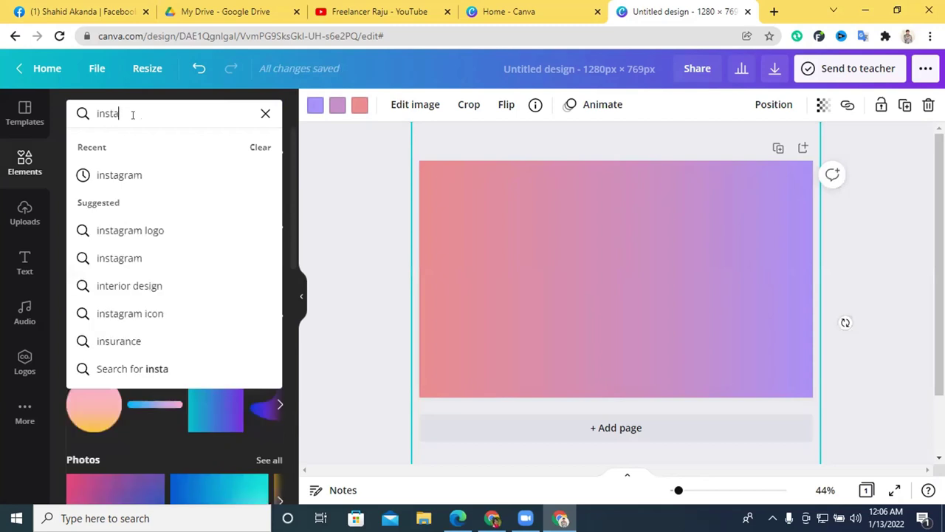
pyautogui.click(147, 175)
pyautogui.click(105, 246)
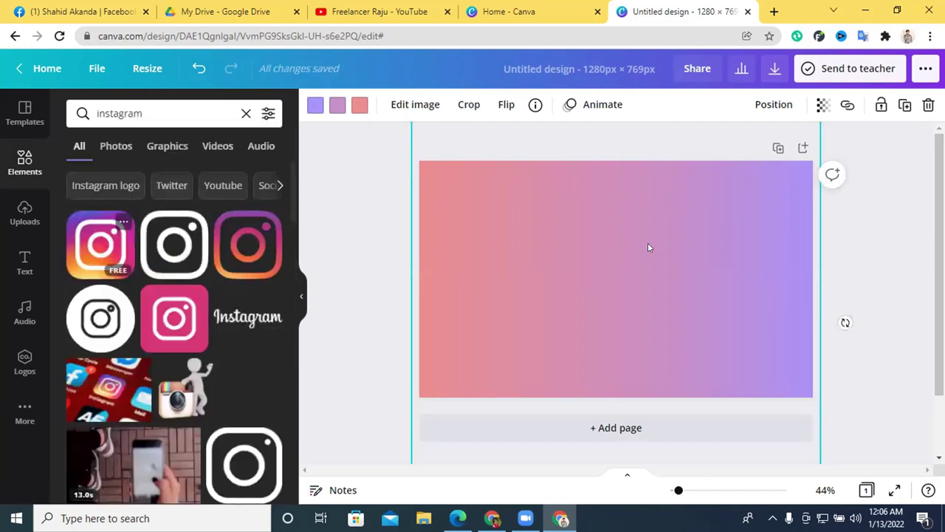
pyautogui.moveTo(587, 260); pyautogui.dragTo(616, 260)
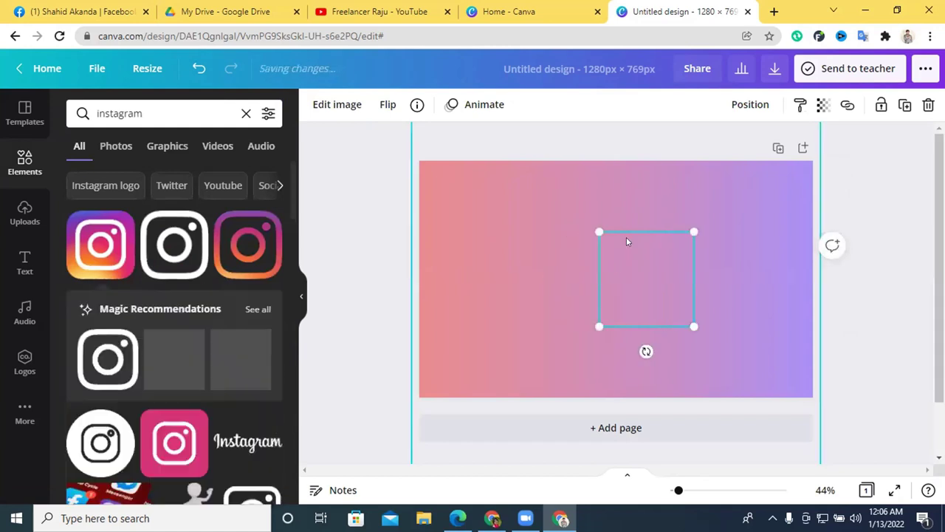
# Select the gradient background and open the colour options for its pink stop.
pyautogui.click(500, 204)
pyautogui.click(638, 291)
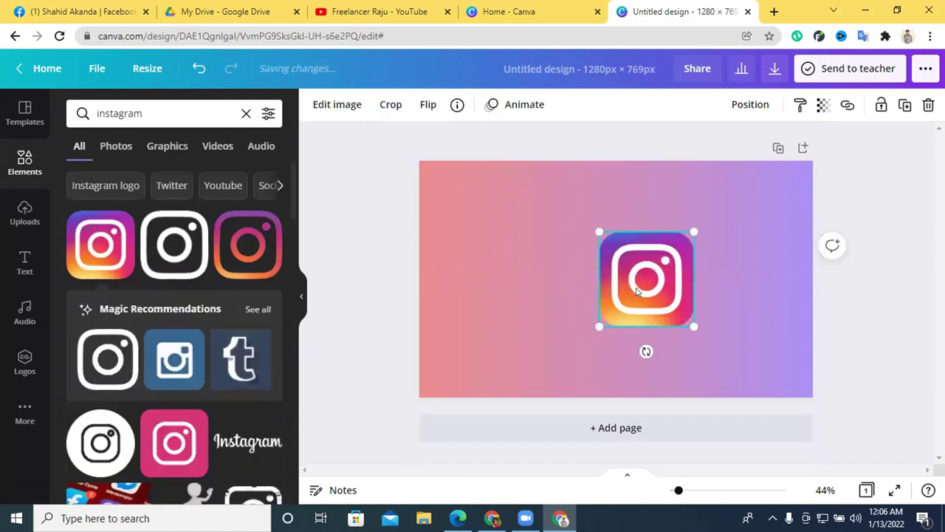
pyautogui.click(470, 232)
pyautogui.click(359, 104)
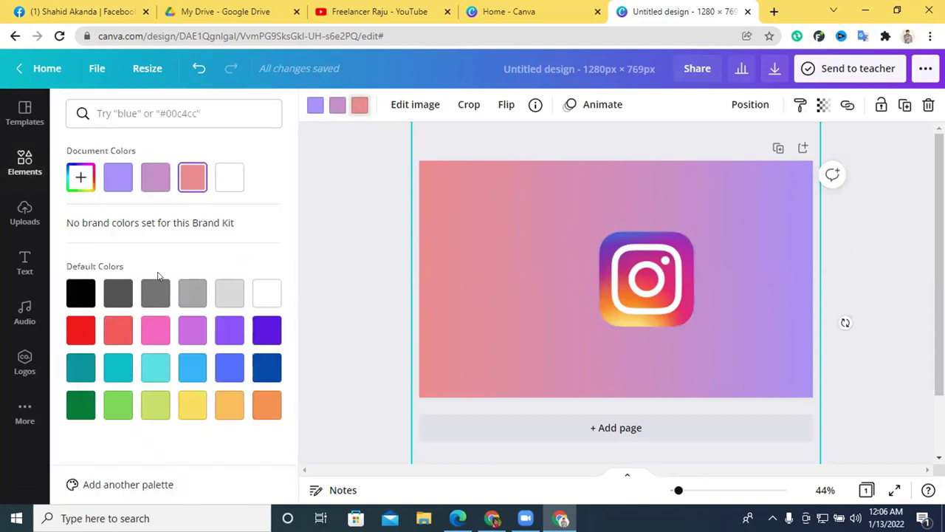
# Make the left gradient stop bright red and the middle stop a rosier pink.
pyautogui.click(81, 185)
pyautogui.moveTo(198, 226); pyautogui.dragTo(250, 213)
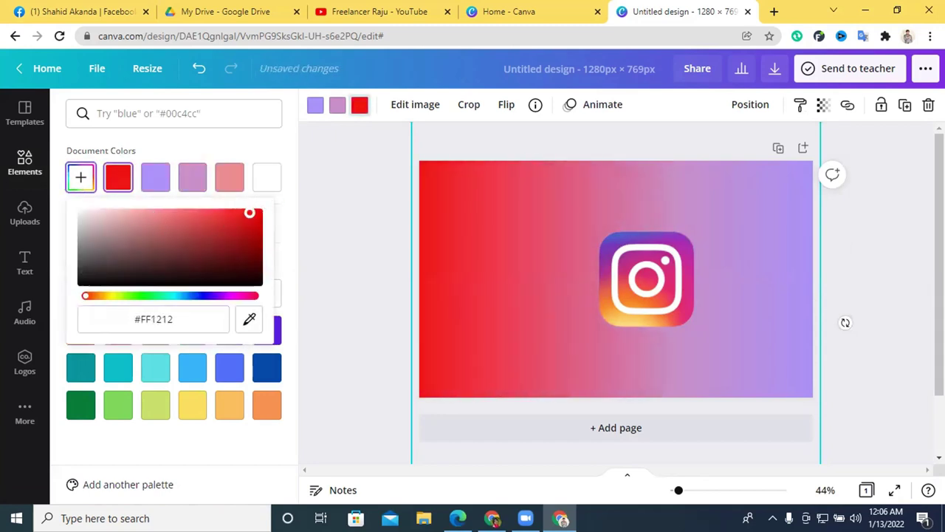
pyautogui.click(332, 105)
pyautogui.click(80, 177)
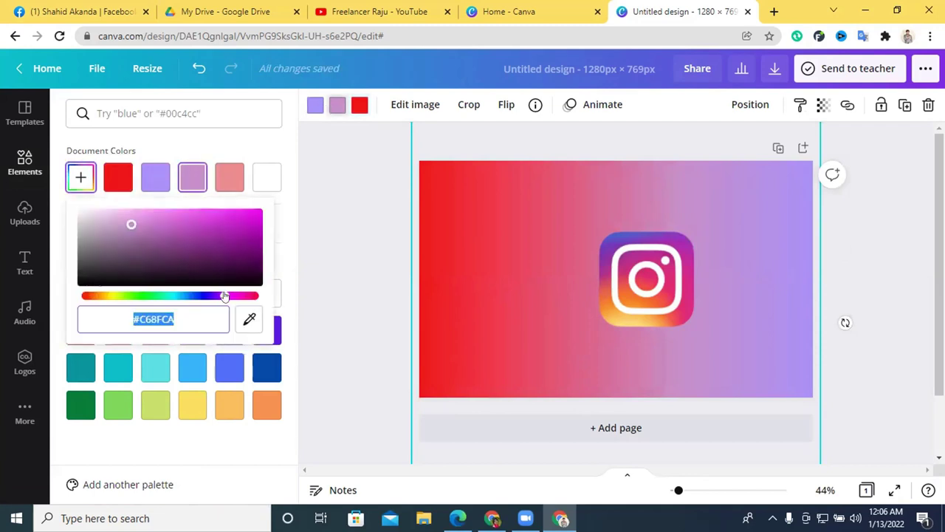
pyautogui.moveTo(224, 295); pyautogui.dragTo(239, 297)
pyautogui.moveTo(192, 249); pyautogui.dragTo(189, 218)
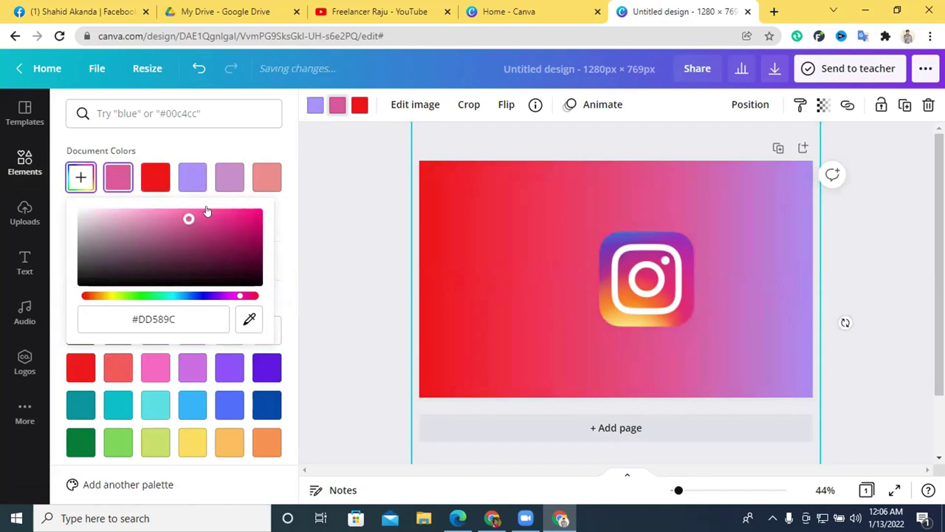
# Recolour the purple and pink gradient stops to a saturated gold yellow.
pyautogui.click(313, 107)
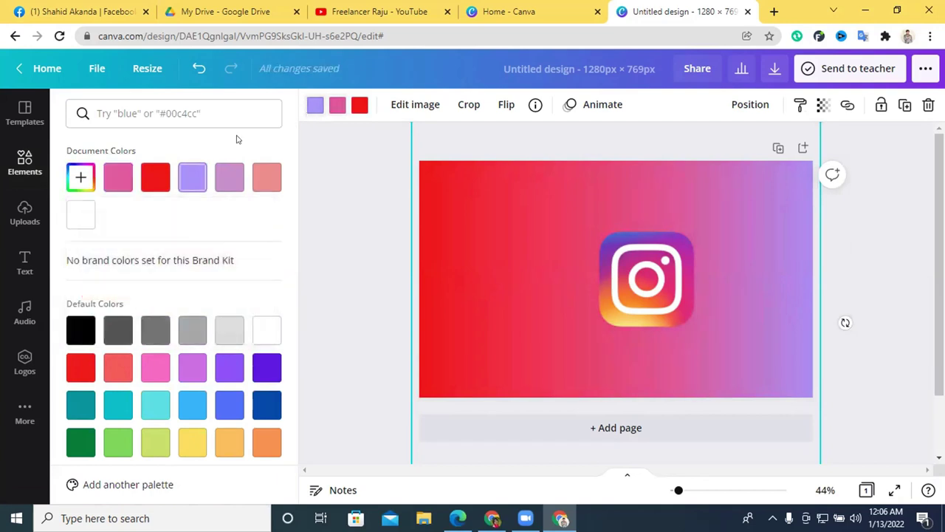
pyautogui.click(193, 443)
pyautogui.click(81, 178)
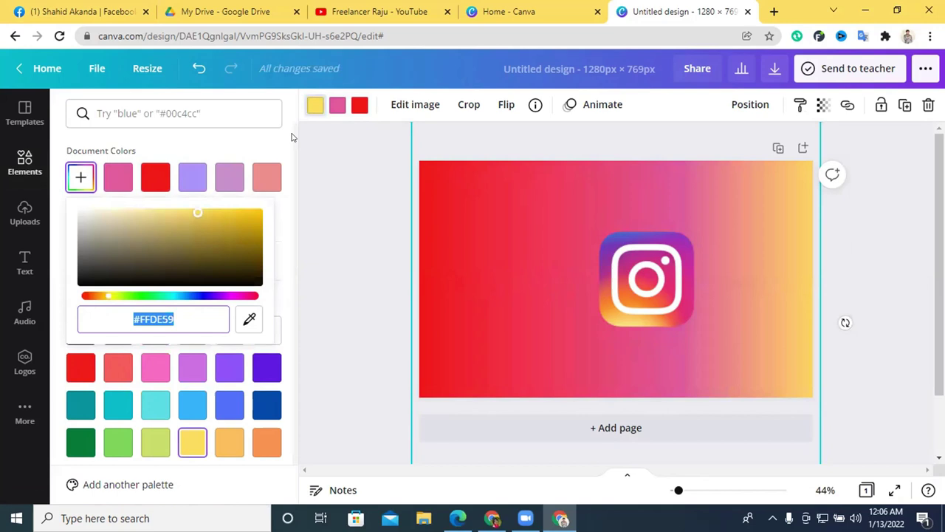
pyautogui.moveTo(220, 224); pyautogui.dragTo(259, 204)
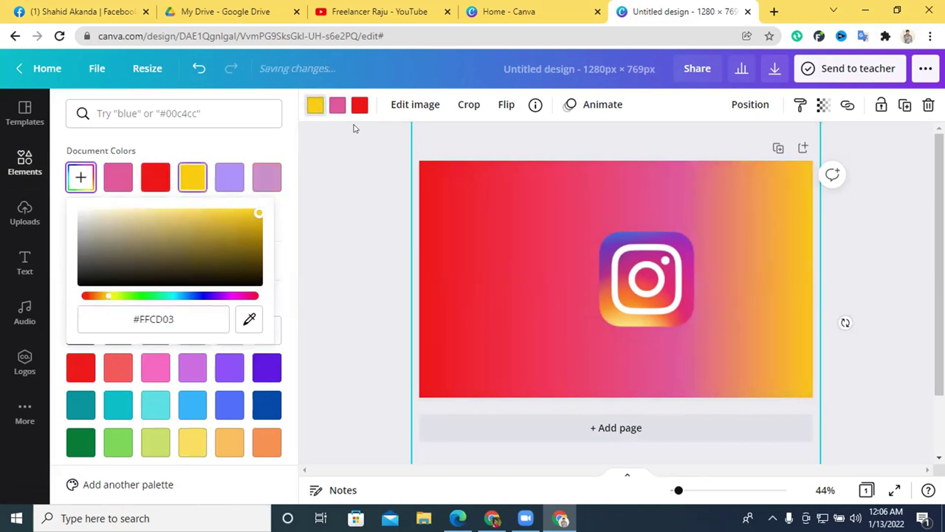
pyautogui.click(337, 107)
pyautogui.click(198, 183)
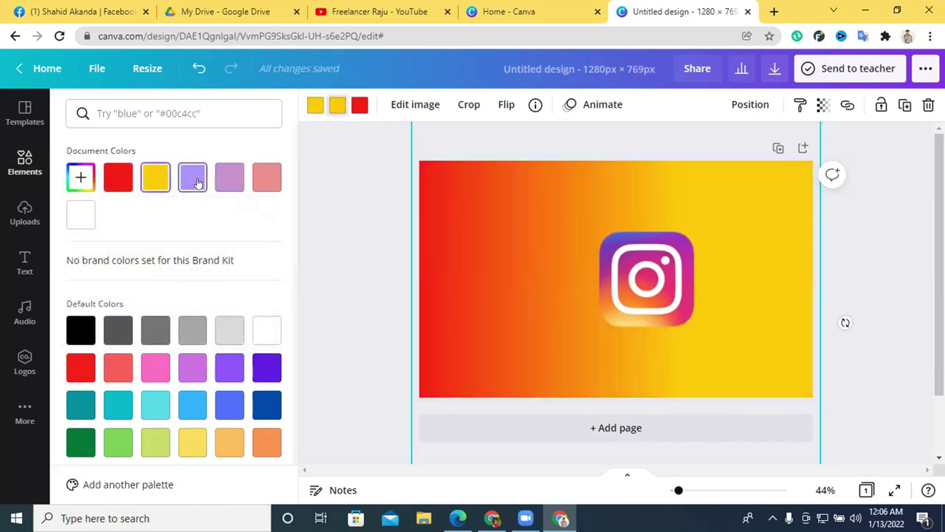
# Nudge the Instagram logo left and try yellow-green, then red-pink, for the left stop.
pyautogui.moveTo(598, 245); pyautogui.dragTo(543, 235)
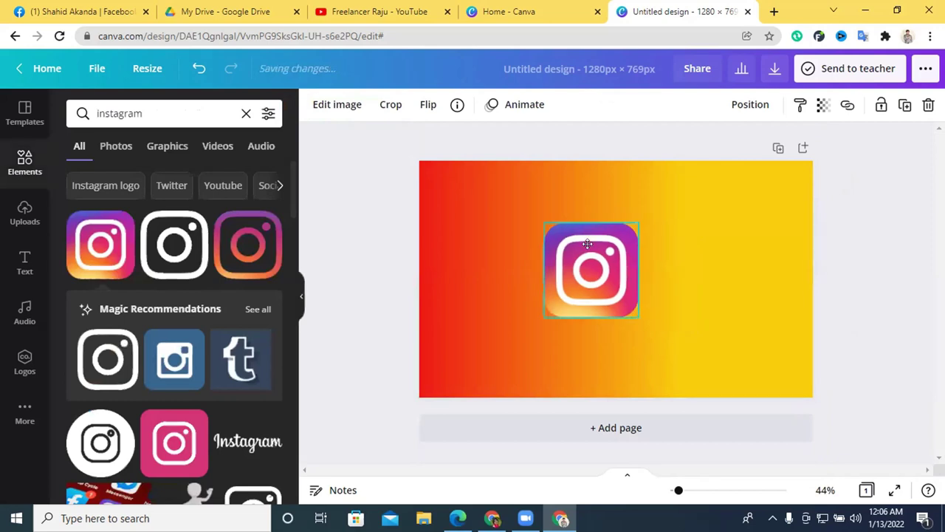
pyautogui.click(477, 177)
pyautogui.click(360, 107)
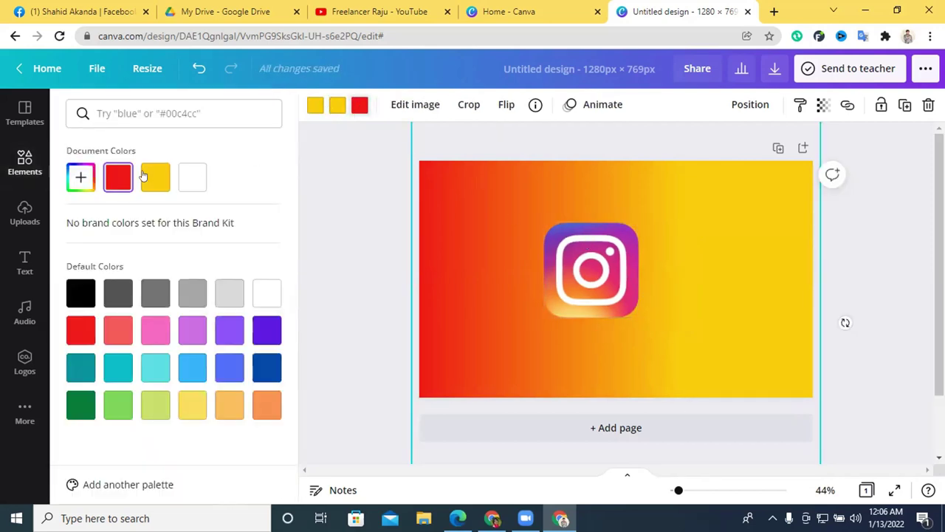
pyautogui.click(77, 184)
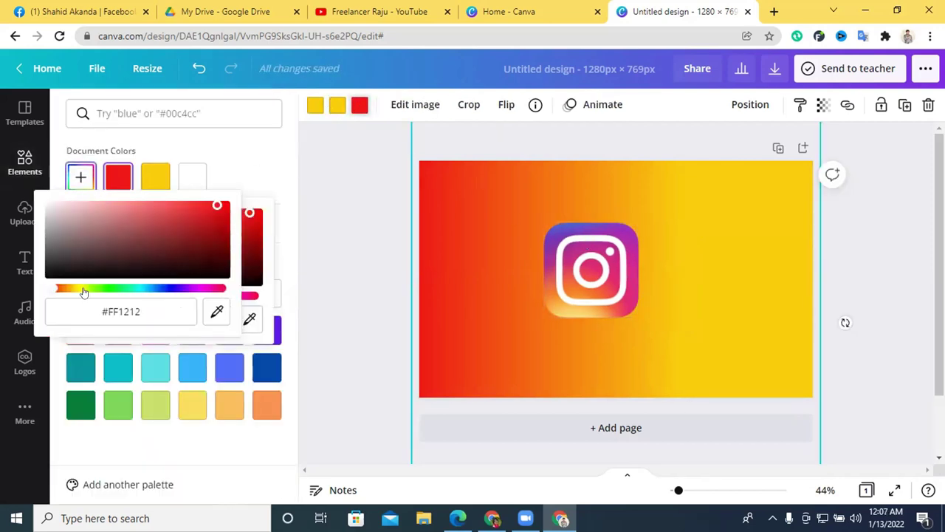
pyautogui.moveTo(54, 288); pyautogui.dragTo(87, 288)
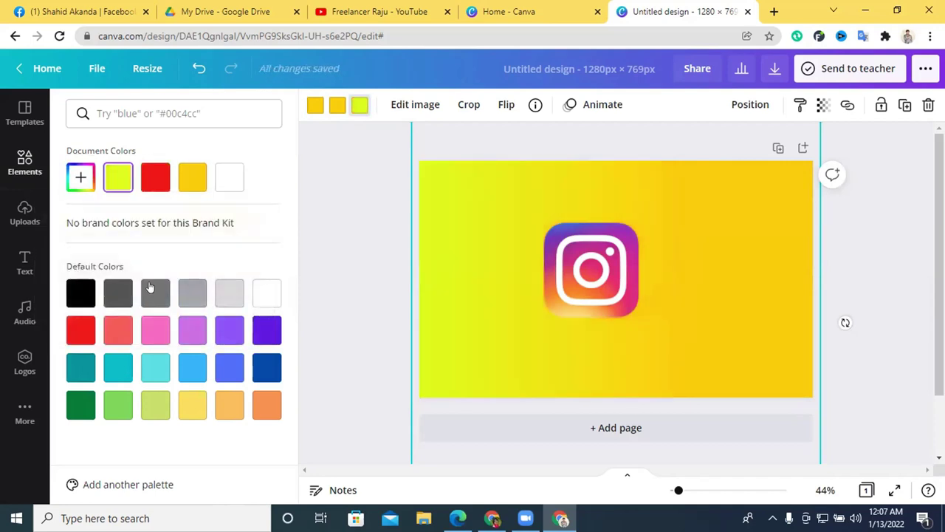
pyautogui.click(87, 172)
pyautogui.click(212, 291)
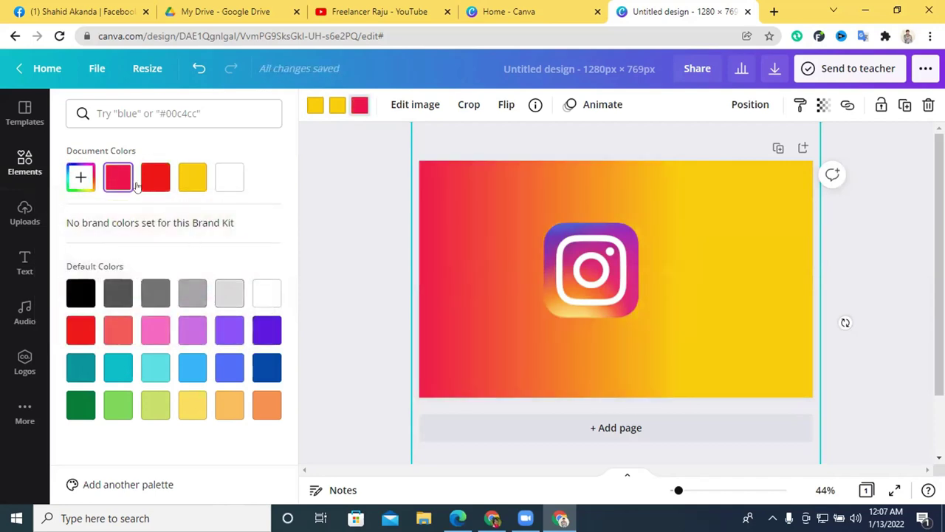
# Test black for the left stop, revert it to red, and exit crop mode unchanged.
pyautogui.click(78, 176)
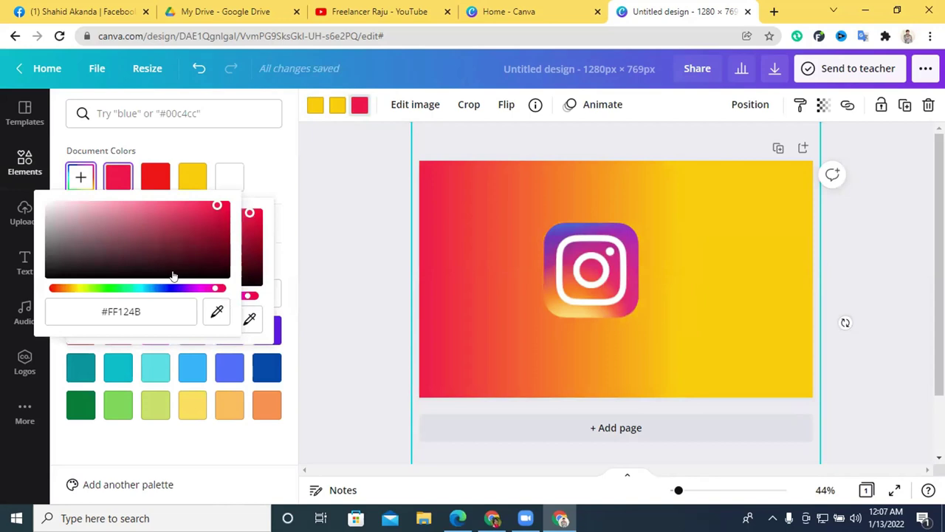
pyautogui.click(211, 291)
pyautogui.click(77, 179)
pyautogui.click(211, 291)
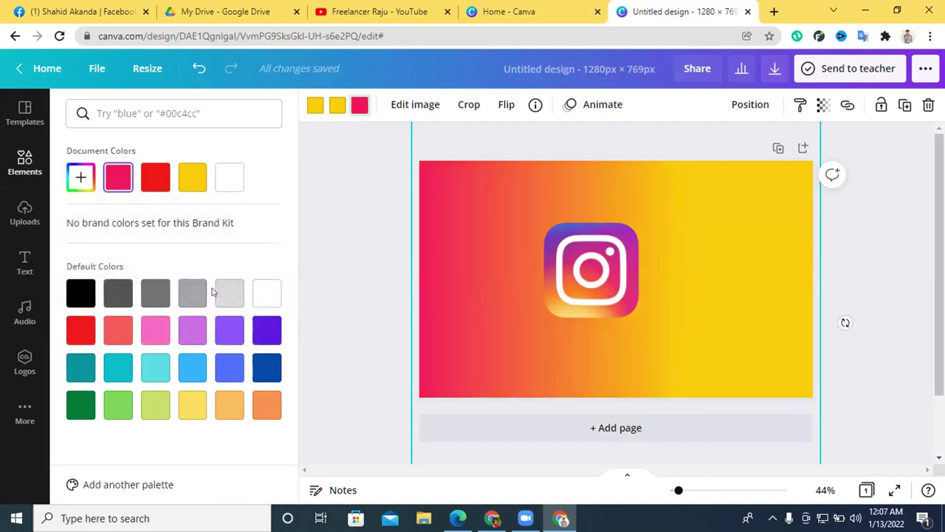
pyautogui.click(82, 176)
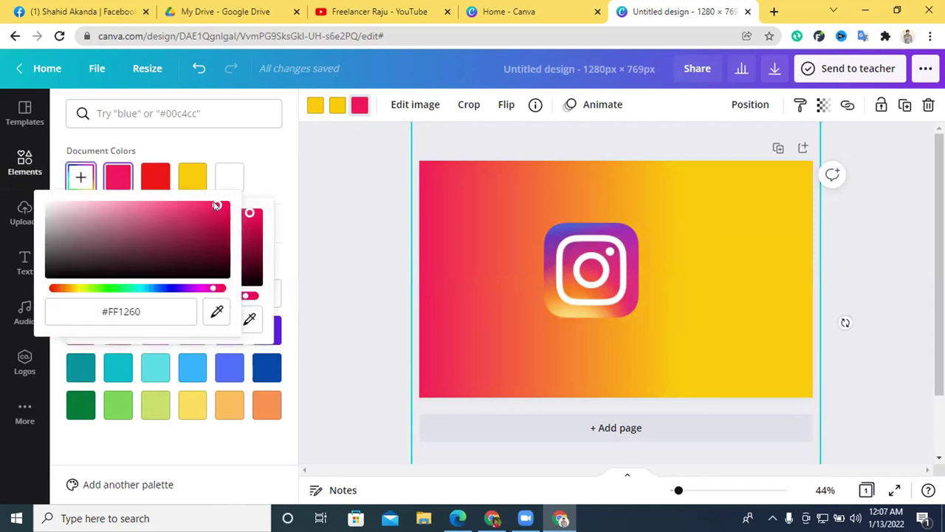
pyautogui.click(215, 209)
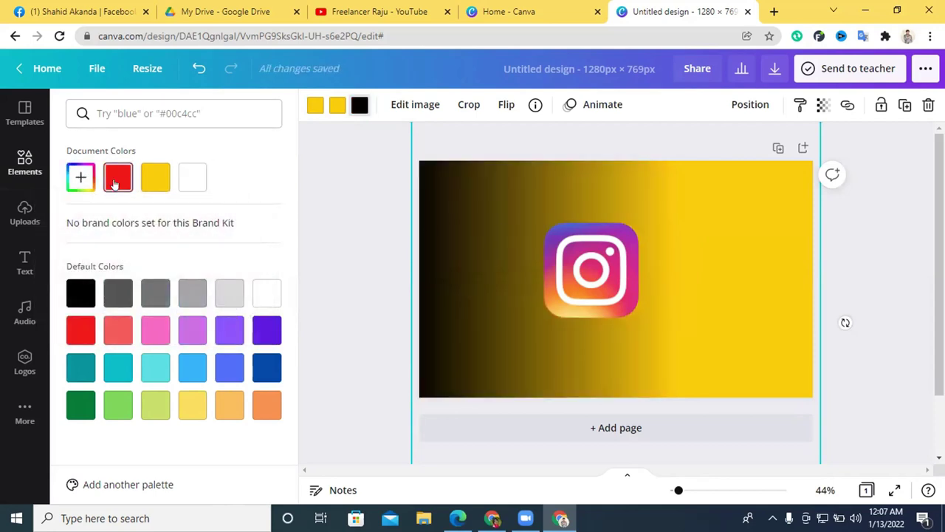
pyautogui.click(114, 184)
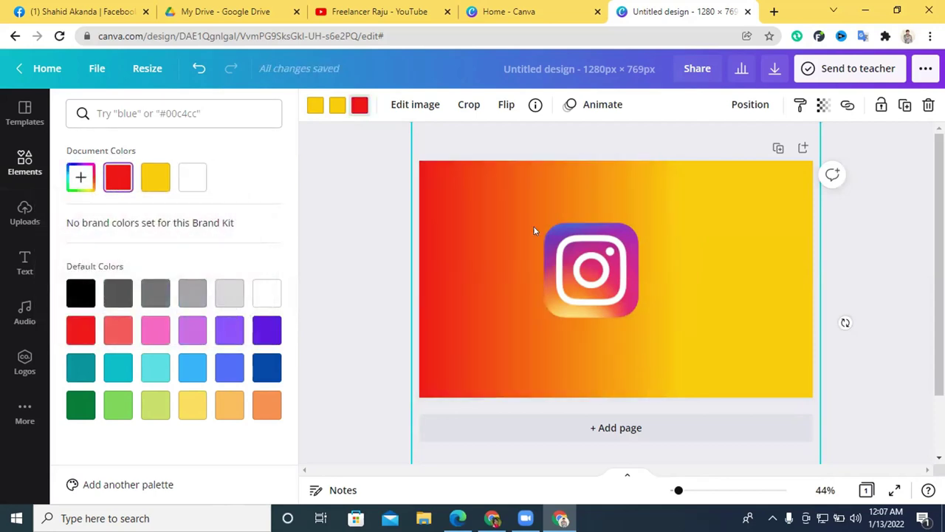
pyautogui.doubleClick(483, 207)
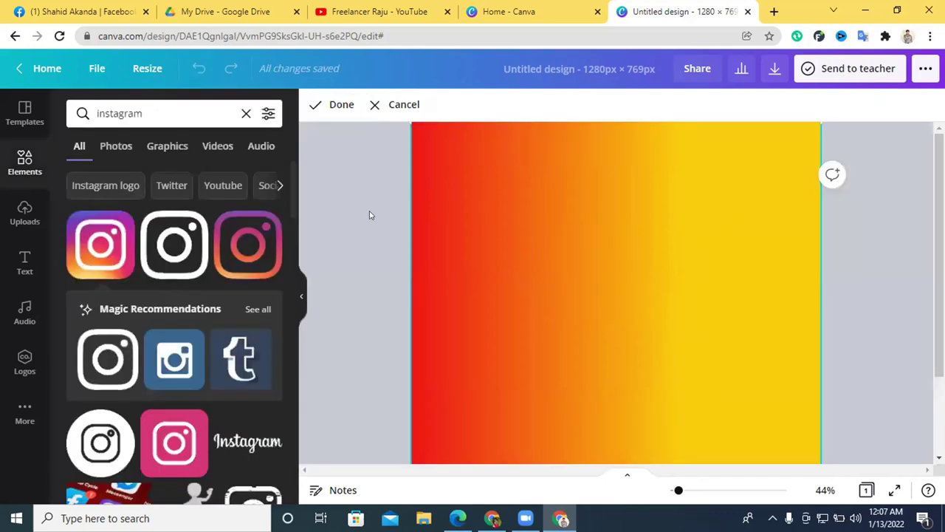
pyautogui.click(372, 214)
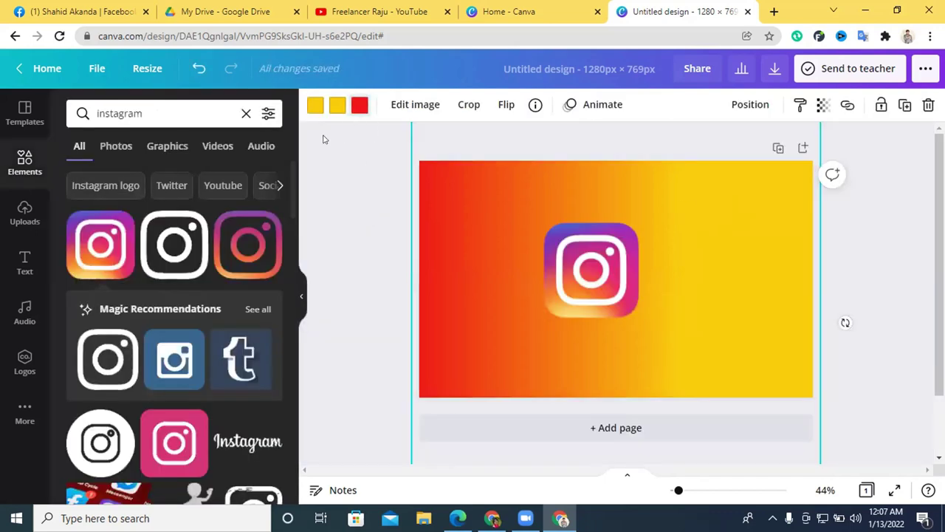
# Set the left gradient stop to deep magenta pink #E60E96.
pyautogui.click(359, 108)
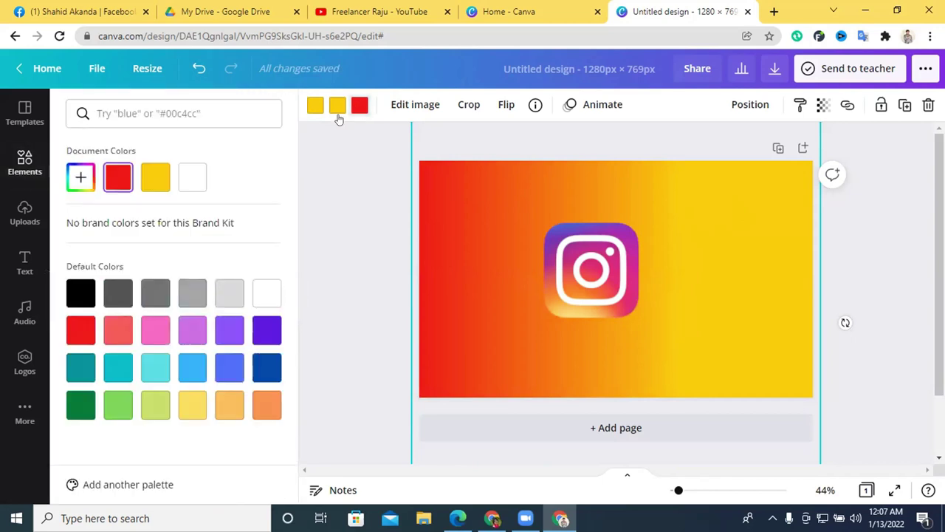
pyautogui.click(81, 179)
pyautogui.moveTo(228, 297); pyautogui.dragTo(236, 297)
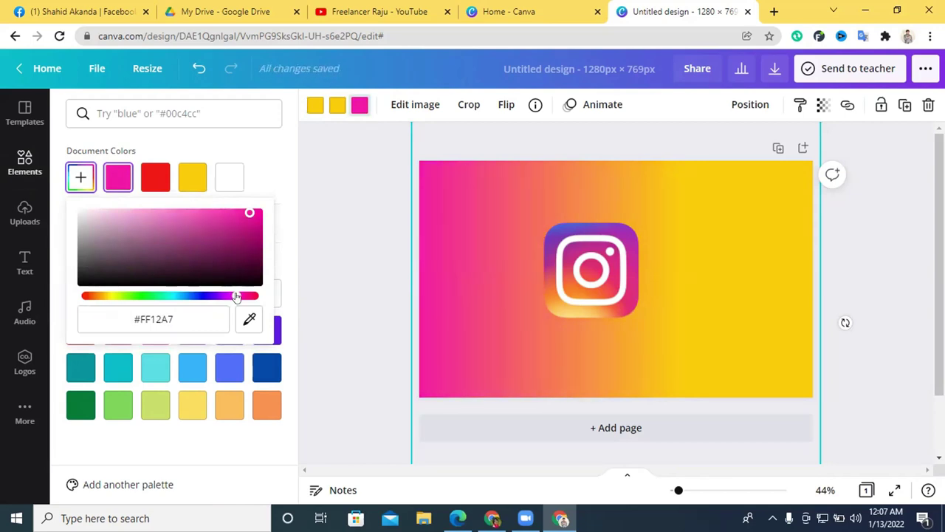
pyautogui.moveTo(251, 216)
pyautogui.mouseDown()
pyautogui.moveTo(248, 225)
pyautogui.moveTo(211, 219)
pyautogui.moveTo(257, 220)
pyautogui.moveTo(251, 216)
pyautogui.mouseUp()
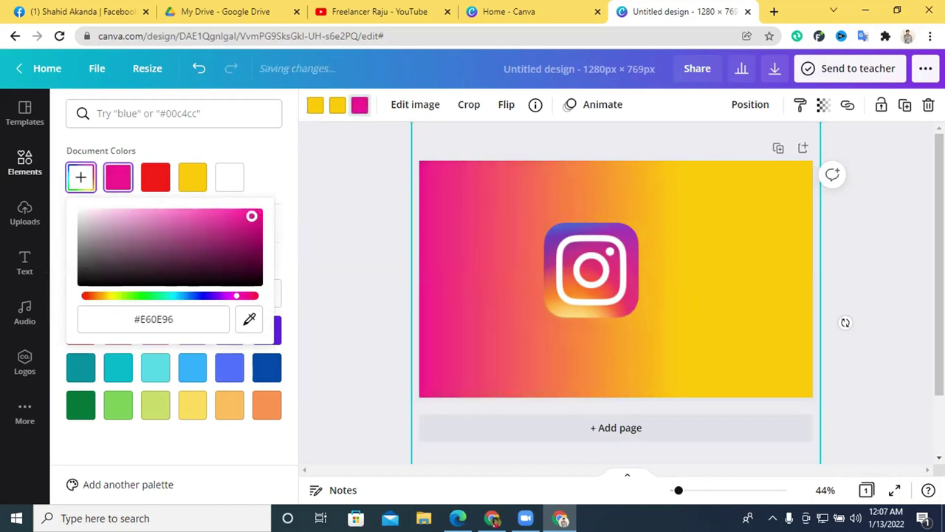
# Crop the background so pink fills the left side, then reposition the Instagram logo.
pyautogui.doubleClick(785, 291)
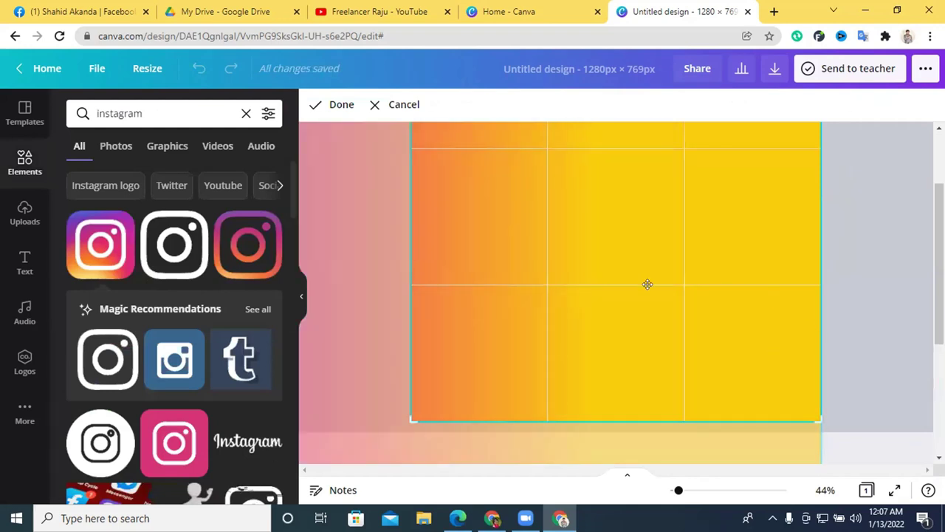
pyautogui.moveTo(772, 296); pyautogui.dragTo(868, 296)
pyautogui.moveTo(625, 283); pyautogui.dragTo(872, 297)
pyautogui.click(392, 233)
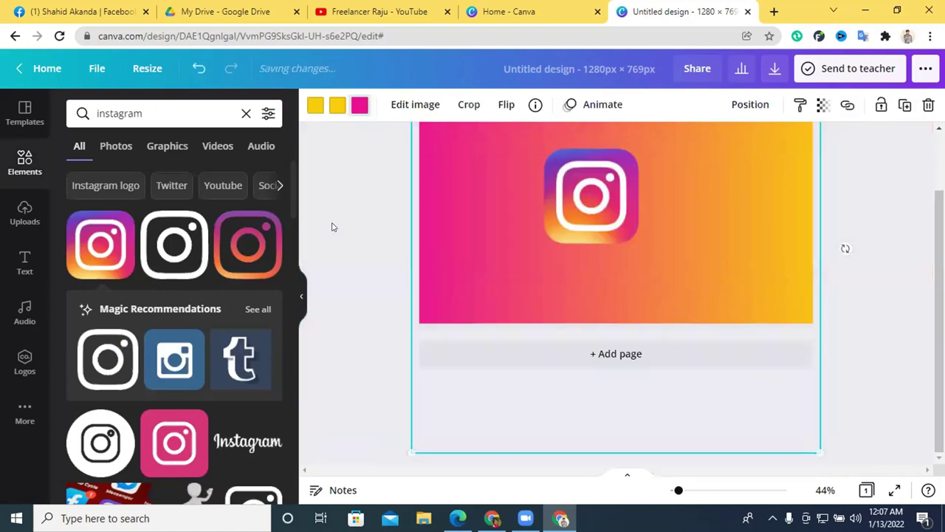
pyautogui.click(331, 226)
pyautogui.moveTo(567, 272); pyautogui.dragTo(565, 307)
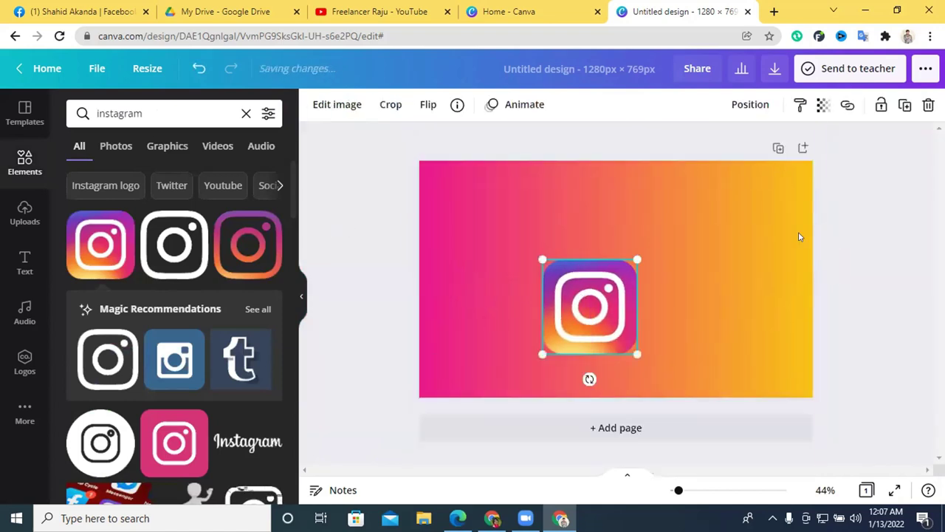
# Shift and stretch the gradient background image until it fills the whole page.
pyautogui.click(767, 226)
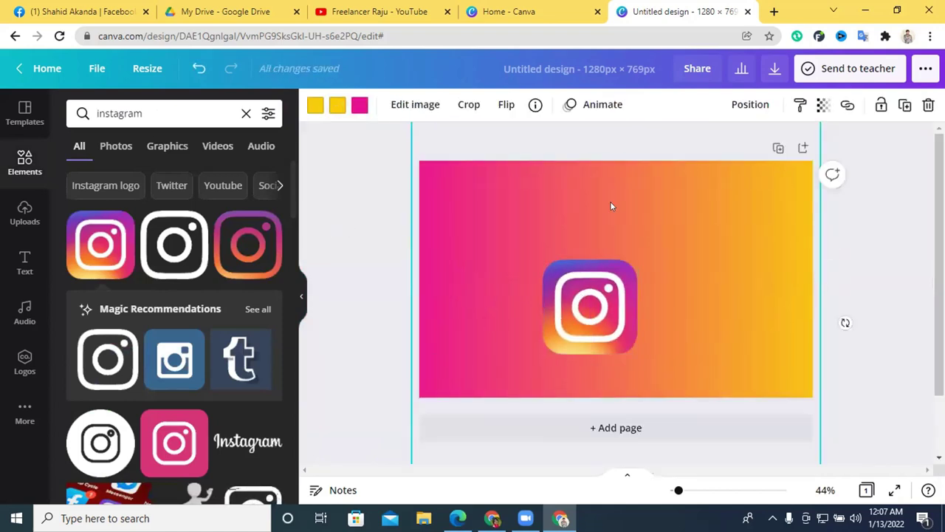
pyautogui.moveTo(642, 205); pyautogui.dragTo(679, 208)
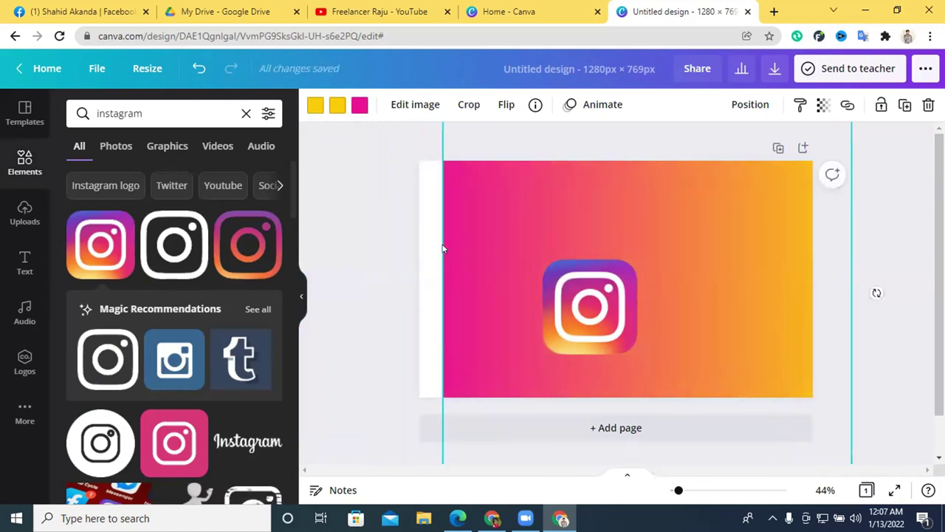
pyautogui.scroll(-2, 398, 284)
pyautogui.moveTo(550, 291); pyautogui.dragTo(468, 291)
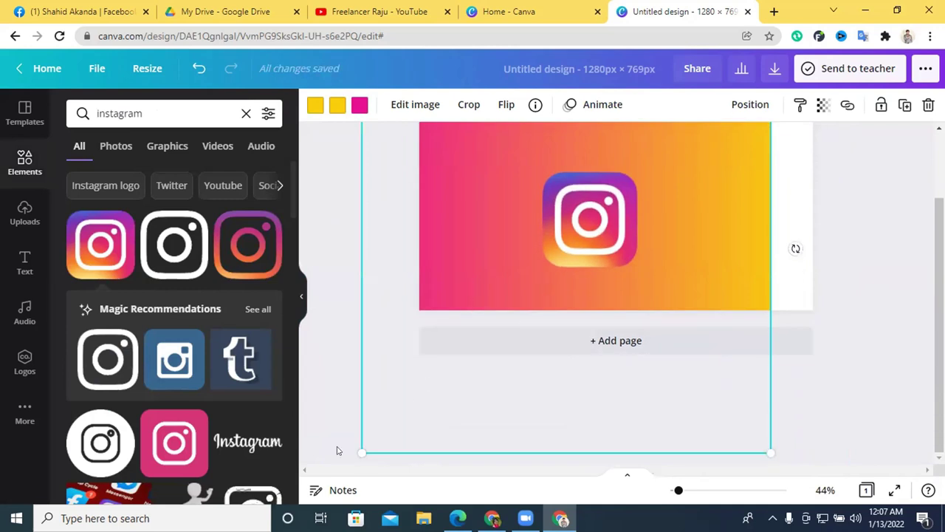
pyautogui.moveTo(382, 296); pyautogui.dragTo(482, 289)
pyautogui.scroll(2, 635, 289)
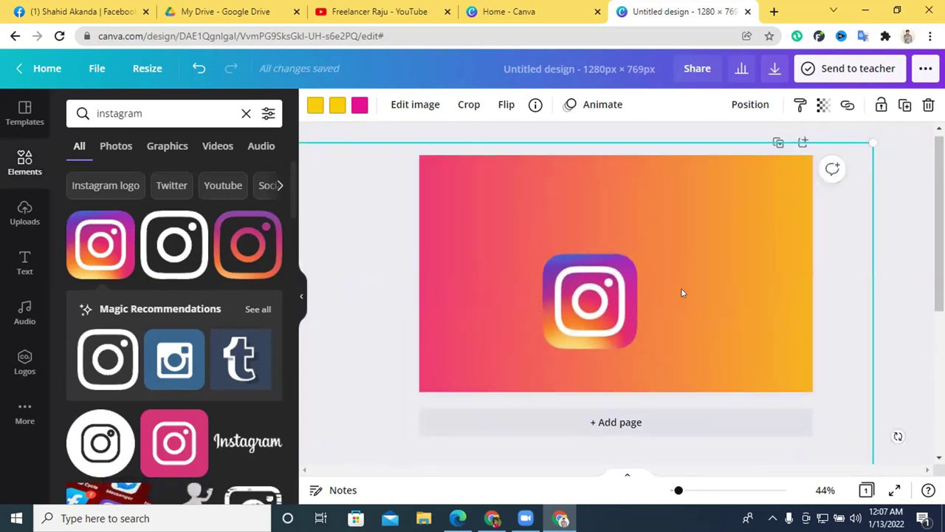
pyautogui.click(916, 233)
# Move the Instagram logo up, enlarge it to 672×672 and set its transparency to 2.
pyautogui.moveTo(584, 332); pyautogui.dragTo(558, 223)
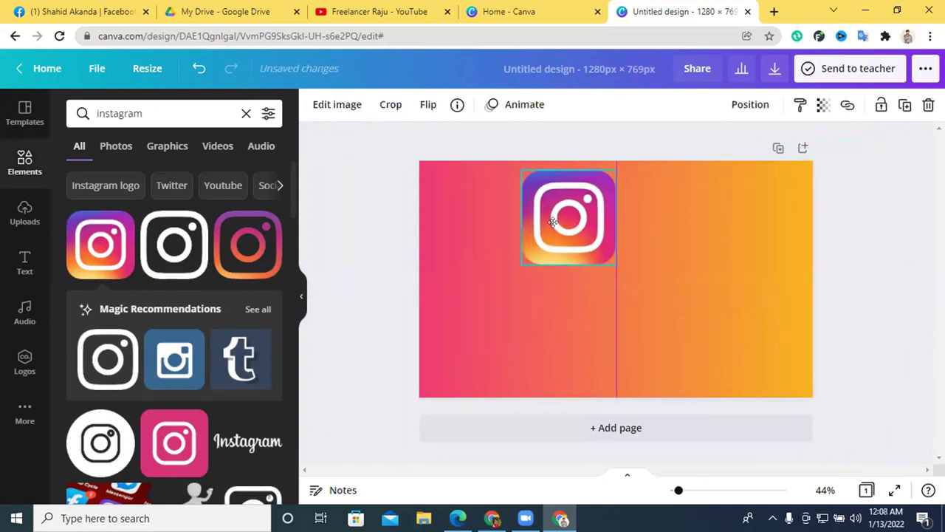
pyautogui.moveTo(607, 266); pyautogui.dragTo(580, 272)
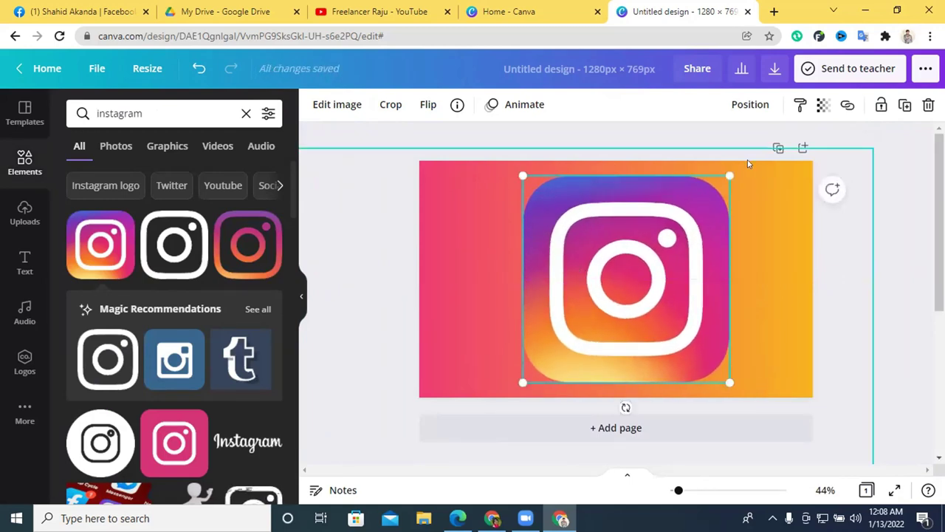
pyautogui.click(823, 105)
pyautogui.moveTo(779, 150); pyautogui.dragTo(693, 149)
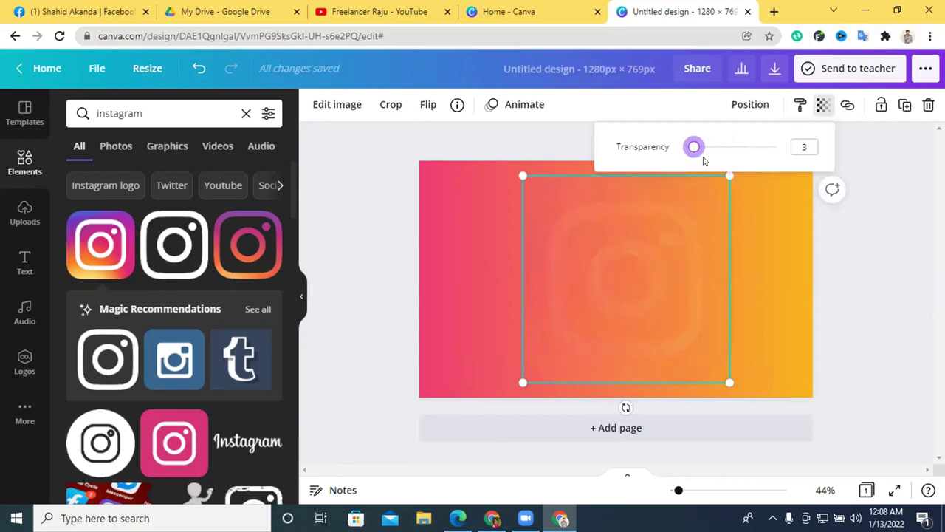
pyautogui.moveTo(694, 149); pyautogui.dragTo(693, 149)
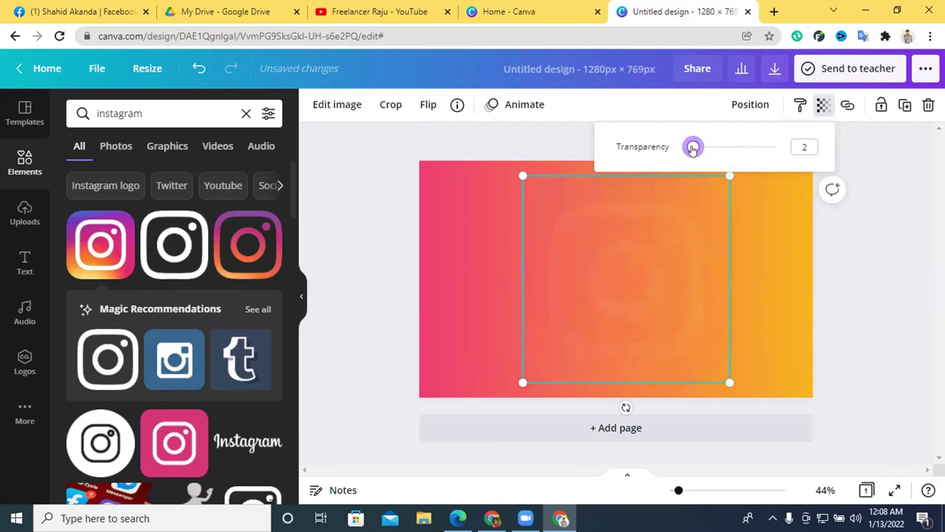
pyautogui.click(869, 293)
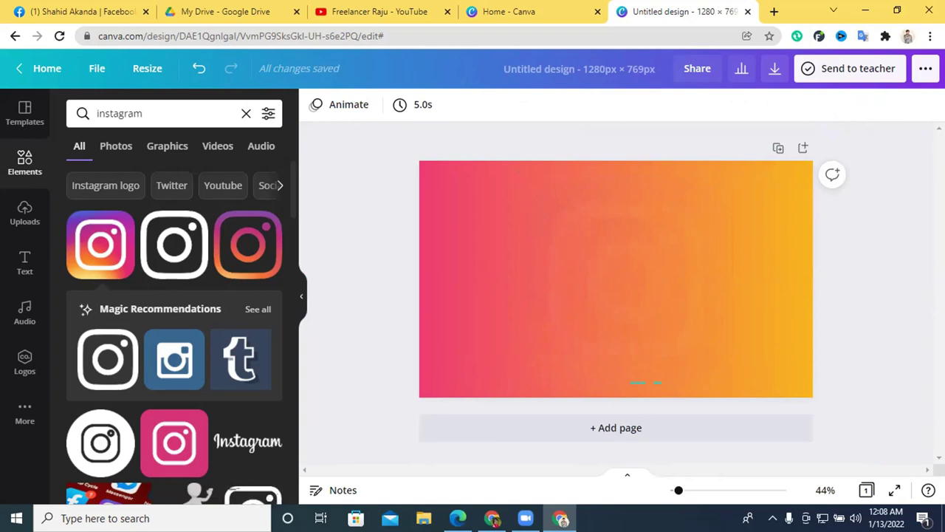
# Check the faint logo on the page, then bring up the Fiverr gig browser window.
pyautogui.click(719, 300)
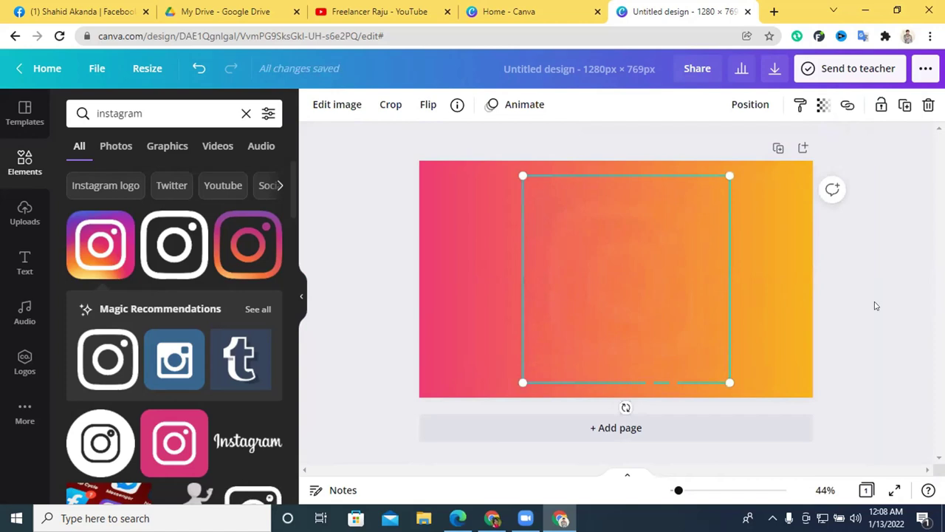
pyautogui.click(876, 306)
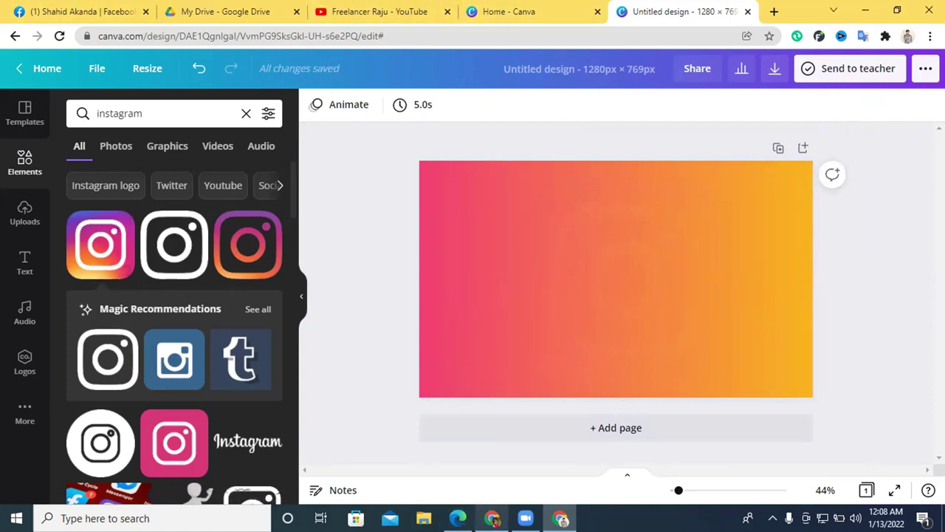
pyautogui.click(492, 518)
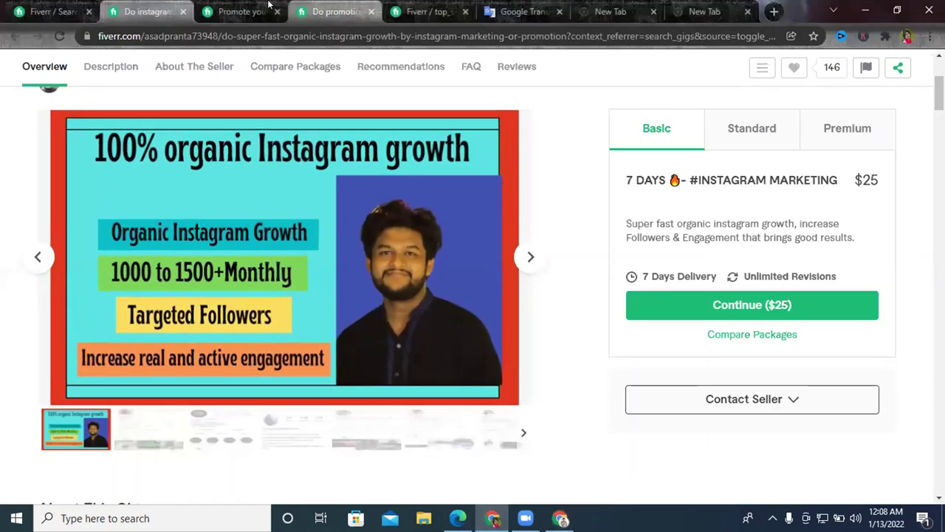
# Browse several Fiverr Instagram-promotion gig pages, then shift the opaque Instagram logo left in Canva.
pyautogui.click(238, 12)
pyautogui.scroll(-3, 325, 304)
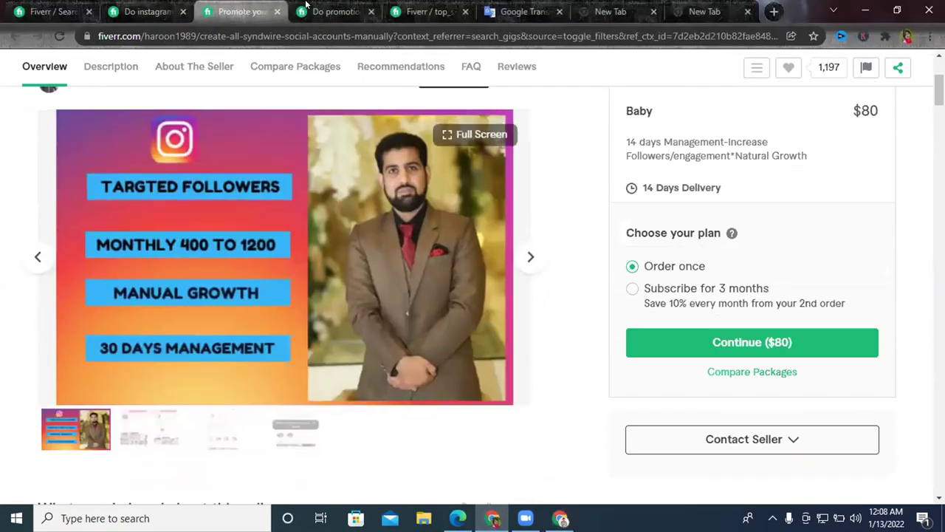
pyautogui.hotkey('ctrl', 'Tab')
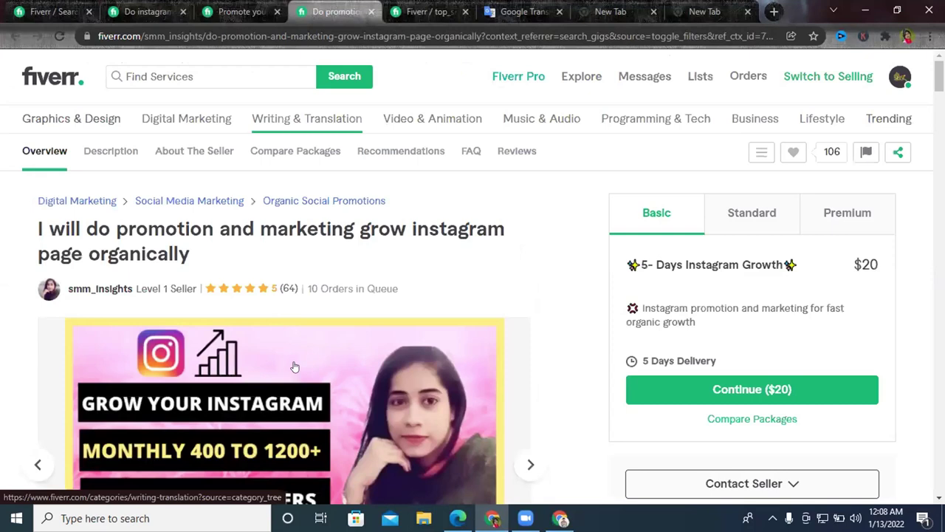
pyautogui.scroll(-4, 295, 365)
pyautogui.scroll(1, 227, 274)
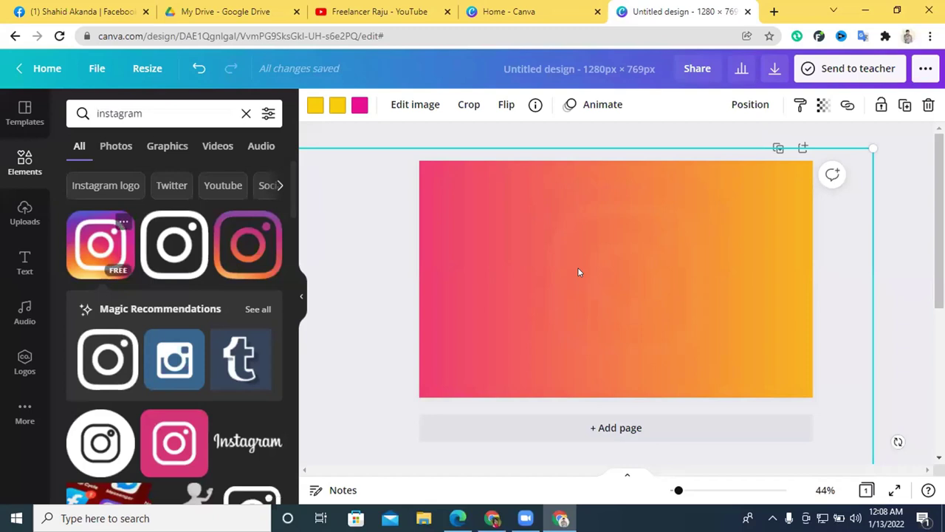
pyautogui.moveTo(577, 267); pyautogui.dragTo(536, 267)
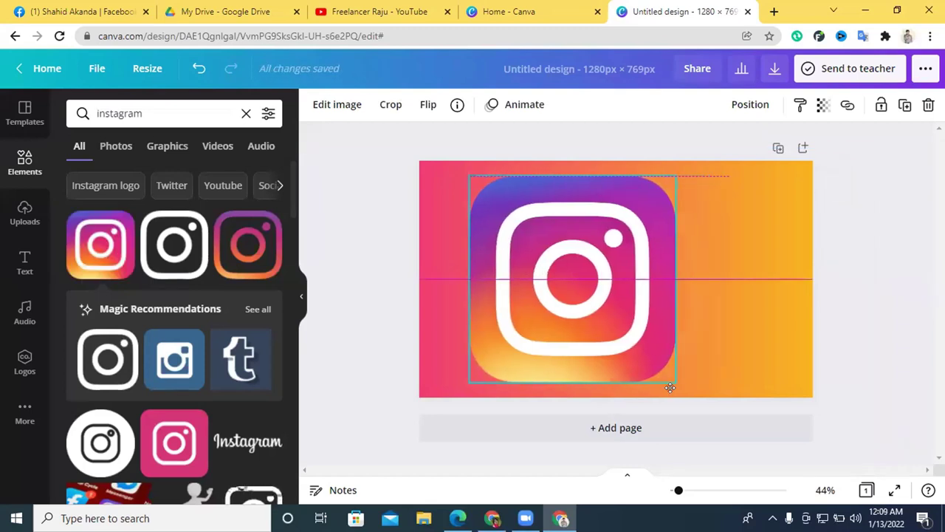
# Drag the extra Instagram logo off the page and add the man's uploaded photo.
pyautogui.moveTo(595, 329); pyautogui.dragTo(12, 186)
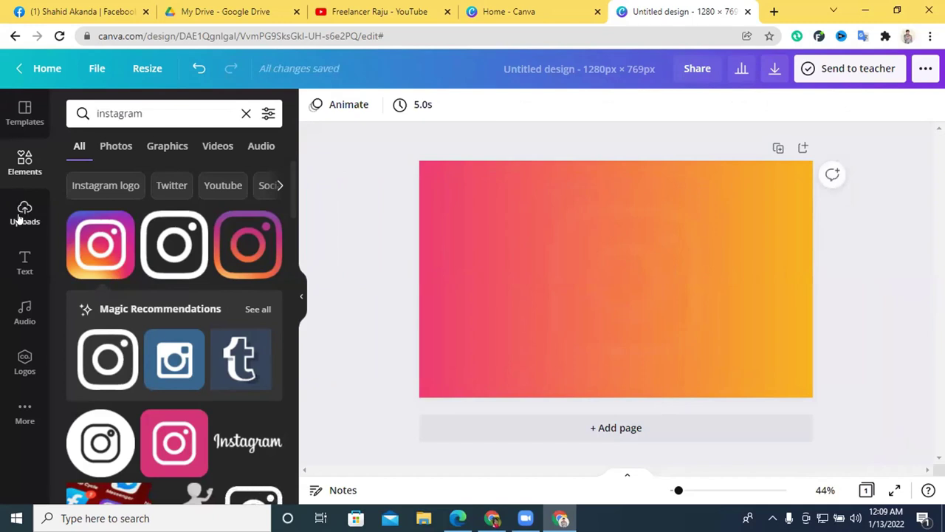
pyautogui.click(25, 212)
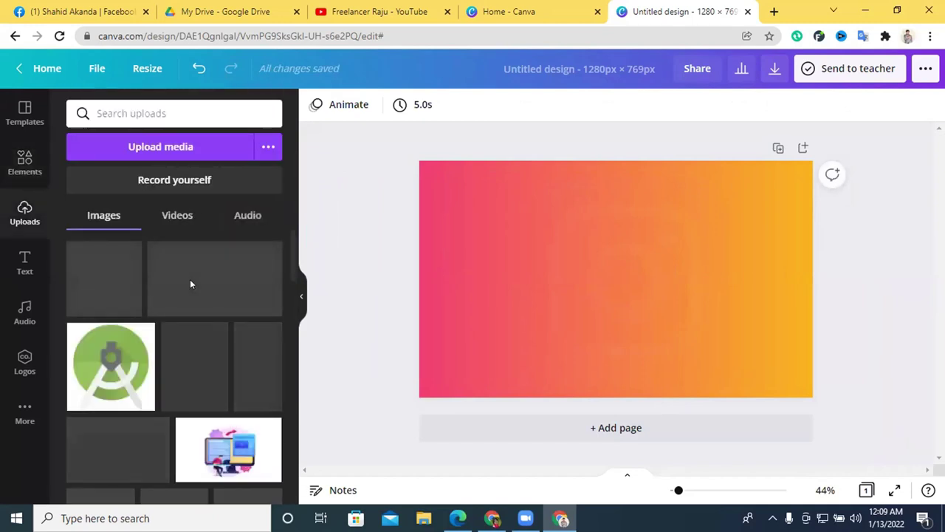
pyautogui.scroll(-3, 188, 285)
pyautogui.scroll(-2, 188, 286)
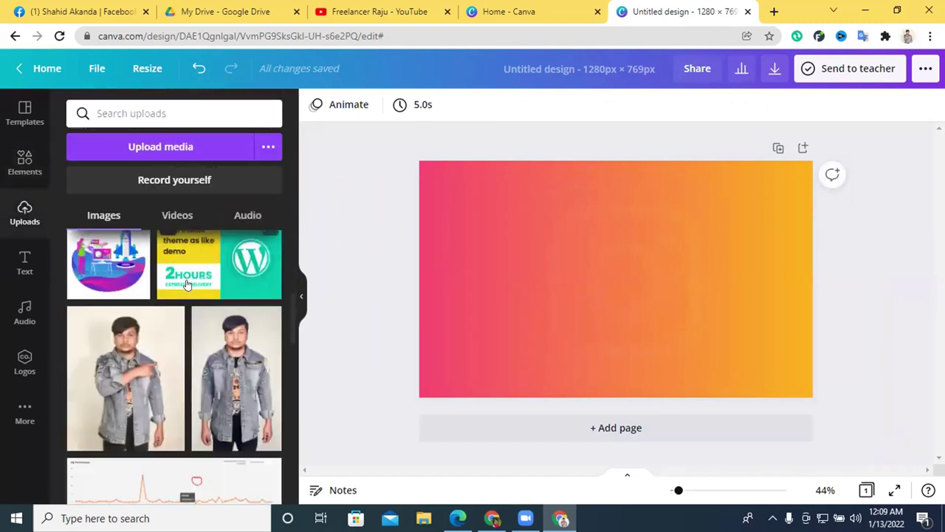
pyautogui.click(137, 364)
# Enlarge the man's photo to full height and position it on the right side.
pyautogui.moveTo(664, 291); pyautogui.dragTo(772, 333)
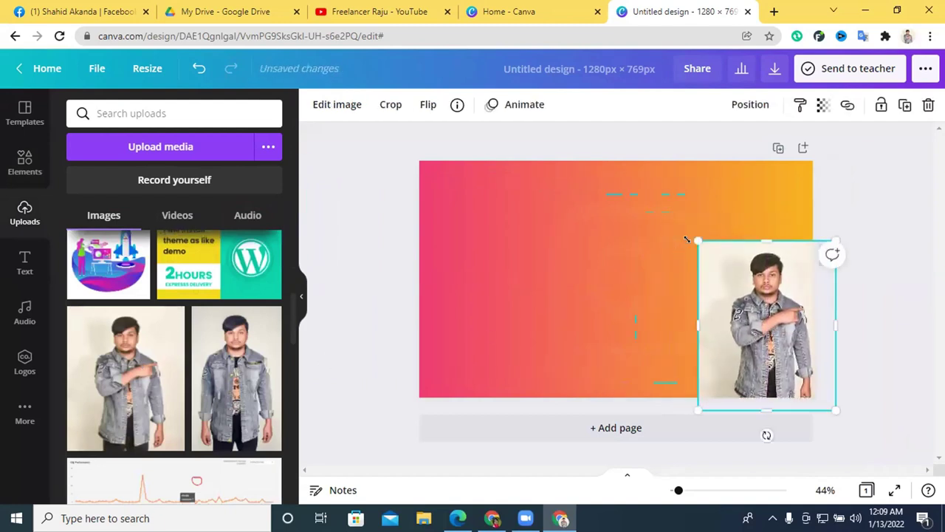
pyautogui.moveTo(652, 205); pyautogui.dragTo(597, 186)
pyautogui.moveTo(793, 286); pyautogui.dragTo(796, 291)
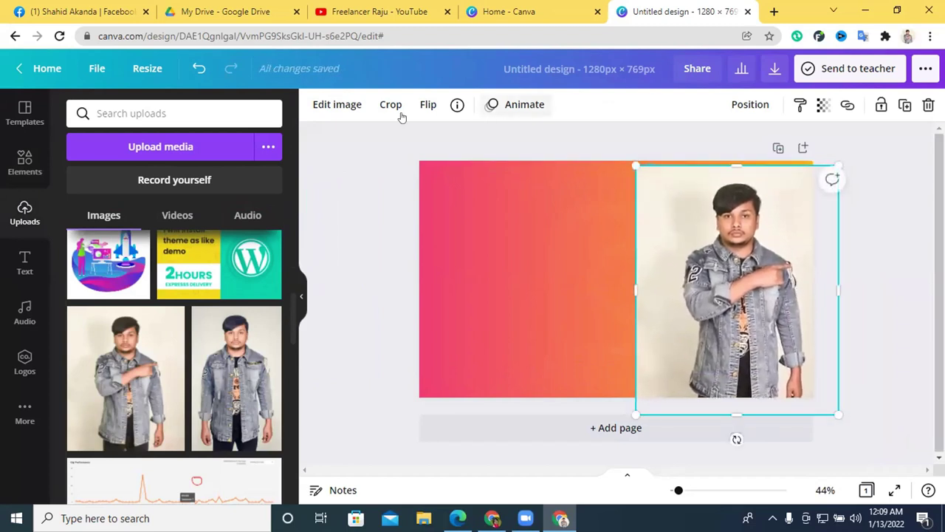
pyautogui.click(325, 105)
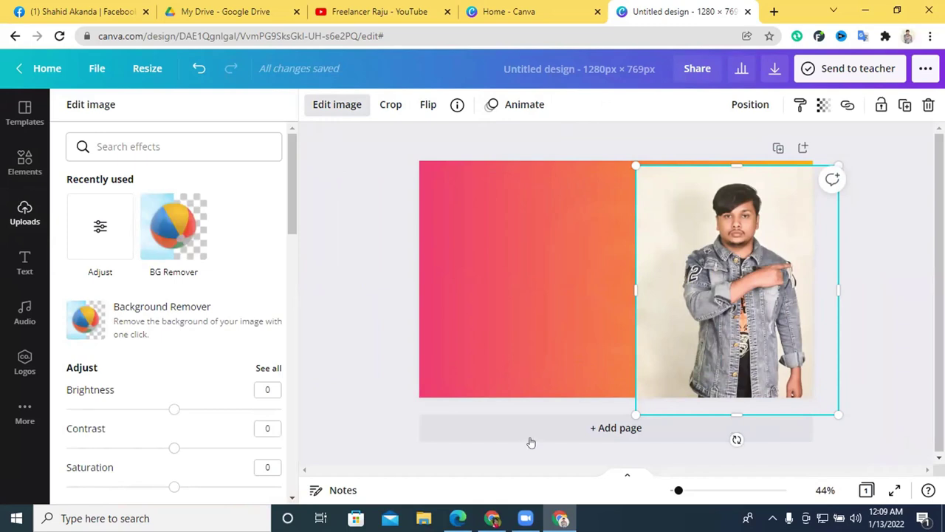
# Remove the photo's background with BG Remover and place the cut-out man full-height on the left.
pyautogui.click(164, 229)
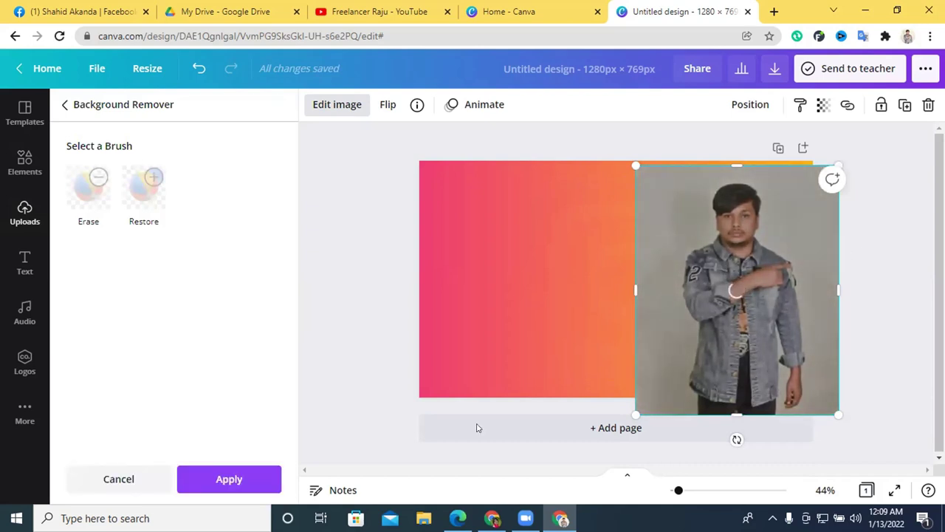
pyautogui.click(242, 477)
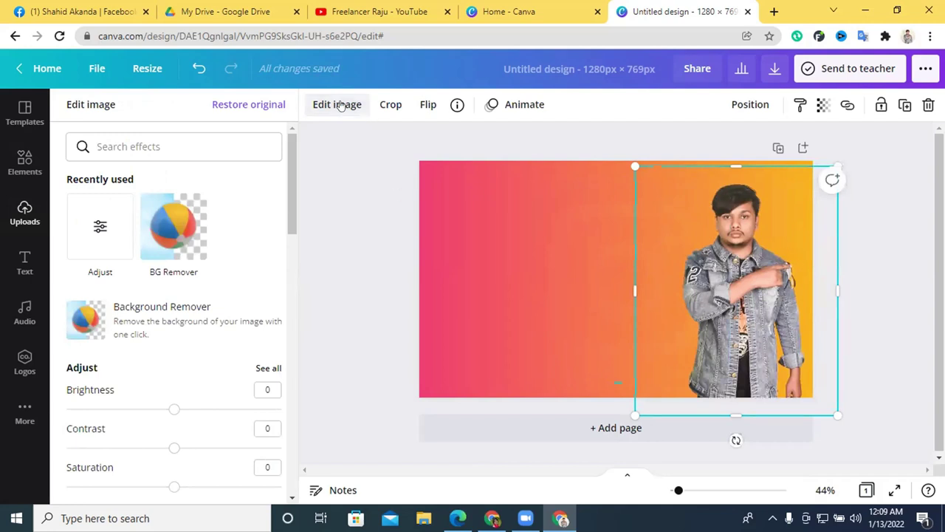
pyautogui.moveTo(752, 265); pyautogui.dragTo(523, 260)
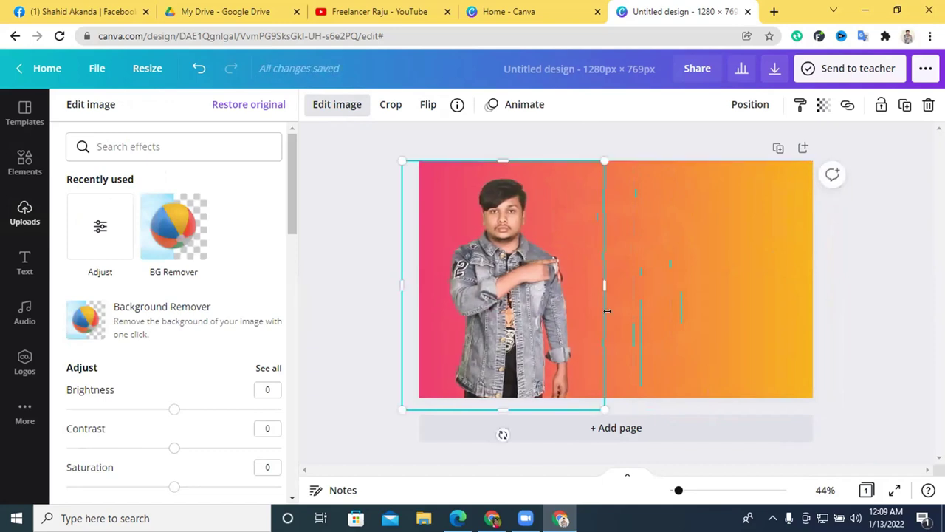
pyautogui.moveTo(603, 409)
pyautogui.mouseDown()
pyautogui.moveTo(623, 434)
pyautogui.moveTo(602, 411)
pyautogui.moveTo(608, 418)
pyautogui.mouseUp()
pyautogui.moveTo(554, 273); pyautogui.dragTo(545, 273)
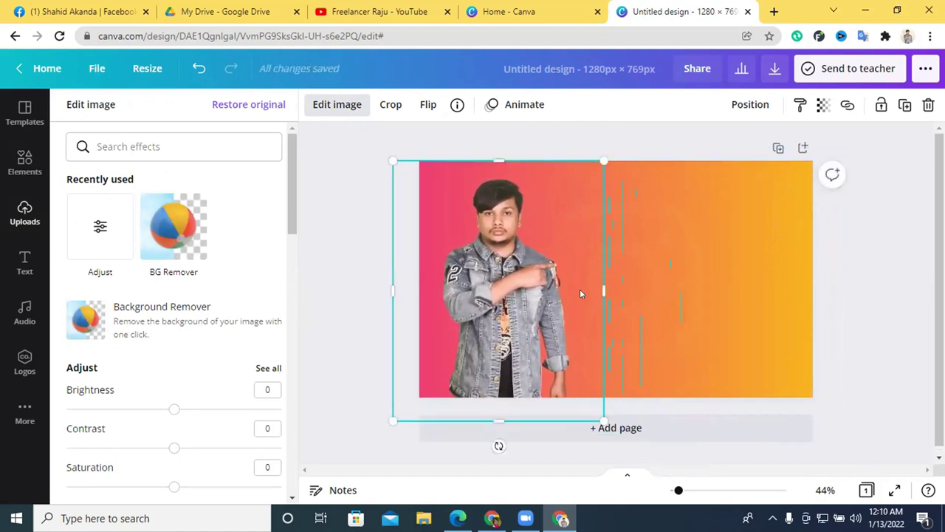
pyautogui.click(910, 284)
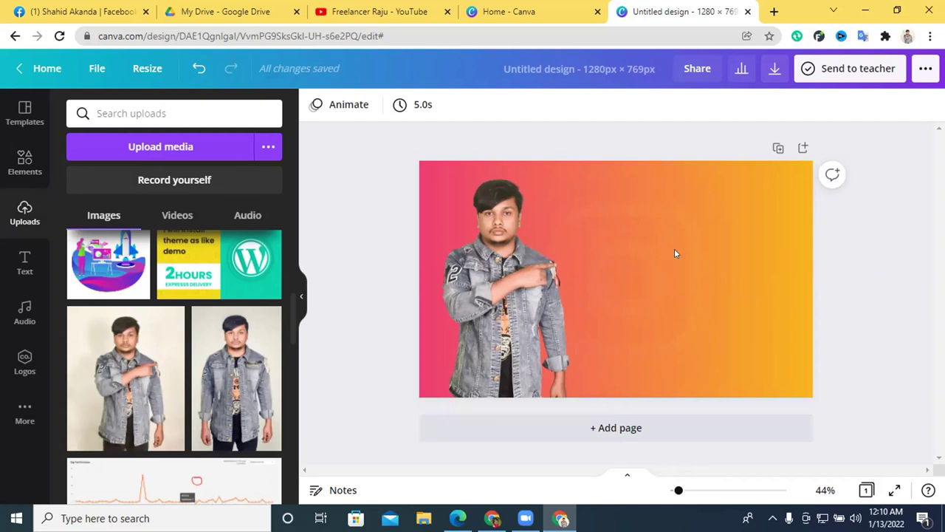
# Make the faint Instagram logo slightly more visible, with transparency 7.
pyautogui.click(675, 206)
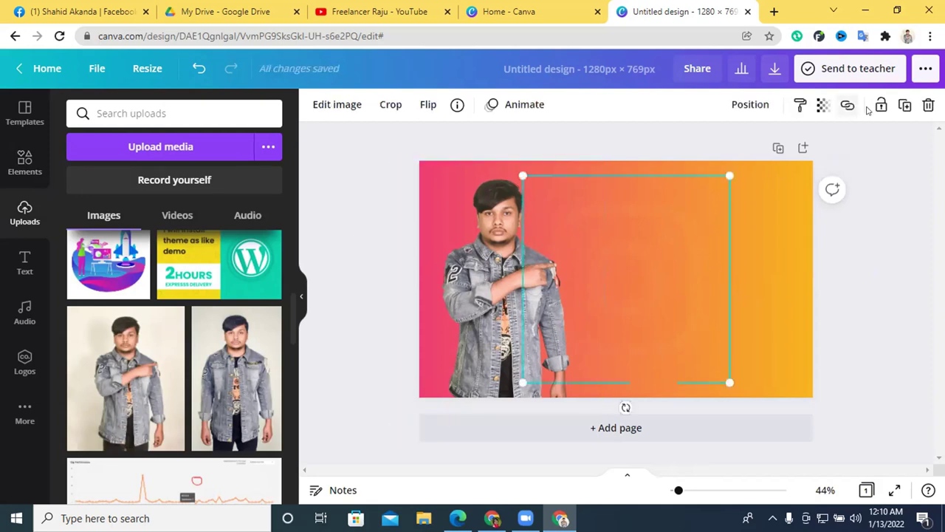
pyautogui.click(823, 104)
pyautogui.moveTo(696, 151); pyautogui.dragTo(697, 149)
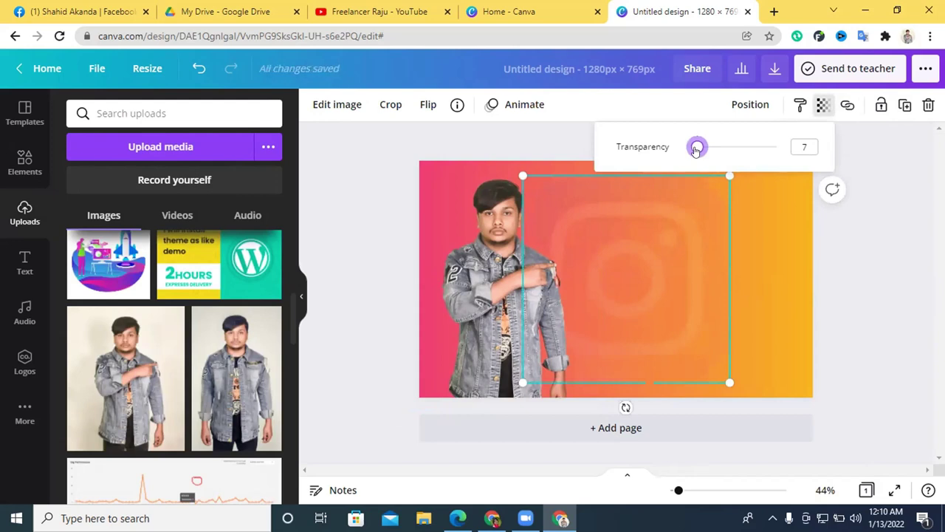
pyautogui.click(861, 279)
# Adjust the man's photo to brightness 9 and contrast -2, leaving saturation at 0.
pyautogui.click(517, 260)
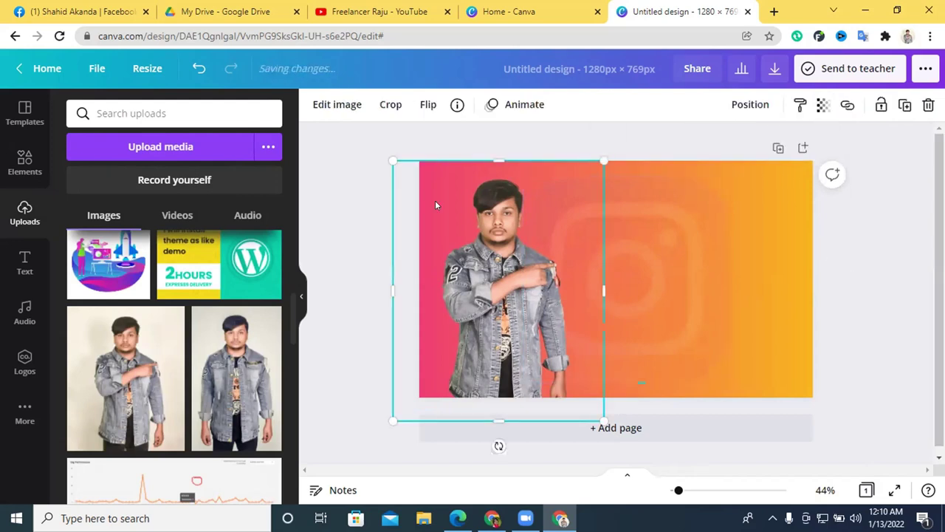
pyautogui.click(353, 107)
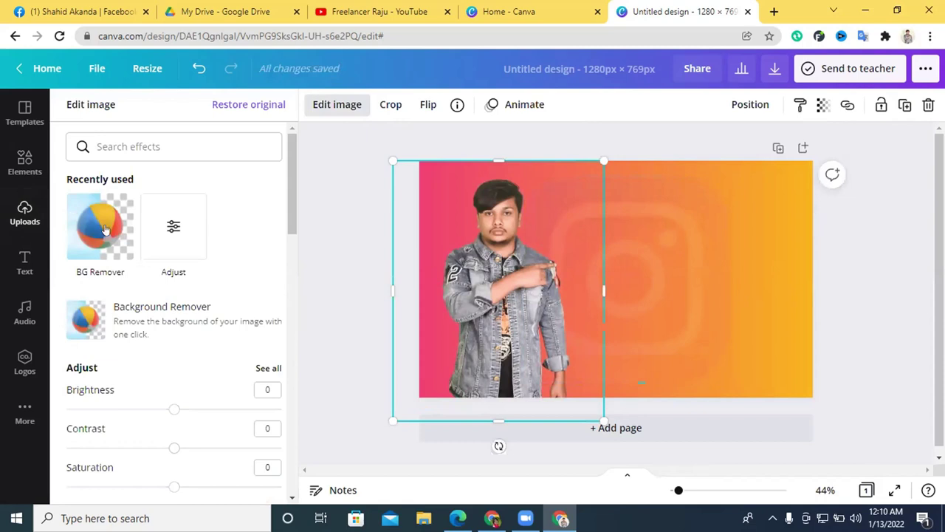
pyautogui.click(174, 238)
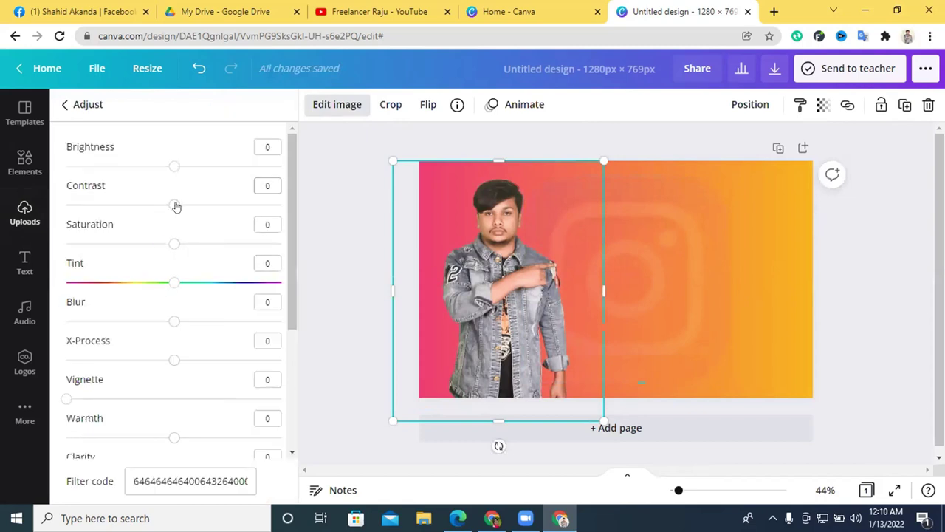
pyautogui.moveTo(173, 169); pyautogui.dragTo(182, 172)
pyautogui.moveTo(174, 205)
pyautogui.mouseDown()
pyautogui.moveTo(155, 208)
pyautogui.moveTo(171, 204)
pyautogui.mouseUp()
pyautogui.moveTo(174, 246)
pyautogui.mouseDown()
pyautogui.moveTo(185, 244)
pyautogui.moveTo(175, 244)
pyautogui.mouseUp()
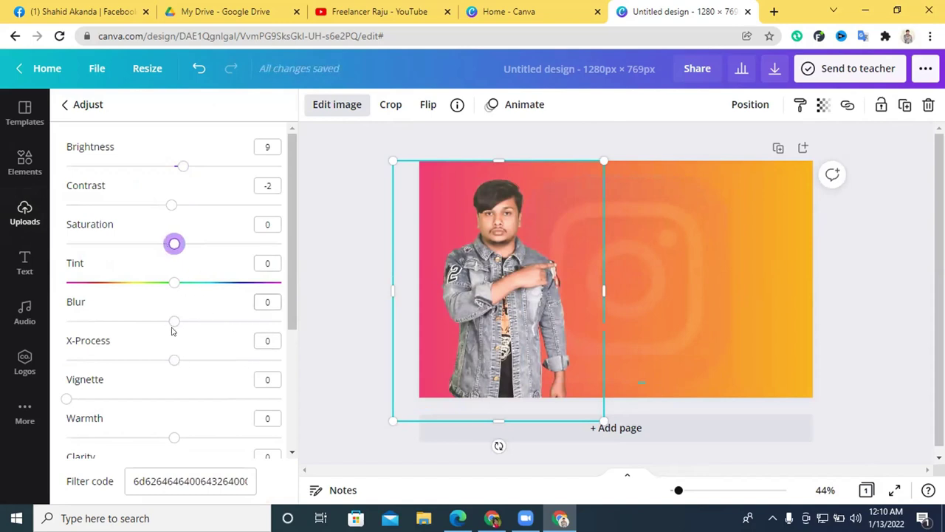
pyautogui.scroll(-3, 174, 362)
pyautogui.scroll(1, 136, 340)
pyautogui.scroll(-1, 136, 340)
pyautogui.click(849, 275)
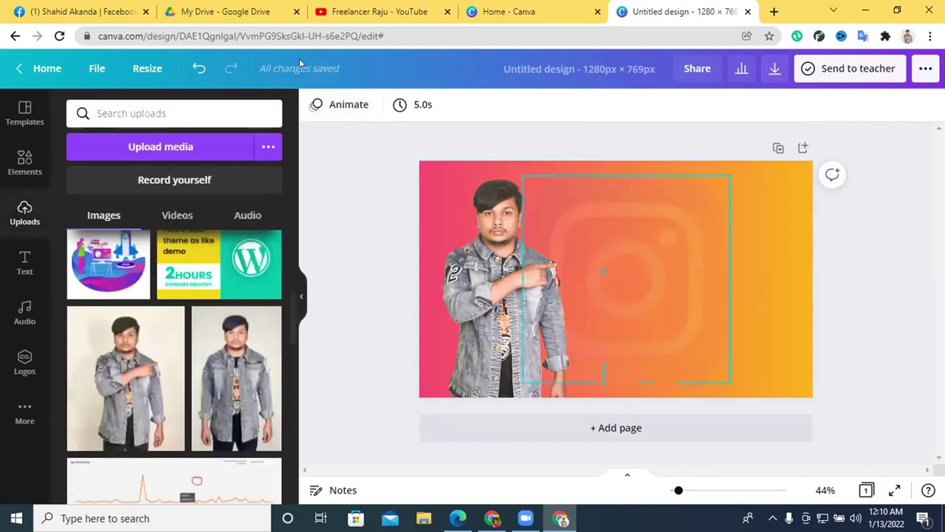
pyautogui.click(492, 518)
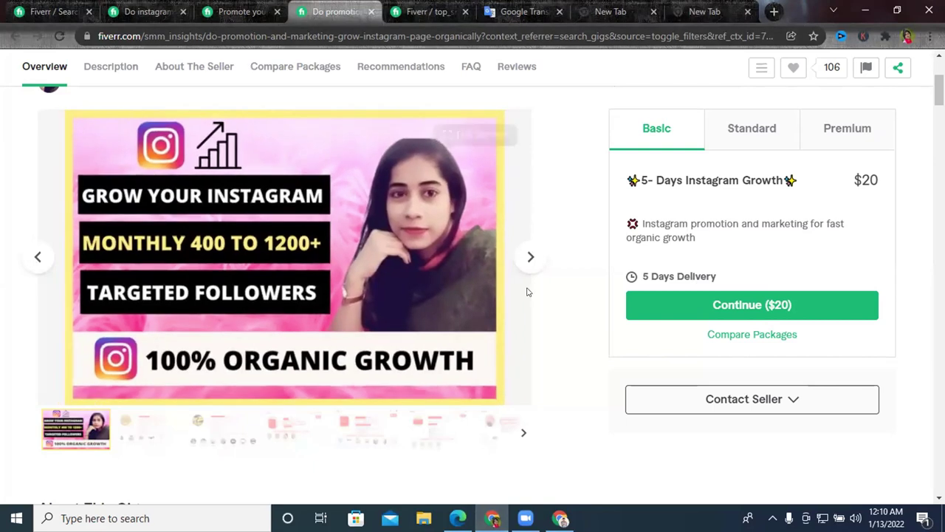
pyautogui.hotkey('alt', 'Tab')
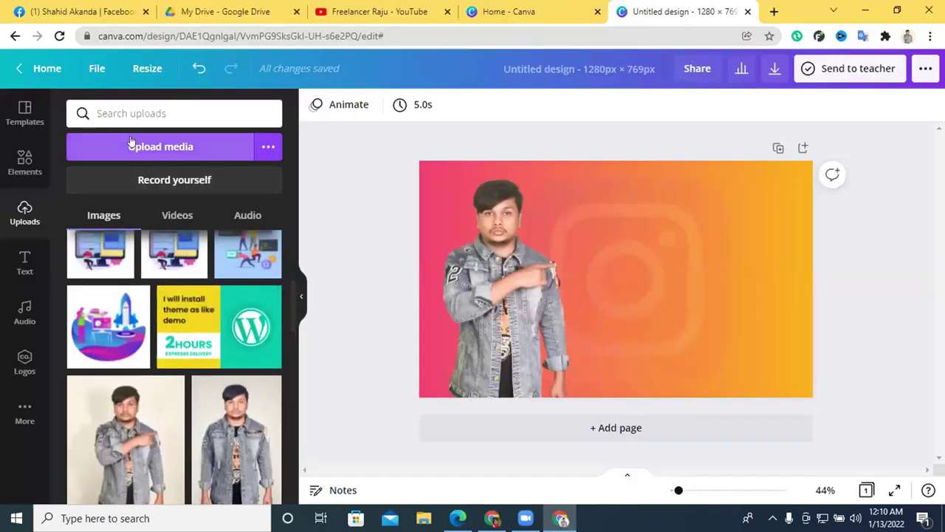
# Upload the man's photo from the Downloads folder, place it on the page and enlarge it.
pyautogui.click(173, 147)
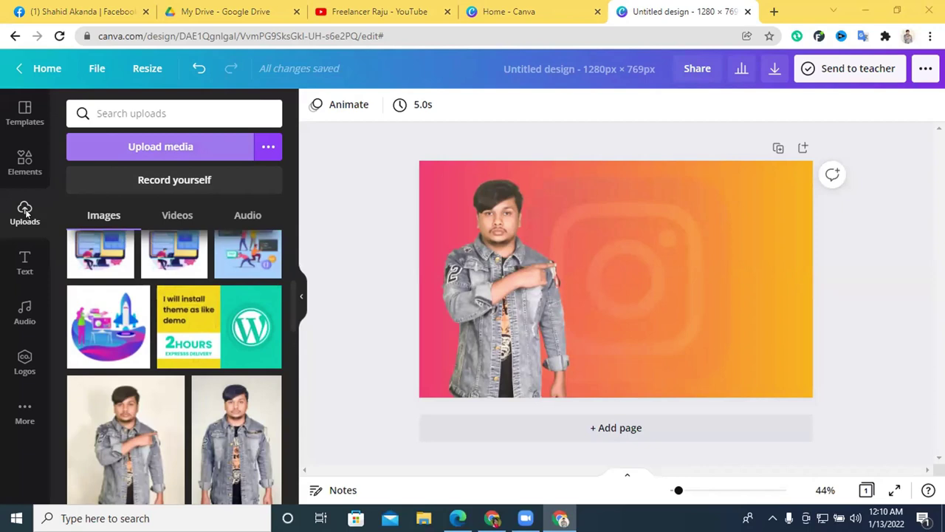
pyautogui.click(234, 150)
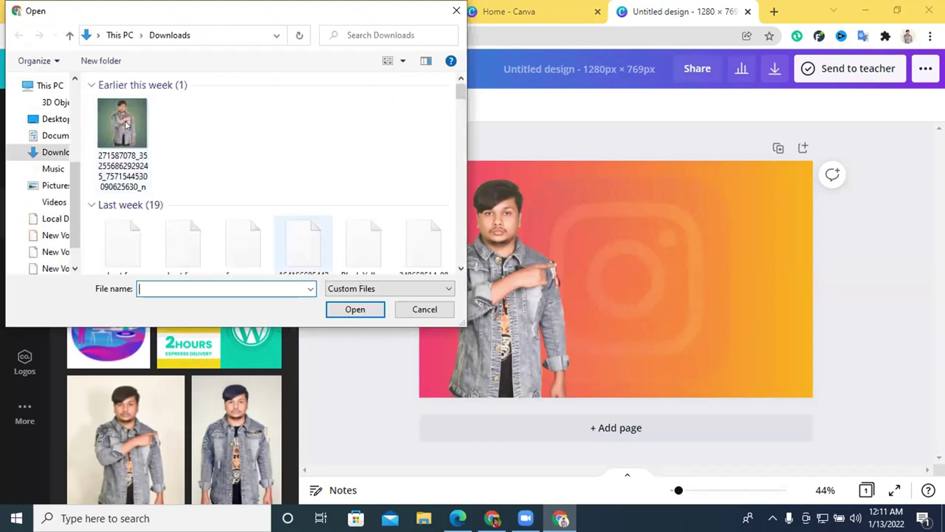
pyautogui.click(127, 125)
pyautogui.click(129, 250)
pyautogui.click(366, 318)
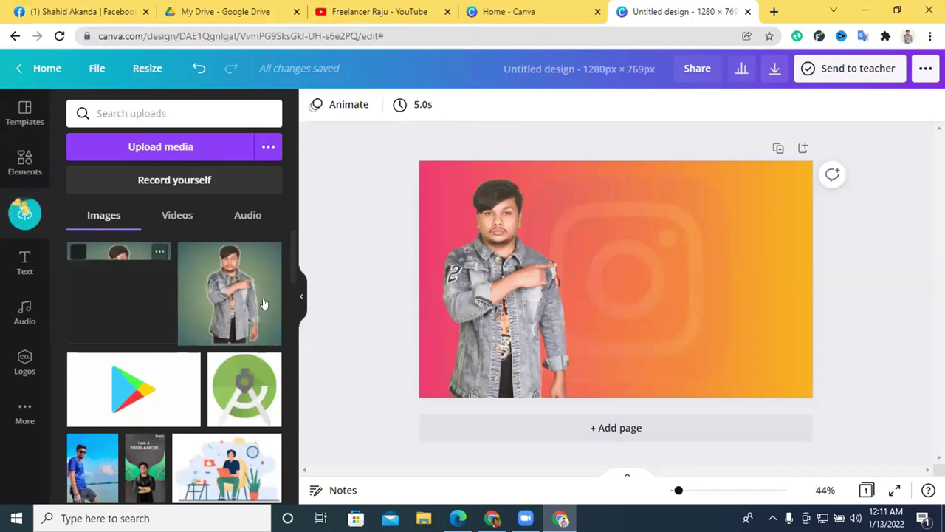
pyautogui.moveTo(405, 295); pyautogui.dragTo(568, 301)
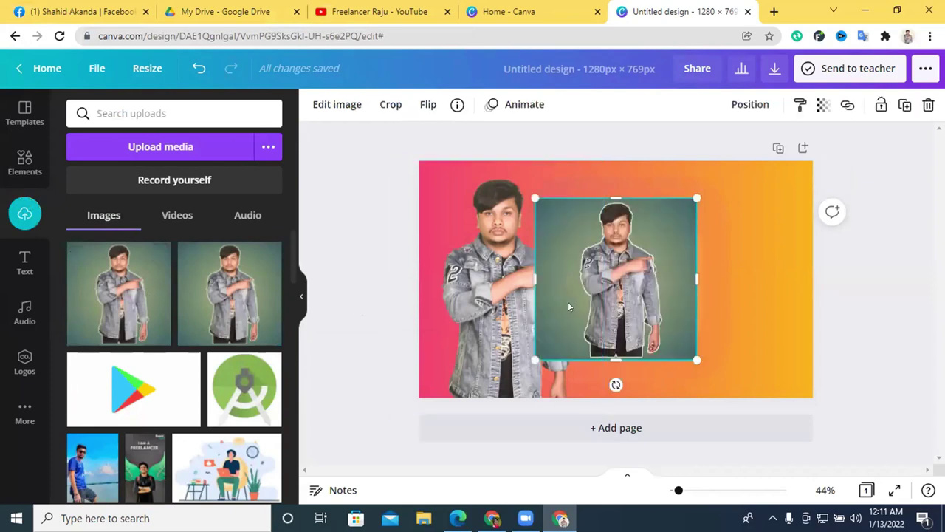
pyautogui.moveTo(640, 298); pyautogui.dragTo(743, 302)
pyautogui.moveTo(637, 200); pyautogui.dragTo(452, 158)
pyautogui.moveTo(624, 178); pyautogui.dragTo(656, 271)
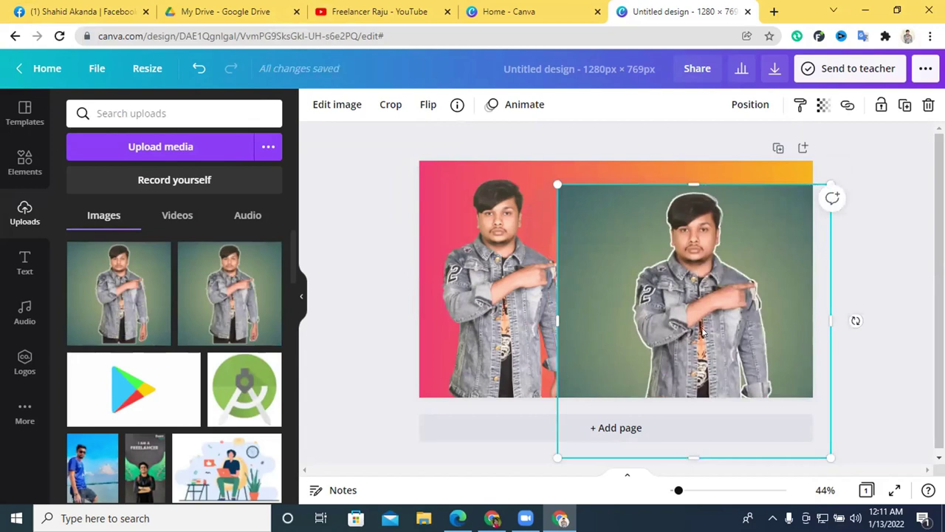
# Remove the new photo's background and align the cut-out exactly over the original figure.
pyautogui.click(338, 106)
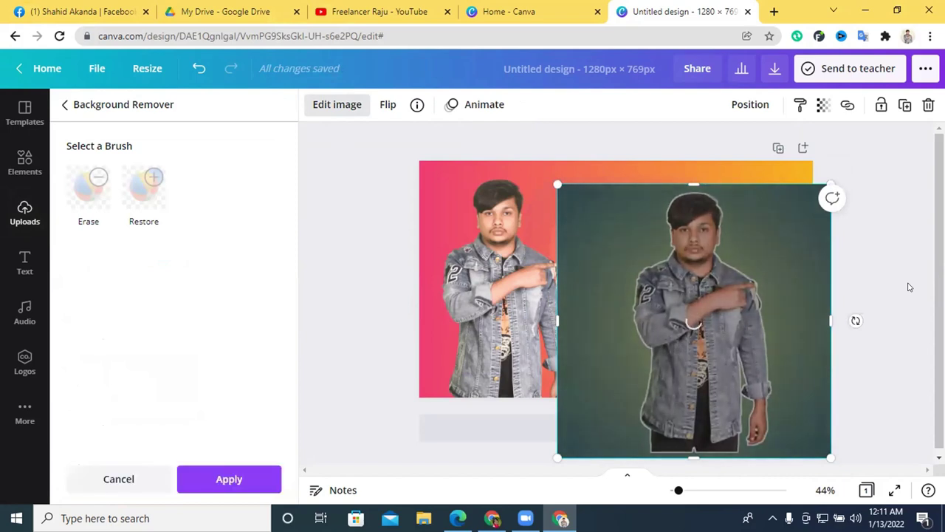
pyautogui.click(235, 480)
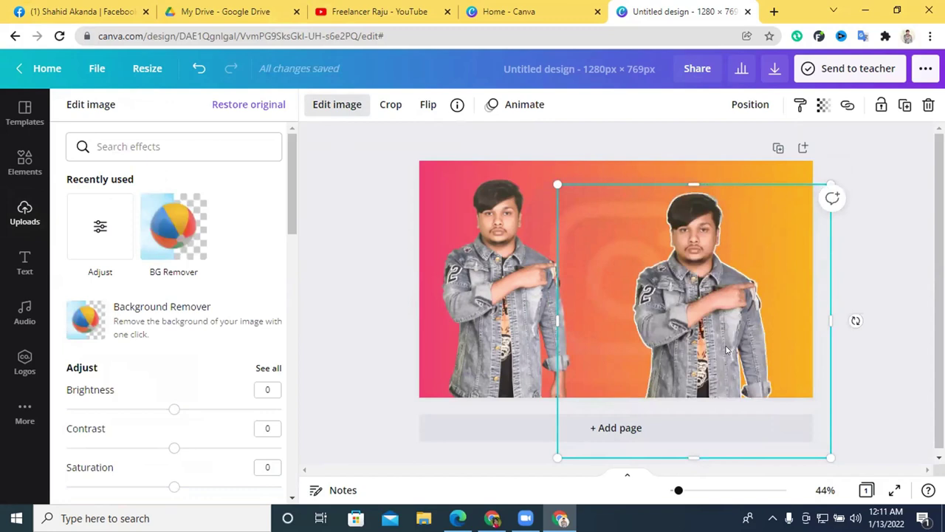
pyautogui.moveTo(726, 330); pyautogui.dragTo(531, 323)
pyautogui.press('Escape')
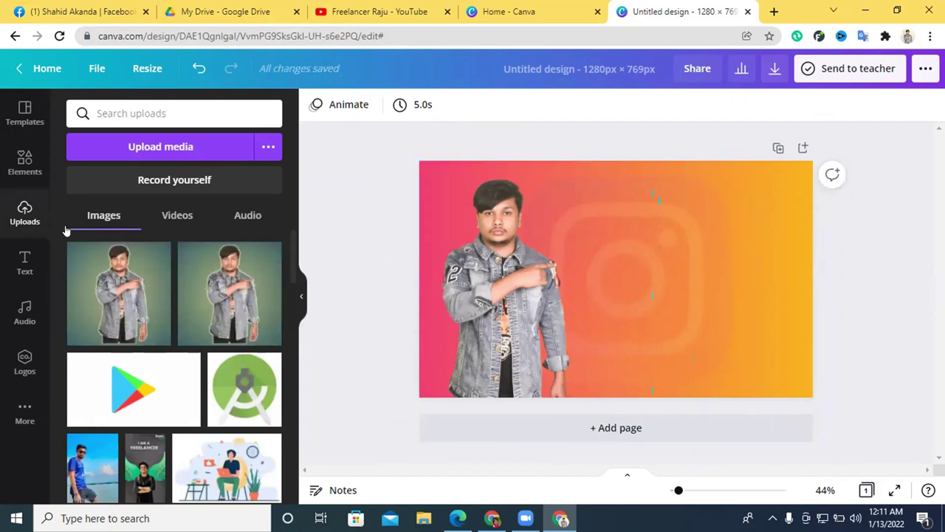
# Add a square from Lines & Shapes and stretch it into a bar about 703 wide beside the man.
pyautogui.click(24, 161)
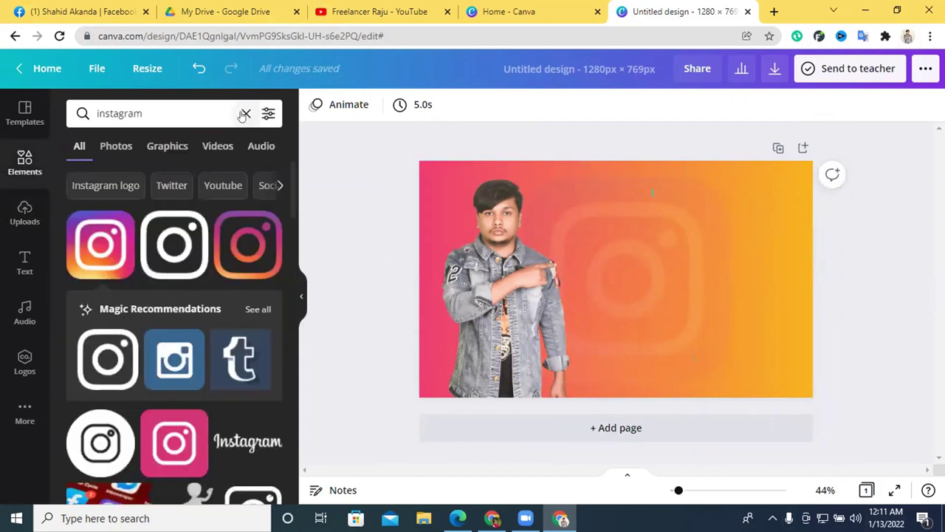
pyautogui.click(245, 114)
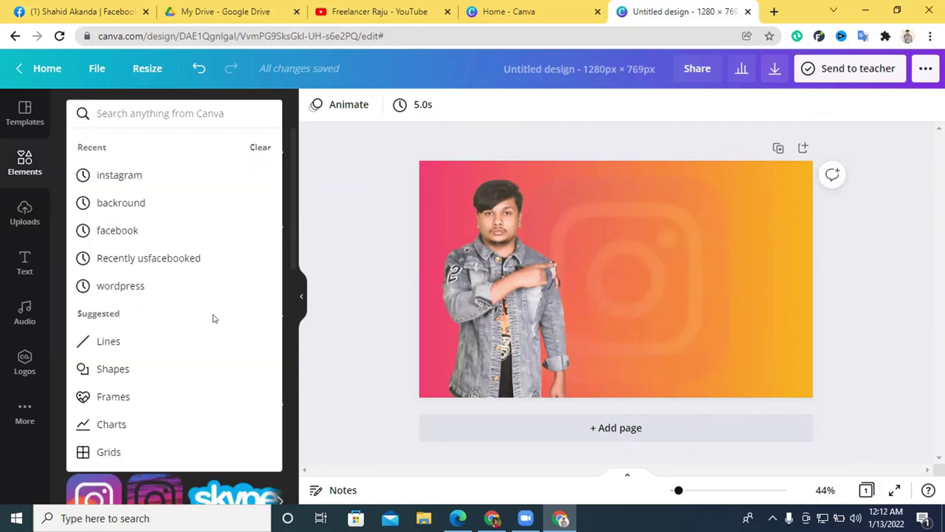
pyautogui.click(129, 316)
pyautogui.click(130, 315)
pyautogui.moveTo(604, 280); pyautogui.dragTo(628, 288)
pyautogui.moveTo(639, 330); pyautogui.dragTo(650, 260)
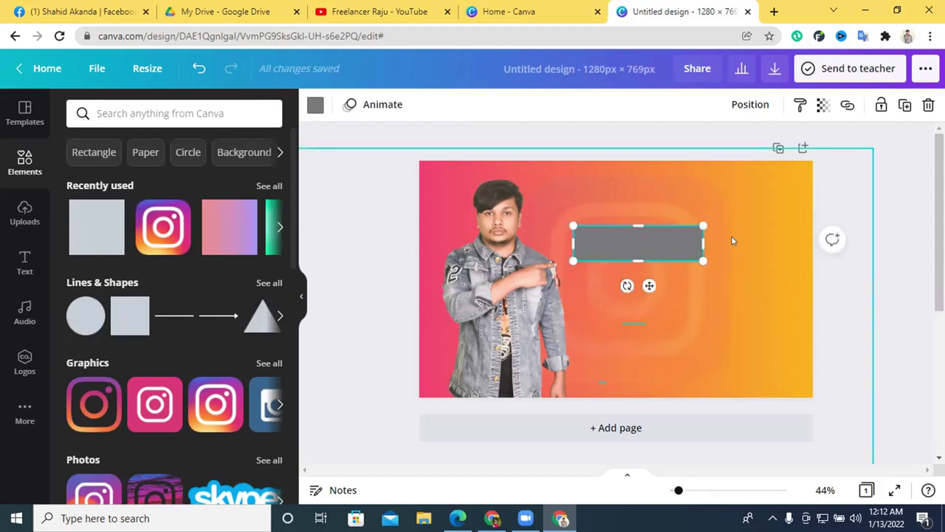
pyautogui.moveTo(704, 243); pyautogui.dragTo(794, 251)
pyautogui.click(861, 271)
pyautogui.moveTo(621, 254)
pyautogui.mouseDown()
pyautogui.moveTo(618, 243)
pyautogui.moveTo(625, 251)
pyautogui.mouseUp()
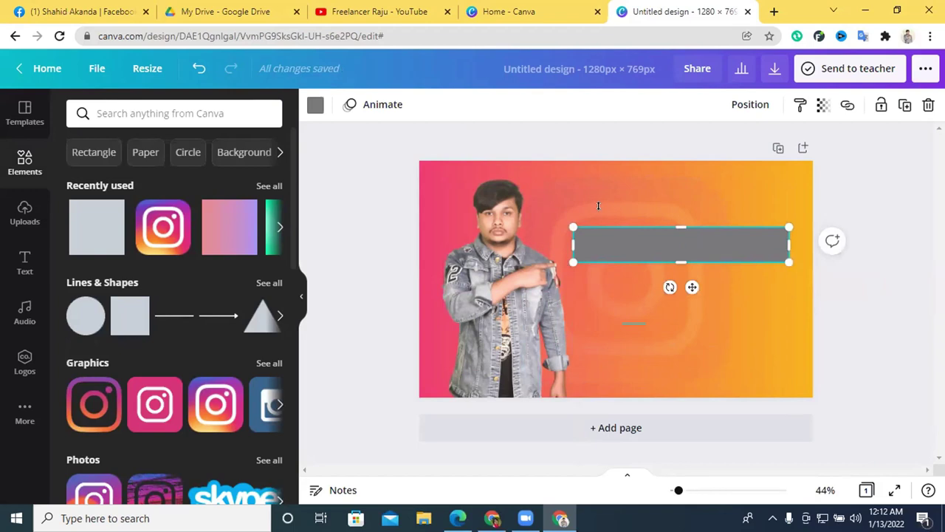
# Colour the bar black from Default Colors and bring up the Fiverr gig for reference.
pyautogui.click(316, 105)
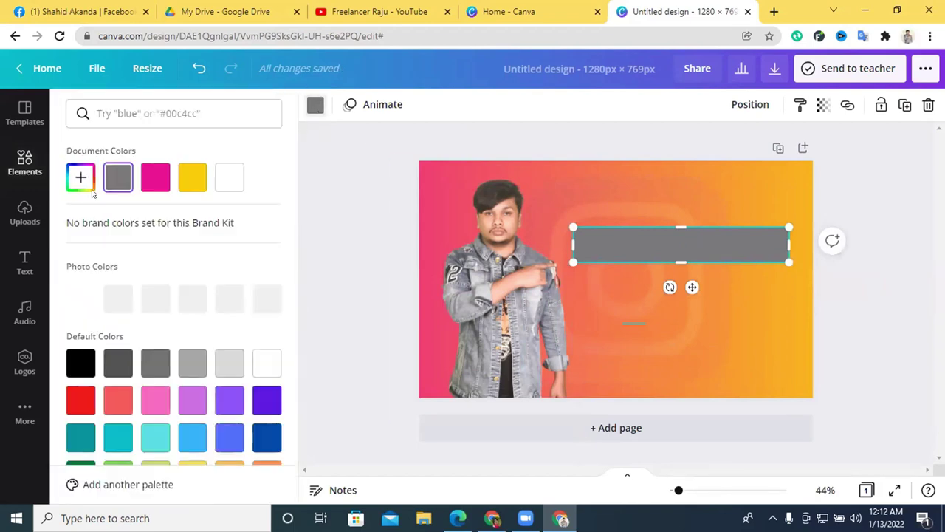
pyautogui.click(77, 369)
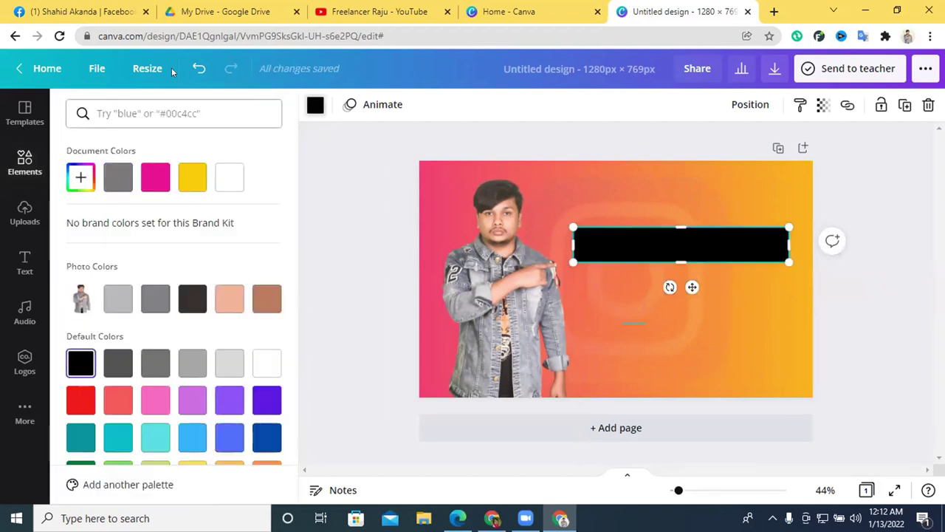
pyautogui.click(492, 518)
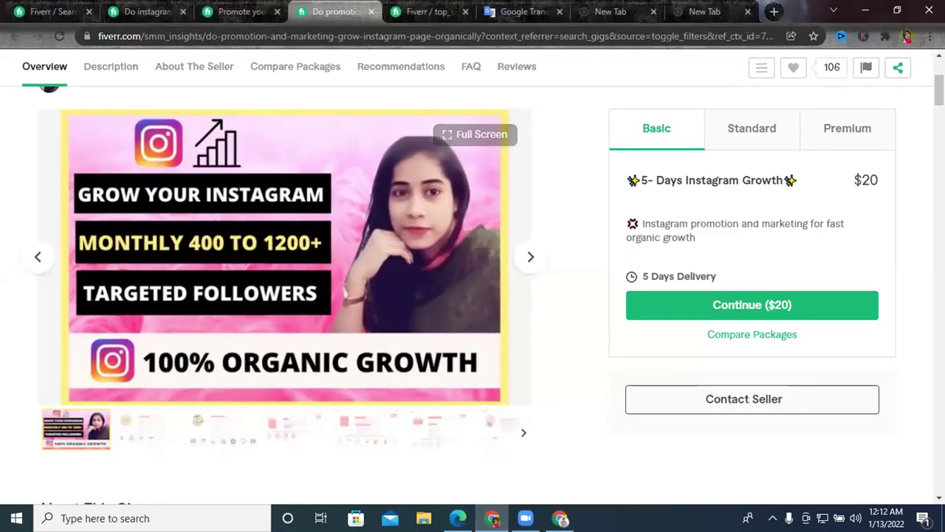
# Duplicate the black bar and stack the copies beneath the original.
pyautogui.hotkey('alt', 'Tab')
pyautogui.moveTo(726, 245); pyautogui.dragTo(734, 243)
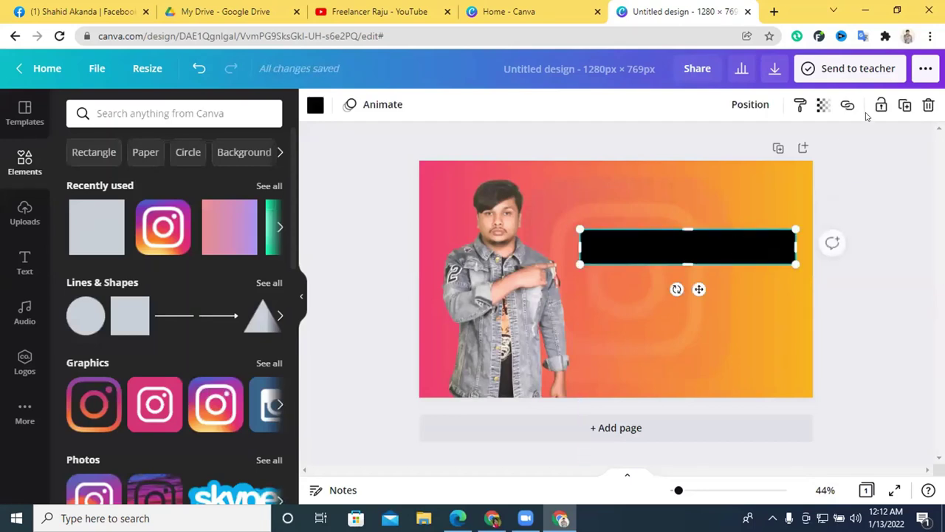
pyautogui.click(905, 107)
pyautogui.moveTo(679, 263); pyautogui.dragTo(709, 322)
pyautogui.click(713, 299)
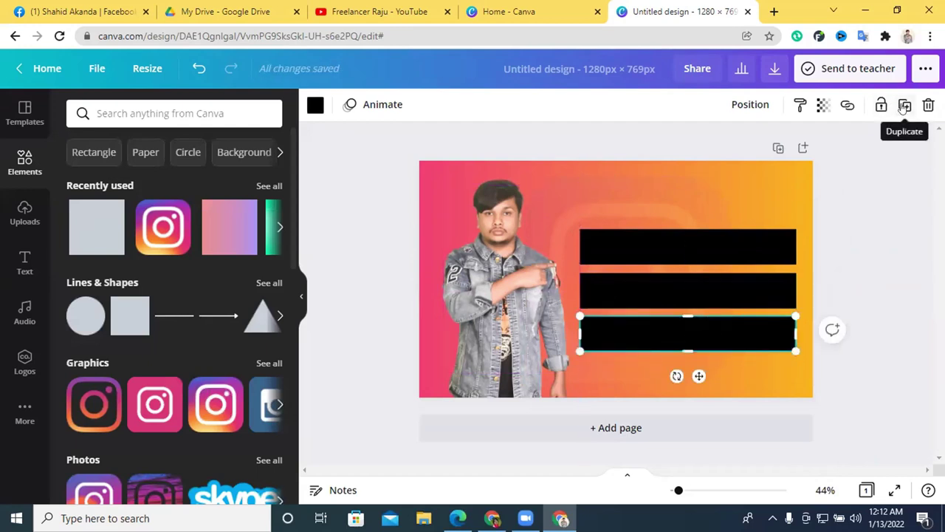
pyautogui.click(904, 107)
pyautogui.moveTo(702, 338); pyautogui.dragTo(697, 371)
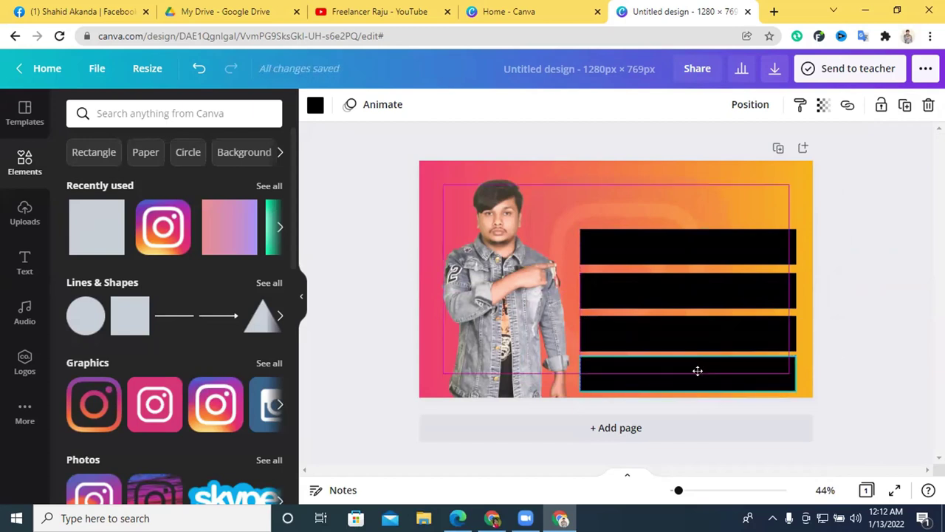
# Lock the man's photo and the gradient background image in place.
pyautogui.click(654, 198)
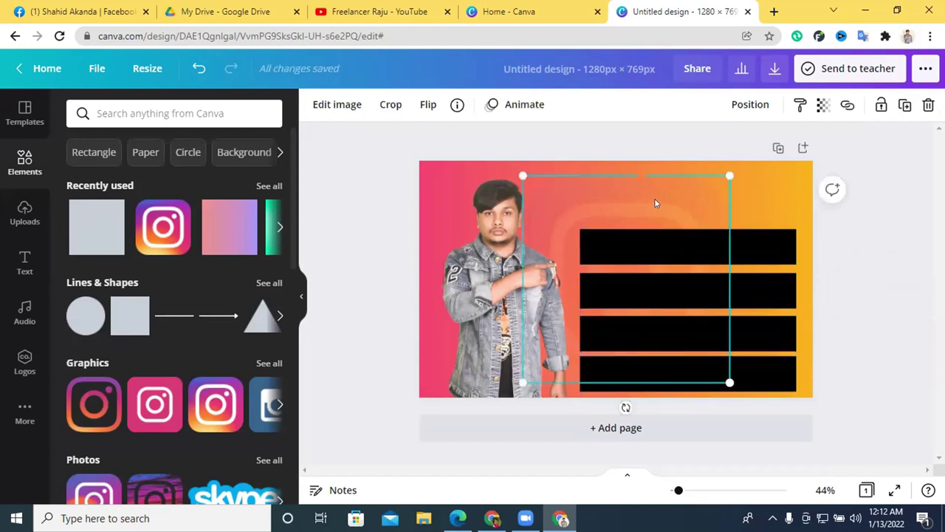
pyautogui.click(881, 105)
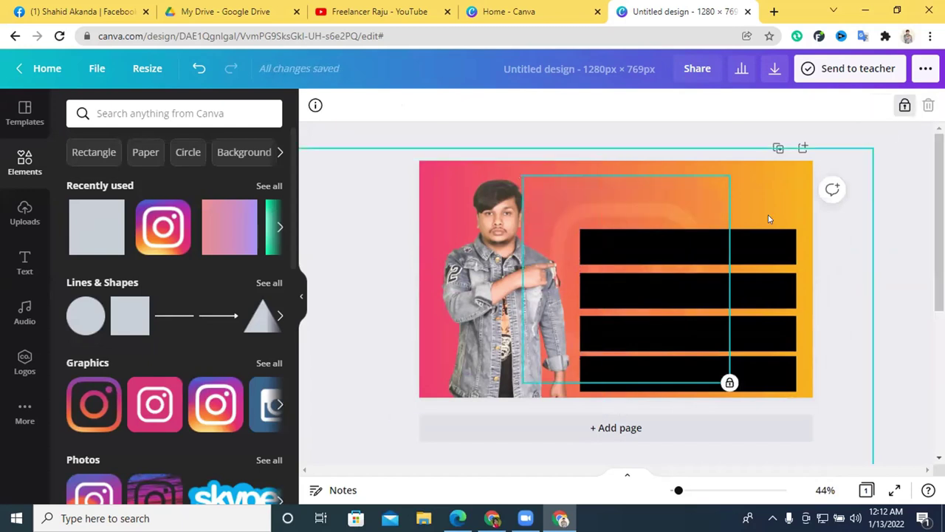
pyautogui.moveTo(774, 254); pyautogui.dragTo(768, 215)
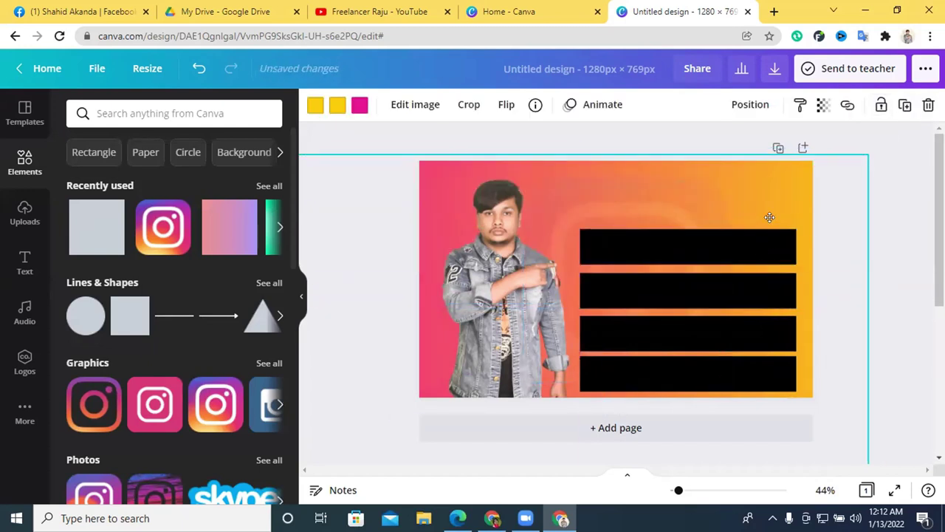
pyautogui.click(881, 105)
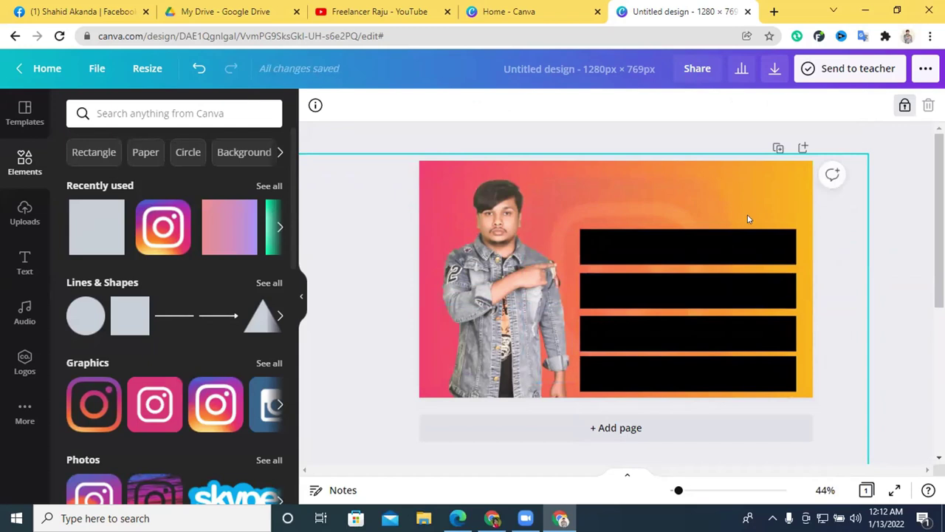
# Shrink the four selected bars together and move them down on the right.
pyautogui.moveTo(753, 304); pyautogui.dragTo(743, 361)
pyautogui.moveTo(796, 374); pyautogui.dragTo(765, 360)
pyautogui.moveTo(710, 271); pyautogui.dragTo(708, 287)
# Widen each of the four bars so they match at 676 × 103.
pyautogui.click(771, 244)
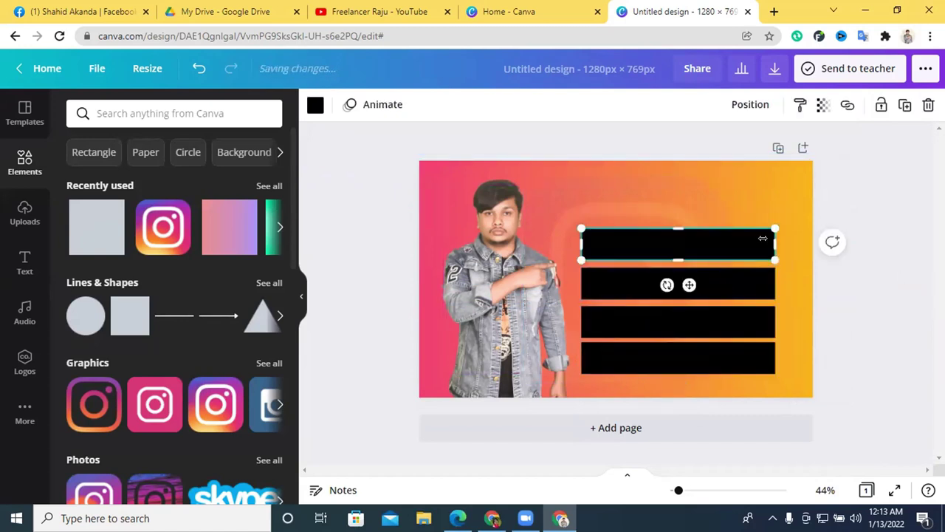
pyautogui.moveTo(779, 238); pyautogui.dragTo(791, 238)
pyautogui.click(754, 280)
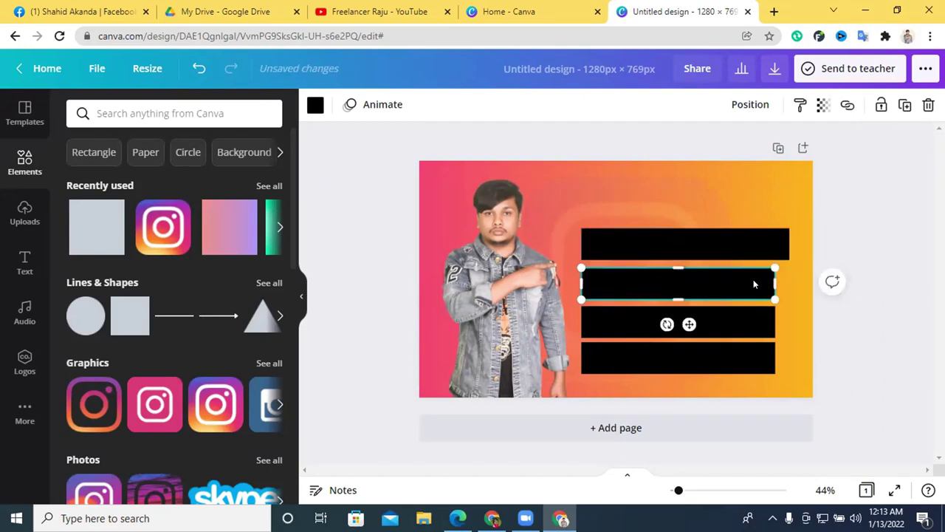
pyautogui.moveTo(772, 278)
pyautogui.mouseDown()
pyautogui.moveTo(801, 280)
pyautogui.moveTo(791, 279)
pyautogui.mouseUp()
pyautogui.click(766, 328)
pyautogui.moveTo(775, 323); pyautogui.dragTo(789, 323)
pyautogui.click(763, 360)
pyautogui.moveTo(763, 360); pyautogui.dragTo(790, 357)
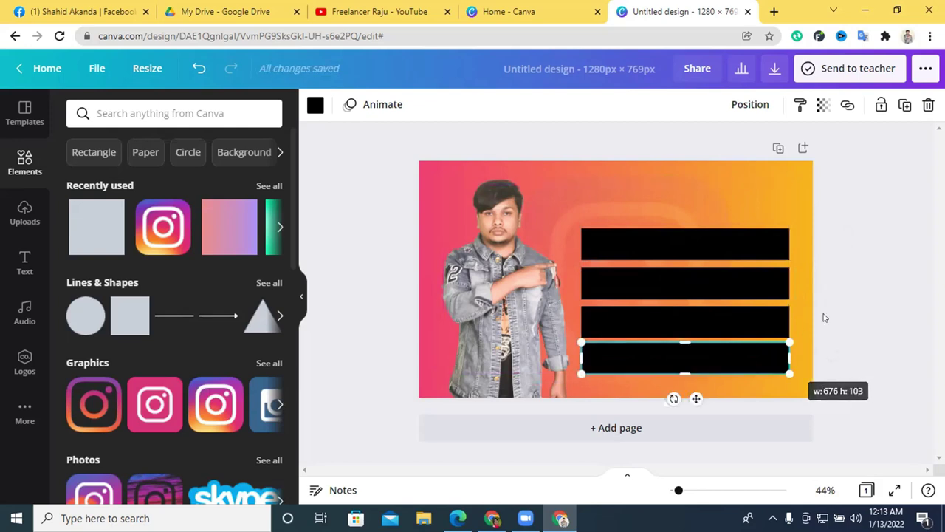
pyautogui.click(857, 288)
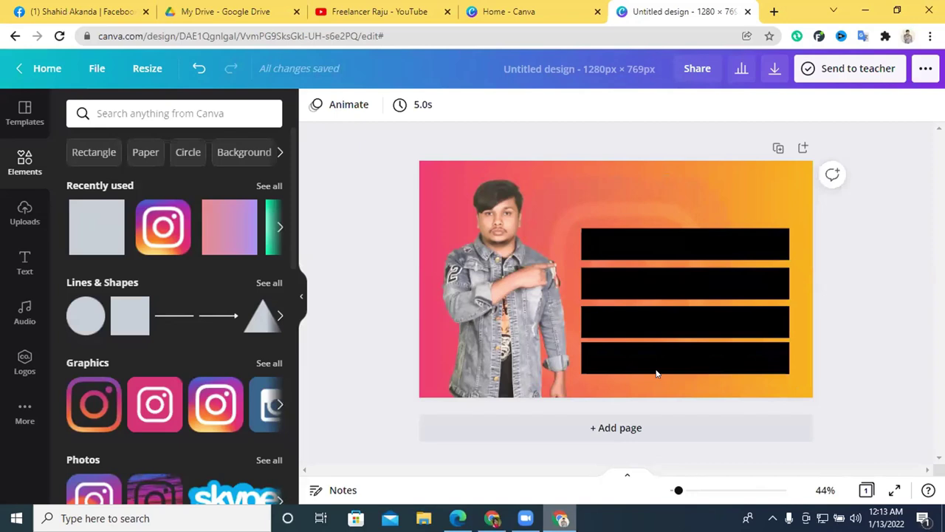
pyautogui.moveTo(656, 374); pyautogui.dragTo(723, 345)
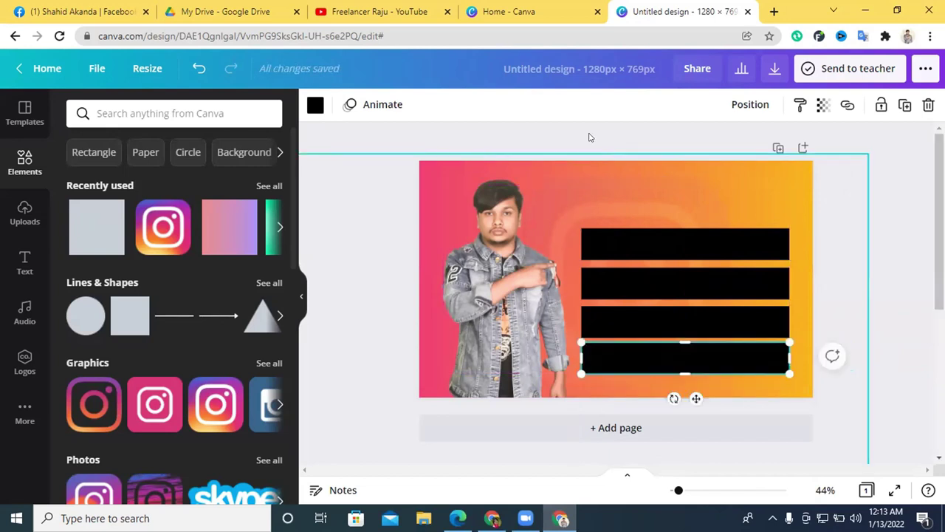
pyautogui.click(899, 227)
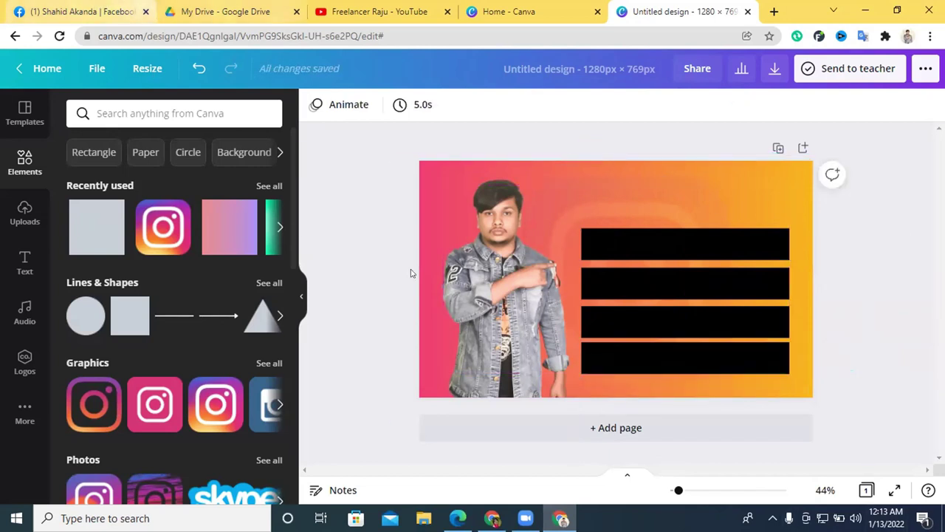
pyautogui.click(492, 518)
pyautogui.click(249, 7)
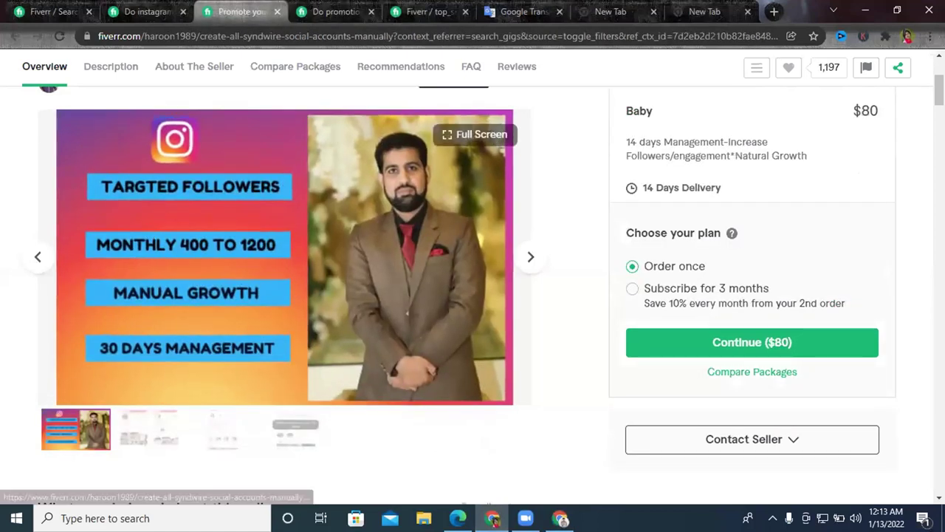
pyautogui.hotkey('alt', 'Tab')
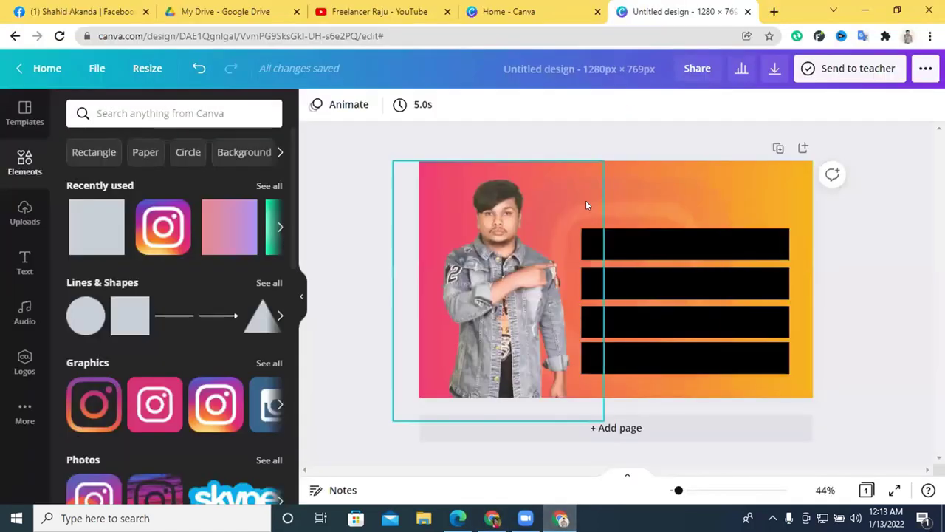
# Add a heading reading 'Freelancerram GrowthExp' and move it to the top right above the bars.
pyautogui.click(24, 264)
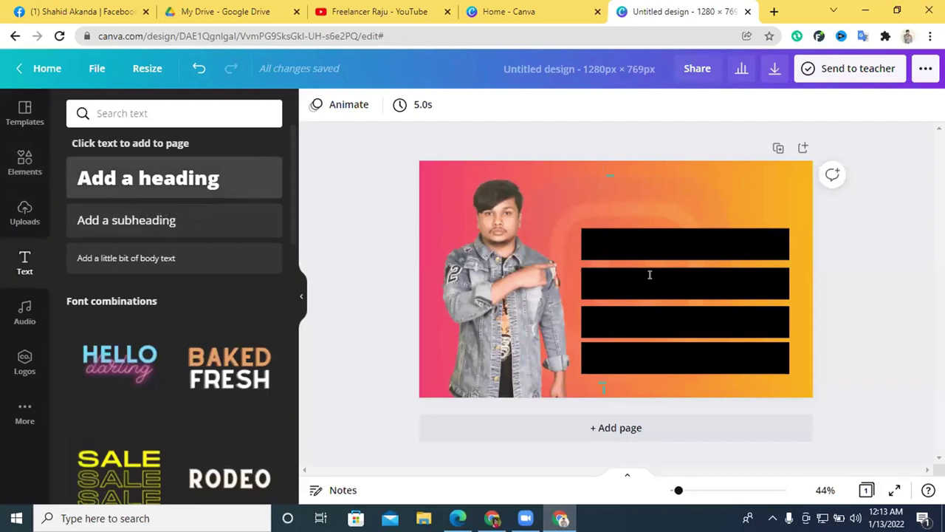
pyautogui.click(147, 178)
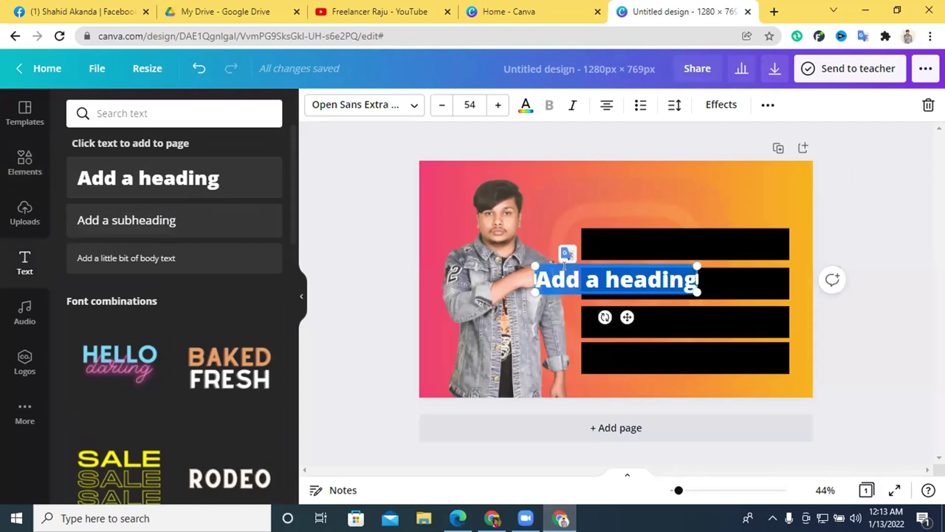
pyautogui.press('BackSpace')
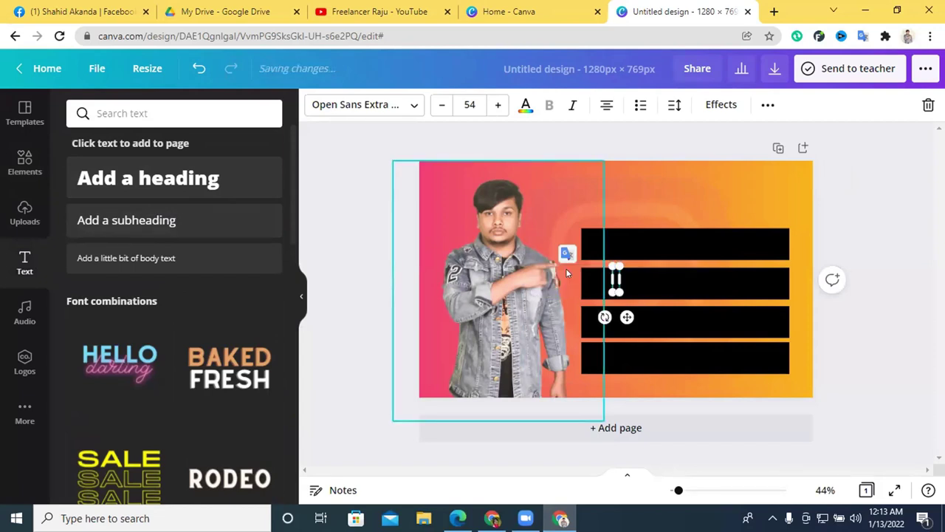
pyautogui.write('Freelancer')
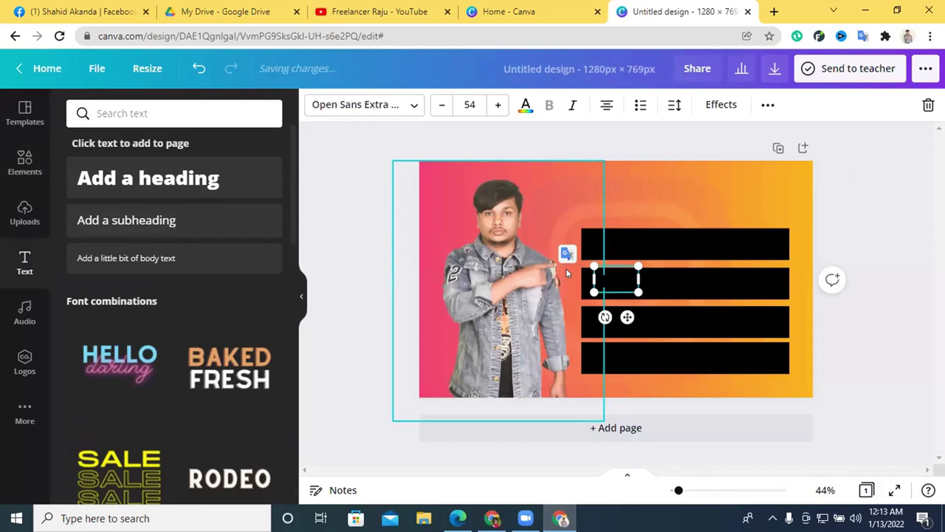
pyautogui.write('ram GrowthExp')
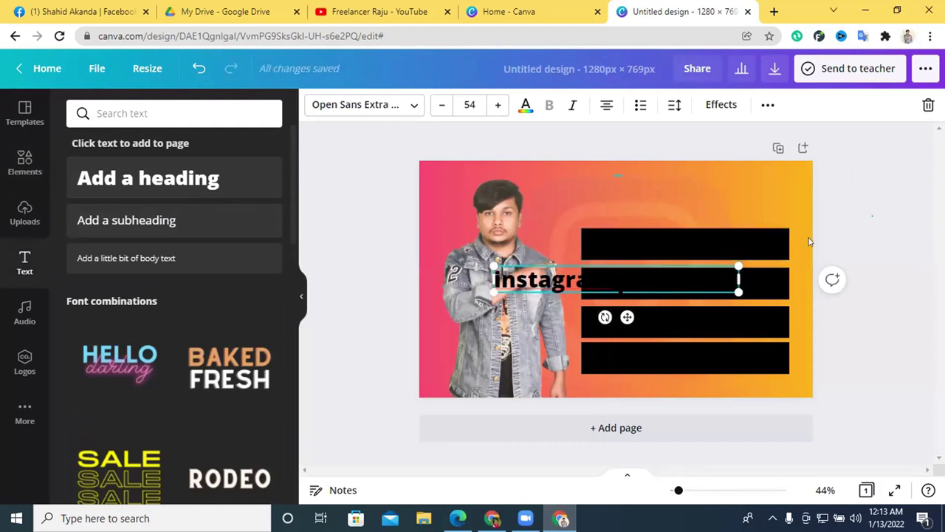
pyautogui.click(809, 241)
pyautogui.moveTo(516, 276); pyautogui.dragTo(577, 192)
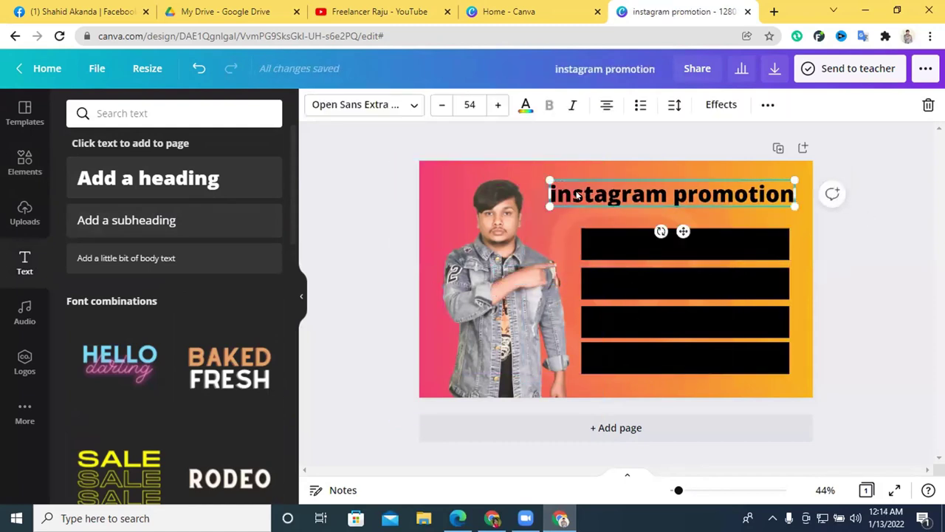
# Rewrite the heading as 'INSTAGRAM PROMOTION' and widen its box to one line.
pyautogui.click(591, 194)
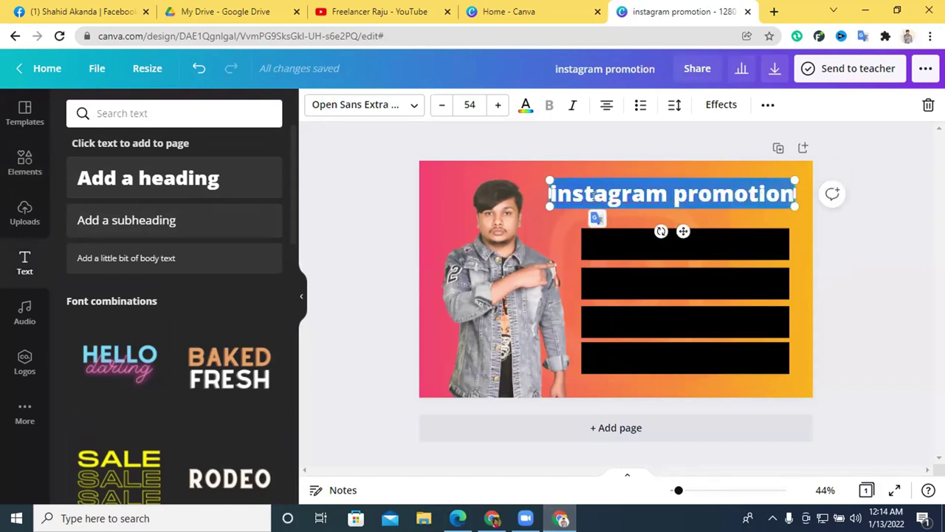
pyautogui.press('BackSpace')
pyautogui.write('INSTAGR')
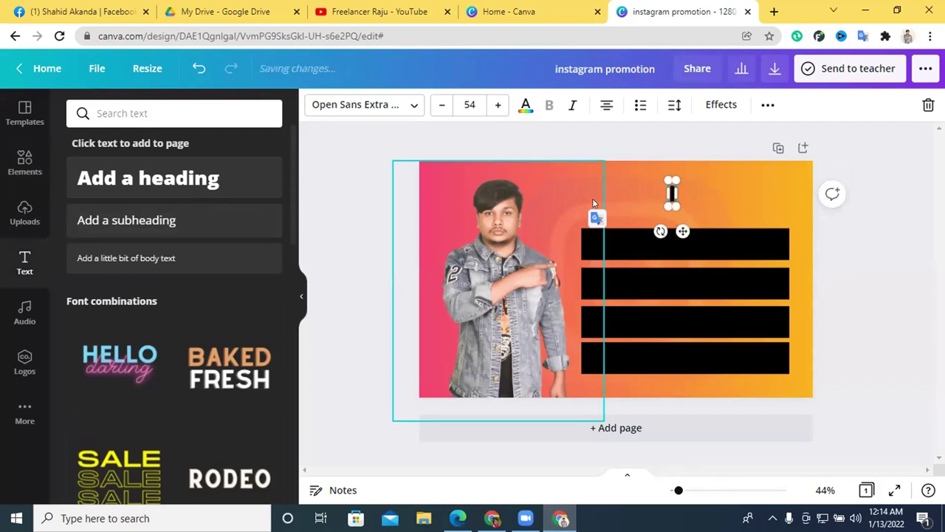
pyautogui.write('AM')
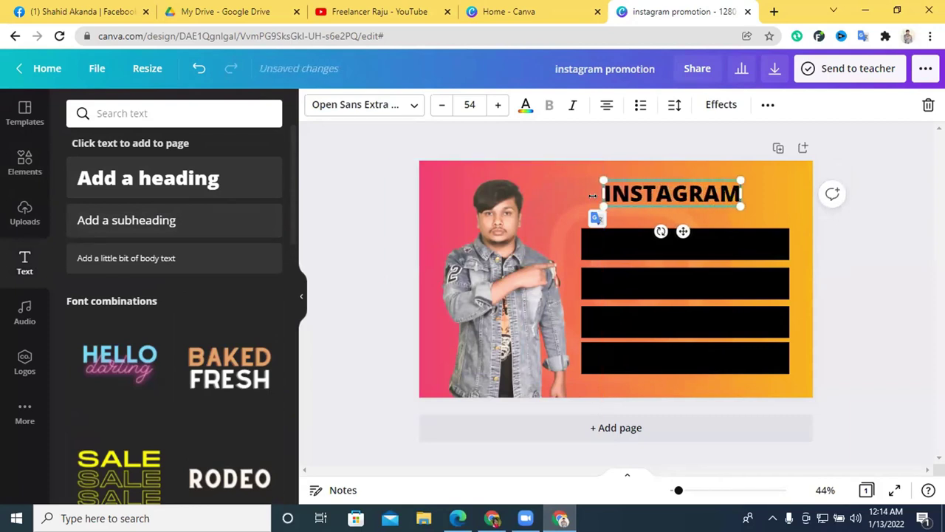
pyautogui.write(' PROMOTION')
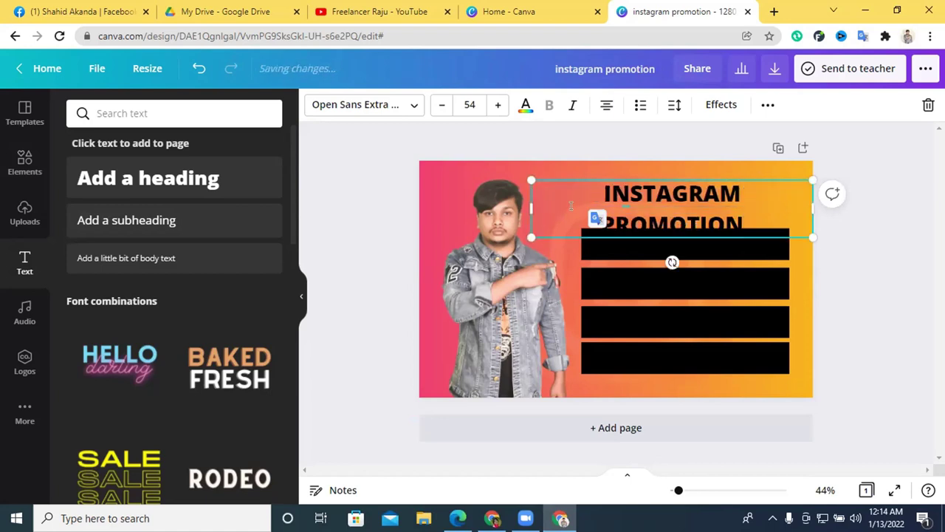
pyautogui.moveTo(520, 200)
pyautogui.mouseDown()
pyautogui.moveTo(509, 199)
pyautogui.moveTo(533, 205)
pyautogui.mouseUp()
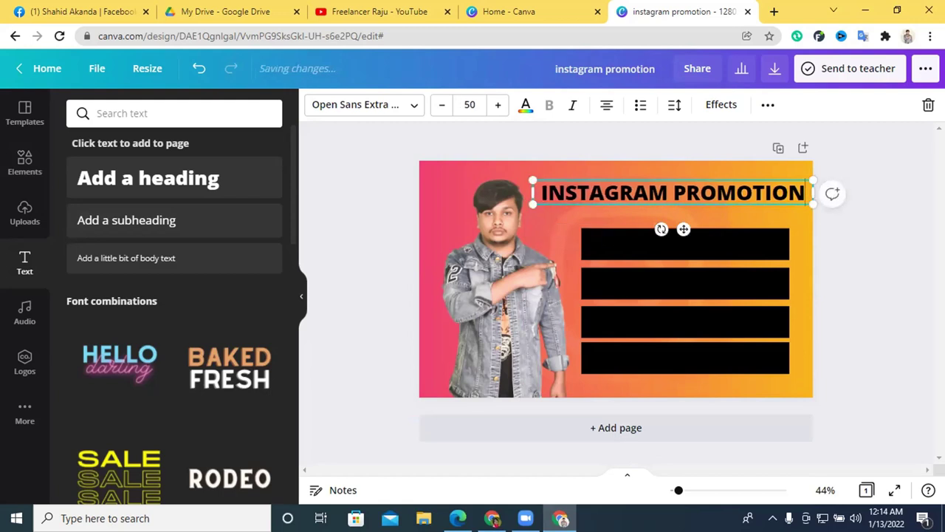
pyautogui.click(915, 205)
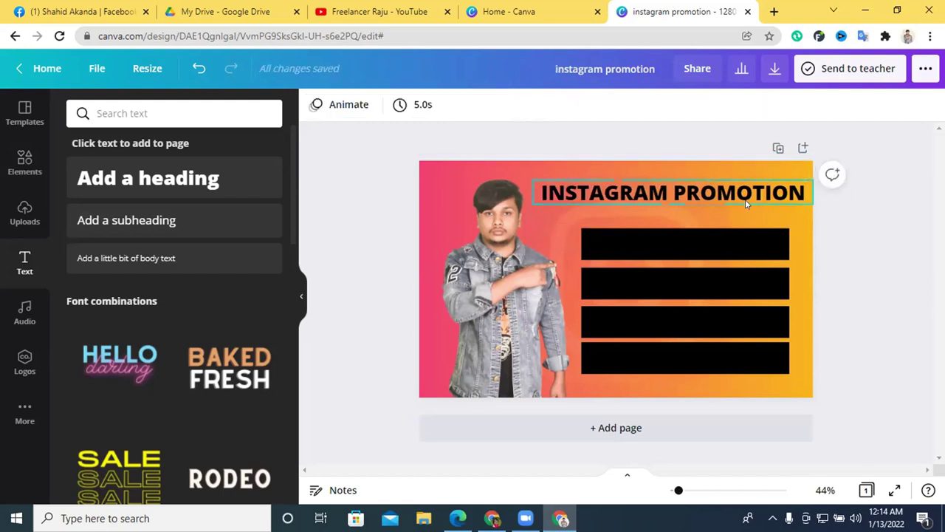
# Undo back to the lowercase 'instagram promotion' heading, enlarge it slightly and nudge it into place.
pyautogui.click(198, 68)
pyautogui.click(198, 67)
pyautogui.click(198, 68)
pyautogui.click(198, 68)
pyautogui.click(198, 68)
pyautogui.click(198, 68)
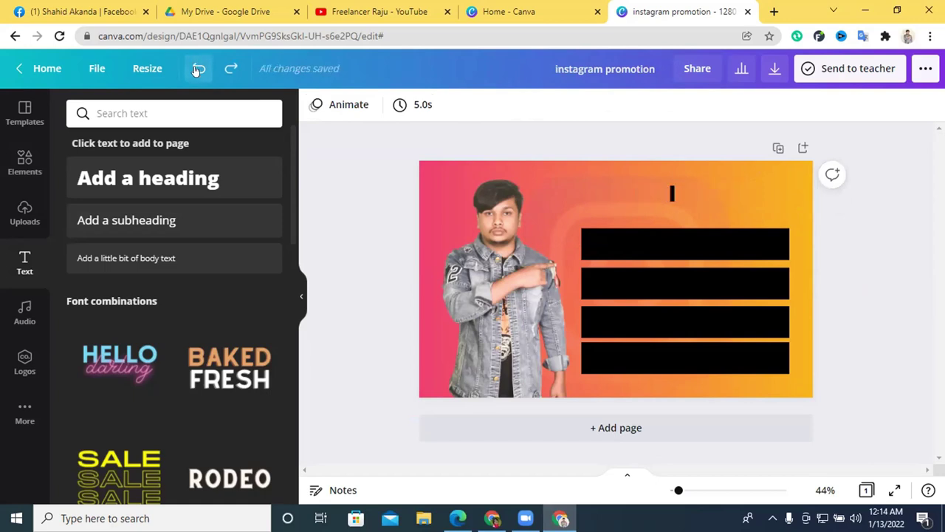
pyautogui.click(198, 68)
pyautogui.click(638, 196)
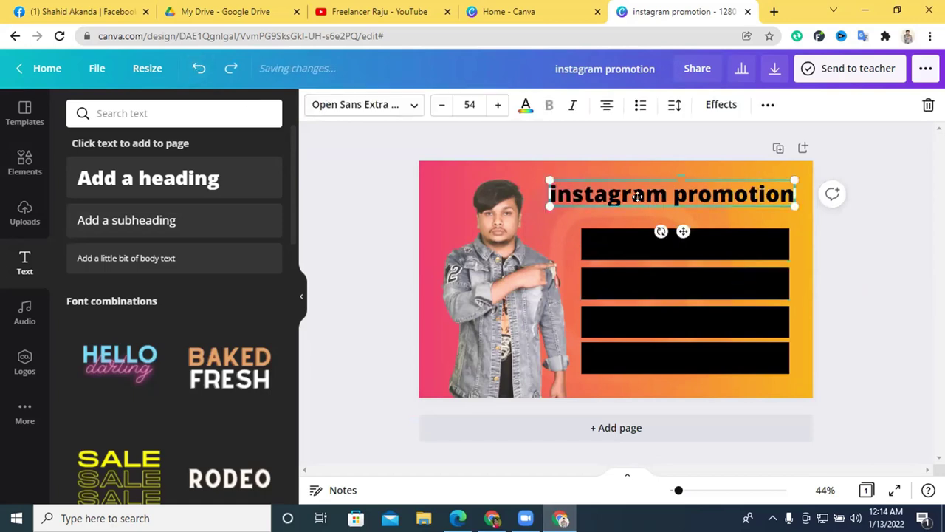
pyautogui.moveTo(794, 206); pyautogui.dragTo(795, 208)
pyautogui.moveTo(537, 178); pyautogui.dragTo(541, 180)
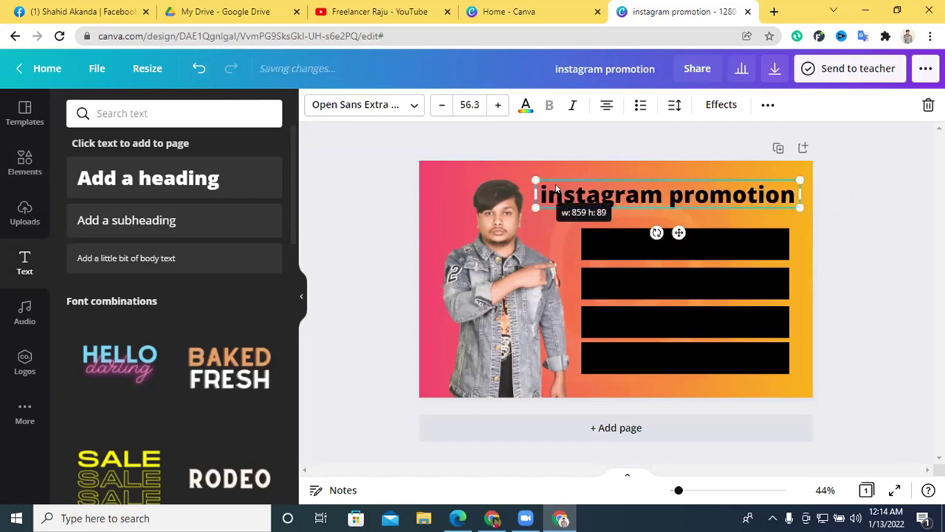
pyautogui.click(731, 209)
pyautogui.moveTo(731, 208); pyautogui.dragTo(716, 206)
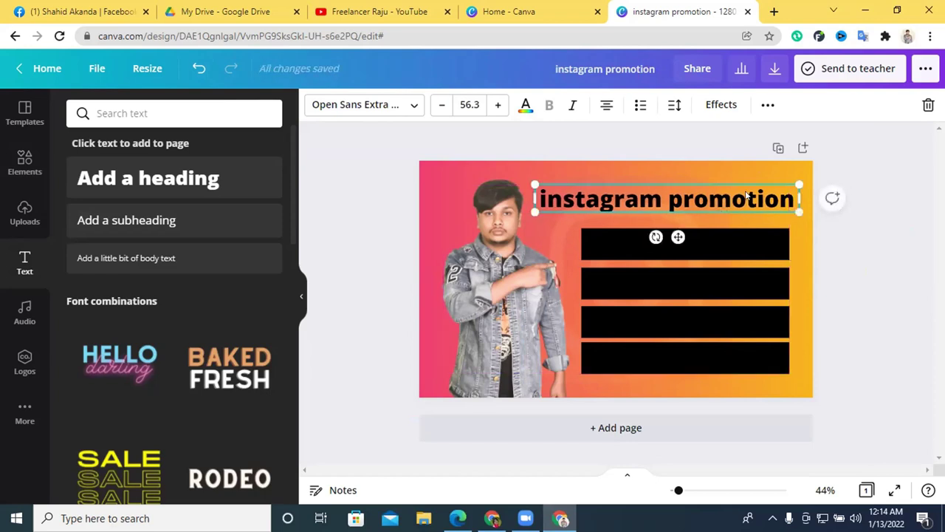
# Give the heading a light-blue Splice effect with direction about -75, lower offset and thickness 49.
pyautogui.click(722, 105)
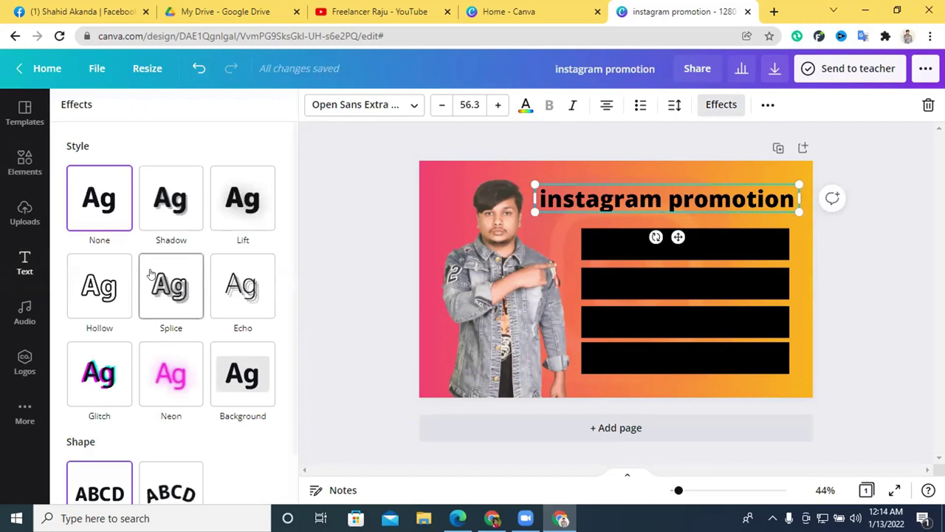
pyautogui.click(167, 291)
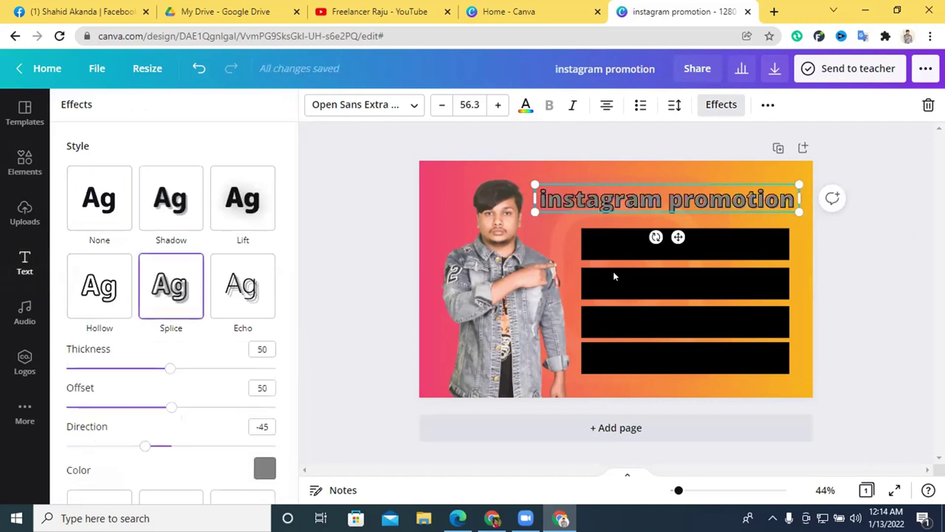
pyautogui.click(265, 468)
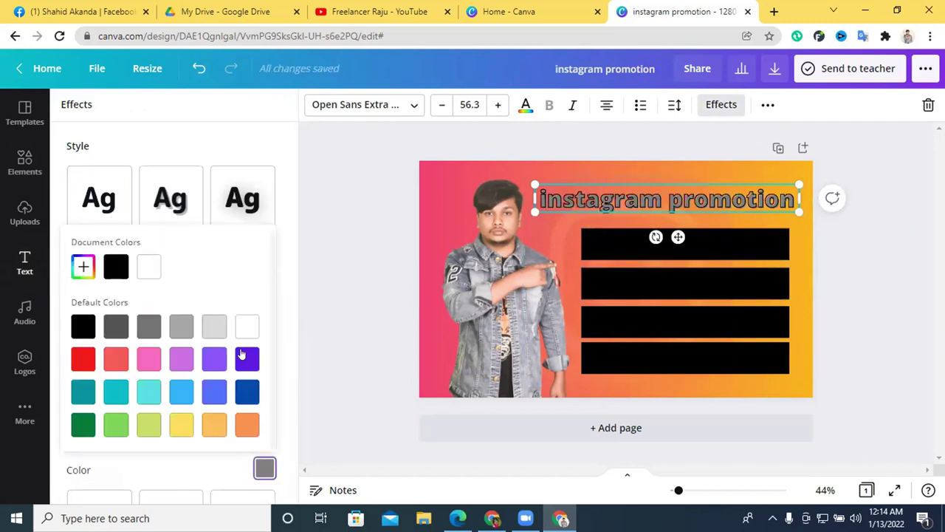
pyautogui.click(248, 327)
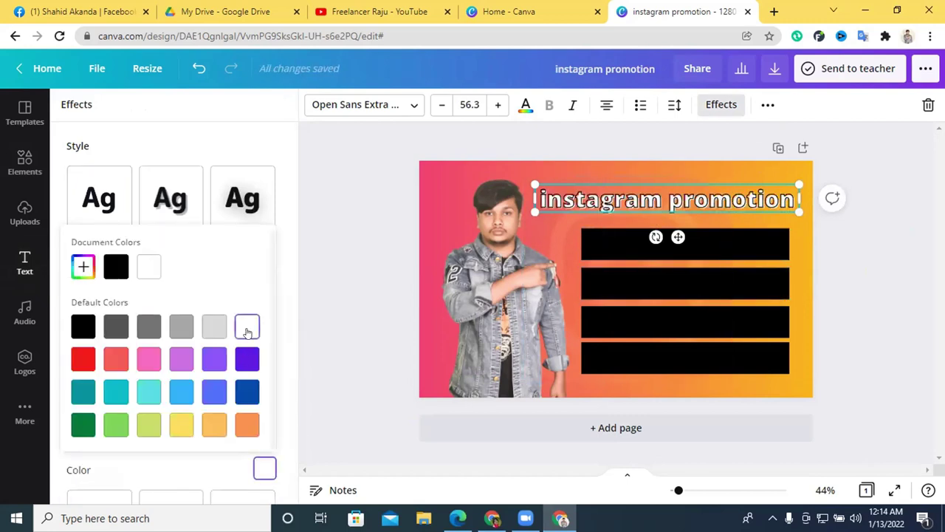
pyautogui.click(179, 393)
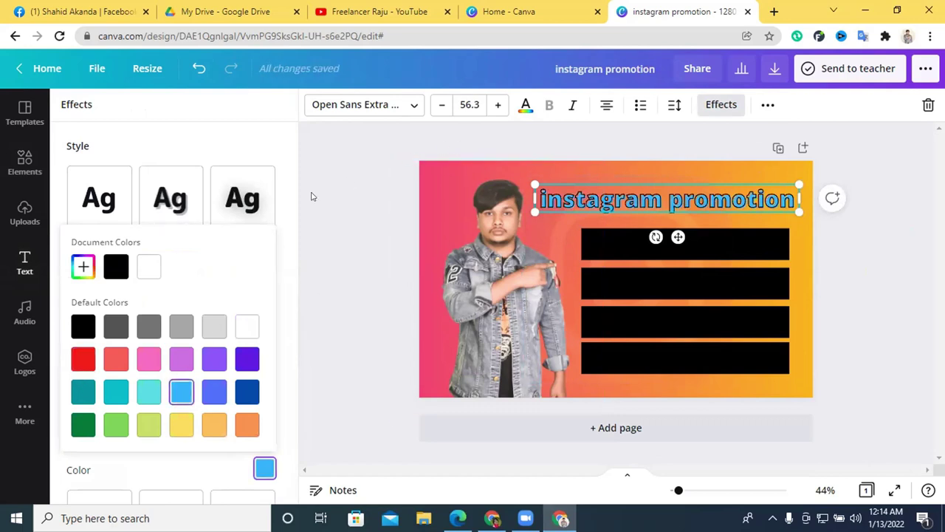
pyautogui.click(246, 139)
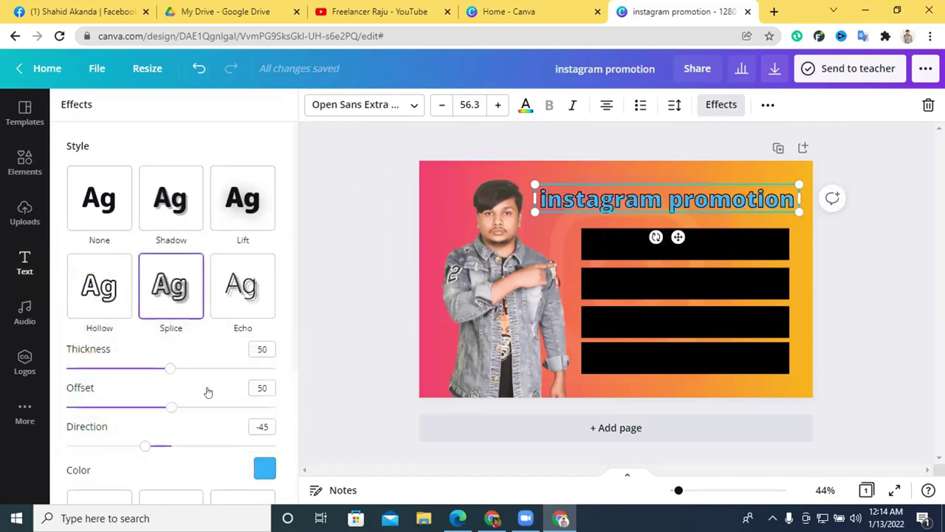
pyautogui.moveTo(141, 442)
pyautogui.mouseDown()
pyautogui.moveTo(196, 446)
pyautogui.moveTo(74, 446)
pyautogui.moveTo(127, 446)
pyautogui.mouseUp()
pyautogui.moveTo(170, 407); pyautogui.dragTo(65, 421)
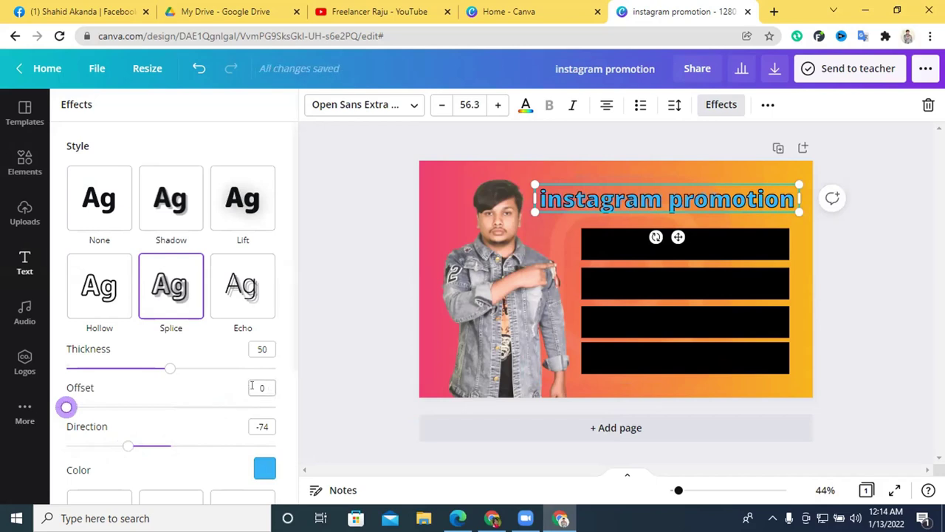
pyautogui.moveTo(181, 369); pyautogui.dragTo(168, 369)
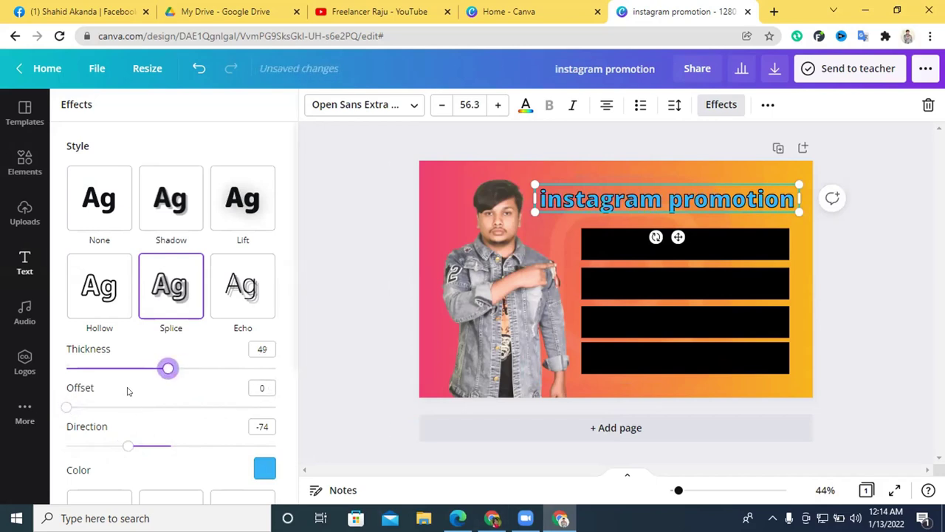
pyautogui.scroll(-4, 133, 398)
pyautogui.scroll(4, 133, 399)
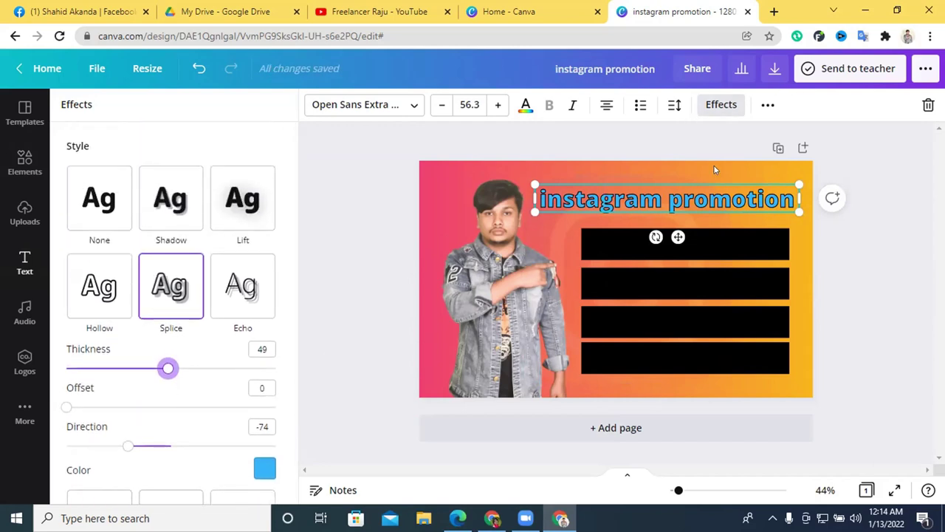
# Replace the heading's lowercase first letter with a capital 'I'.
pyautogui.doubleClick(545, 200)
pyautogui.doubleClick(540, 199)
pyautogui.click(541, 197)
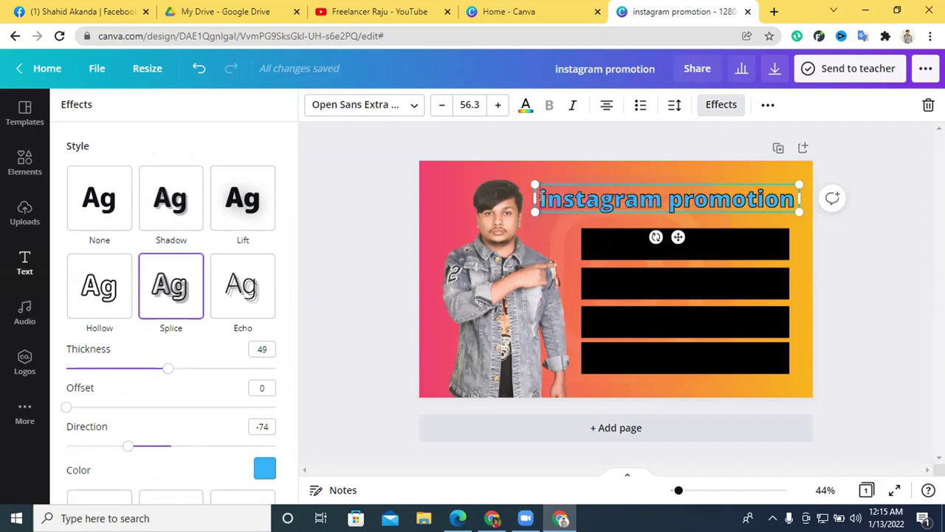
pyautogui.moveTo(540, 197); pyautogui.dragTo(536, 198)
pyautogui.write('i')
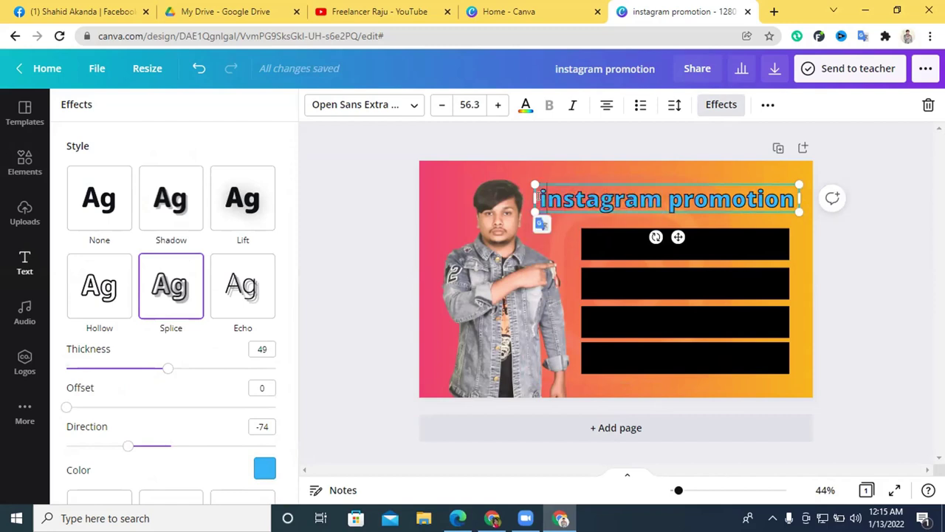
pyautogui.moveTo(535, 198); pyautogui.dragTo(541, 198)
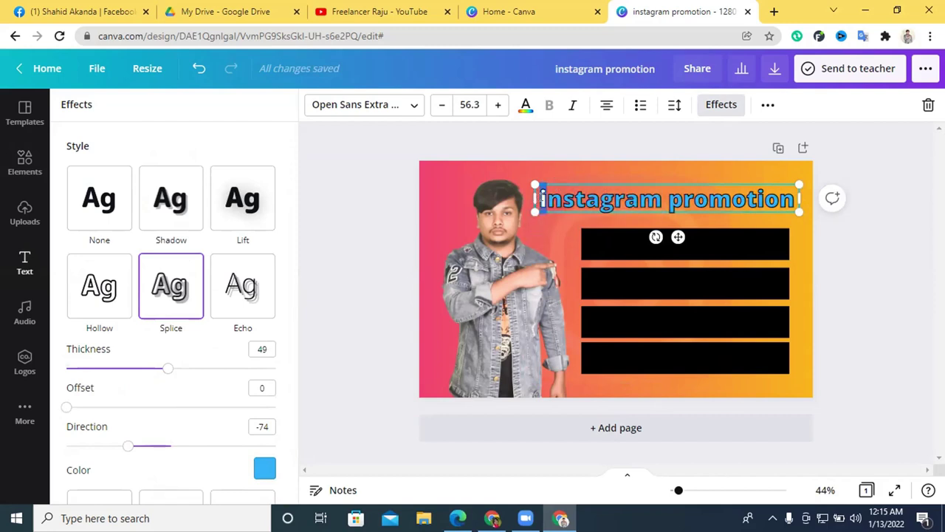
pyautogui.write('I')
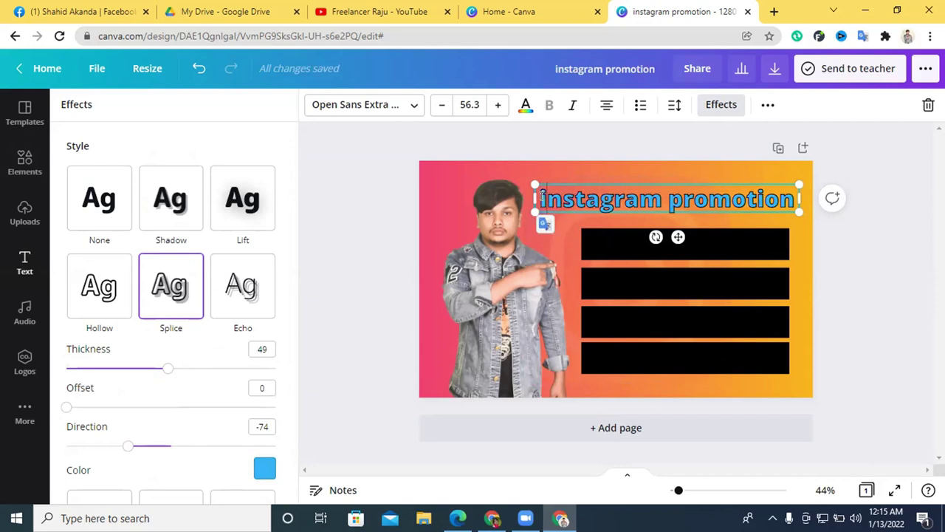
pyautogui.press('BackSpace')
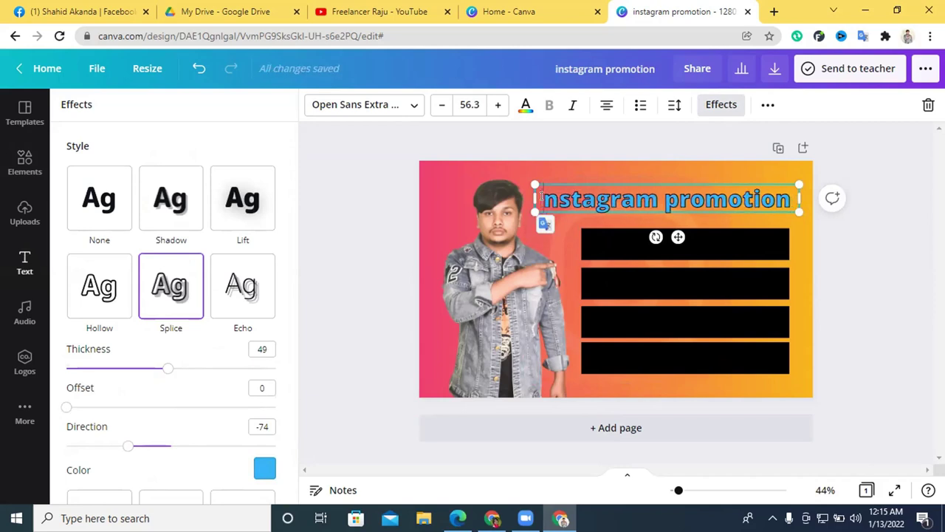
pyautogui.write('I')
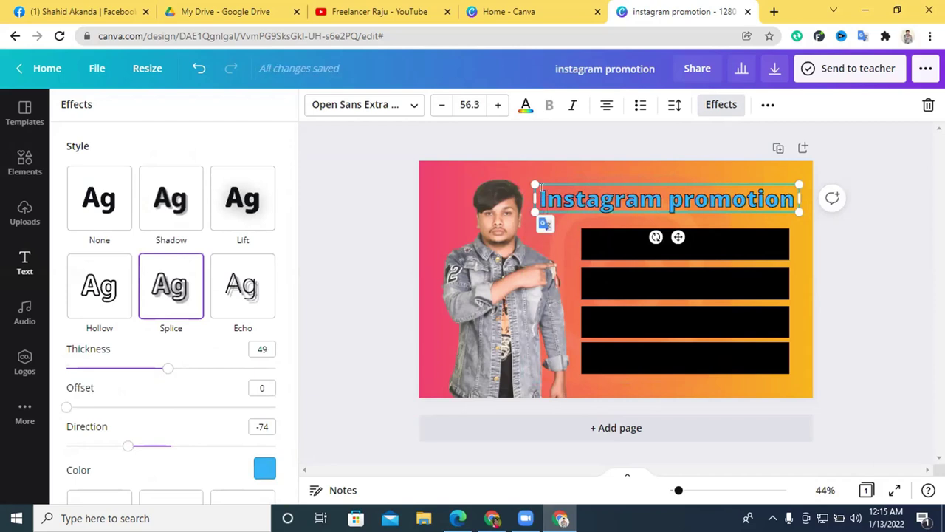
# Change the 'p' at the start of promotion to a capital 'P'.
pyautogui.click(857, 240)
pyautogui.click(671, 203)
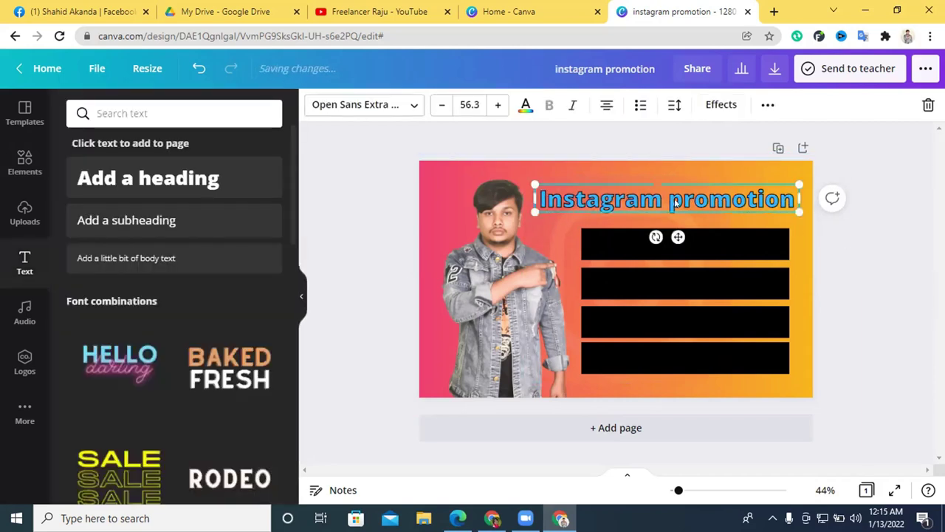
pyautogui.moveTo(670, 199); pyautogui.dragTo(682, 200)
pyautogui.write('P')
pyautogui.click(911, 230)
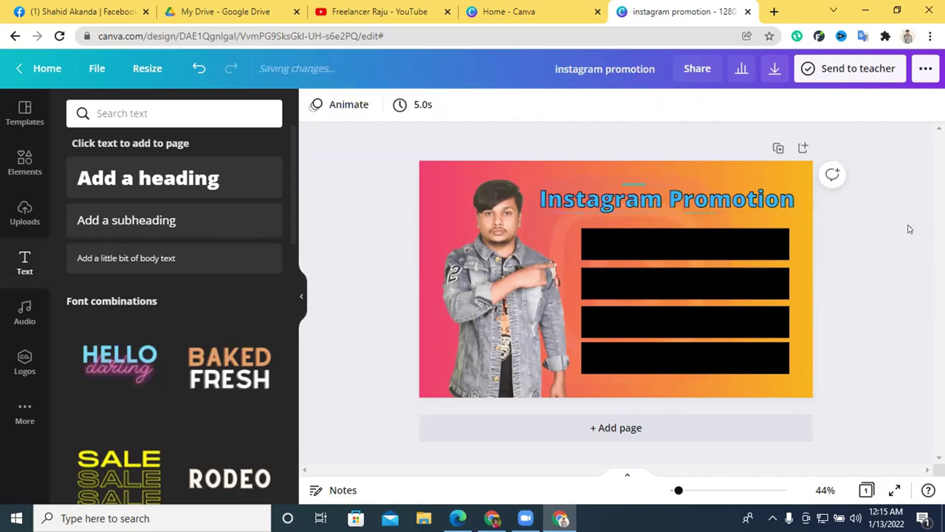
# Nudge the heading slightly upward, then select the bottom black bar.
pyautogui.click(736, 204)
pyautogui.moveTo(737, 204); pyautogui.dragTo(738, 196)
pyautogui.press('Escape')
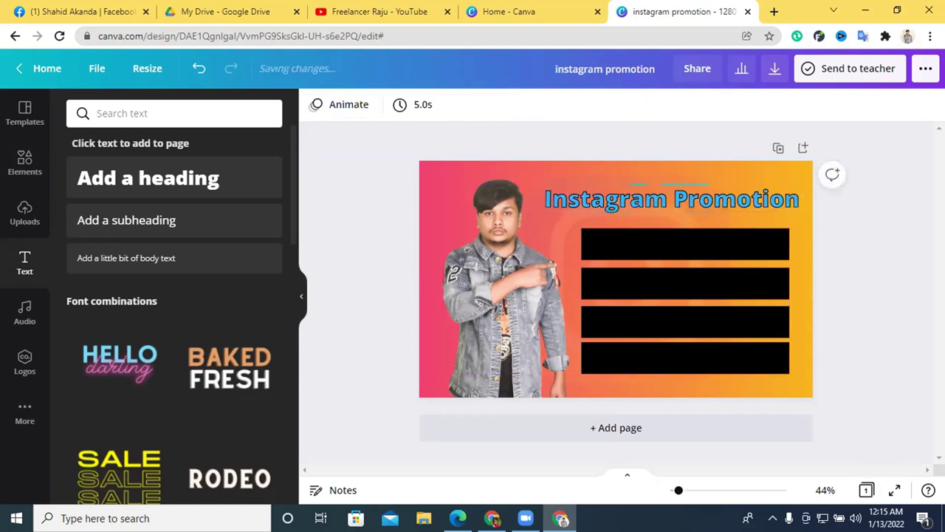
pyautogui.click(689, 207)
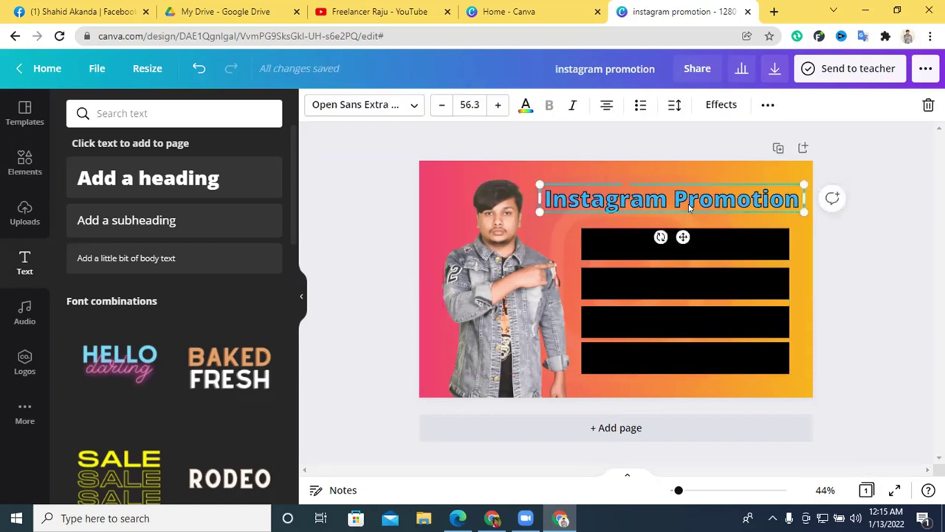
pyautogui.click(708, 368)
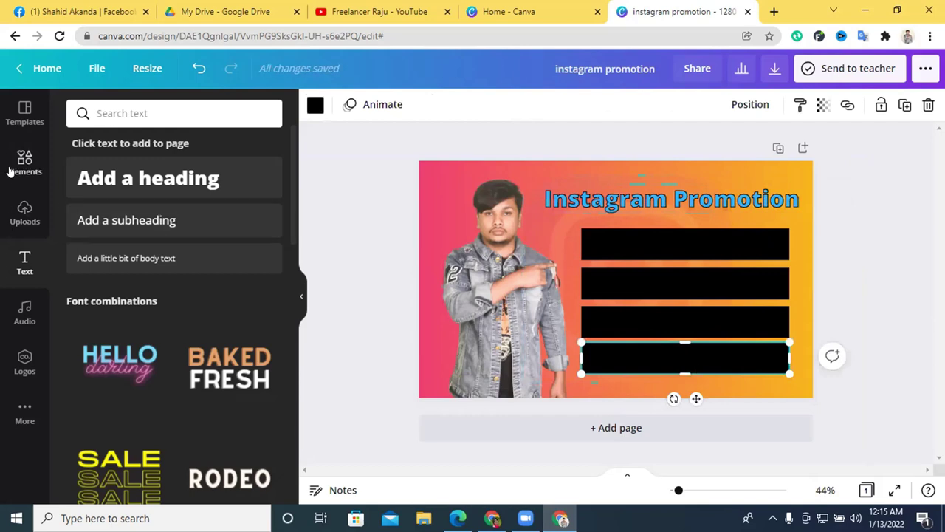
# Add a square, stretch it to about 860 px wide behind the heading, and colour it white.
pyautogui.click(25, 163)
pyautogui.click(85, 231)
pyautogui.moveTo(622, 228)
pyautogui.mouseDown()
pyautogui.moveTo(591, 211)
pyautogui.moveTo(608, 219)
pyautogui.mouseUp()
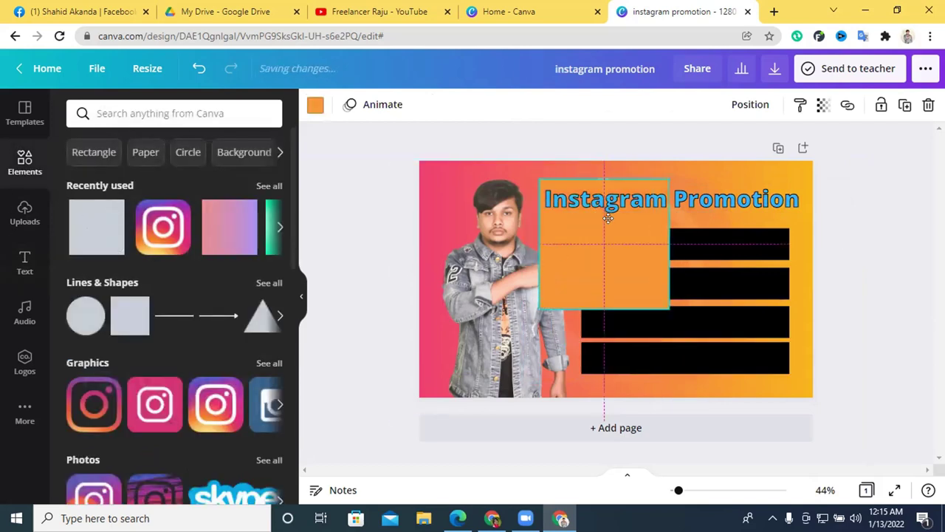
pyautogui.moveTo(670, 240); pyautogui.dragTo(792, 205)
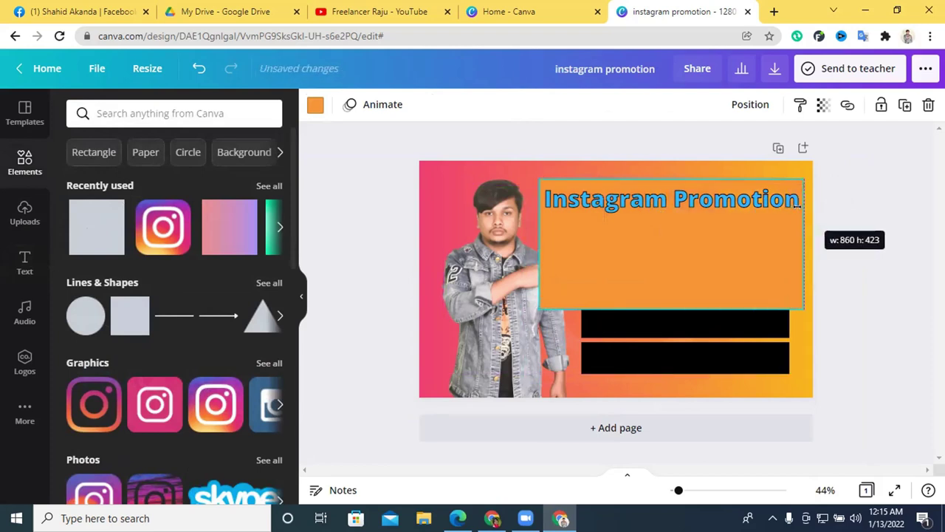
pyautogui.moveTo(676, 308); pyautogui.dragTo(675, 219)
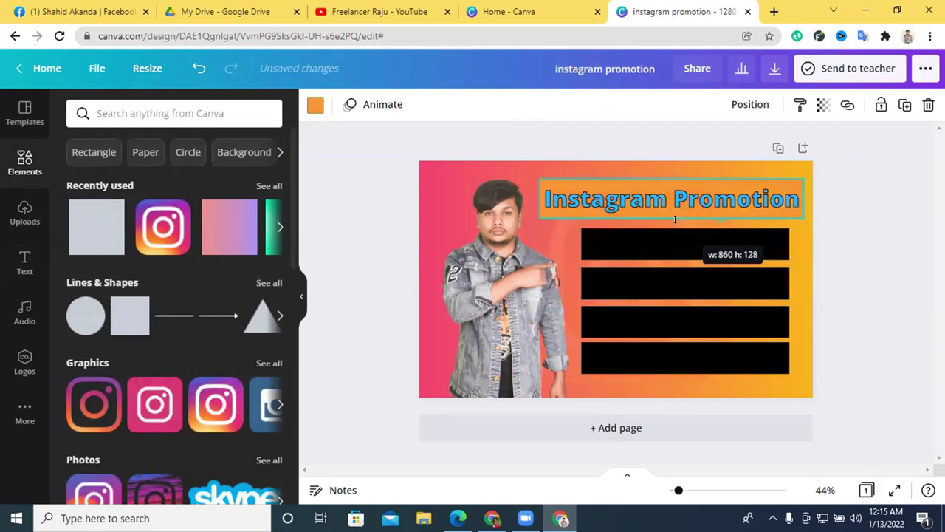
pyautogui.click(315, 105)
pyautogui.click(192, 177)
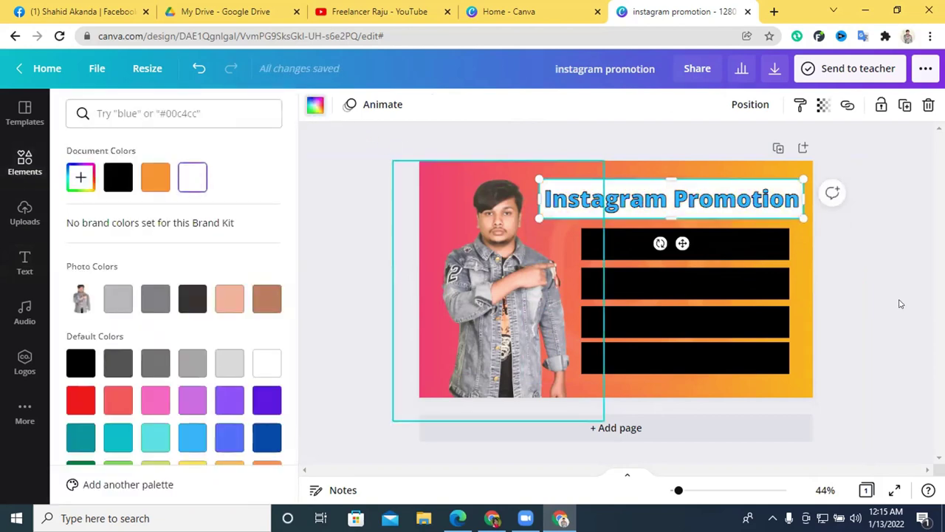
pyautogui.click(899, 260)
# Set the heading's splice effect colour to red so the title reads red.
pyautogui.click(746, 200)
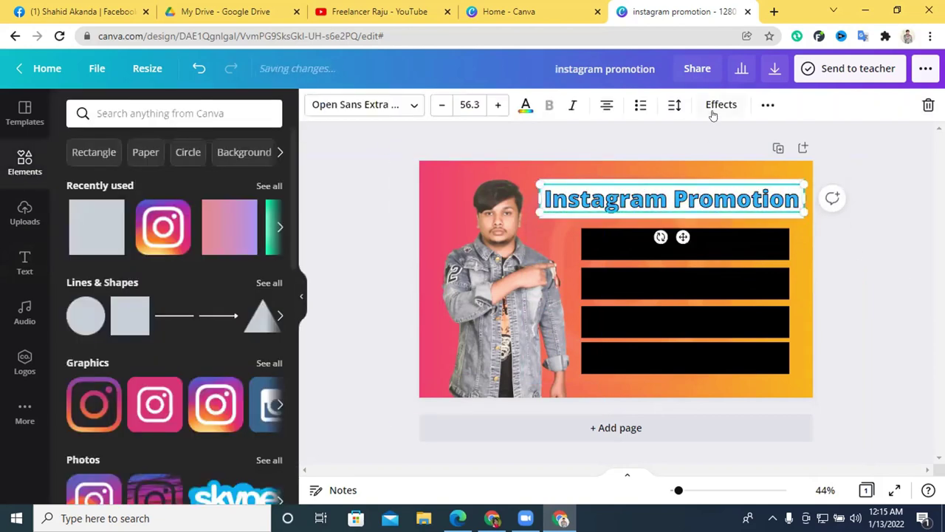
pyautogui.click(721, 104)
pyautogui.click(265, 469)
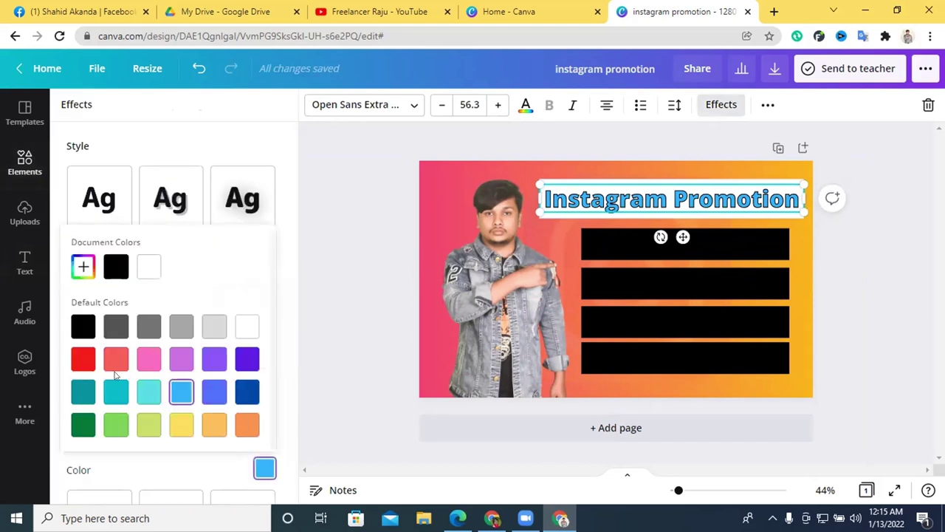
pyautogui.click(78, 360)
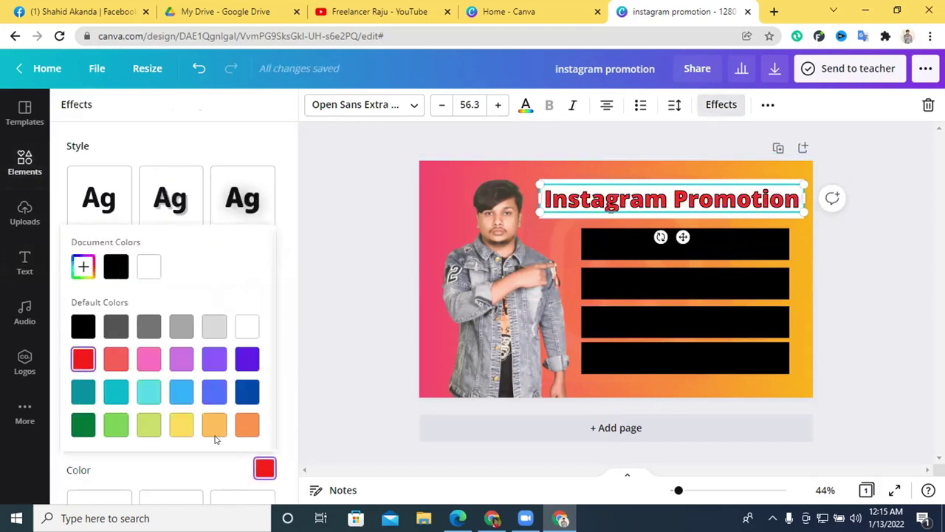
pyautogui.click(148, 359)
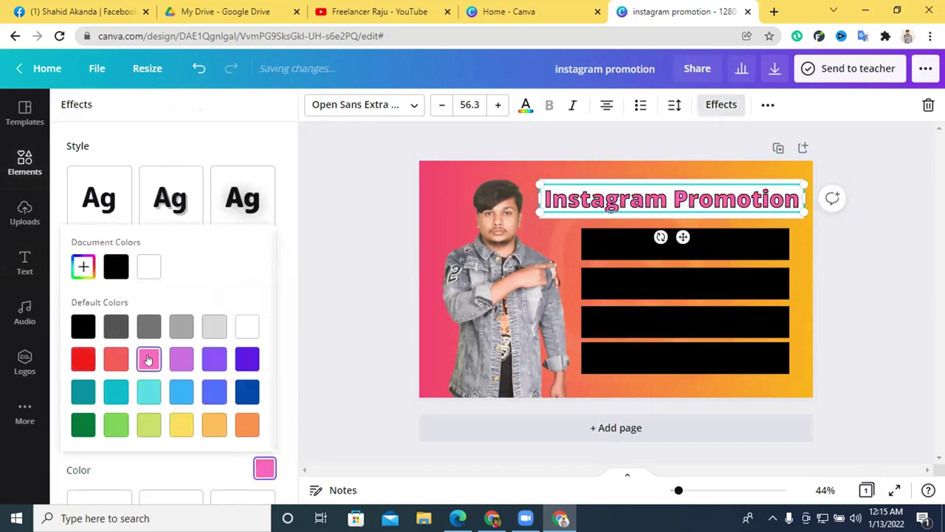
pyautogui.click(92, 368)
pyautogui.click(877, 264)
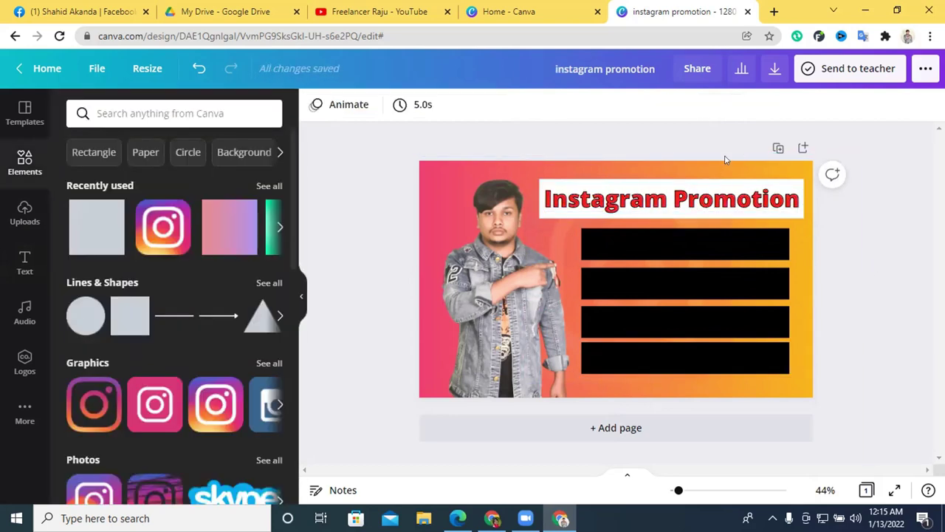
pyautogui.click(729, 198)
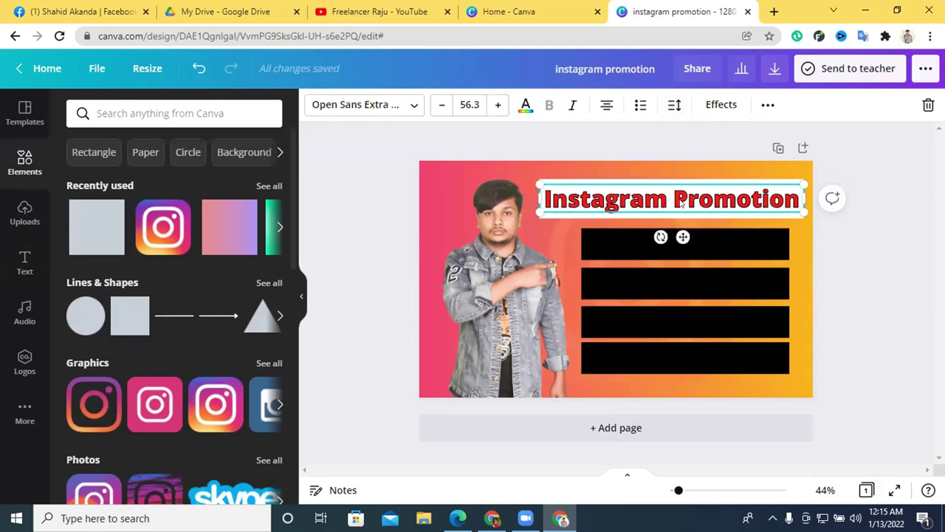
pyautogui.click(879, 276)
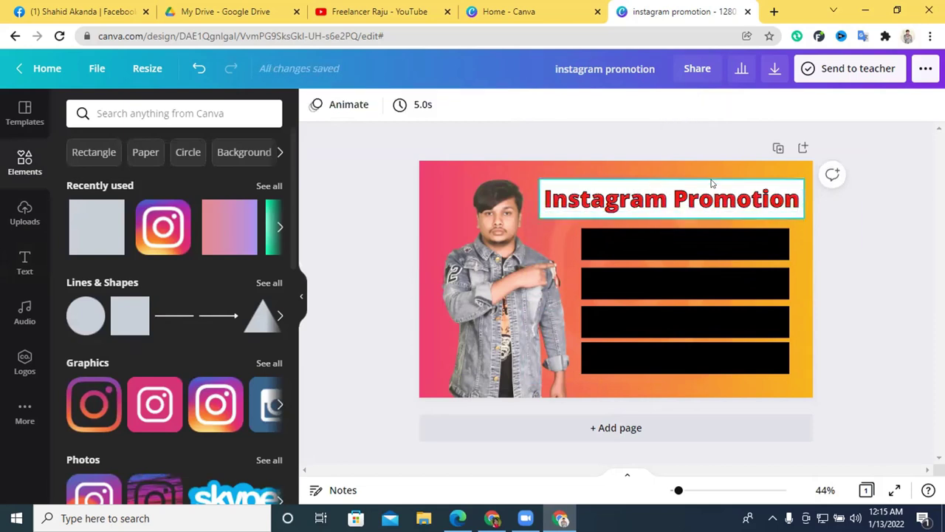
pyautogui.click(713, 185)
# Try black, pink, purple, grey, blues, turquoise and yellow on the heading's box, ending on light orange.
pyautogui.click(316, 104)
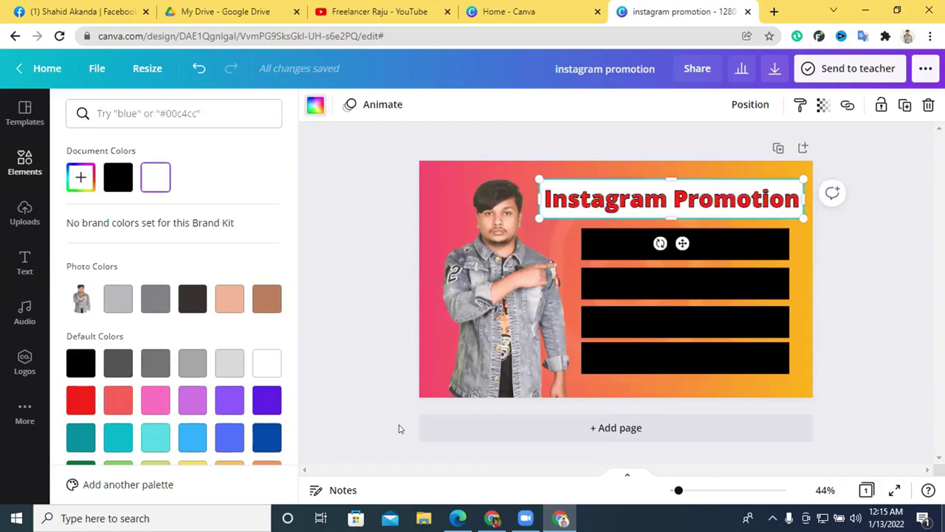
pyautogui.click(110, 183)
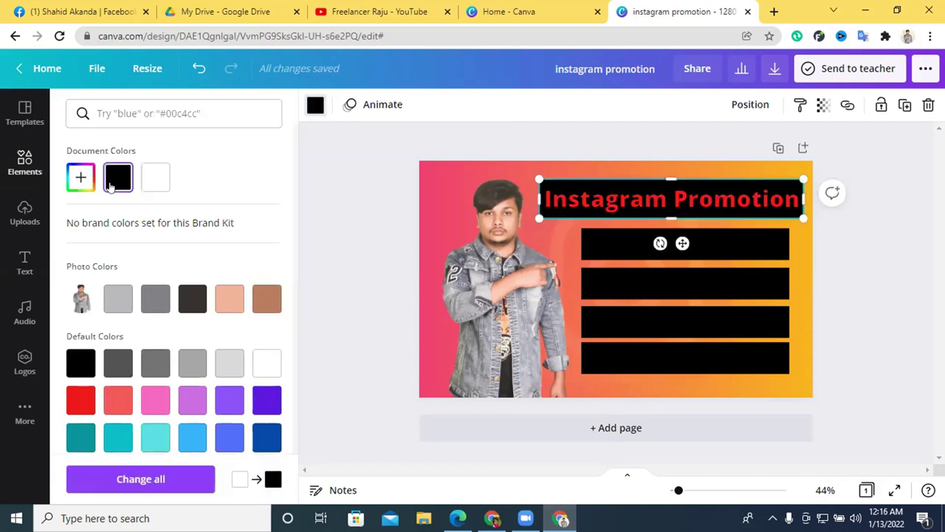
pyautogui.click(156, 399)
pyautogui.click(229, 400)
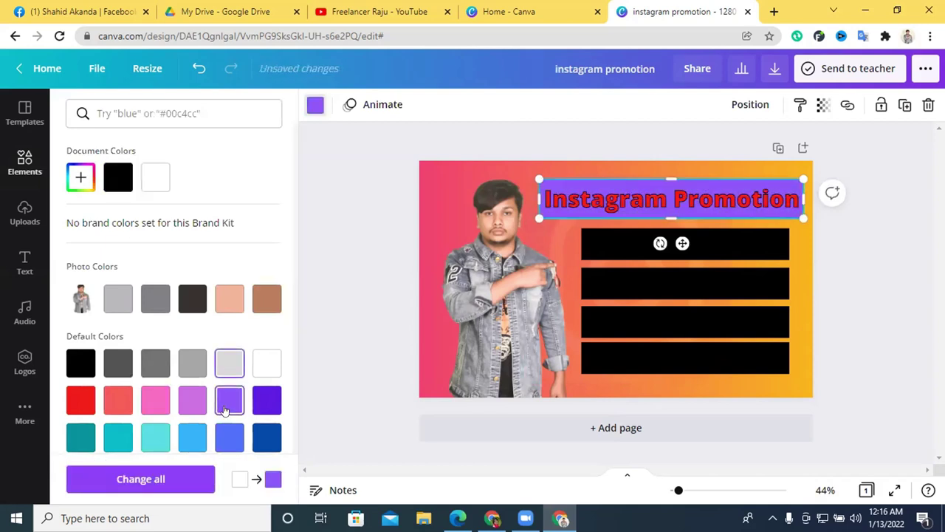
pyautogui.click(229, 363)
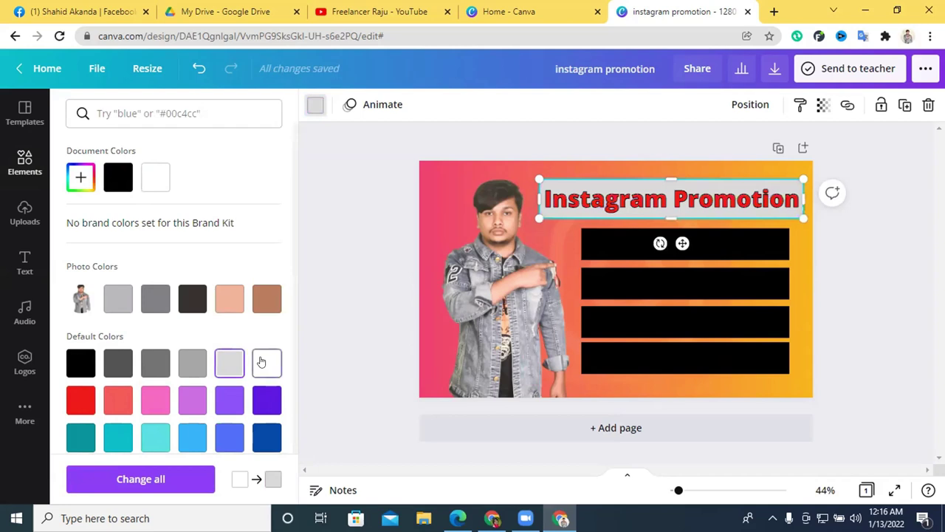
pyautogui.click(265, 437)
pyautogui.click(228, 437)
pyautogui.click(192, 436)
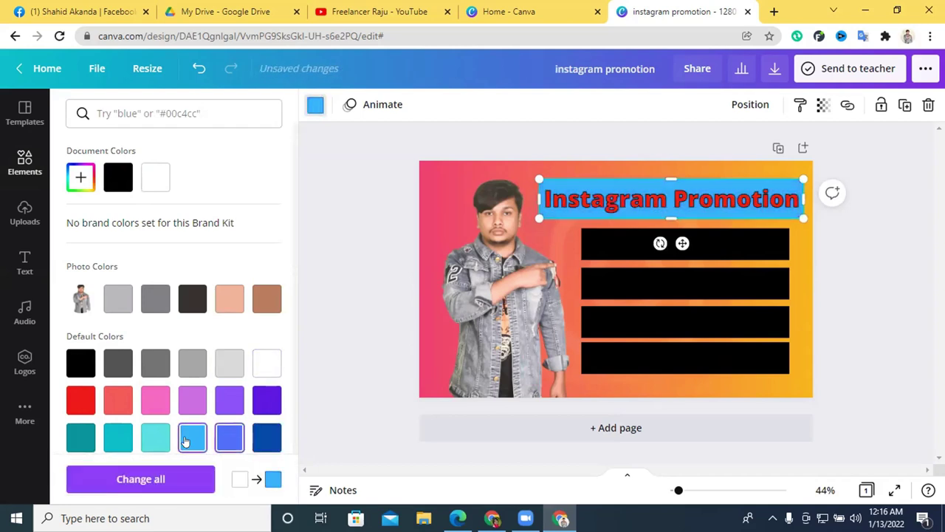
pyautogui.click(152, 441)
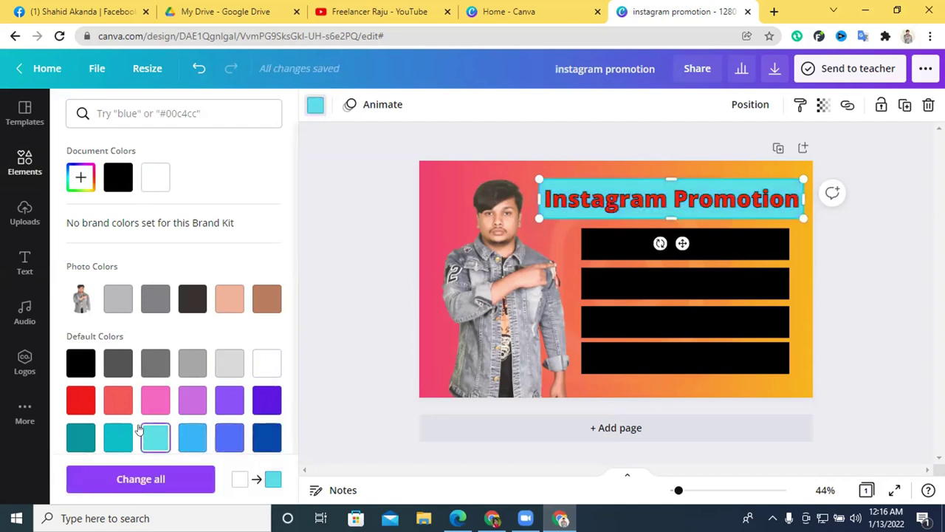
pyautogui.scroll(-1, 139, 431)
pyautogui.click(190, 421)
pyautogui.click(228, 420)
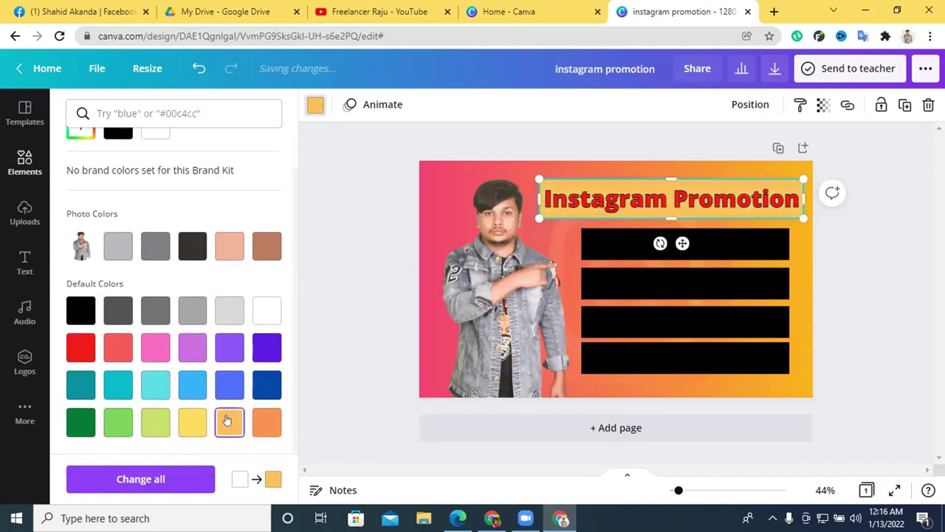
pyautogui.click(902, 294)
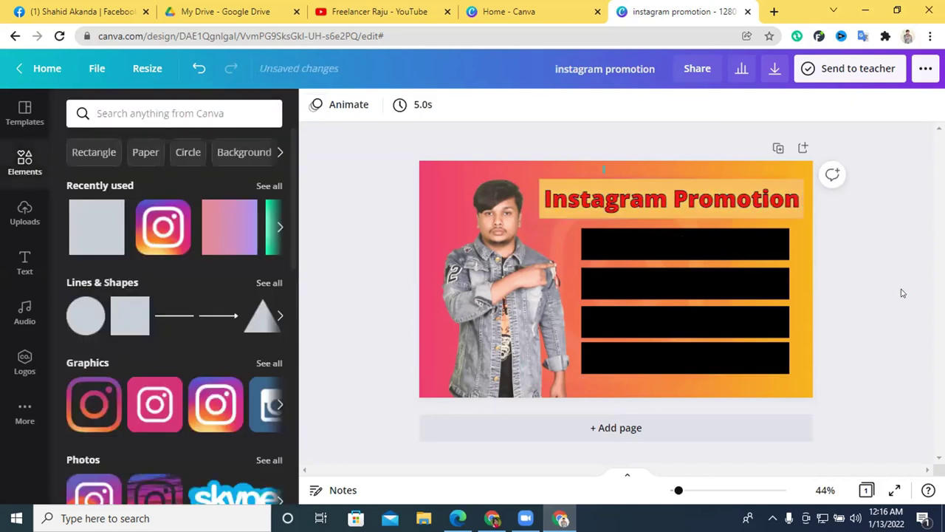
# Change the orange box behind the title to white.
pyautogui.click(725, 201)
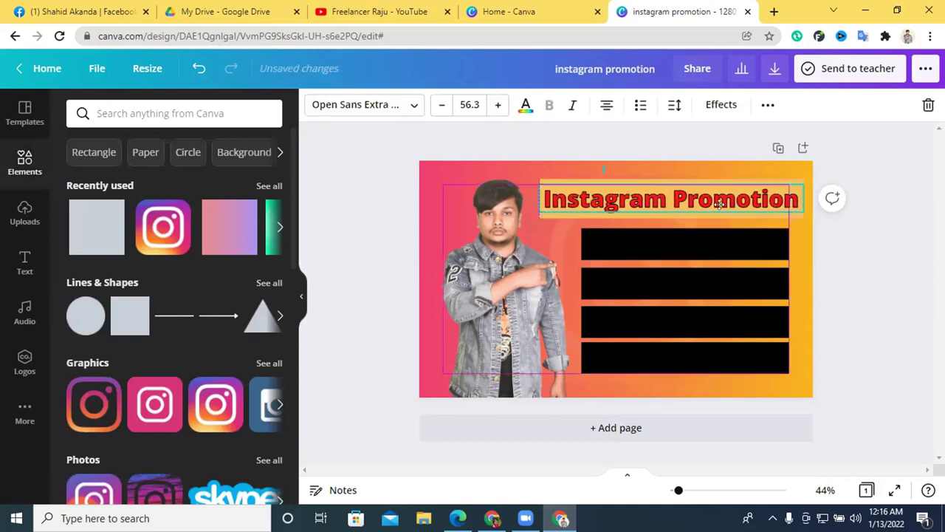
pyautogui.press('Escape')
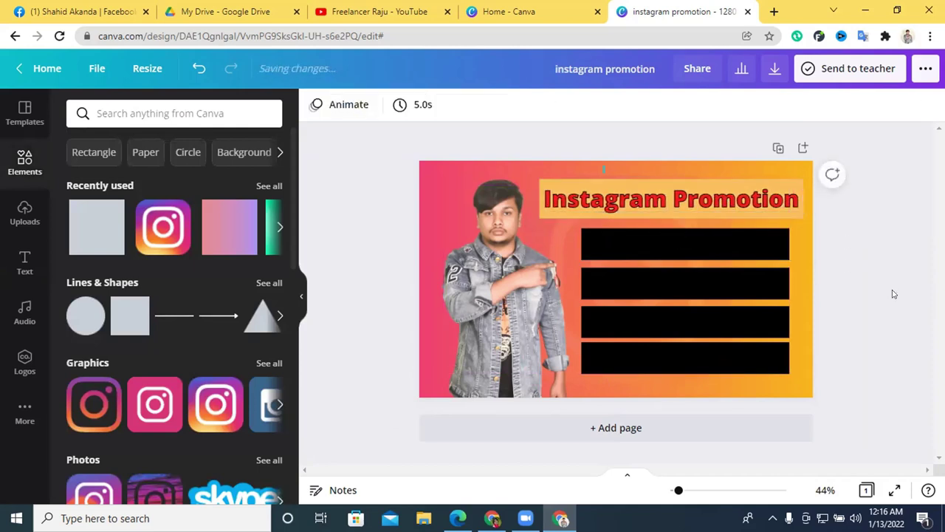
pyautogui.click(541, 181)
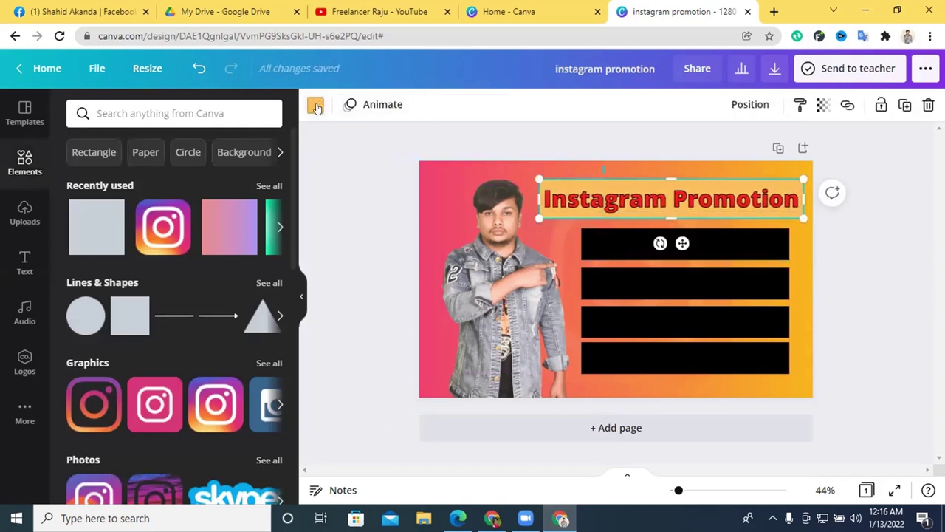
pyautogui.click(315, 104)
pyautogui.click(194, 178)
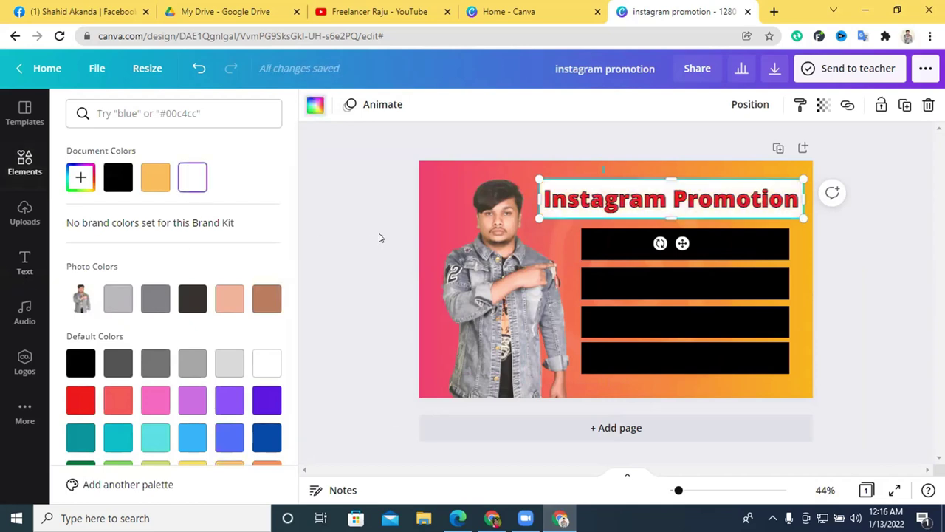
pyautogui.click(380, 239)
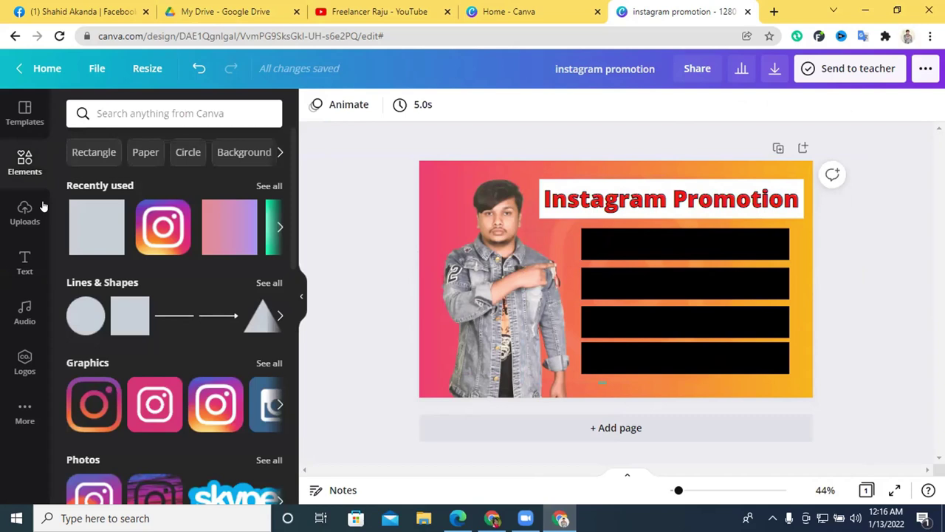
pyautogui.hotkey('alt', 'Tab')
# Open your own gig's Description & FAQ step on Fiverr.
pyautogui.scroll(-5, 251, 206)
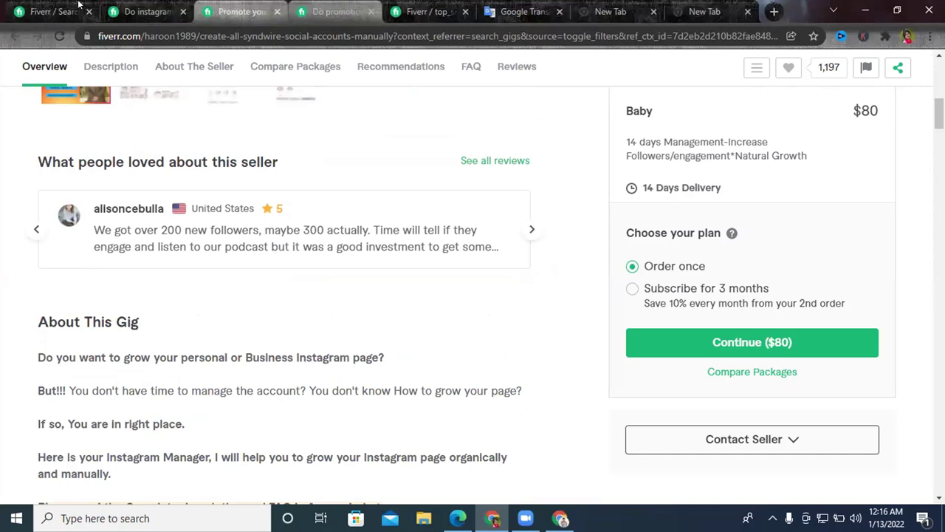
pyautogui.click(315, 9)
pyautogui.click(404, 9)
pyautogui.scroll(6, 291, 238)
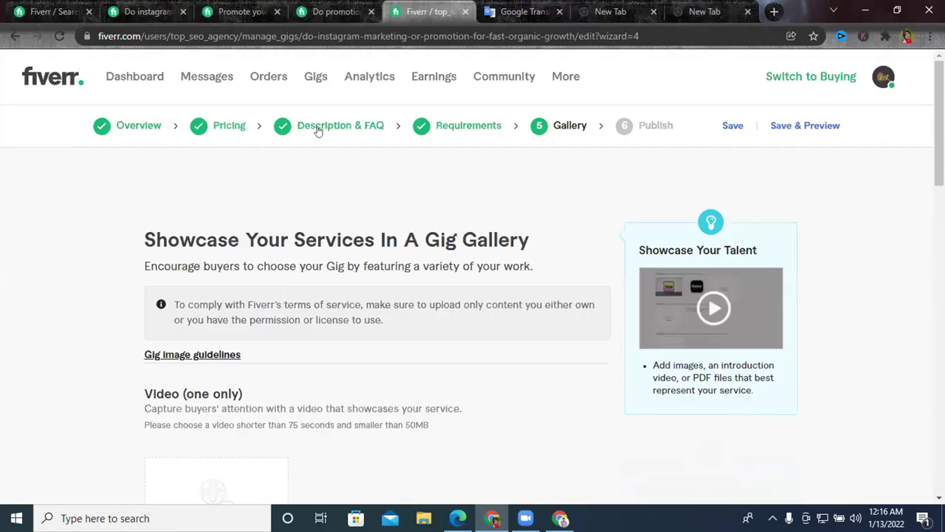
pyautogui.click(340, 125)
pyautogui.scroll(-2, 302, 235)
pyautogui.scroll(3, 252, 299)
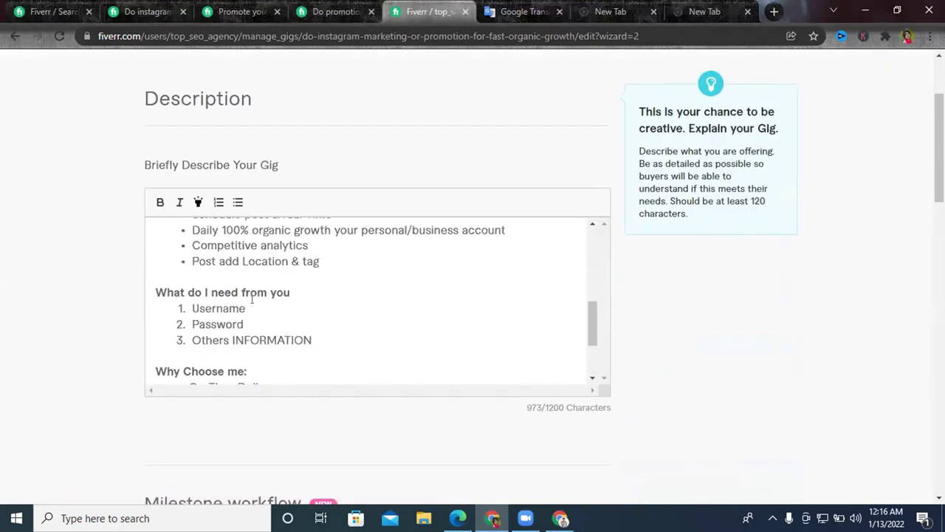
# Copy the 'Real Targeted follower' bullet text and return to Canva.
pyautogui.moveTo(188, 244); pyautogui.dragTo(307, 241)
pyautogui.rightClick(341, 264)
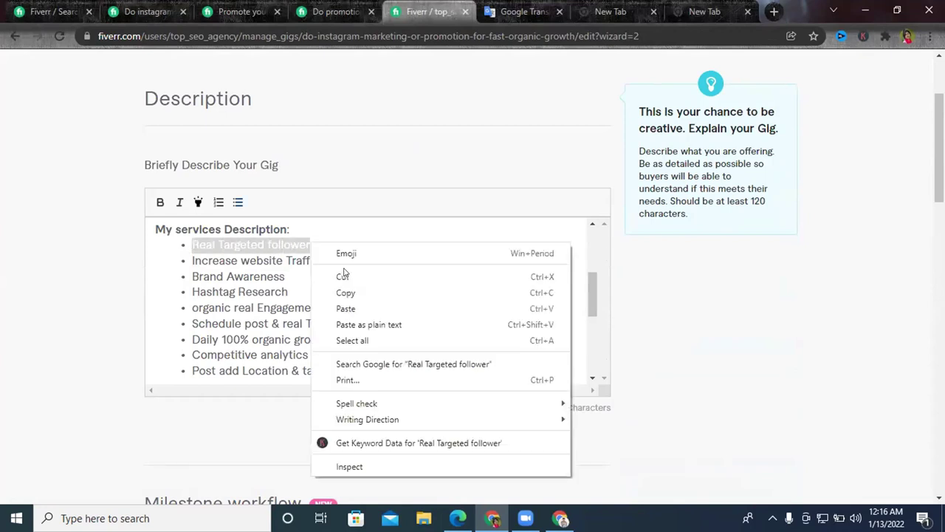
pyautogui.click(362, 293)
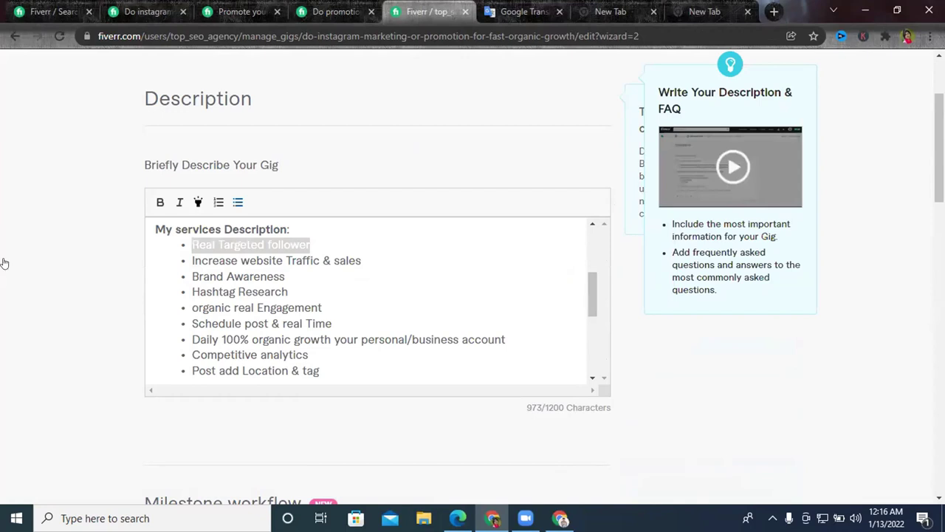
pyautogui.hotkey('alt', 'Tab')
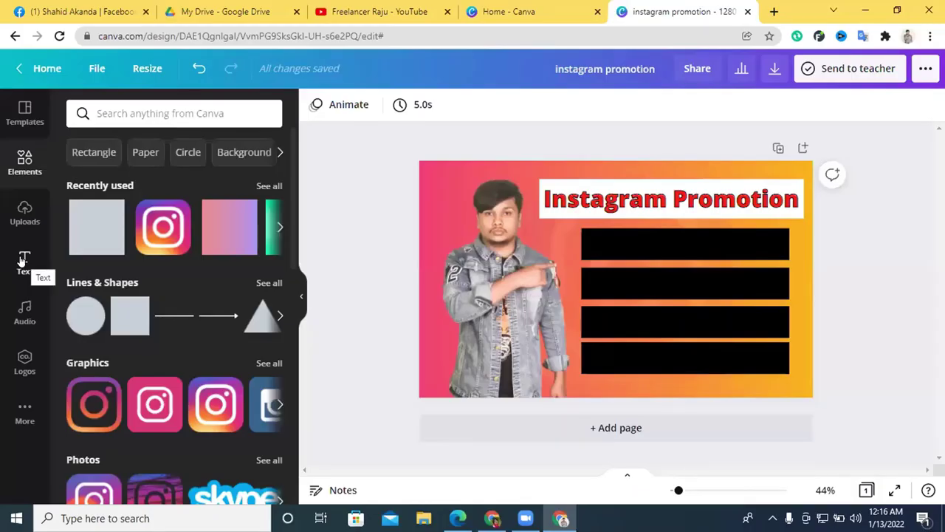
# Add a heading, paste 'Real Targeted follower' into it, and move it onto the top black bar.
pyautogui.click(22, 260)
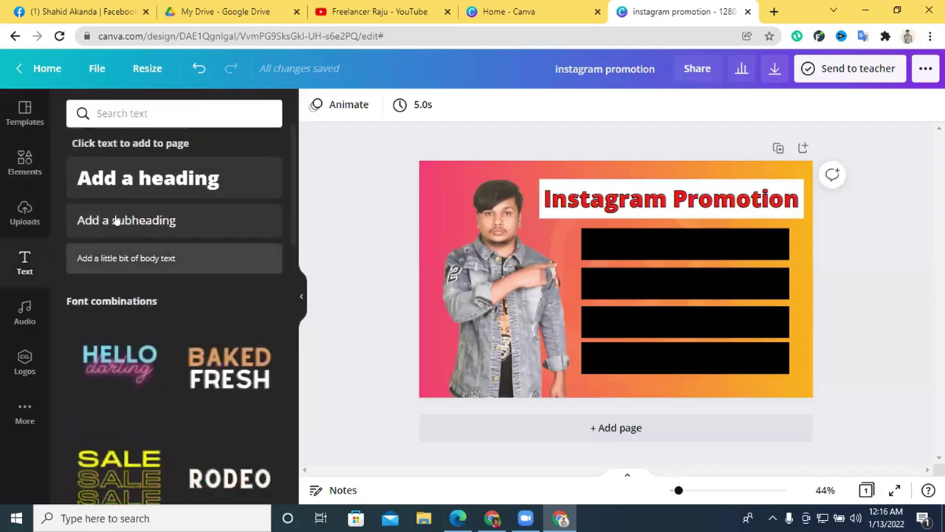
pyautogui.click(147, 177)
pyautogui.tripleClick(624, 279)
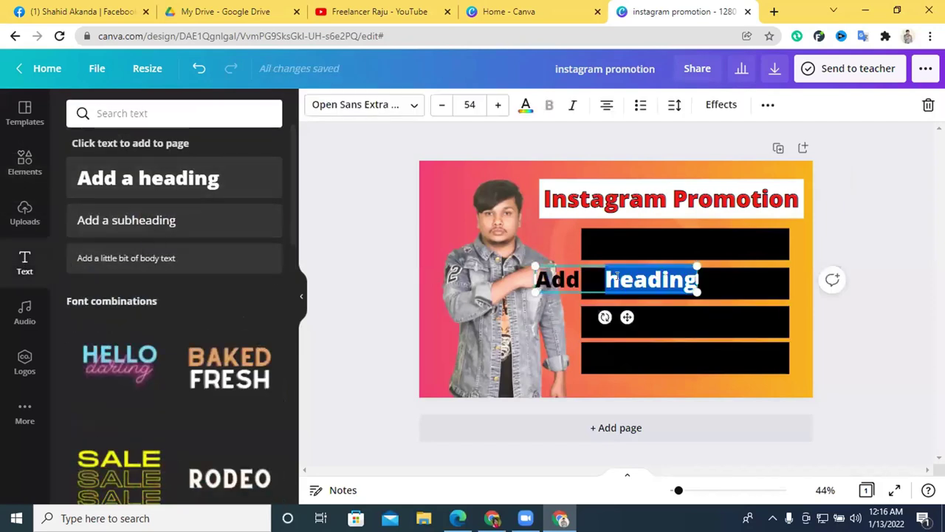
pyautogui.rightClick(622, 279)
pyautogui.click(656, 95)
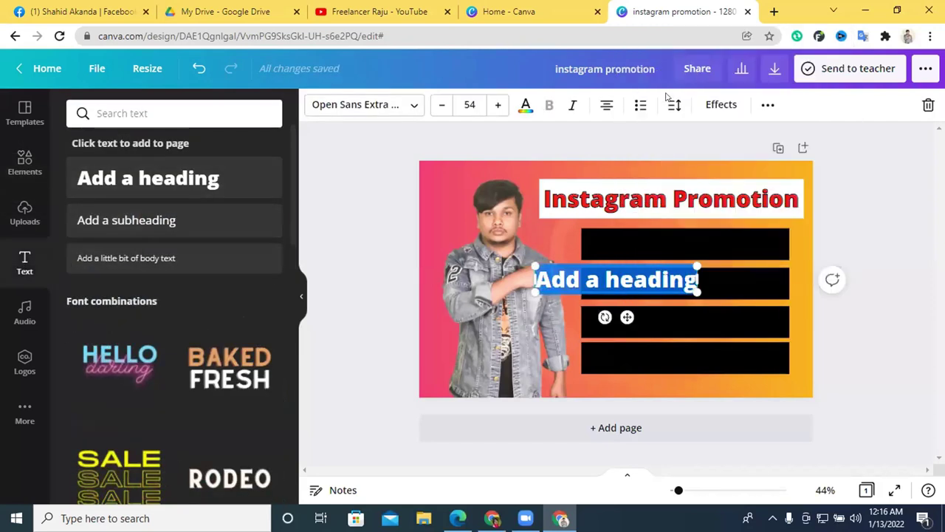
pyautogui.moveTo(623, 296); pyautogui.dragTo(660, 249)
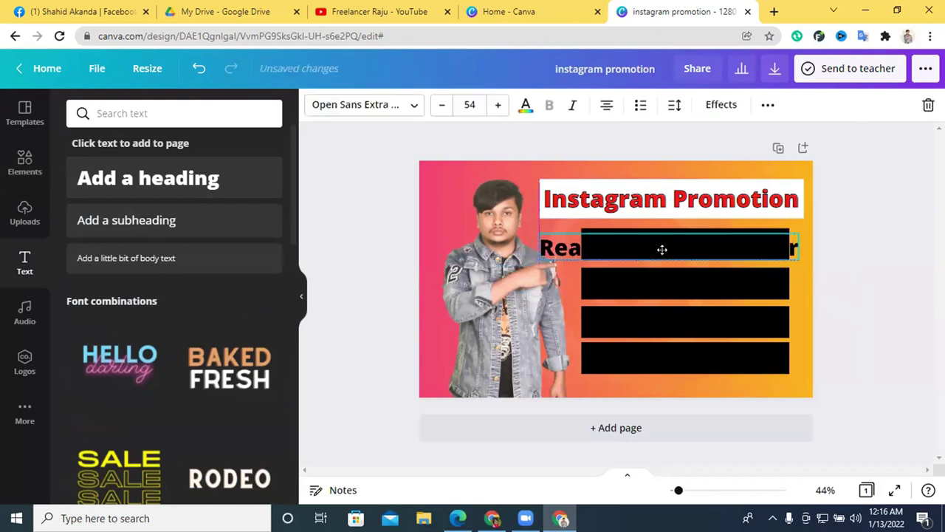
# Make the 'Real Targeted follower' text white and shrink it to sit centred on the bar.
pyautogui.click(523, 104)
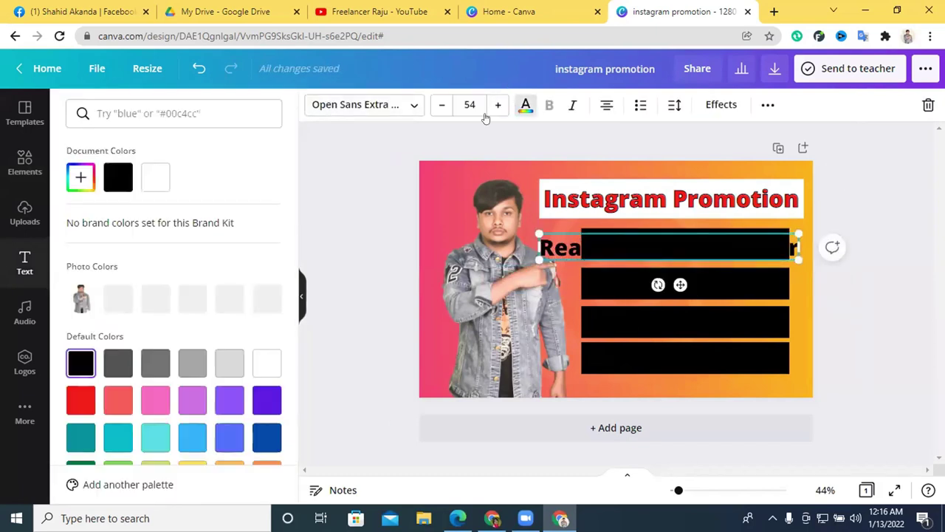
pyautogui.click(158, 177)
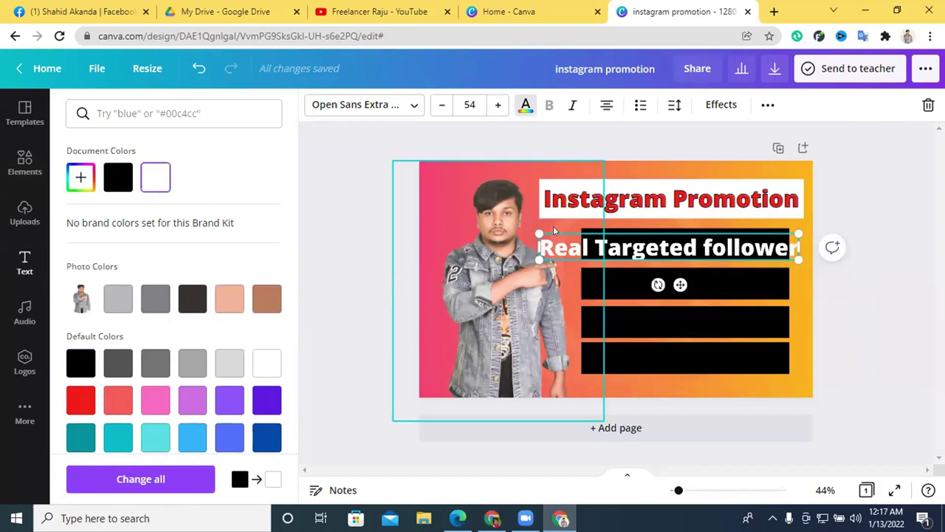
pyautogui.moveTo(538, 232); pyautogui.dragTo(589, 239)
pyautogui.moveTo(800, 260); pyautogui.dragTo(783, 254)
pyautogui.moveTo(696, 244); pyautogui.dragTo(695, 245)
pyautogui.click(857, 286)
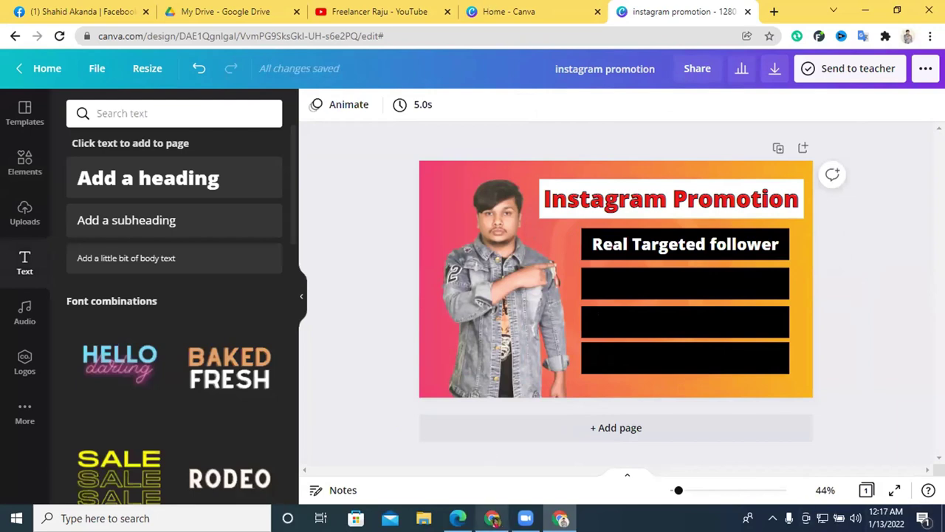
# Review the organic-growth, promote-your-Instagram and organic promotion competitor gigs, scrolling to each About This Gig.
pyautogui.hotkey('alt', 'Tab')
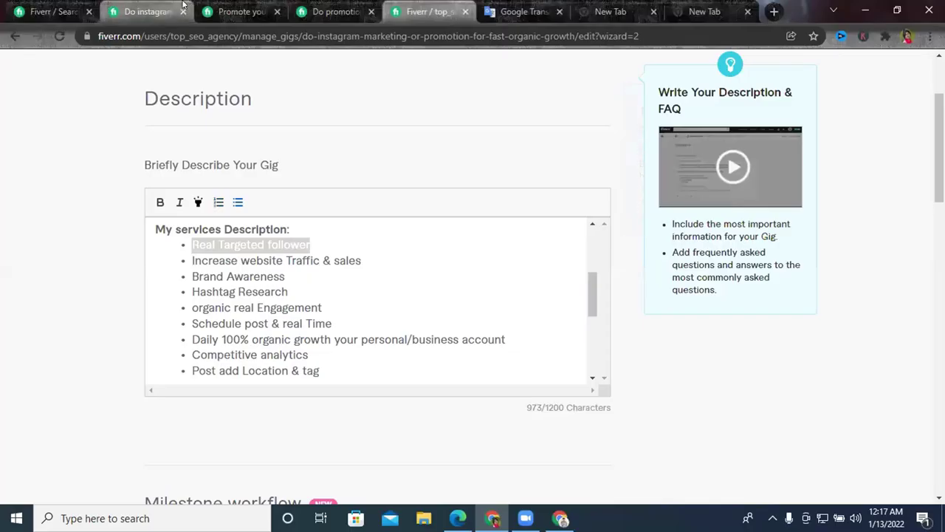
pyautogui.click(216, 5)
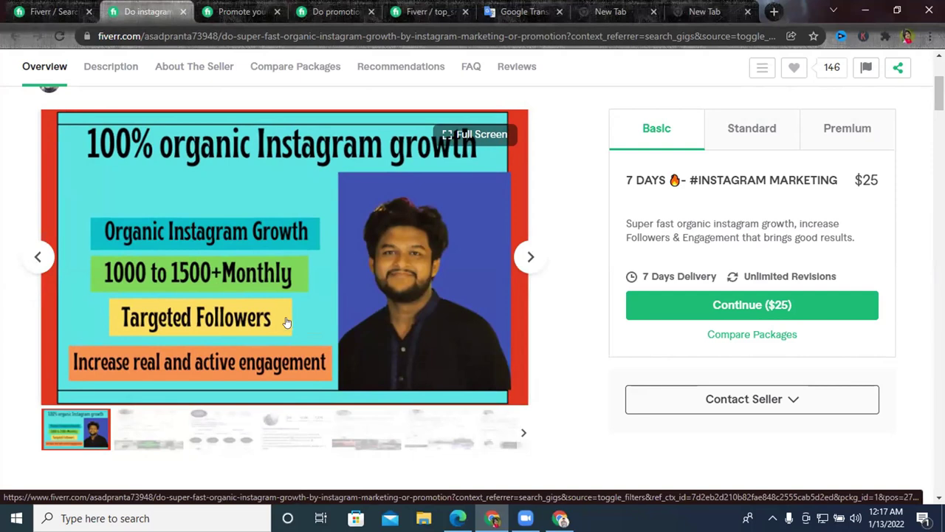
pyautogui.click(238, 11)
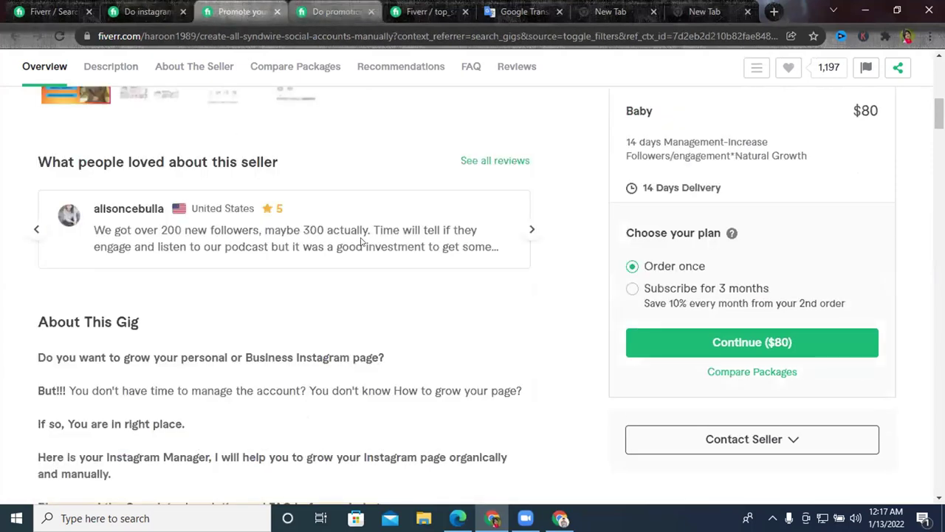
pyautogui.scroll(5, 361, 242)
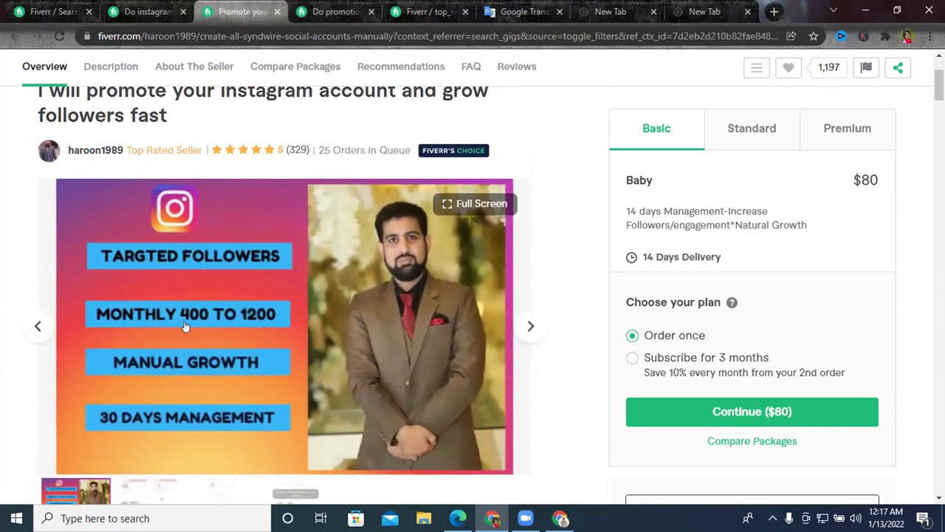
pyautogui.scroll(-3, 341, 320)
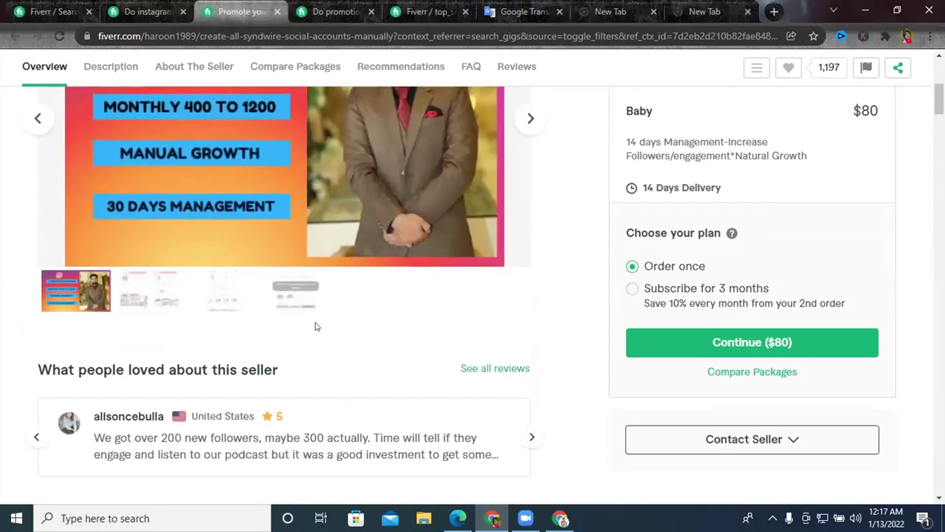
pyautogui.scroll(-6, 314, 327)
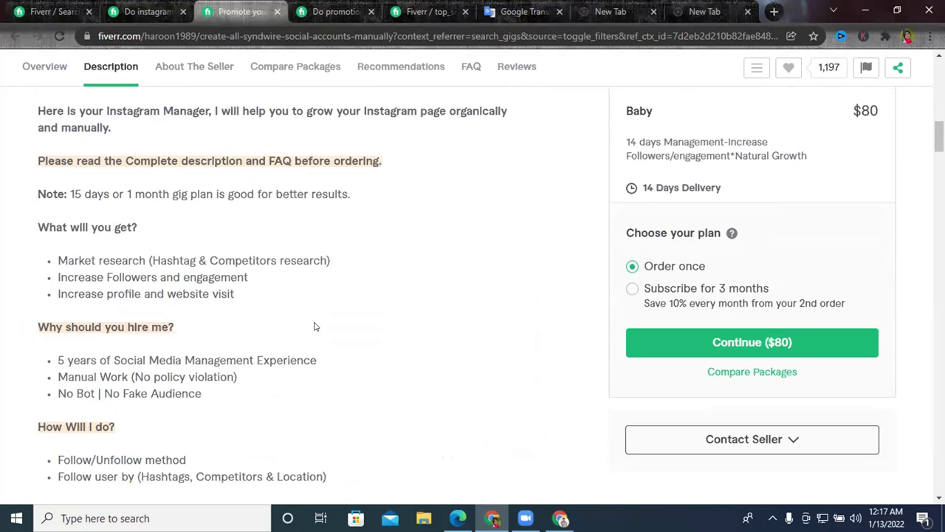
pyautogui.click(334, 11)
pyautogui.scroll(-3, 298, 268)
pyautogui.scroll(3, 131, 295)
pyautogui.scroll(-5, 199, 318)
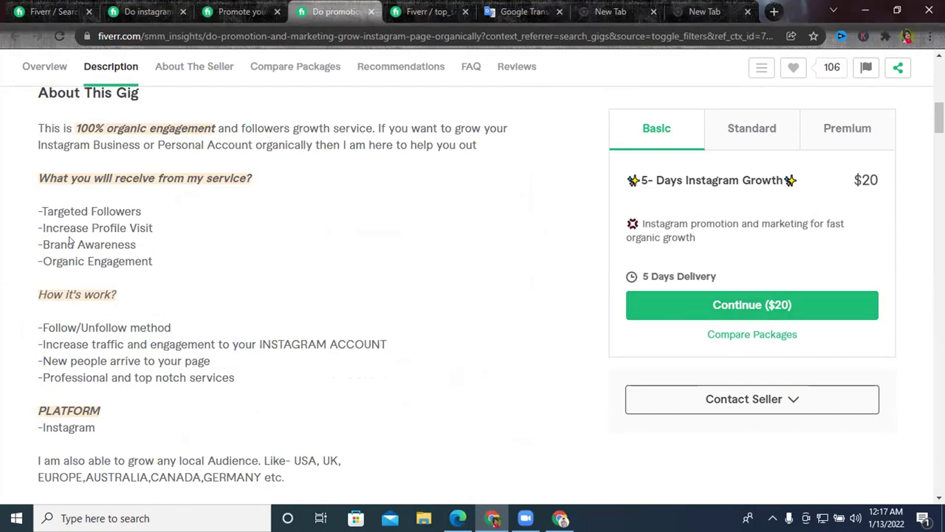
pyautogui.scroll(-2, 105, 295)
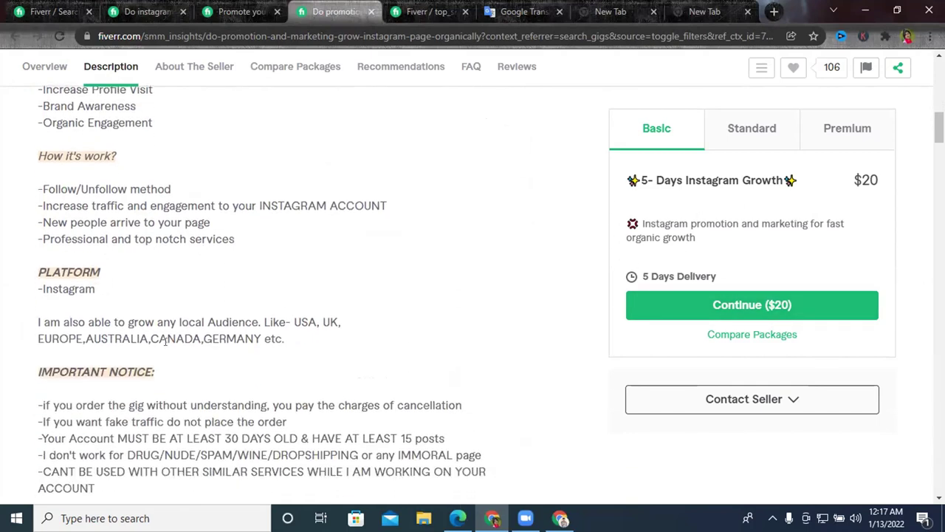
pyautogui.scroll(4, 143, 364)
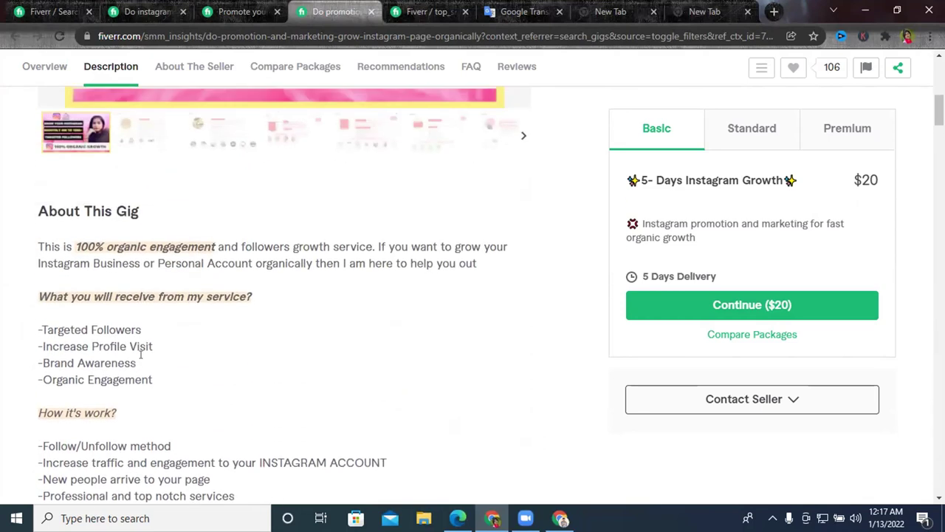